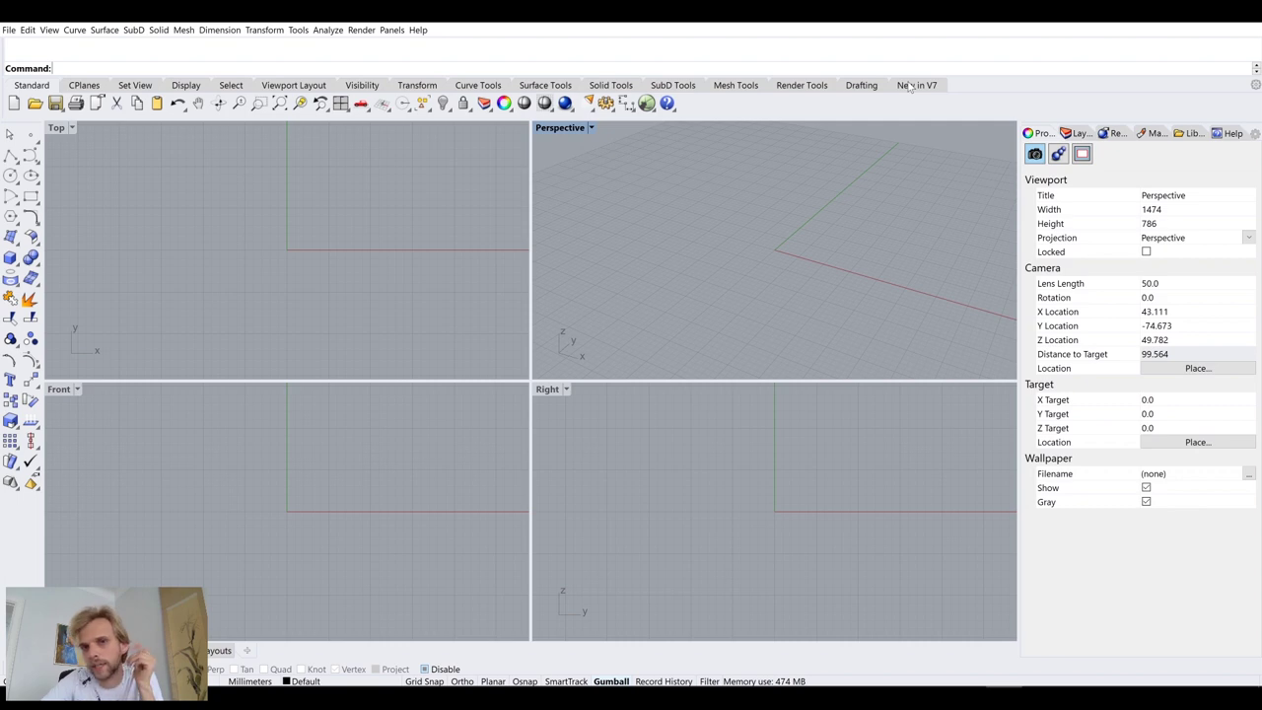
# Step: Display the set of tools new in V7, including the ones that do not fit in the row
pyautogui.click(910, 87)
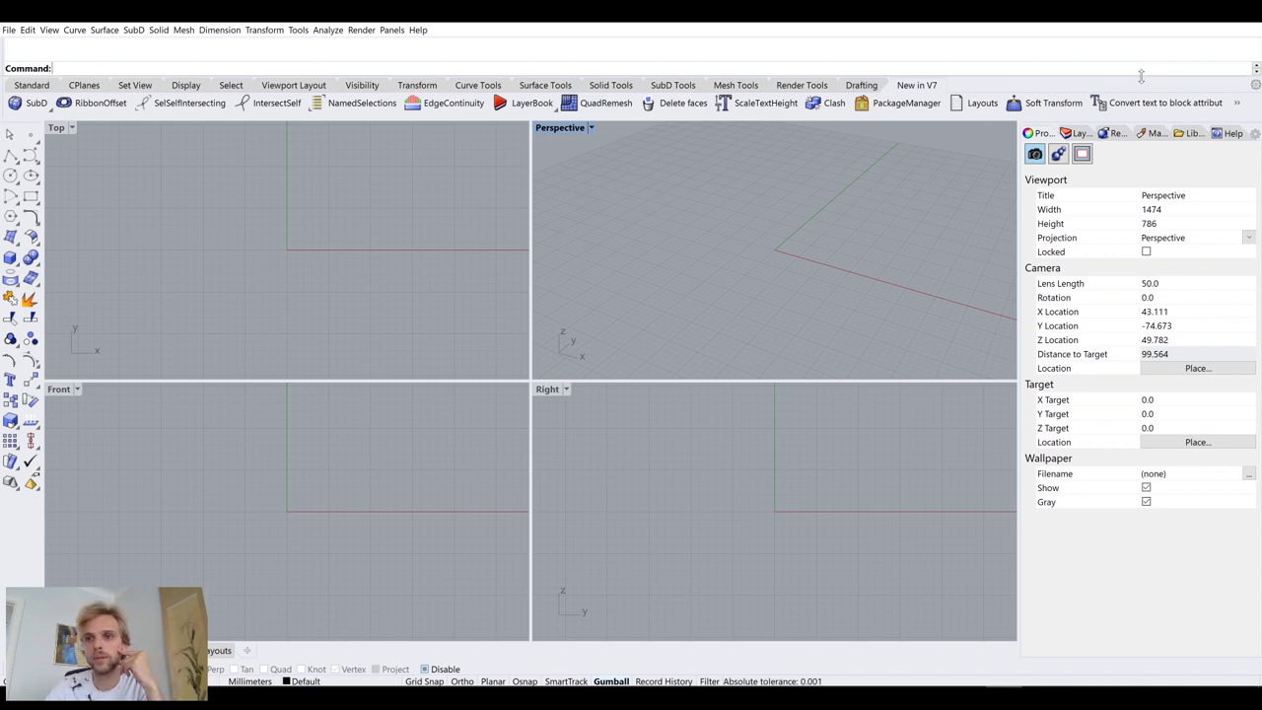
pyautogui.click(1237, 104)
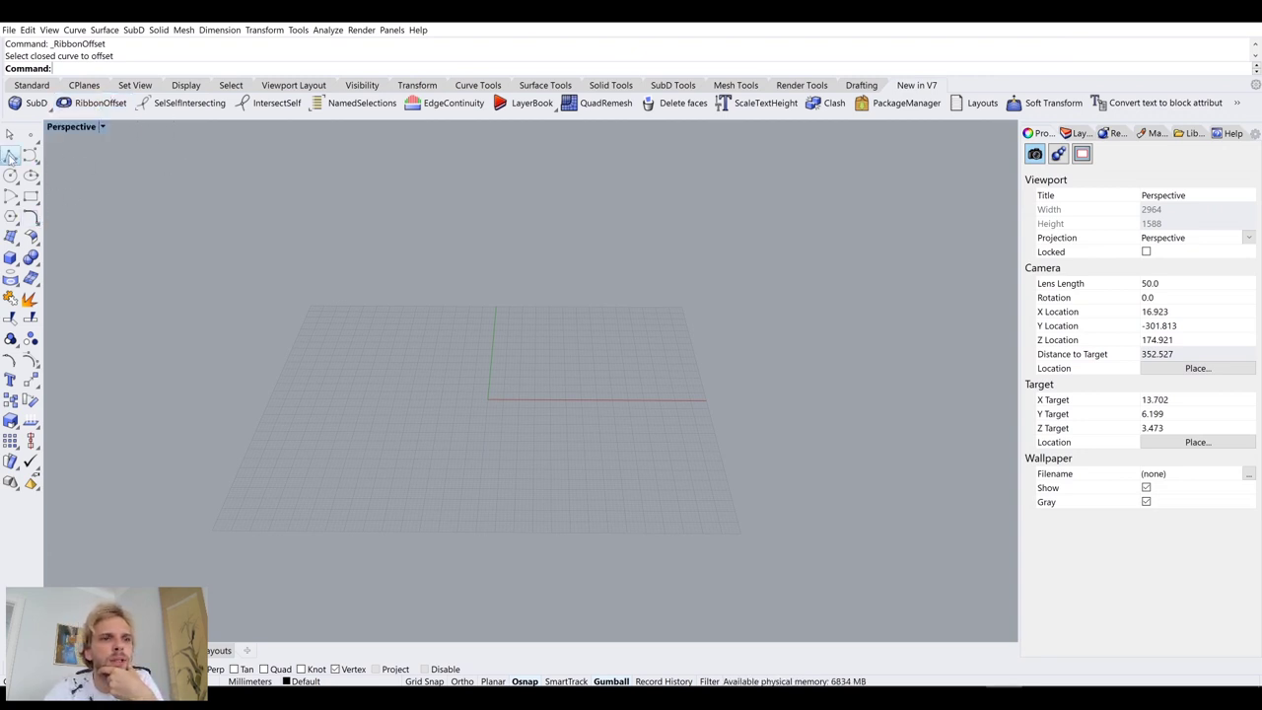
pyautogui.click(31, 154)
pyautogui.click(460, 435)
pyautogui.press('Escape')
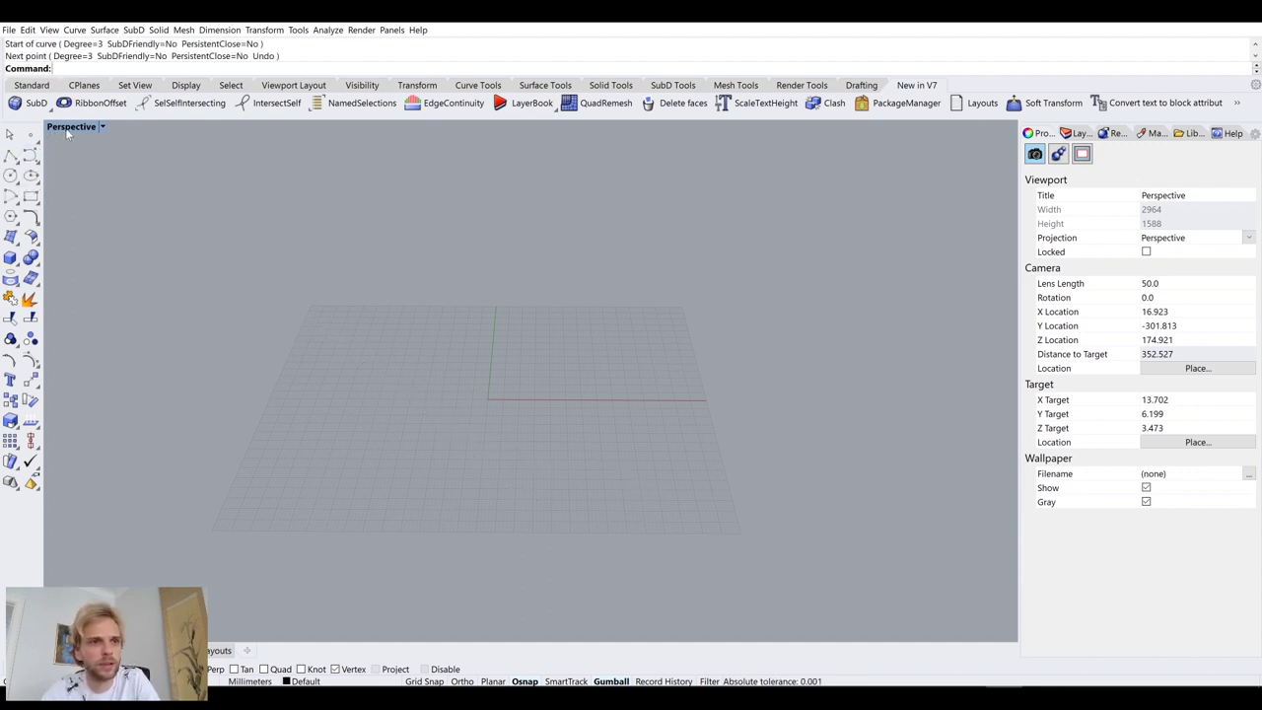
# Step: Draw a closed, roughly heart-shaped degree-3 control-point curve around the x axis in the maximized Top view
pyautogui.doubleClick(65, 129)
pyautogui.doubleClick(65, 129)
pyautogui.scroll(-18, 376, 329)
pyautogui.moveTo(398, 276); pyautogui.dragTo(372, 309, button='right')
pyautogui.click(31, 155)
pyautogui.click(344, 366)
pyautogui.click(381, 415)
pyautogui.click(426, 394)
pyautogui.click(484, 340)
pyautogui.click(428, 286)
pyautogui.click(422, 376)
pyautogui.click(396, 383)
pyautogui.click(410, 313)
pyautogui.click(345, 366)
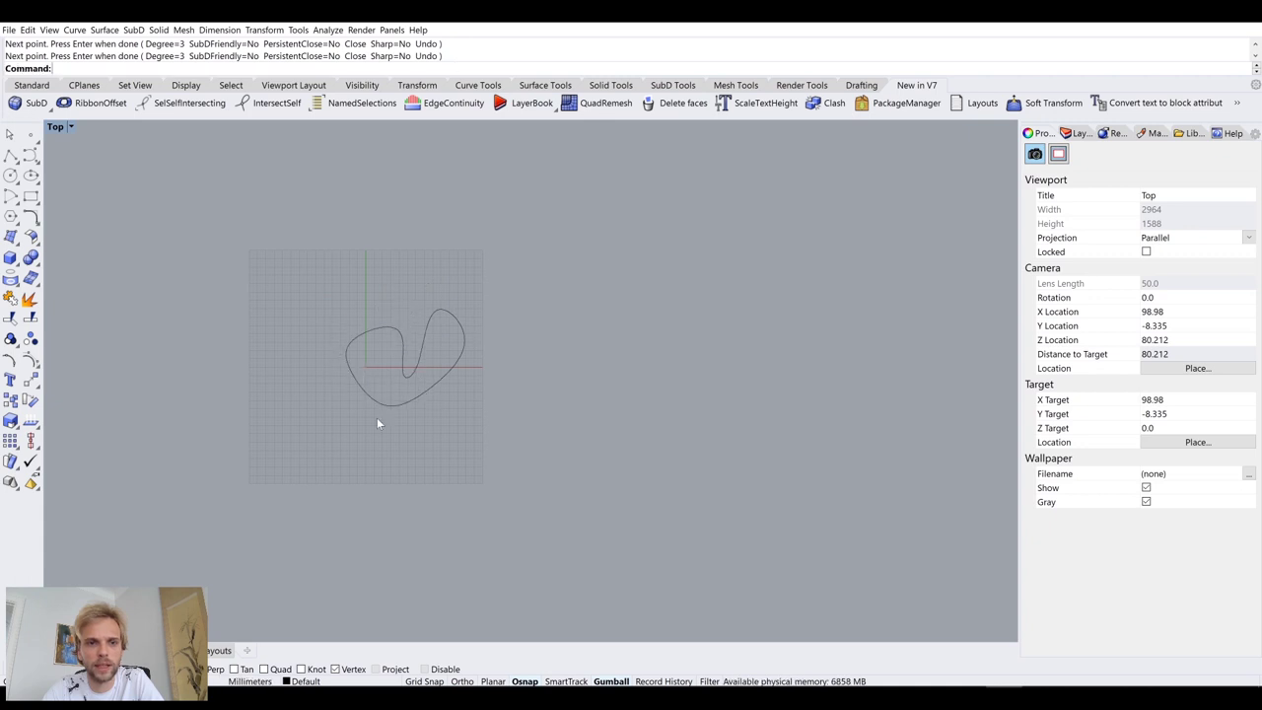
# Step: Move individual control points of the closed curve vertically in the maximized Perspective view so the curve becomes non-planar
pyautogui.doubleClick(54, 128)
pyautogui.click(553, 131)
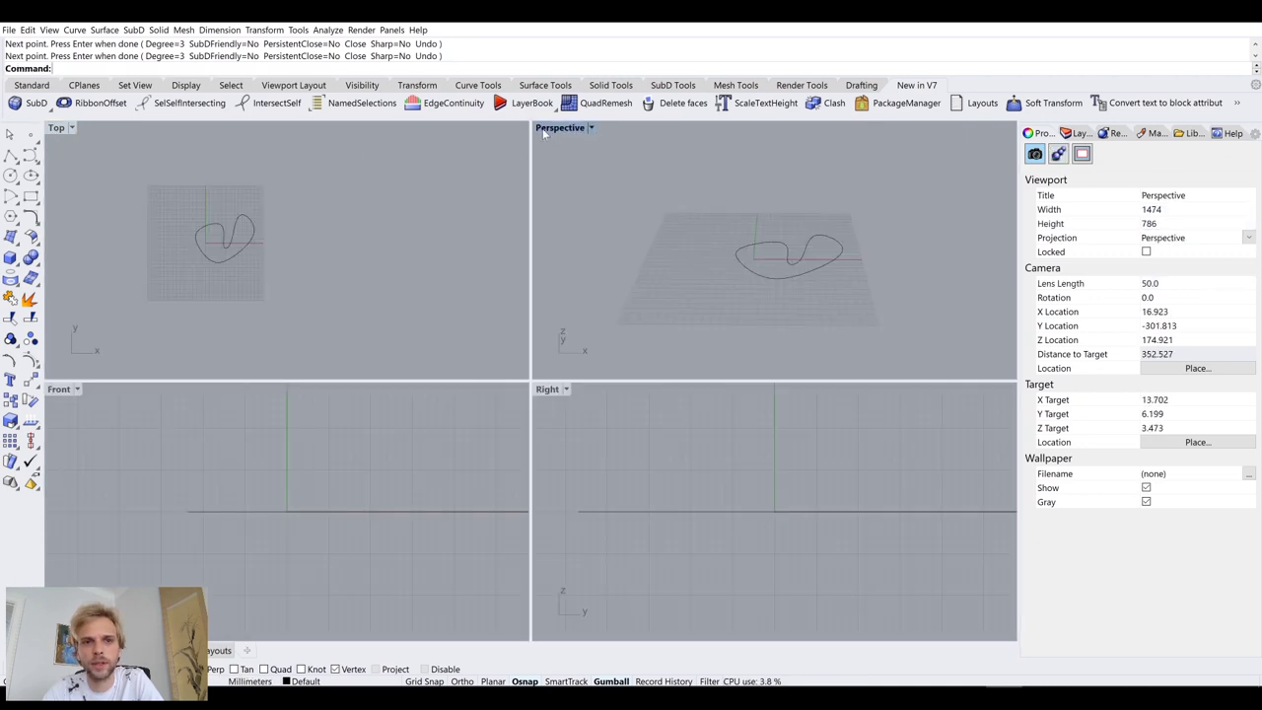
pyautogui.doubleClick(543, 132)
pyautogui.scroll(8, 547, 382)
pyautogui.moveTo(532, 346); pyautogui.dragTo(548, 444, button='right')
pyautogui.click(554, 377)
pyautogui.moveTo(623, 442); pyautogui.dragTo(643, 294)
pyautogui.moveTo(645, 387); pyautogui.dragTo(643, 242, button='right')
pyautogui.moveTo(635, 389); pyautogui.dragTo(635, 480)
pyautogui.moveTo(690, 310); pyautogui.dragTo(836, 474)
pyautogui.moveTo(736, 373); pyautogui.dragTo(728, 192)
pyautogui.moveTo(702, 204); pyautogui.dragTo(293, 286, button='right')
pyautogui.click(345, 328)
pyautogui.moveTo(376, 352); pyautogui.dragTo(258, 407, button='right')
pyautogui.press('Escape')
pyautogui.press('Escape')
pyautogui.moveTo(344, 355); pyautogui.dragTo(446, 295, button='right')
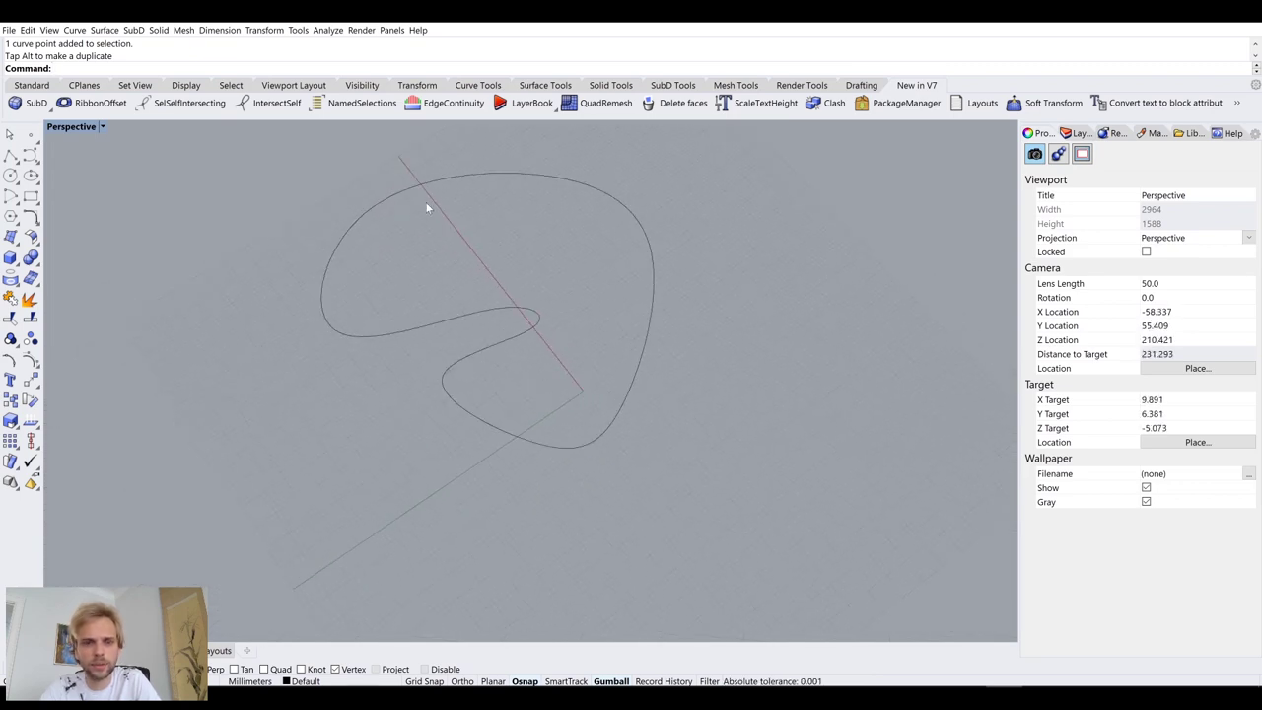
# Step: Offset the closed curve outward by 10 mm with the regular Offset command and examine the offset curve at the notch
pyautogui.write('offset')
pyautogui.press('Return')
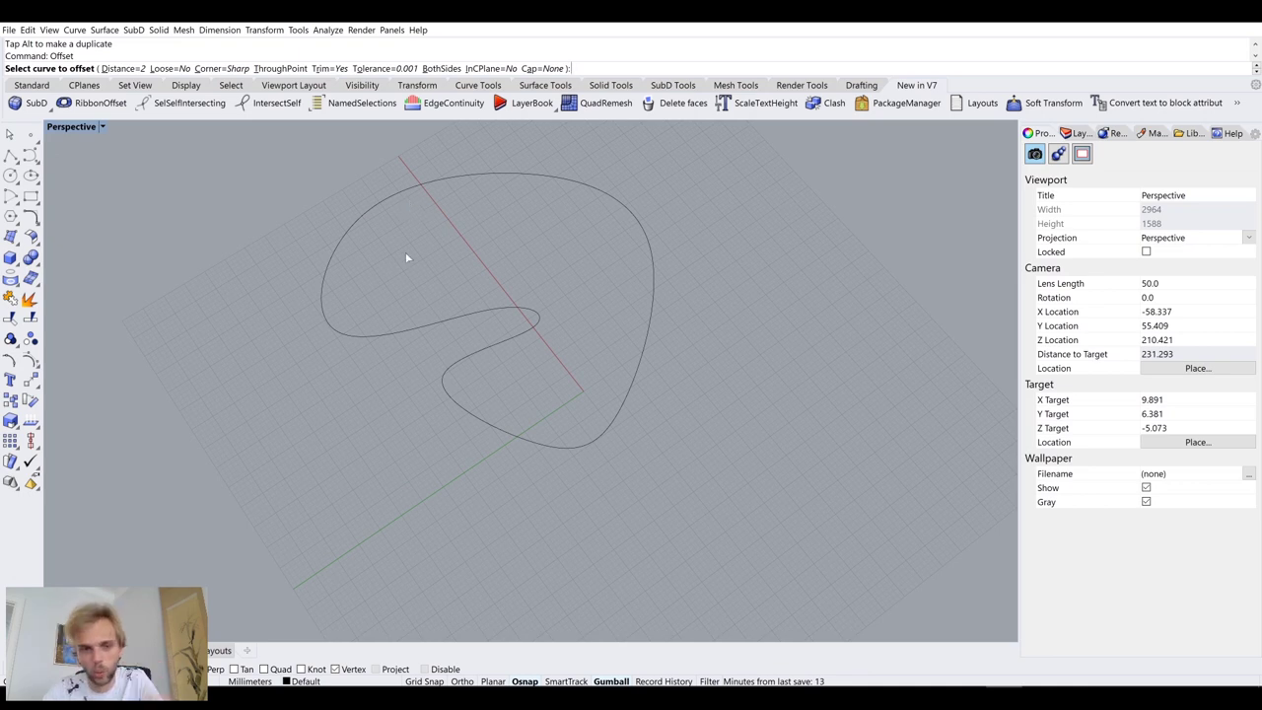
pyautogui.click(380, 337)
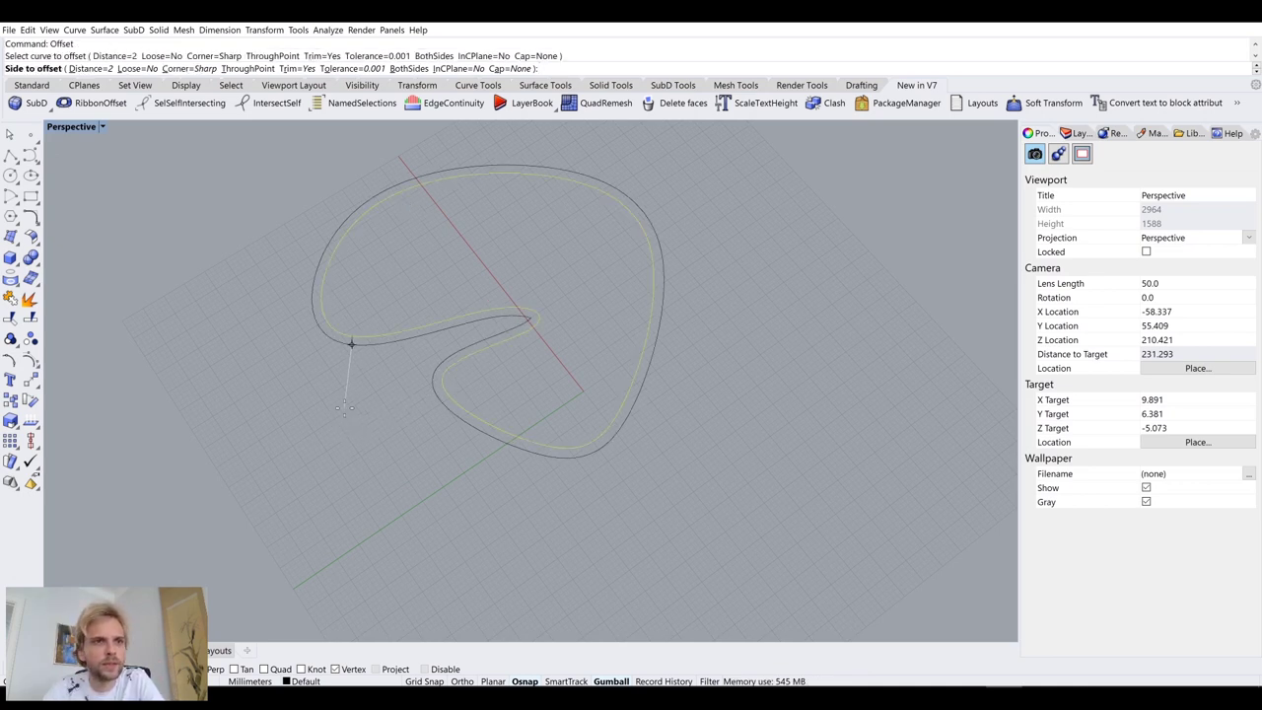
pyautogui.click(69, 69)
pyautogui.write('10')
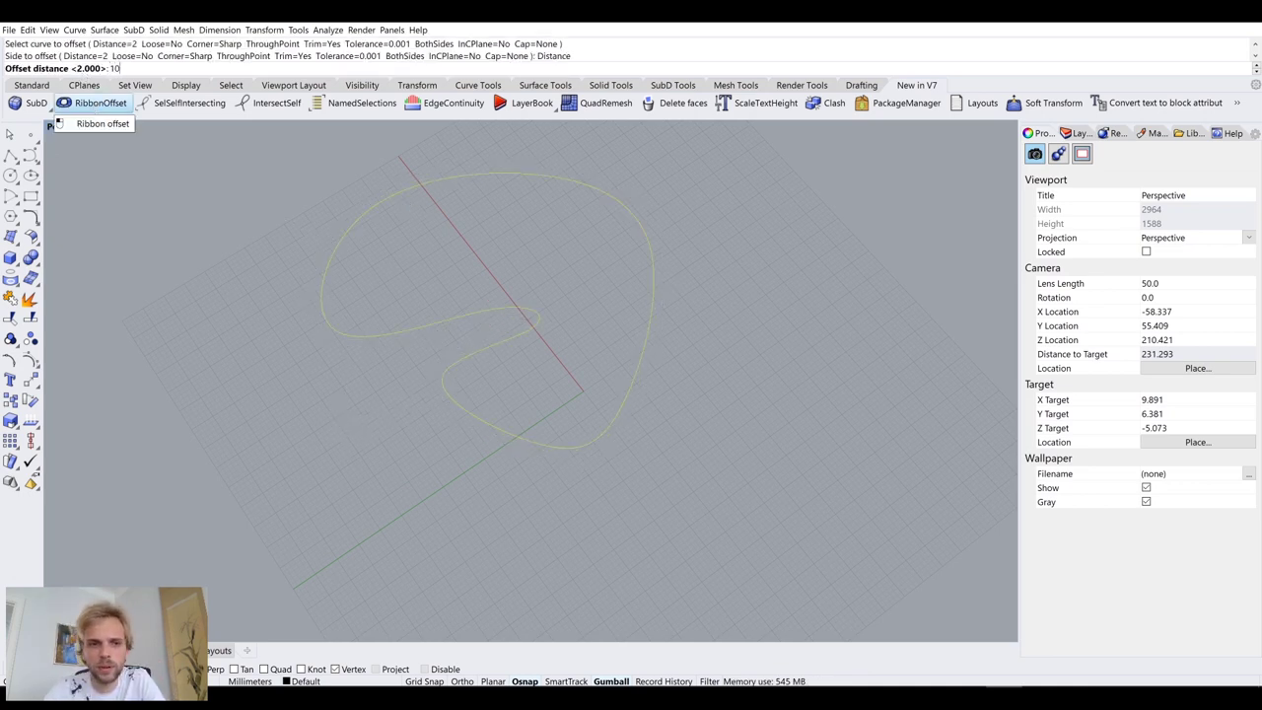
pyautogui.press('Return')
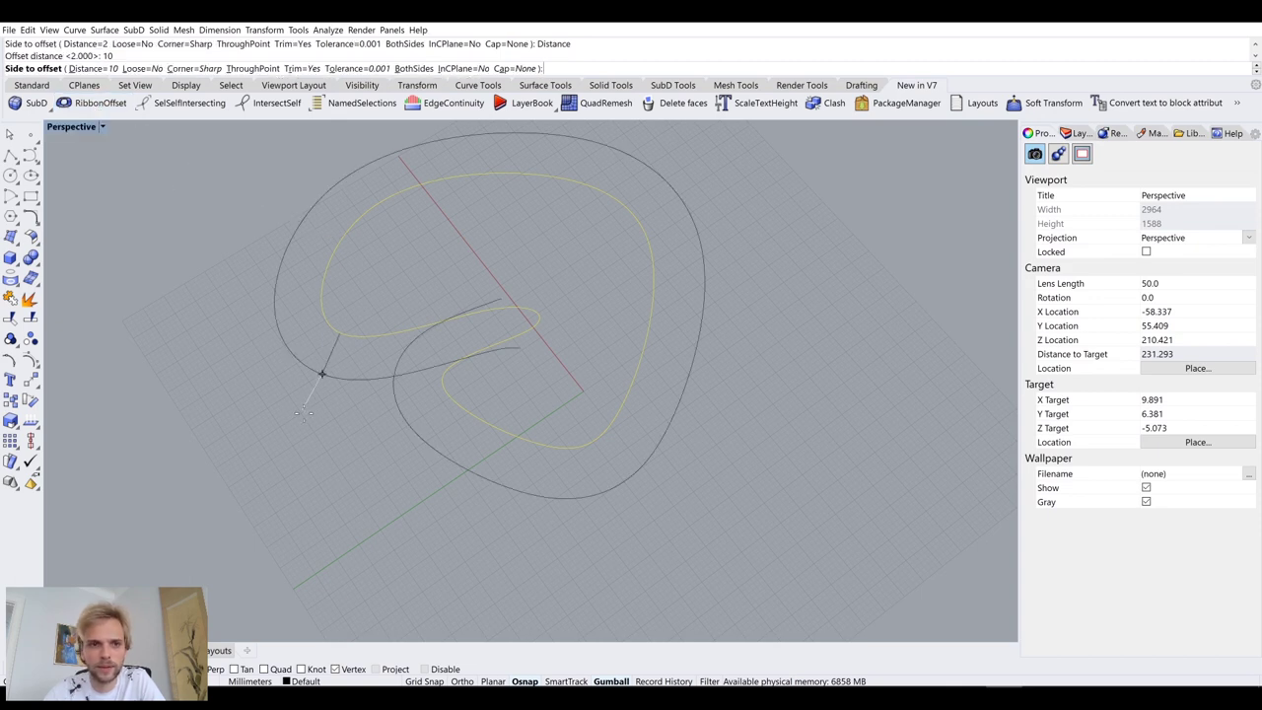
pyautogui.click(304, 412)
pyautogui.moveTo(324, 453); pyautogui.dragTo(406, 514, button='right')
pyautogui.click(401, 431)
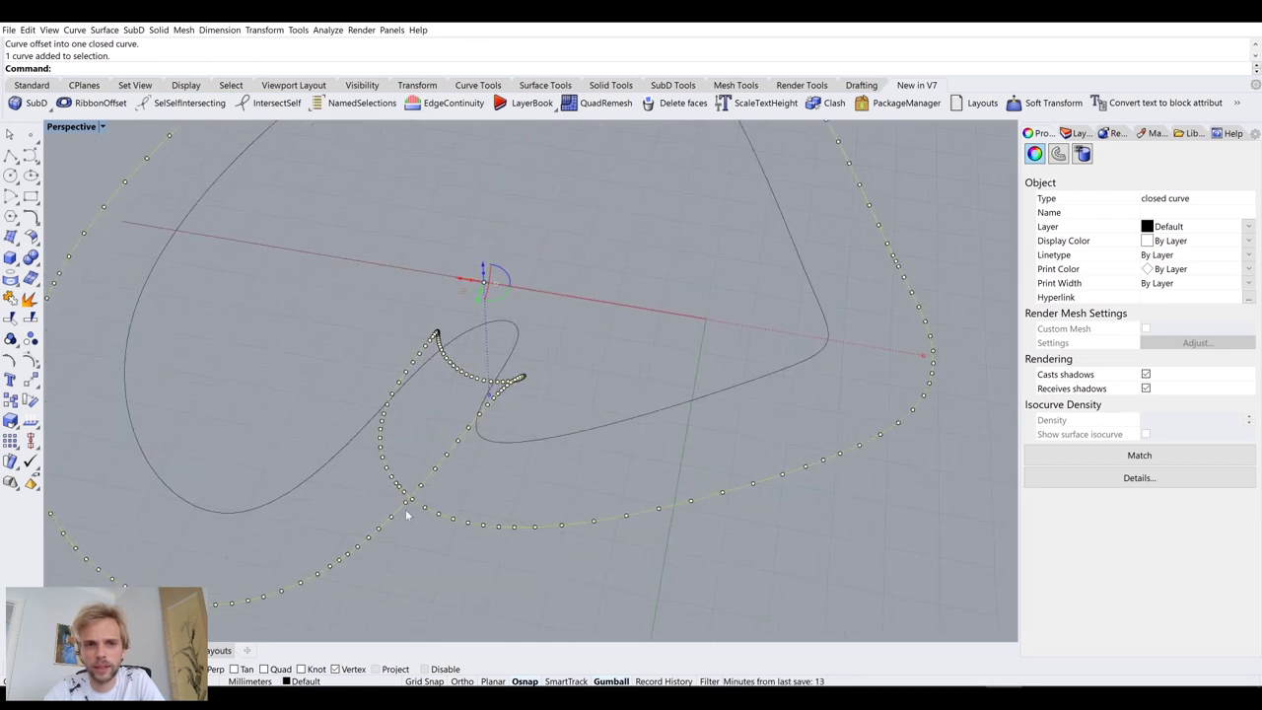
pyautogui.moveTo(439, 330); pyautogui.dragTo(528, 364, button='right')
pyautogui.click(526, 363)
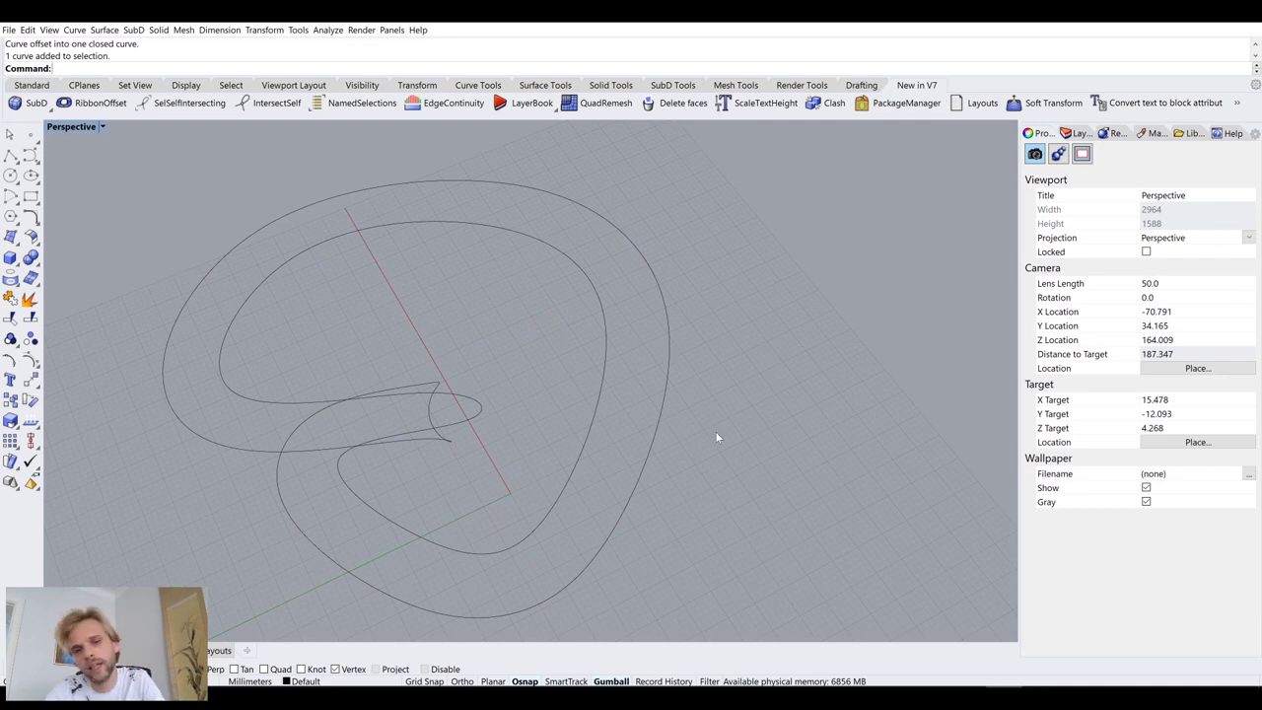
# Step: Loft between the original curve and its offset with the Normal style and no simplification
pyautogui.moveTo(709, 469); pyautogui.dragTo(584, 410)
pyautogui.write('loft')
pyautogui.press('Return')
pyautogui.press('Return')
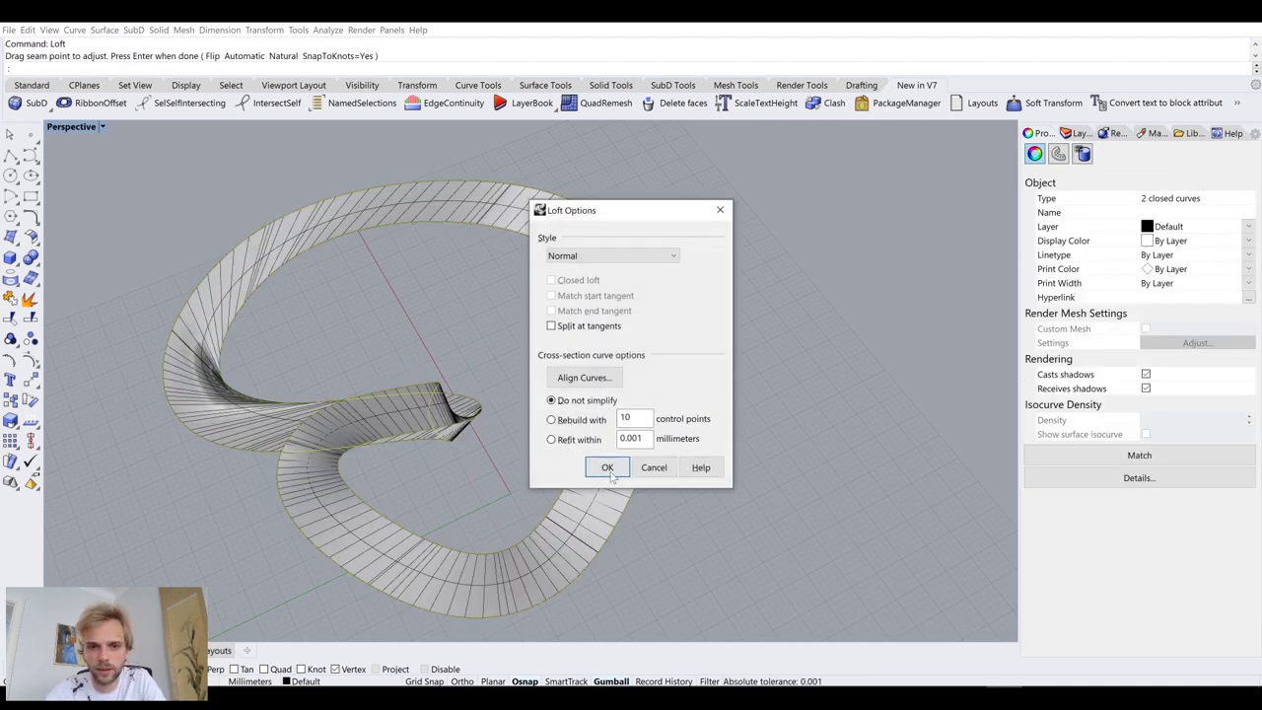
pyautogui.click(608, 468)
# Step: Undo the loft and the regular curve offset, leaving only the original closed curve
pyautogui.moveTo(592, 471); pyautogui.dragTo(550, 397, button='right')
pyautogui.hotkey('ctrl', 'z')
pyautogui.hotkey('ctrl', 'z')
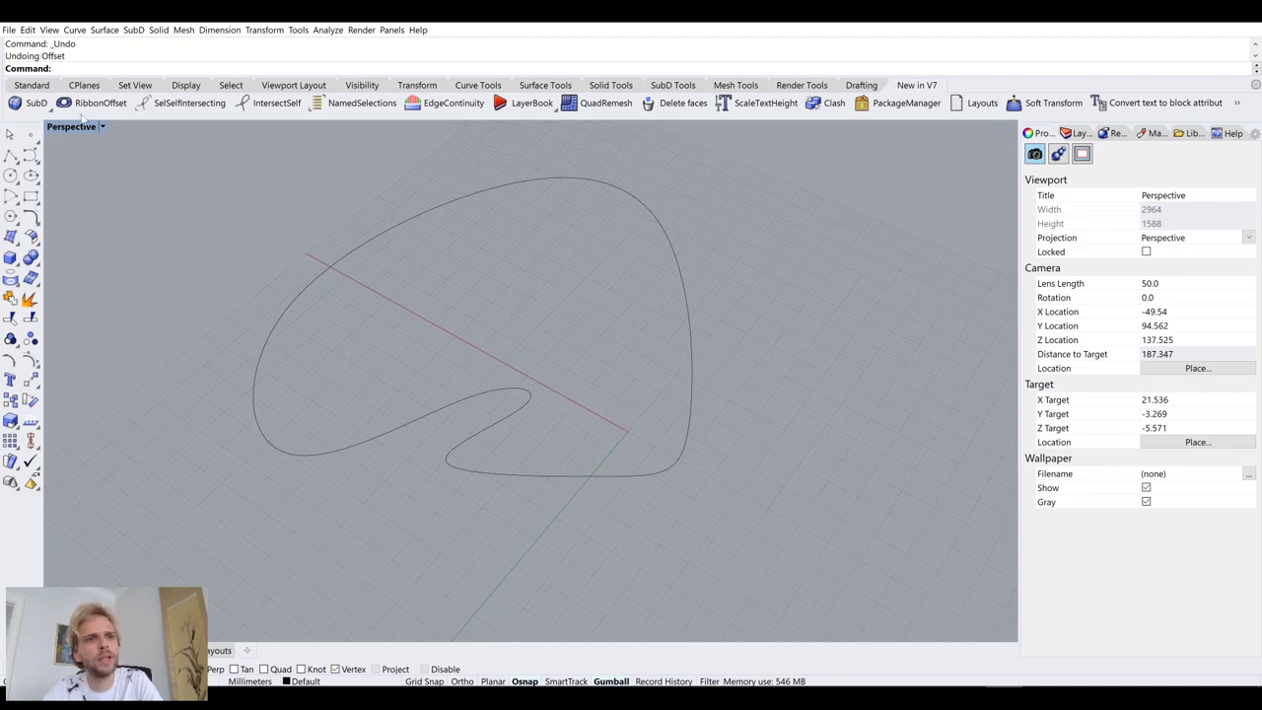
# Step: Start a RibbonOffset of the closed curve toward its outside, keeping the options dialog clear of the preview
pyautogui.click(82, 107)
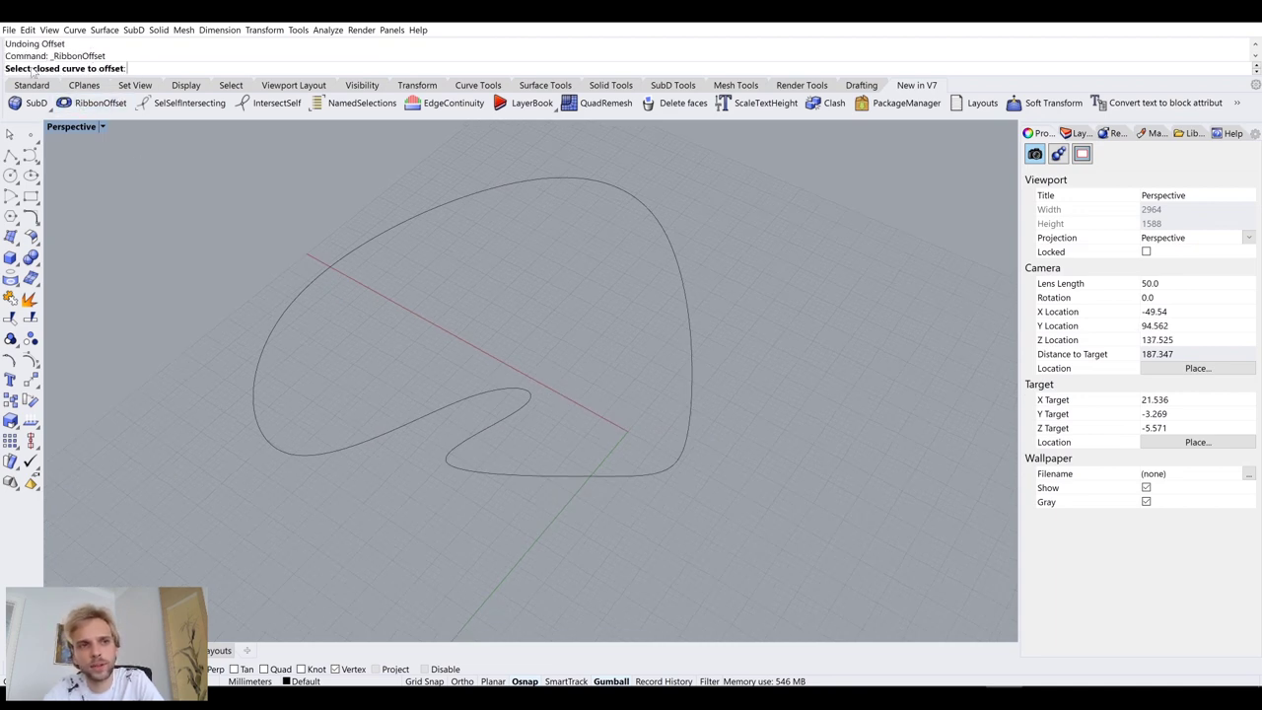
pyautogui.click(266, 333)
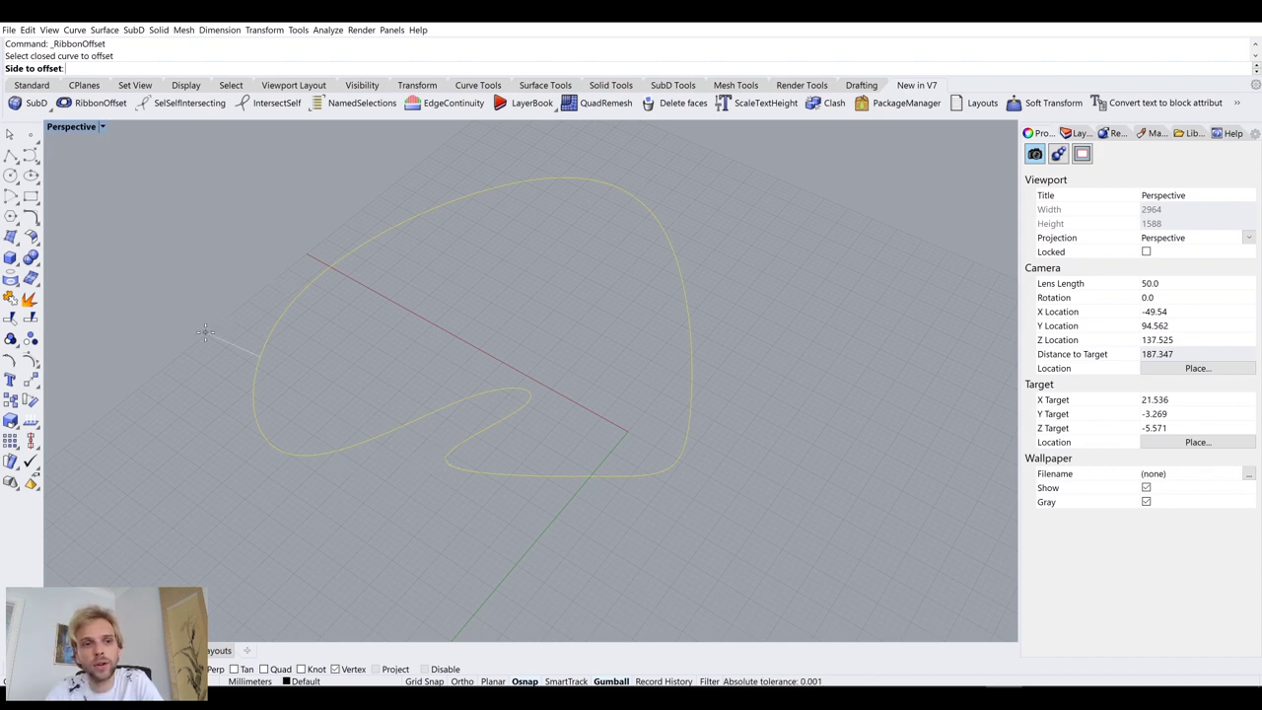
pyautogui.click(231, 269)
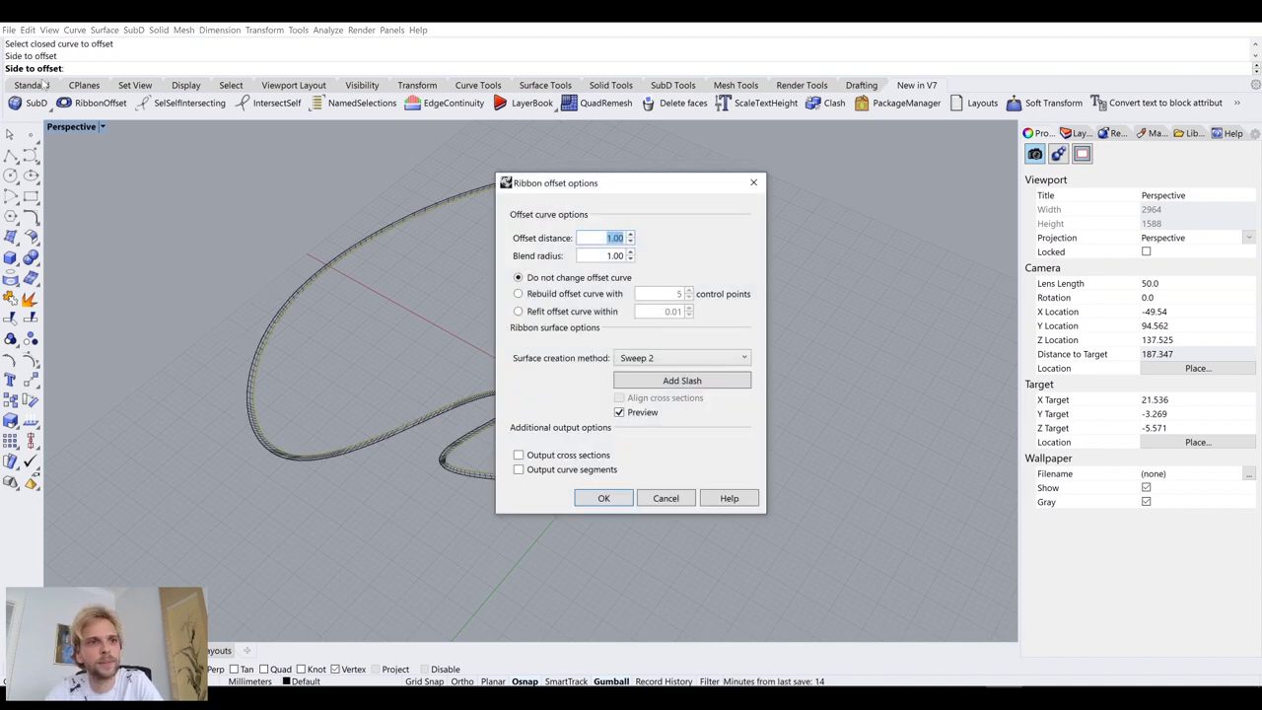
pyautogui.moveTo(538, 183); pyautogui.dragTo(764, 170)
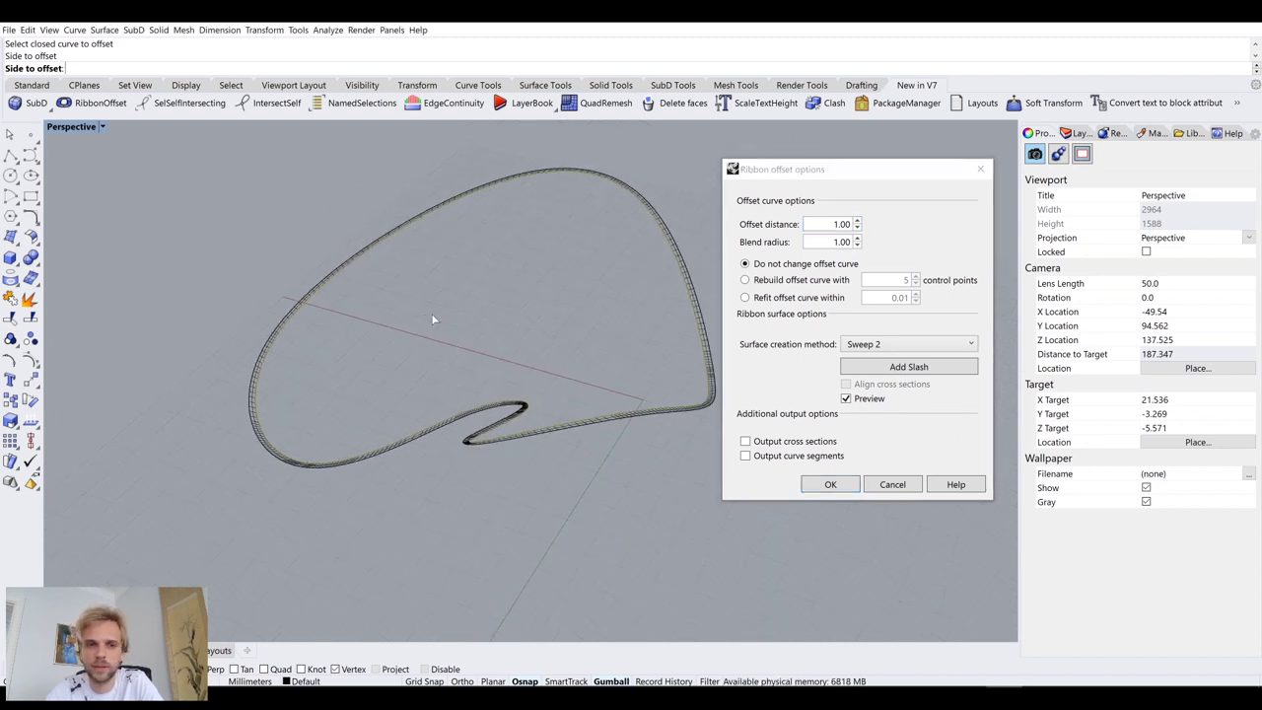
pyautogui.click(74, 129)
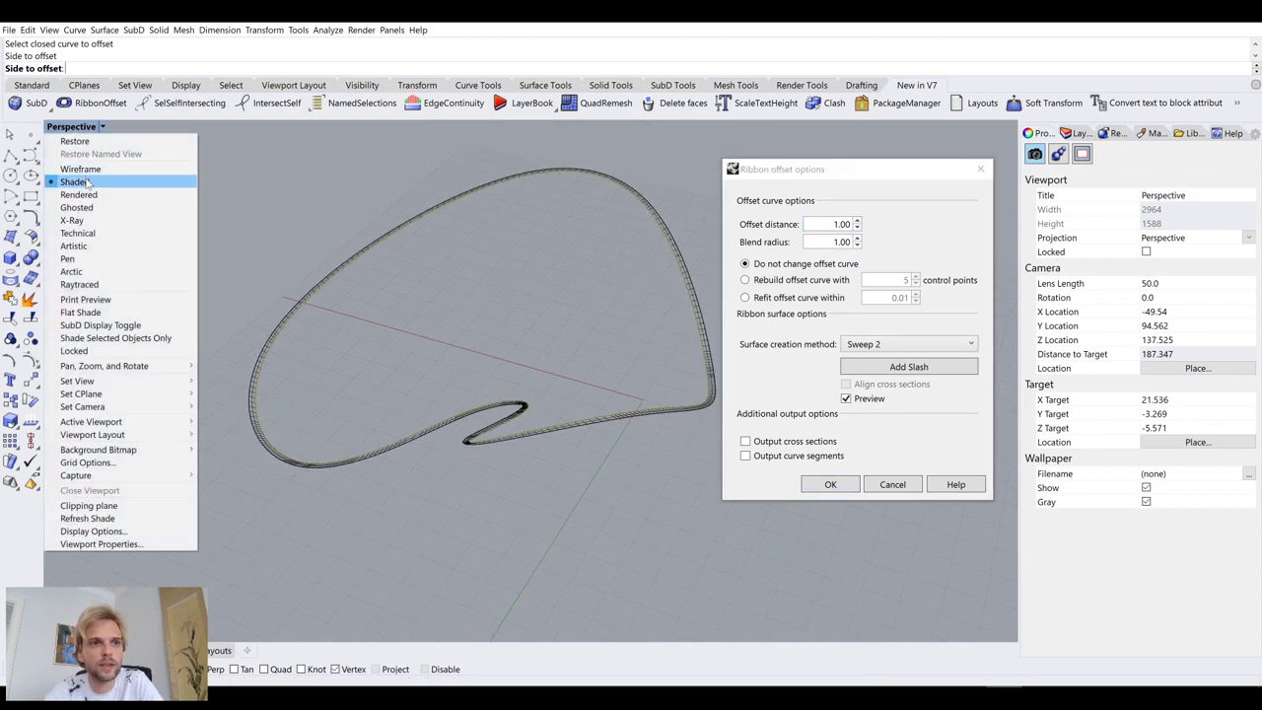
pyautogui.moveTo(401, 265); pyautogui.dragTo(703, 288, button='right')
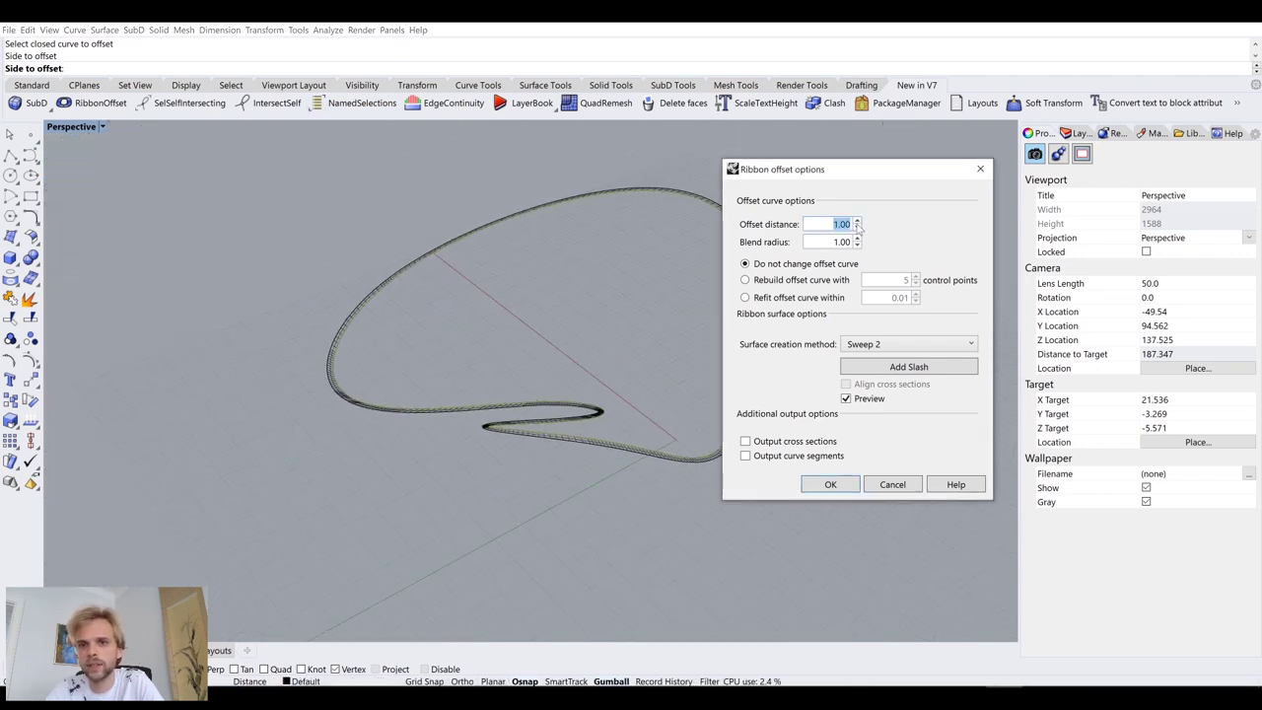
# Step: Set the ribbon offset distance to 10
pyautogui.press('Return')
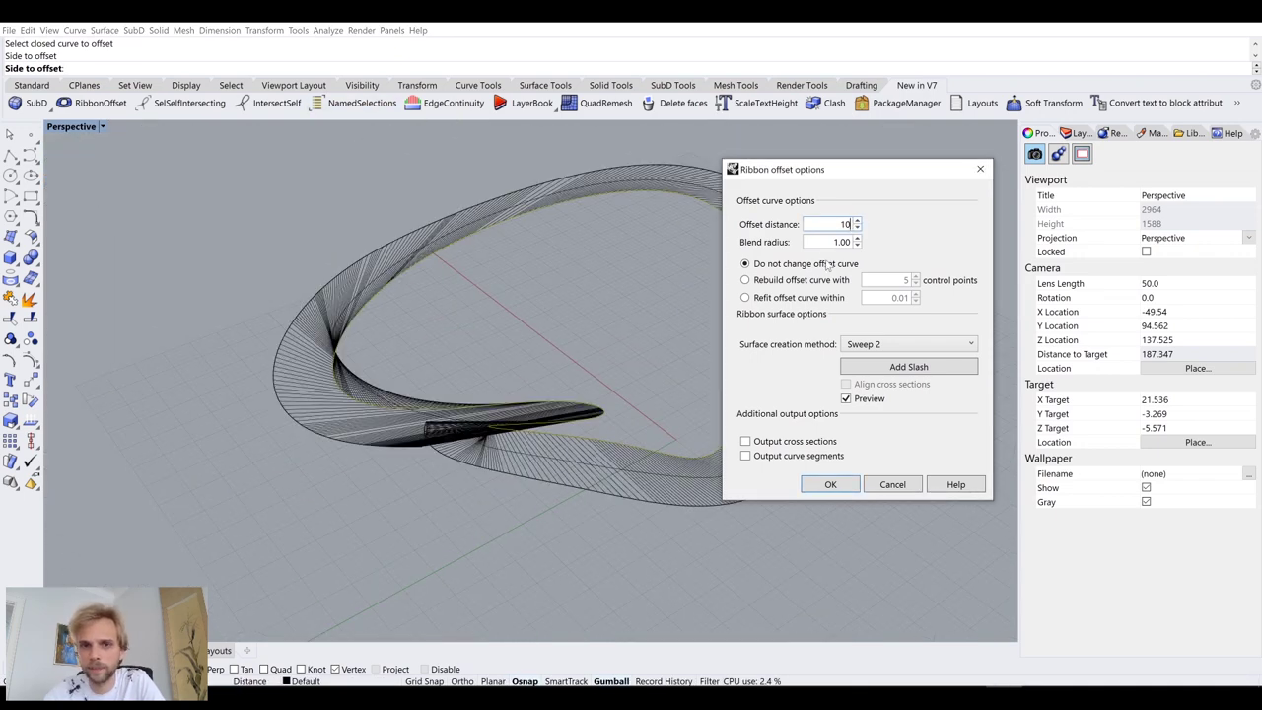
pyautogui.press('Tab')
pyautogui.moveTo(612, 264); pyautogui.dragTo(493, 404, button='right')
pyautogui.scroll(-6, 550, 342)
# Step: Set the ribbon's surface creation method to None and examine the offset curve preview around the notch
pyautogui.click(903, 346)
pyautogui.click(903, 358)
pyautogui.scroll(6, 424, 456)
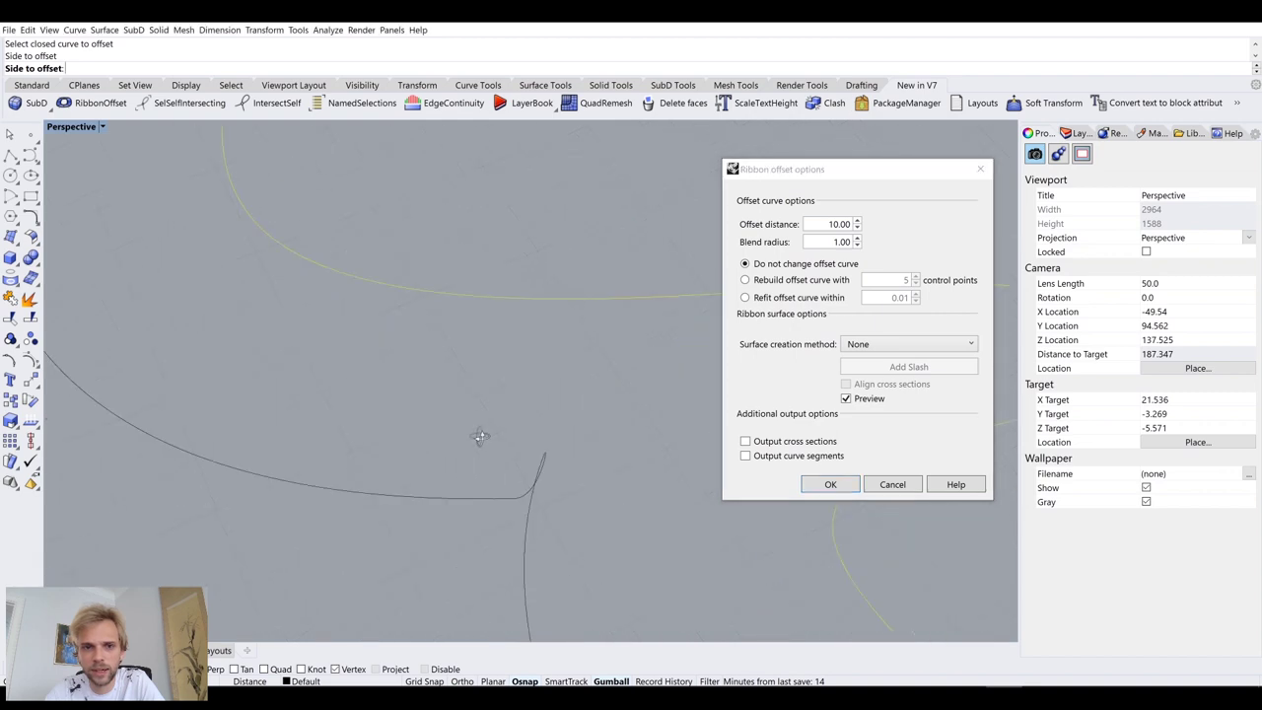
pyautogui.moveTo(480, 435); pyautogui.dragTo(390, 451, button='right')
pyautogui.keyDown('shift'); pyautogui.moveTo(389, 392); pyautogui.dragTo(414, 394, button='right'); pyautogui.keyUp('shift')
pyautogui.scroll(-10, 515, 271)
pyautogui.moveTo(515, 271); pyautogui.dragTo(481, 358, button='right')
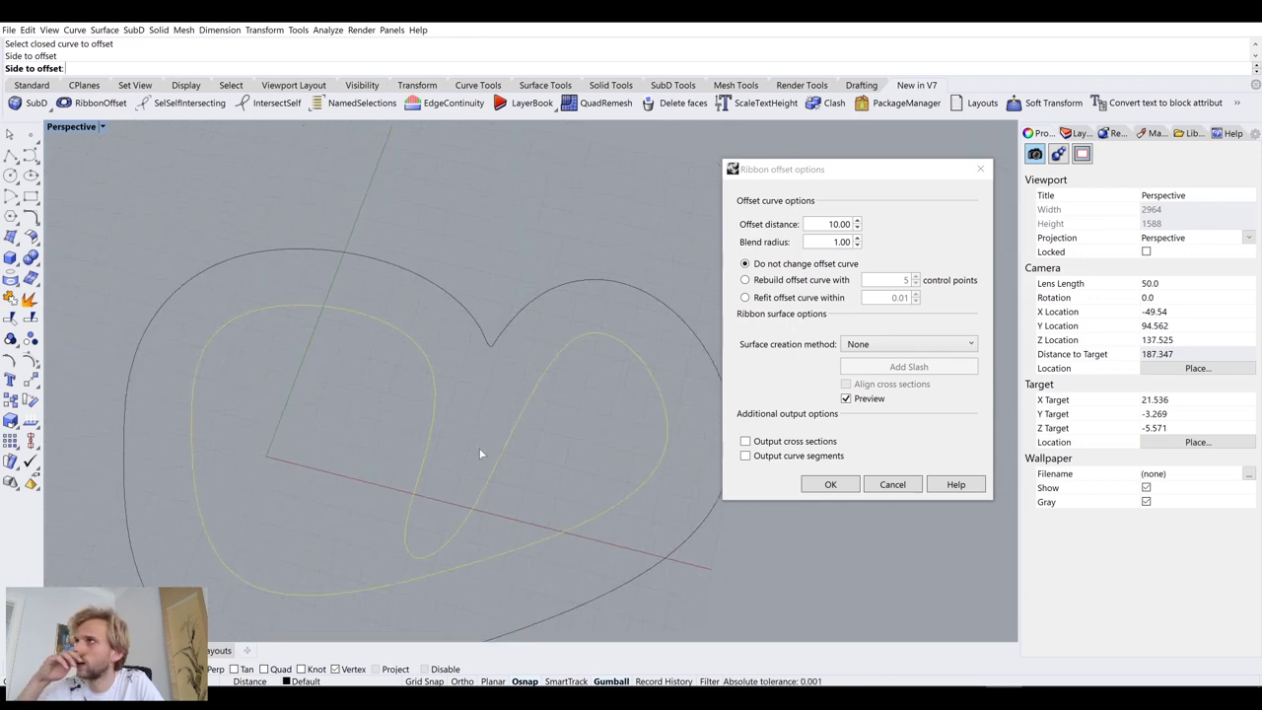
pyautogui.moveTo(480, 454); pyautogui.dragTo(585, 392, button='right')
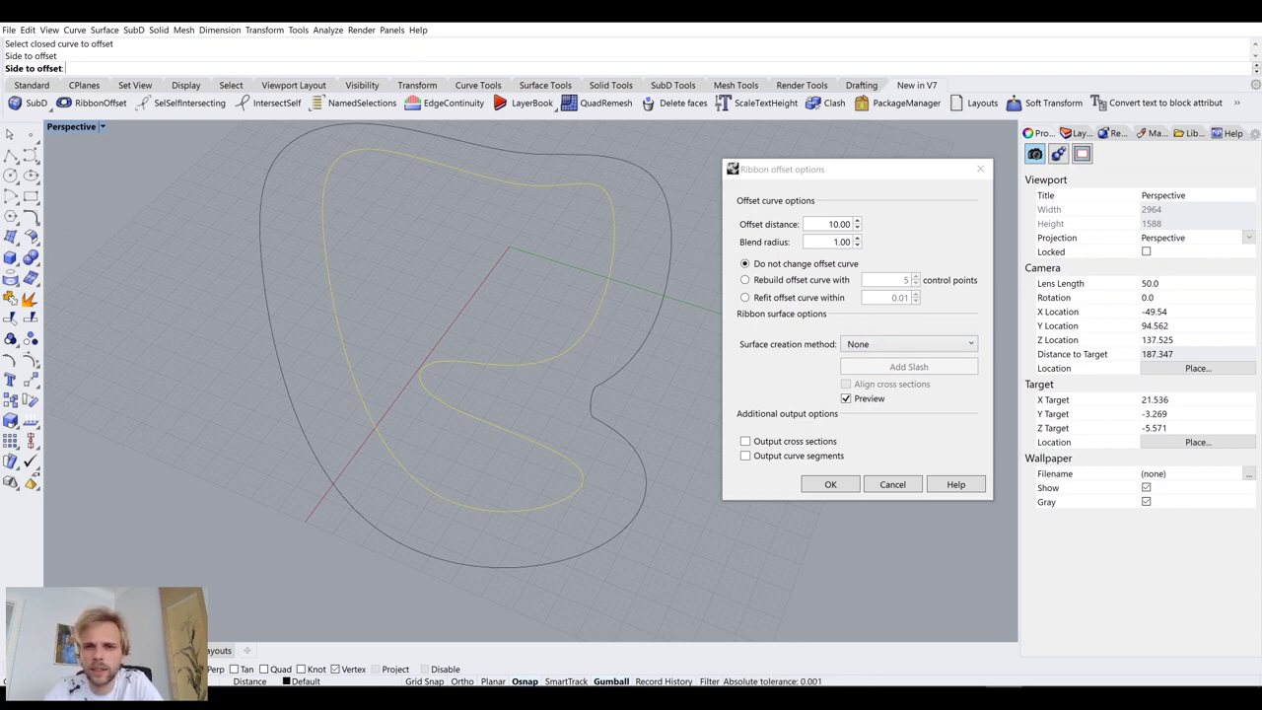
# Step: Set the blend radius to 10 and inspect the rounded notch of the offset curve from several sides
pyautogui.click(873, 250)
pyautogui.write('10')
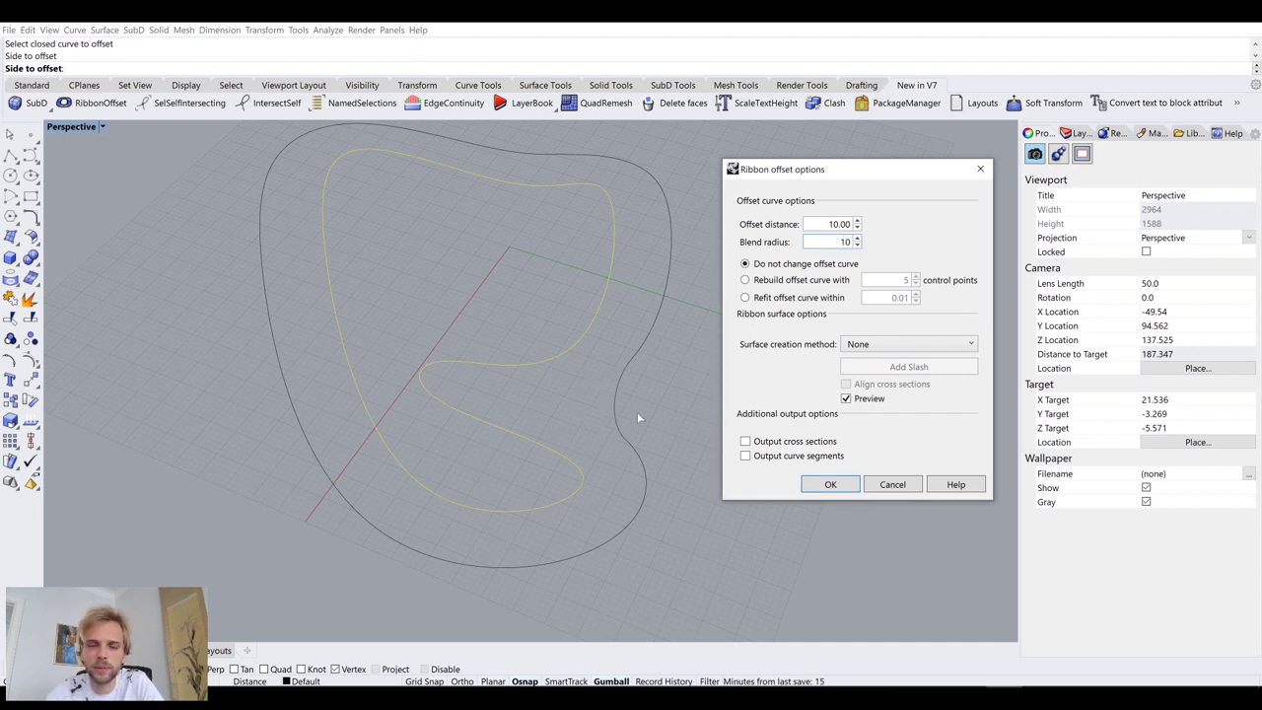
pyautogui.moveTo(636, 414); pyautogui.dragTo(662, 367, button='right')
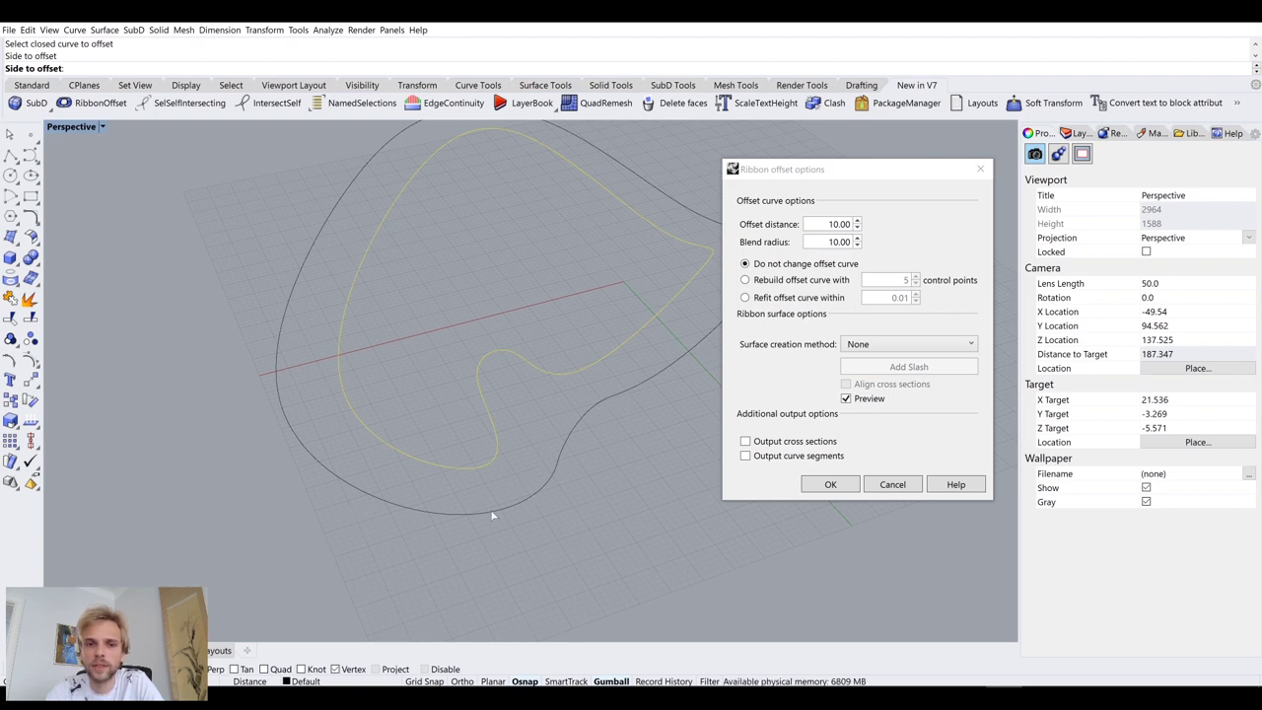
pyautogui.moveTo(496, 511); pyautogui.dragTo(526, 485, button='right')
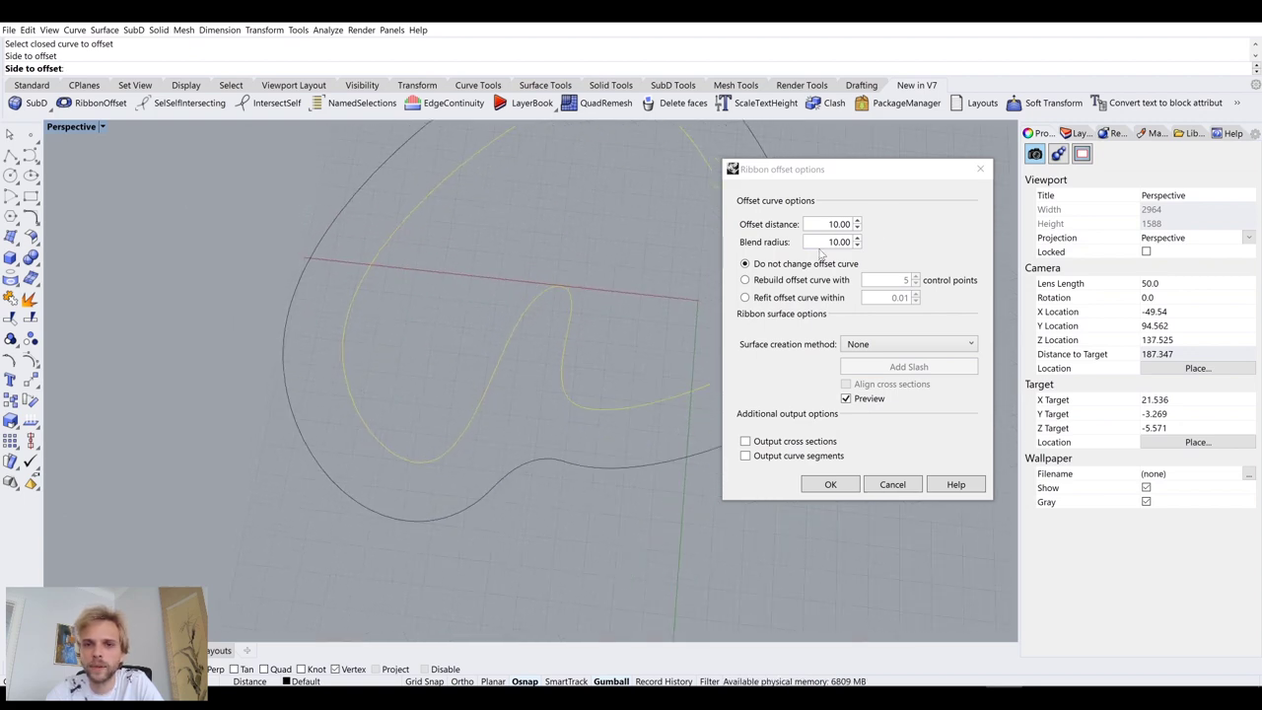
# Step: Try smaller blend radii of 5 and 1 and compare how the notch of the offset curve is rounded
pyautogui.click(854, 242)
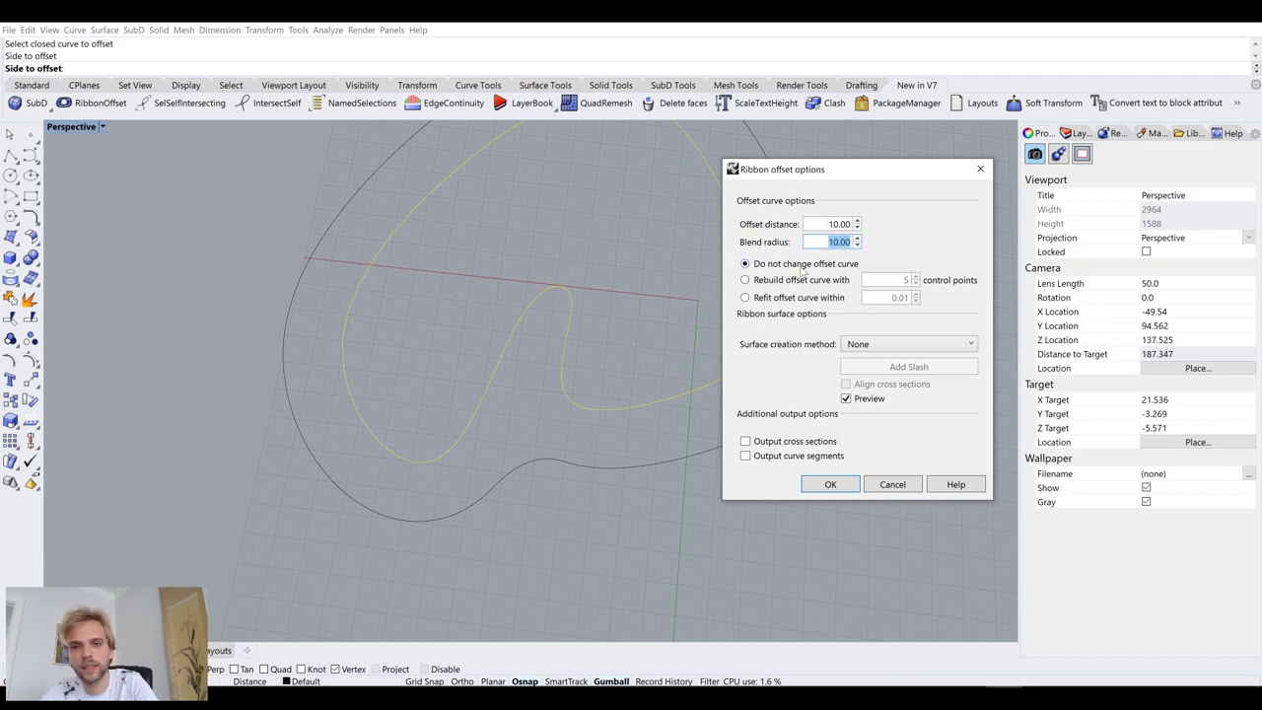
pyautogui.click(838, 223)
pyautogui.click(840, 242)
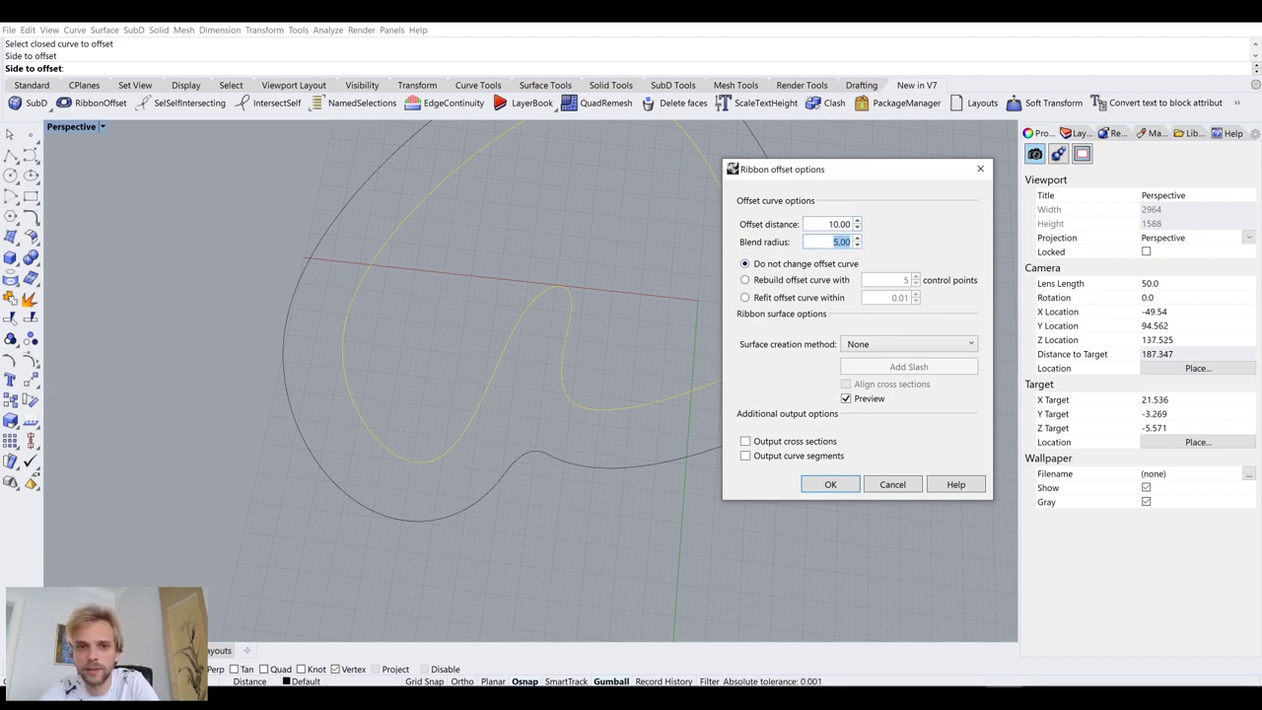
pyautogui.hotkey('shift', 'Tab')
pyautogui.press('Tab')
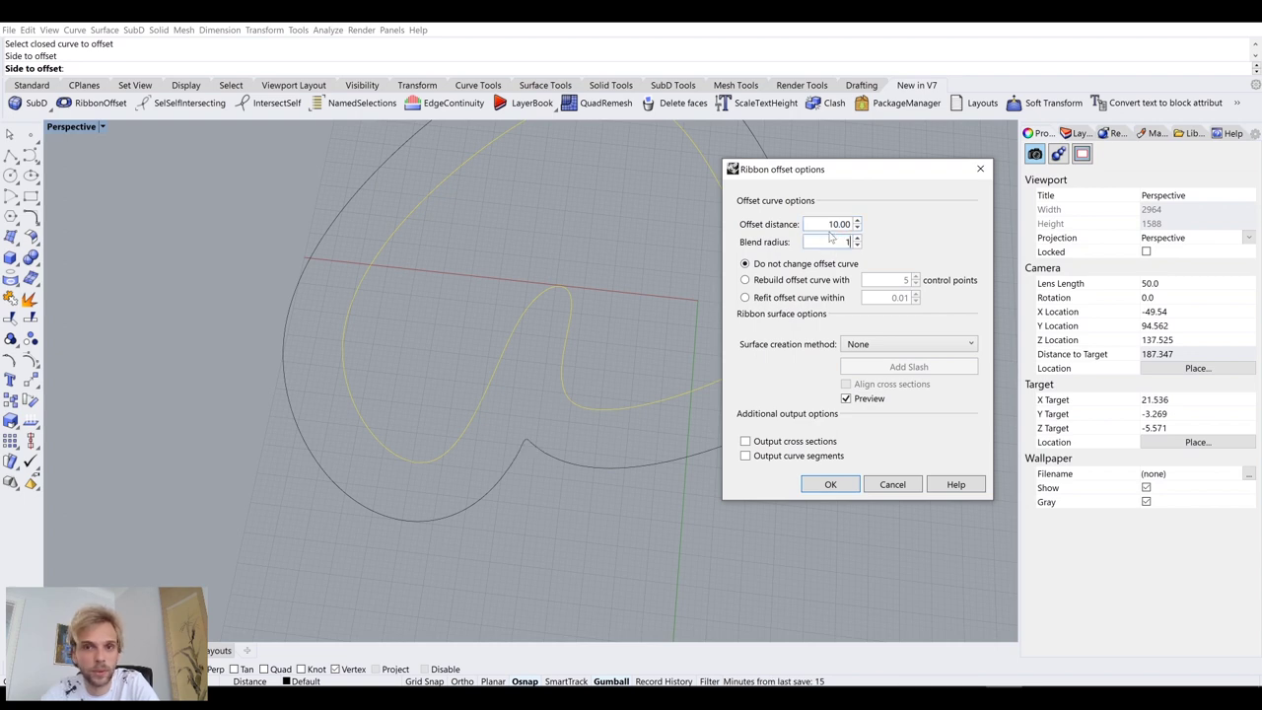
pyautogui.write('1')
pyautogui.hotkey('shift', 'Tab')
pyautogui.moveTo(572, 329); pyautogui.dragTo(568, 295, button='right')
pyautogui.scroll(3, 542, 379)
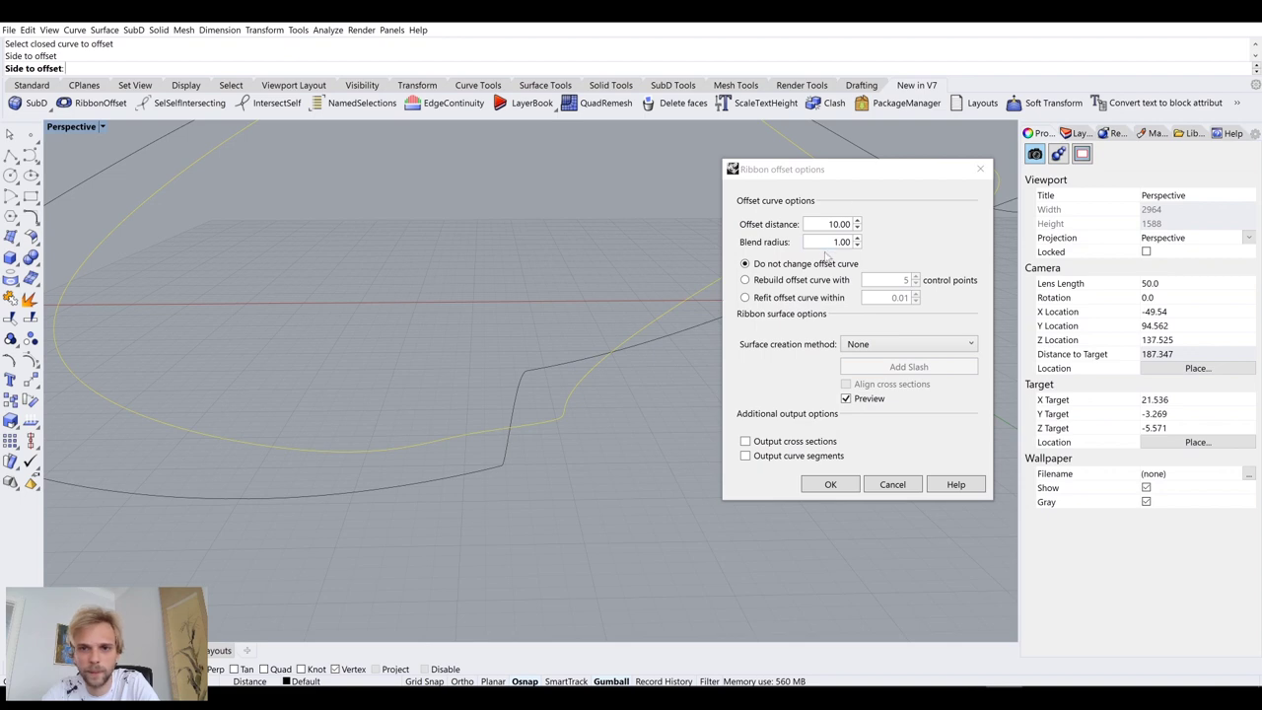
# Step: Raise the ribbon offset's blend radius through 2 and 5 to 10, checking the notch in the preview
pyautogui.moveTo(830, 243); pyautogui.dragTo(864, 246)
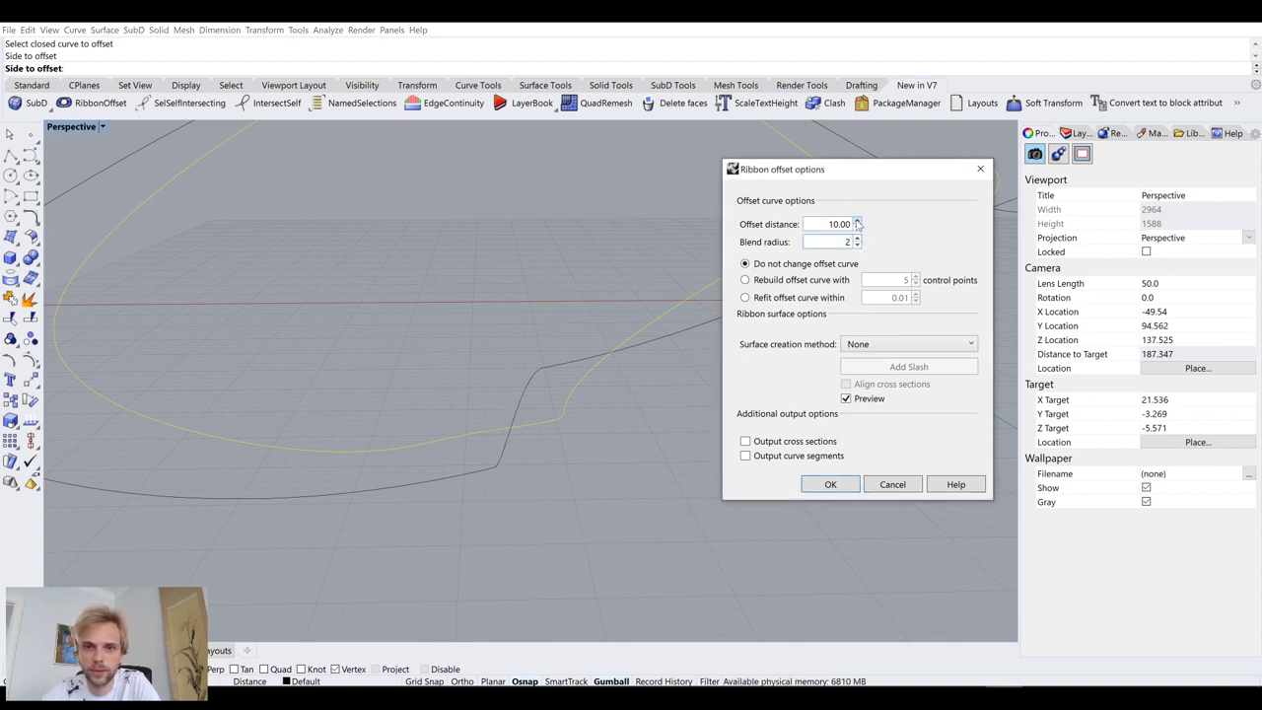
pyautogui.write('5')
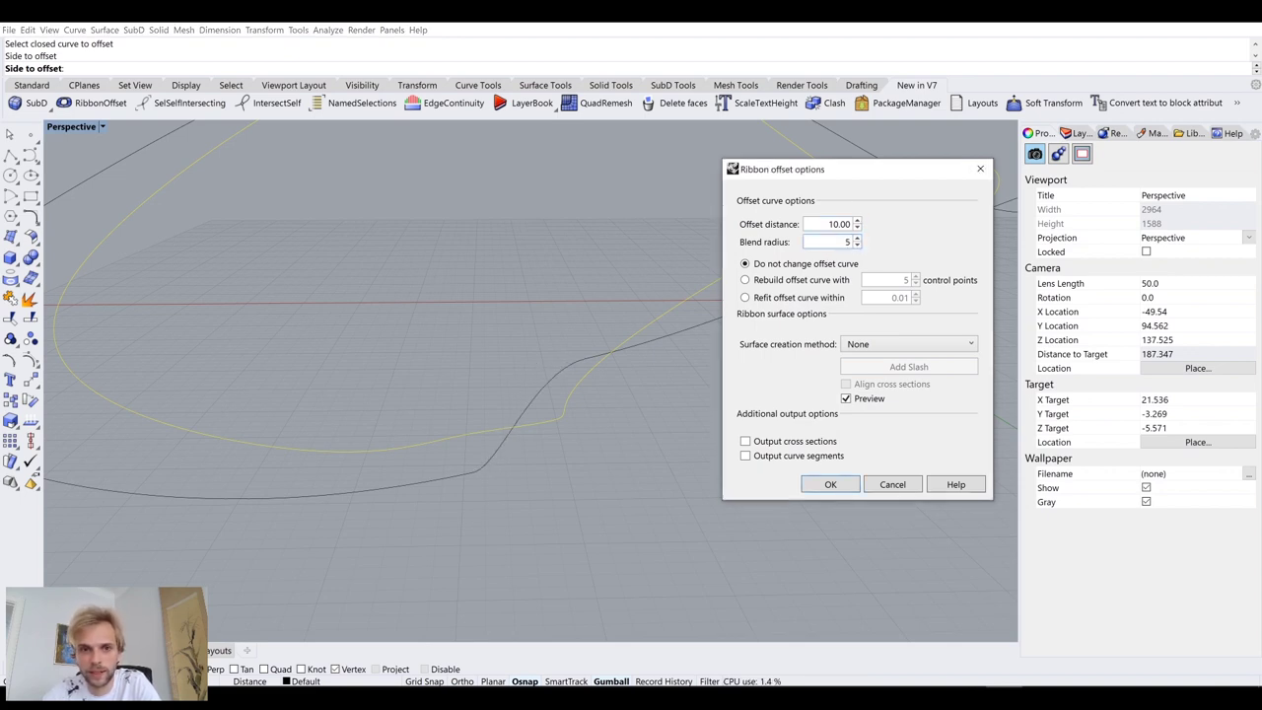
pyautogui.click(834, 226)
pyautogui.click(849, 243)
pyautogui.write('10')
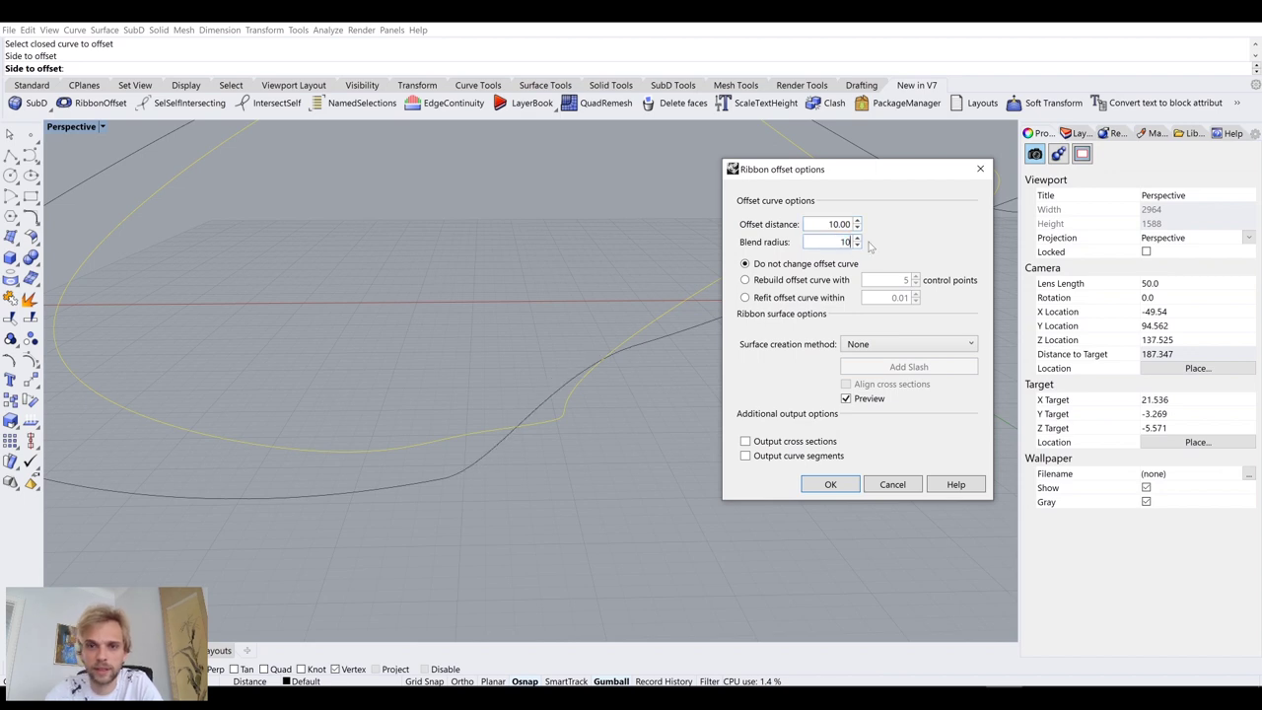
pyautogui.hotkey('shift', 'Tab')
pyautogui.moveTo(524, 347); pyautogui.dragTo(487, 383, button='right')
pyautogui.scroll(-5, 487, 383)
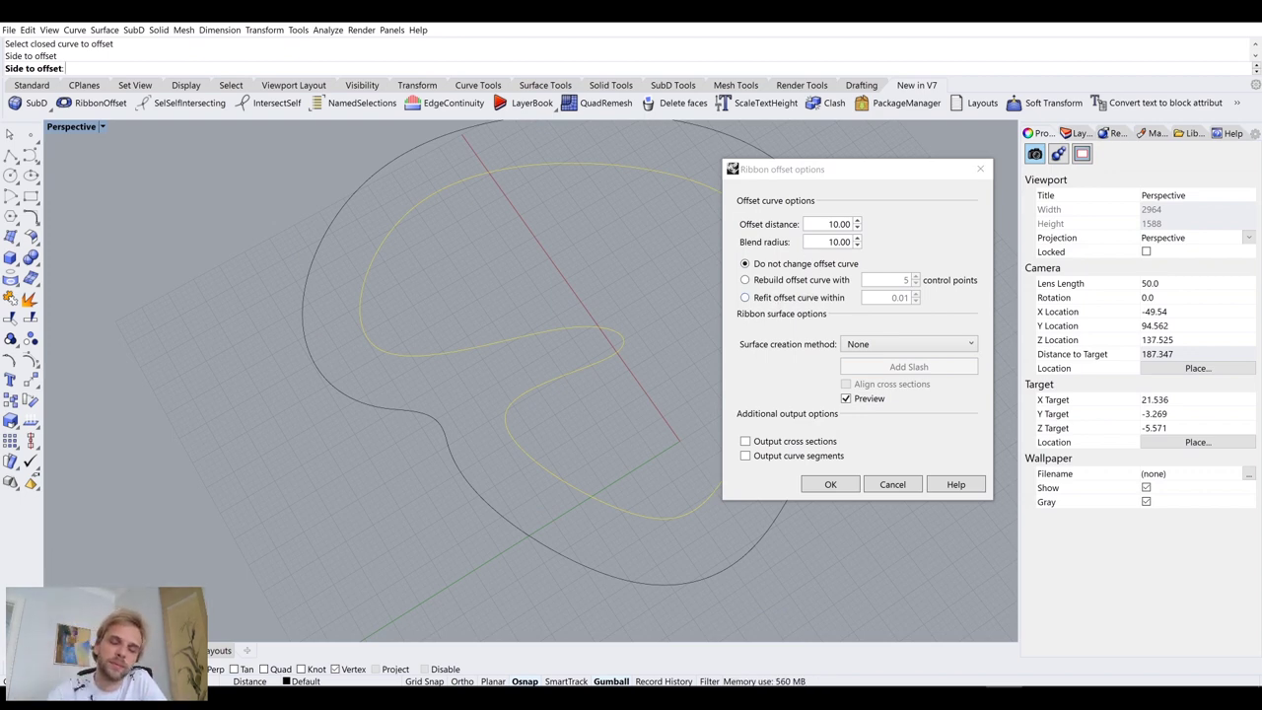
# Step: Set the ribbon's surface creation method to Sweep 2, refresh the preview and examine the cross-section lines around the notch
pyautogui.click(885, 344)
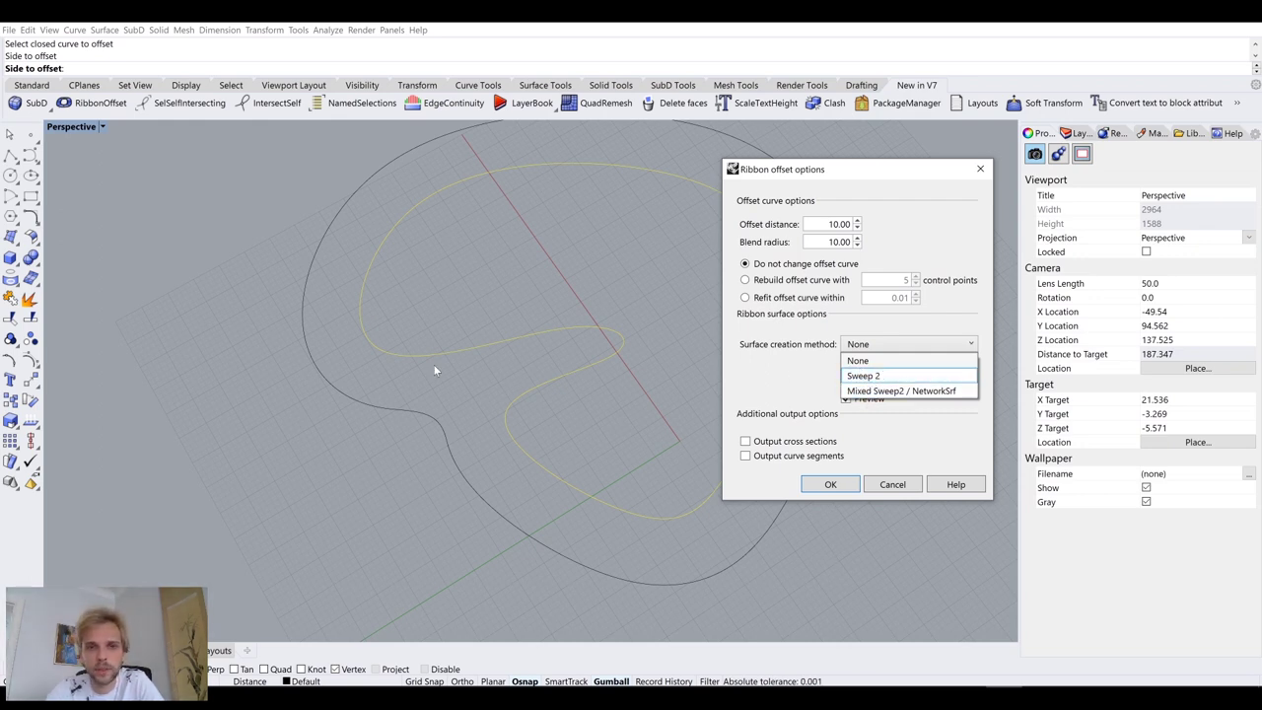
pyautogui.click(866, 376)
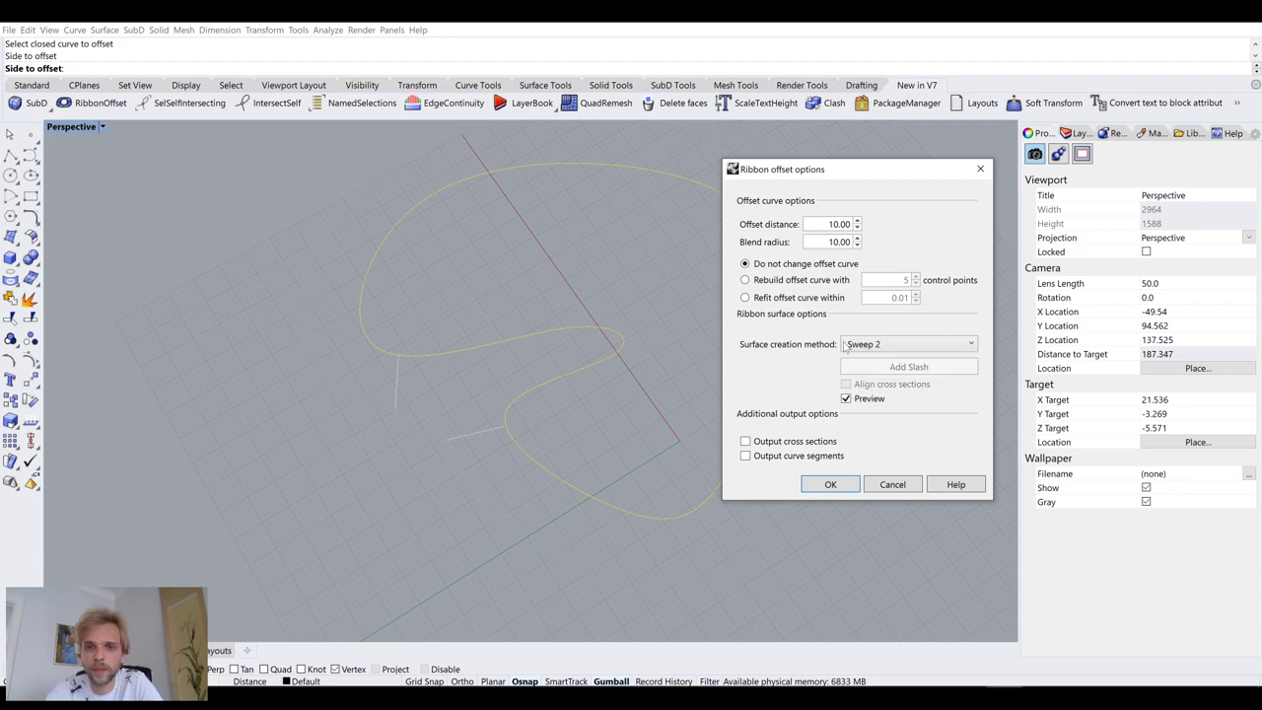
pyautogui.moveTo(504, 391); pyautogui.dragTo(463, 375, button='right')
pyautogui.click(847, 399)
pyautogui.click(846, 399)
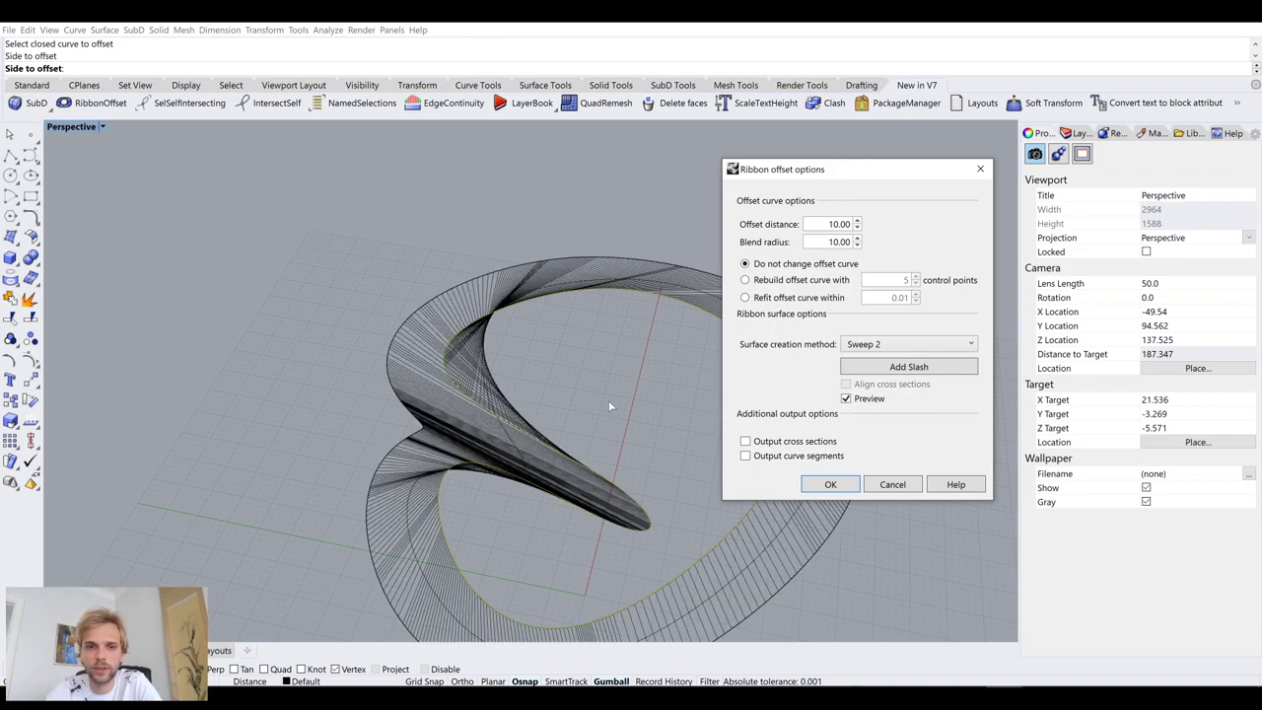
pyautogui.scroll(5, 459, 389)
pyautogui.moveTo(475, 380); pyautogui.dragTo(493, 348, button='right')
pyautogui.scroll(-5, 406, 362)
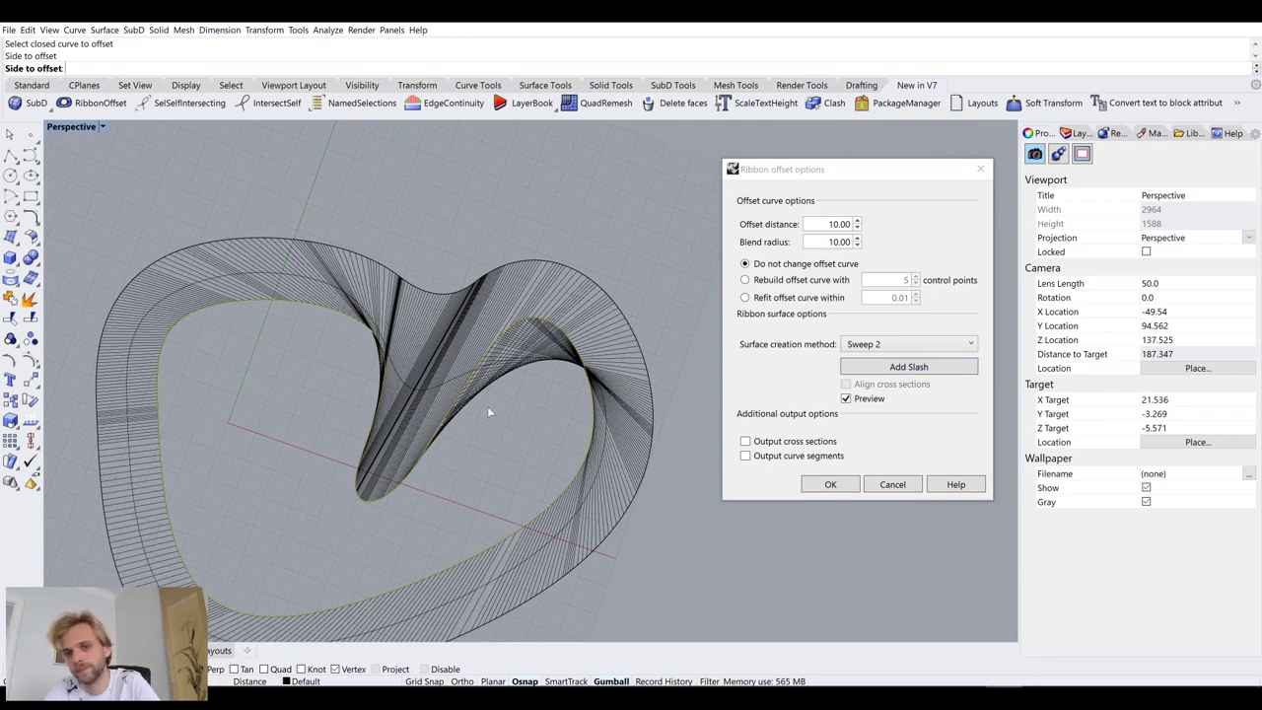
pyautogui.moveTo(484, 412); pyautogui.dragTo(769, 333, button='right')
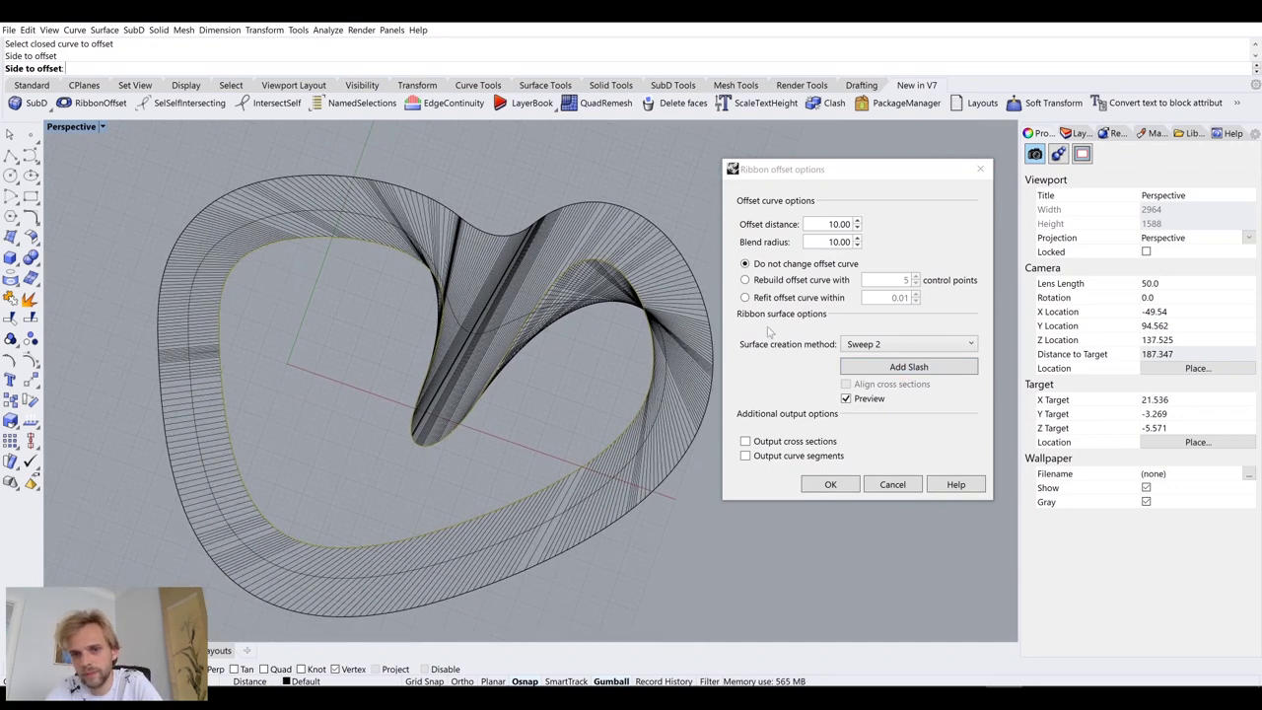
# Step: Add a slash from the input curve beside the notch straight across to the offset curve
pyautogui.click(923, 368)
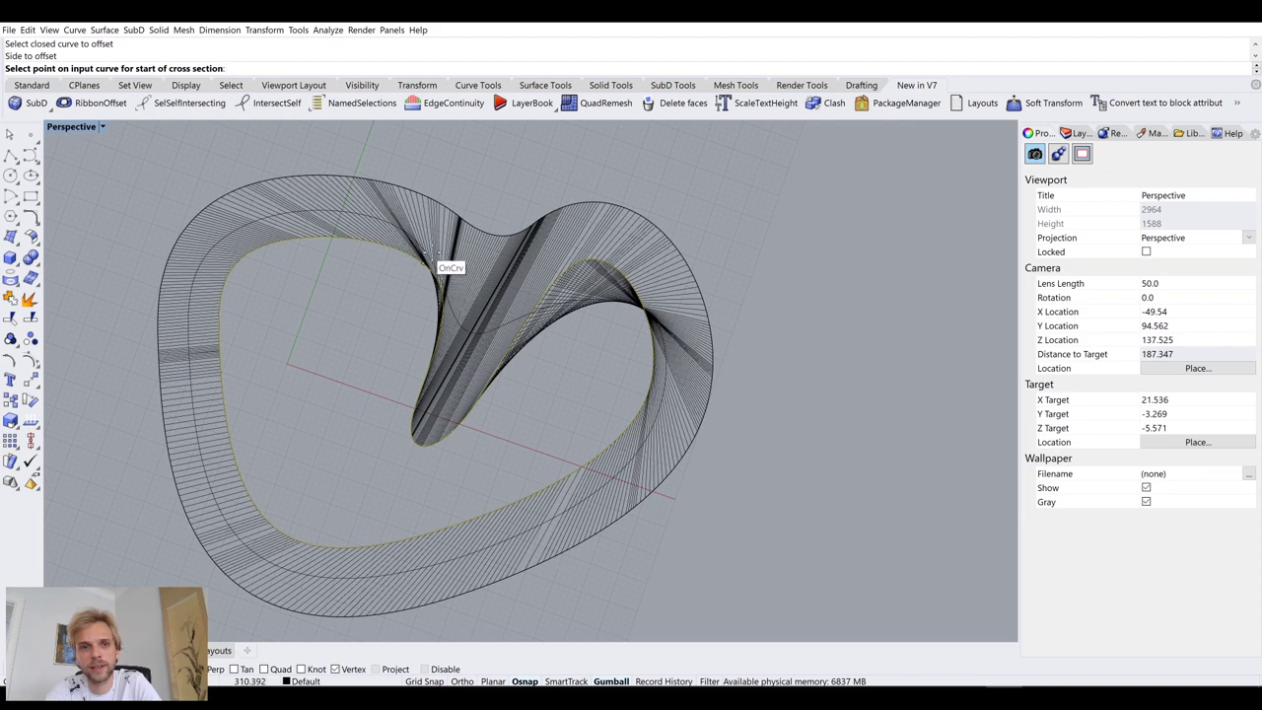
pyautogui.scroll(5, 393, 236)
pyautogui.scroll(-5, 392, 236)
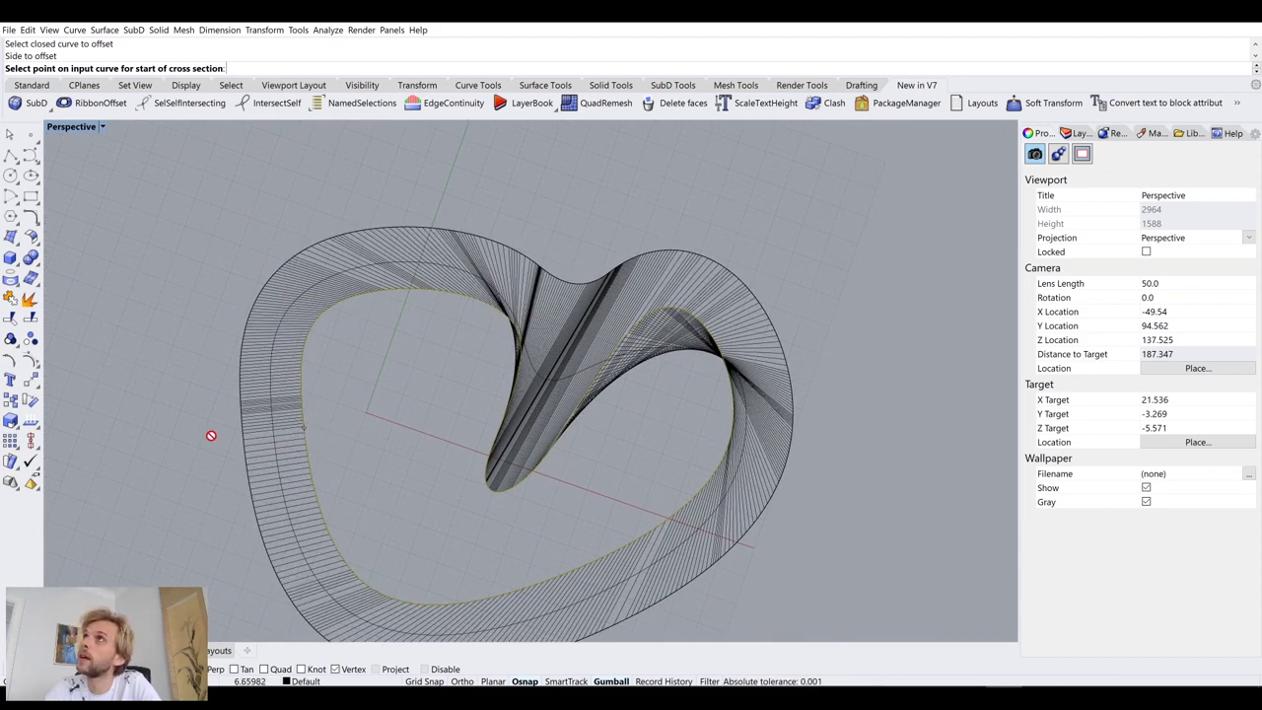
pyautogui.scroll(5, 493, 296)
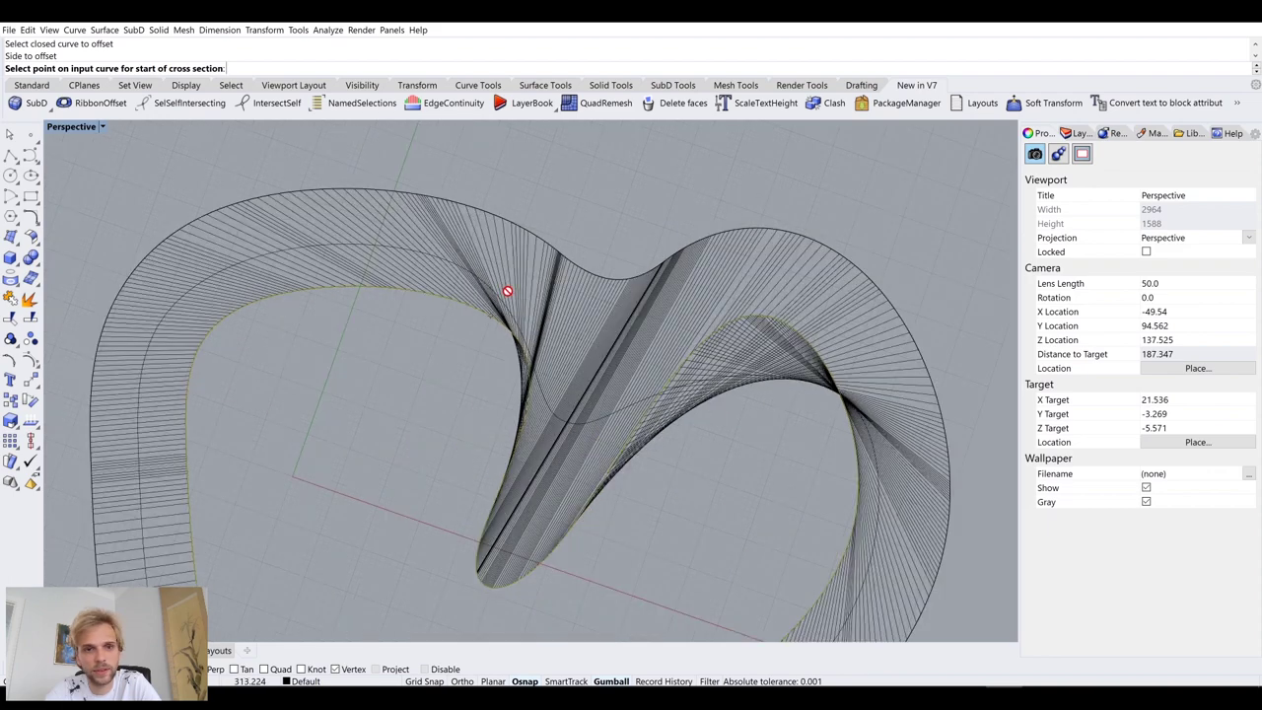
pyautogui.moveTo(419, 260); pyautogui.dragTo(369, 274, button='right')
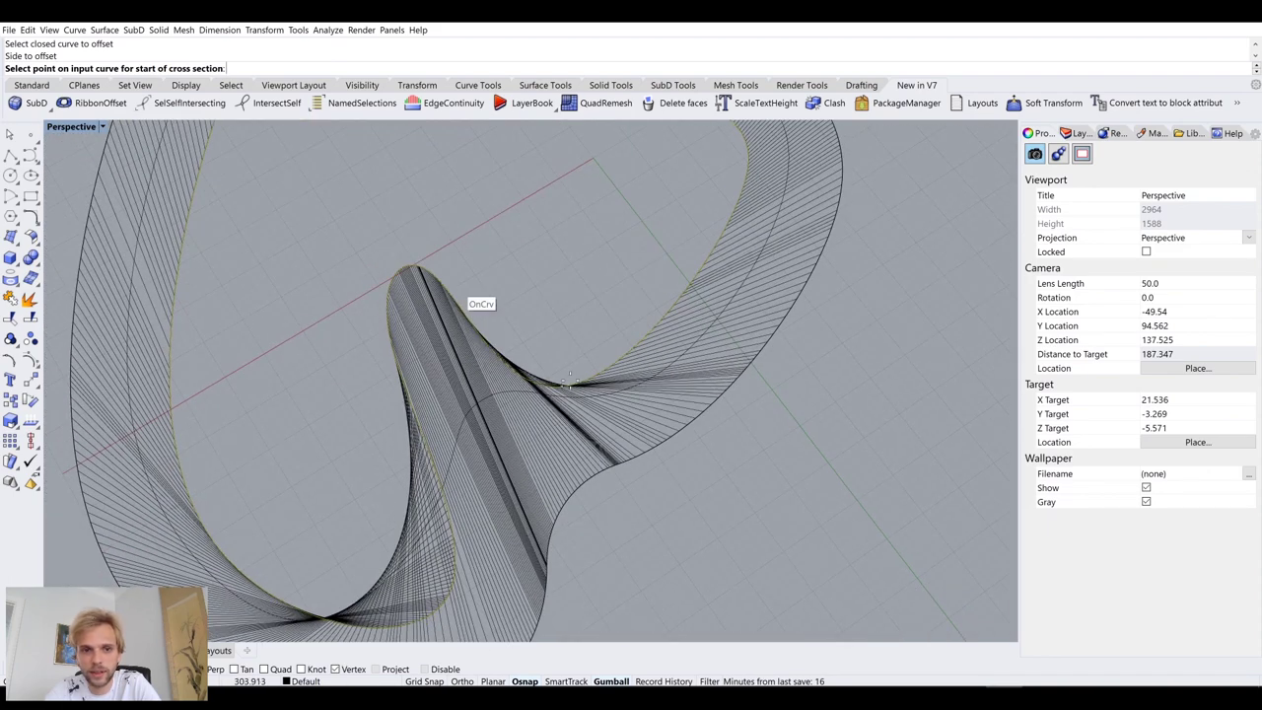
pyautogui.moveTo(464, 294); pyautogui.dragTo(582, 357, button='right')
pyautogui.click(616, 321)
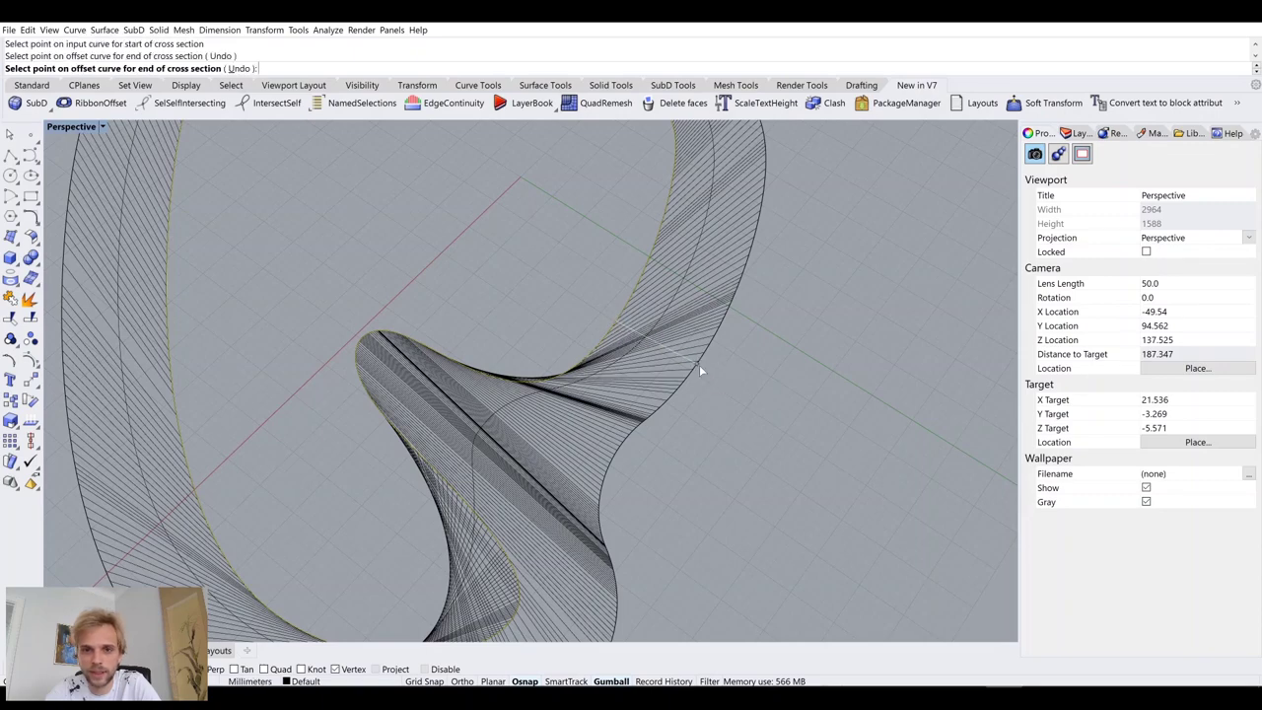
pyautogui.click(699, 365)
# Step: Add two more slashes from the input curve to the offset curve, one on each side of the notch
pyautogui.moveTo(704, 368); pyautogui.dragTo(653, 421, button='right')
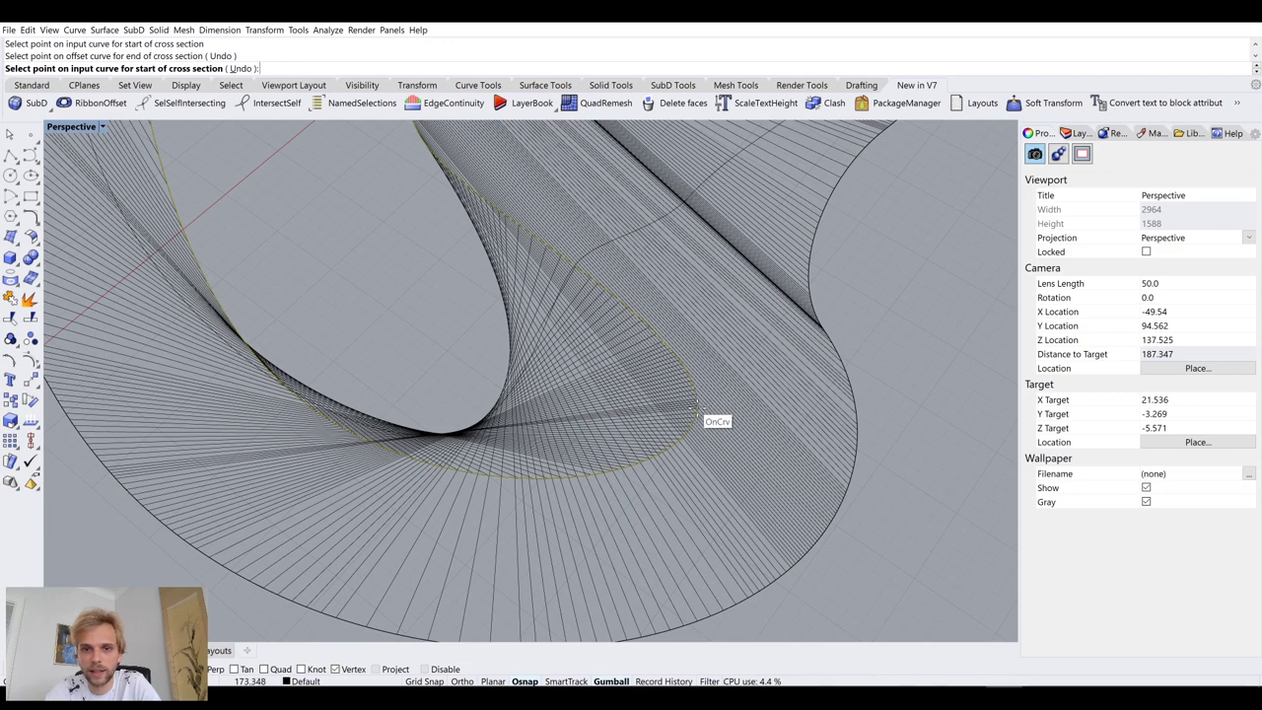
pyautogui.click(698, 401)
pyautogui.click(839, 359)
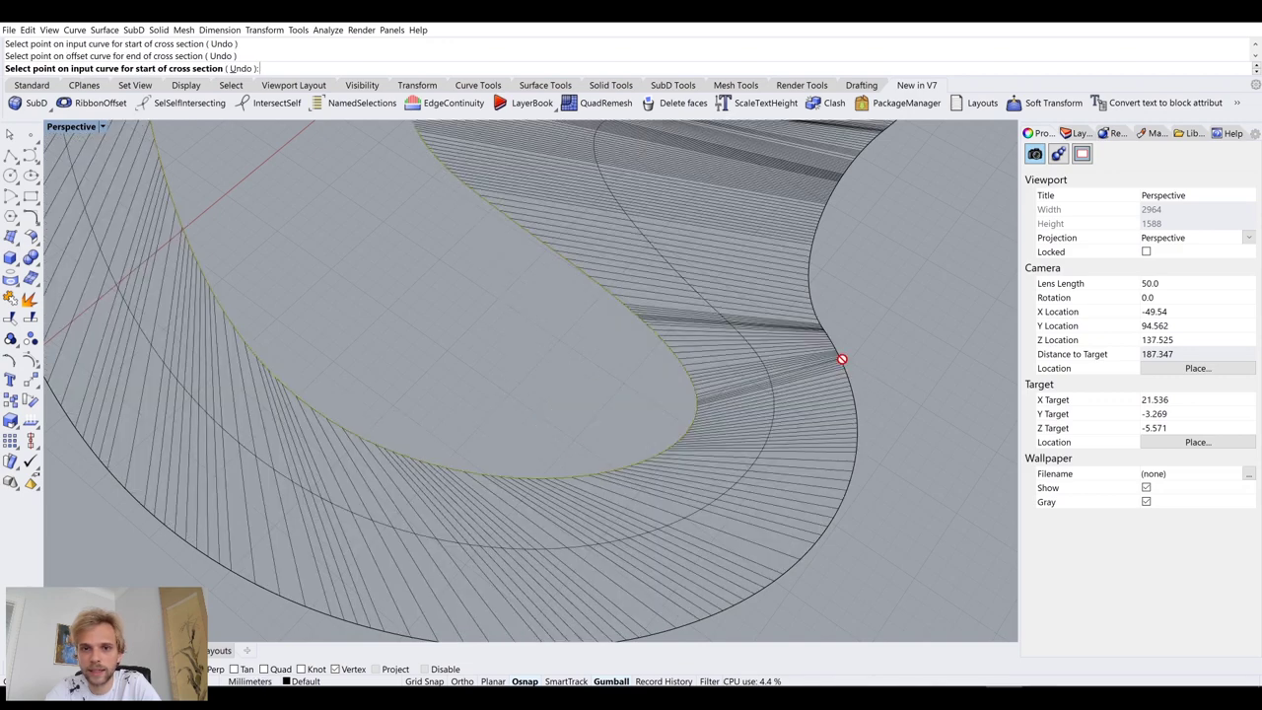
pyautogui.scroll(-6, 819, 353)
pyautogui.scroll(8, 756, 351)
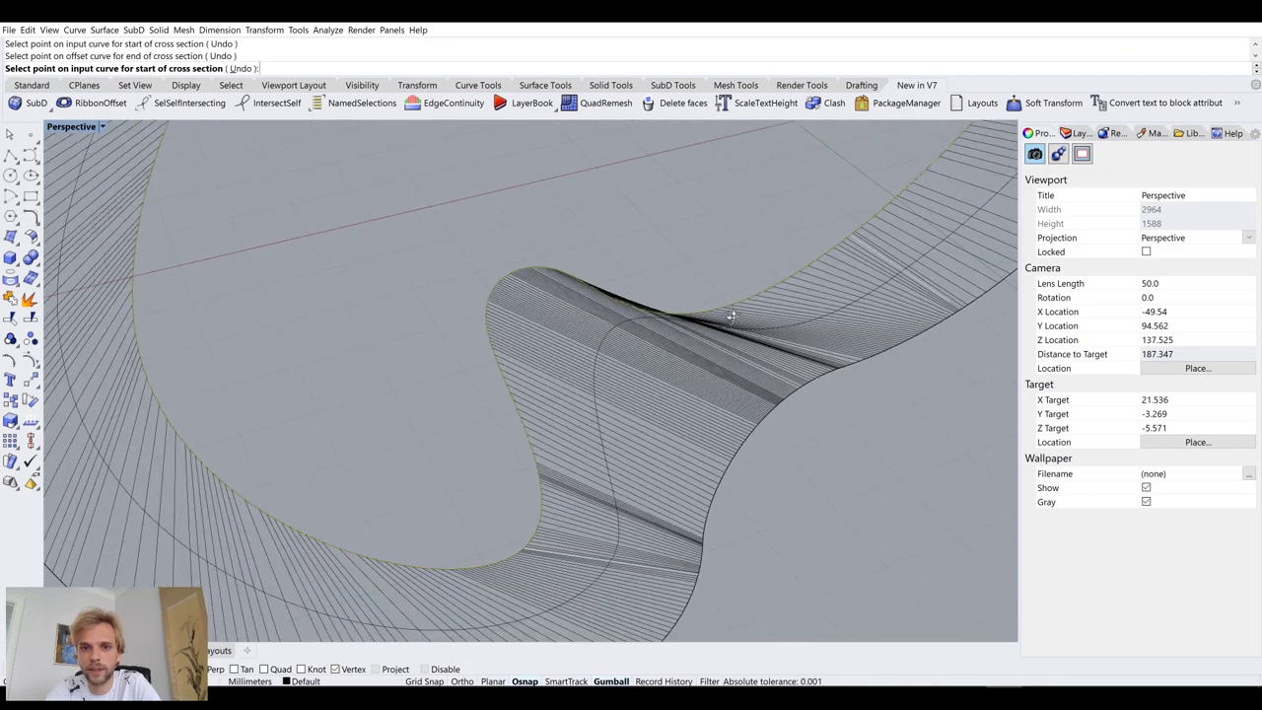
pyautogui.click(737, 294)
pyautogui.click(814, 398)
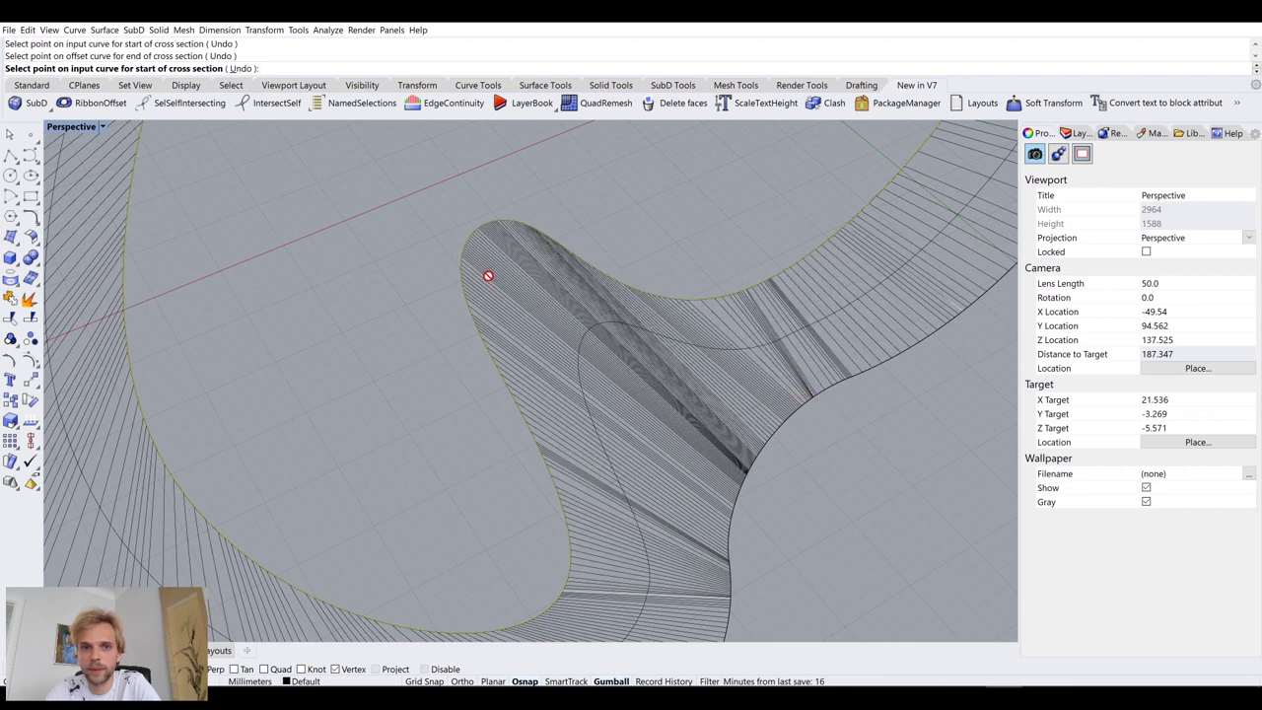
# Step: Add a slash from the rounded tip of the notch on the input curve to the offset curve
pyautogui.click(474, 249)
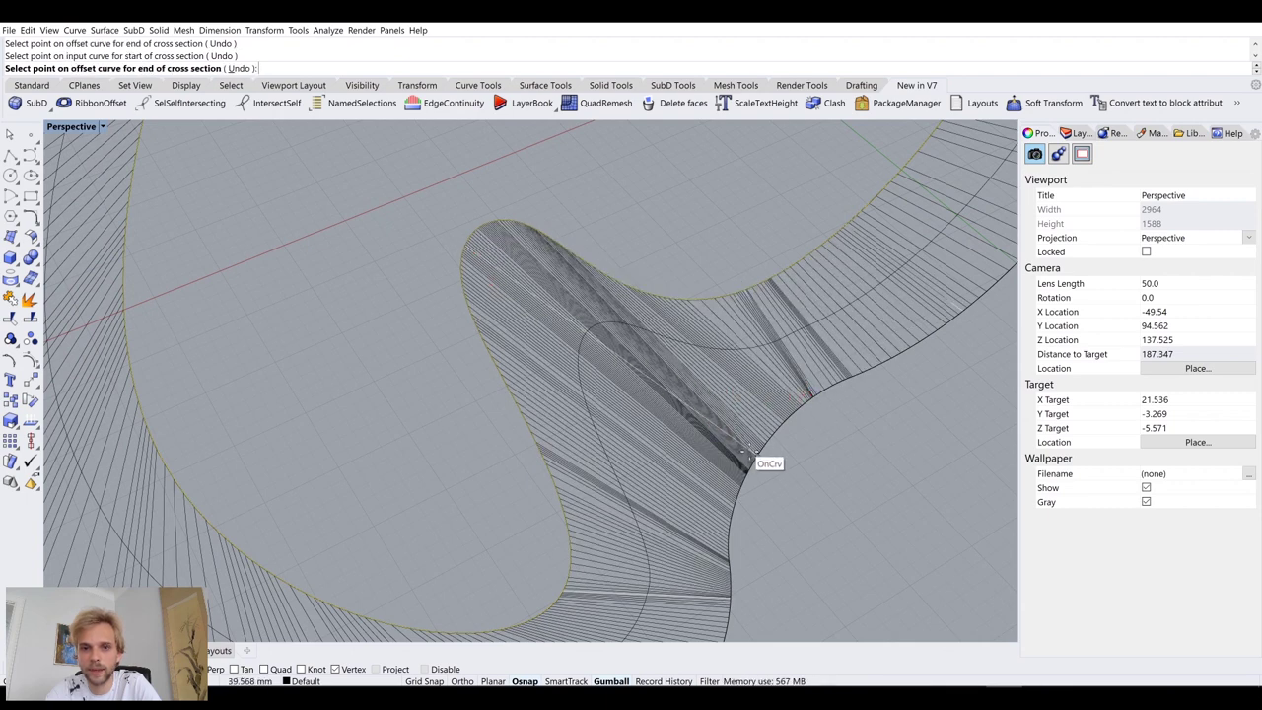
pyautogui.click(744, 460)
pyautogui.scroll(-5, 721, 434)
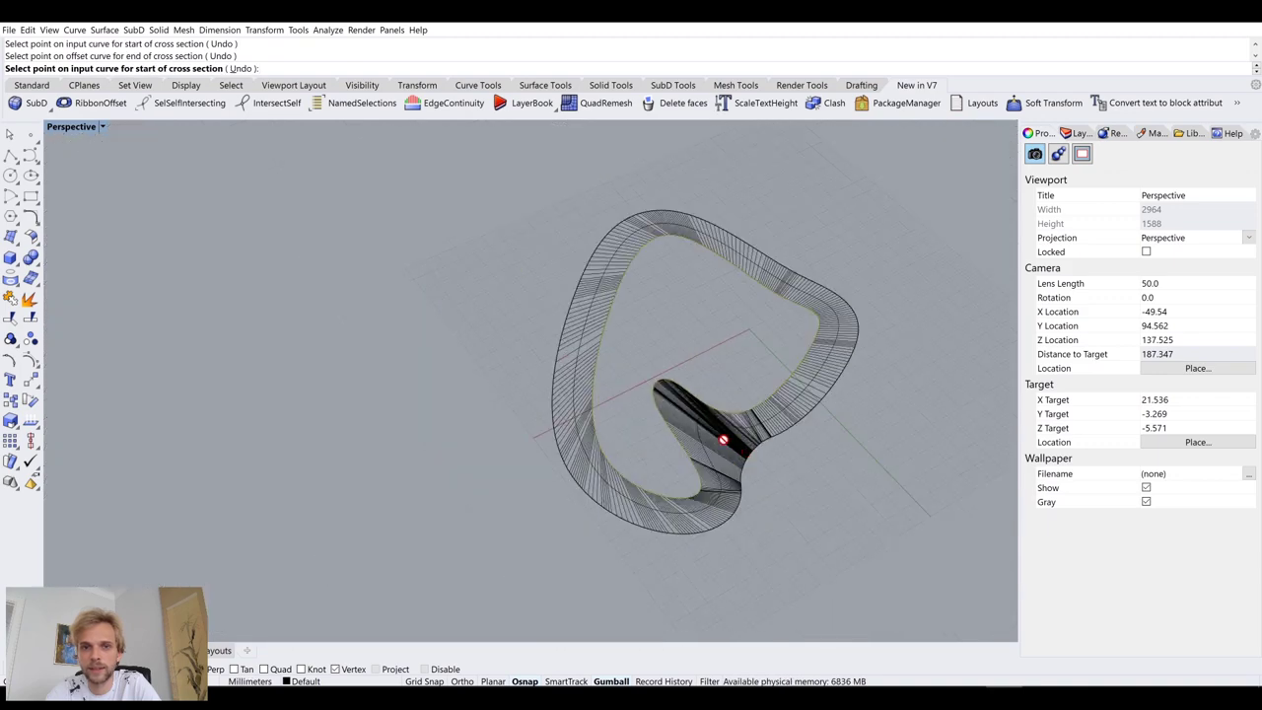
pyautogui.scroll(5, 727, 425)
pyautogui.scroll(-6, 737, 428)
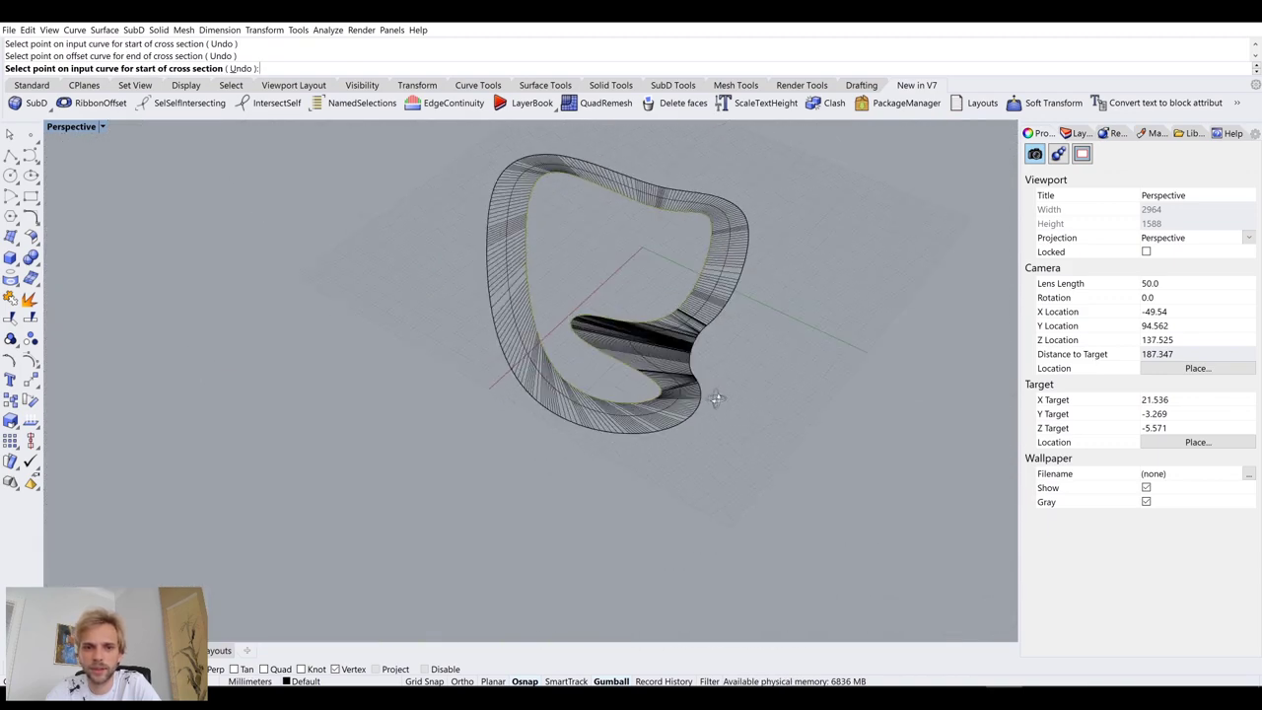
# Step: Add two slashes across the ribbon away from the notch, each from the input curve to the offset curve
pyautogui.scroll(5, 718, 397)
pyautogui.click(558, 371)
pyautogui.click(454, 385)
pyautogui.scroll(-6, 459, 377)
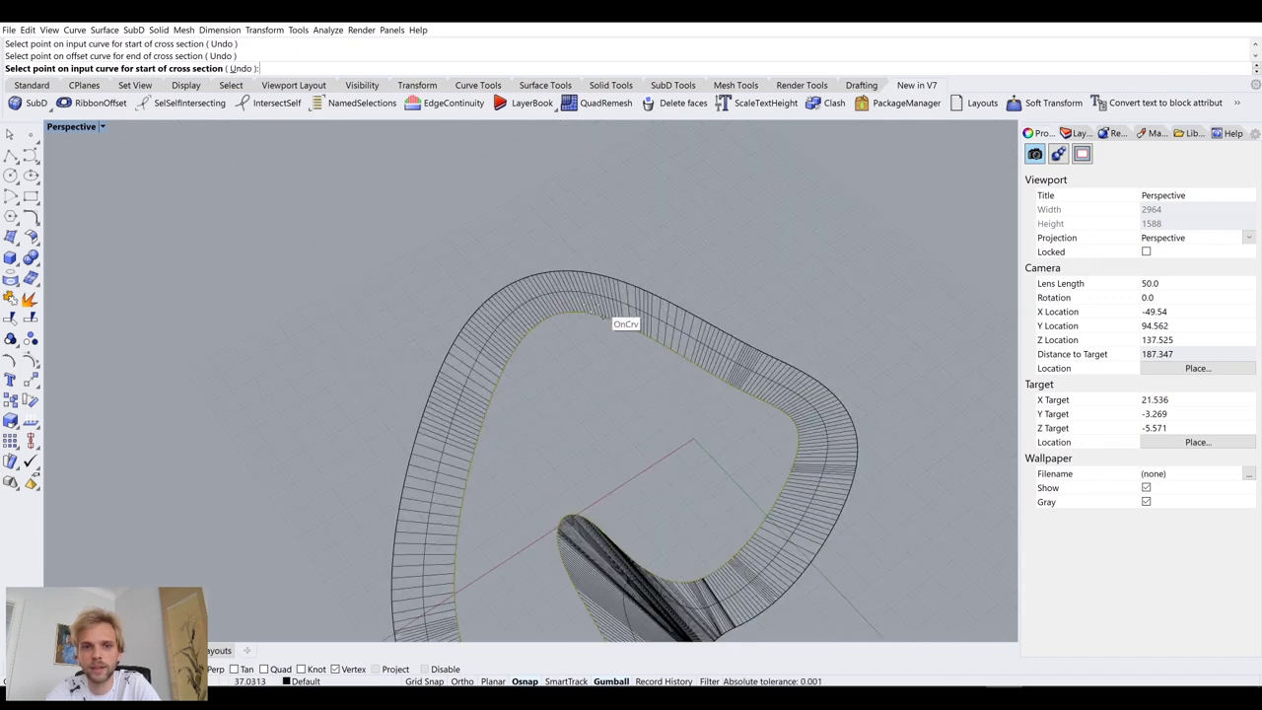
pyautogui.click(582, 312)
pyautogui.click(559, 285)
# Step: Finish adding slashes, create the Sweep 2 ribbon offset surface and inspect it around the notch
pyautogui.scroll(-6, 657, 375)
pyautogui.moveTo(656, 375); pyautogui.dragTo(605, 369, button='right')
pyautogui.scroll(8, 605, 369)
pyautogui.scroll(-6, 606, 369)
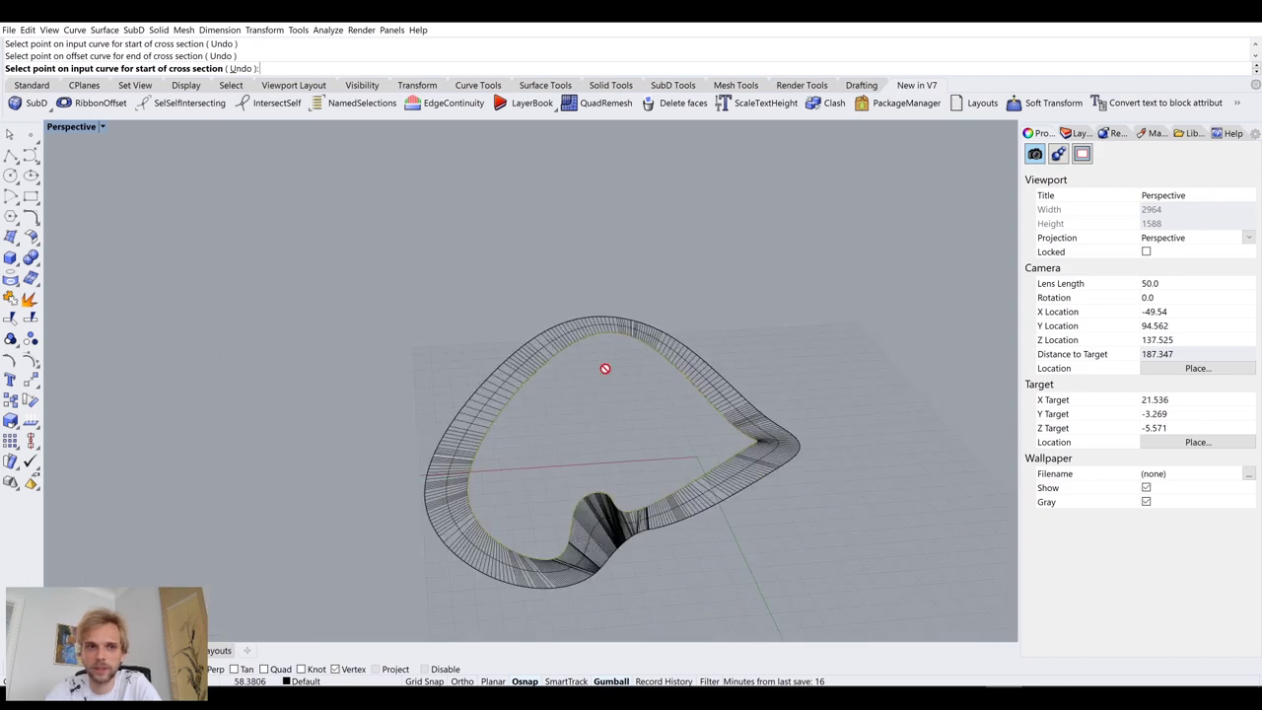
pyautogui.press('Return')
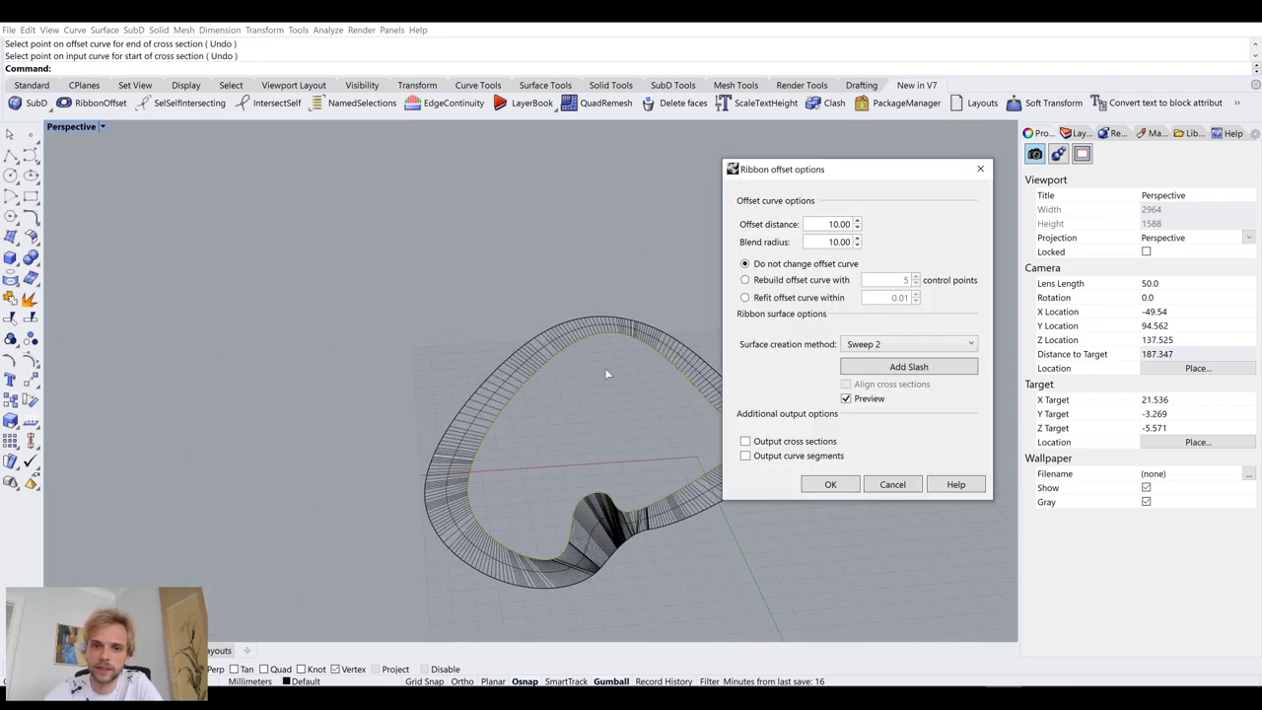
pyautogui.click(828, 484)
pyautogui.moveTo(632, 436); pyautogui.dragTo(628, 531, button='right')
pyautogui.scroll(6, 391, 552)
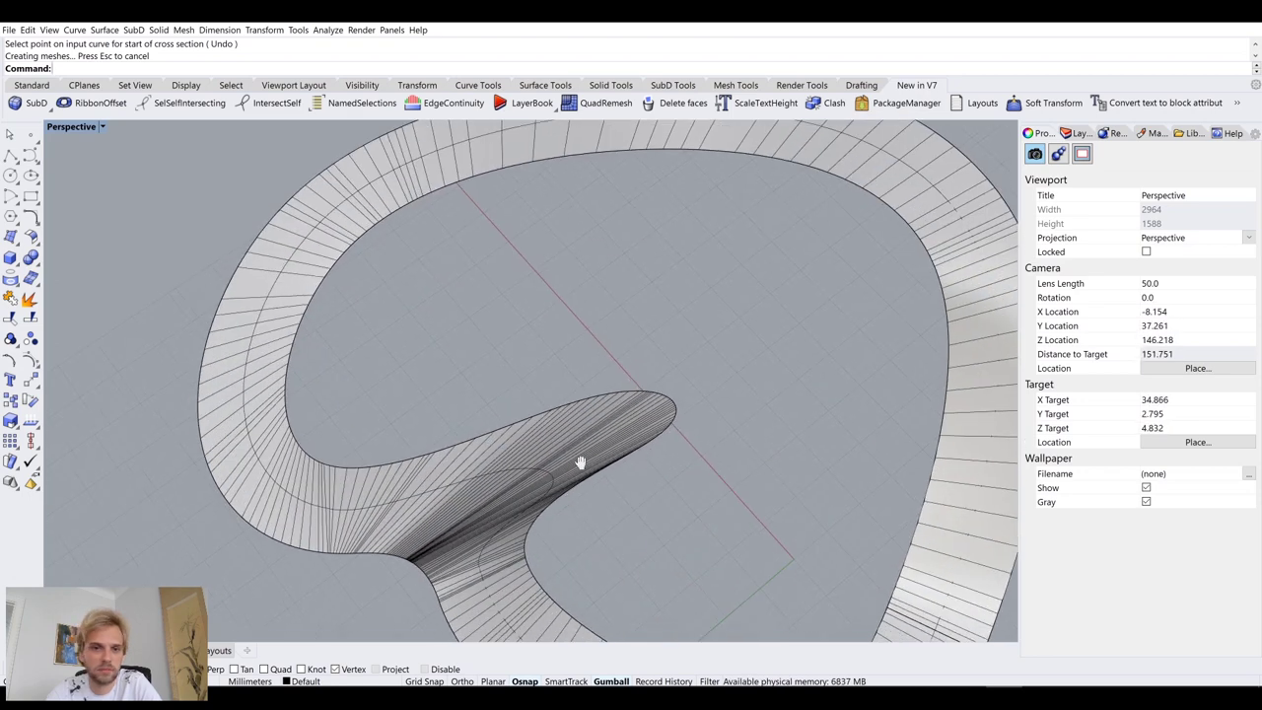
pyautogui.scroll(-5, 587, 440)
pyautogui.moveTo(586, 440); pyautogui.dragTo(690, 405, button='right')
# Step: Show the Perspective viewport in Arctic display mode and examine how smooth the ribbon surface is
pyautogui.click(73, 127)
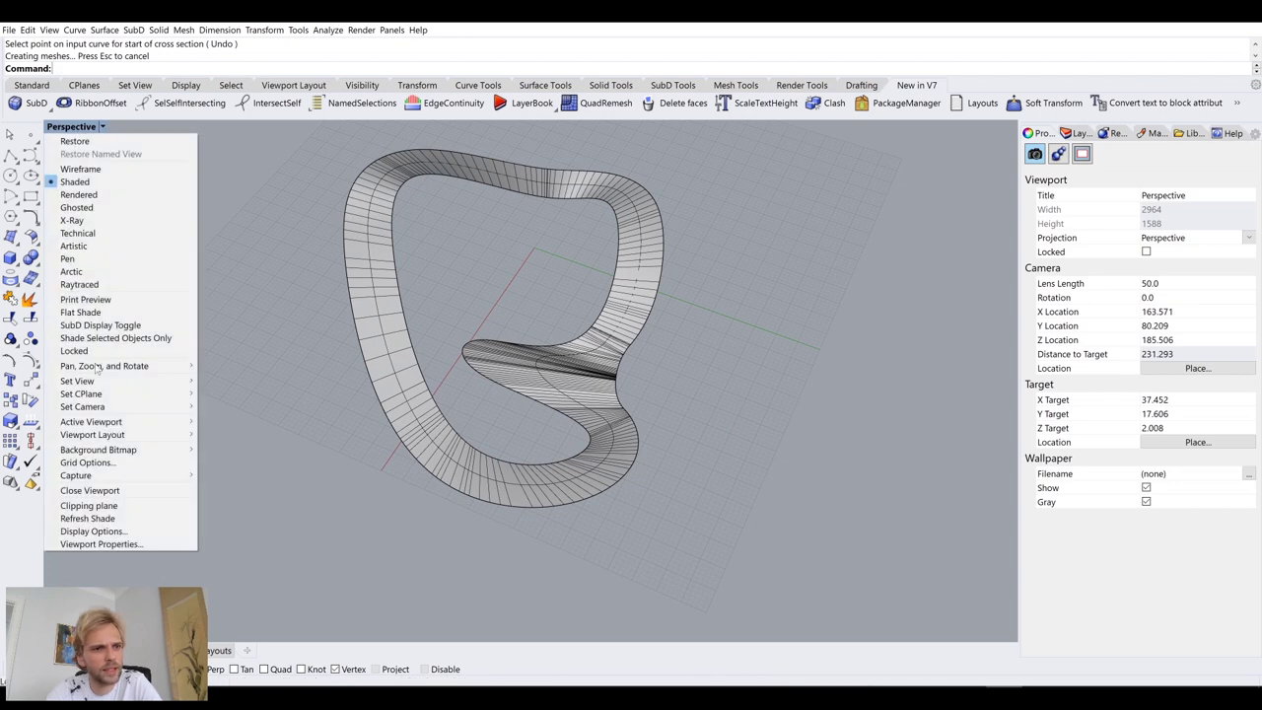
pyautogui.click(123, 273)
pyautogui.keyDown('shift'); pyautogui.moveTo(585, 401); pyautogui.dragTo(629, 473, button='right'); pyautogui.keyUp('shift')
pyautogui.scroll(4, 611, 443)
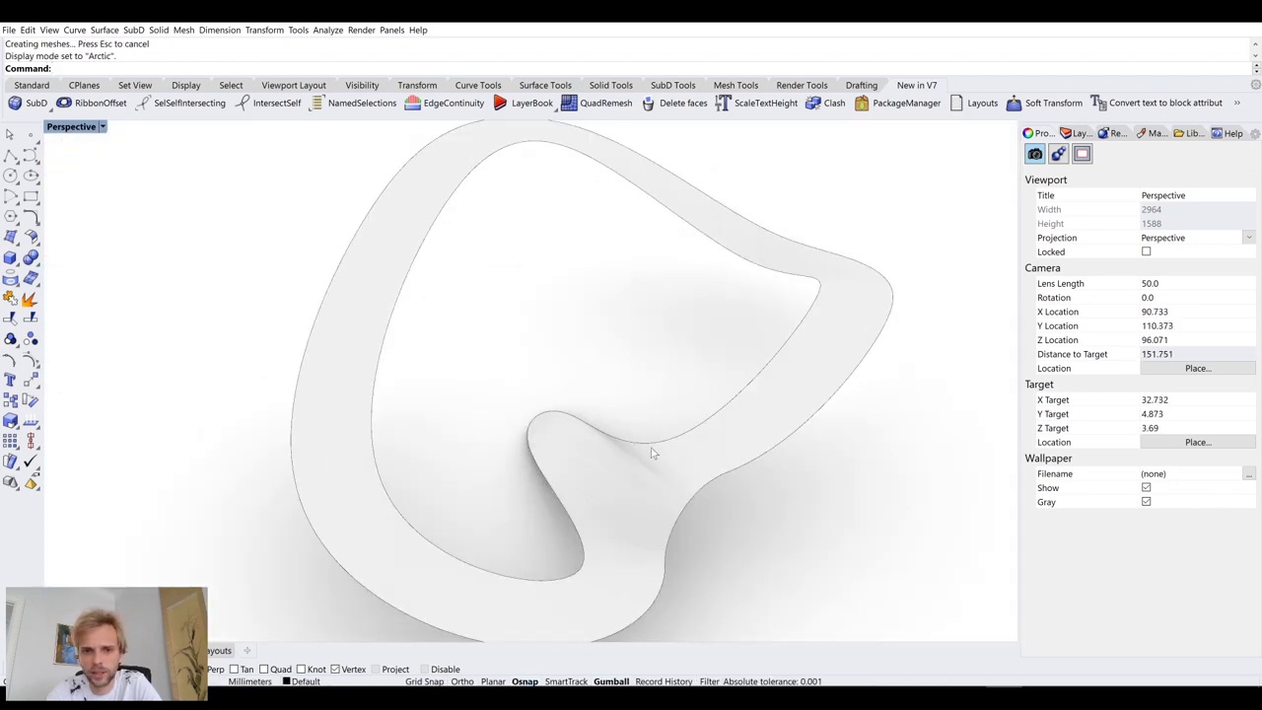
pyautogui.scroll(-4, 652, 453)
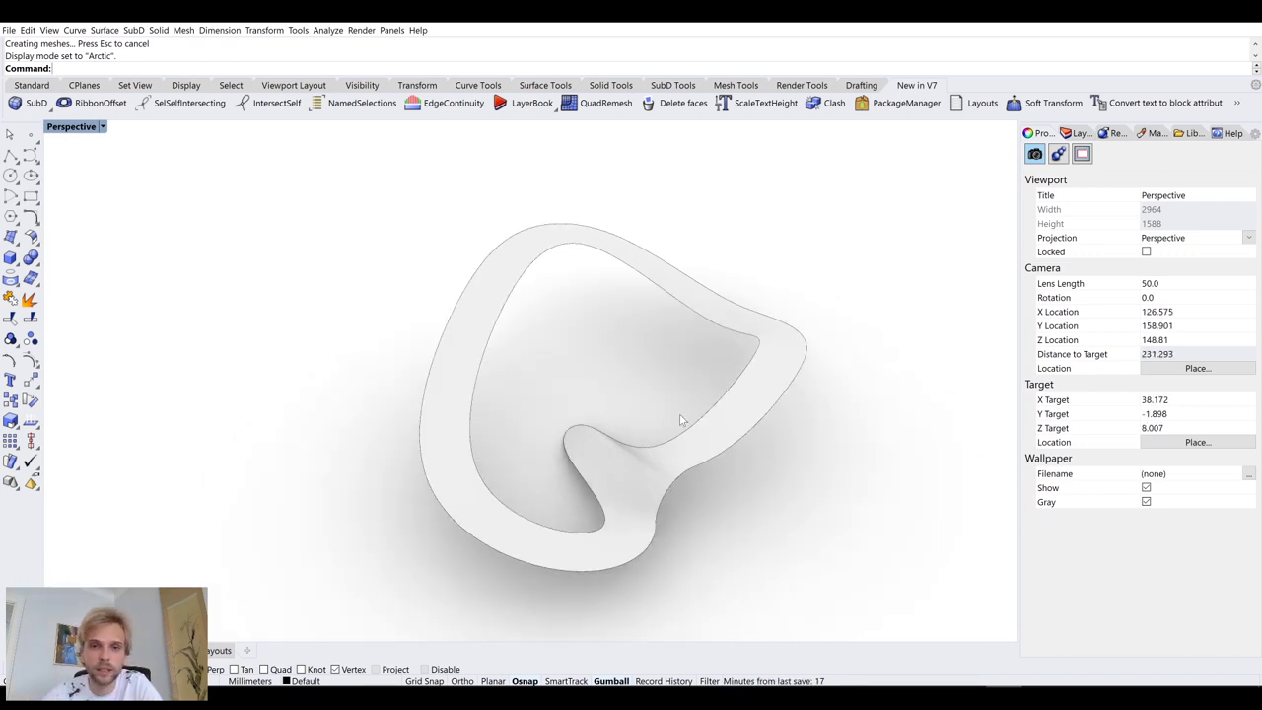
# Step: Return the viewport to Shaded display mode and delete the ribbon surface and both curves
pyautogui.click(74, 128)
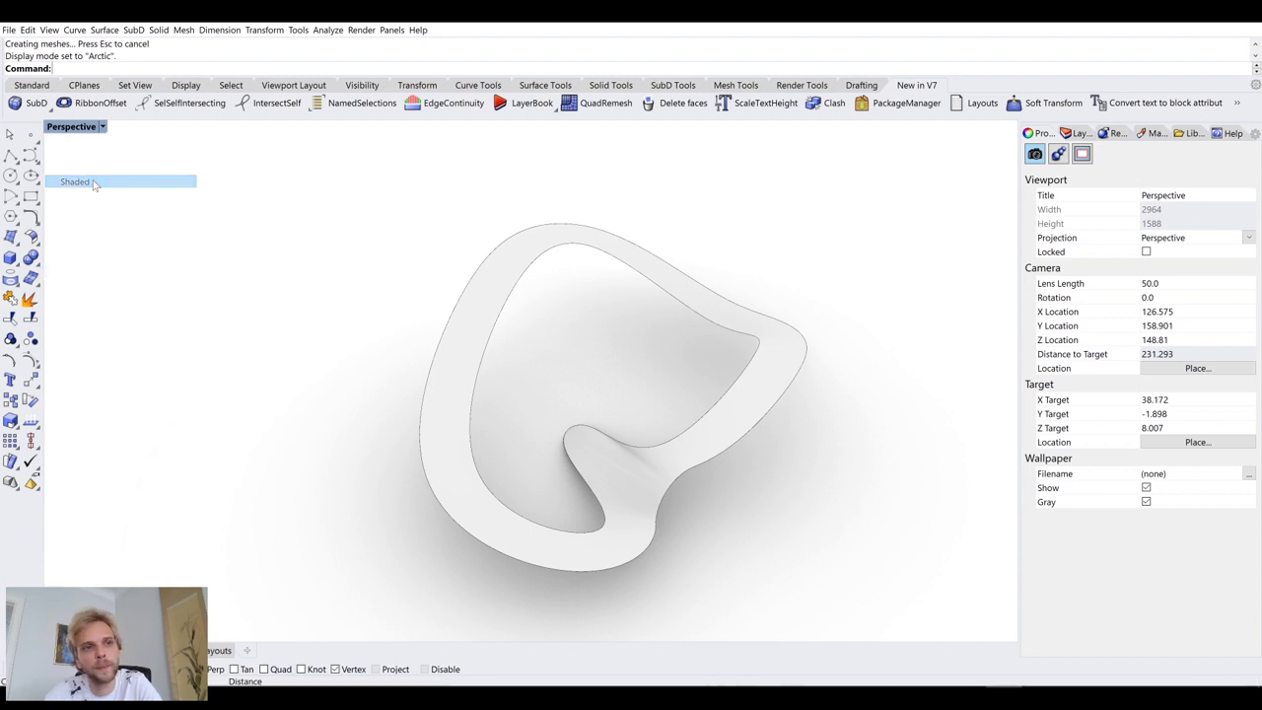
pyautogui.click(75, 181)
pyautogui.hotkey('ctrl', 'a')
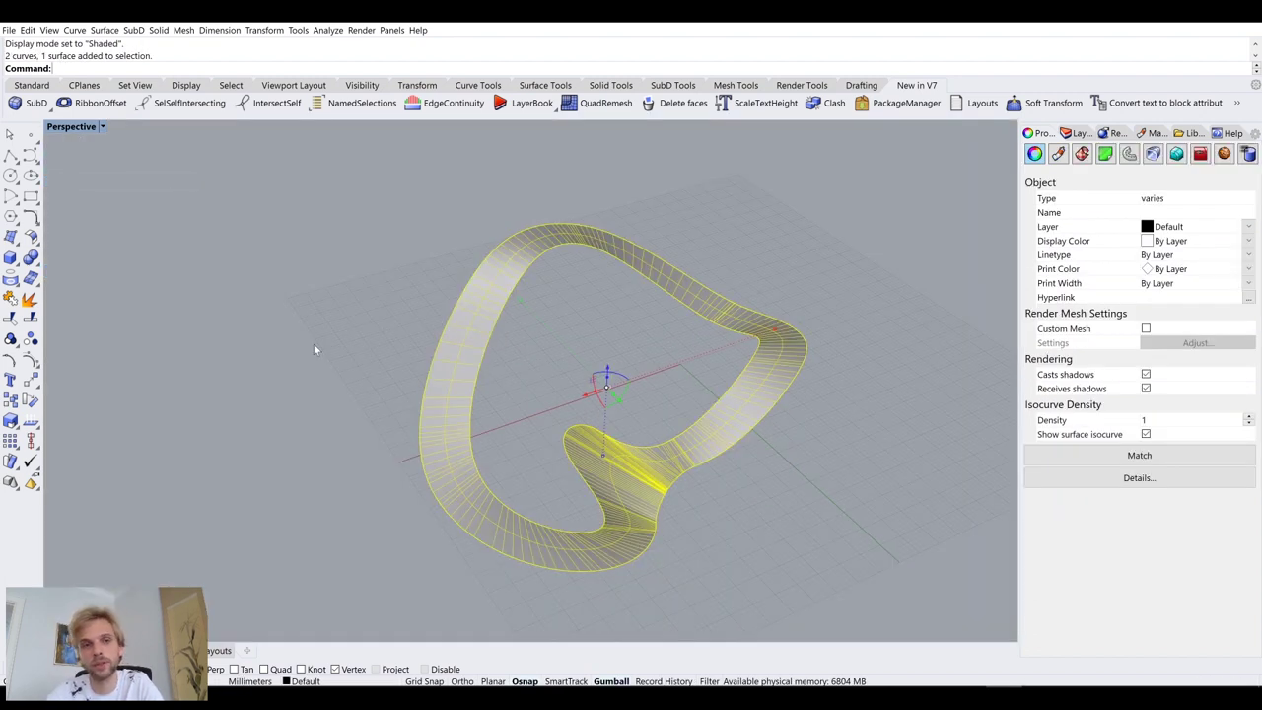
pyautogui.press('Delete')
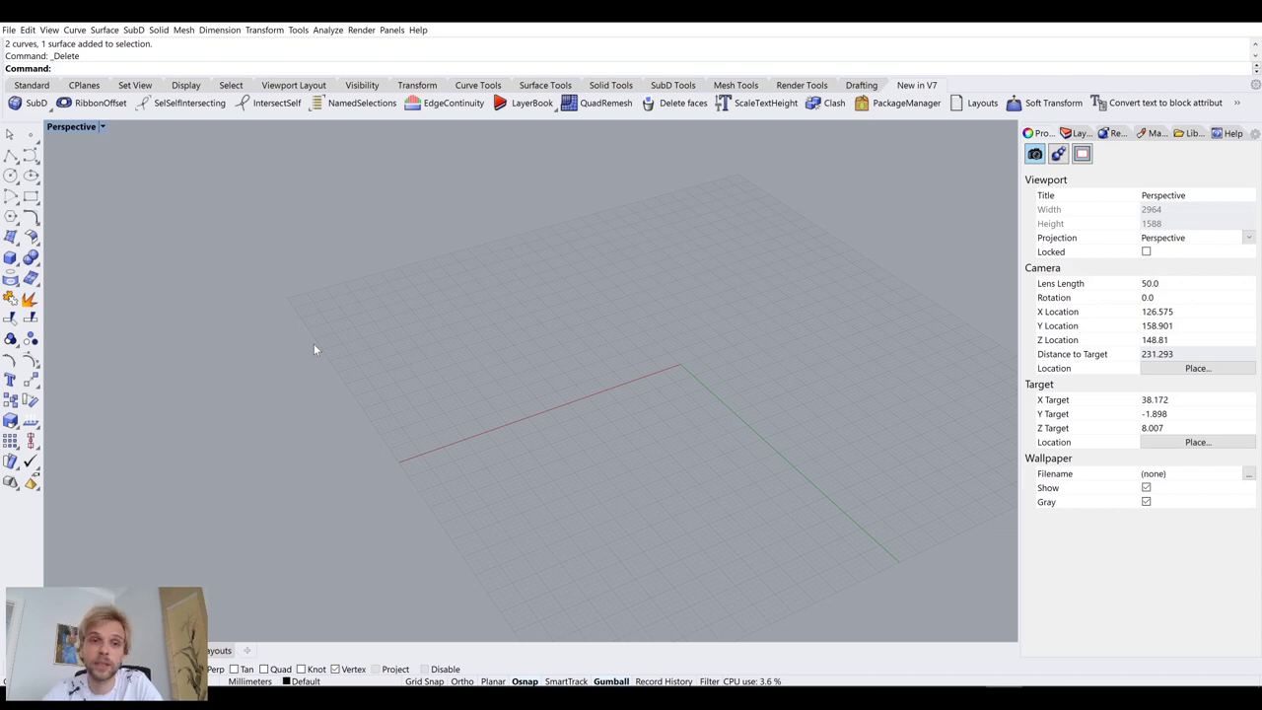
# Step: Draw an open, wavy control point curve with five points across the upper part of the grid
pyautogui.moveTo(611, 355); pyautogui.dragTo(651, 353, button='right')
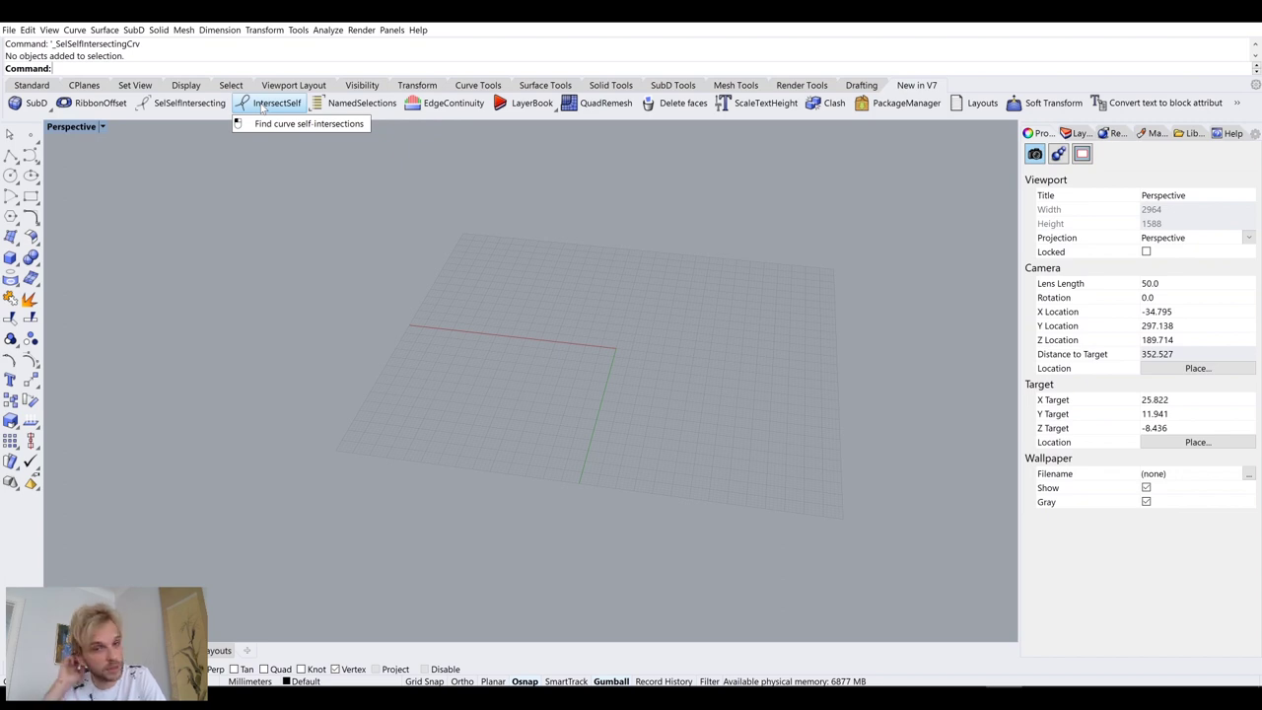
pyautogui.moveTo(539, 271); pyautogui.dragTo(432, 367, button='right')
pyautogui.scroll(-4, 499, 346)
pyautogui.scroll(4, 497, 319)
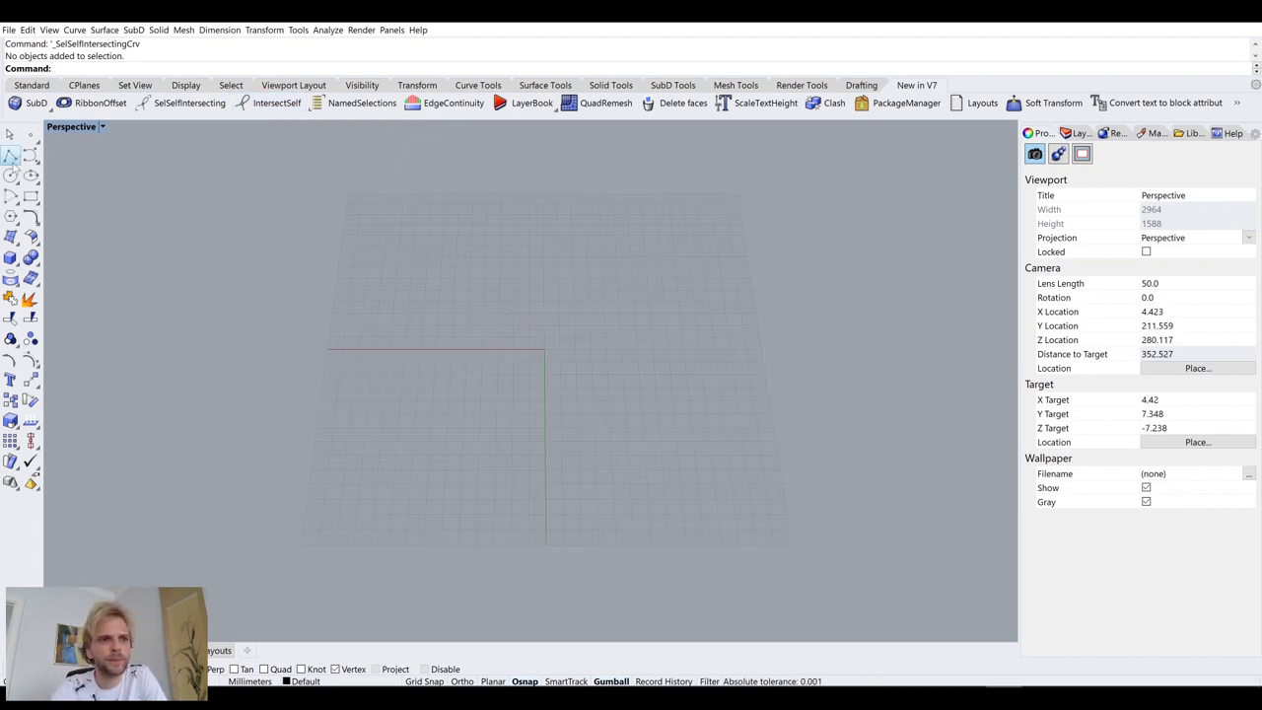
pyautogui.click(30, 155)
pyautogui.click(351, 371)
pyautogui.click(270, 294)
pyautogui.click(404, 245)
pyautogui.click(592, 360)
pyautogui.click(712, 198)
pyautogui.press('Return')
# Step: Draw a second open control point curve with four points, bending in a C shape beside the first curve
pyautogui.keyDown('shift'); pyautogui.moveTo(563, 401); pyautogui.dragTo(488, 411, button='right'); pyautogui.keyUp('shift')
pyautogui.press('Return')
pyautogui.click(580, 475)
pyautogui.click(438, 409)
pyautogui.click(543, 338)
pyautogui.click(654, 260)
pyautogui.press('Return')
pyautogui.press('Return')
# Step: Draw a third open control point curve that loops around and crosses itself near the origin
pyautogui.click(463, 462)
pyautogui.click(458, 353)
pyautogui.click(359, 333)
pyautogui.click(314, 499)
pyautogui.click(402, 443)
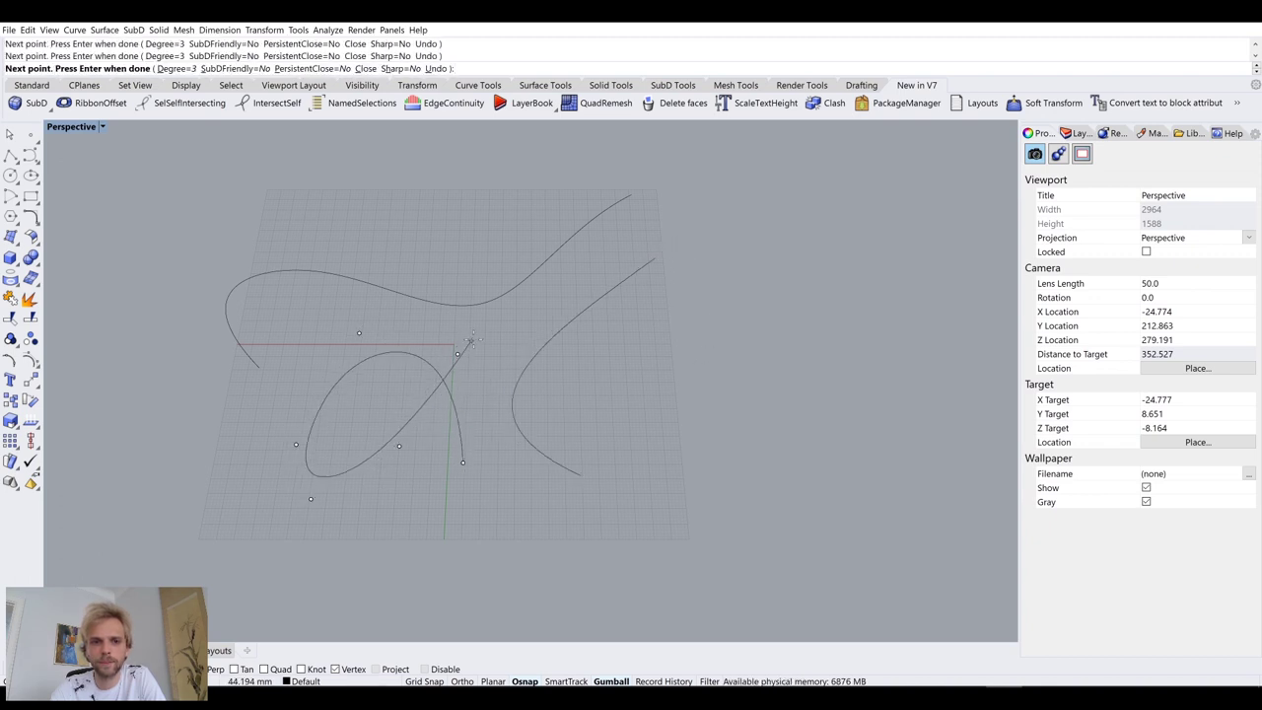
pyautogui.click(520, 349)
pyautogui.press('Return')
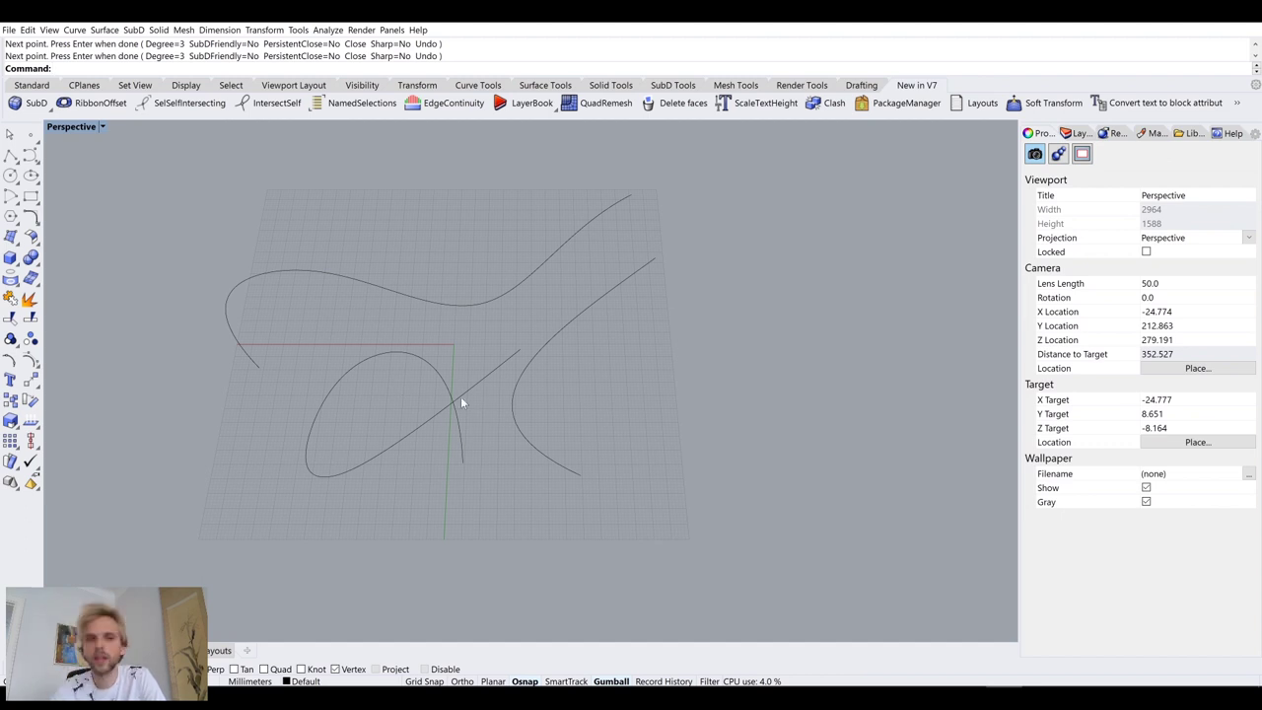
# Step: Select the self-intersecting curve with SelSelfIntersecting, clear that selection and delete all three curves
pyautogui.click(174, 104)
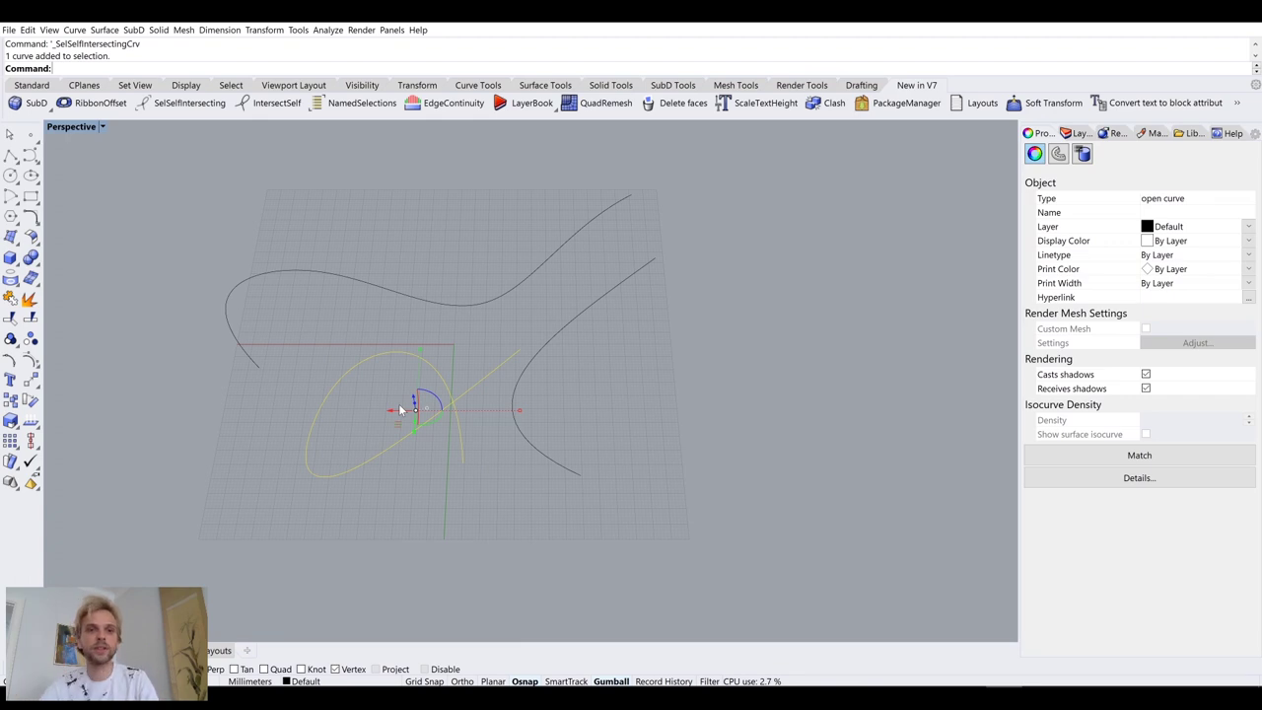
pyautogui.press('Escape')
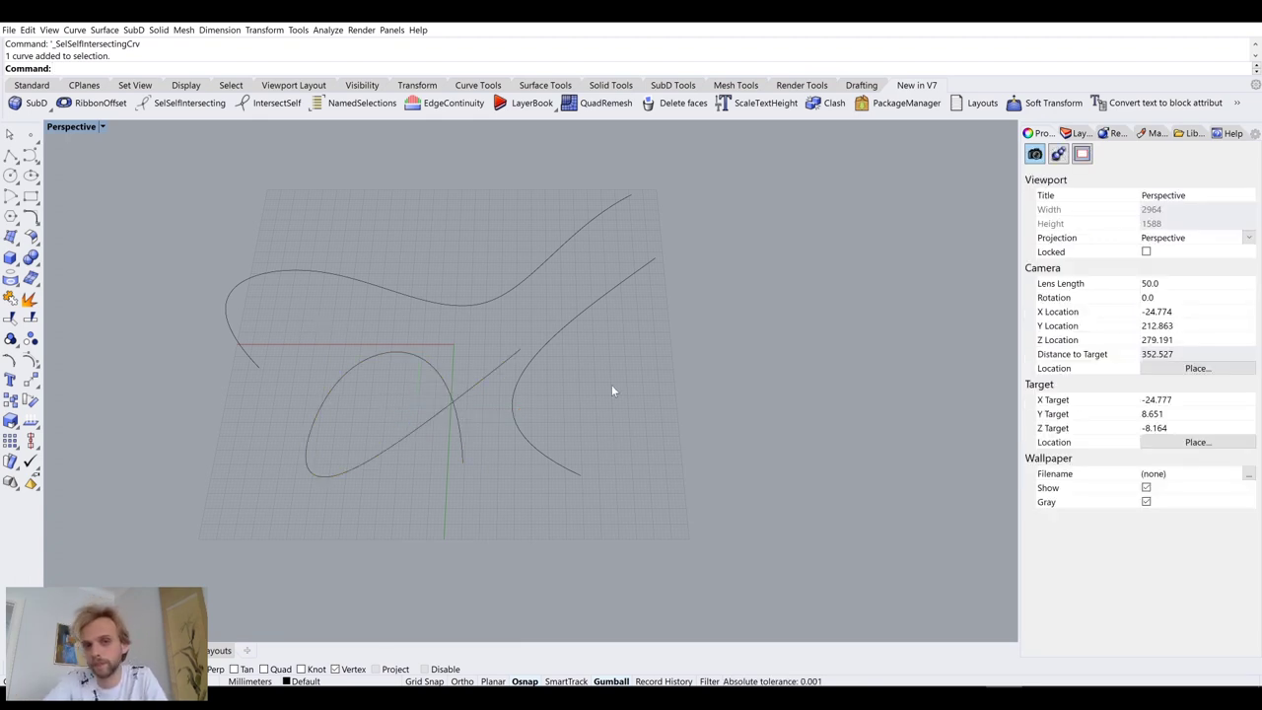
pyautogui.moveTo(720, 468); pyautogui.dragTo(266, 257)
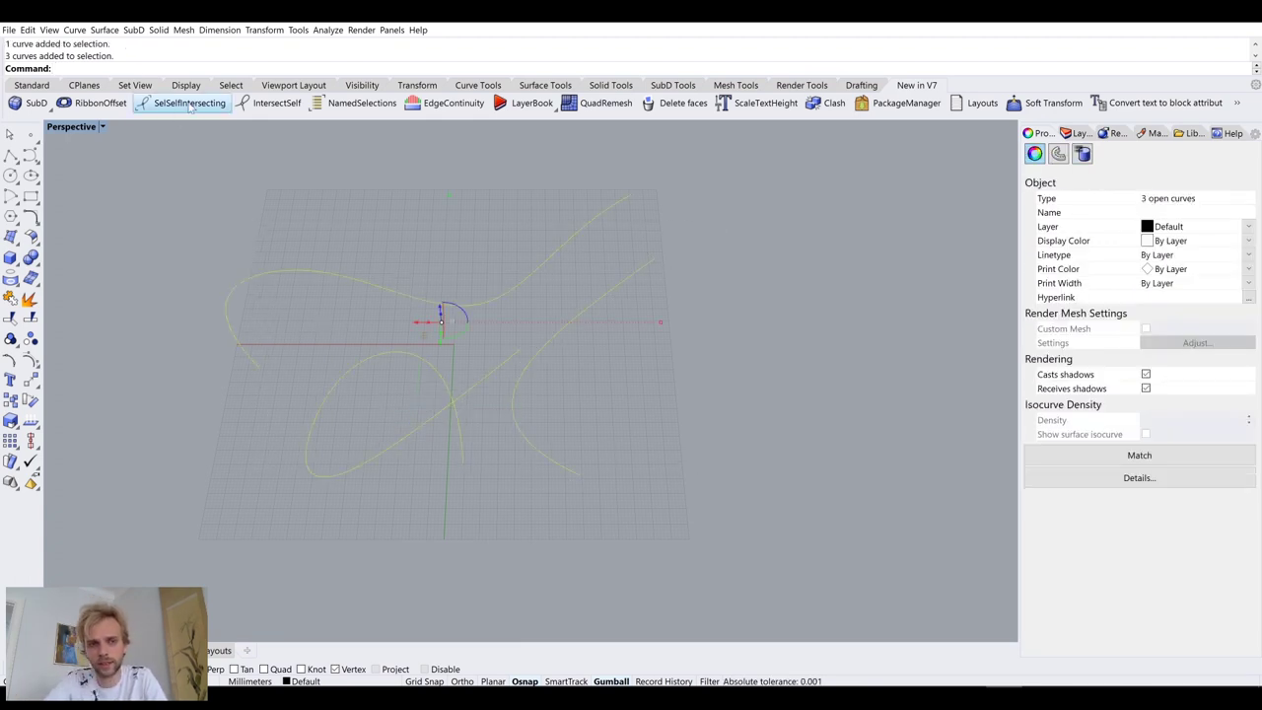
pyautogui.press('Delete')
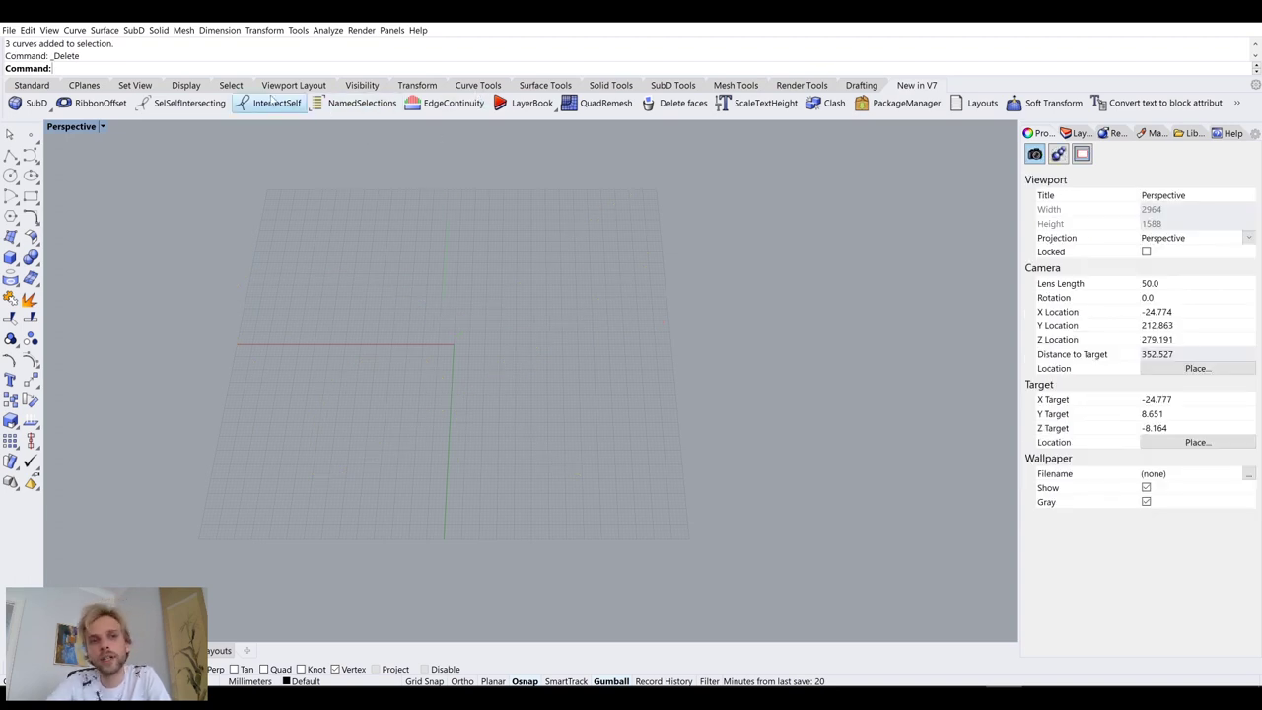
# Step: Draw an open control point curve with six points that loops around the grid and crosses itself below the origin
pyautogui.click(30, 156)
pyautogui.click(523, 484)
pyautogui.click(280, 397)
pyautogui.click(403, 231)
pyautogui.click(600, 197)
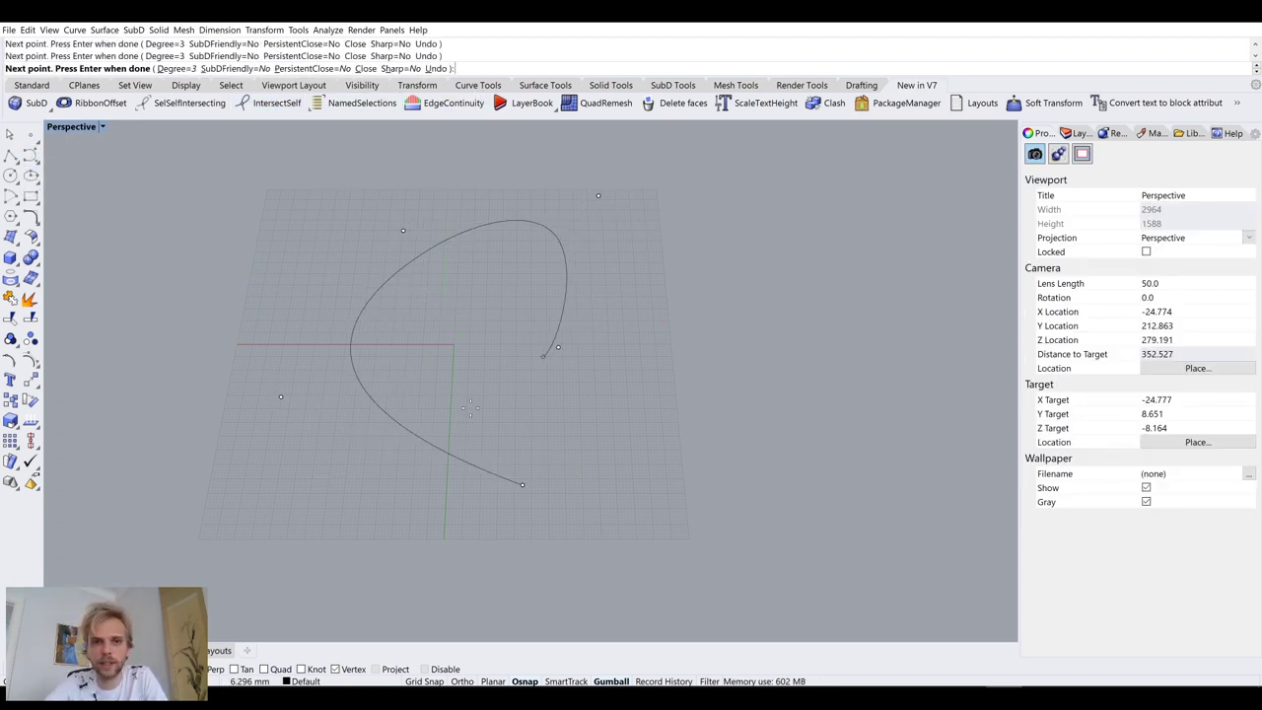
pyautogui.click(376, 501)
pyautogui.press('Return')
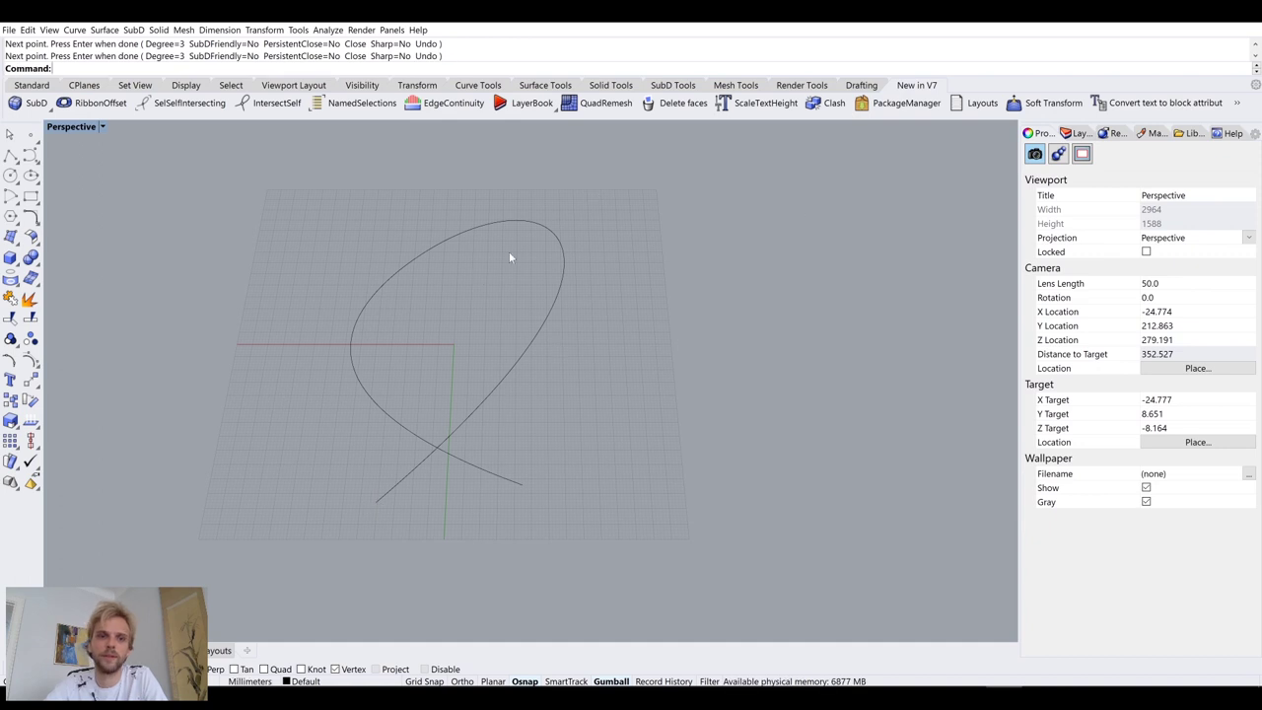
# Step: Run IntersectSelf on the looped curve and select the intersection point created where it crosses itself
pyautogui.click(268, 109)
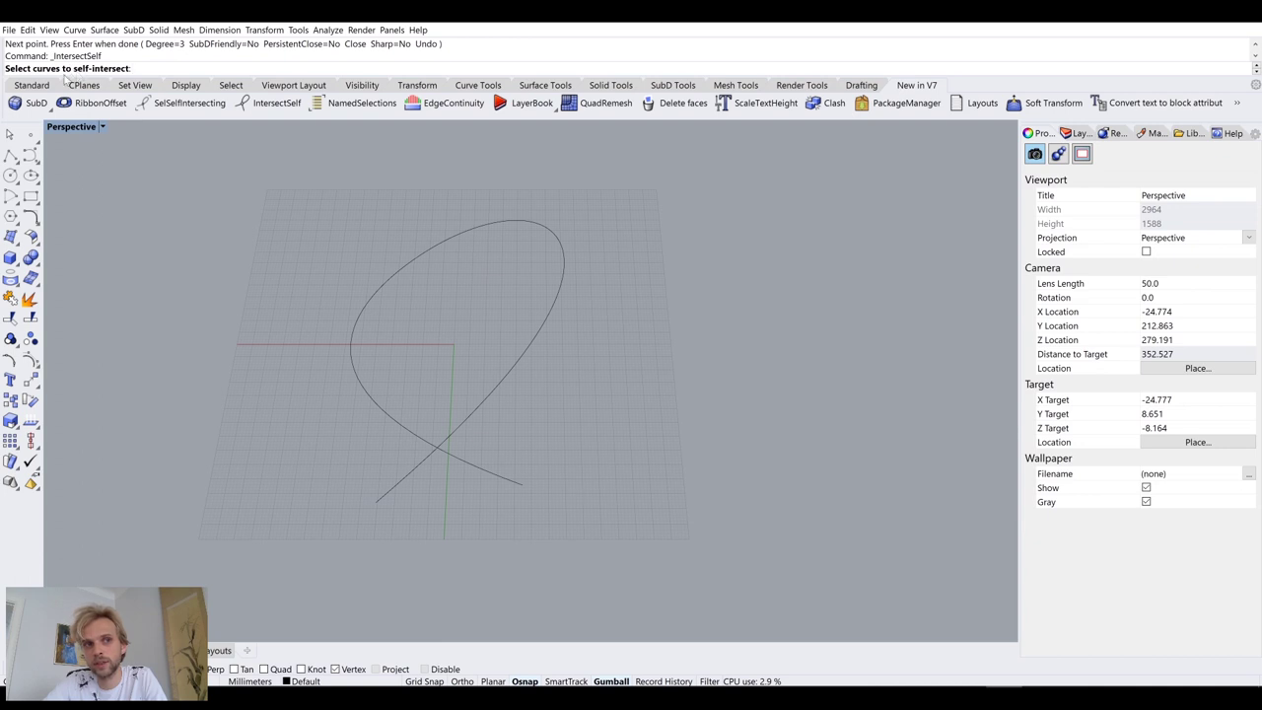
pyautogui.click(403, 267)
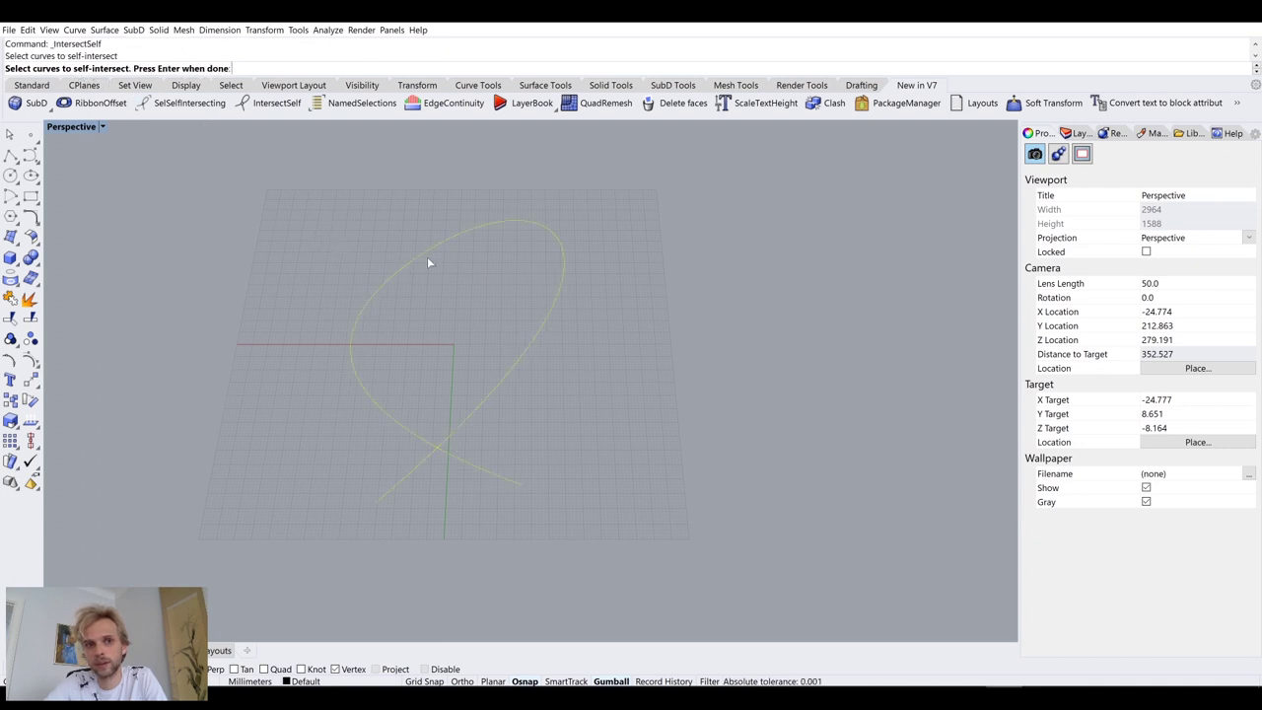
pyautogui.press('Return')
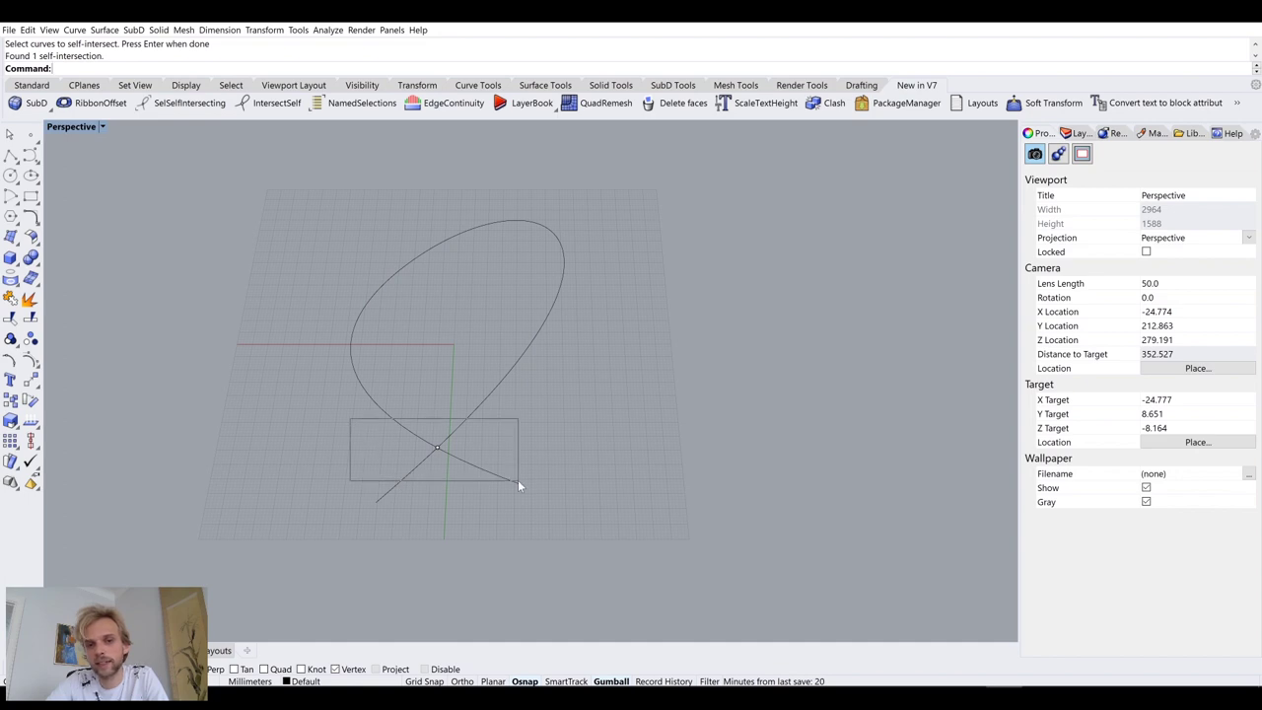
pyautogui.moveTo(343, 424); pyautogui.dragTo(519, 483)
pyautogui.scroll(2, 428, 463)
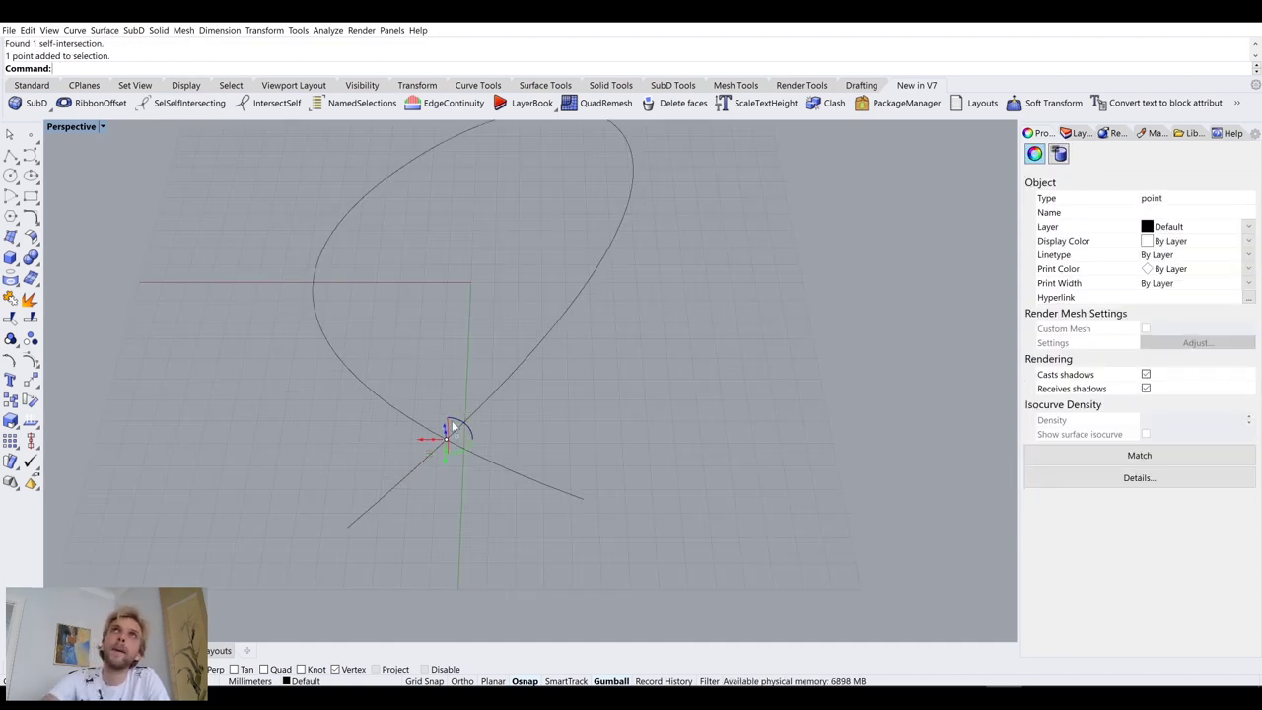
# Step: Delete the intersection point and the looped curve
pyautogui.press('Delete')
pyautogui.moveTo(640, 463); pyautogui.dragTo(257, 320)
pyautogui.press('Delete')
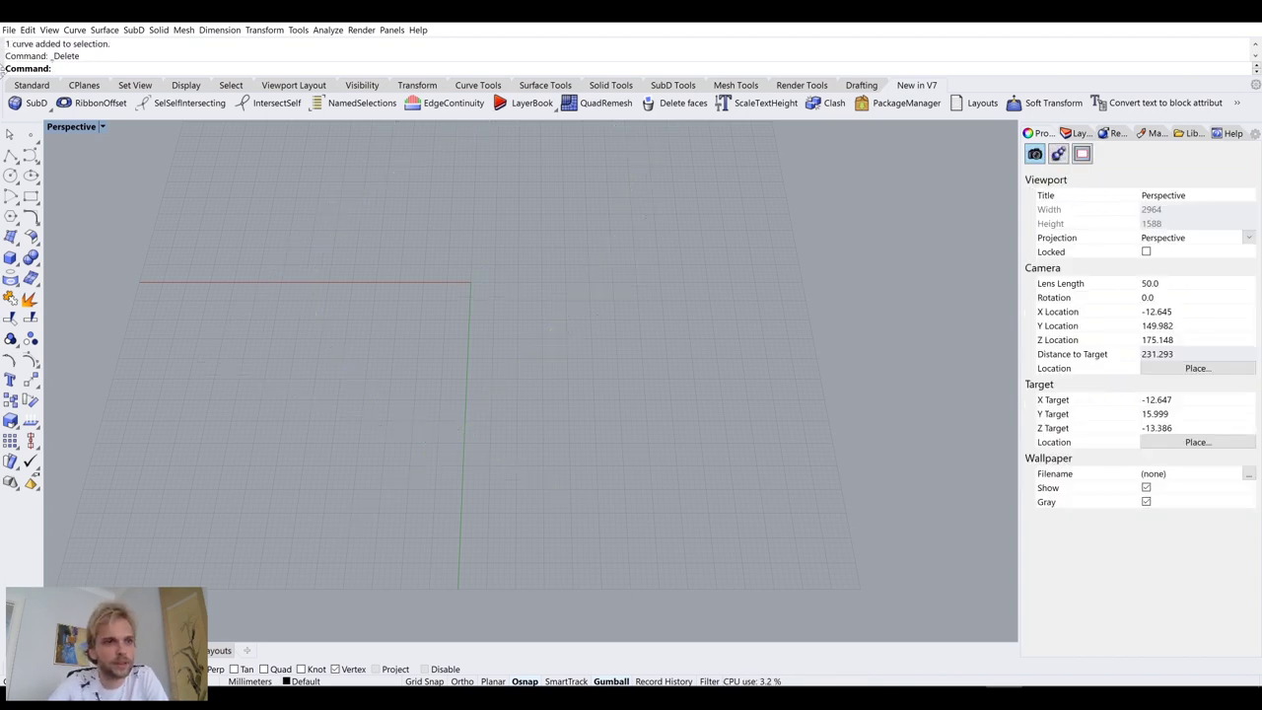
# Step: Draw a closed, irregular six-sided polyline around the origin
pyautogui.click(10, 156)
pyautogui.click(590, 454)
pyautogui.click(365, 434)
pyautogui.click(371, 286)
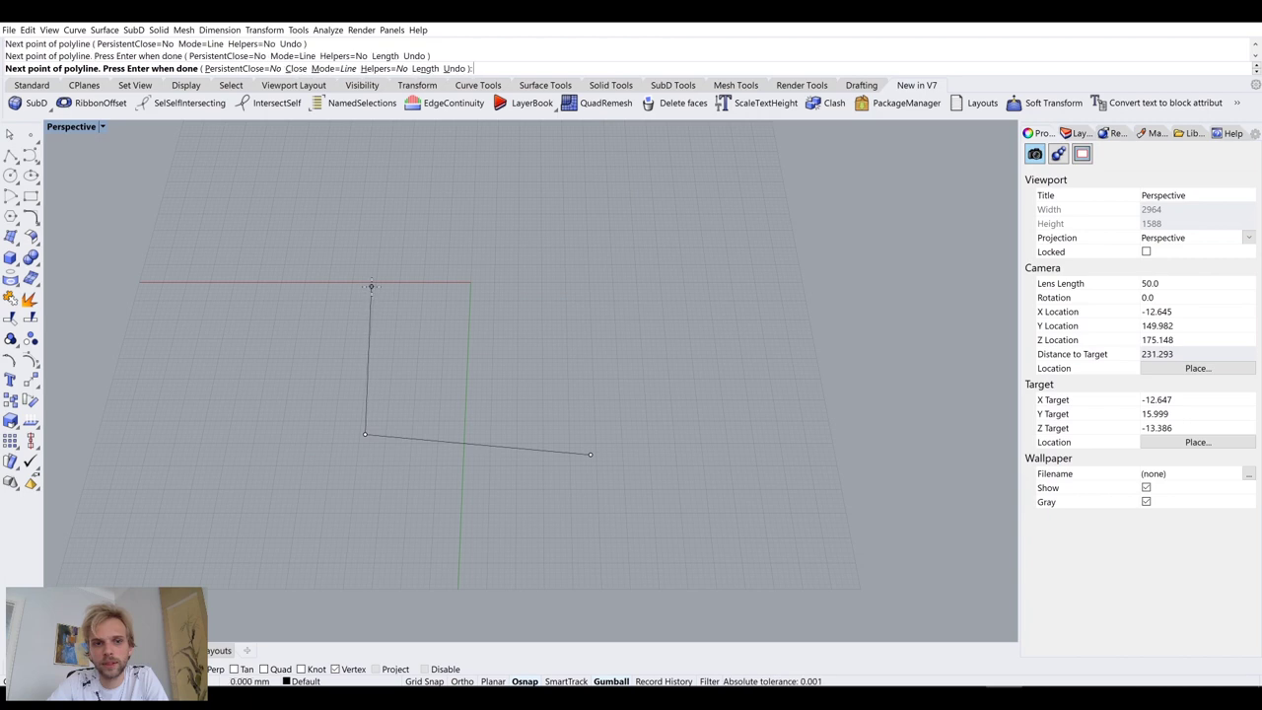
pyautogui.click(603, 177)
pyautogui.click(706, 209)
pyautogui.click(695, 428)
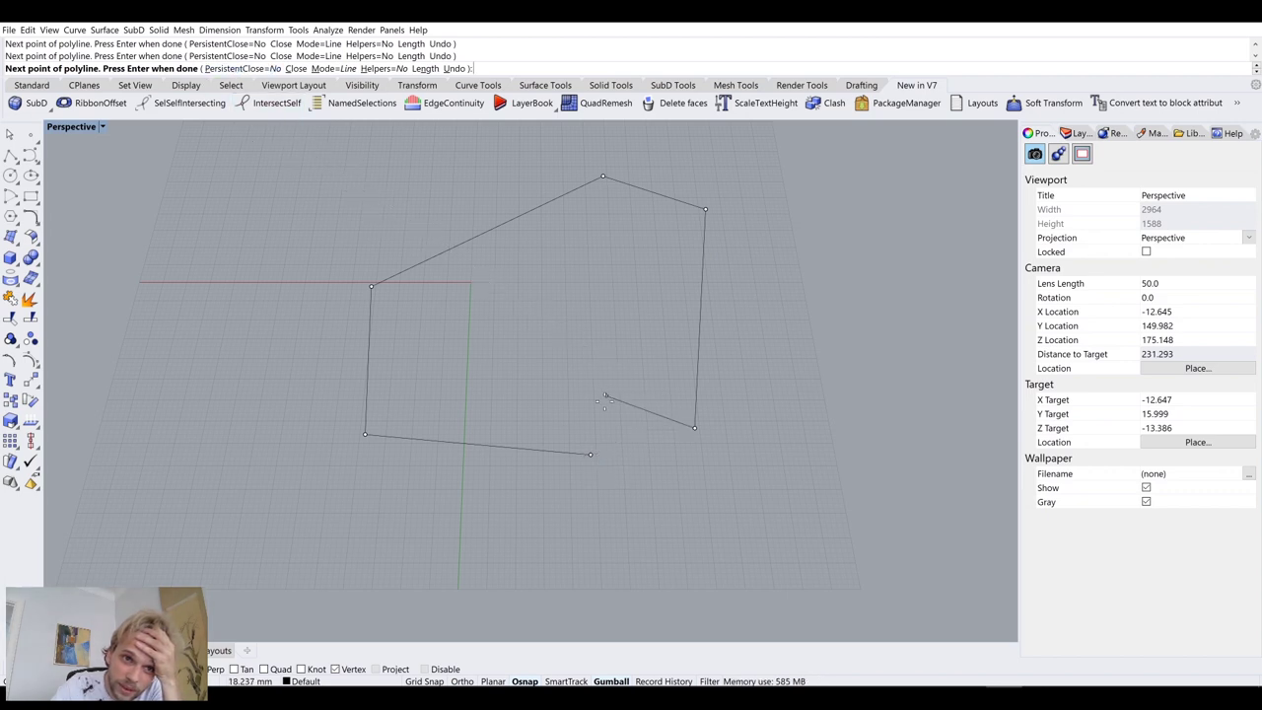
pyautogui.click(590, 455)
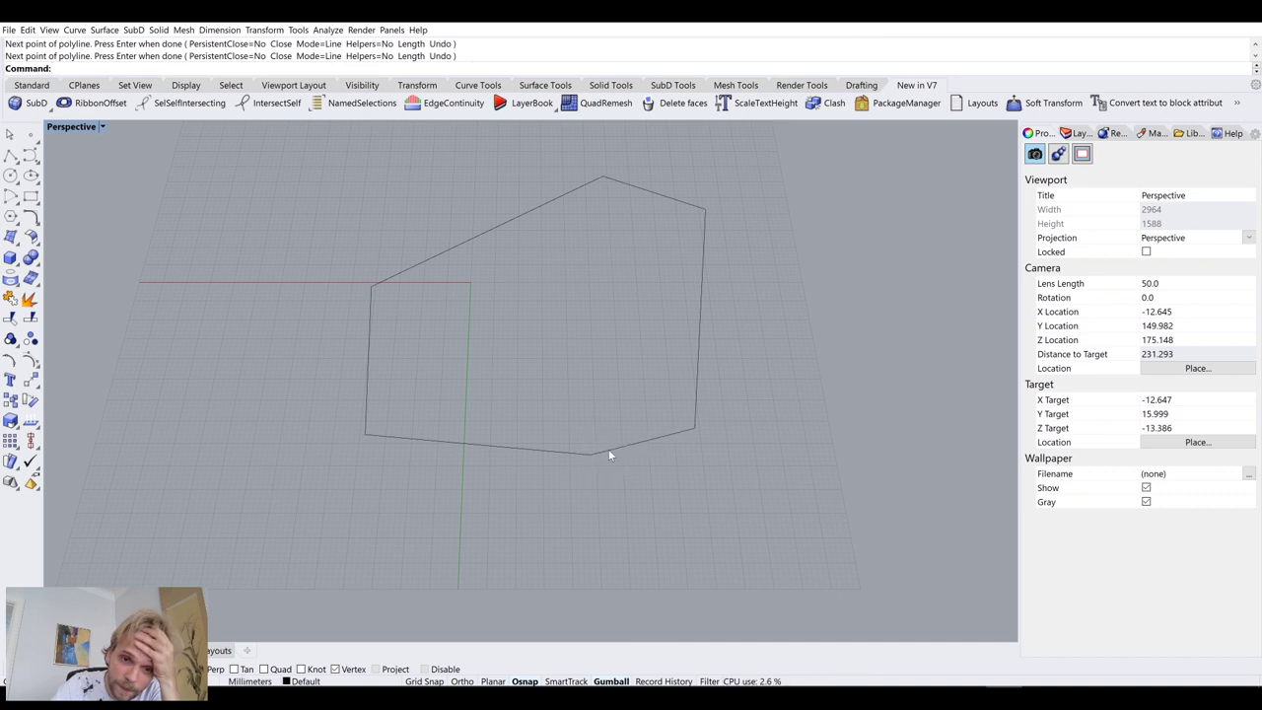
# Step: Explode the closed six-sided polyline into separate line segments
pyautogui.click(608, 451)
pyautogui.write('explode')
pyautogui.press('Return')
pyautogui.click(598, 439)
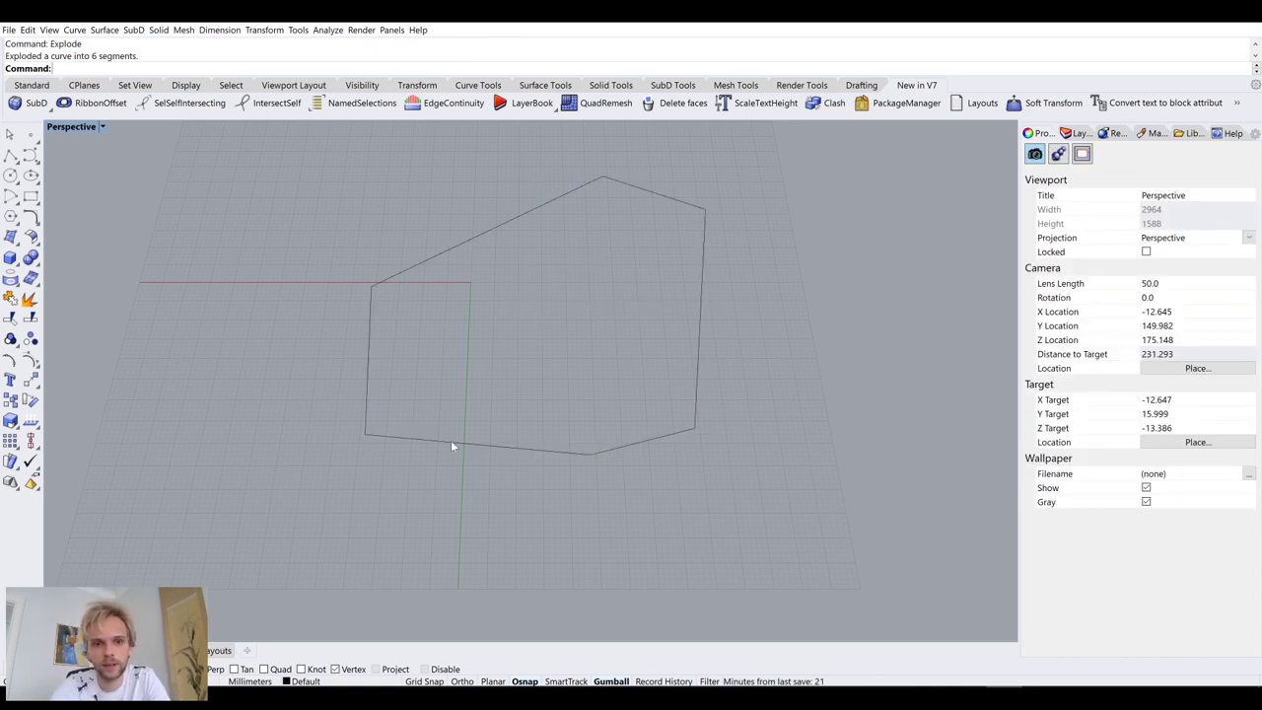
# Step: Duplicate the long lower segment about 4.6 mm outward, parallel to the original
pyautogui.click(452, 446)
pyautogui.keyDown('alt'); pyautogui.moveTo(476, 468); pyautogui.dragTo(473, 488); pyautogui.keyUp('alt')
pyautogui.click(623, 464)
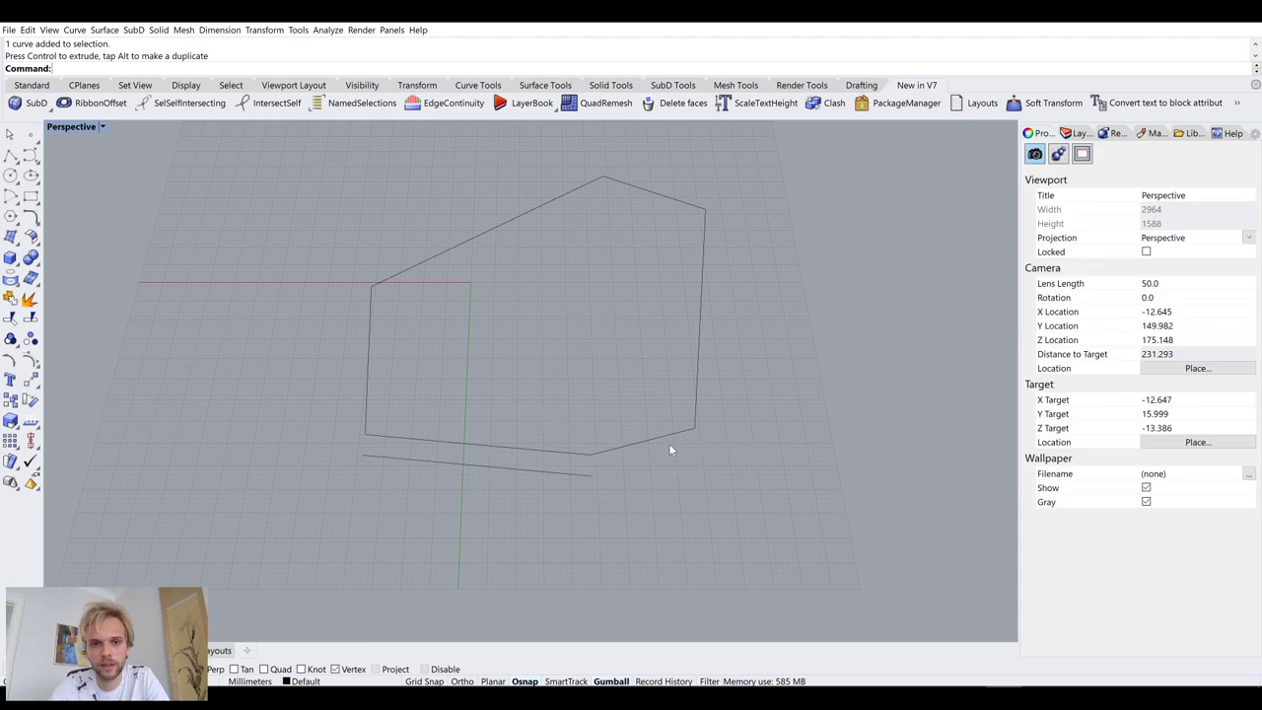
# Step: Move the near end of the adjoining short lower segment onto the end of the duplicated segment
pyautogui.click(622, 448)
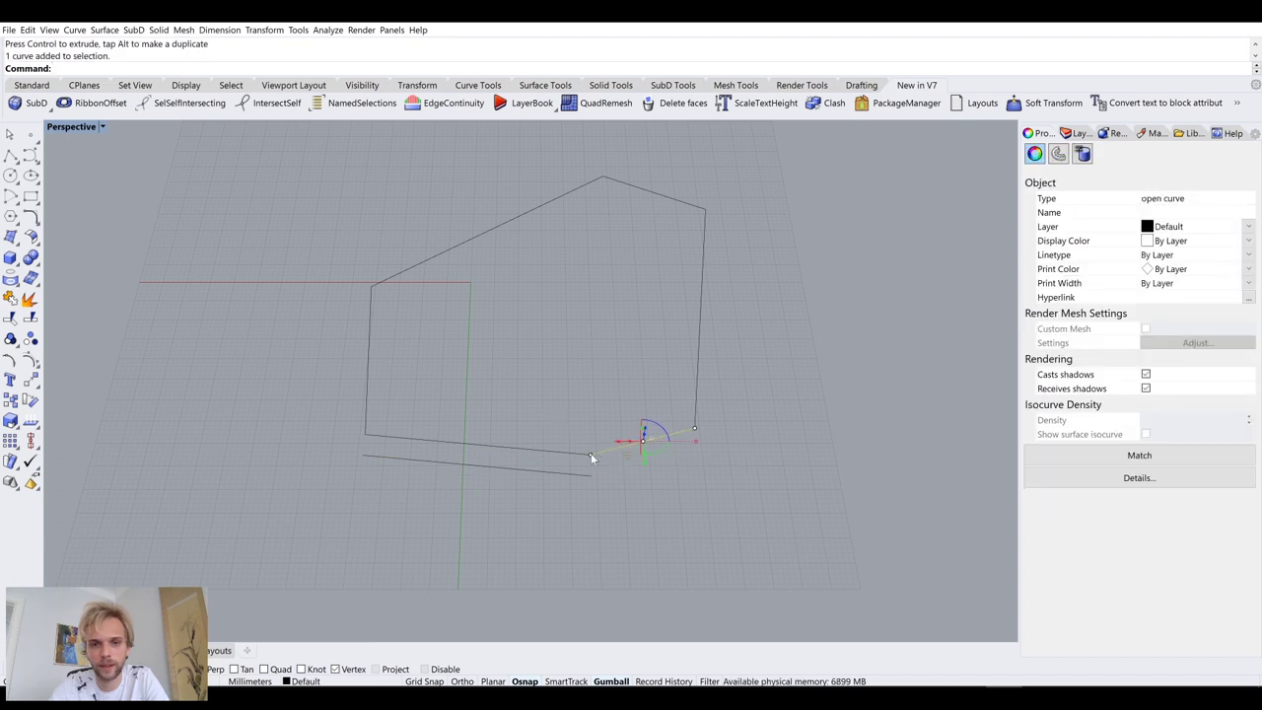
pyautogui.keyDown('ctrl'); pyautogui.keyDown('shift'); pyautogui.click(592, 456); pyautogui.keyUp('shift'); pyautogui.keyUp('ctrl')
pyautogui.write('M')
pyautogui.press('Return')
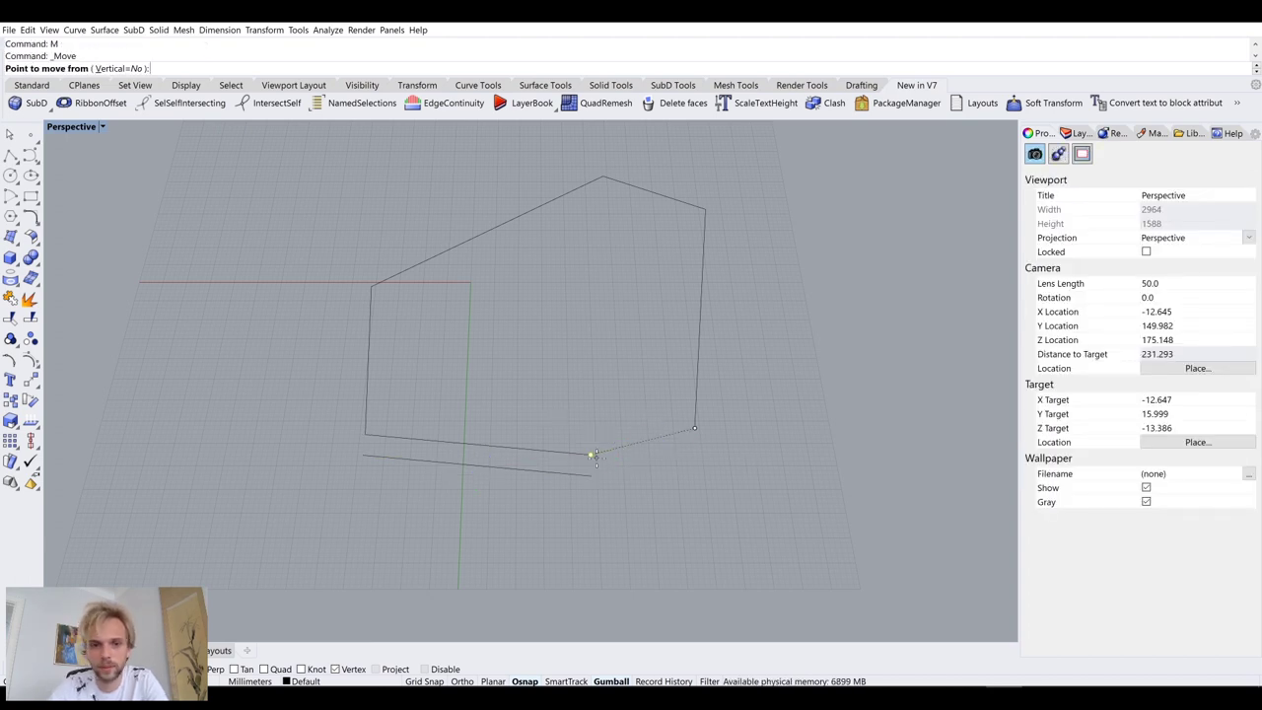
pyautogui.click(590, 453)
pyautogui.click(592, 475)
# Step: Join all seven segments, including the duplicated one, into a single open curve
pyautogui.moveTo(272, 133); pyautogui.dragTo(255, 144)
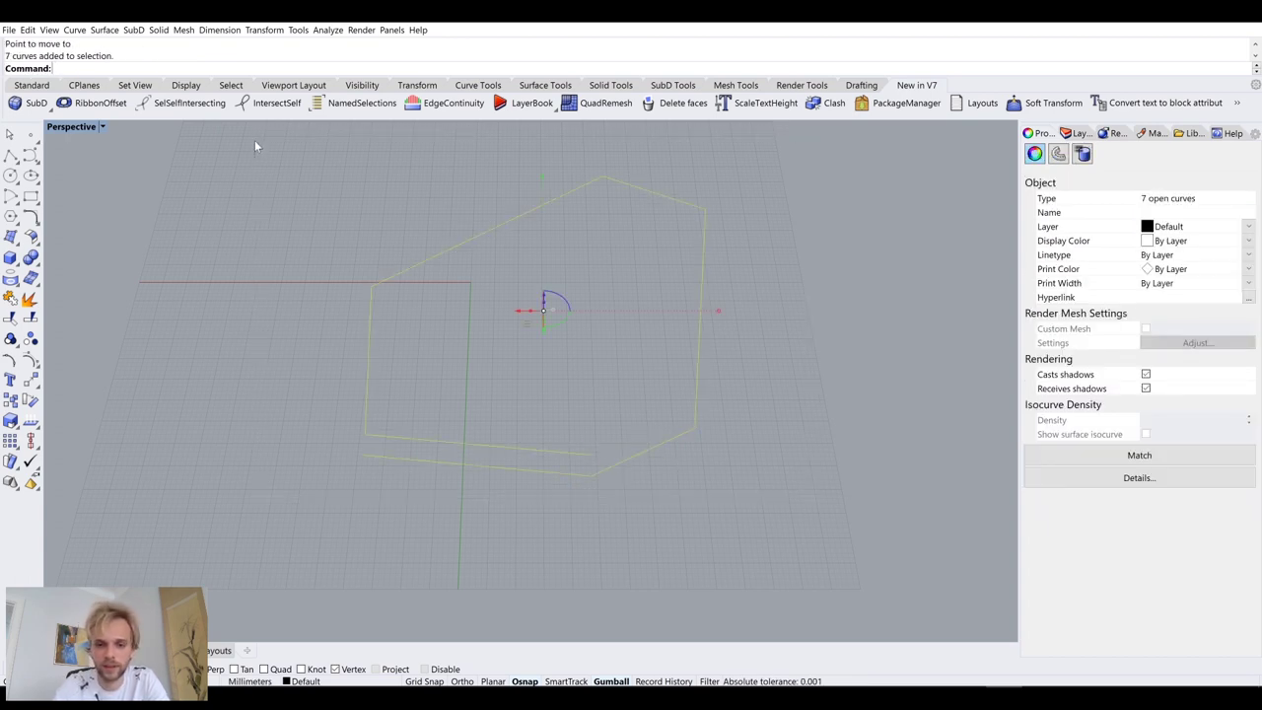
pyautogui.write('Join')
pyautogui.press('Return')
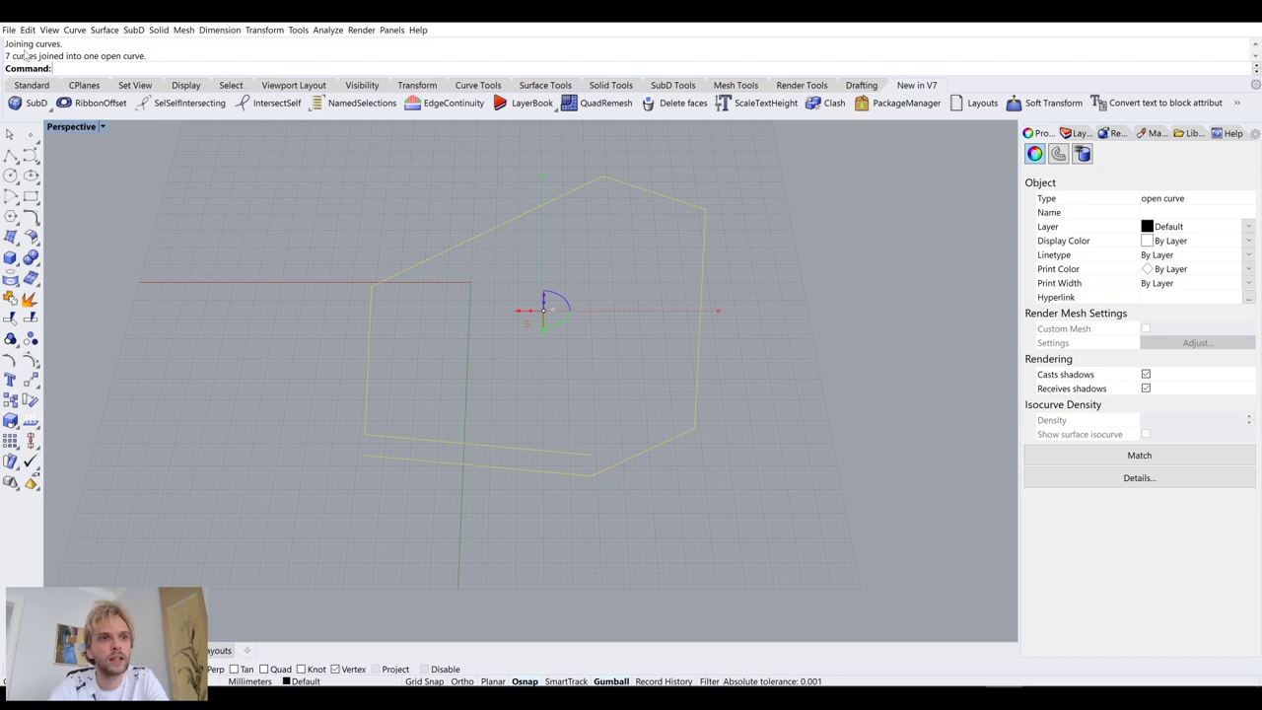
# Step: Move both end points of the outer duplicated segment back onto the original segment so the two overlap exactly
pyautogui.click(642, 466)
pyautogui.click(557, 470)
pyautogui.click(363, 455)
pyautogui.scroll(3, 557, 443)
pyautogui.scroll(2, 576, 474)
pyautogui.moveTo(599, 469); pyautogui.dragTo(657, 523)
pyautogui.write('M')
pyautogui.press('Return')
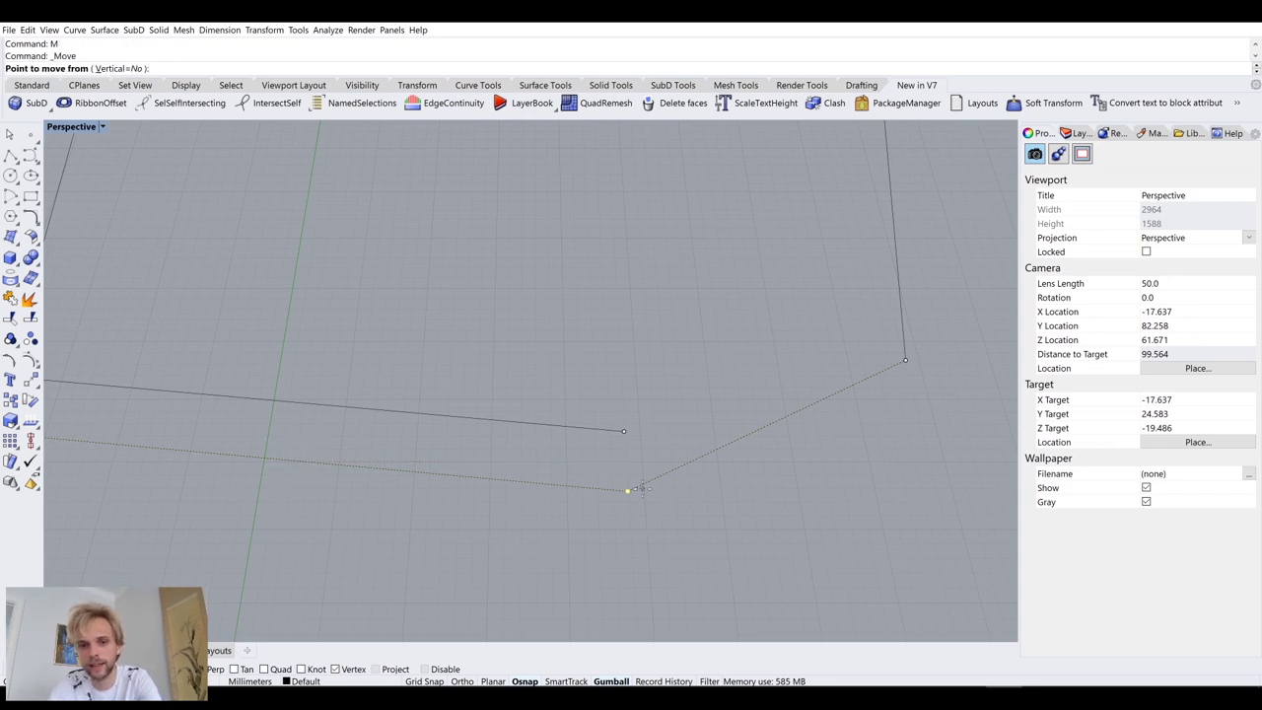
pyautogui.click(627, 490)
pyautogui.click(626, 431)
pyautogui.scroll(-5, 581, 355)
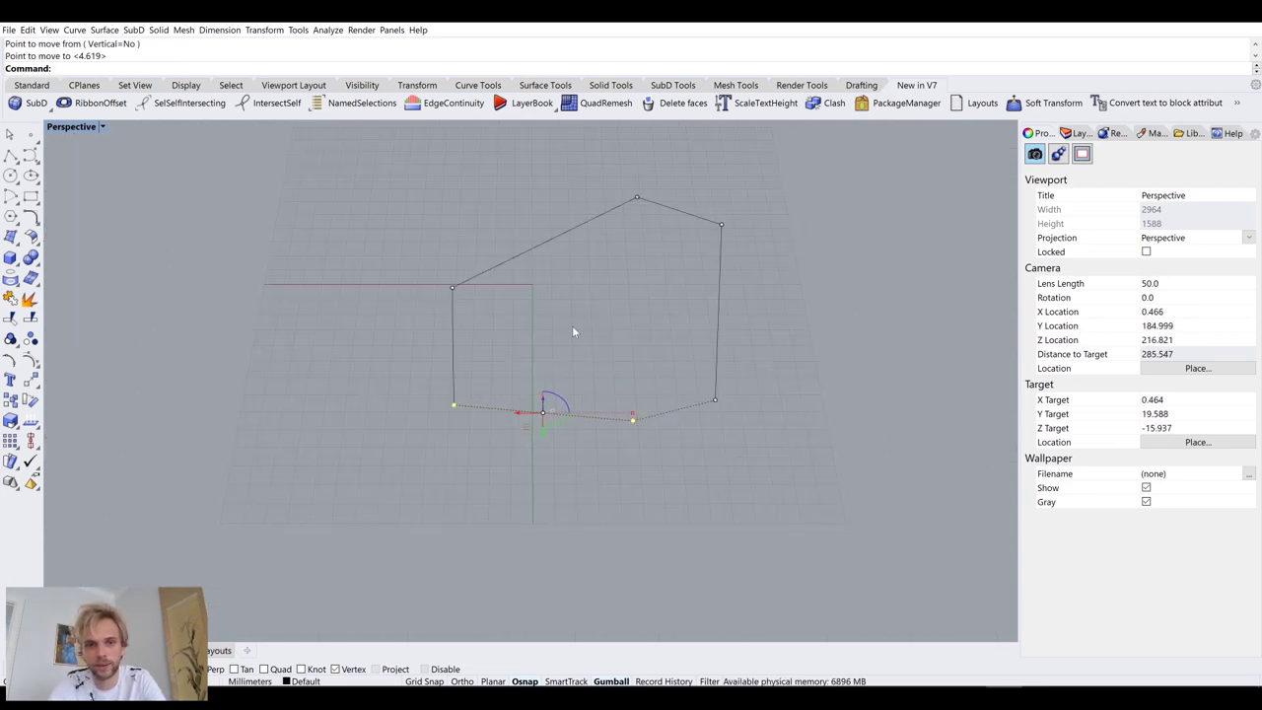
# Step: Check the joined polyline's object description with What, focusing on its open or closed state and point count
pyautogui.scroll(4, 569, 394)
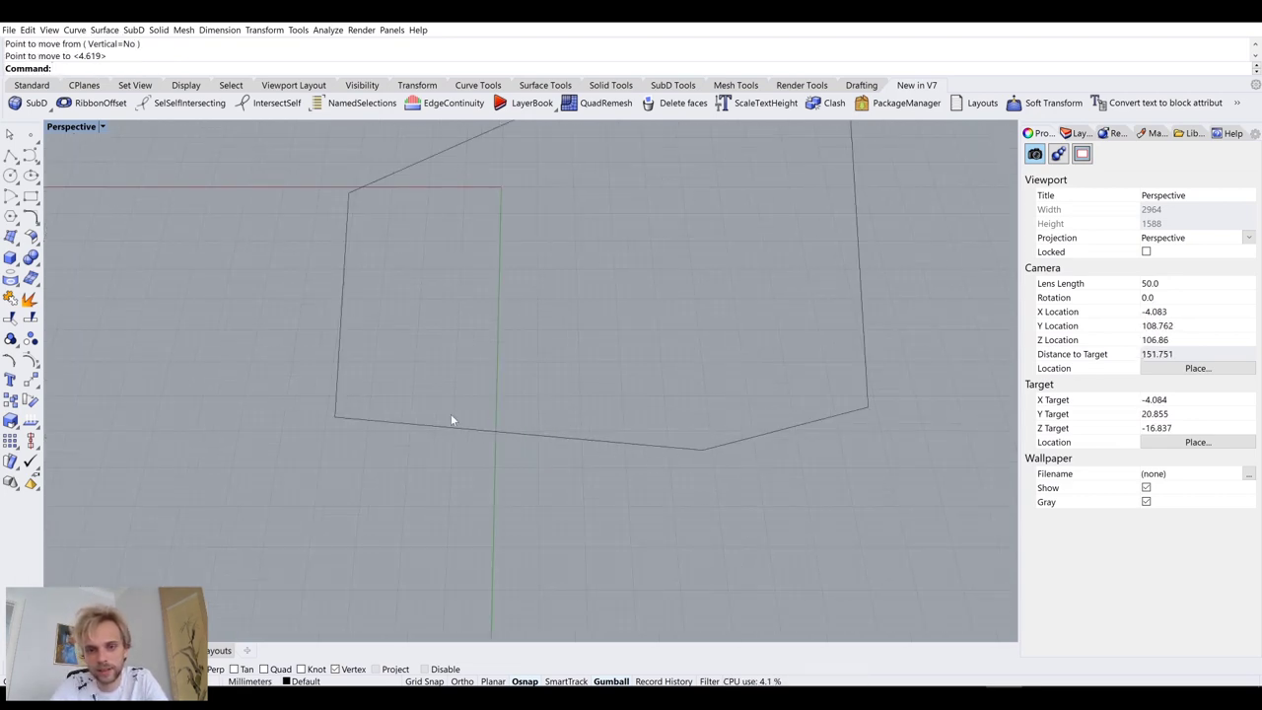
pyautogui.click(657, 452)
pyautogui.scroll(3, 552, 434)
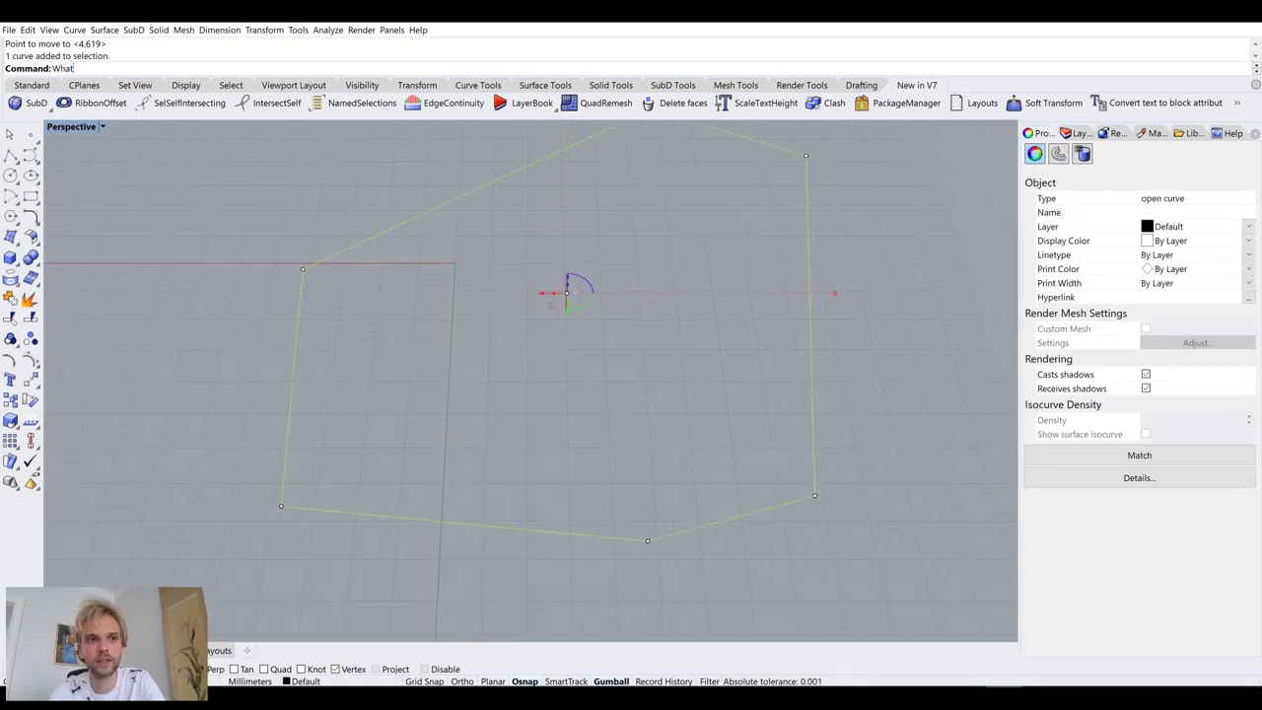
pyautogui.press('Return')
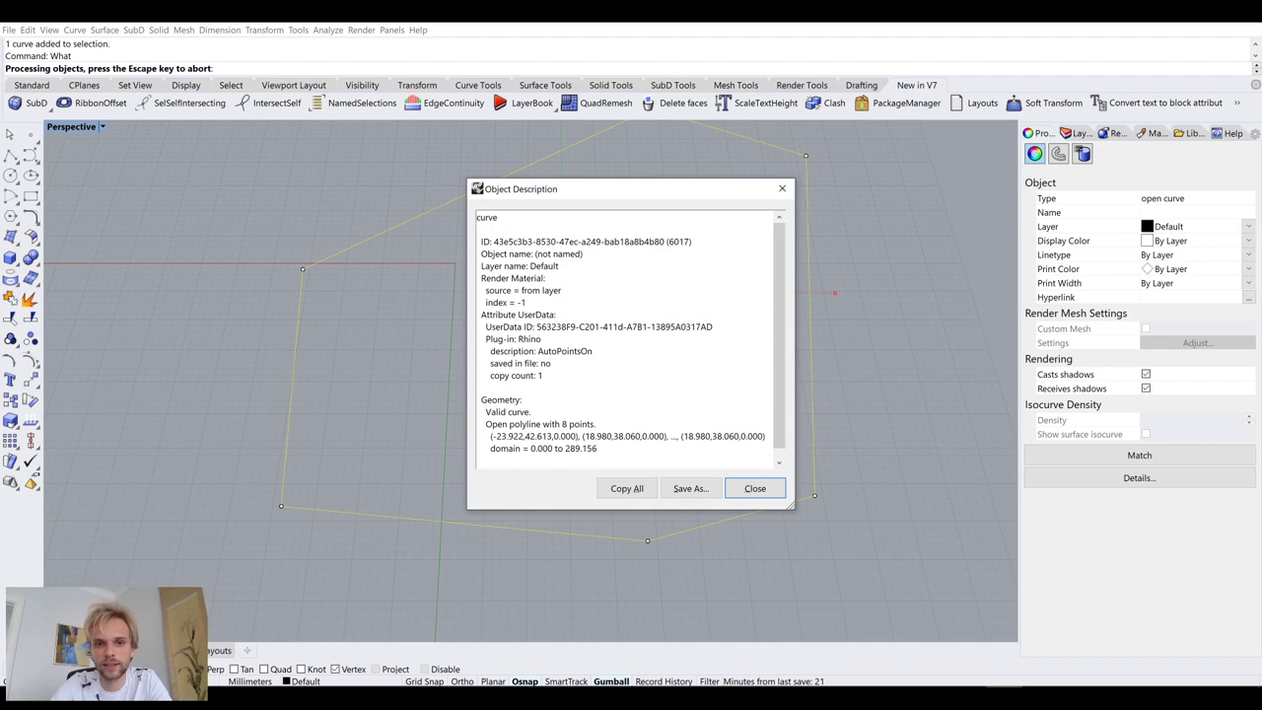
pyautogui.moveTo(487, 424); pyautogui.dragTo(569, 424)
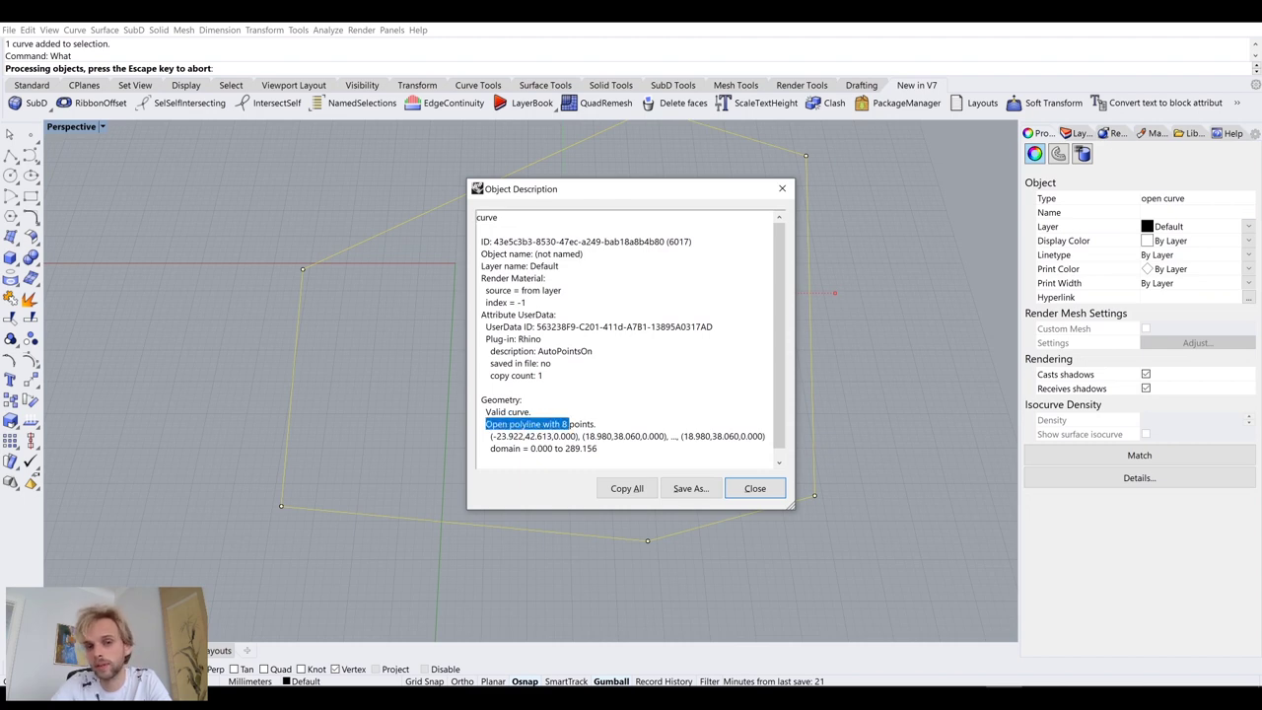
pyautogui.click(755, 488)
pyautogui.scroll(-3, 600, 346)
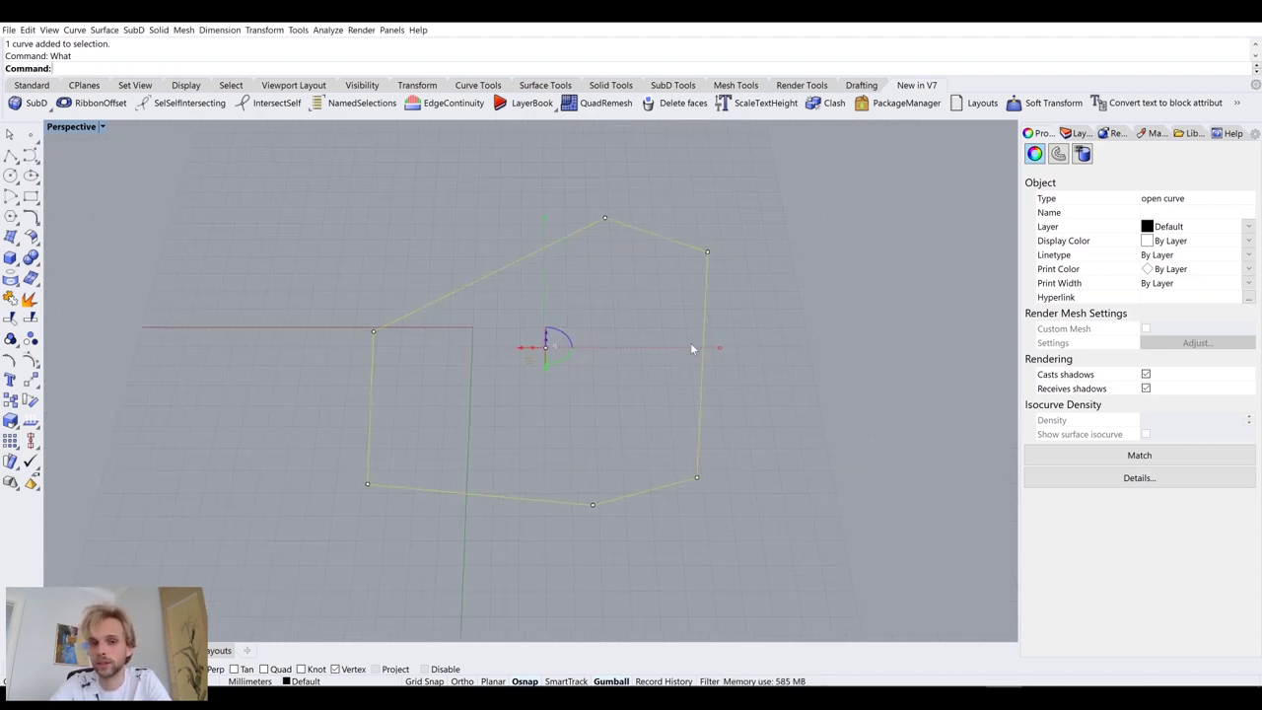
pyautogui.click(511, 438)
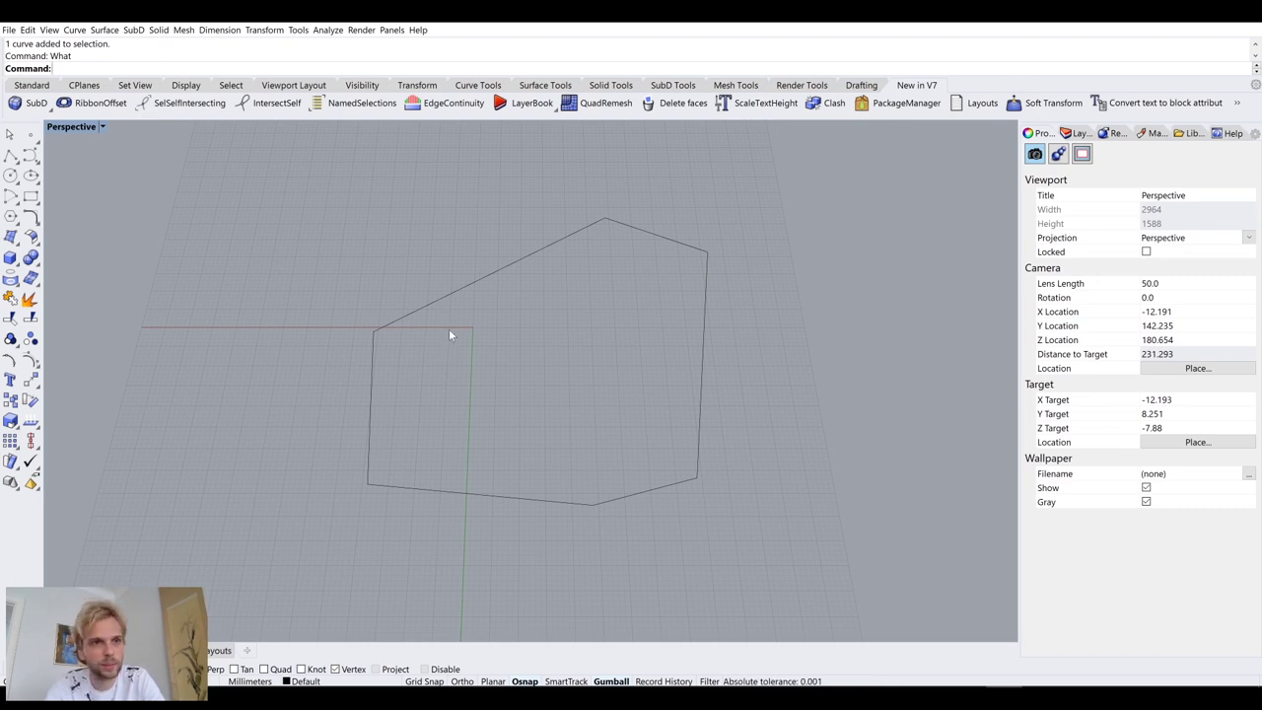
# Step: Run IntersectSelf on the open polyline with the overlapping segments and clear the selection
pyautogui.click(492, 272)
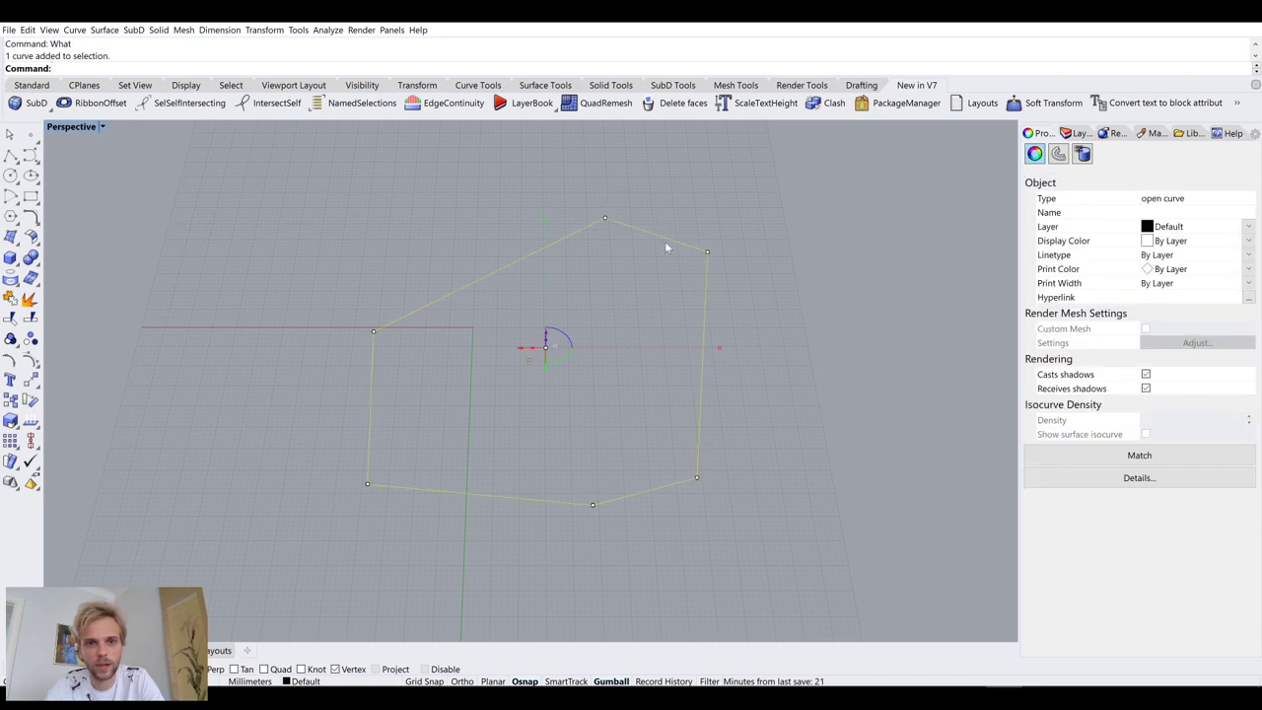
pyautogui.click(270, 105)
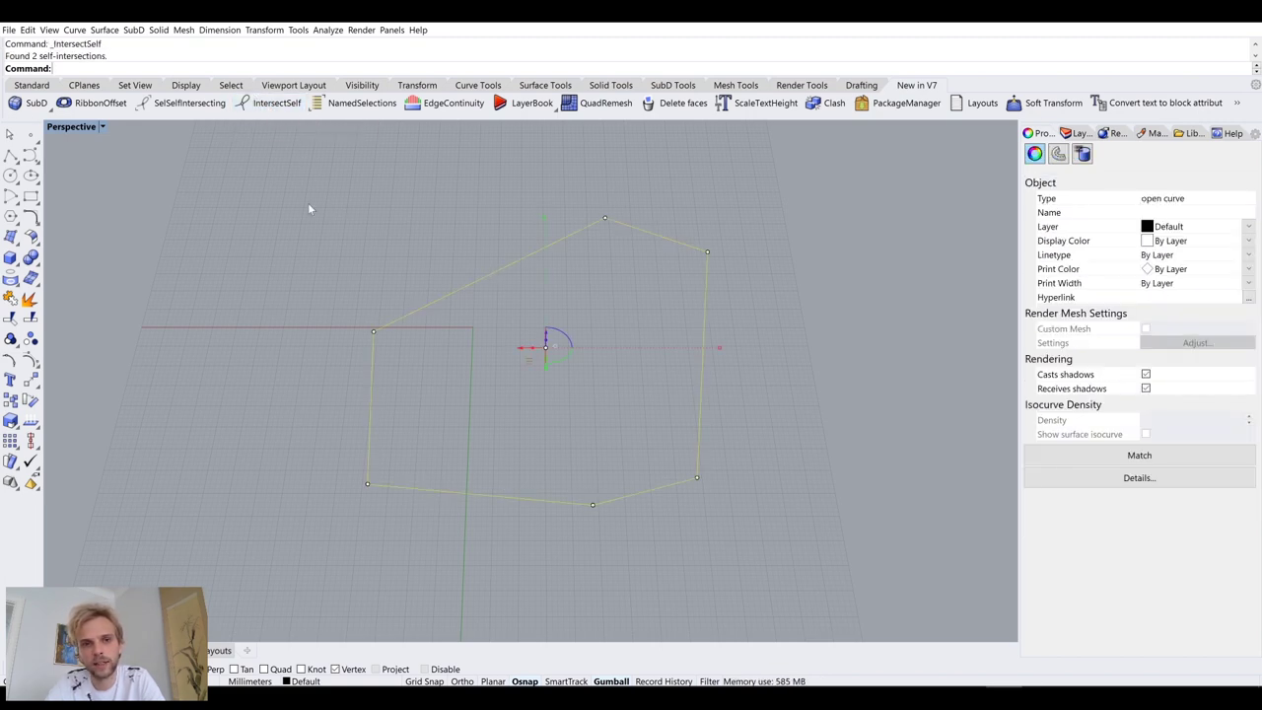
pyautogui.click(273, 324)
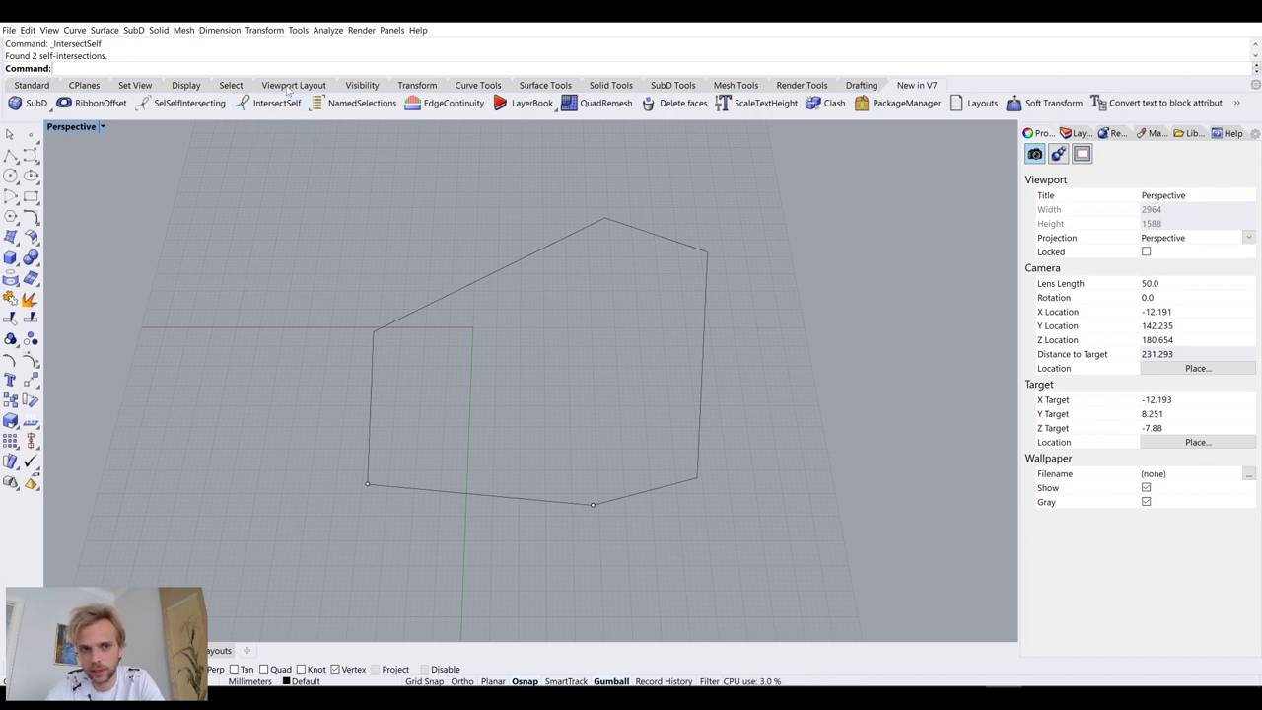
# Step: Window-select the intersection points at both ends of the overlapping lower segment and clear the selection
pyautogui.moveTo(400, 519); pyautogui.dragTo(404, 522)
pyautogui.moveTo(561, 459); pyautogui.dragTo(631, 552)
pyautogui.moveTo(319, 423); pyautogui.dragTo(409, 524)
pyautogui.moveTo(555, 464); pyautogui.dragTo(637, 570)
pyautogui.press('Escape')
pyautogui.scroll(5, 474, 523)
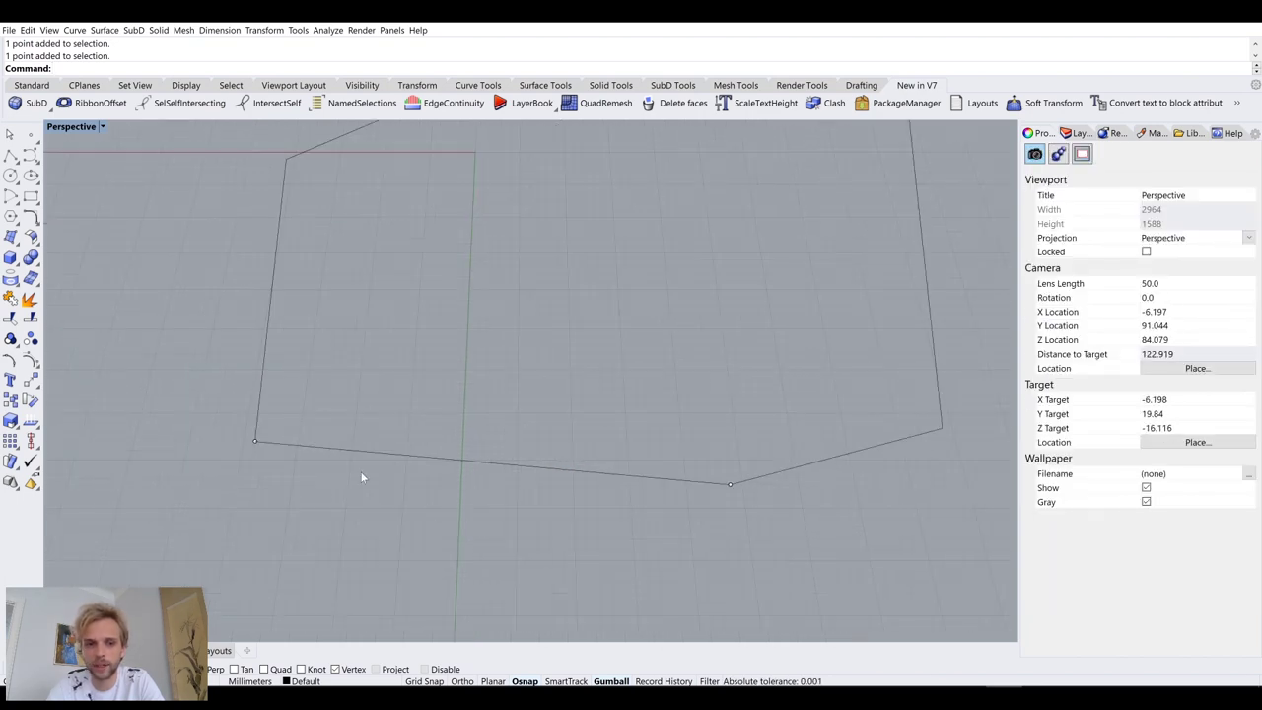
# Step: Explode the open polyline and delete one of the two overlapping lower segments
pyautogui.click(508, 467)
pyautogui.write('Explode')
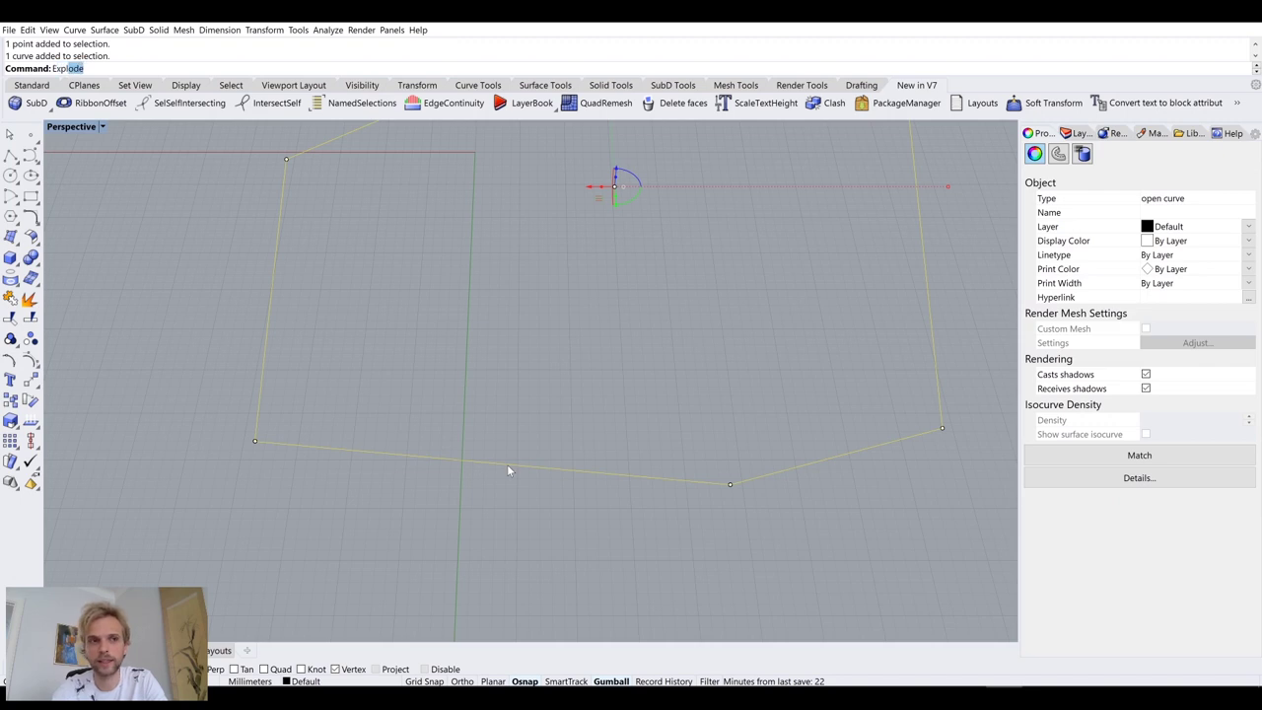
pyautogui.press('Return')
pyautogui.click(507, 464)
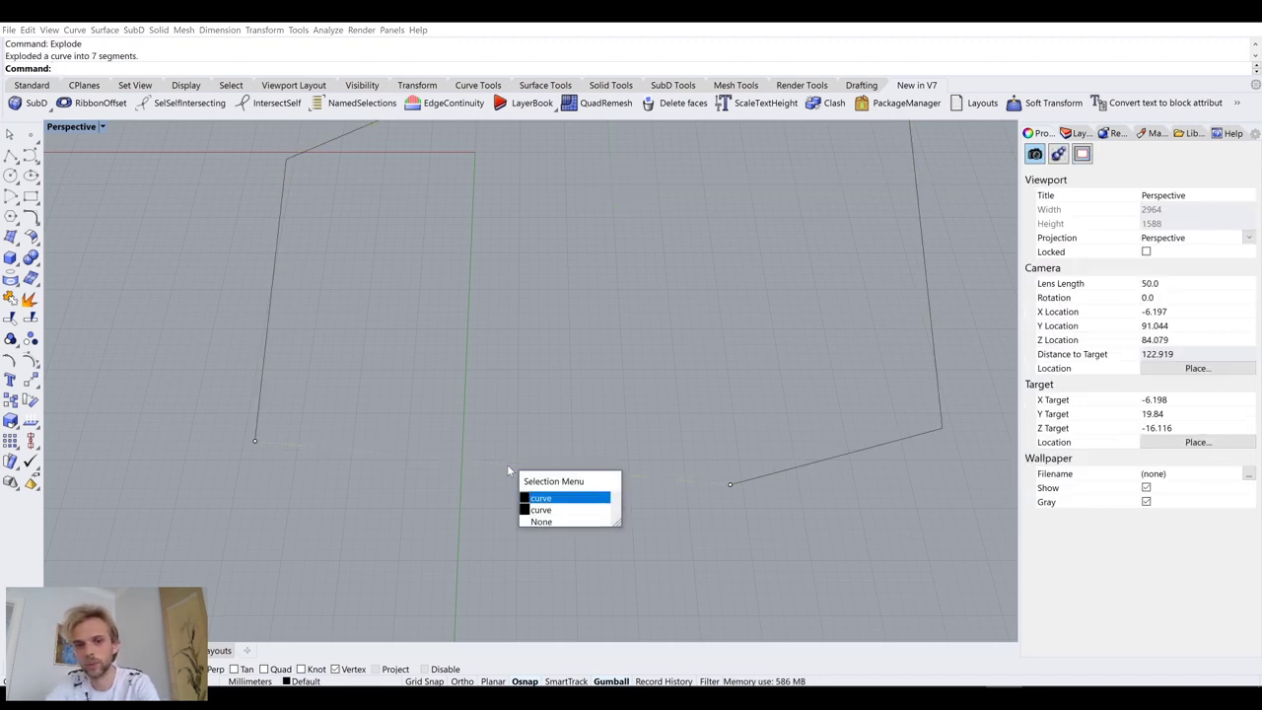
pyautogui.press('Return')
pyautogui.press('Delete')
# Step: Join the remaining six segments into one closed polyline and deselect it
pyautogui.scroll(-7, 507, 464)
pyautogui.moveTo(334, 421); pyautogui.dragTo(428, 486)
pyautogui.moveTo(572, 440); pyautogui.dragTo(254, 175)
pyautogui.write('join')
pyautogui.press('Return')
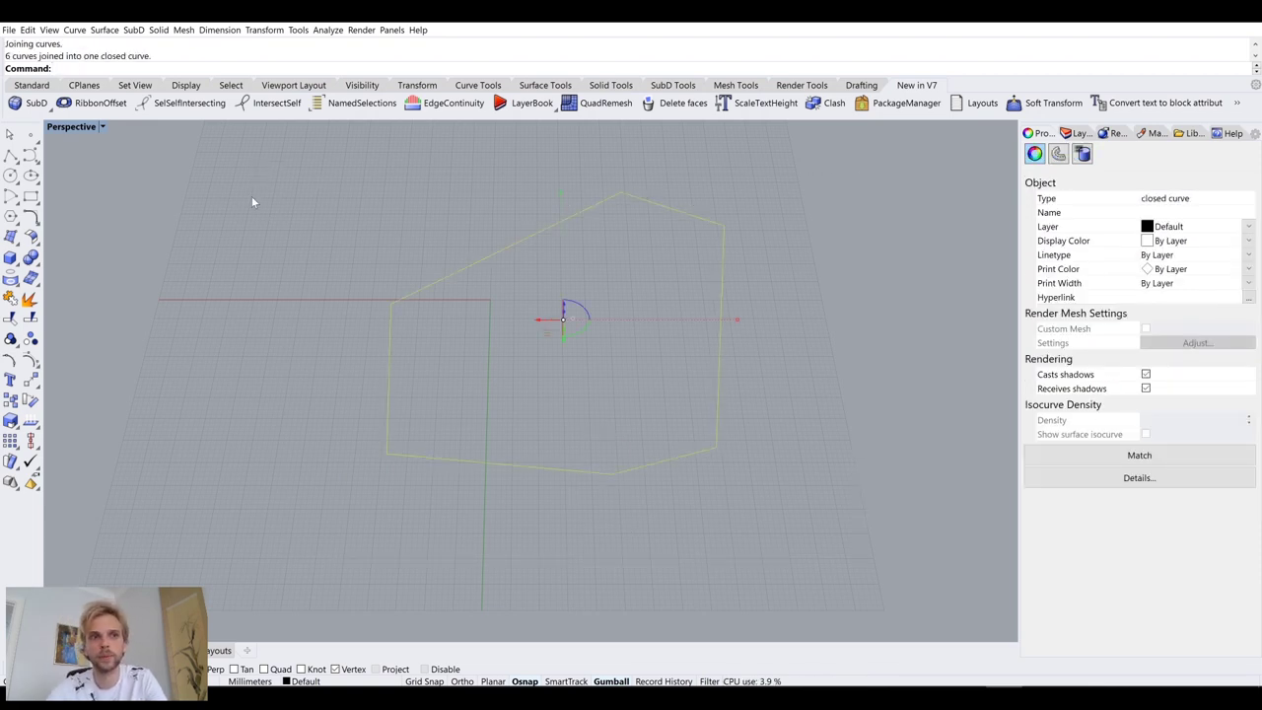
pyautogui.click(254, 202)
# Step: Check the rejoined polyline's geometry description with What
pyautogui.moveTo(477, 280); pyautogui.dragTo(399, 254)
pyautogui.write('What')
pyautogui.press('Return')
pyautogui.moveTo(481, 397); pyautogui.dragTo(599, 452)
pyautogui.click(755, 488)
# Step: Delete the rejoined closed polyline
pyautogui.click(788, 524)
pyautogui.moveTo(759, 527); pyautogui.dragTo(574, 421)
pyautogui.press('Delete')
# Step: Create a corner-to-corner box near the origin, roughly as tall as it is wide
pyautogui.scroll(-2, 460, 352)
pyautogui.keyDown('shift'); pyautogui.moveTo(474, 398); pyautogui.dragTo(457, 373, button='right'); pyautogui.keyUp('shift')
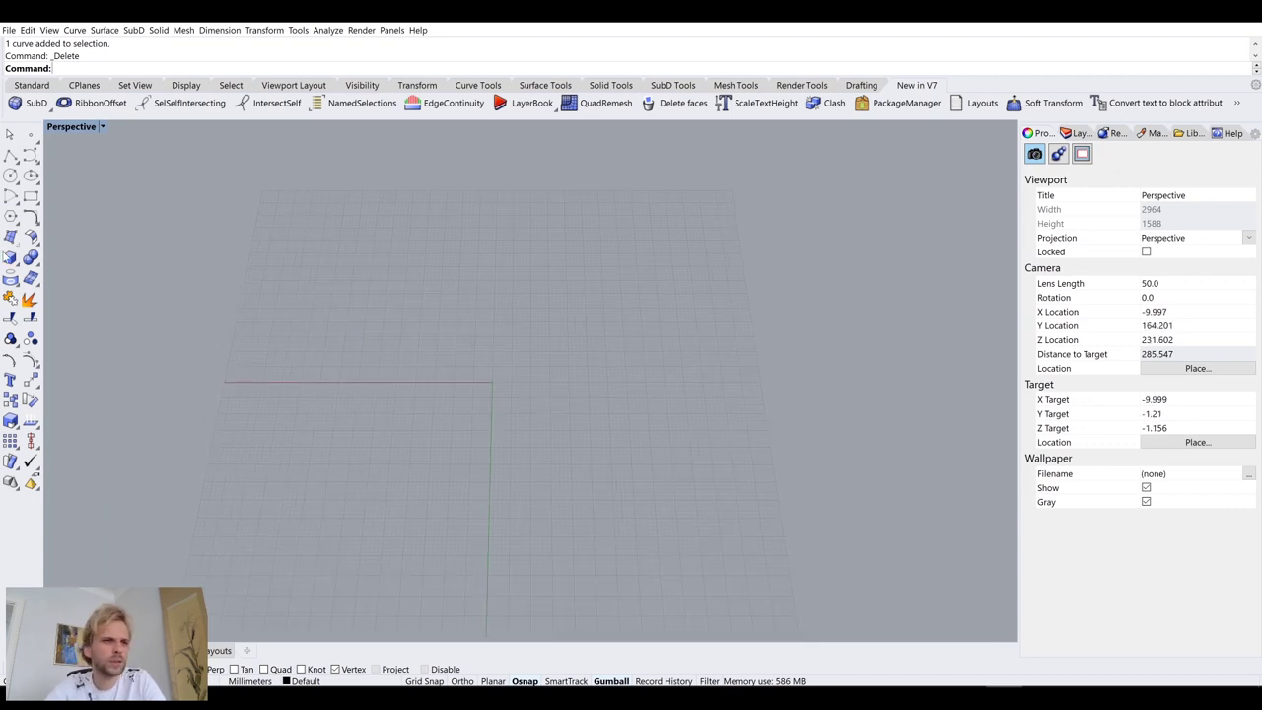
pyautogui.click(12, 259)
pyautogui.click(510, 393)
pyautogui.click(403, 487)
pyautogui.click(444, 395)
# Step: Convert the box to a mesh with the Mesh command and delete the original solid
pyautogui.click(445, 394)
pyautogui.write('Mesh')
pyautogui.press('Return')
# Step: Copy the mesh box diagonally from one top corner to the opposite one so both boxes share a vertical edge, and select the copy
pyautogui.press('Return')
pyautogui.press('Delete')
pyautogui.click(447, 396)
pyautogui.press('Return')
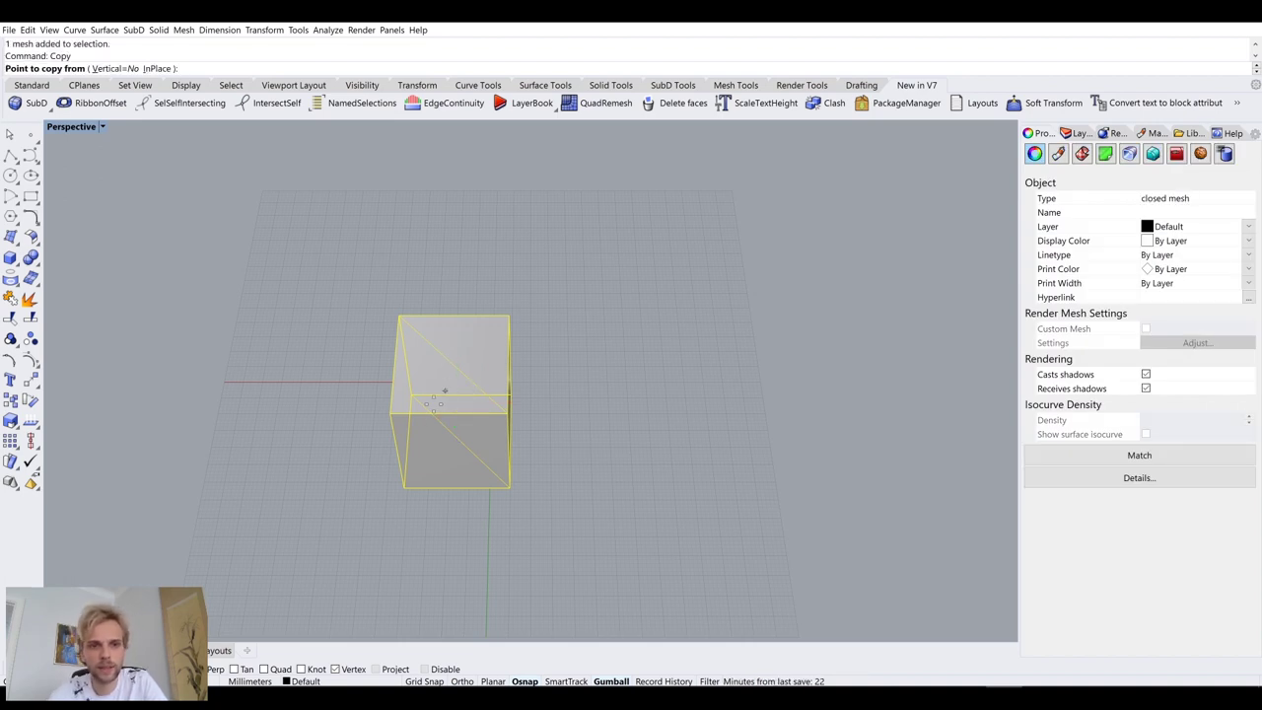
pyautogui.click(391, 414)
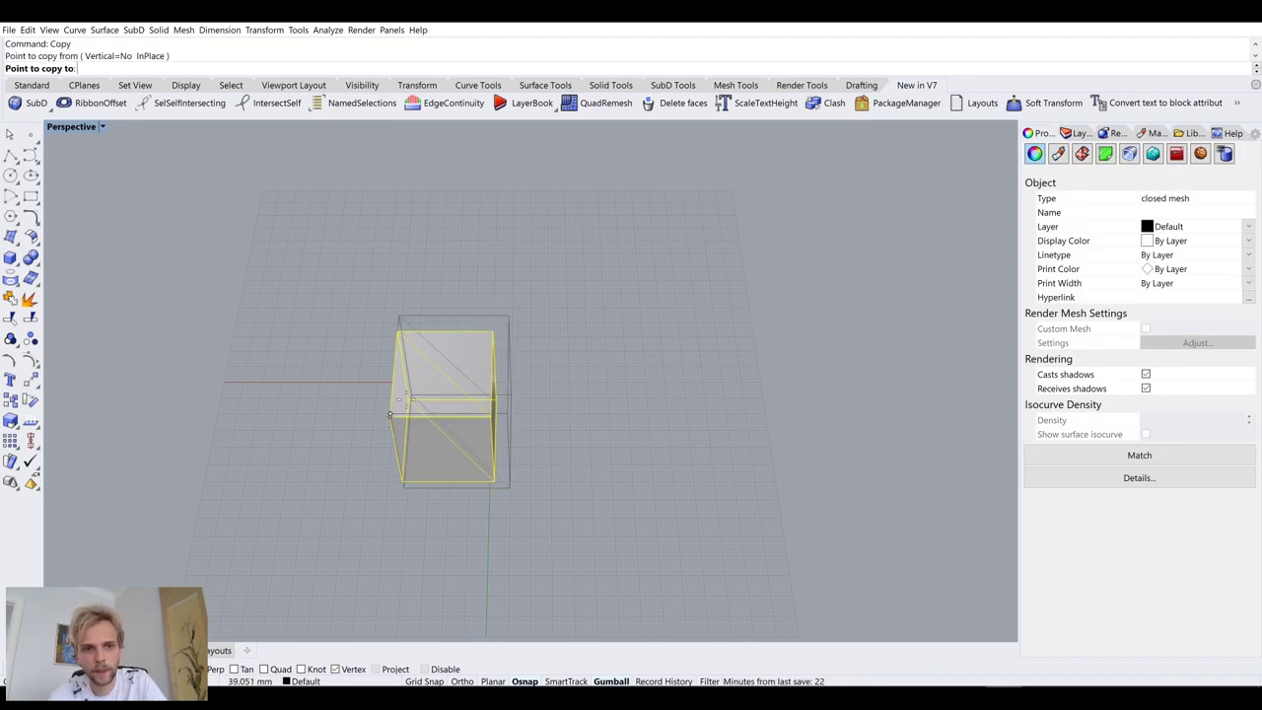
pyautogui.click(510, 321)
pyautogui.press('Return')
pyautogui.moveTo(608, 356); pyautogui.dragTo(537, 330, button='right')
pyautogui.click(539, 334)
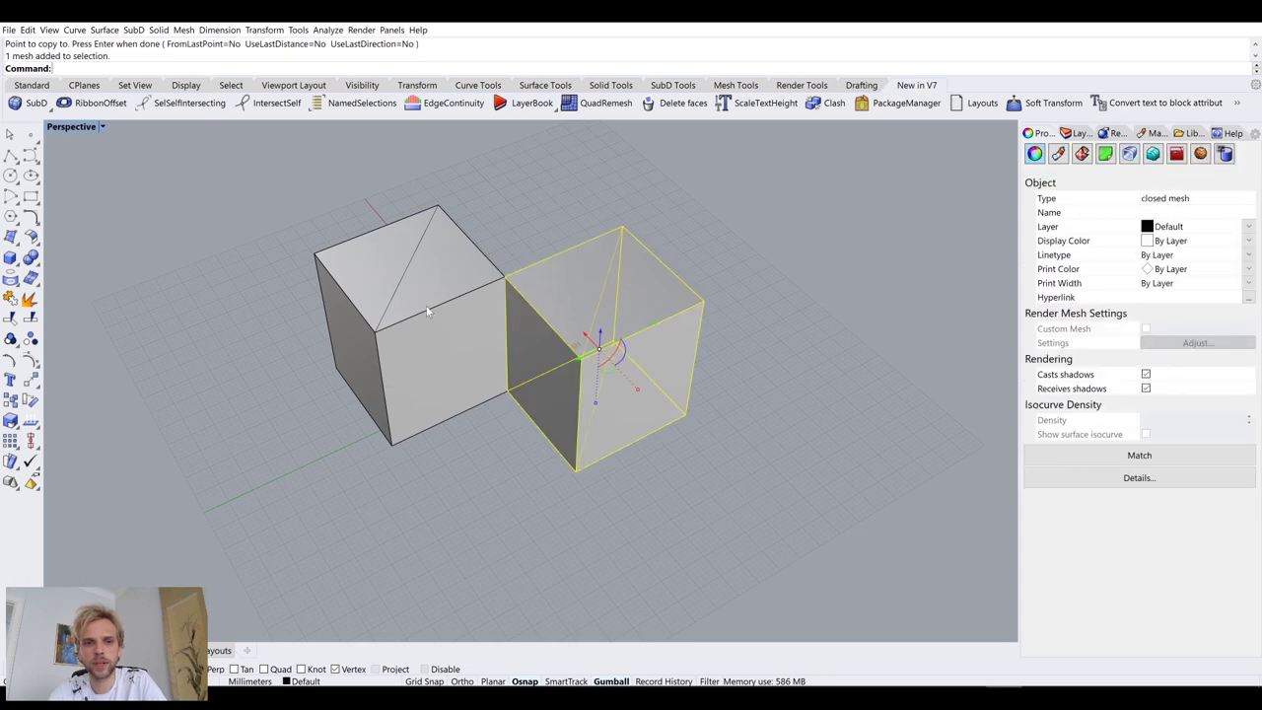
# Step: Join the two adjoining mesh boxes into one mesh and deselect it
pyautogui.keyDown('shift'); pyautogui.click(426, 305); pyautogui.keyUp('shift')
pyautogui.hotkey('ctrl', 'j')
pyautogui.press('Escape')
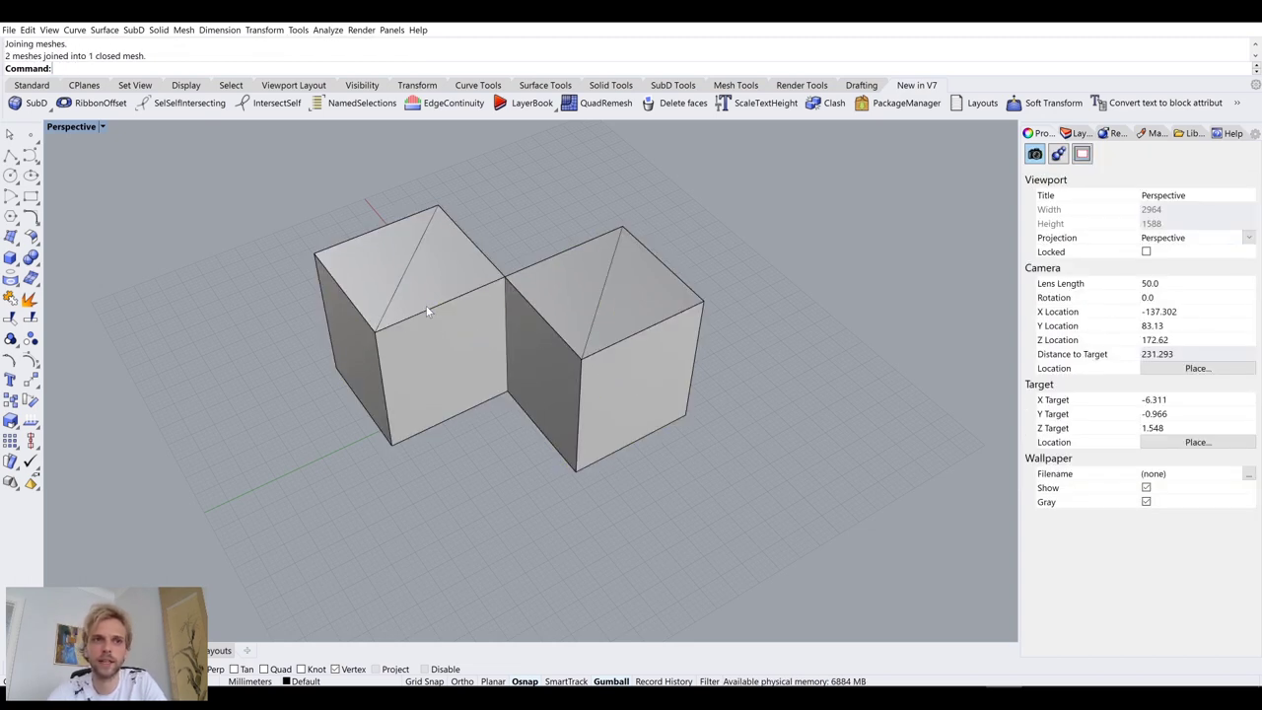
# Step: Delete the bottom faces of both boxes in the joined mesh with DeleteFaces
pyautogui.scroll(3, 495, 302)
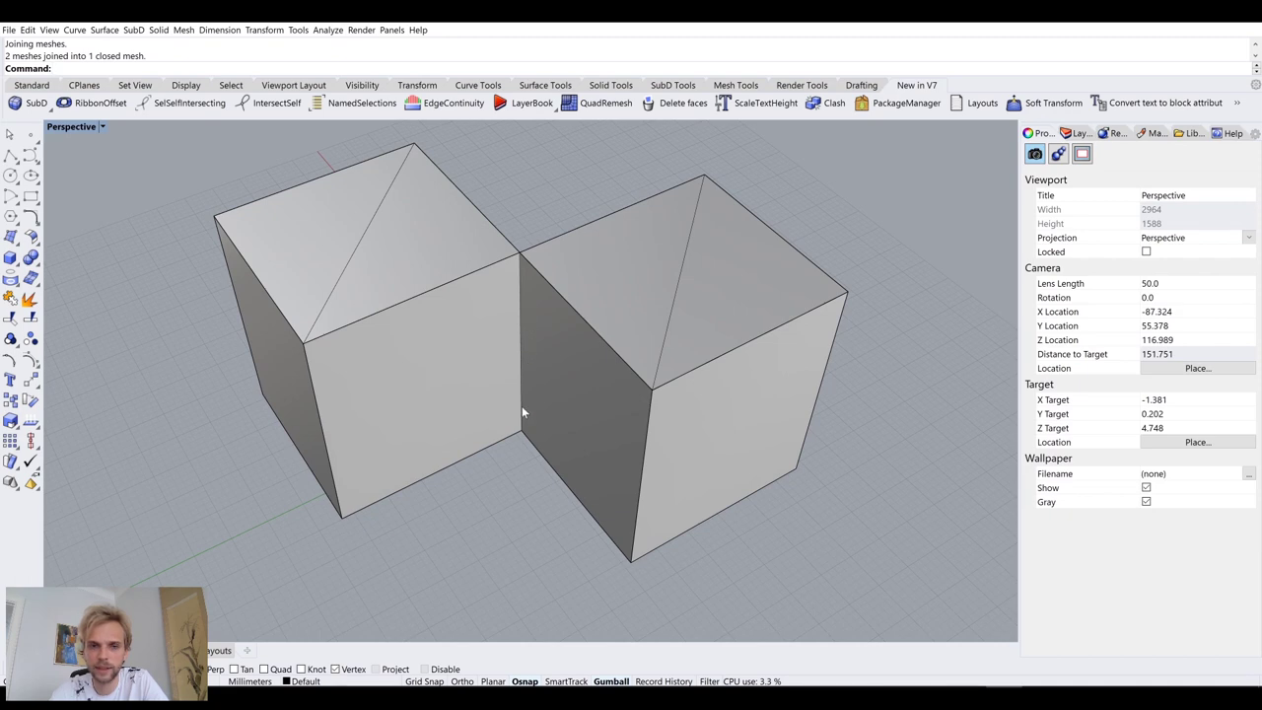
pyautogui.moveTo(522, 422); pyautogui.dragTo(419, 321, button='right')
pyautogui.write('DeleteFaces')
pyautogui.press('Return')
pyautogui.click(419, 322)
pyautogui.click(347, 327)
pyautogui.click(585, 365)
pyautogui.click(747, 399)
pyautogui.press('Return')
# Step: Duplicate the border curves of the joined mesh's open bottoms with DupBorder
pyautogui.moveTo(744, 395); pyautogui.dragTo(531, 340, button='right')
pyautogui.click(524, 303)
pyautogui.write('DupBorder')
pyautogui.press('Return')
# Step: Try filling the two border curves with PlanarSrf and undo the surfaces
pyautogui.write('PlanarSrf')
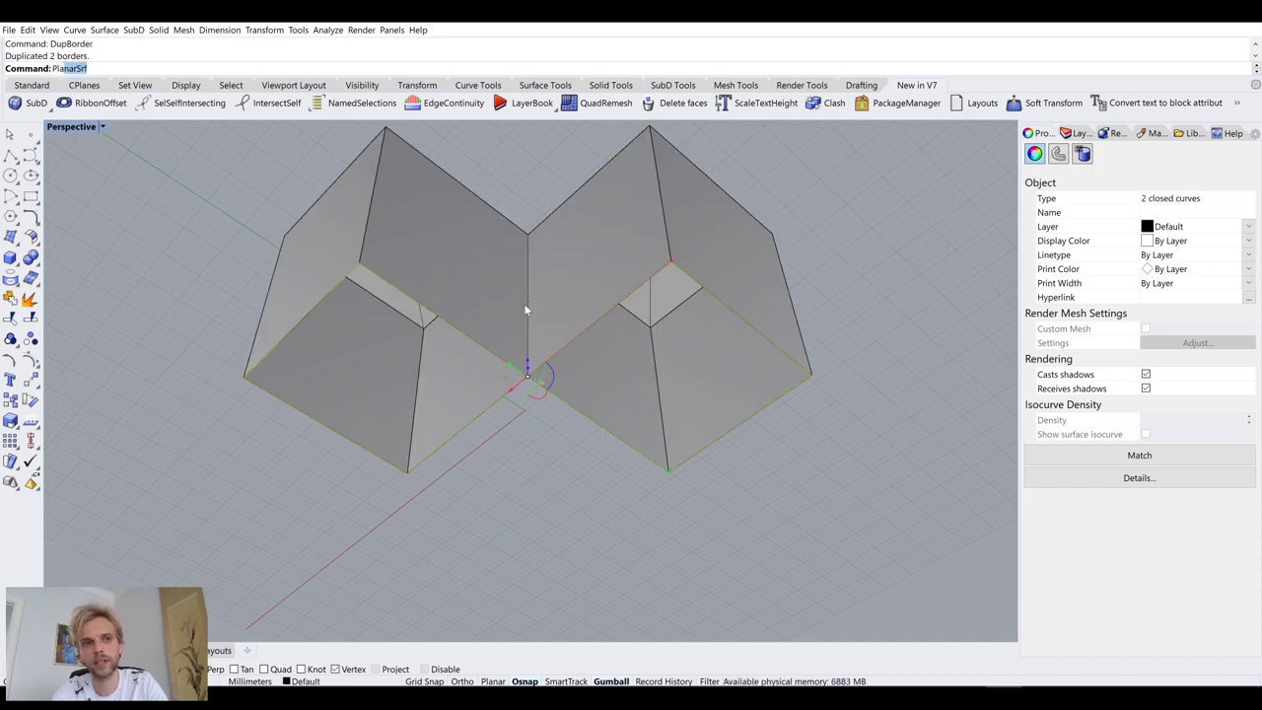
pyautogui.press('Return')
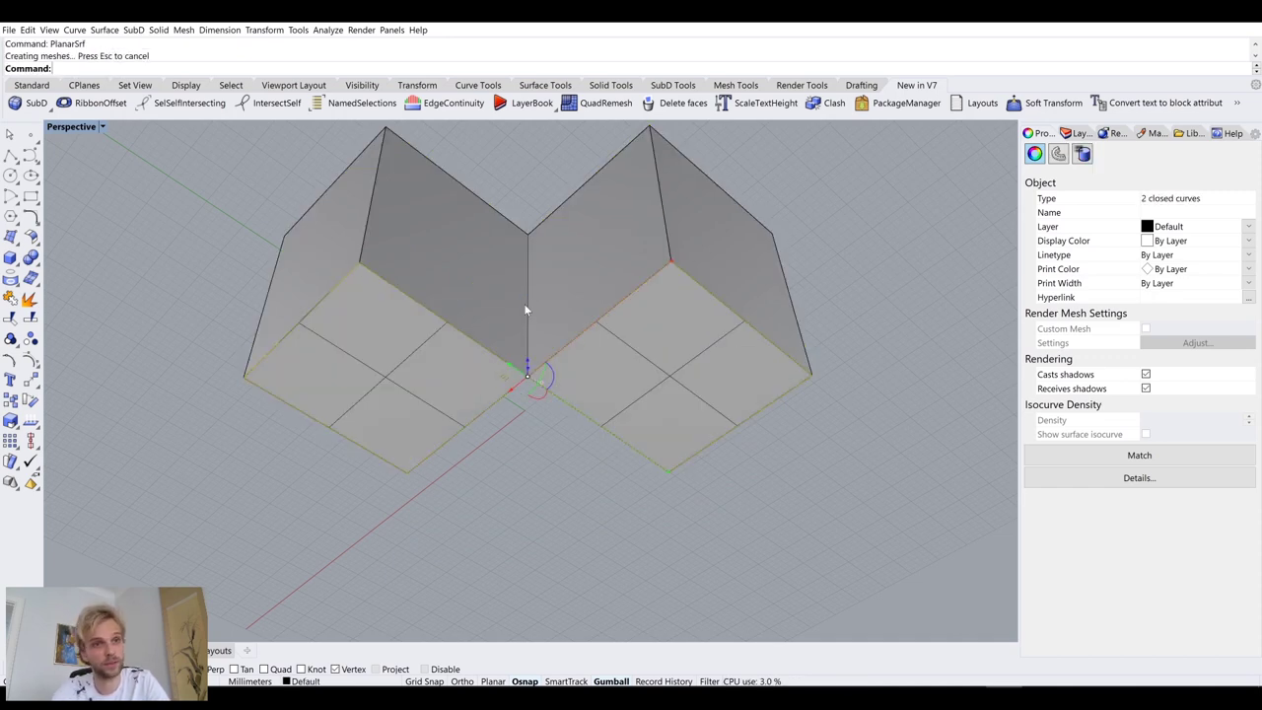
pyautogui.hotkey('ctrl', 'z')
# Step: Delete both duplicated border curves from the underside of the mesh
pyautogui.moveTo(513, 483)
pyautogui.mouseDown(button='right')
pyautogui.moveTo(516, 465)
pyautogui.moveTo(521, 474)
pyautogui.mouseUp(button='right')
pyautogui.click(502, 330)
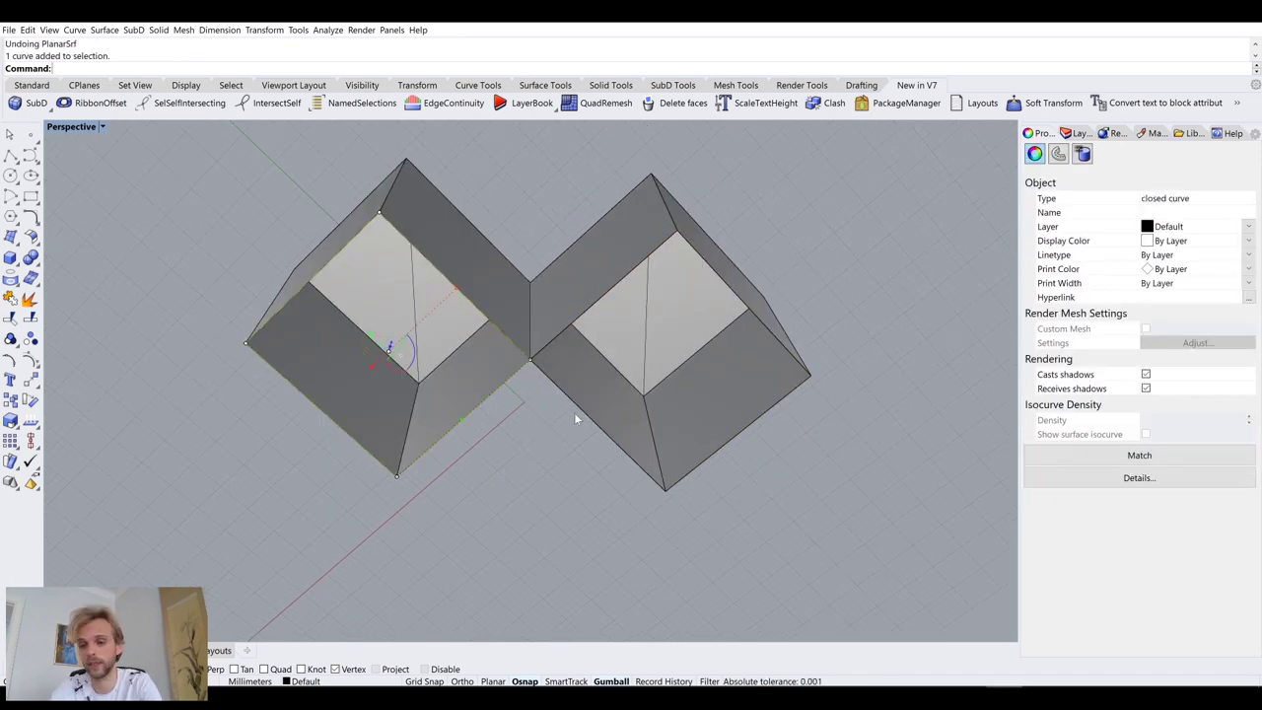
pyautogui.press('Delete')
pyautogui.click(569, 324)
pyautogui.click(592, 352)
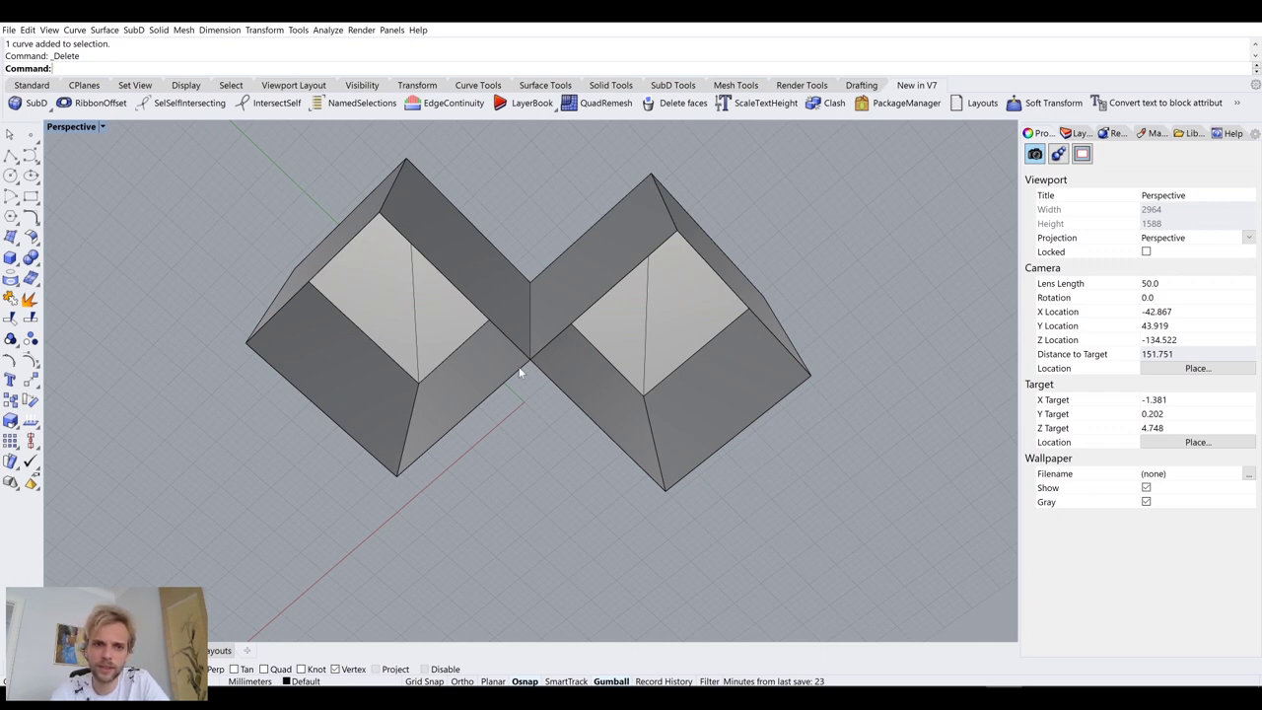
# Step: Draw a closed polyline snapped to the bottom outer vertices of both boxes, crossing itself at their shared corner
pyautogui.click(30, 156)
pyautogui.click(397, 477)
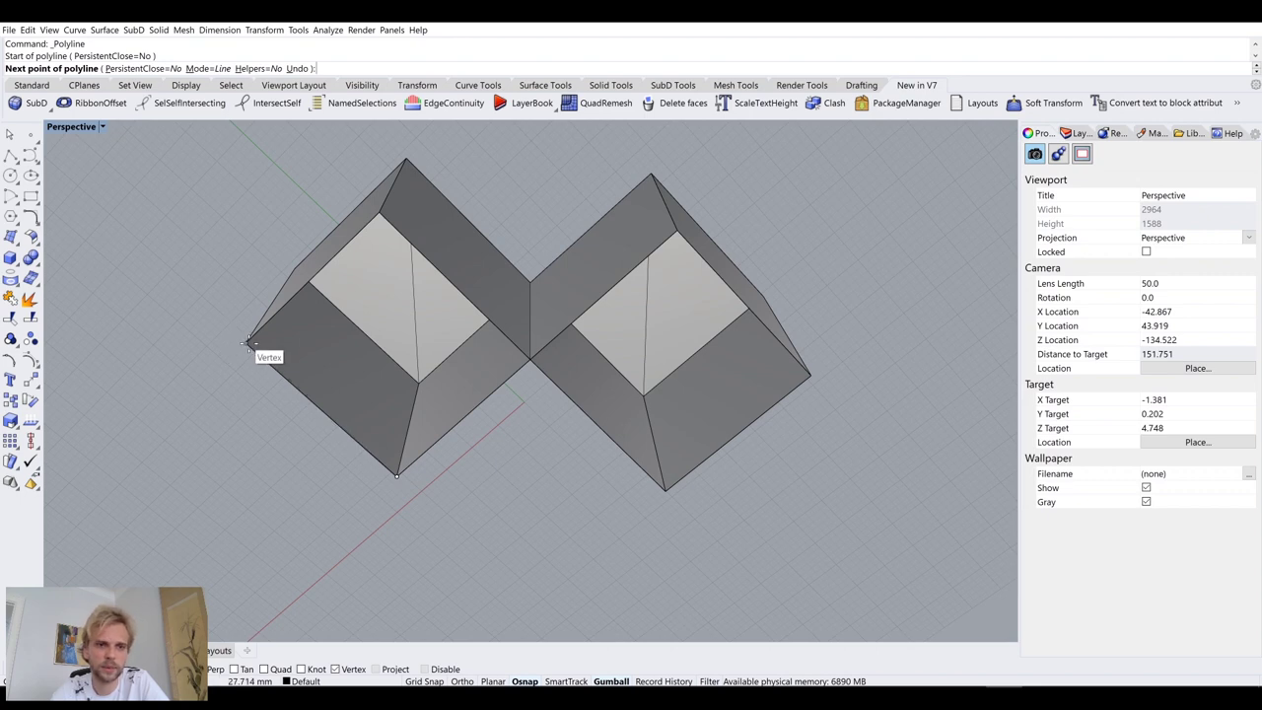
pyautogui.click(246, 343)
pyautogui.click(380, 213)
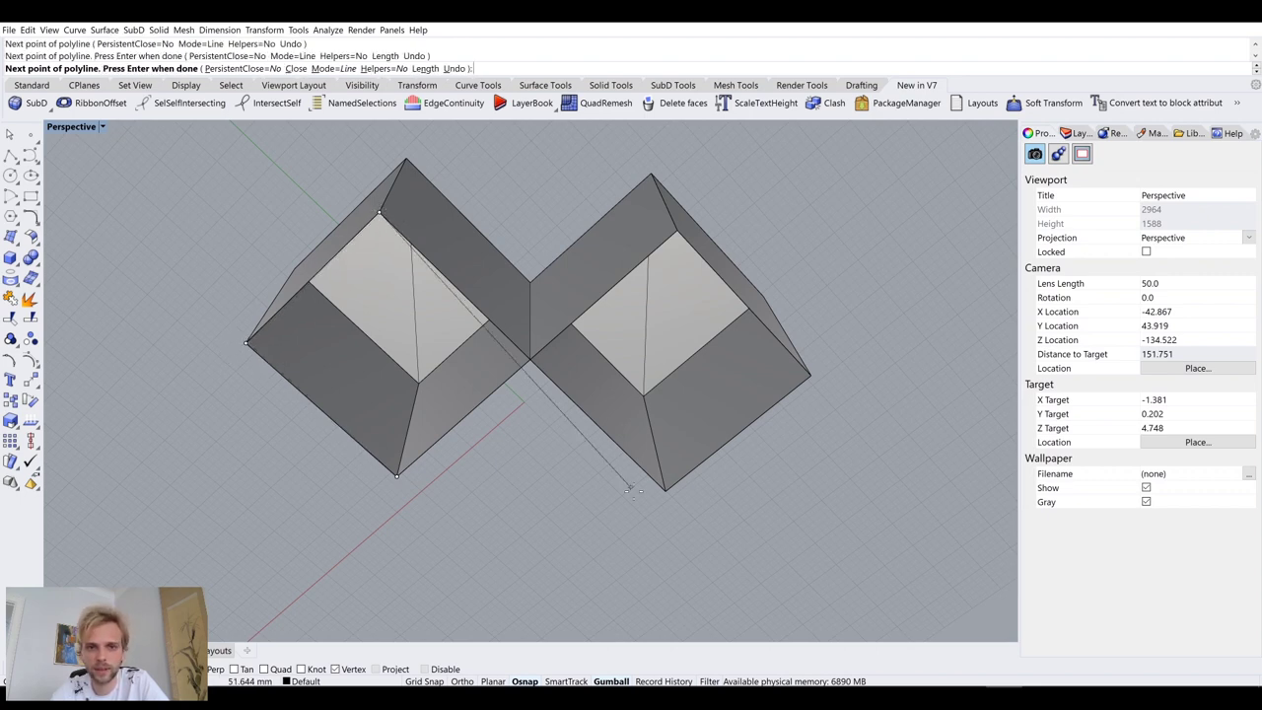
pyautogui.click(666, 489)
pyautogui.click(810, 374)
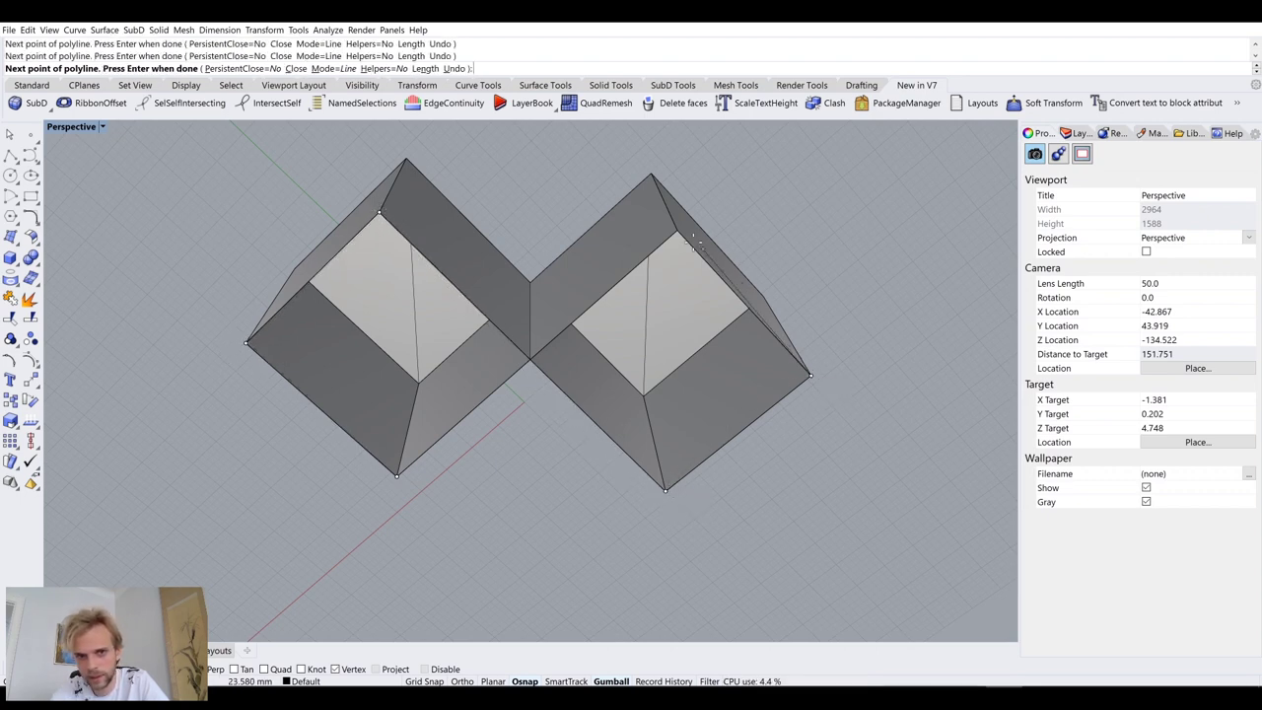
pyautogui.click(397, 476)
# Step: Move the closed polyline straight down so it lies a short distance below the mesh
pyautogui.click(450, 430)
pyautogui.click(484, 463)
pyautogui.moveTo(484, 463)
pyautogui.mouseDown(button='right')
pyautogui.moveTo(508, 367)
pyautogui.moveTo(492, 446)
pyautogui.mouseUp(button='right')
pyautogui.moveTo(522, 404); pyautogui.dragTo(515, 460)
pyautogui.click(549, 483)
pyautogui.moveTo(550, 483); pyautogui.dragTo(536, 443, button='right')
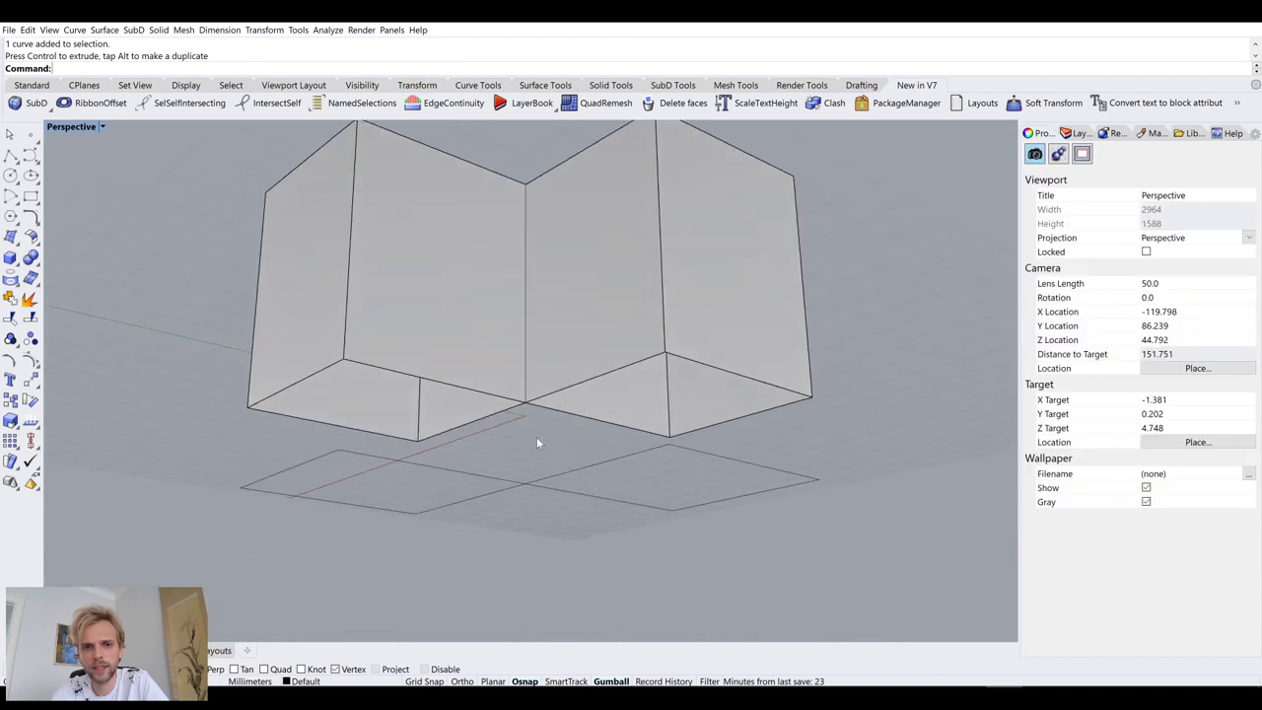
# Step: Try to create a planar surface from the closed polyline with PlanarSrf, accepting curve boolean processing
pyautogui.click(416, 469)
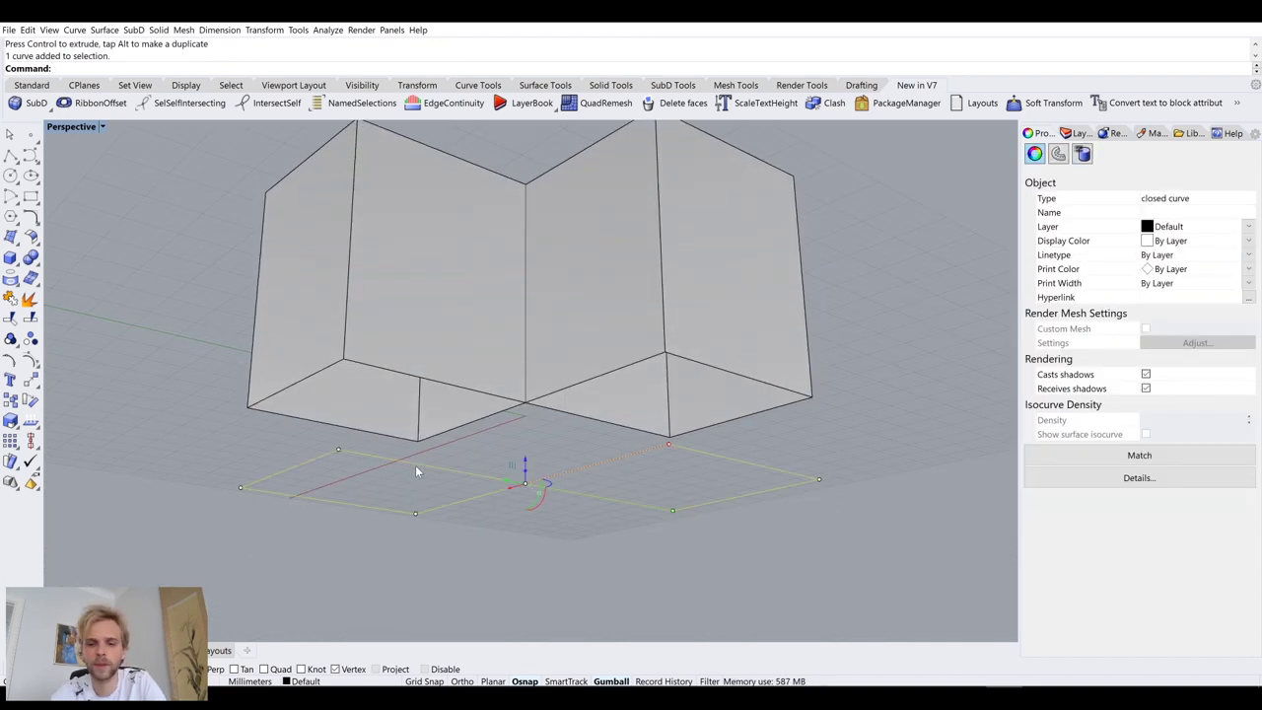
pyautogui.write('pl')
pyautogui.press('Return')
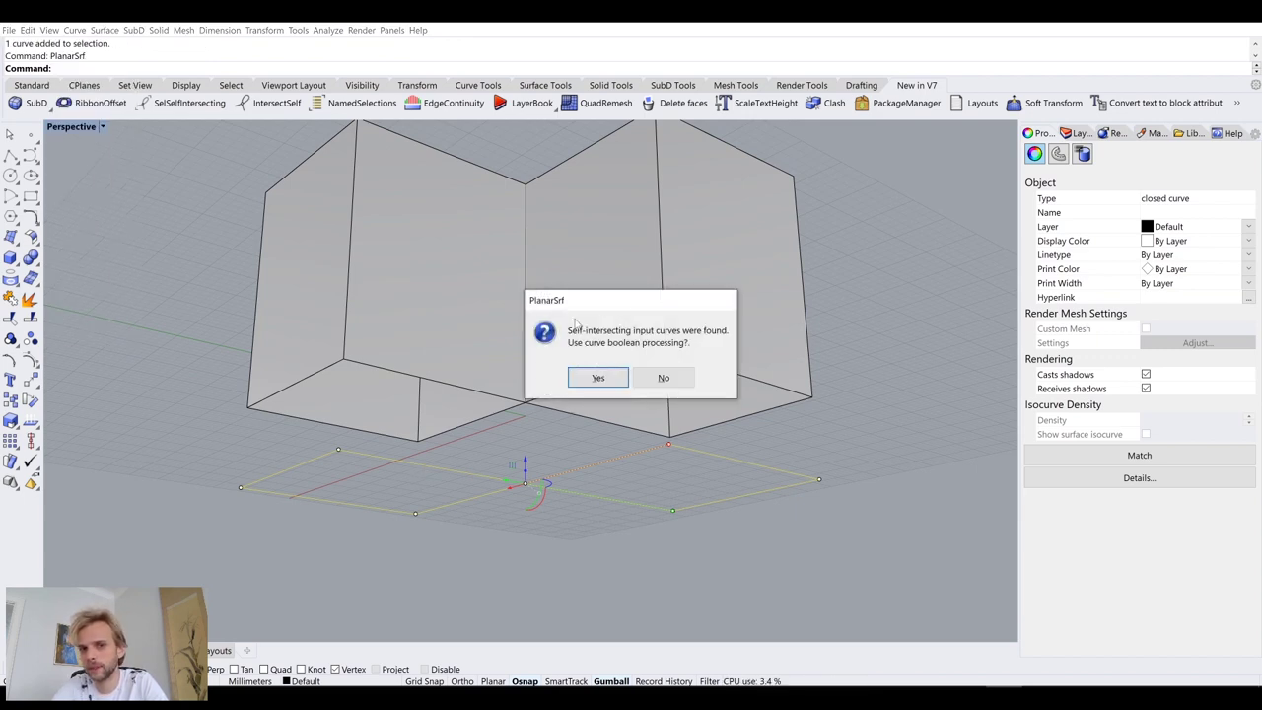
pyautogui.click(598, 378)
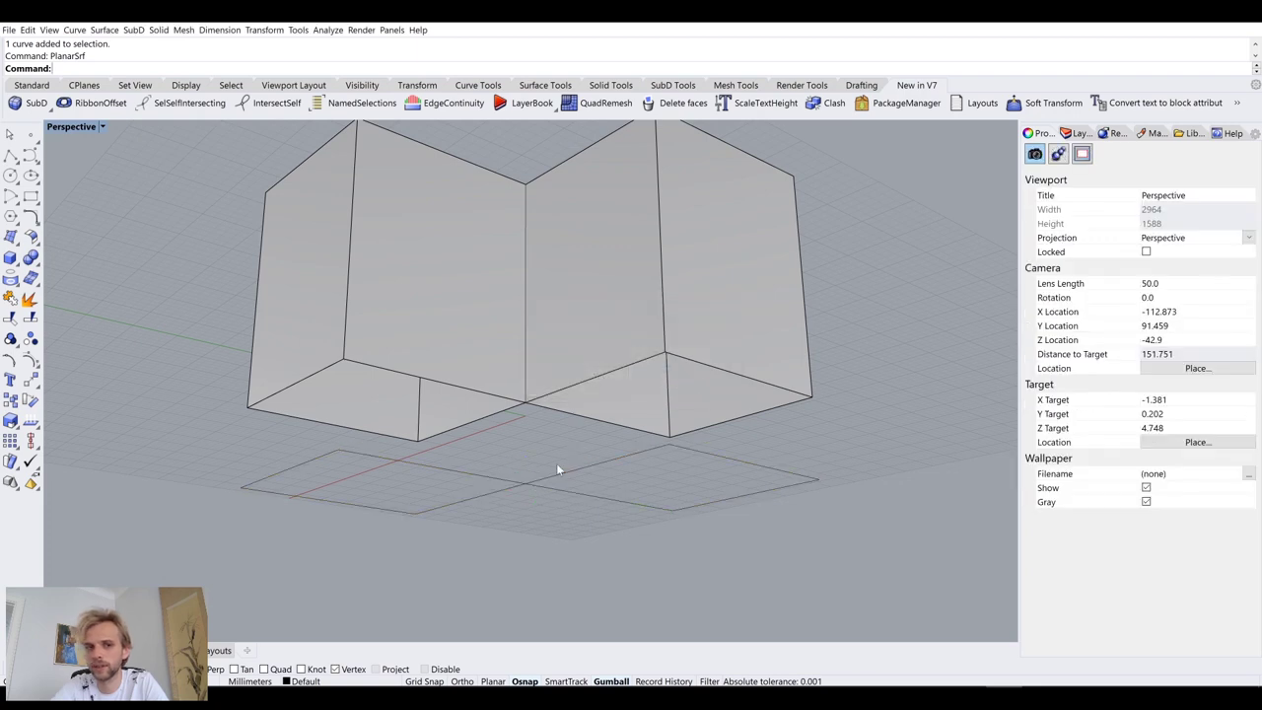
# Step: Run IntersectSelf on the closed polyline and select the point placed at the crossing
pyautogui.moveTo(555, 467); pyautogui.dragTo(521, 450, button='right')
pyautogui.scroll(2, 521, 450)
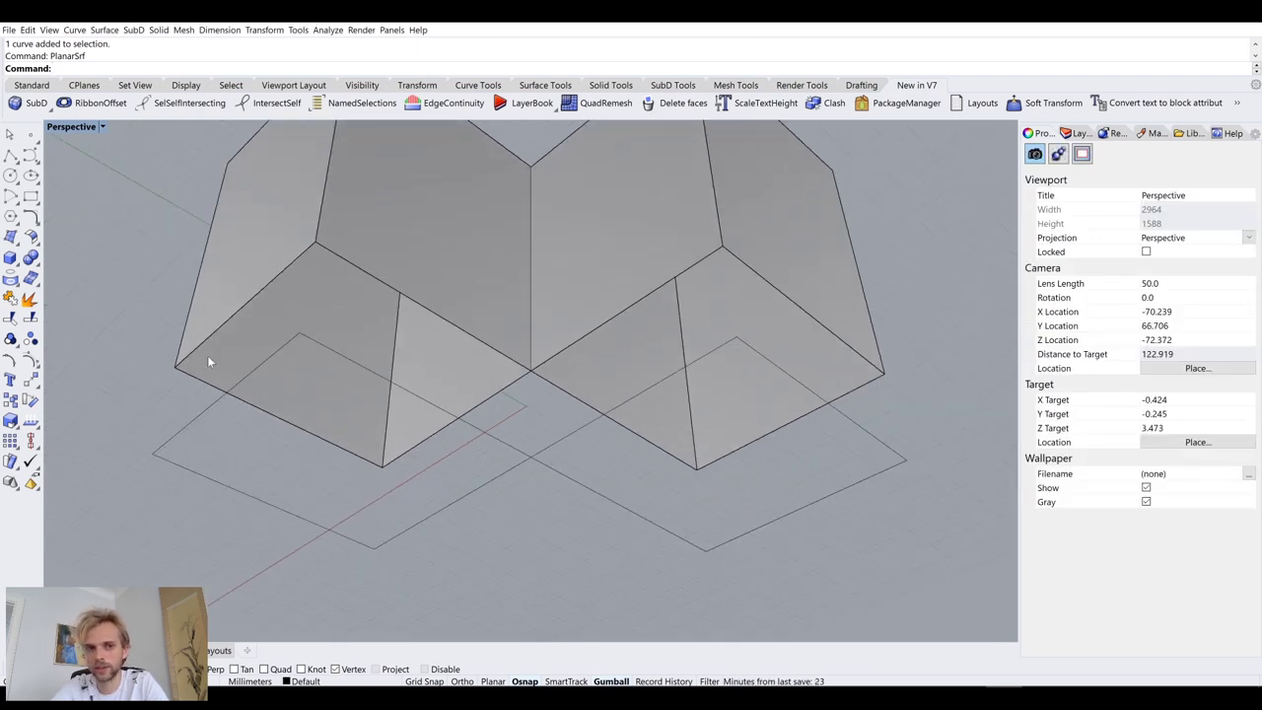
pyautogui.click(511, 447)
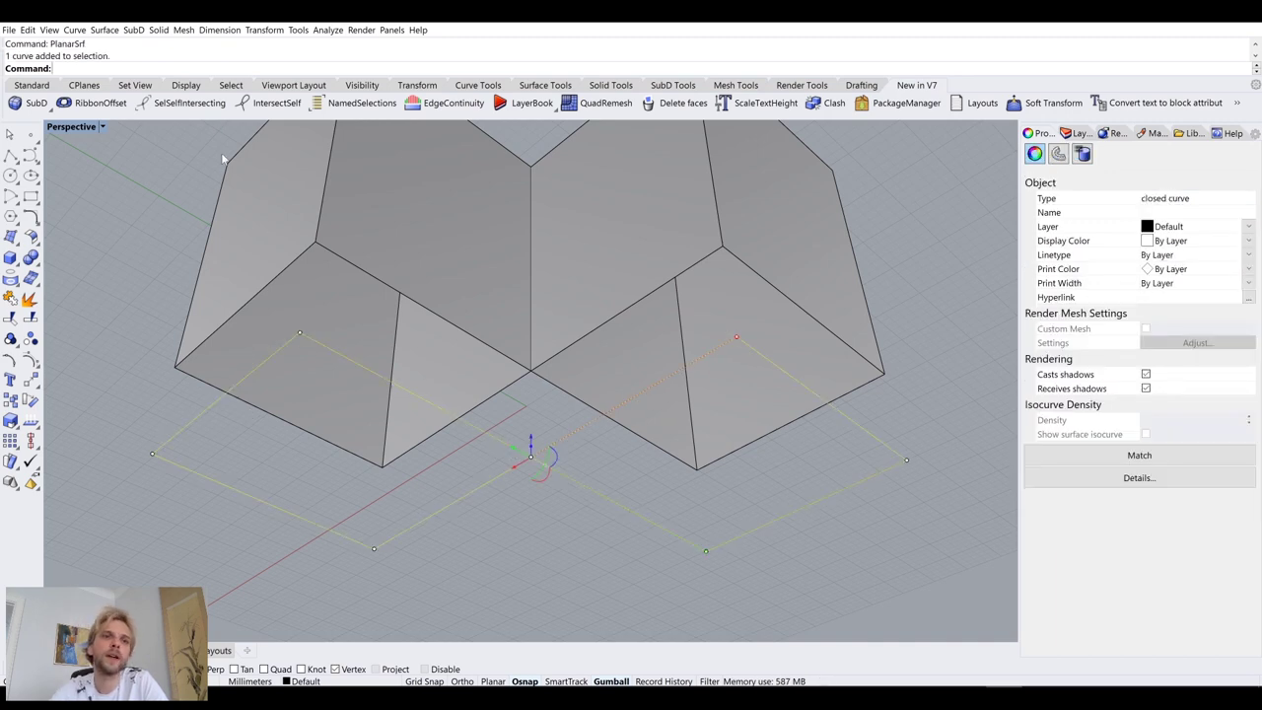
pyautogui.click(269, 105)
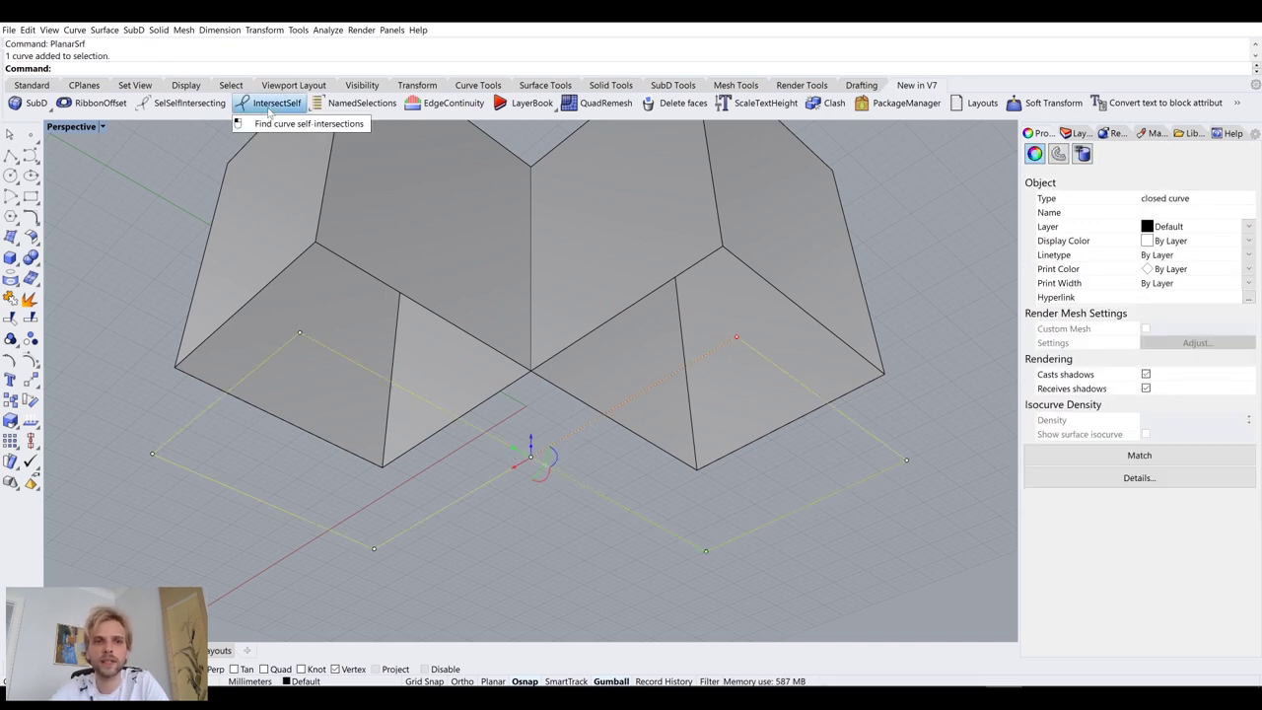
pyautogui.click(531, 456)
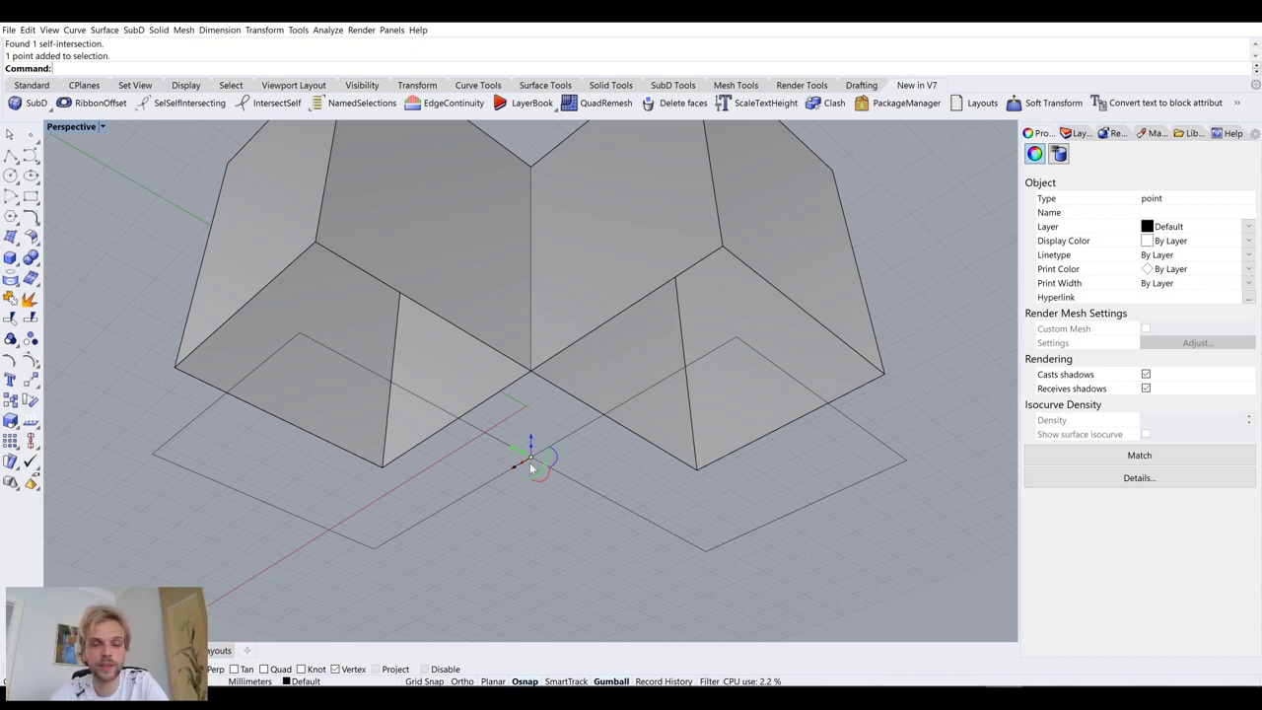
# Step: Delete the mesh, the polyline and the intersection point to empty the scene
pyautogui.click(559, 543)
pyautogui.hotkey('ctrl', 'a')
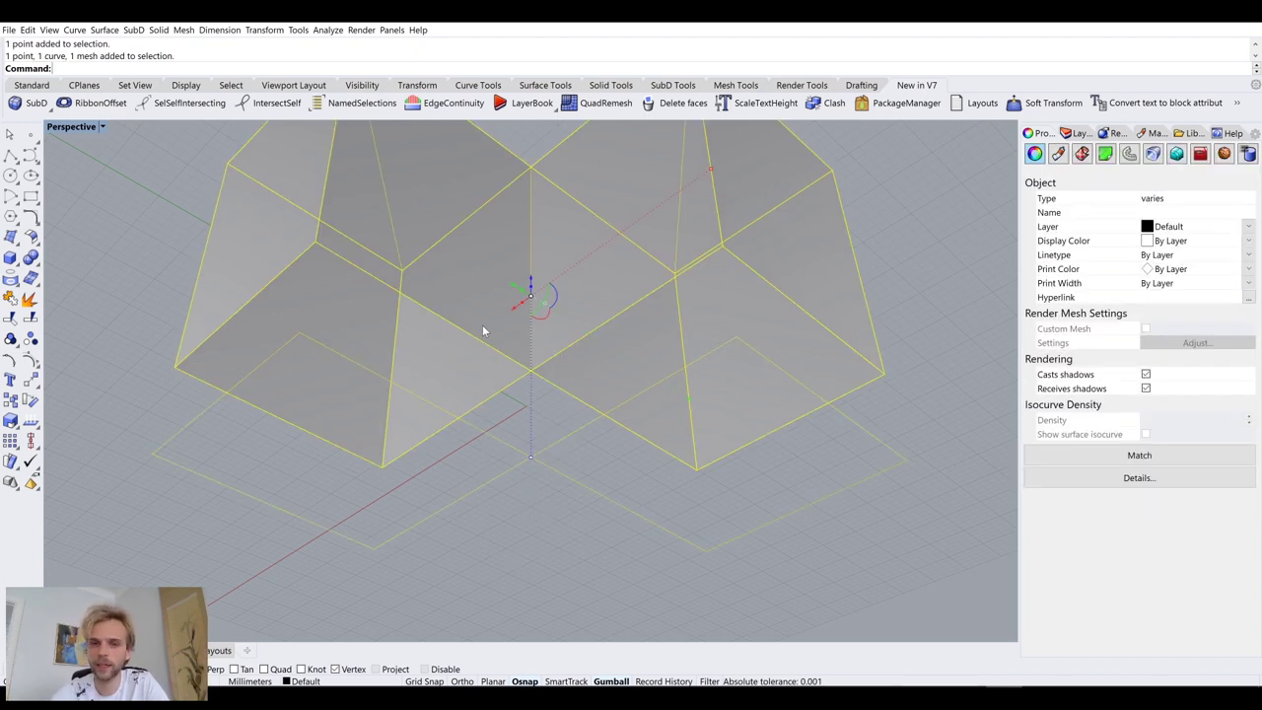
pyautogui.press('Delete')
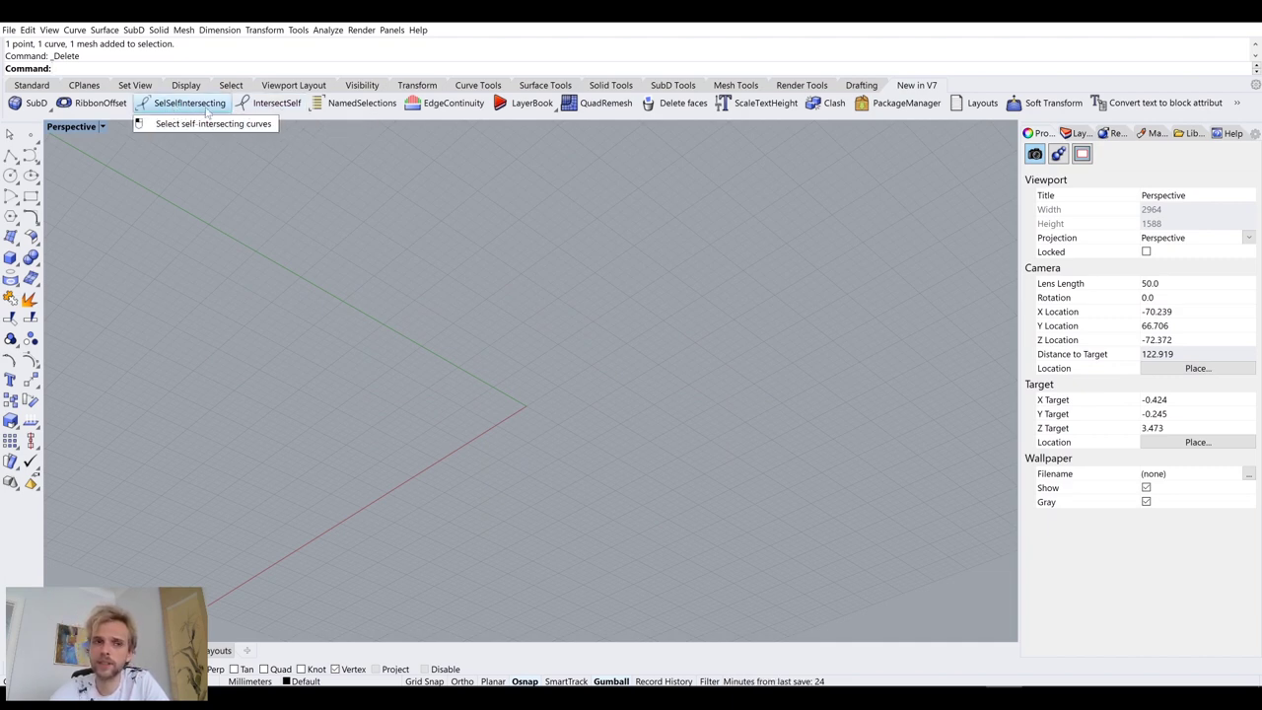
pyautogui.moveTo(542, 294); pyautogui.dragTo(519, 318, button='right')
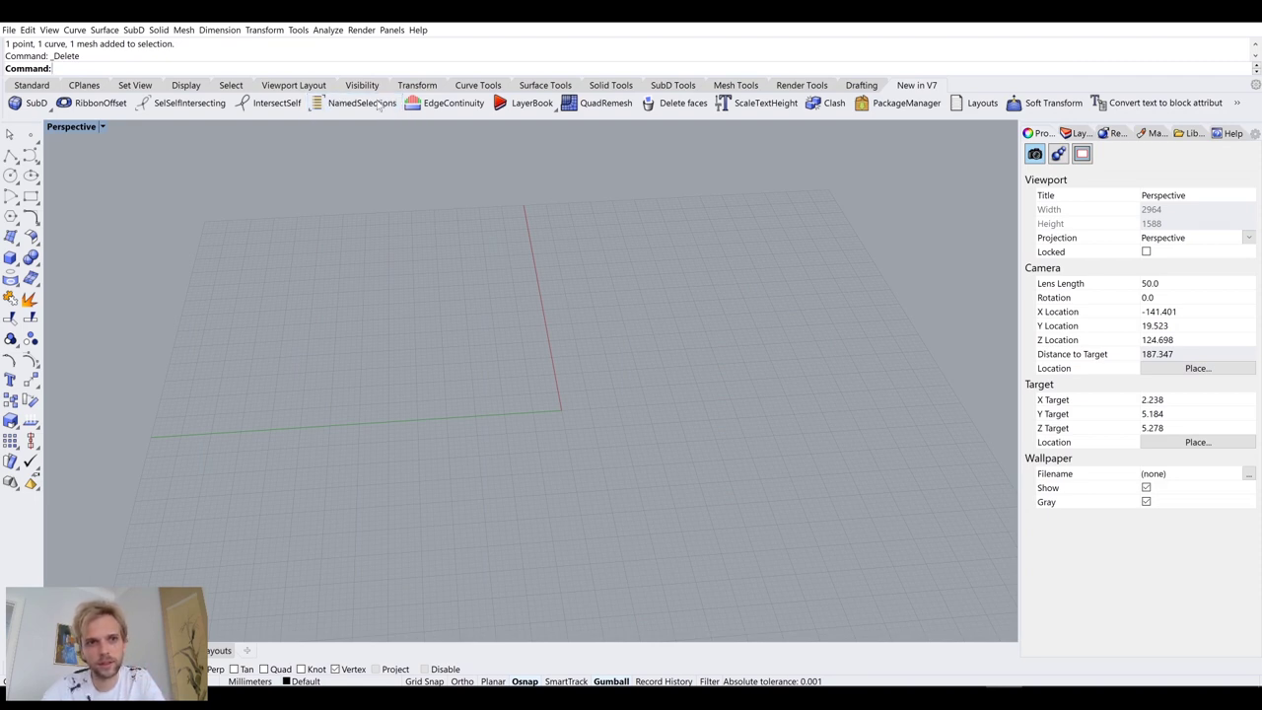
# Step: Create a corner-to-corner box near the far end of the grid, roughly as tall as it is wide
pyautogui.moveTo(498, 266); pyautogui.dragTo(434, 279, button='right')
pyautogui.scroll(-4, 463, 266)
pyautogui.click(10, 258)
pyautogui.click(412, 261)
pyautogui.click(486, 316)
pyautogui.click(466, 259)
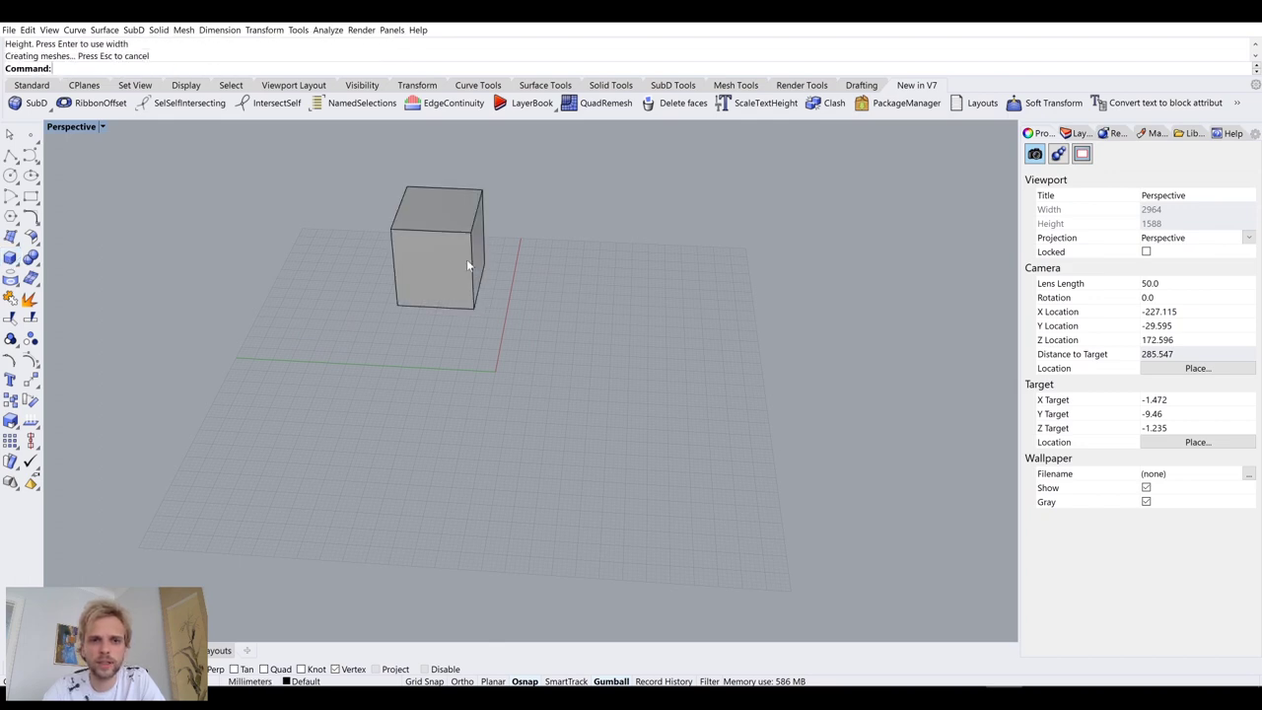
# Step: Copy the box three times sideways along the gumball axis to form a row of four boxes
pyautogui.click(466, 261)
pyautogui.moveTo(417, 253); pyautogui.dragTo(710, 249)
pyautogui.press('alt')
pyautogui.press('alt')
pyautogui.press('alt')
pyautogui.click(663, 373)
# Step: Create three spheres in a row in front of the boxes, making the middle one the largest
pyautogui.click(12, 260)
pyautogui.click(16, 265)
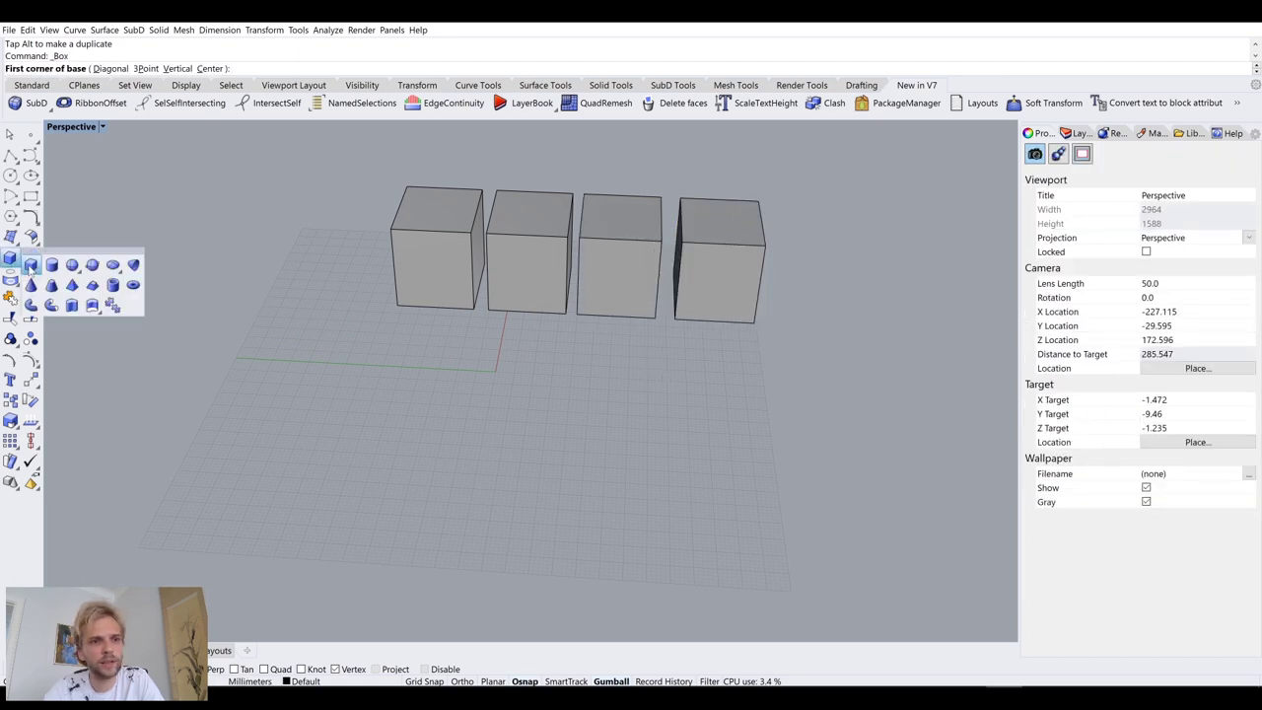
pyautogui.click(72, 265)
pyautogui.click(430, 410)
pyautogui.click(475, 411)
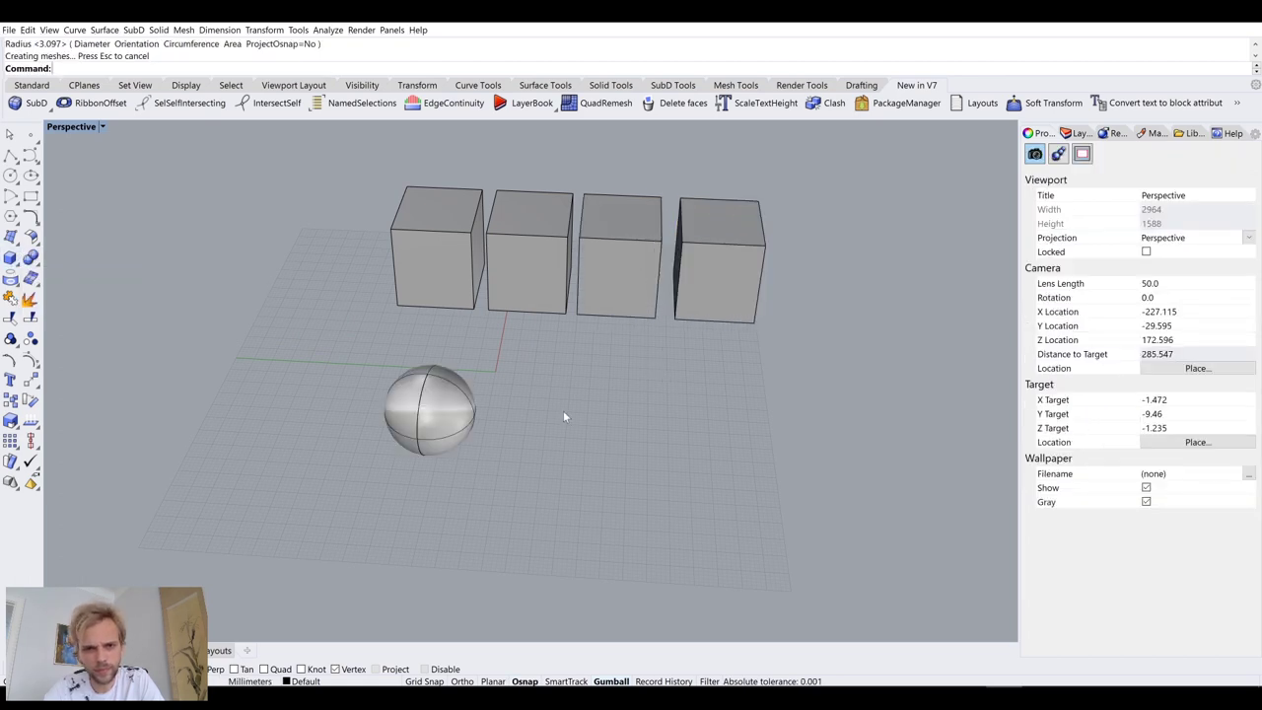
pyautogui.press('Return')
pyautogui.click(572, 410)
pyautogui.click(633, 413)
pyautogui.press('Return')
pyautogui.click(731, 412)
pyautogui.click(773, 412)
# Step: Open Named Selections, enlarge its window and move it clear of the boxes and spheres
pyautogui.moveTo(679, 373); pyautogui.dragTo(474, 345, button='right')
pyautogui.click(355, 102)
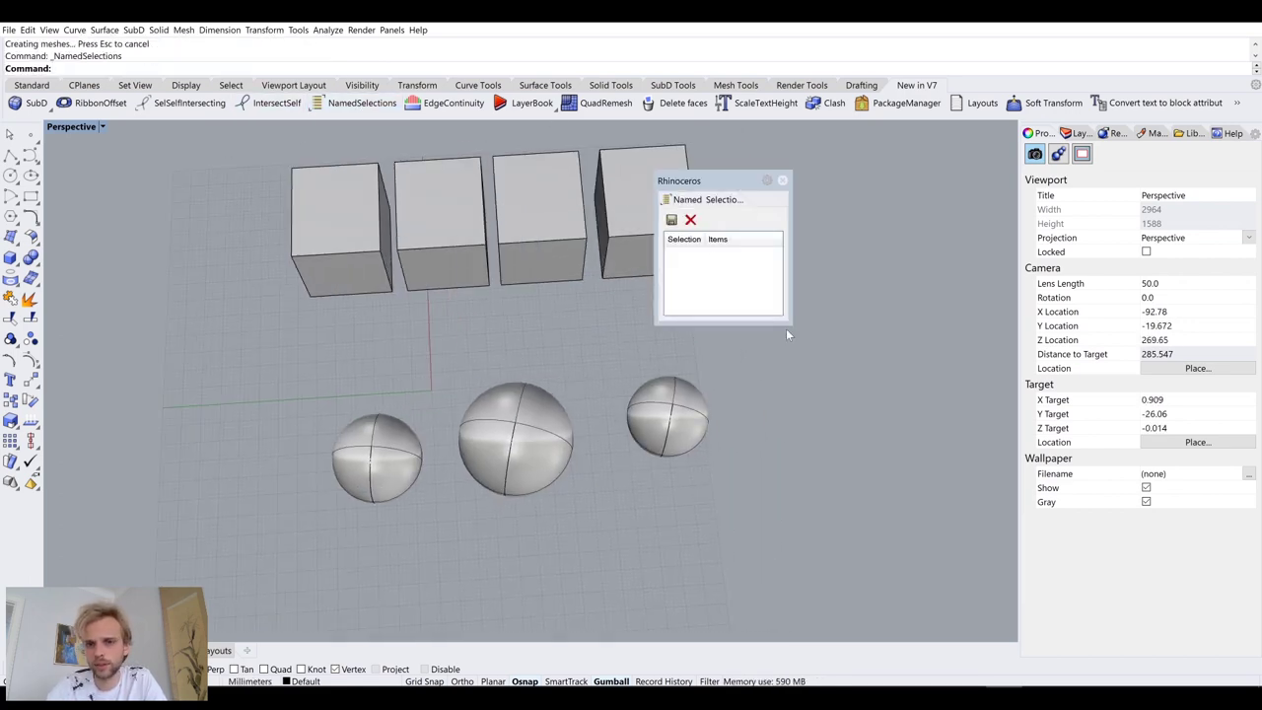
pyautogui.moveTo(874, 419); pyautogui.dragTo(931, 477)
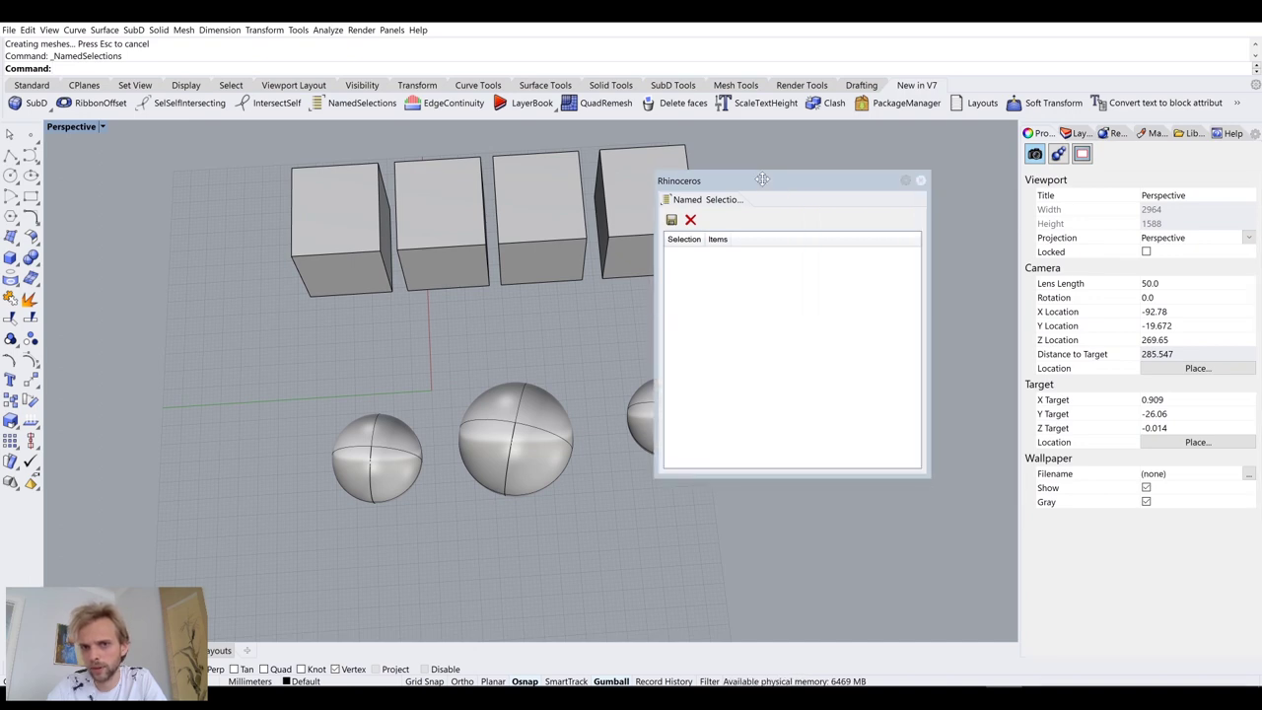
pyautogui.moveTo(761, 179); pyautogui.dragTo(852, 159)
pyautogui.keyDown('shift'); pyautogui.moveTo(522, 277); pyautogui.dragTo(489, 275, button='right'); pyautogui.keyUp('shift')
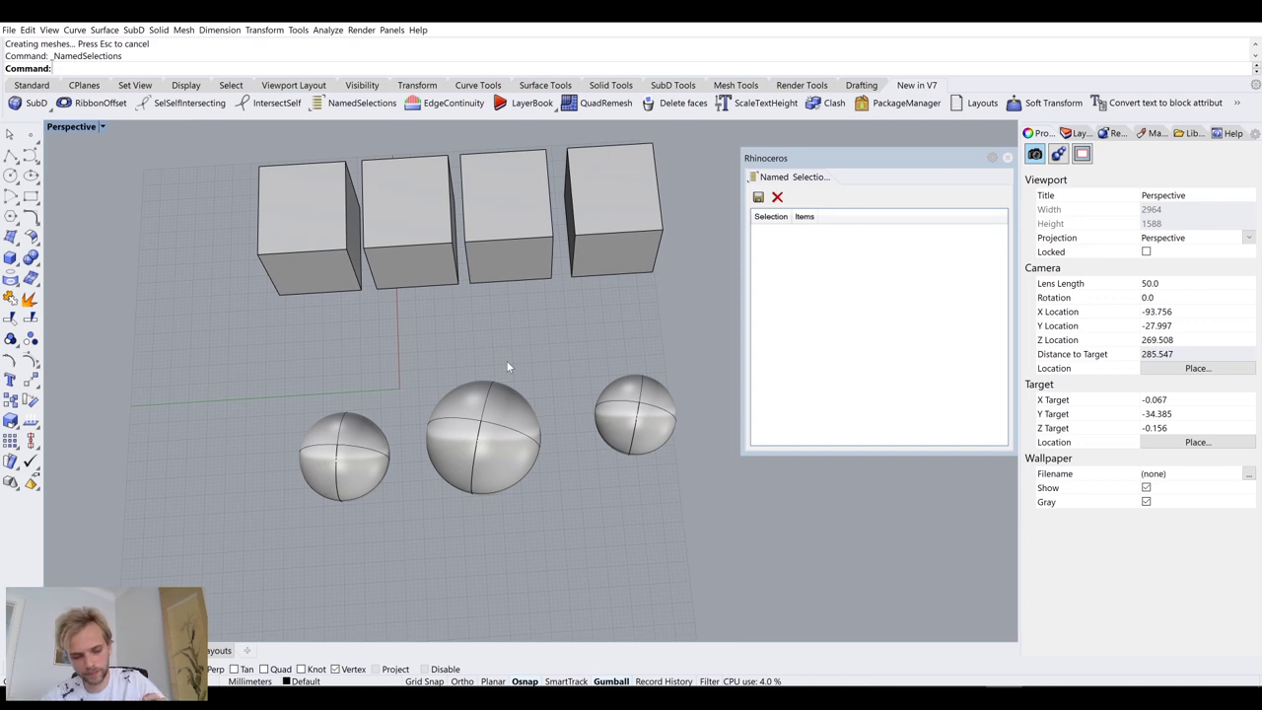
# Step: Select all three spheres, save them as the named selection MySpheres, and deselect them
pyautogui.moveTo(677, 537); pyautogui.dragTo(203, 387)
pyautogui.click(758, 197)
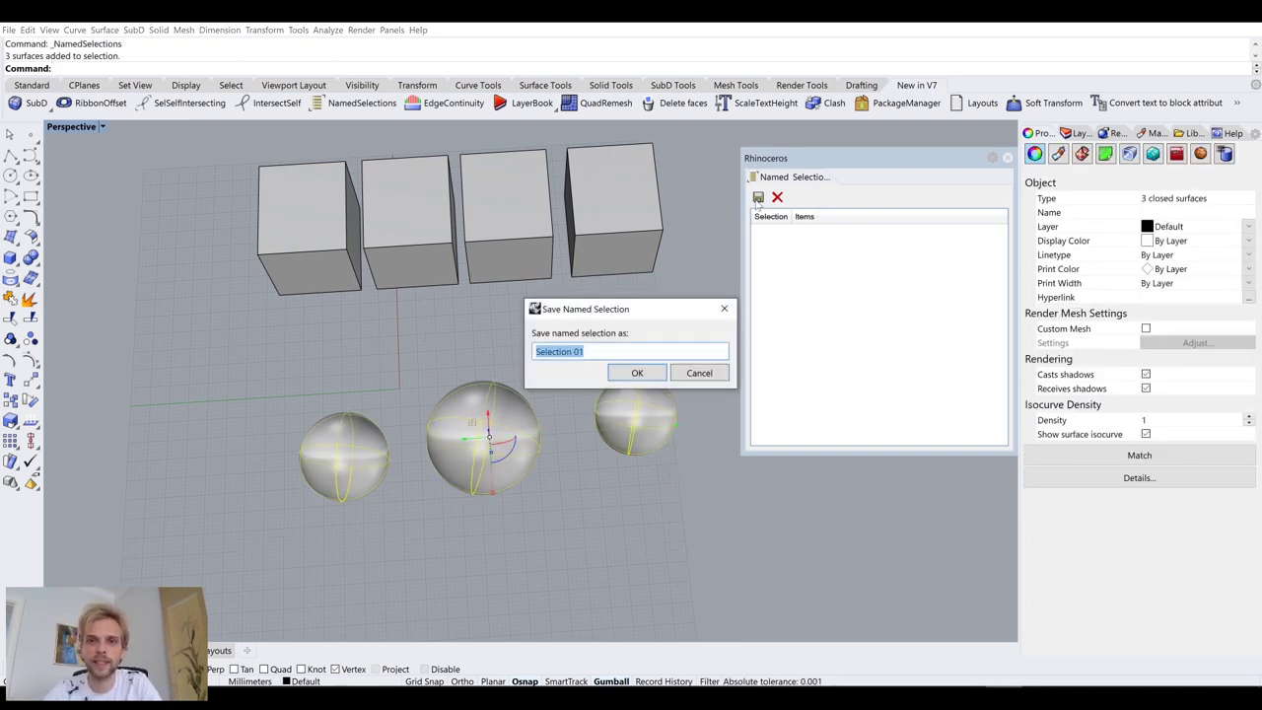
pyautogui.write('C')
pyautogui.press('BackSpace')
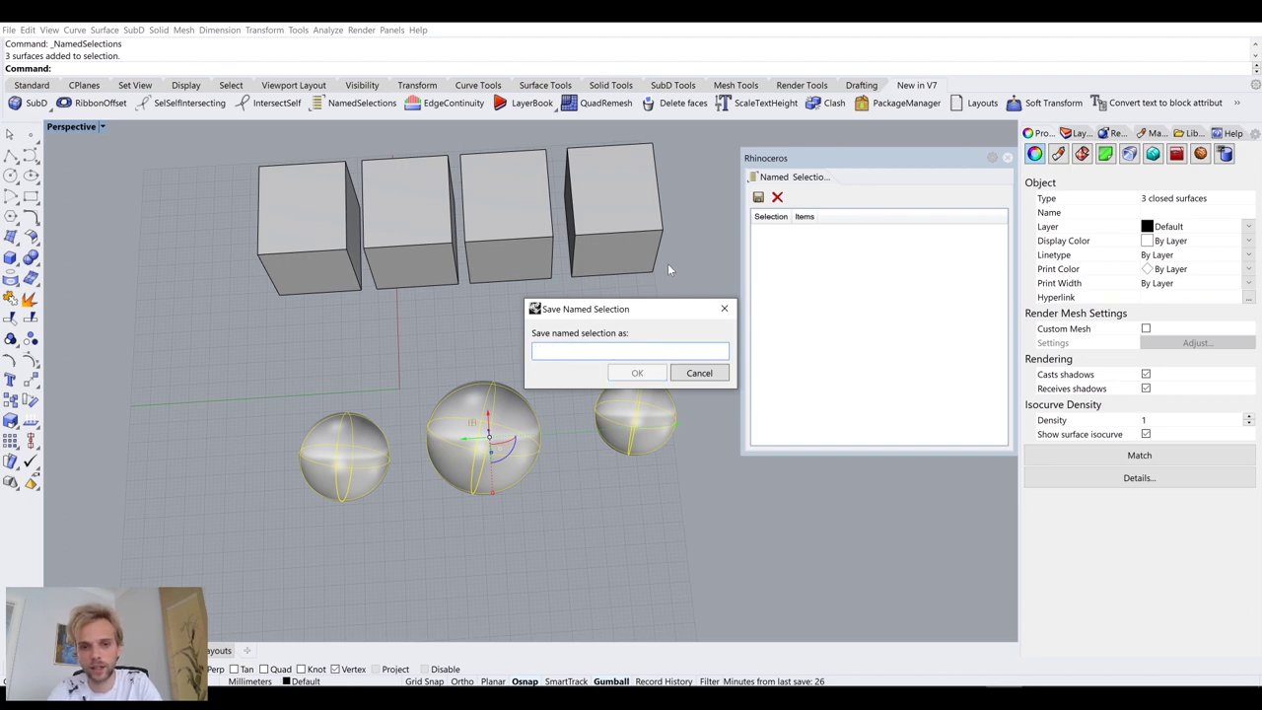
pyautogui.write('MySphe')
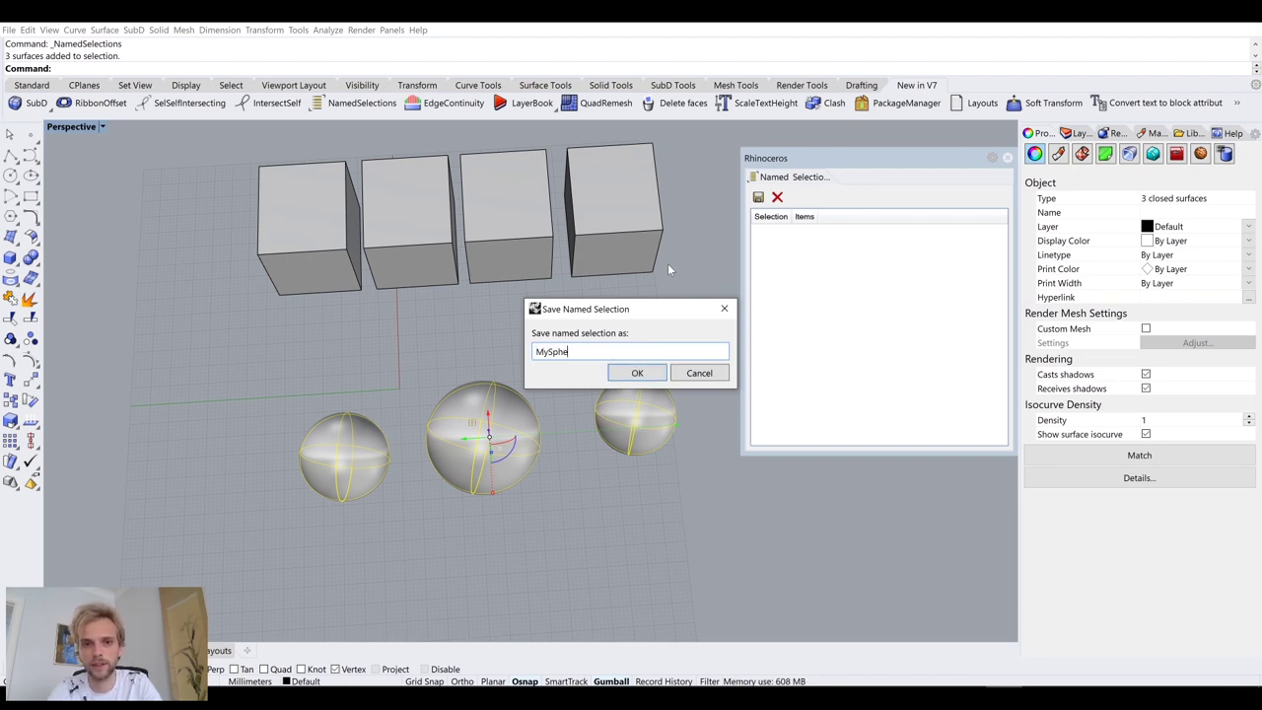
pyautogui.write('res')
pyautogui.press('Return')
pyautogui.click(623, 278)
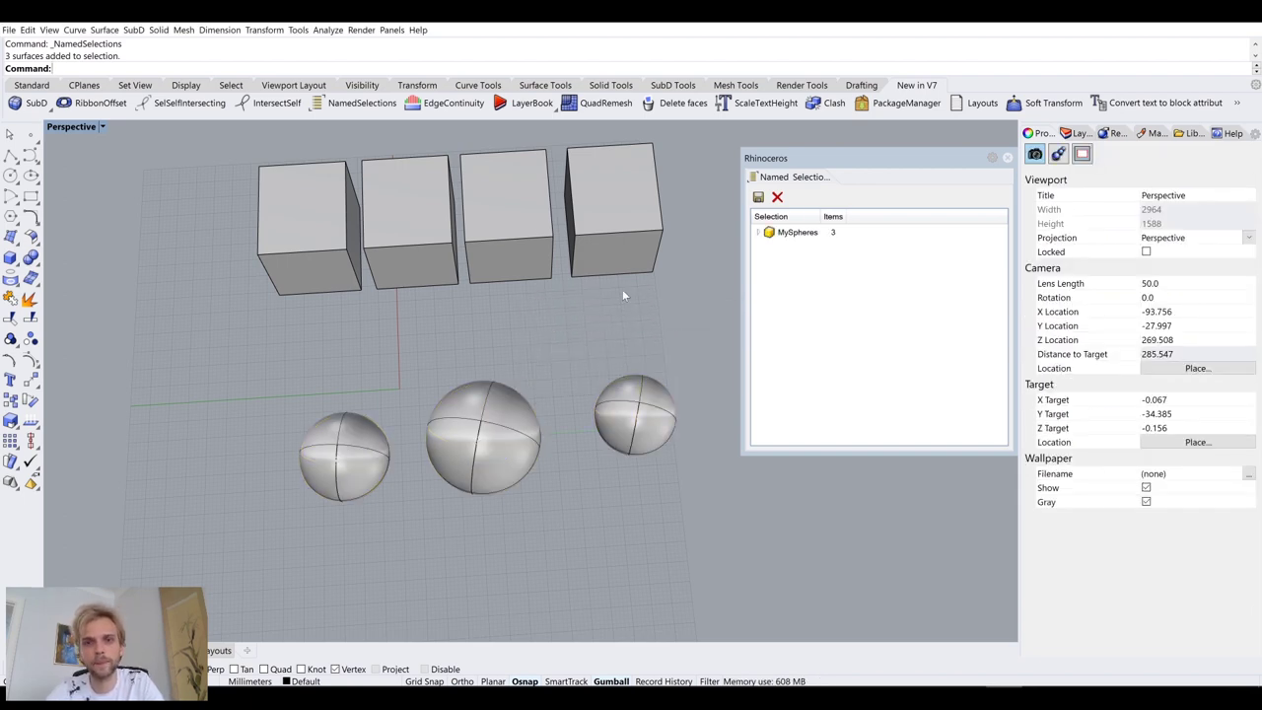
# Step: Select all four boxes and save them as the named selection MyBoxes
pyautogui.moveTo(623, 279); pyautogui.dragTo(618, 347, button='right')
pyautogui.moveTo(685, 417); pyautogui.dragTo(176, 172)
pyautogui.click(789, 274)
pyautogui.moveTo(711, 387); pyautogui.dragTo(241, 212)
pyautogui.click(759, 198)
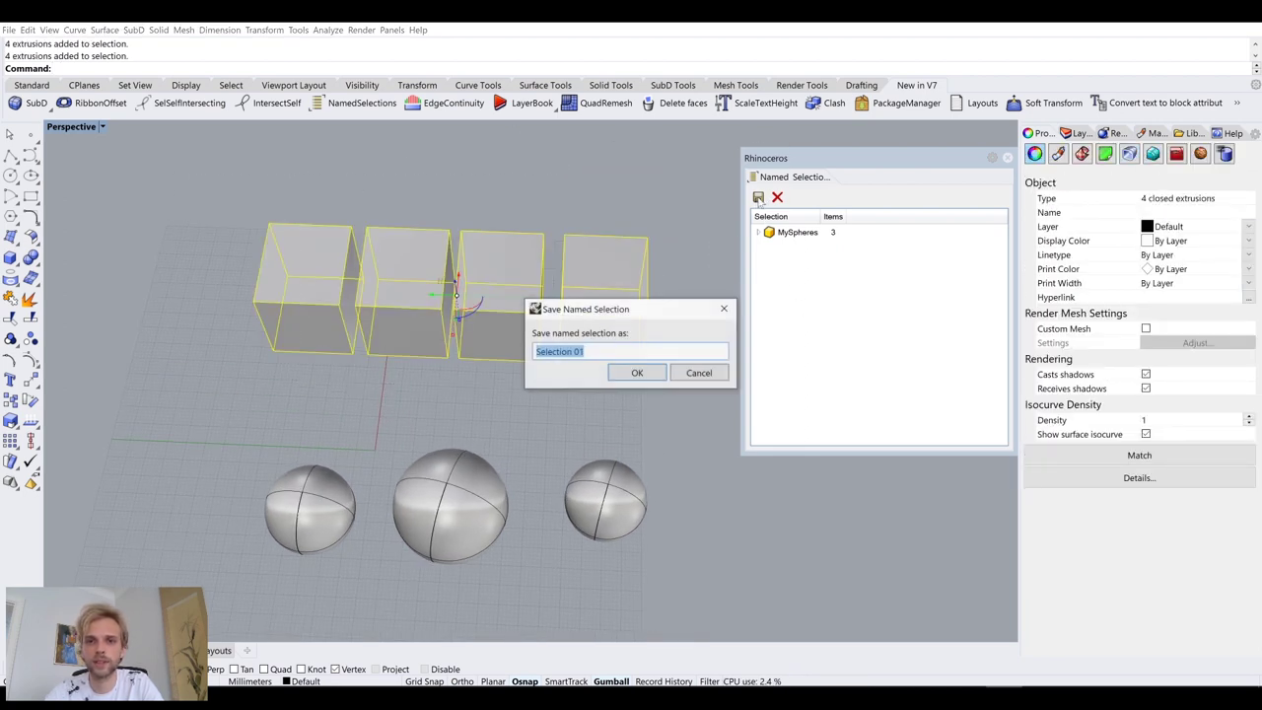
pyautogui.write('MyB')
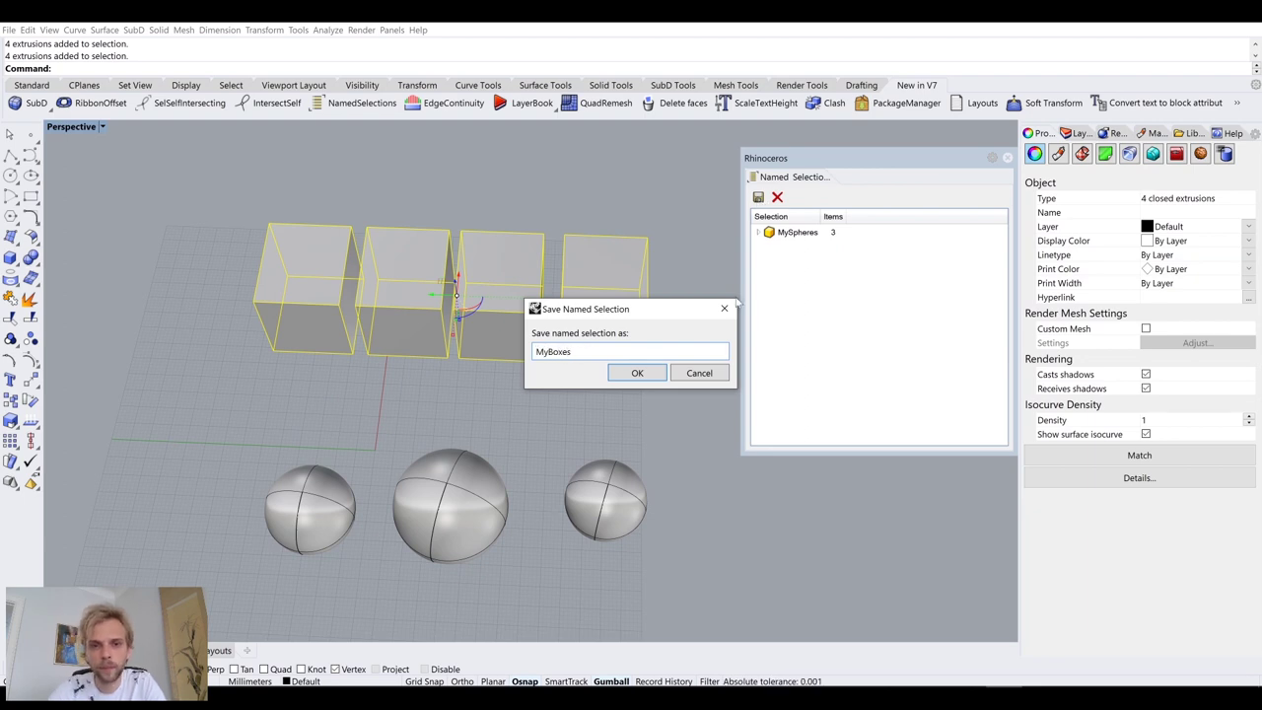
pyautogui.write('oxes')
pyautogui.click(637, 373)
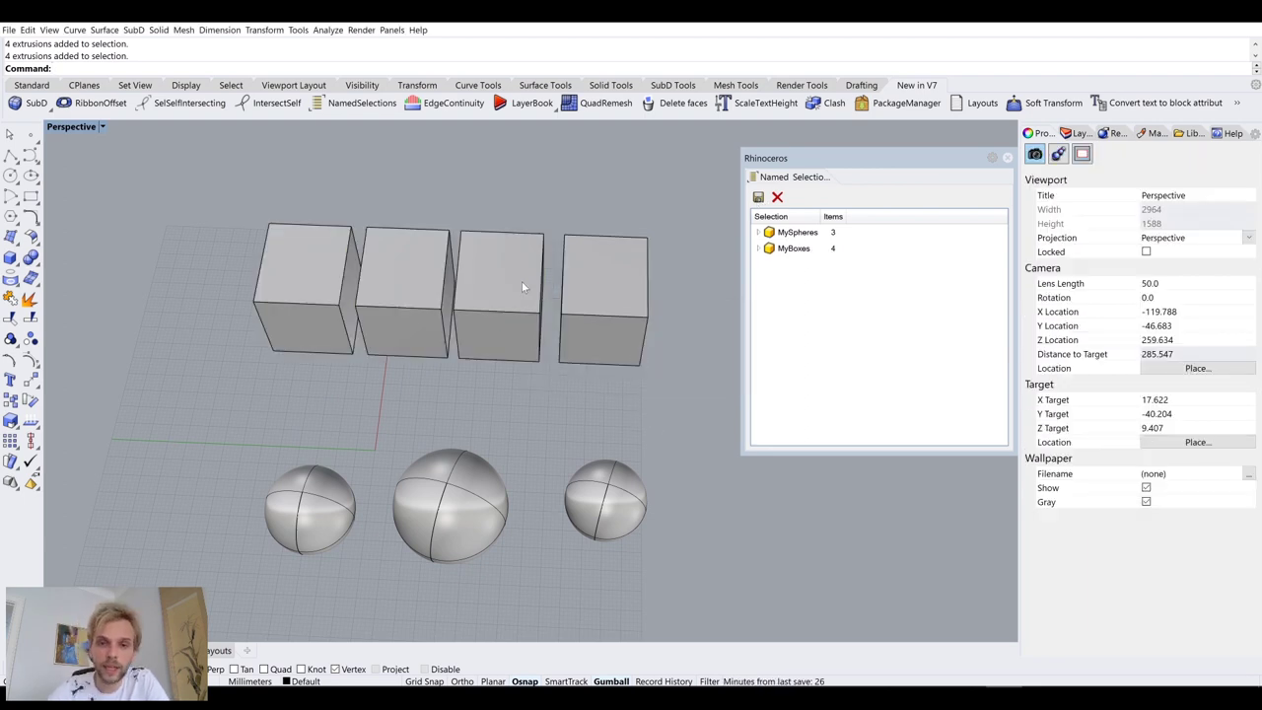
# Step: Recall the MySpheres named selection, followed by MyBoxes
pyautogui.click(798, 233)
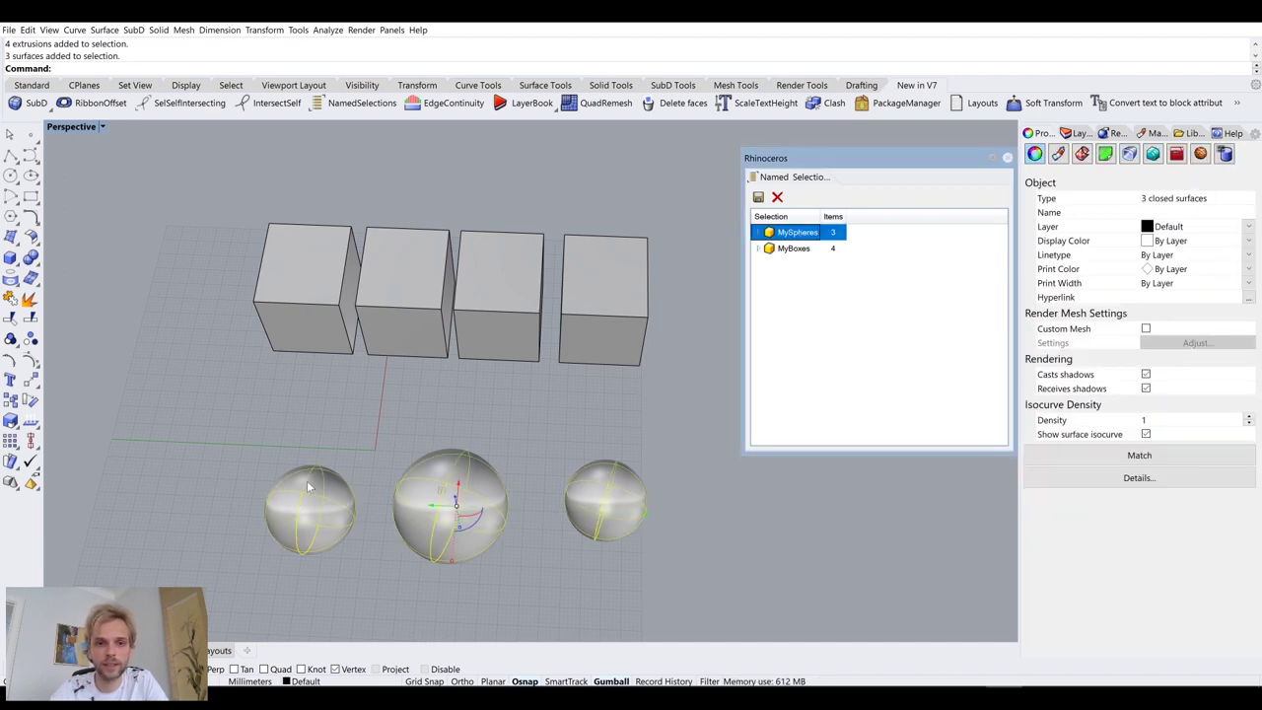
pyautogui.click(793, 249)
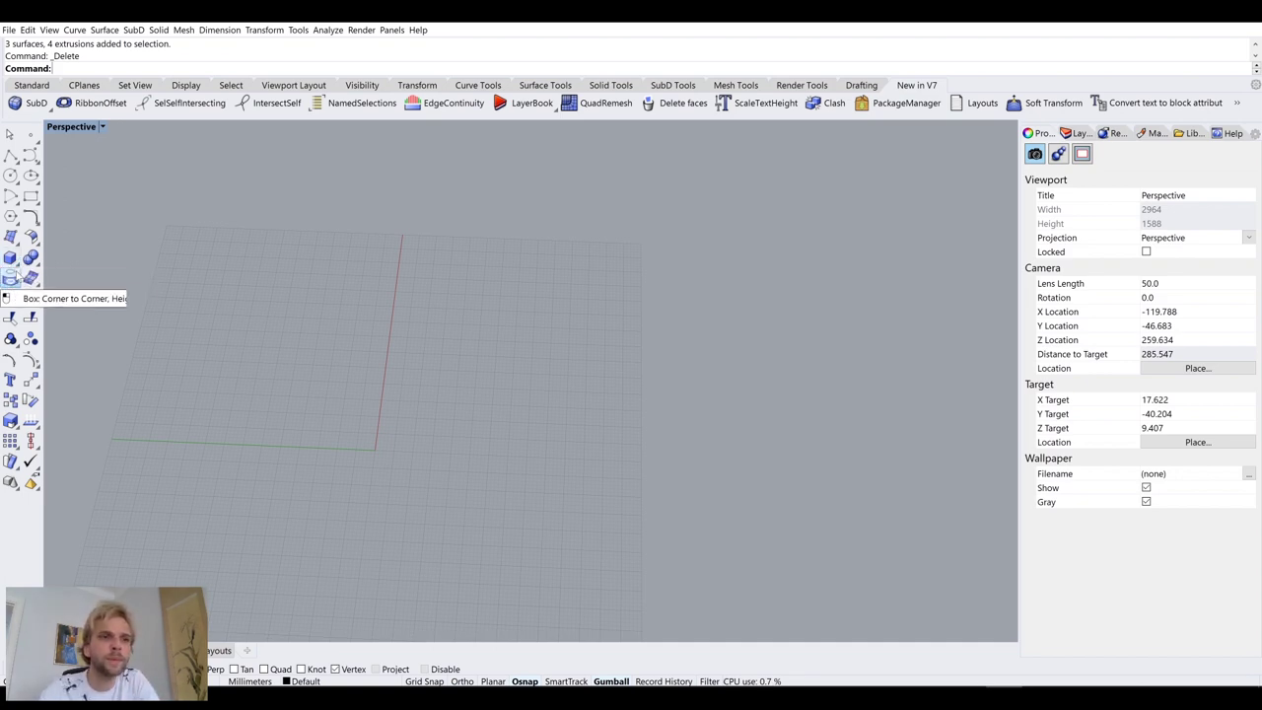
# Step: Draw a solid box on the construction plane from two opposite base corners and a height
pyautogui.click(10, 258)
pyautogui.click(478, 372)
pyautogui.click(347, 470)
pyautogui.click(372, 395)
pyautogui.moveTo(371, 395); pyautogui.dragTo(340, 424, button='right')
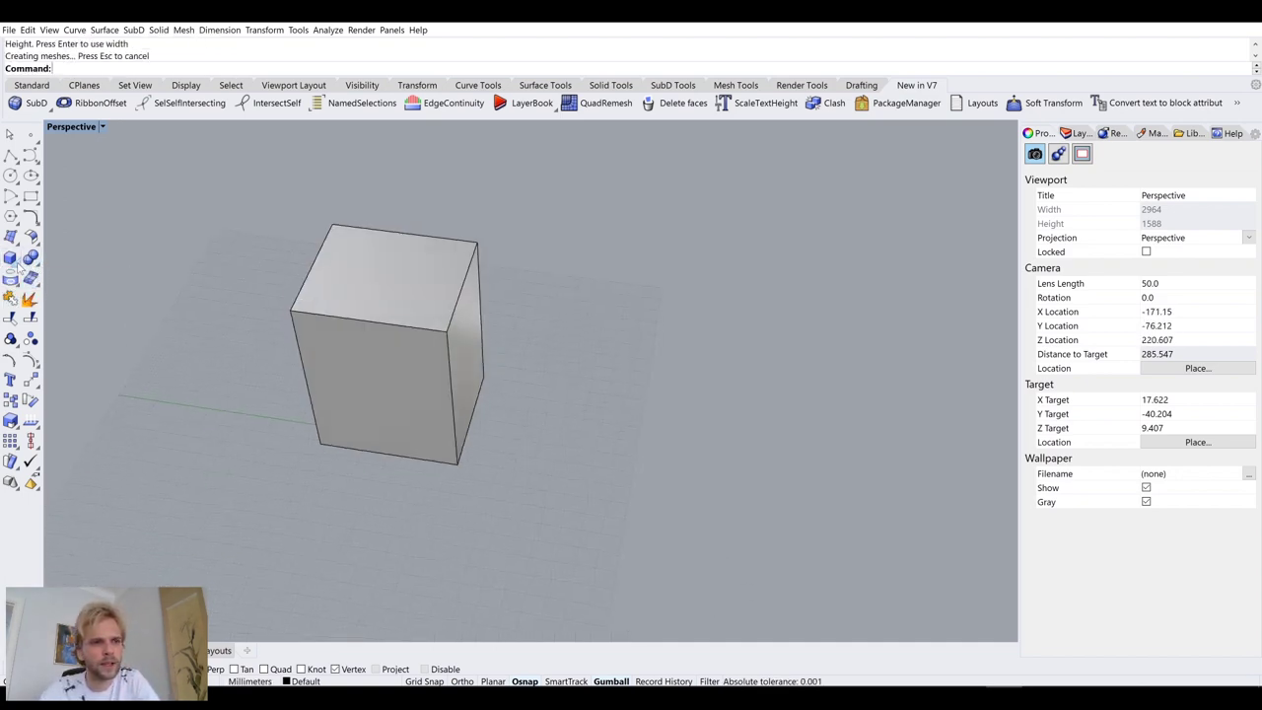
# Step: Add two solid spheres about 21.4 mm in radius, one centred on an upper corner of the box and one on a lower corner
pyautogui.click(15, 264)
pyautogui.click(65, 266)
pyautogui.click(287, 309)
pyautogui.click(279, 377)
pyautogui.rightClick(468, 291)
pyautogui.moveTo(397, 248); pyautogui.dragTo(425, 357, button='right')
pyautogui.click(477, 443)
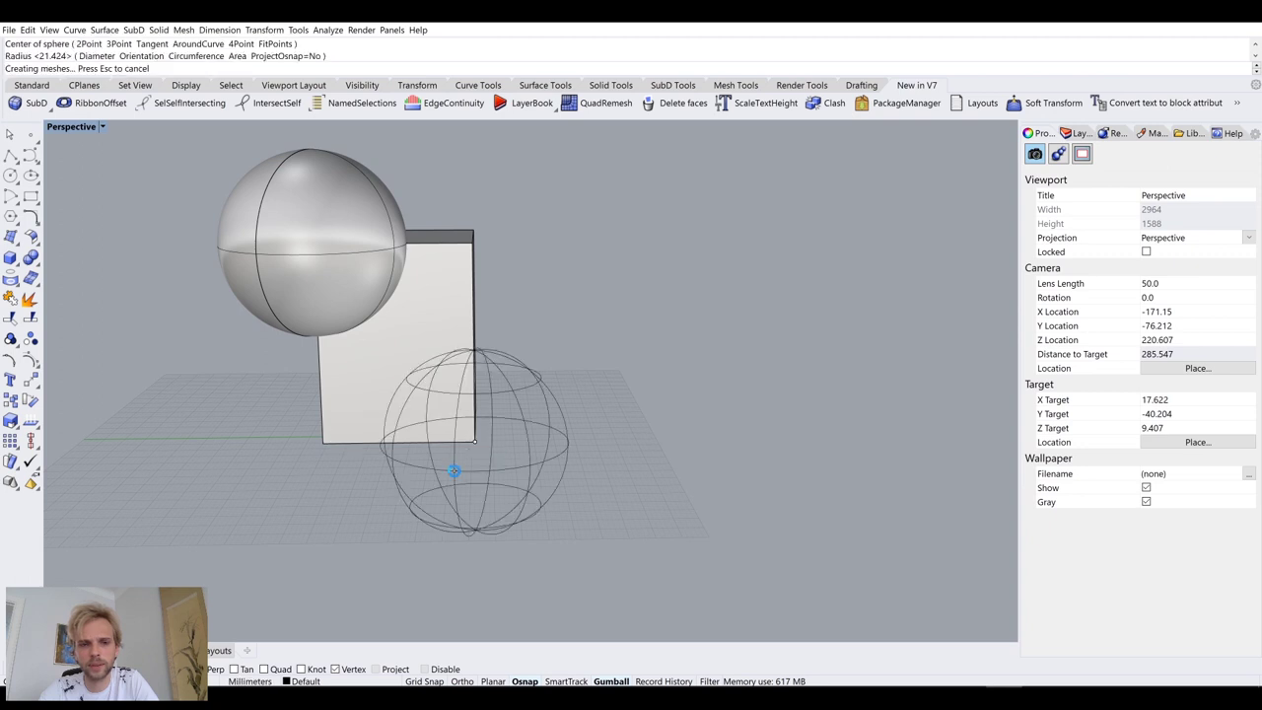
pyautogui.click(457, 477)
pyautogui.moveTo(456, 476); pyautogui.dragTo(442, 442, button='right')
# Step: Add a vertical solid cylinder centred on a free upper corner of the box, extending down past the box's side
pyautogui.click(10, 258)
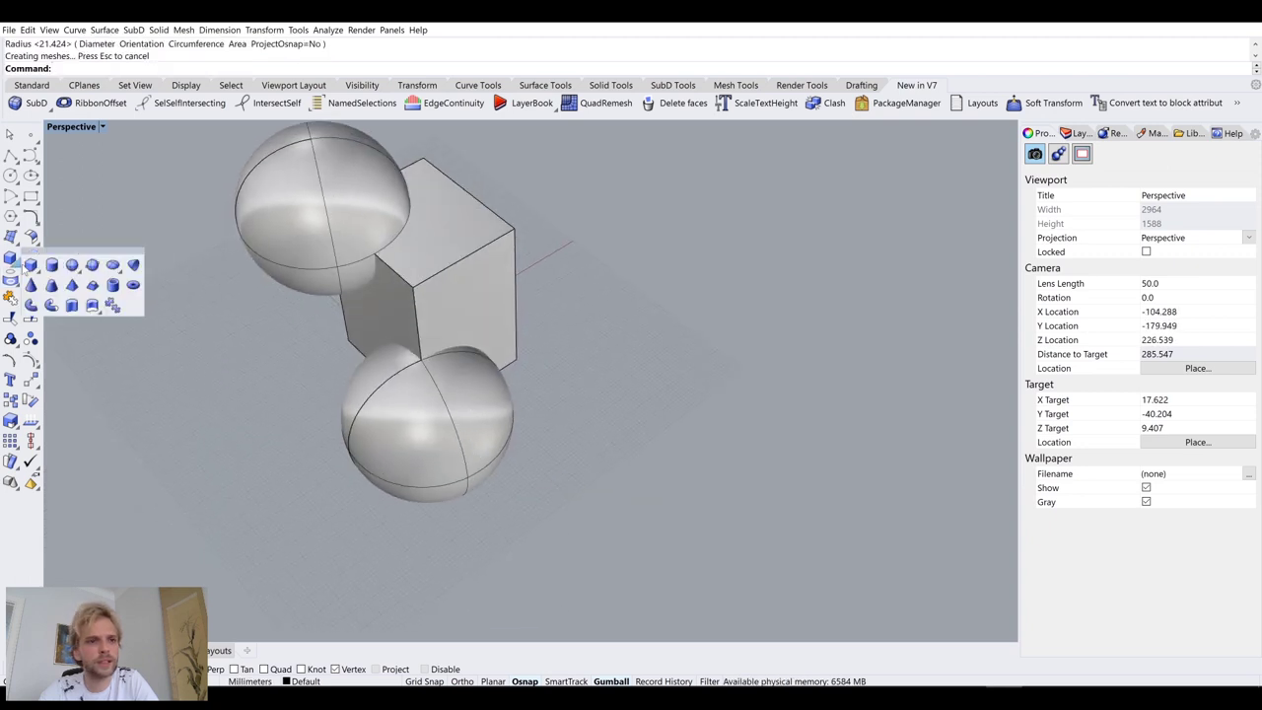
pyautogui.click(55, 266)
pyautogui.click(514, 230)
pyautogui.click(554, 259)
pyautogui.click(550, 437)
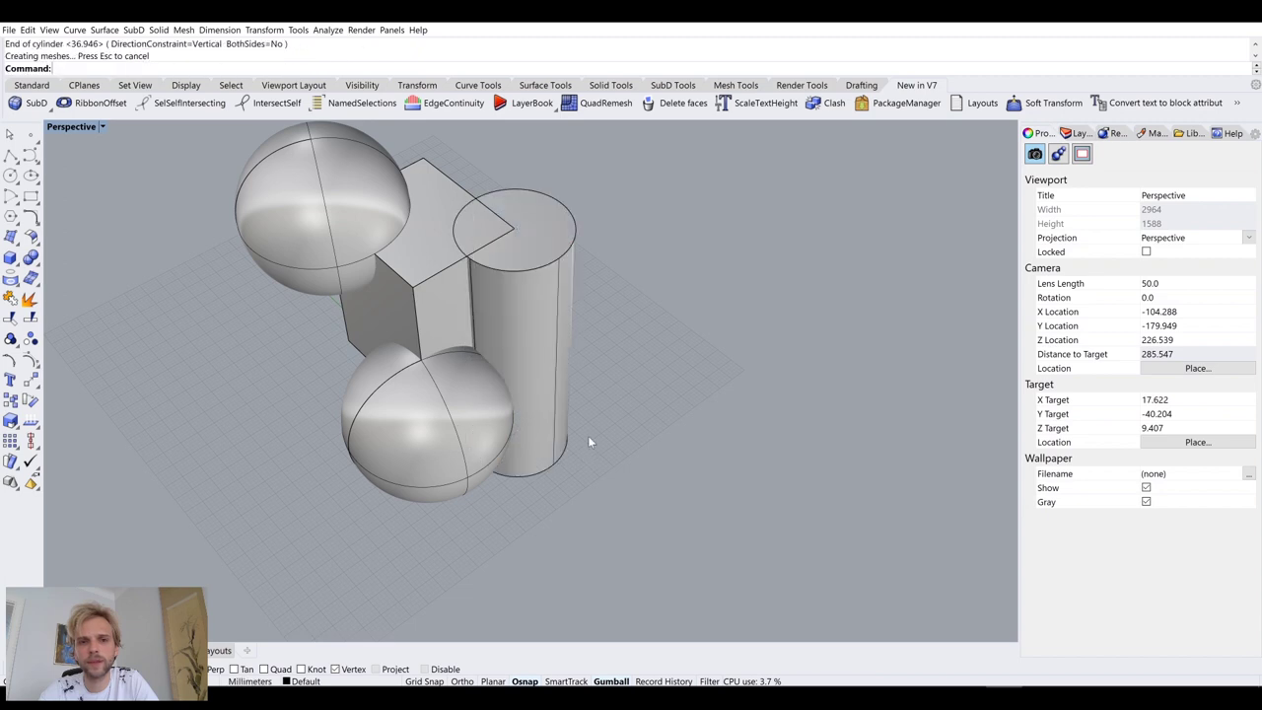
pyautogui.moveTo(590, 428); pyautogui.dragTo(570, 377, button='right')
# Step: Raise the cylinder so that it projects above the box's top face, and deselect it
pyautogui.click(553, 371)
pyautogui.moveTo(521, 343); pyautogui.dragTo(520, 293)
pyautogui.click(593, 363)
pyautogui.moveTo(590, 367); pyautogui.dragTo(611, 432, button='right')
# Step: Subtract the upper sphere from the box with BooleanDifference
pyautogui.click(422, 307)
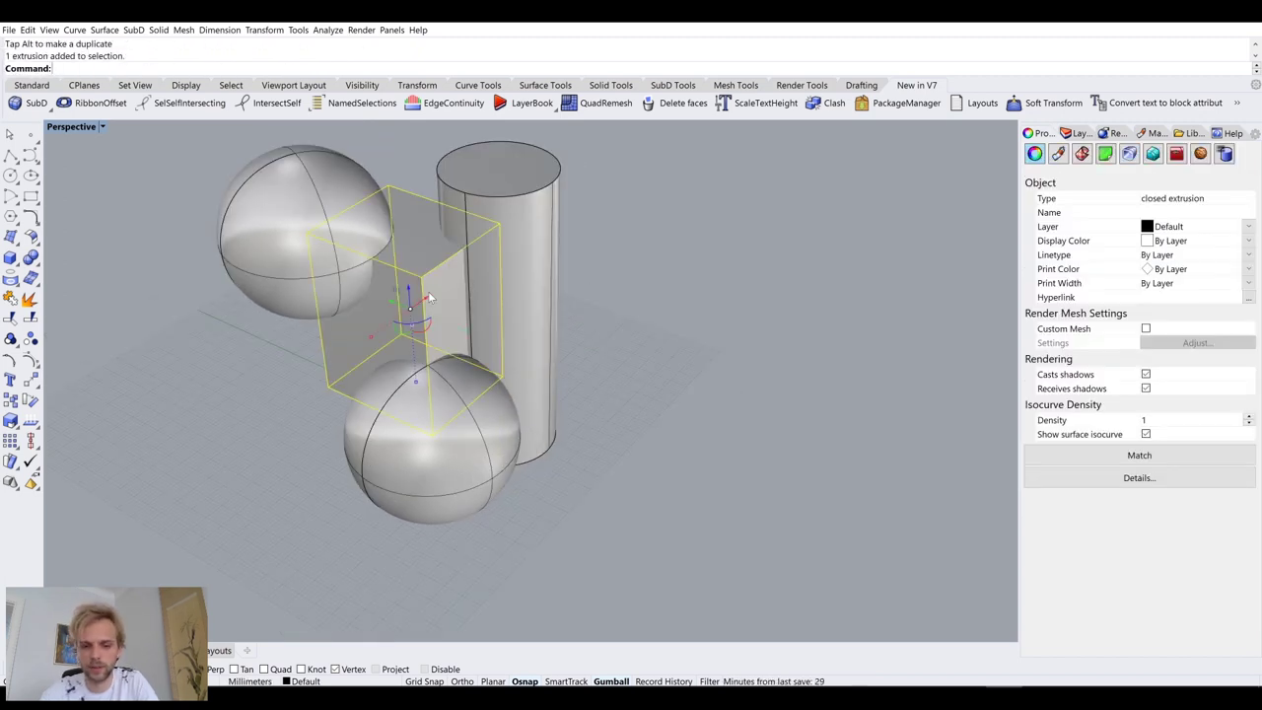
pyautogui.write('BooleanDifference')
pyautogui.press('Return')
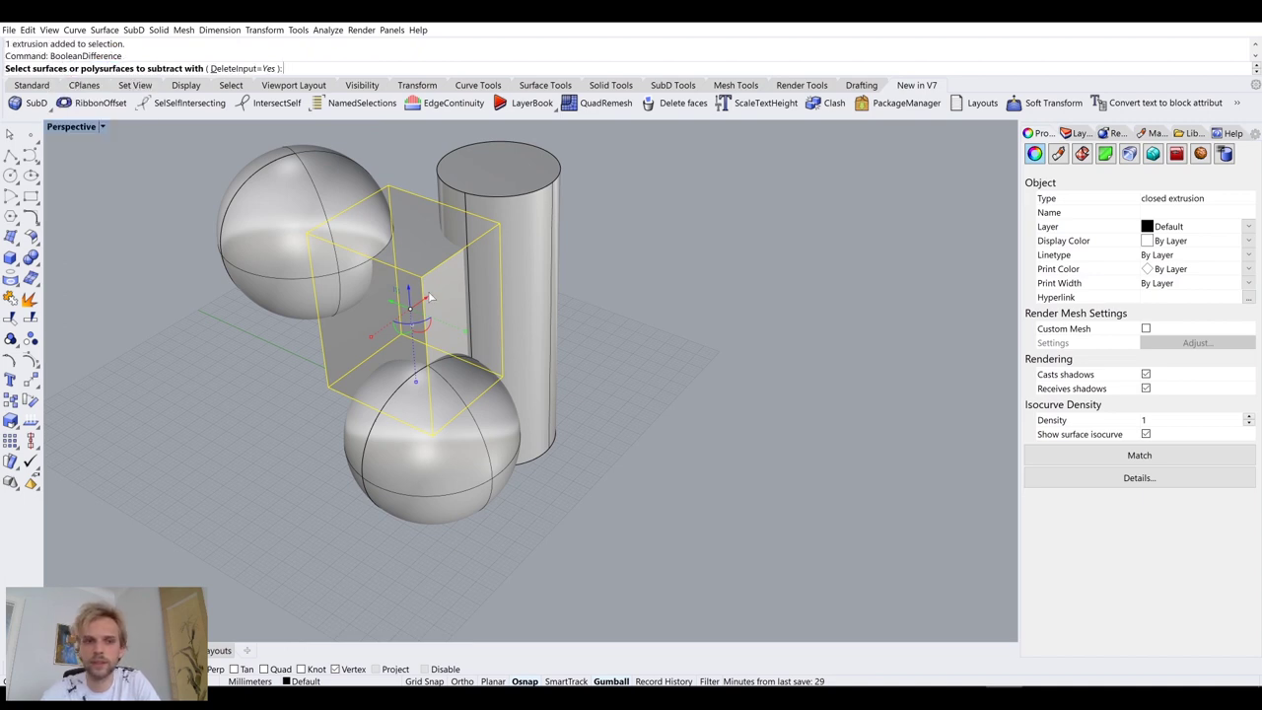
pyautogui.click(250, 252)
pyautogui.press('Return')
pyautogui.click(250, 253)
pyautogui.moveTo(366, 305); pyautogui.dragTo(405, 372, button='right')
# Step: Join the notched box, the cylinder and the lower sphere into one solid with BooleanUnion
pyautogui.click(424, 401)
pyautogui.keyDown('shift'); pyautogui.click(528, 426); pyautogui.keyUp('shift')
pyautogui.keyDown('shift'); pyautogui.click(505, 504); pyautogui.keyUp('shift')
pyautogui.write('Boo')
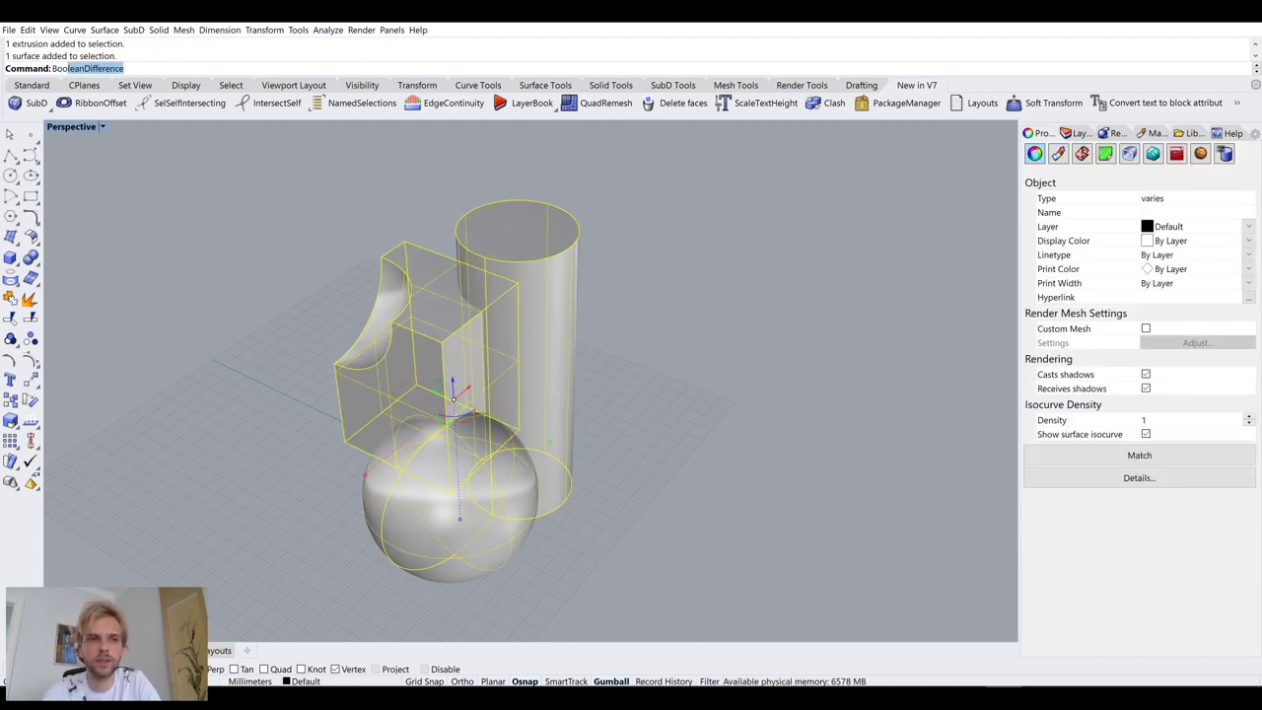
pyautogui.write('leanUnion')
pyautogui.press('Return')
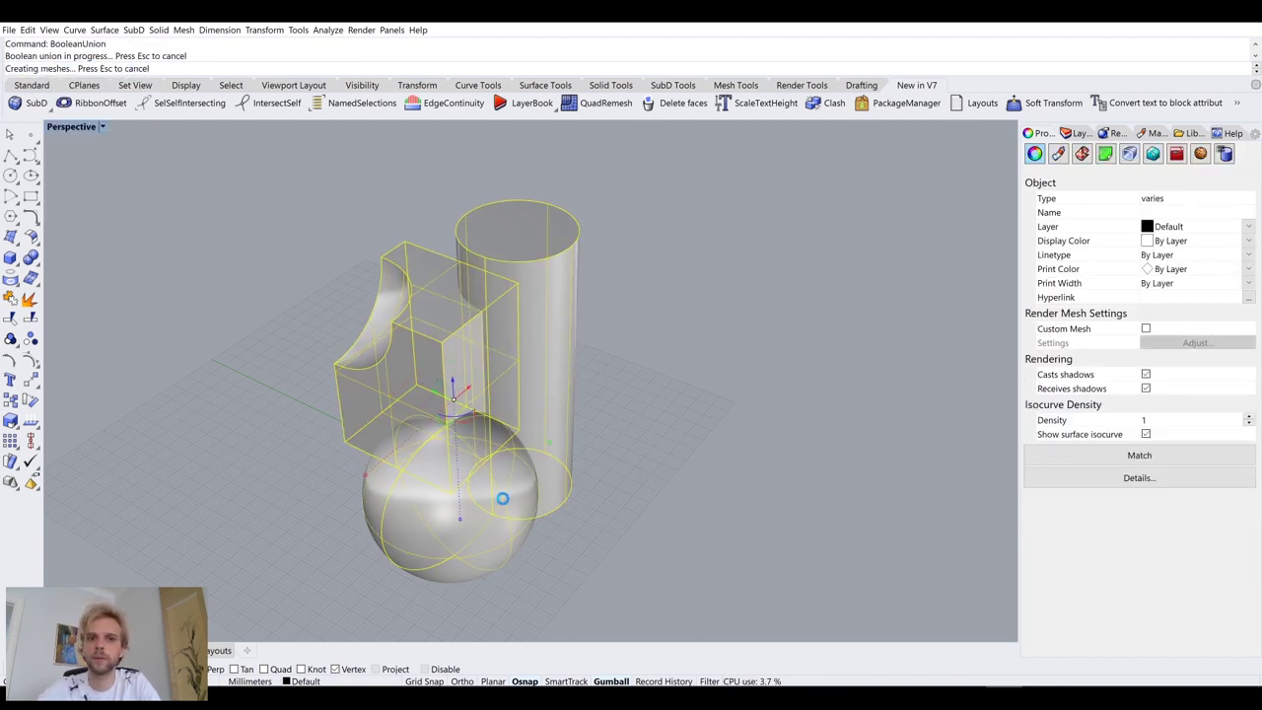
# Step: Duplicate the united solid and place the copy beside the original
pyautogui.moveTo(506, 365); pyautogui.dragTo(365, 276, button='right')
pyautogui.click(512, 376)
pyautogui.scroll(-2, 391, 302)
pyautogui.moveTo(327, 310); pyautogui.dragTo(587, 364)
pyautogui.click(513, 476)
pyautogui.moveTo(512, 470); pyautogui.dragTo(586, 360, button='right')
# Step: Convert the copied solid to a polygon mesh at medium density after reviewing the detailed options, and delete its source polysurface
pyautogui.click(607, 302)
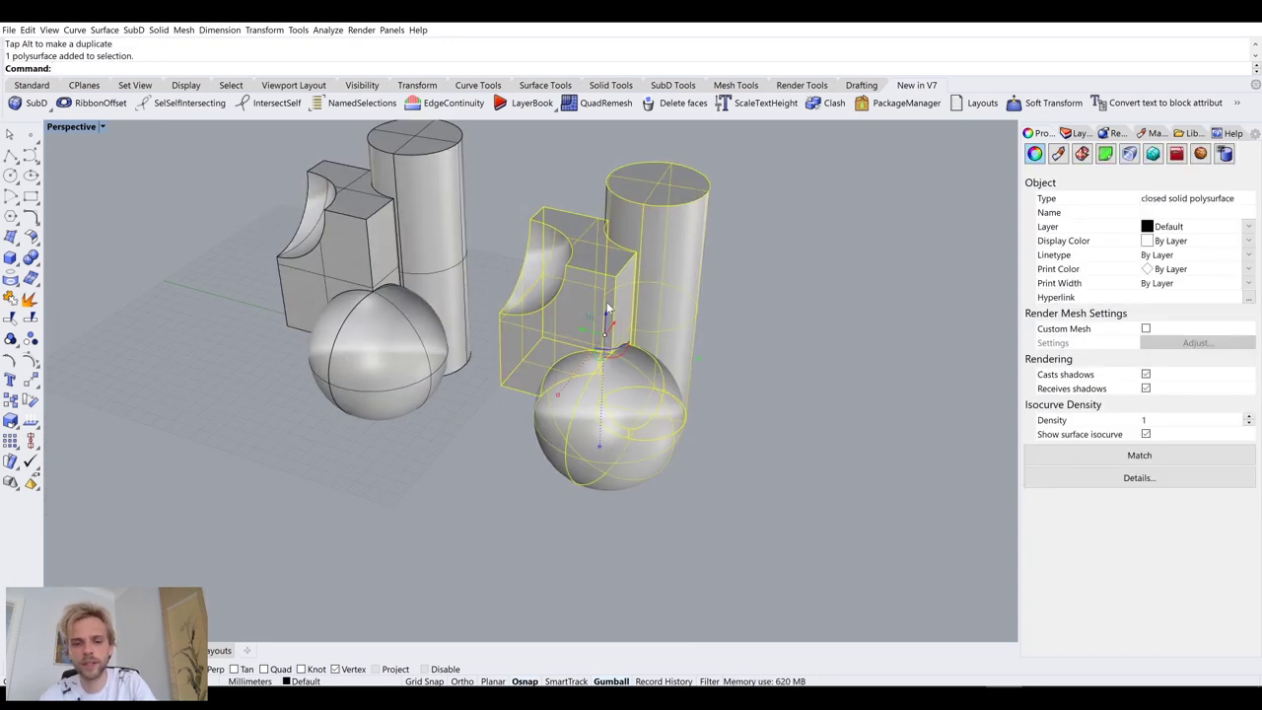
pyautogui.press('Return')
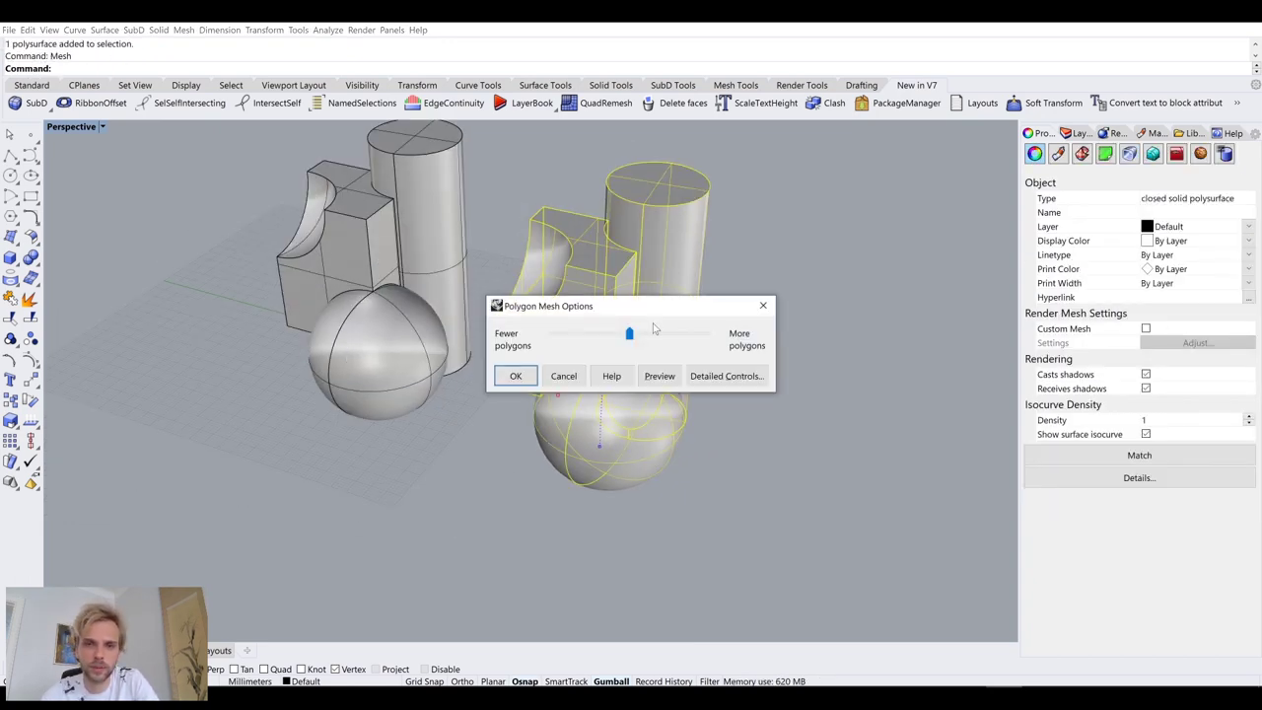
pyautogui.moveTo(632, 338); pyautogui.dragTo(628, 339)
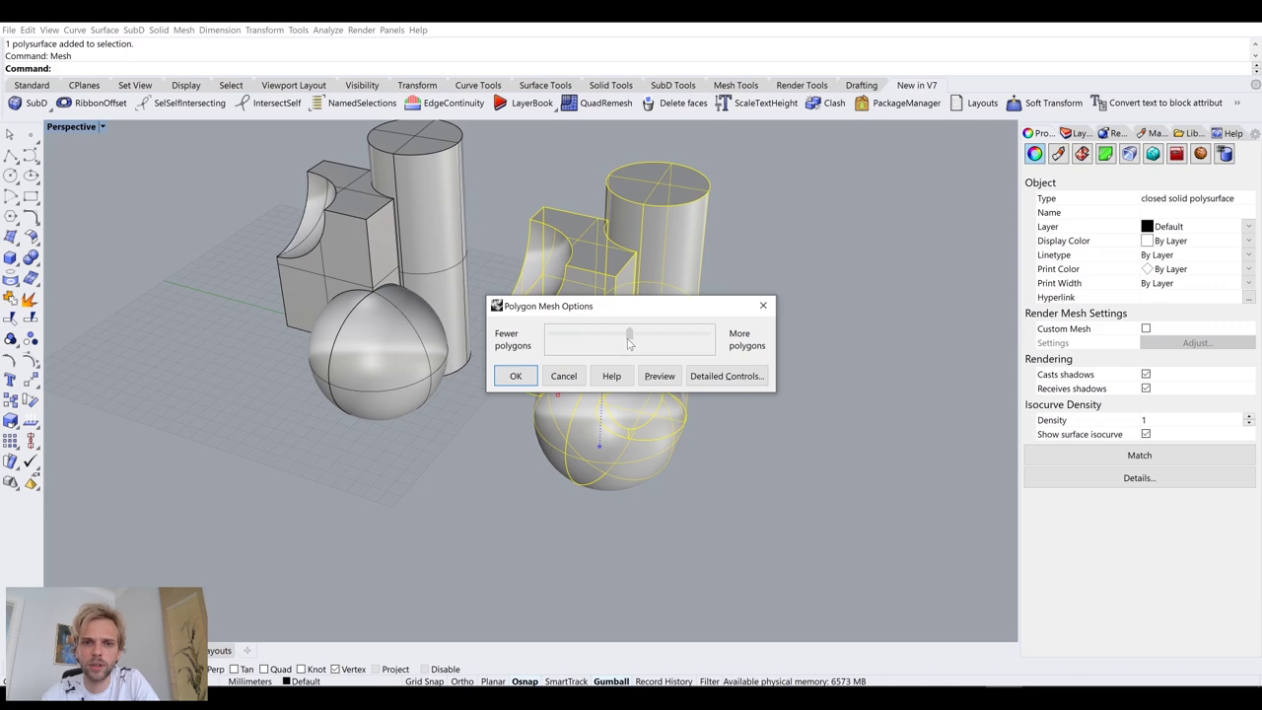
pyautogui.click(699, 378)
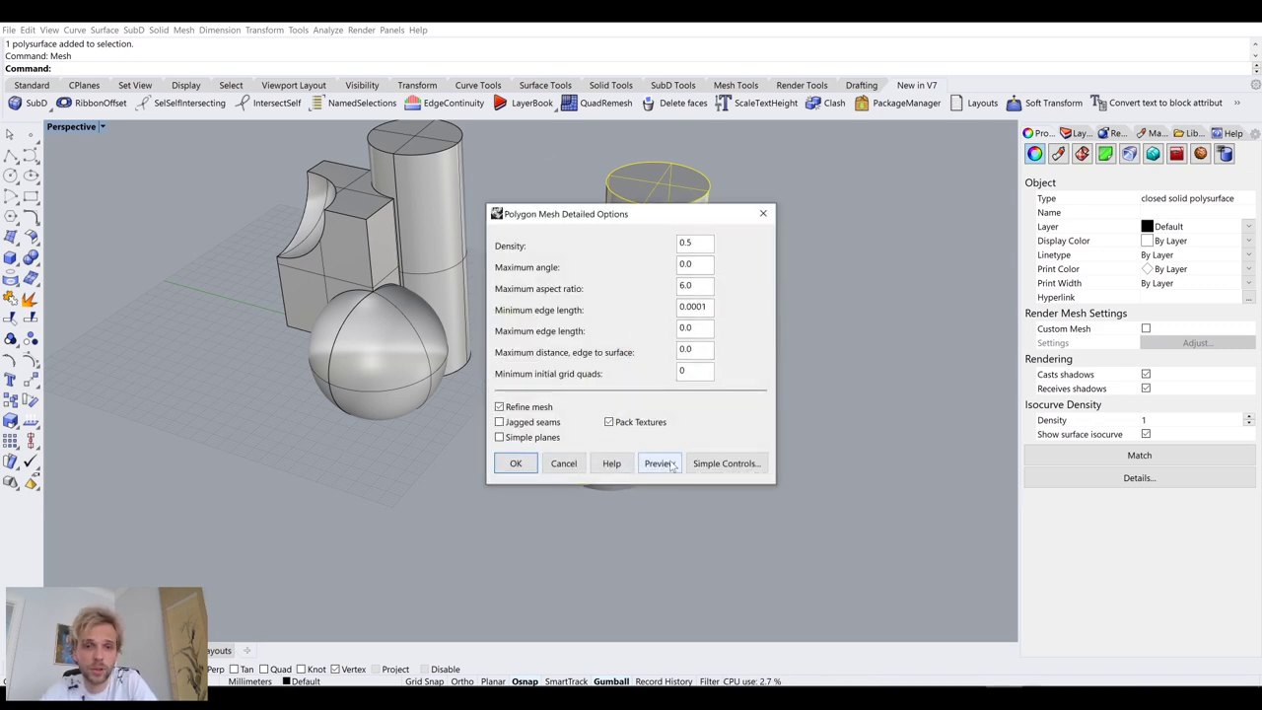
pyautogui.moveTo(636, 215); pyautogui.dragTo(316, 213)
pyautogui.click(399, 461)
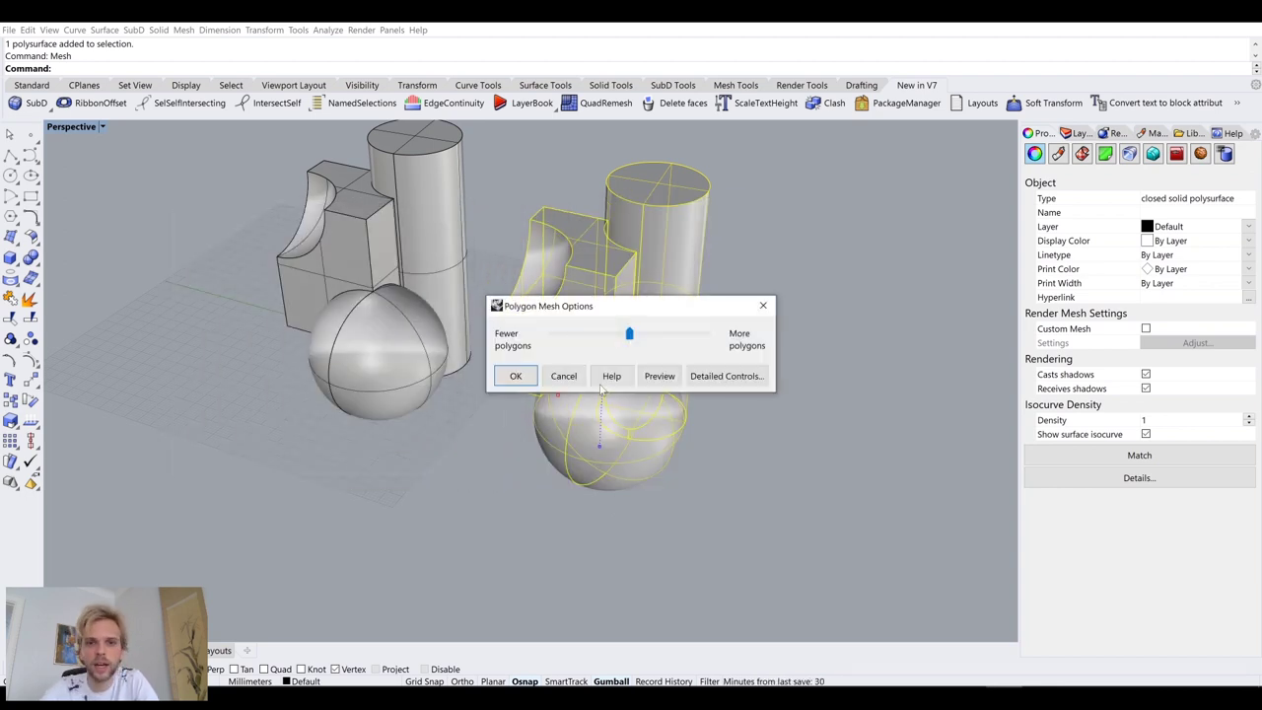
pyautogui.click(522, 374)
pyautogui.press('Delete')
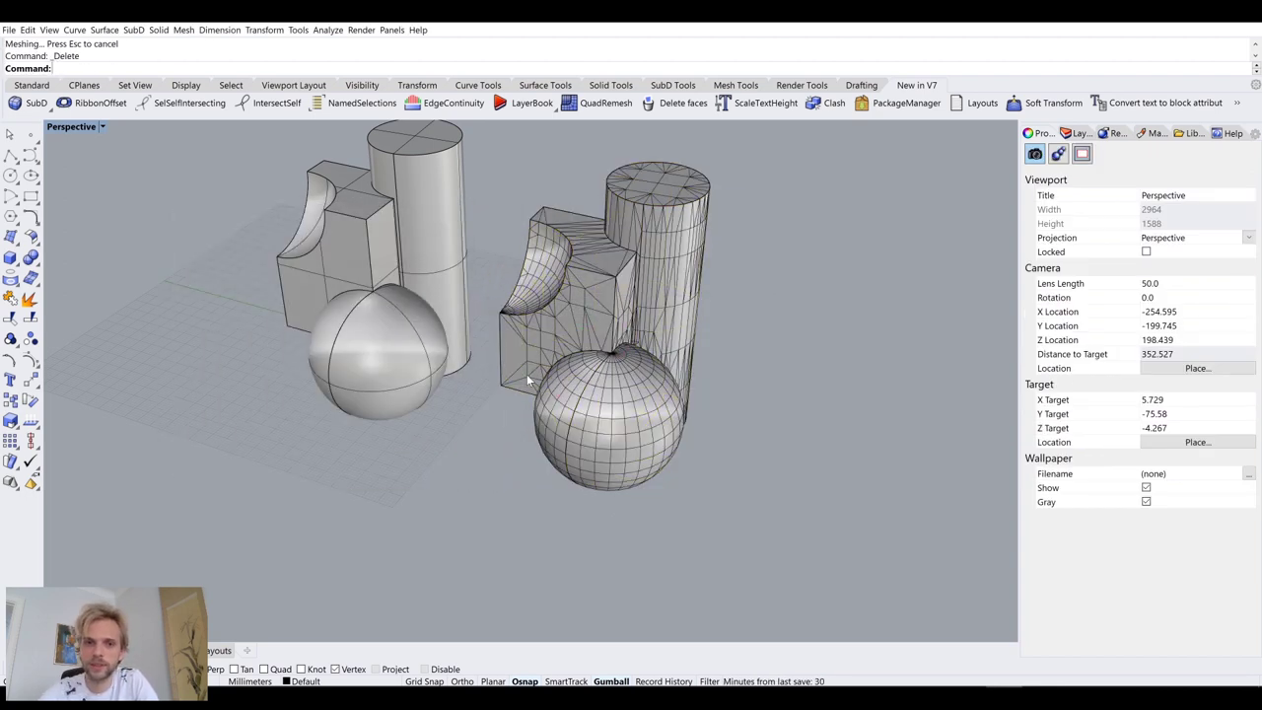
# Step: Duplicate the triangulated mesh and place the copy beside it
pyautogui.moveTo(526, 374); pyautogui.dragTo(488, 351, button='right')
pyautogui.scroll(-6, 633, 313)
pyautogui.scroll(2, 562, 326)
pyautogui.click(555, 337)
pyautogui.keyDown('alt'); pyautogui.moveTo(477, 353); pyautogui.dragTo(651, 359); pyautogui.keyUp('alt')
pyautogui.click(644, 458)
# Step: Examine the mesh copy's irregular faces up close, especially where the sphere meets the box, and compare it with the solid
pyautogui.scroll(6, 703, 392)
pyautogui.moveTo(694, 345); pyautogui.dragTo(600, 375, button='right')
pyautogui.scroll(-2, 603, 347)
pyautogui.scroll(10, 602, 375)
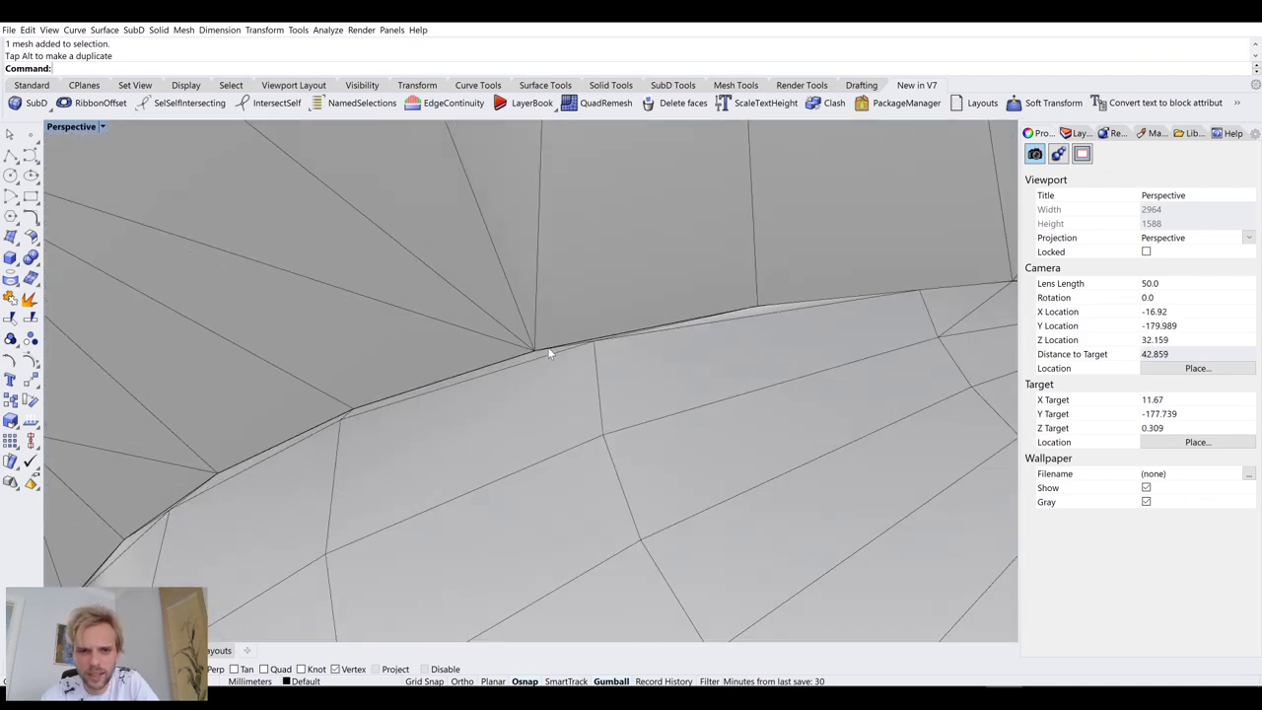
pyautogui.scroll(-10, 647, 336)
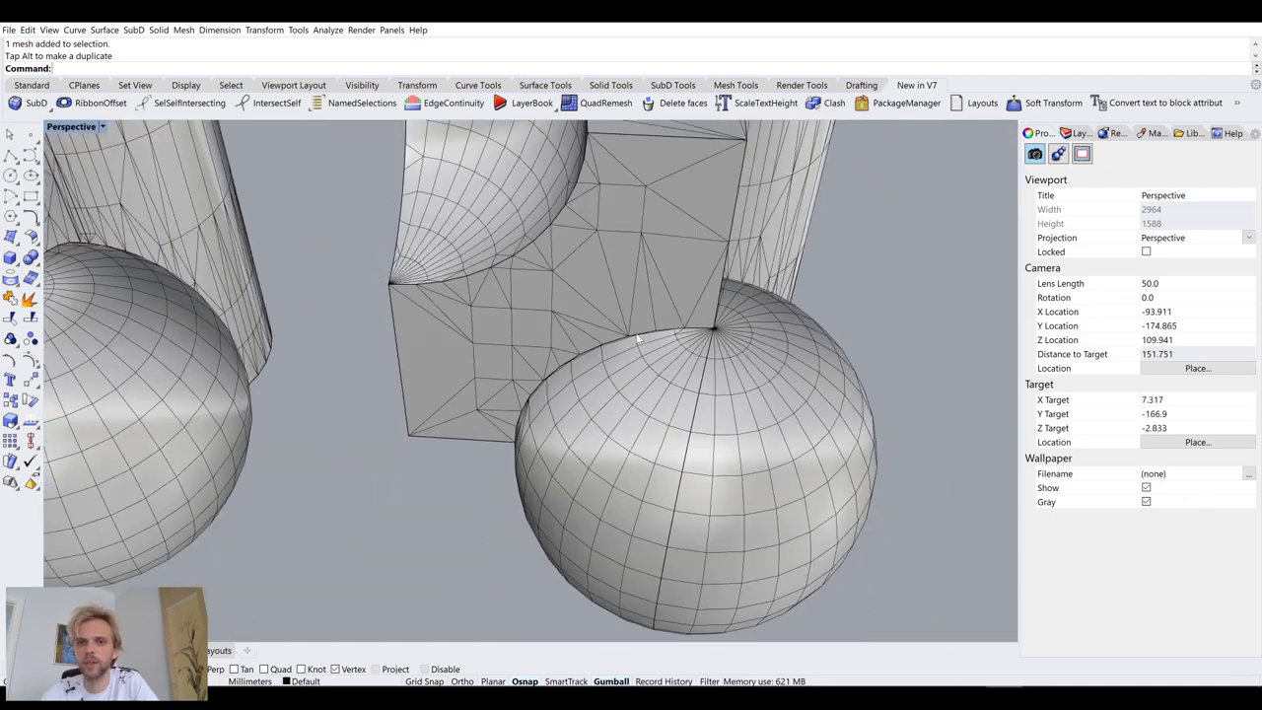
pyautogui.moveTo(618, 434); pyautogui.dragTo(620, 331, button='right')
pyautogui.click(620, 285)
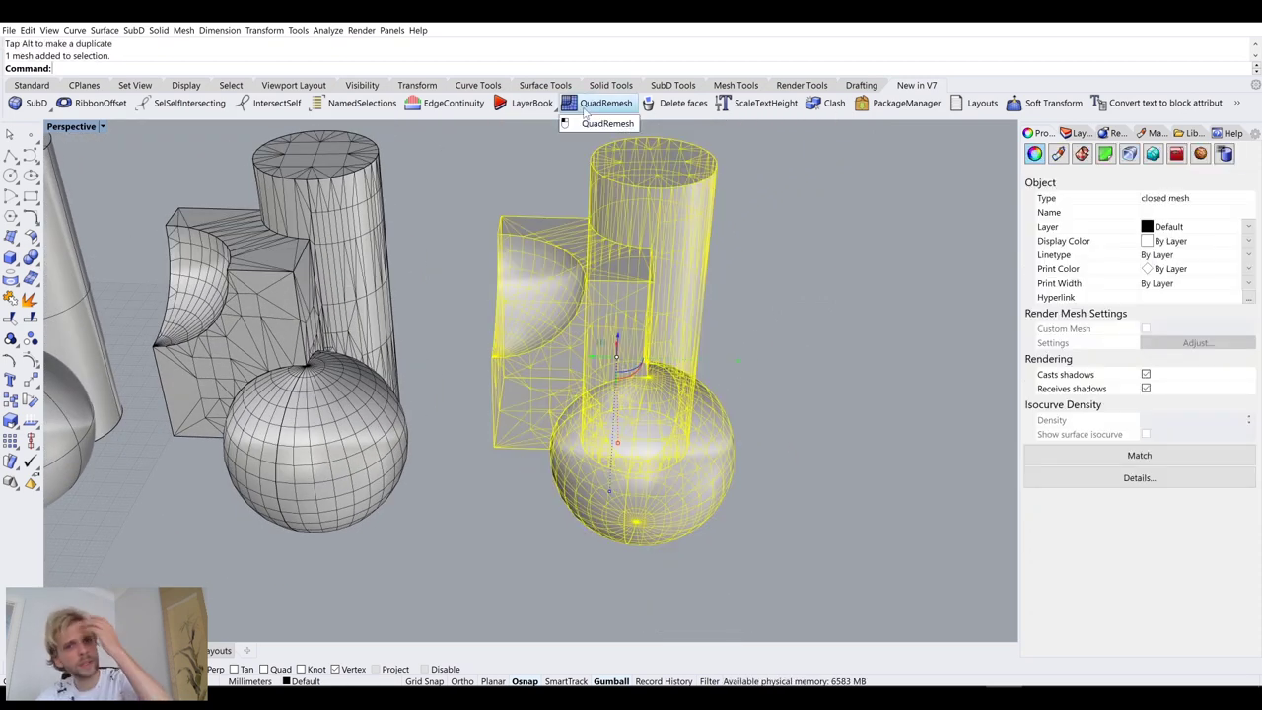
pyautogui.scroll(-8, 531, 275)
pyautogui.click(292, 284)
# Step: Run QuadRemesh on the mesh copy with a target quad count of 2000, adaptive size 50% and the preview enabled
pyautogui.click(564, 286)
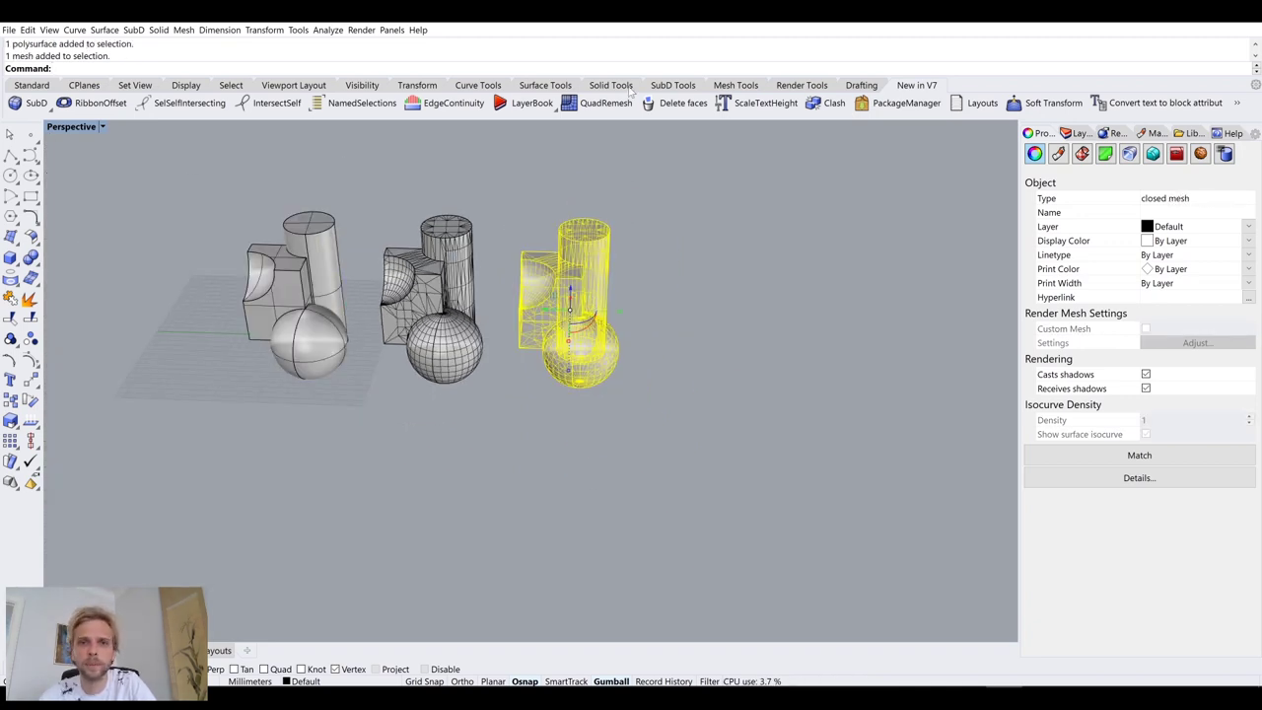
pyautogui.scroll(5, 604, 284)
pyautogui.keyDown('shift'); pyautogui.moveTo(592, 296); pyautogui.dragTo(603, 323, button='right'); pyautogui.keyUp('shift')
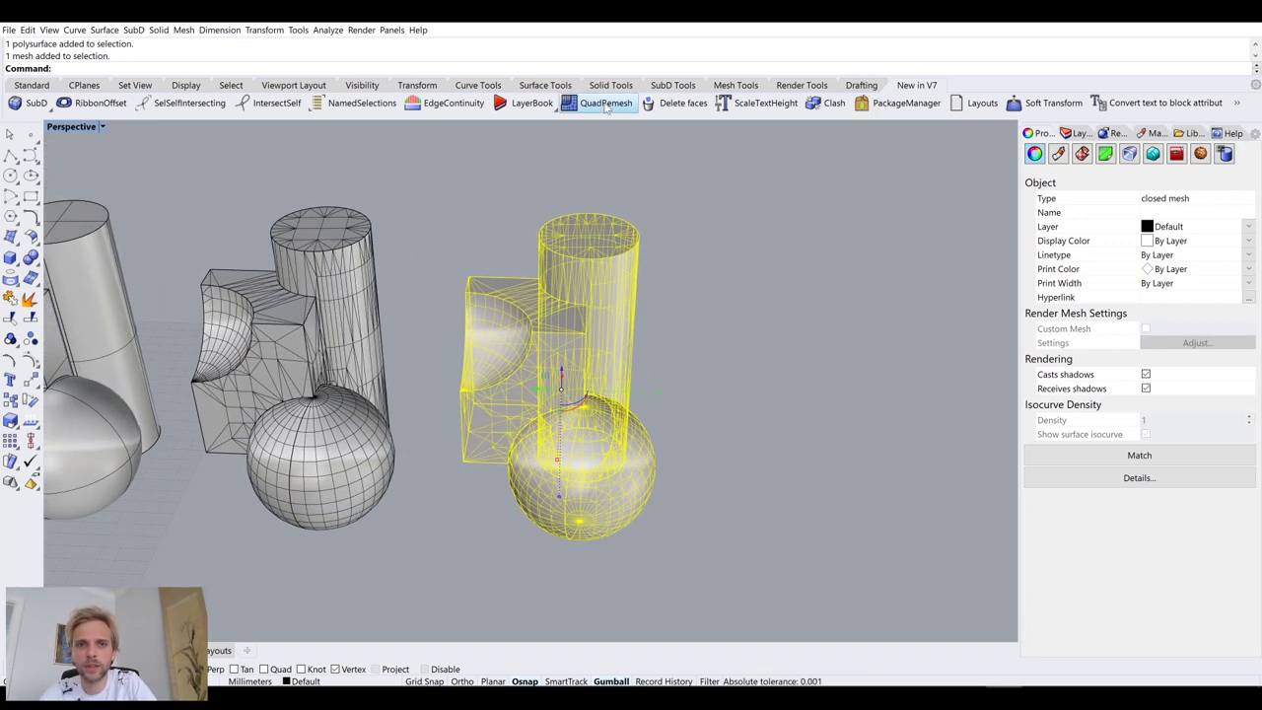
pyautogui.click(598, 103)
pyautogui.moveTo(606, 169); pyautogui.dragTo(823, 145)
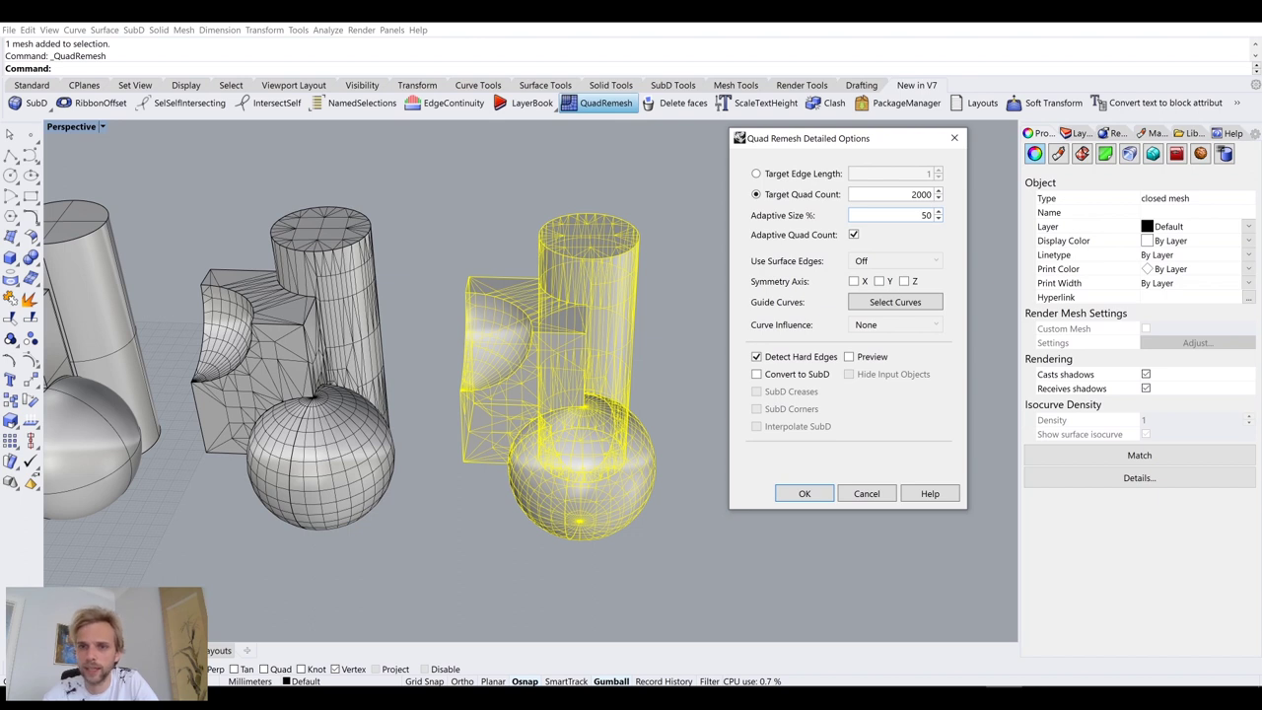
pyautogui.doubleClick(927, 215)
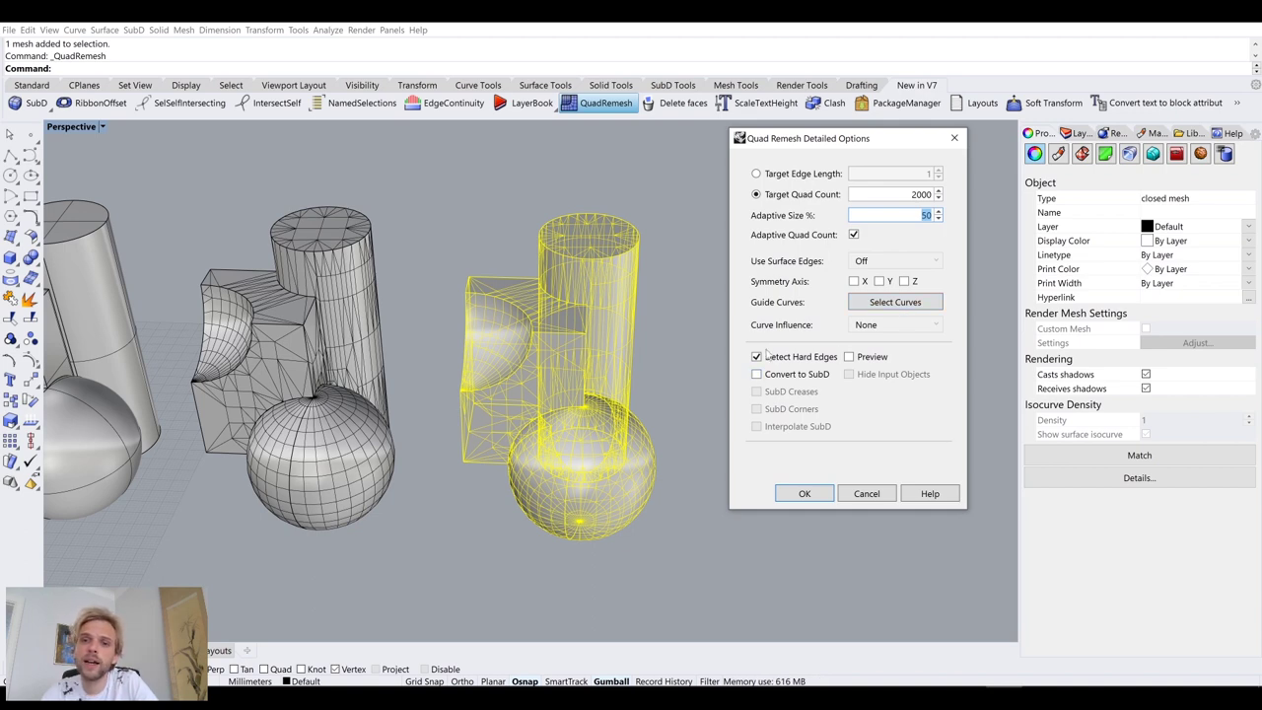
pyautogui.click(853, 358)
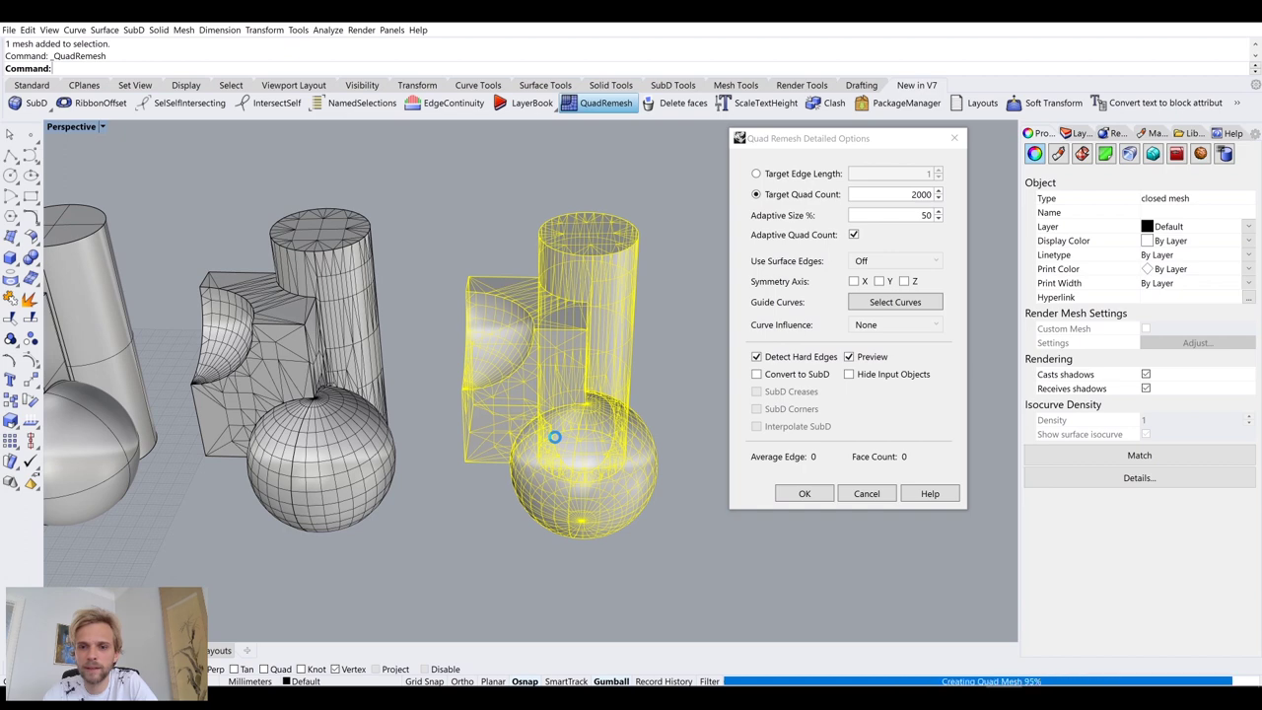
pyautogui.scroll(5, 519, 410)
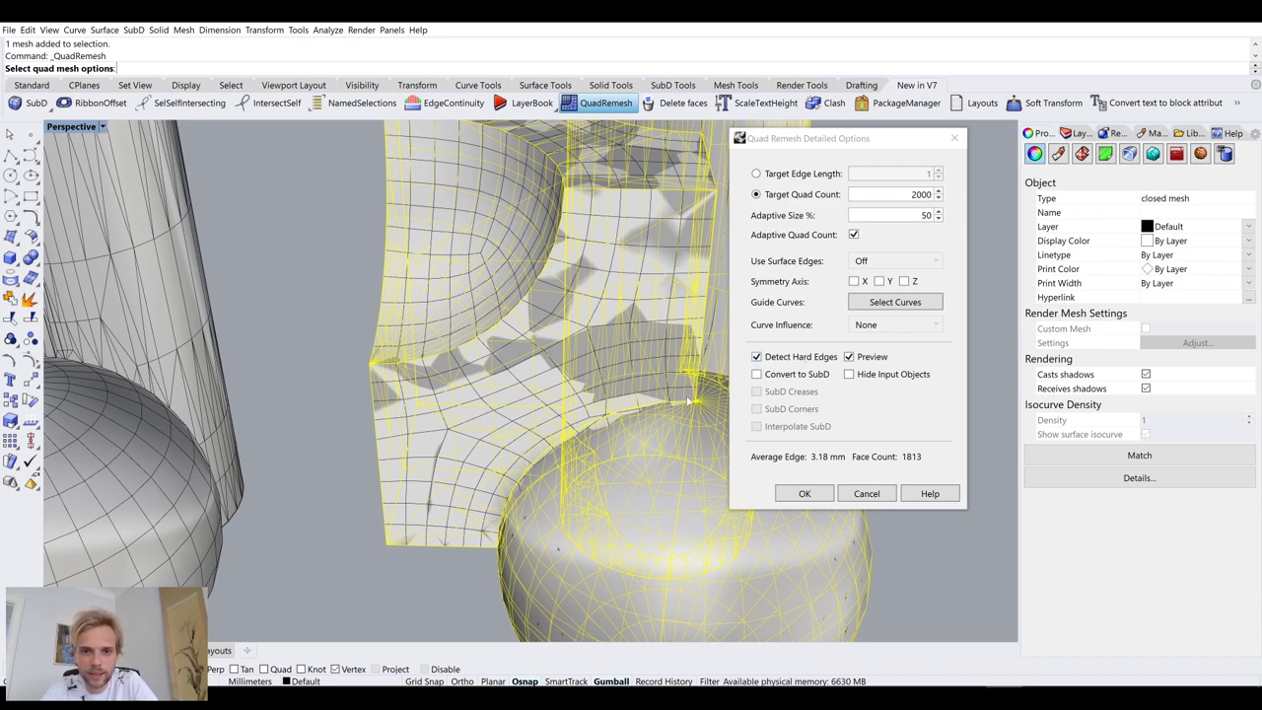
pyautogui.click(805, 493)
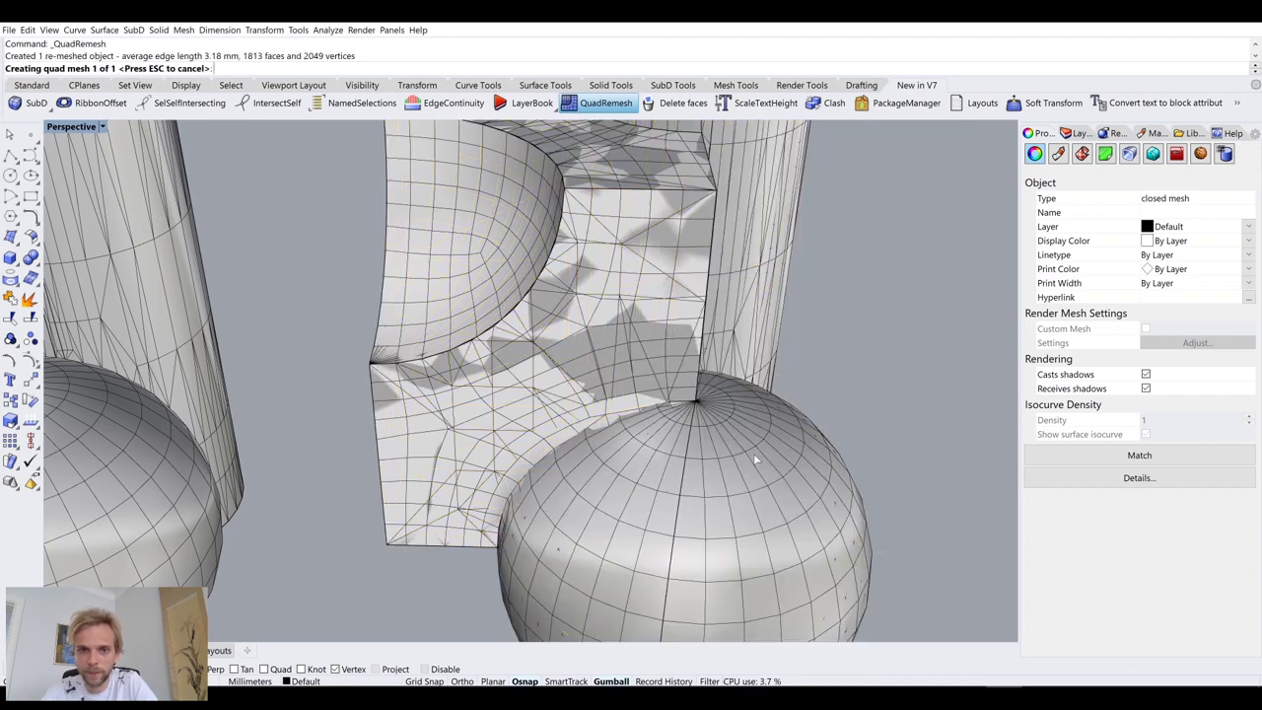
# Step: Delete the triangulated source mesh that overlaps the quad-remeshed copy
pyautogui.press('Delete')
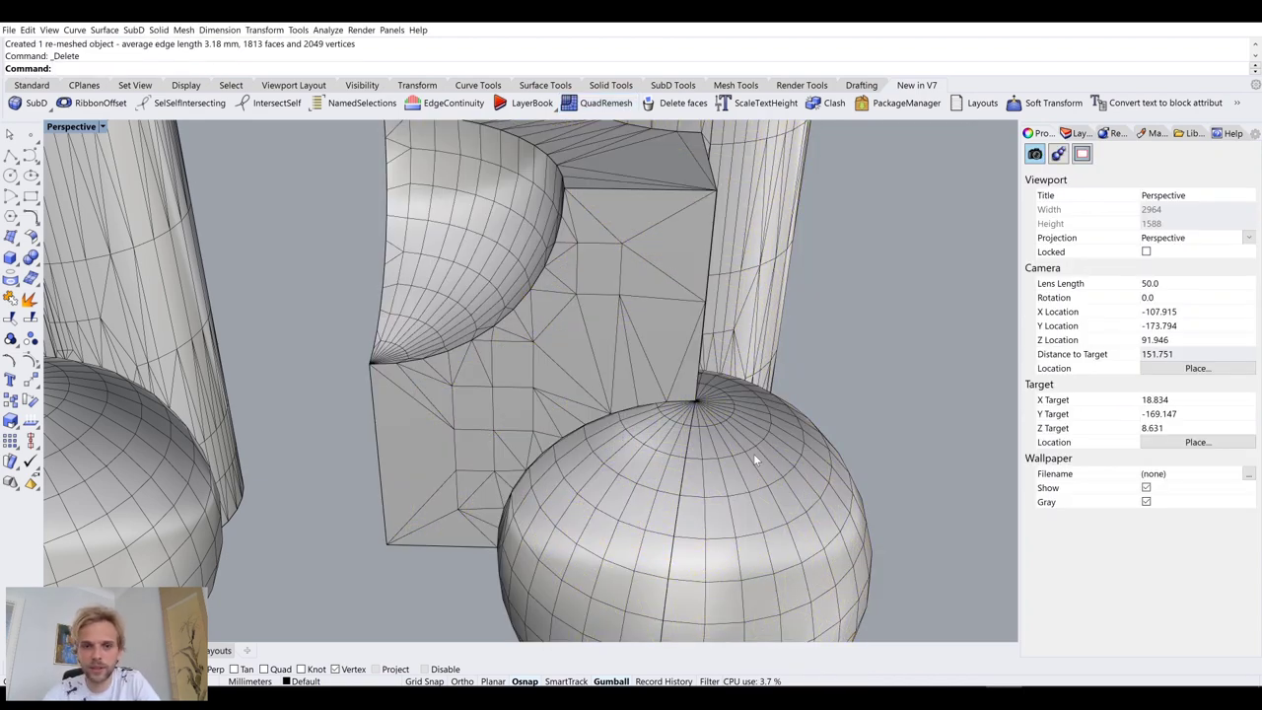
pyautogui.hotkey('ctrl', 'z')
pyautogui.scroll(-4, 727, 454)
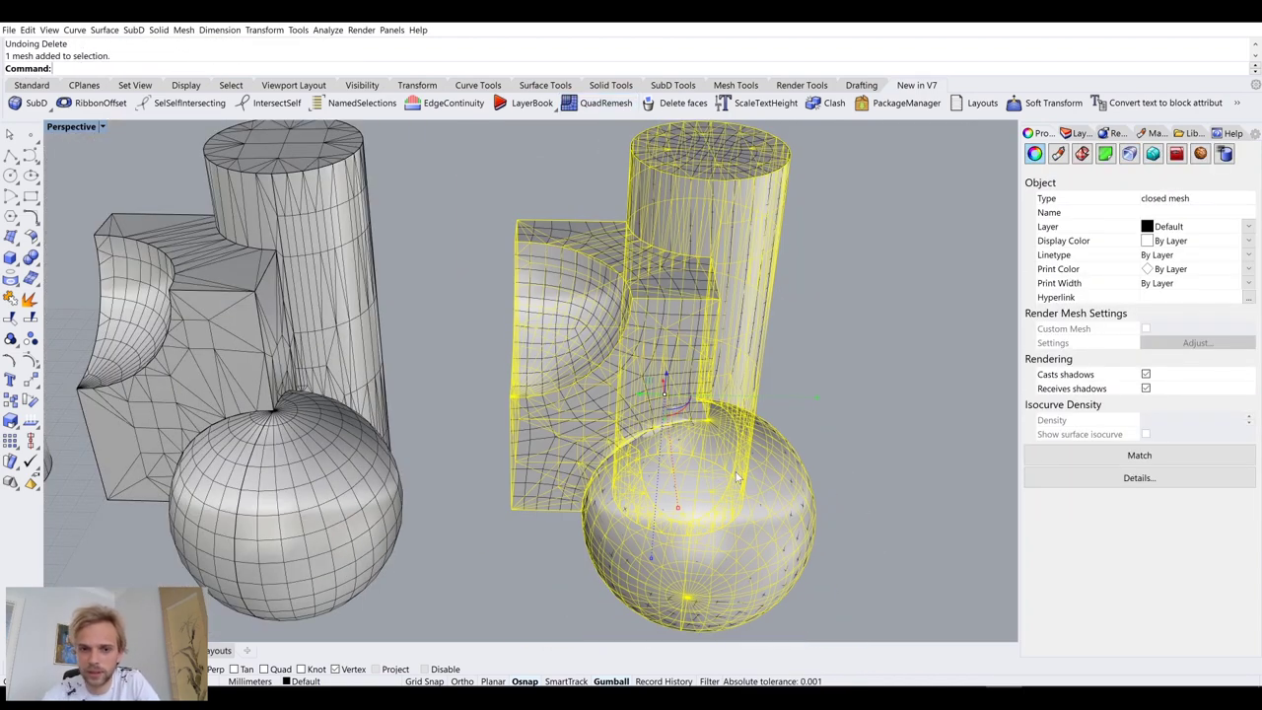
pyautogui.press('Delete')
# Step: Examine the quad mesh's face flow around the notch, the sphere and the cylinder, and compare it with the triangulated mesh
pyautogui.scroll(5, 681, 420)
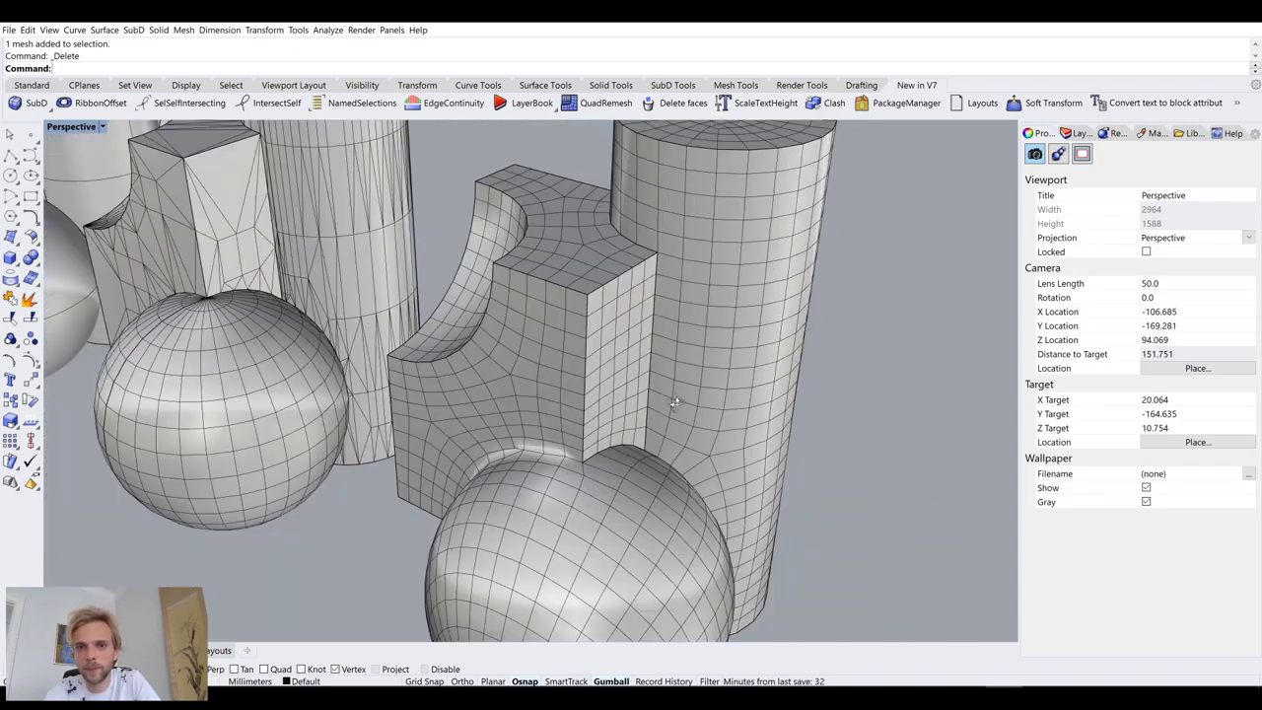
pyautogui.moveTo(676, 403); pyautogui.dragTo(570, 322, button='right')
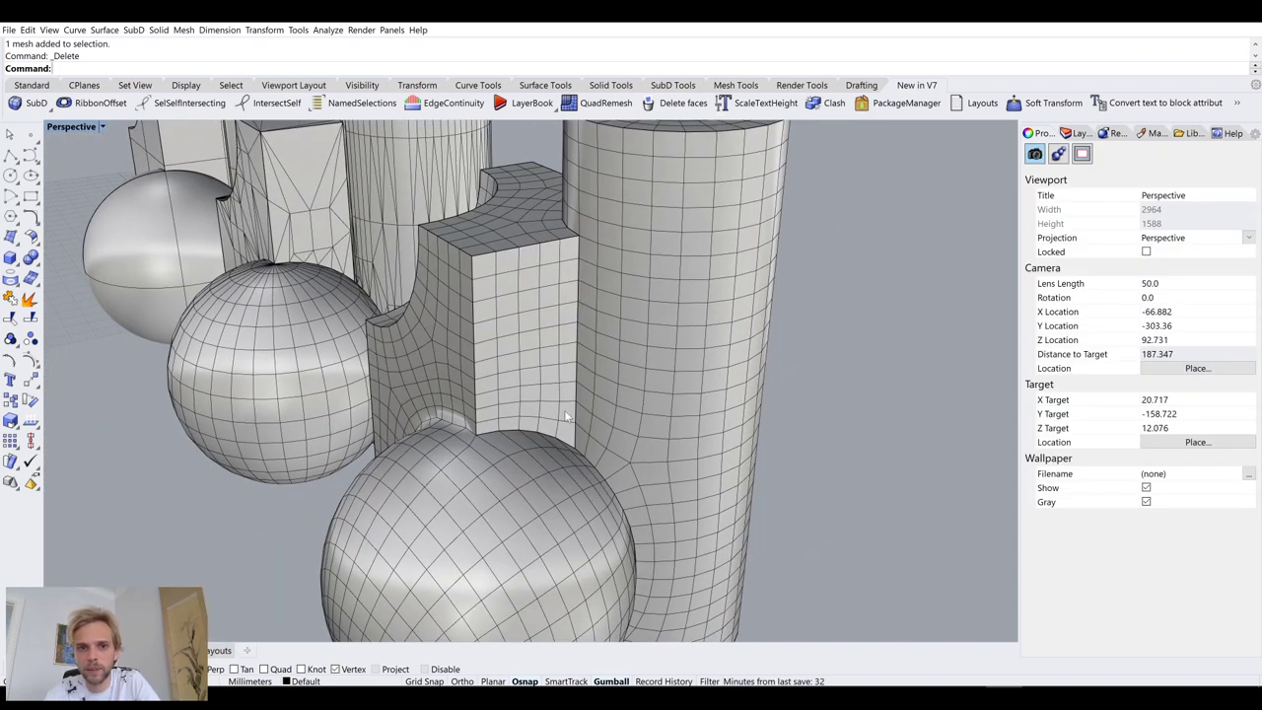
pyautogui.moveTo(493, 424); pyautogui.dragTo(670, 430, button='right')
pyautogui.scroll(4, 727, 326)
pyautogui.moveTo(725, 329); pyautogui.dragTo(596, 346, button='right')
pyautogui.scroll(-10, 576, 327)
pyautogui.scroll(-4, 596, 343)
pyautogui.click(517, 369)
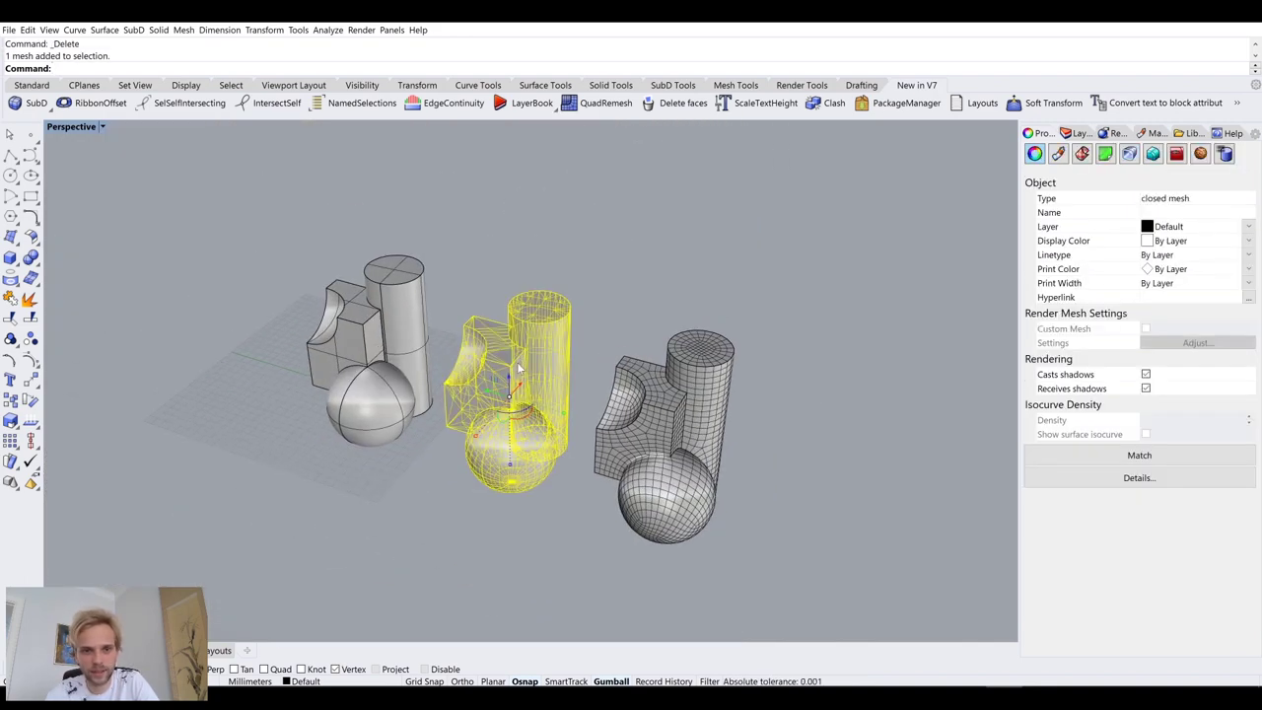
# Step: Run QuadRemesh on the original solid with a target quad count of 2000, and move the resulting mesh aside
pyautogui.click(347, 387)
pyautogui.scroll(6, 267, 393)
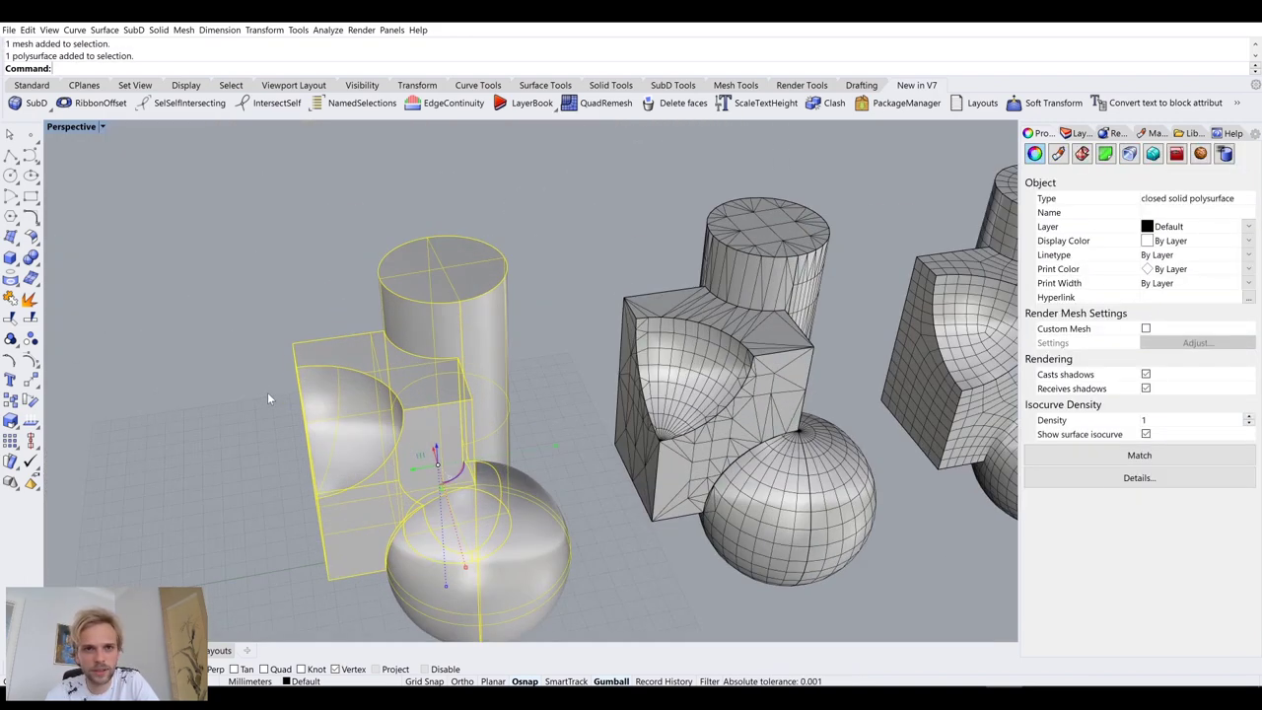
pyautogui.click(588, 106)
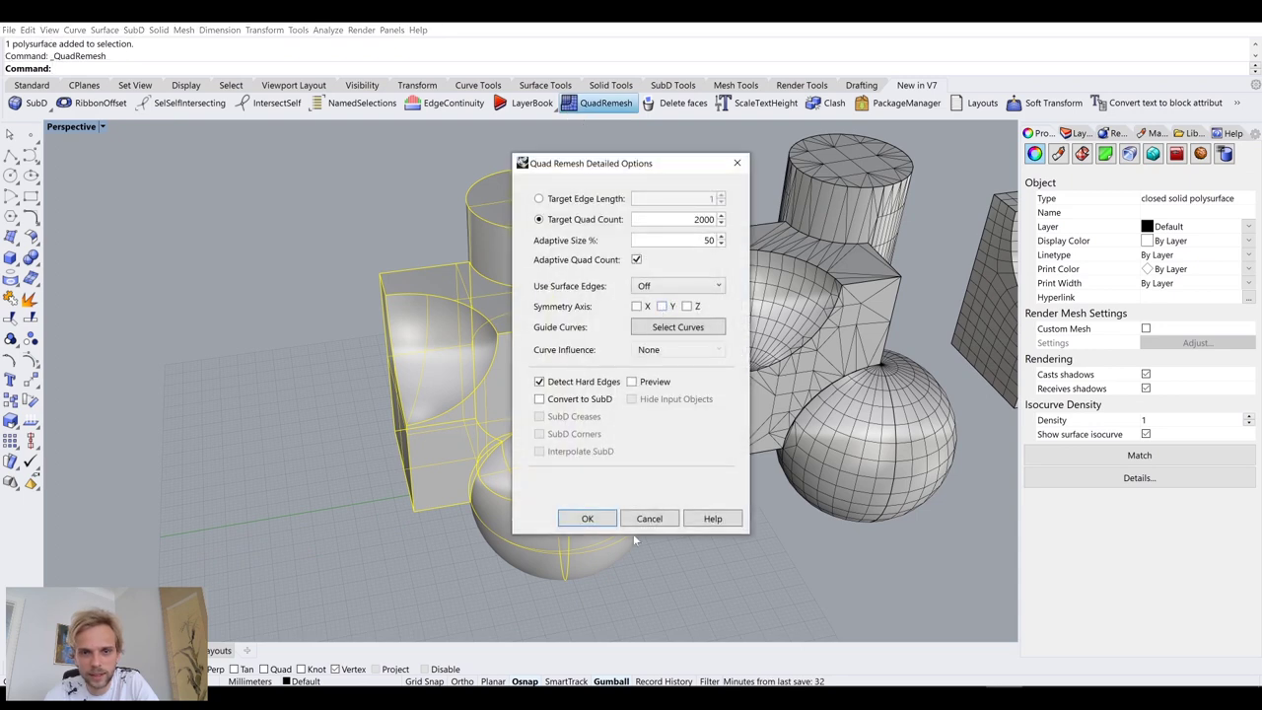
pyautogui.click(588, 519)
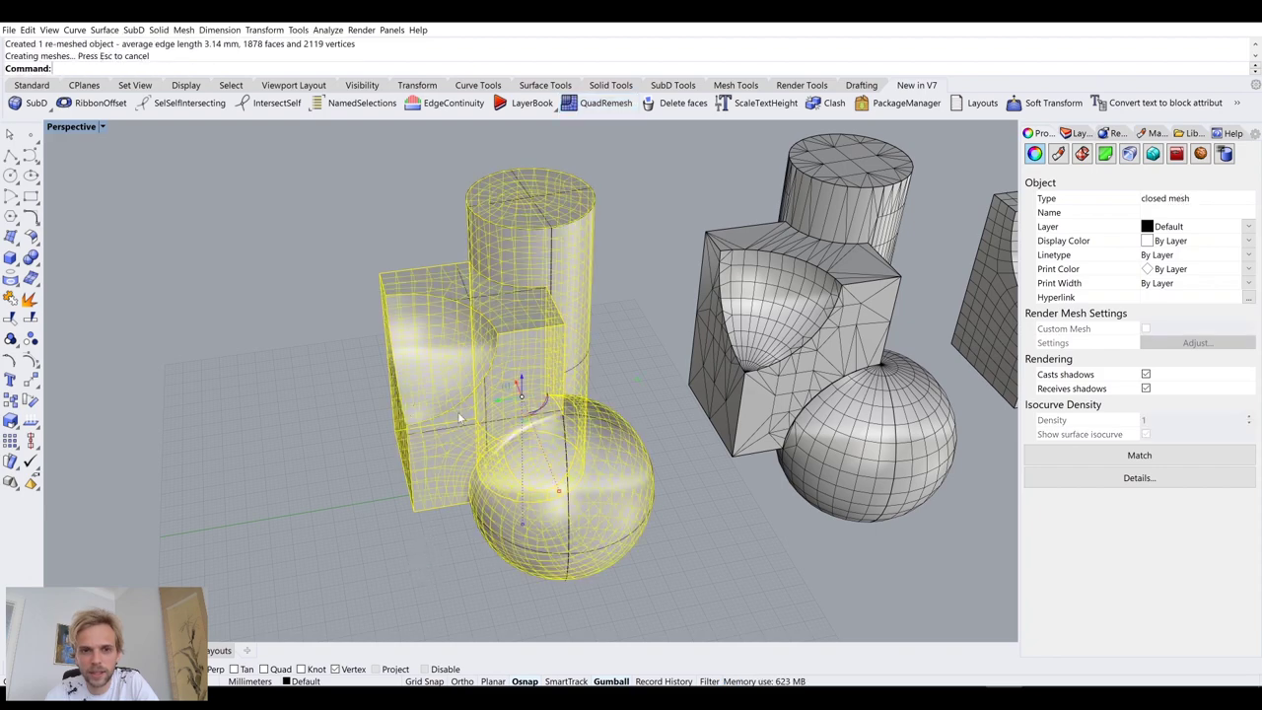
pyautogui.moveTo(498, 400); pyautogui.dragTo(166, 450)
pyautogui.click(371, 533)
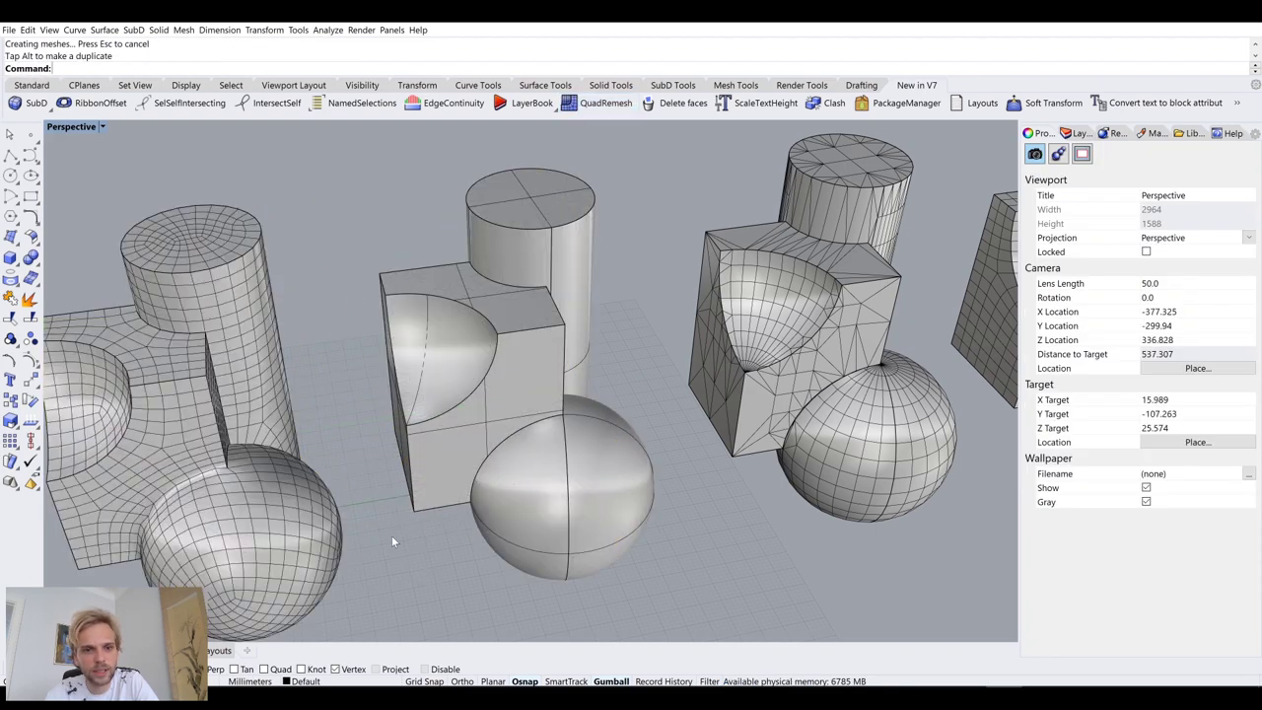
# Step: Run QuadRemesh on the original solid with a target quad count of 2000 and Detect Hard Edges turned off
pyautogui.scroll(4, 188, 501)
pyautogui.keyDown('shift'); pyautogui.moveTo(188, 501); pyautogui.dragTo(260, 449, button='right'); pyautogui.keyUp('shift')
pyautogui.moveTo(264, 493); pyautogui.dragTo(357, 450, button='right')
pyautogui.moveTo(432, 320); pyautogui.dragTo(394, 336, button='right')
pyautogui.scroll(-6, 394, 337)
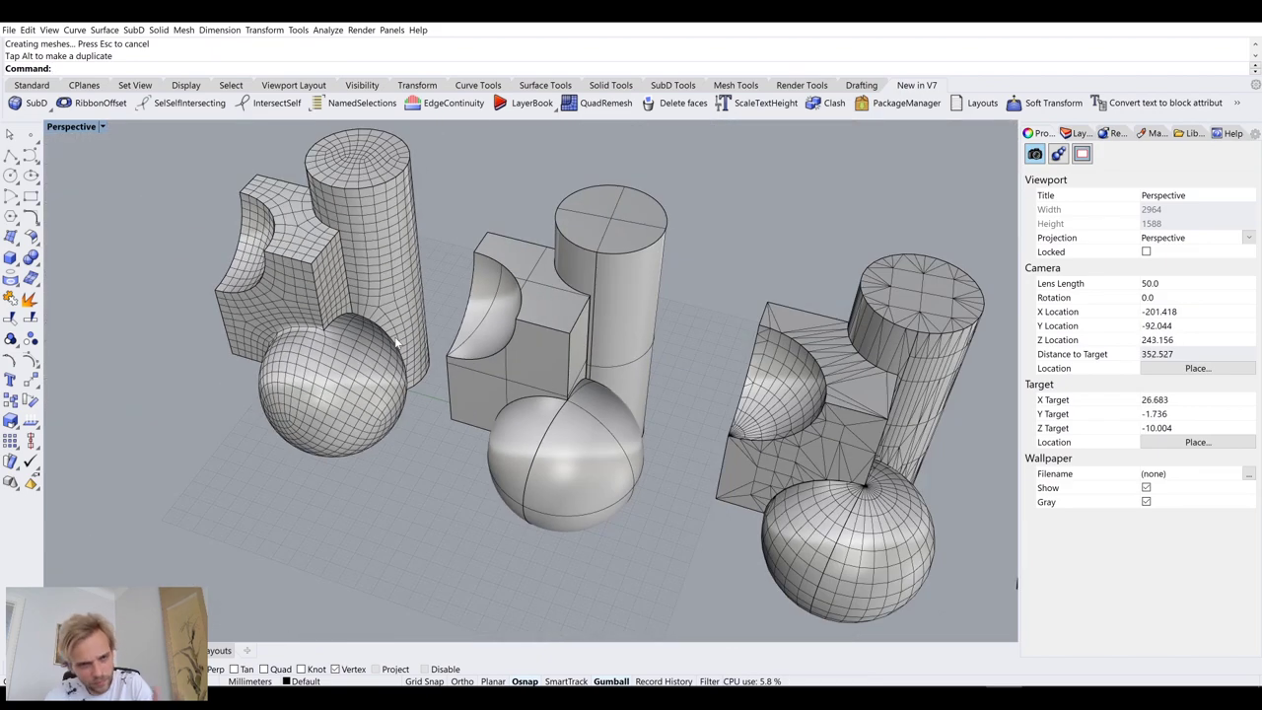
pyautogui.click(575, 307)
pyautogui.rightClick(559, 305)
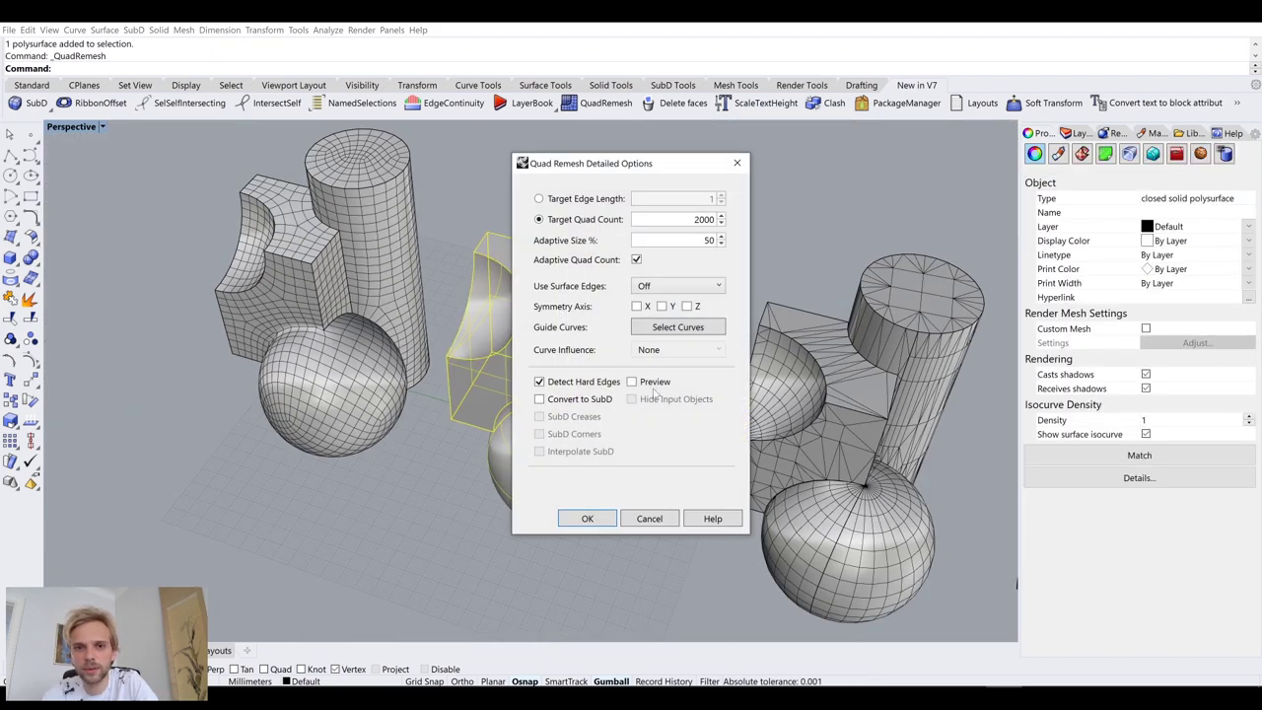
pyautogui.click(542, 383)
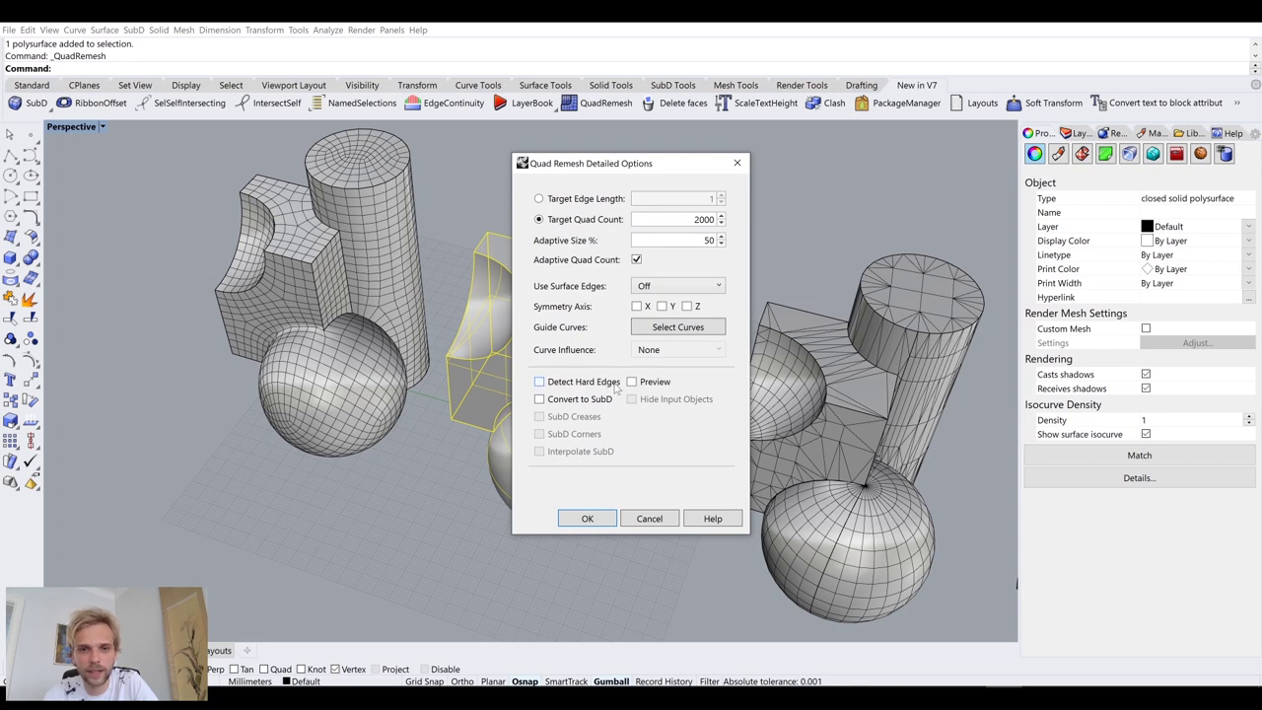
pyautogui.click(586, 519)
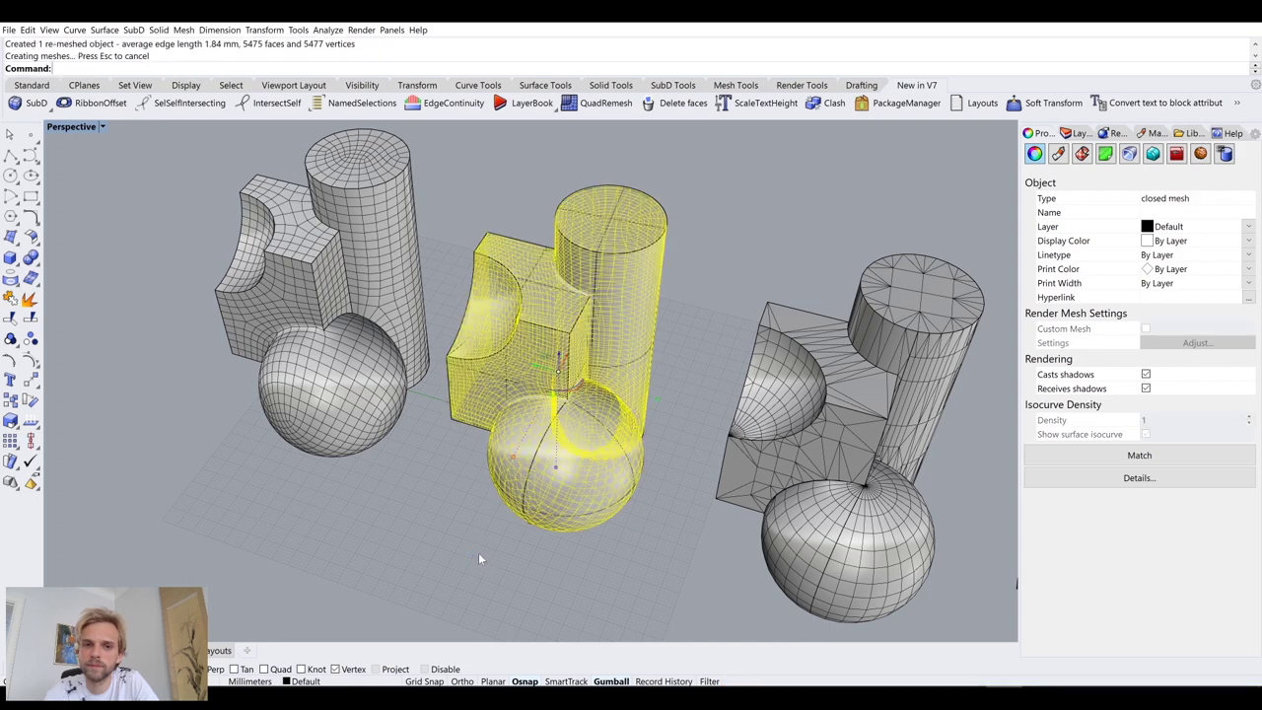
# Step: Move the new soft-edged quad mesh off the original solid to the free end of the model row
pyautogui.scroll(-2, 472, 399)
pyautogui.keyDown('shift'); pyautogui.moveTo(465, 400); pyautogui.dragTo(663, 438, button='right'); pyautogui.keyUp('shift')
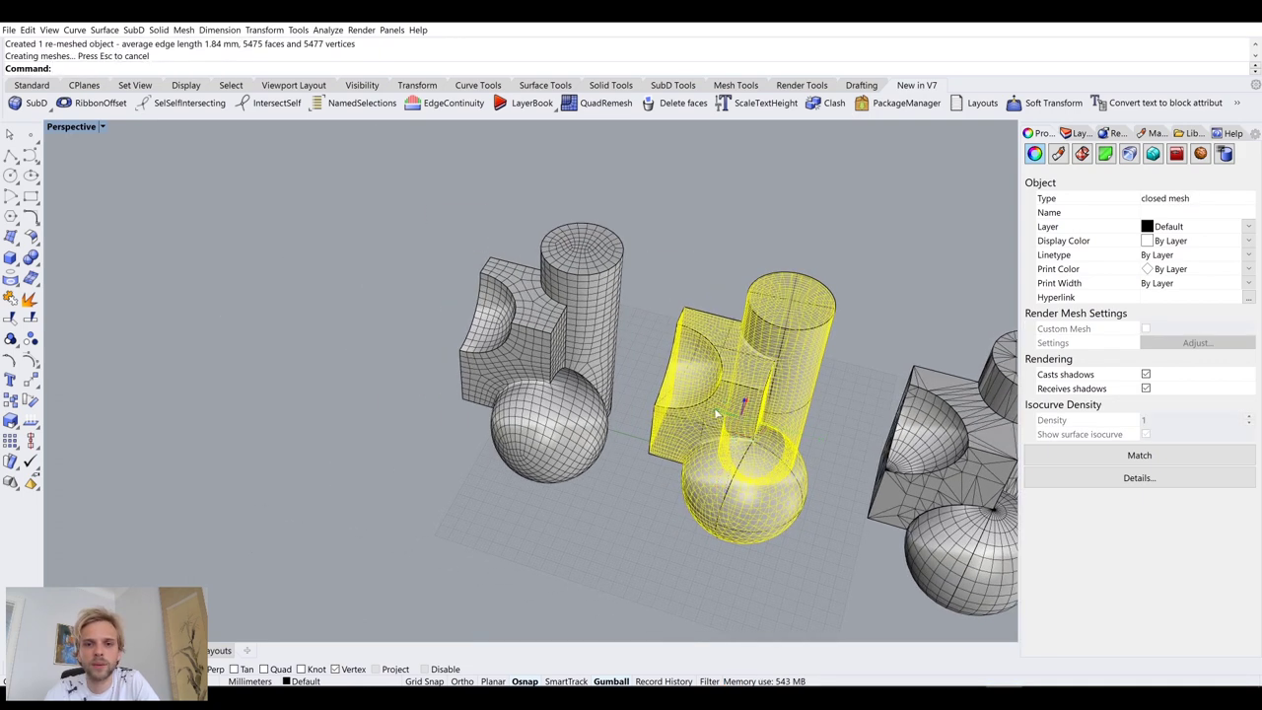
pyautogui.moveTo(717, 410); pyautogui.dragTo(332, 353)
pyautogui.click(341, 525)
# Step: Examine the edges and face flow of the mesh made without hard-edge detection, and compare it with the hard-edged quad mesh
pyautogui.scroll(10, 355, 302)
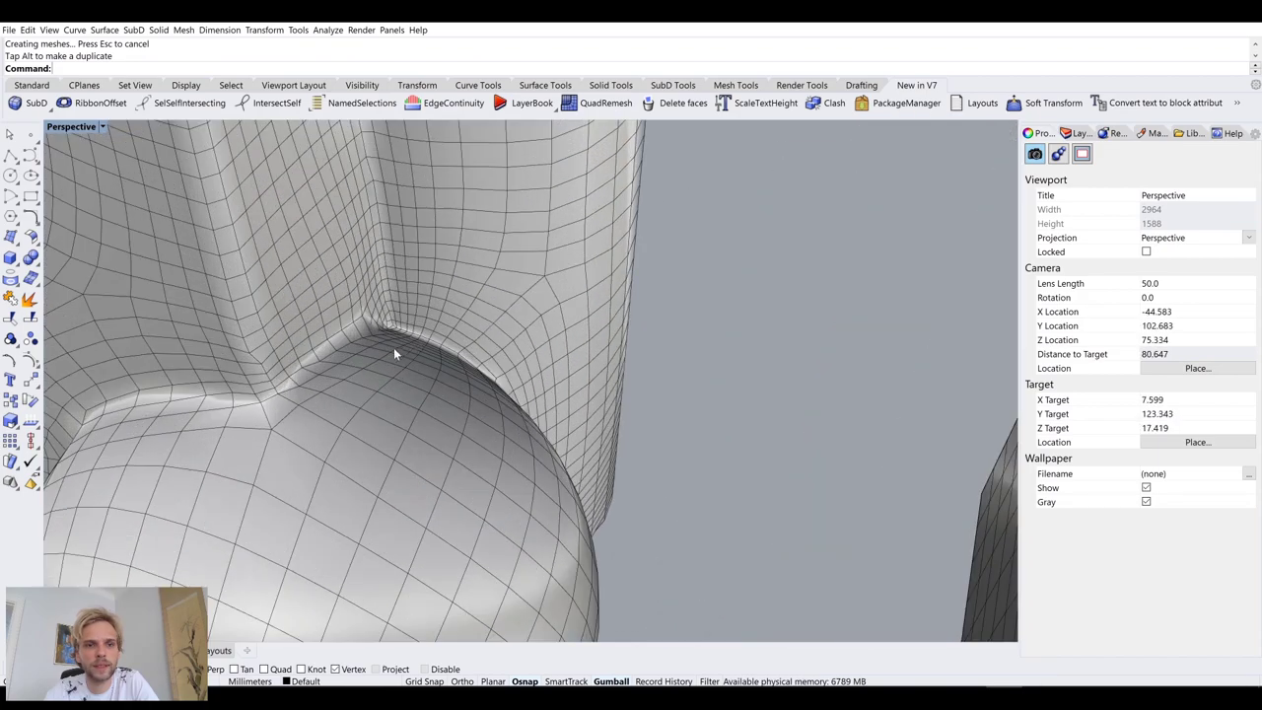
pyautogui.moveTo(393, 352); pyautogui.dragTo(490, 252, button='right')
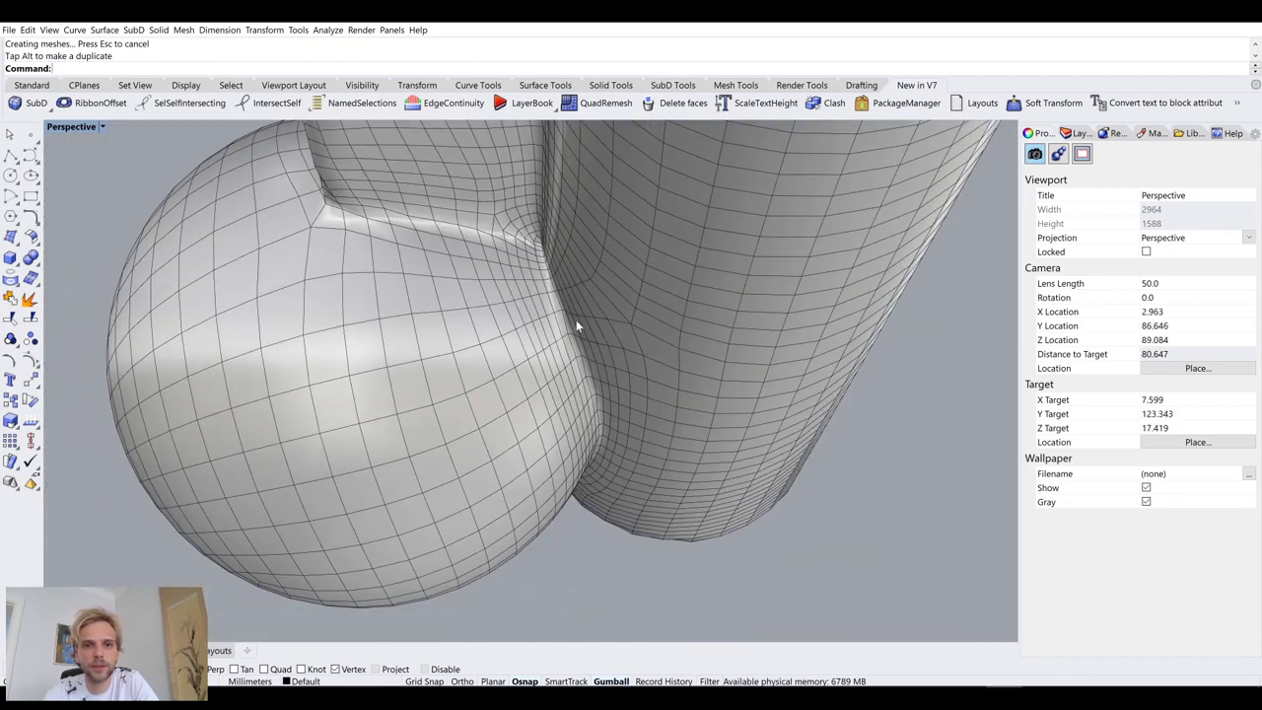
pyautogui.scroll(-4, 577, 331)
pyautogui.moveTo(582, 385); pyautogui.dragTo(645, 230, button='right')
pyautogui.scroll(-4, 598, 328)
pyautogui.moveTo(592, 389); pyautogui.dragTo(528, 370, button='right')
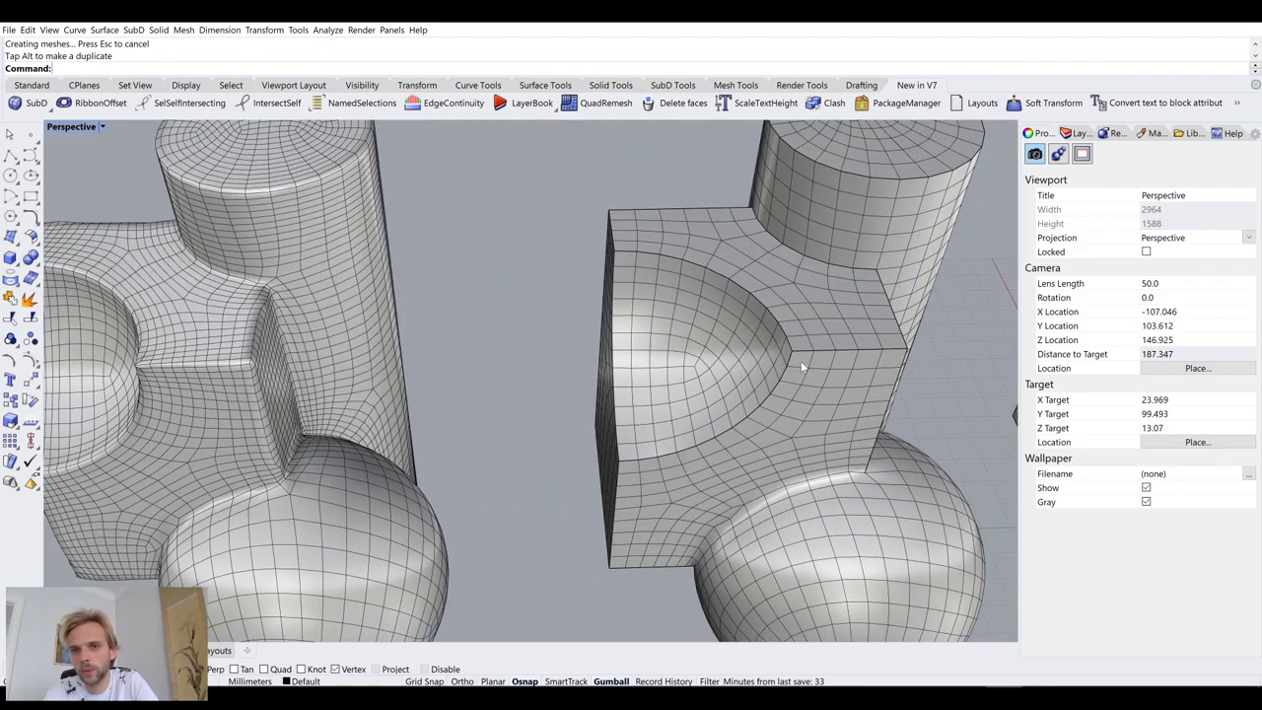
pyautogui.moveTo(811, 294); pyautogui.dragTo(718, 254, button='right')
pyautogui.scroll(-4, 719, 254)
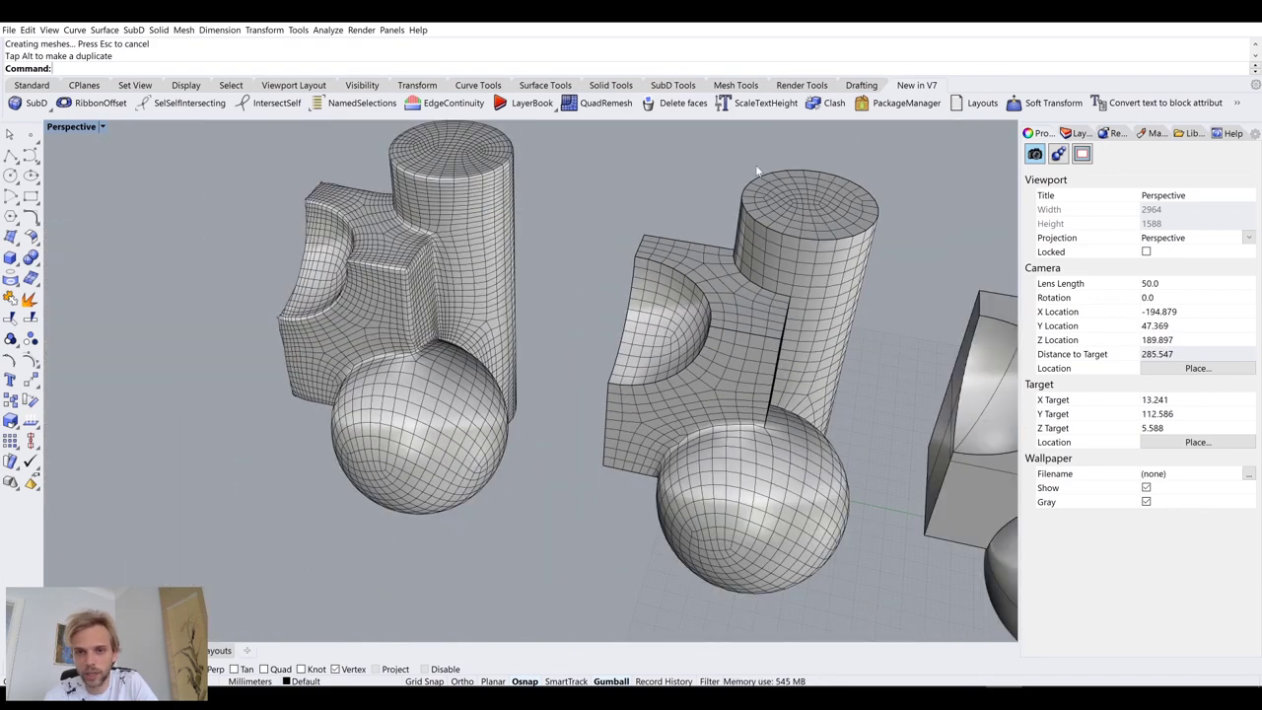
pyautogui.scroll(2, 345, 237)
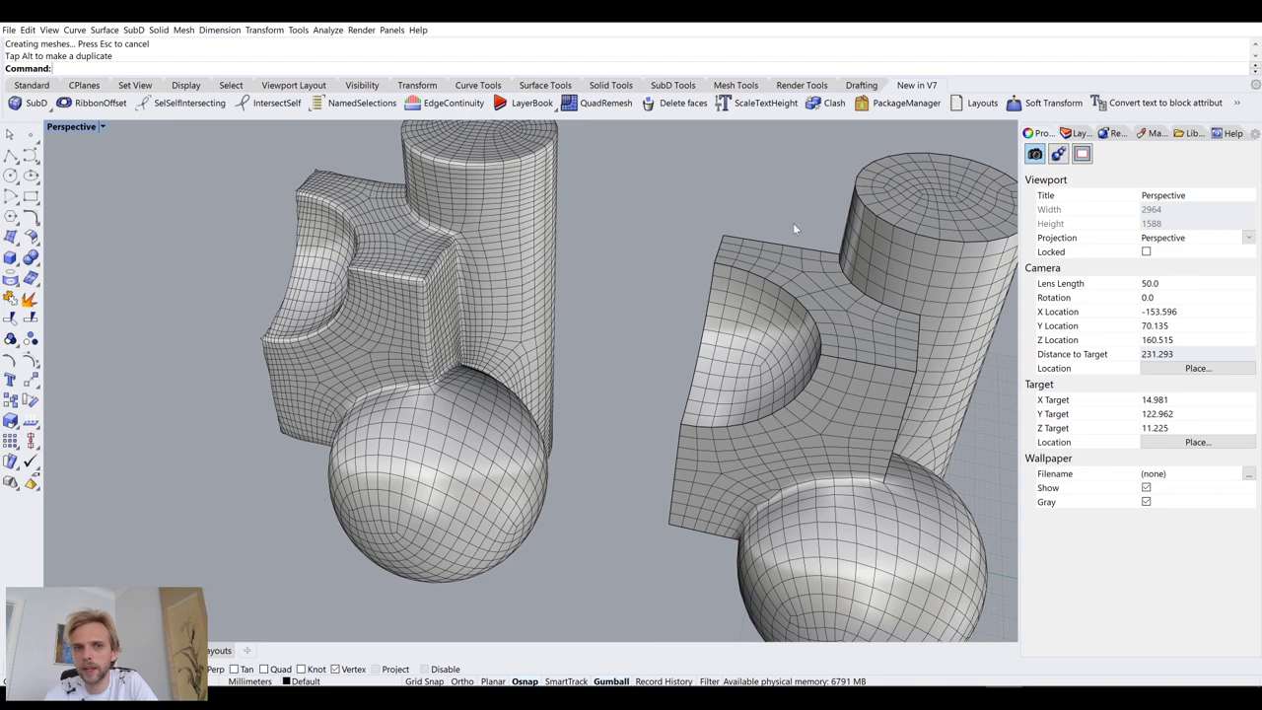
pyautogui.moveTo(861, 246); pyautogui.dragTo(815, 421, button='right')
pyautogui.scroll(8, 617, 274)
pyautogui.scroll(-2, 634, 316)
pyautogui.scroll(6, 443, 352)
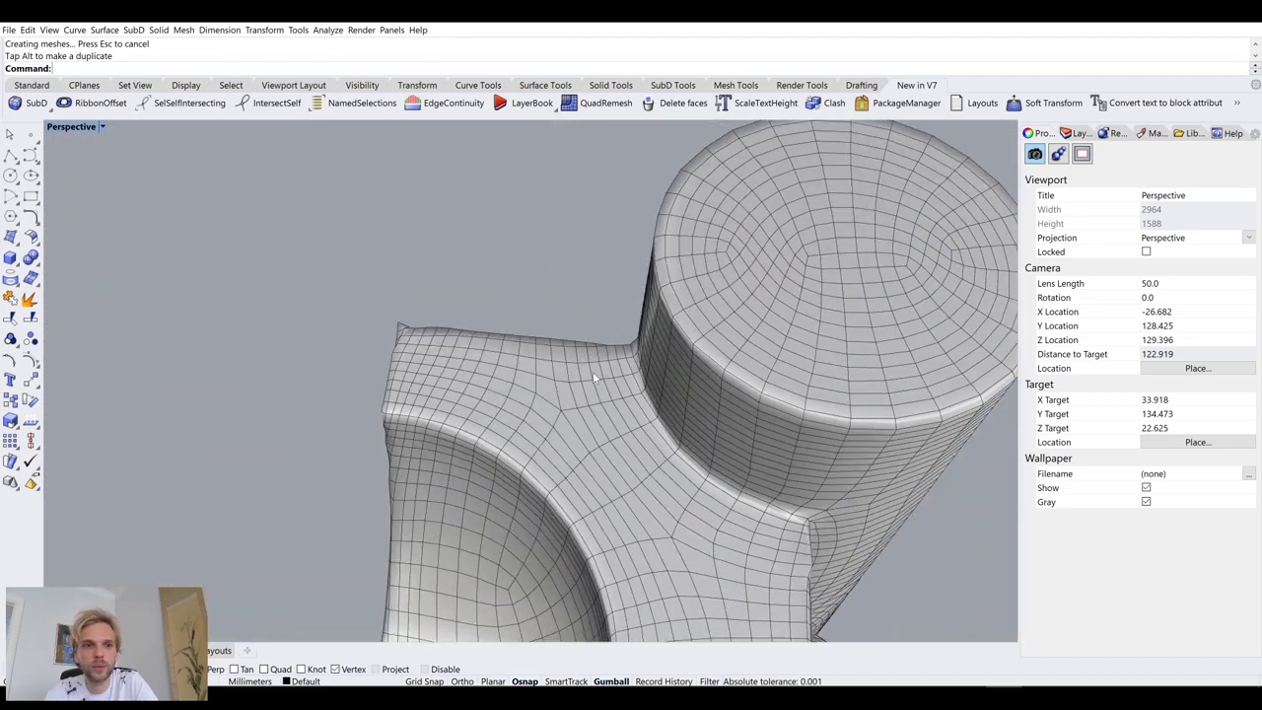
pyautogui.scroll(-12, 500, 371)
pyautogui.keyDown('shift'); pyautogui.moveTo(680, 488); pyautogui.dragTo(603, 331, button='right'); pyautogui.keyUp('shift')
pyautogui.scroll(-4, 600, 365)
pyautogui.keyDown('shift'); pyautogui.moveTo(600, 367); pyautogui.dragTo(443, 328, button='right'); pyautogui.keyUp('shift')
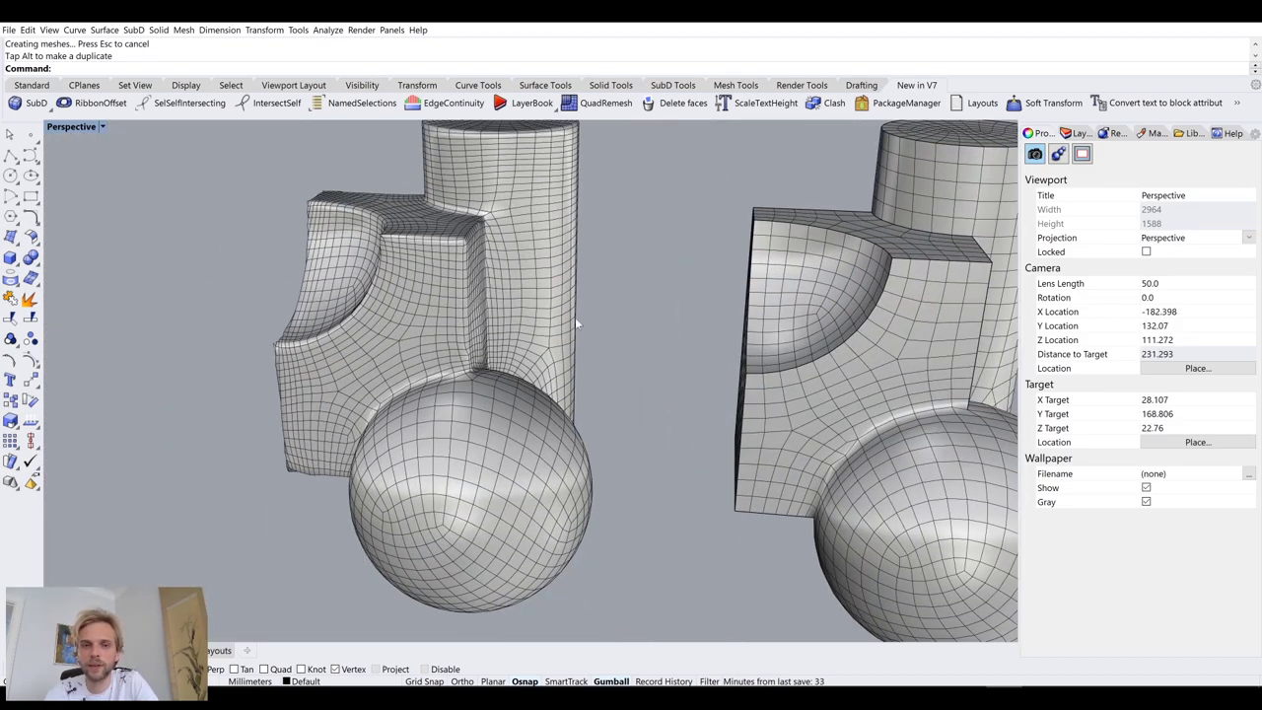
pyautogui.scroll(-4, 540, 350)
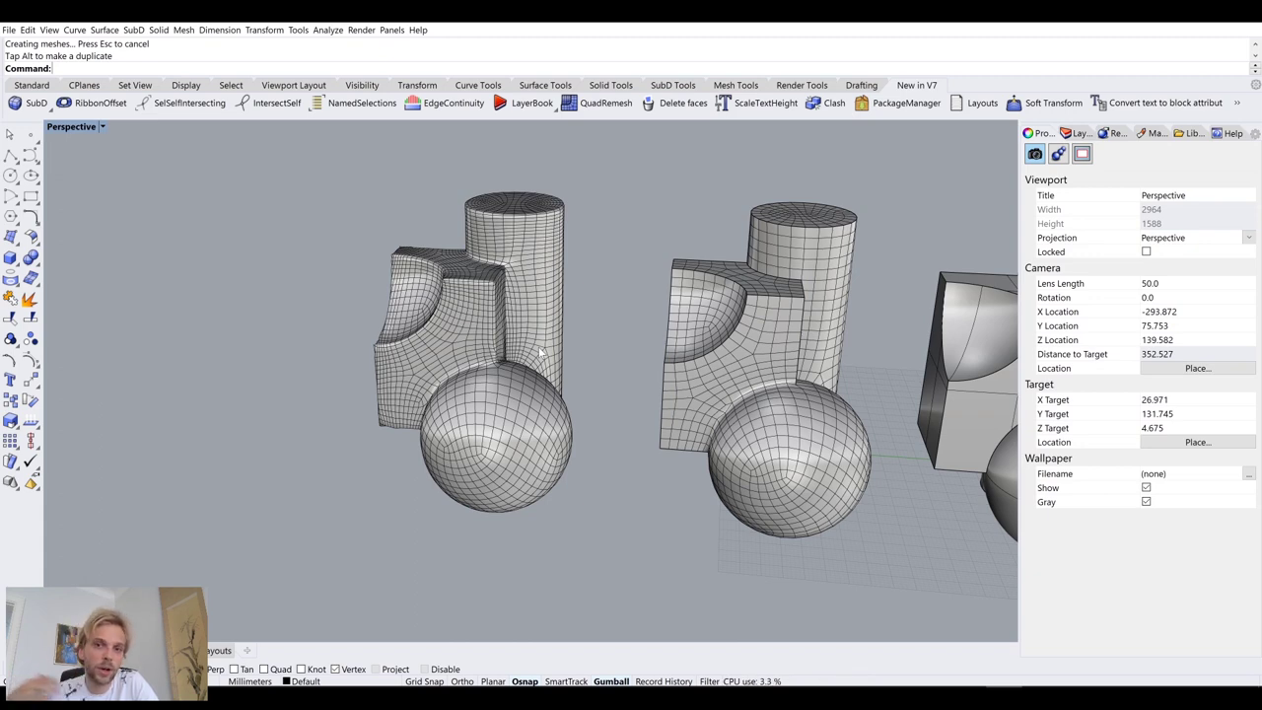
pyautogui.scroll(-10, 540, 352)
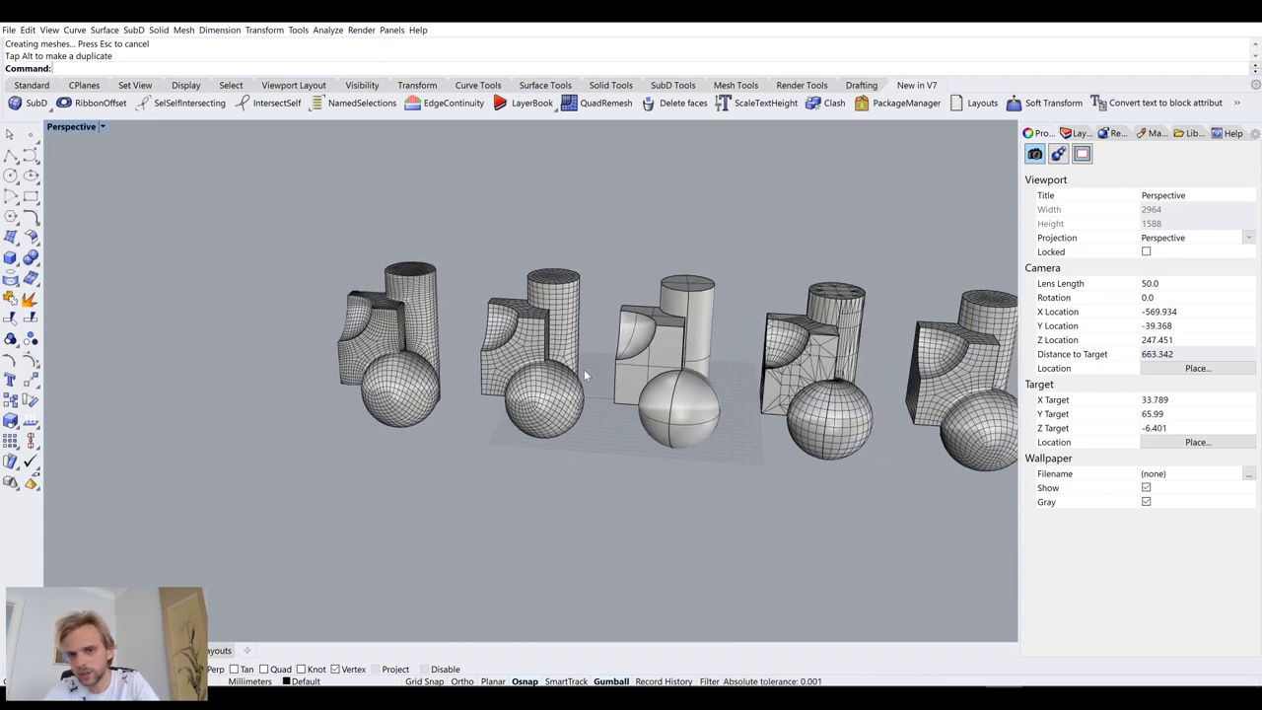
# Step: Delete the solid and all the meshes so the model is empty
pyautogui.hotkey('ctrl', 'a')
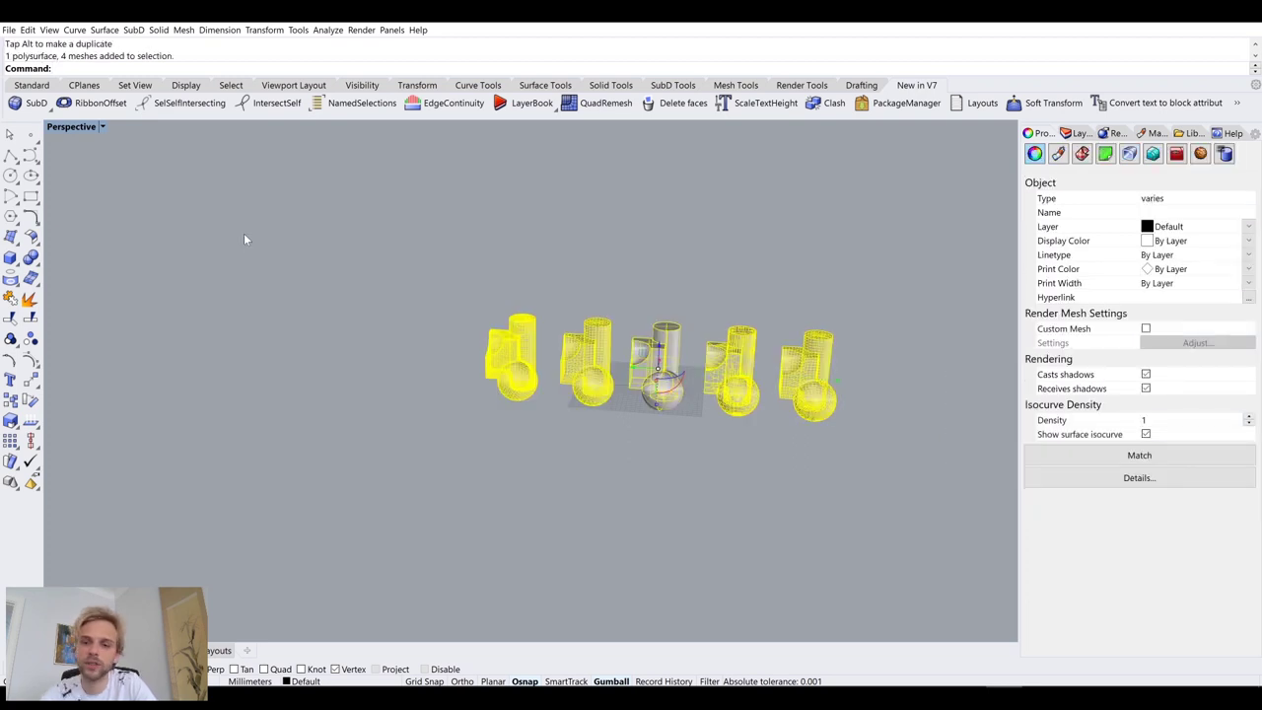
pyautogui.press('Delete')
pyautogui.scroll(10, 742, 396)
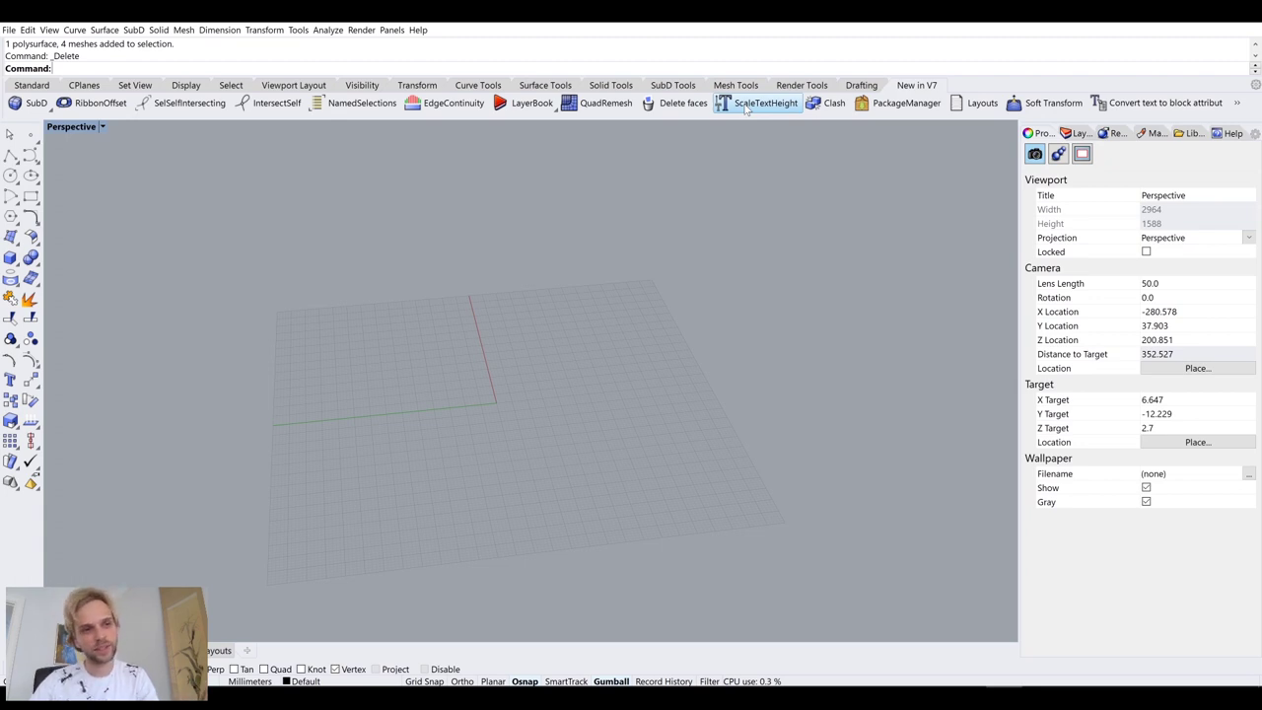
# Step: Switch from the Perspective view to a maximized Top view centred on the grid origin
pyautogui.moveTo(254, 255); pyautogui.dragTo(292, 296, button='right')
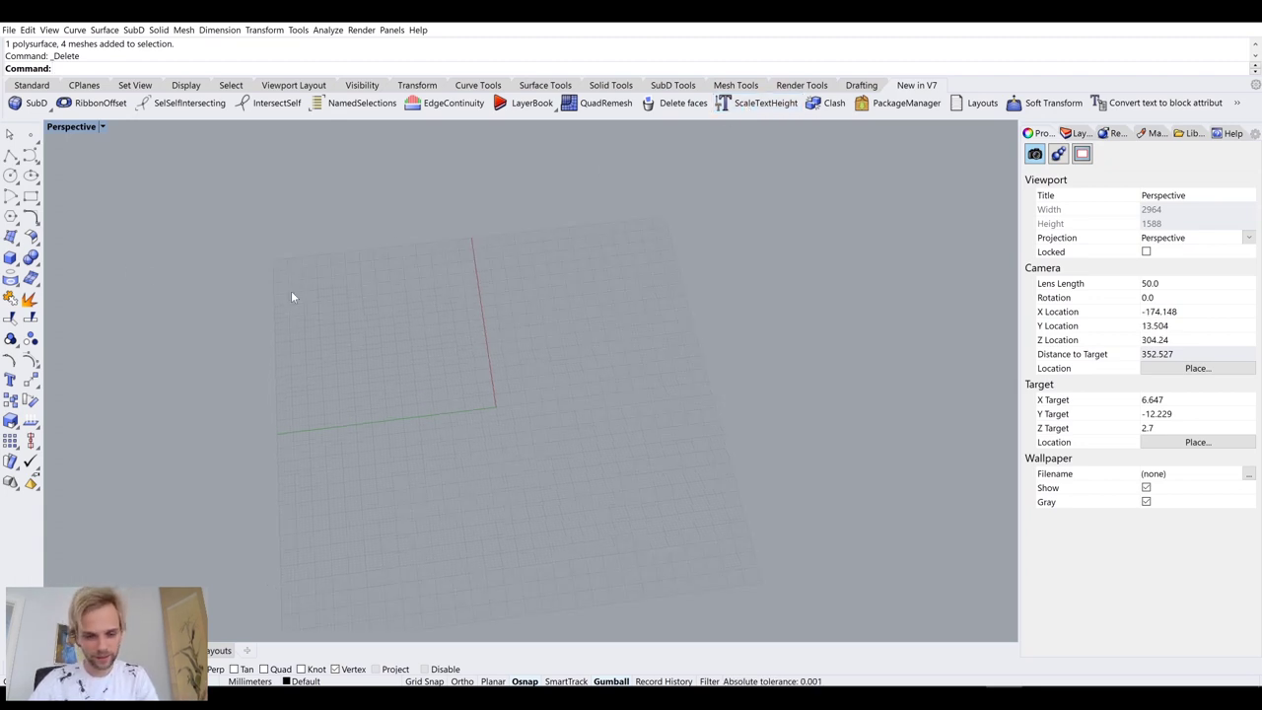
pyautogui.doubleClick(75, 128)
pyautogui.doubleClick(56, 127)
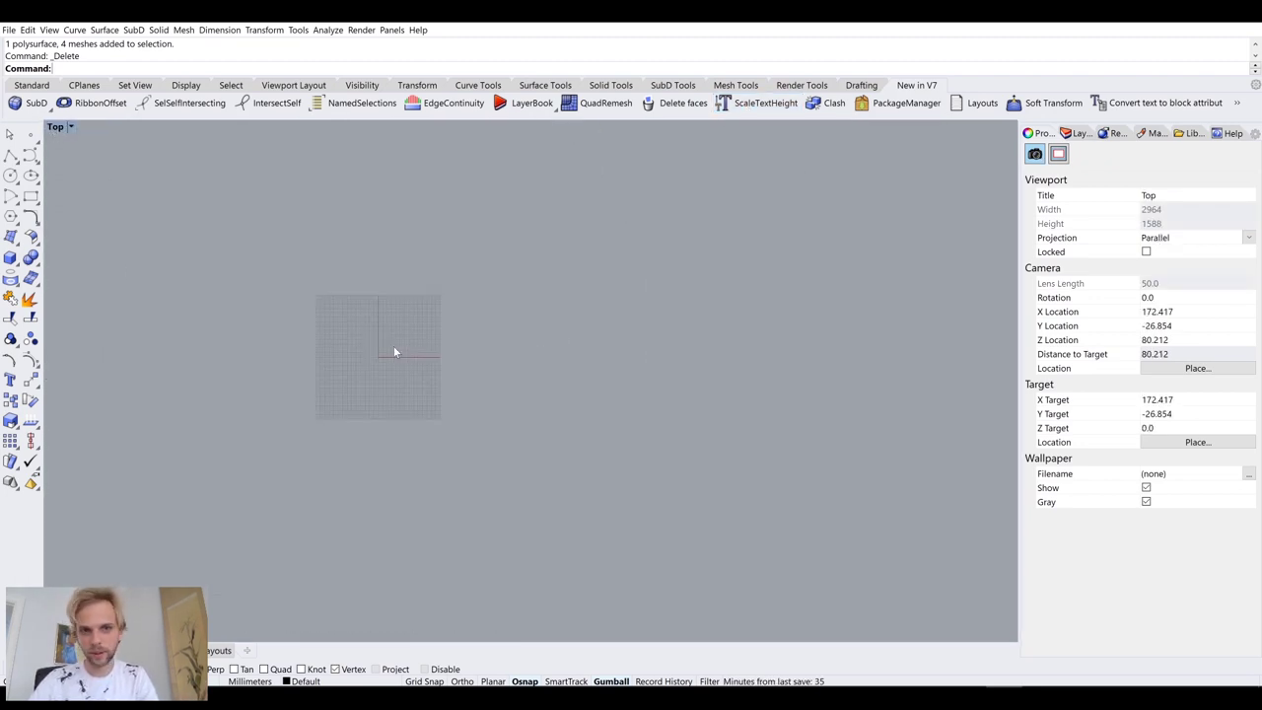
pyautogui.scroll(8, 546, 294)
pyautogui.moveTo(546, 294); pyautogui.dragTo(511, 357, button='right')
# Step: Create the text "Subscribe" in the default style and place it just above the grid's X axis
pyautogui.write('Text')
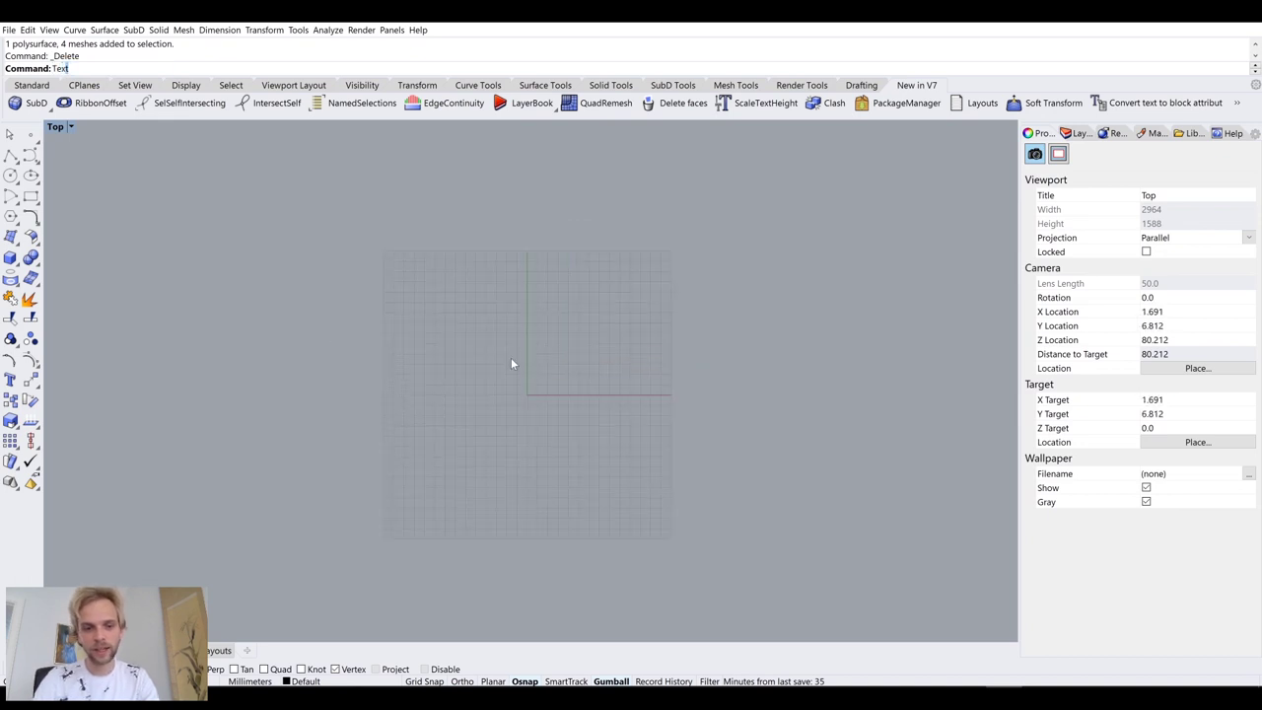
pyautogui.press('Return')
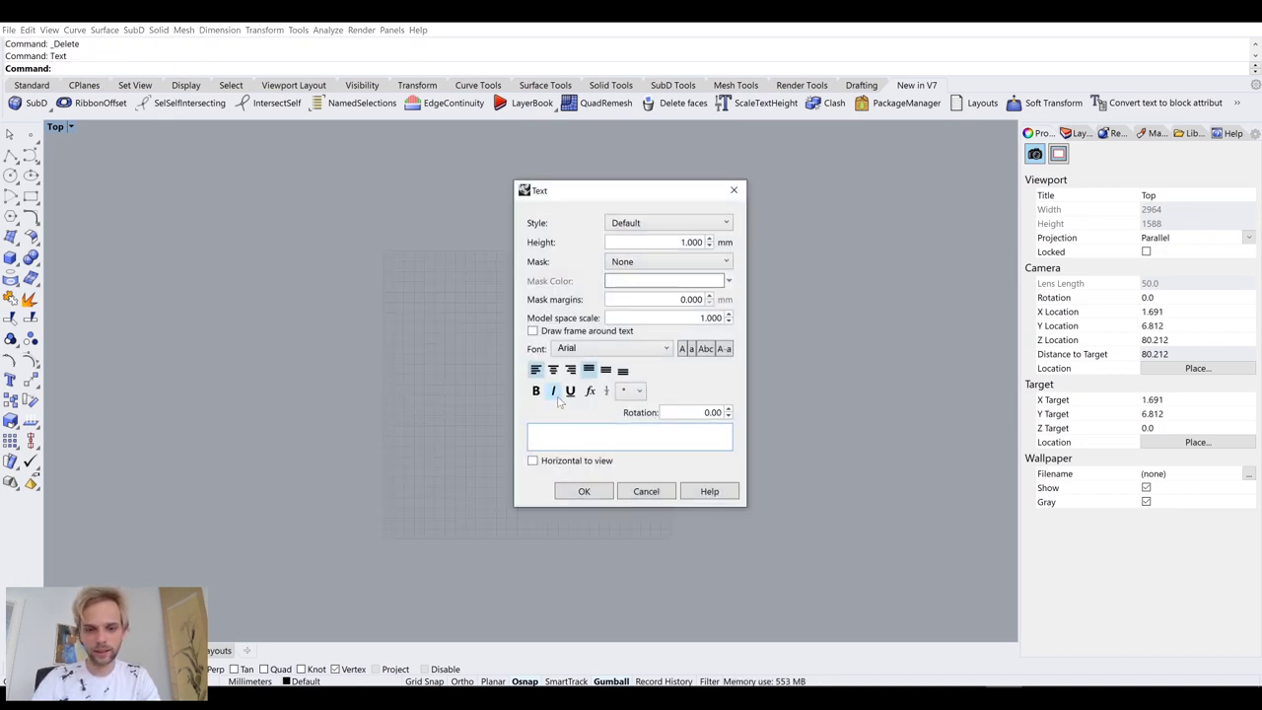
pyautogui.write('Subs')
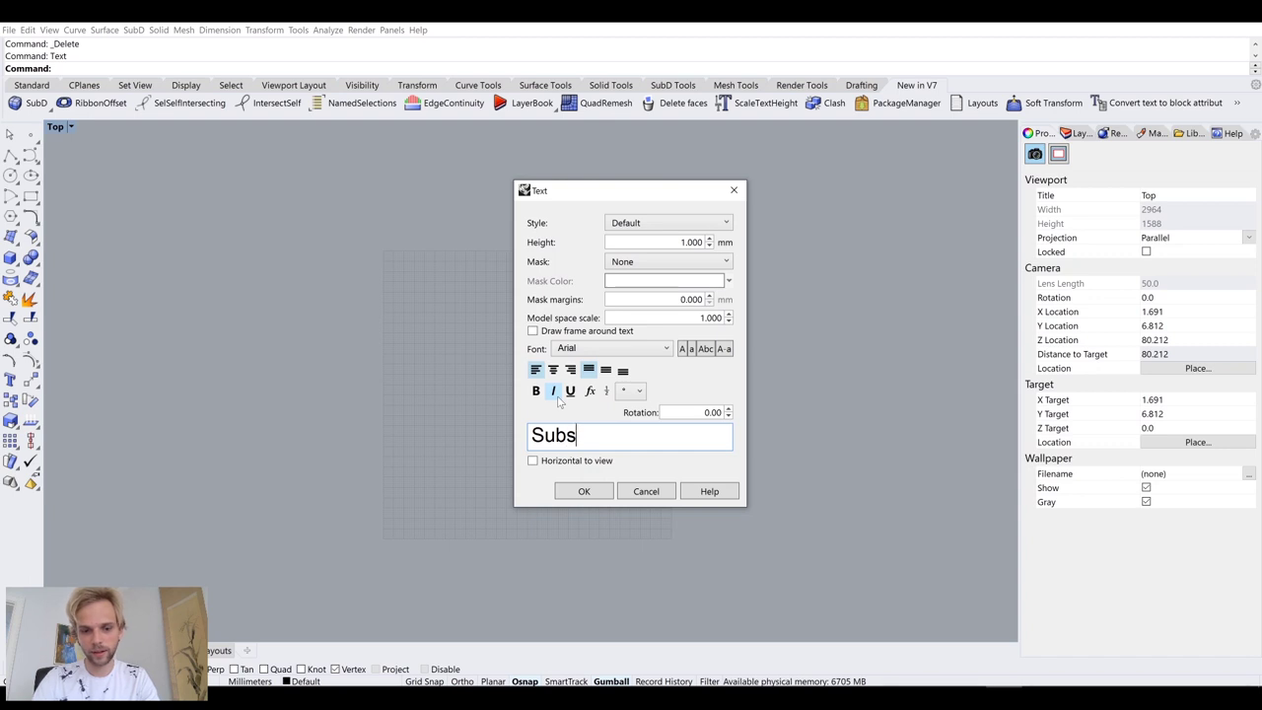
pyautogui.write('cribe')
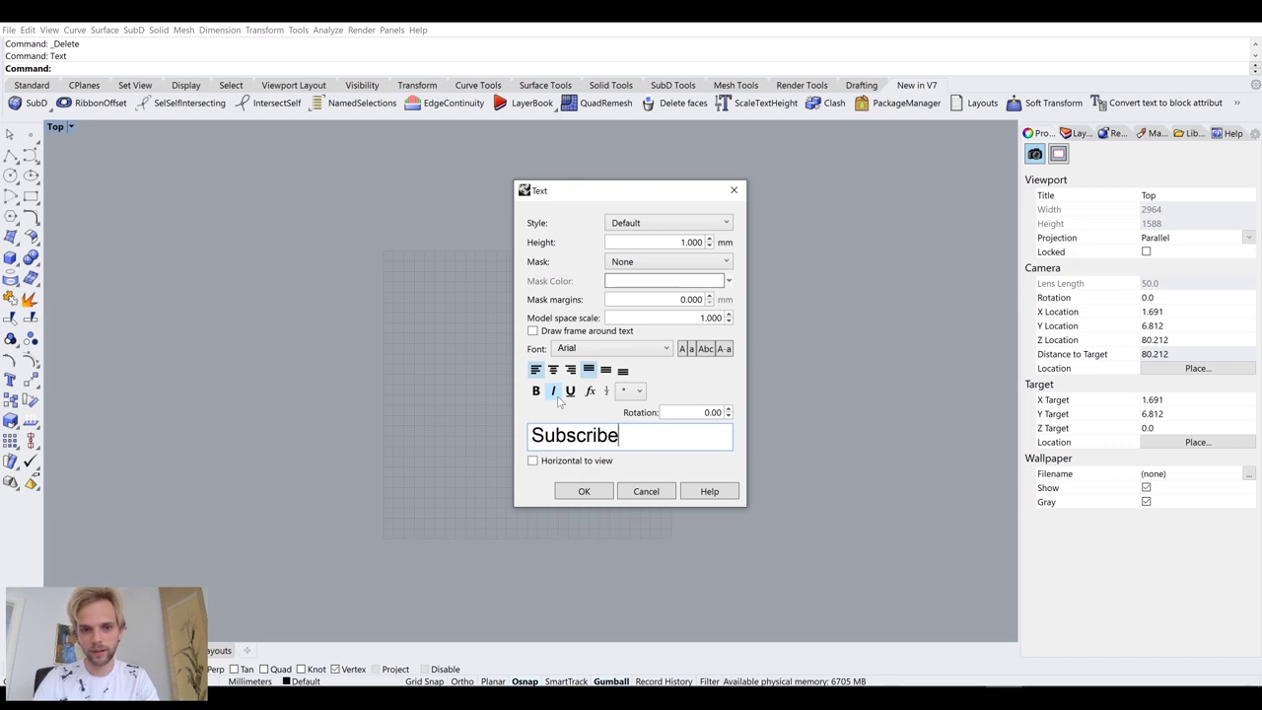
pyautogui.click(591, 491)
pyautogui.click(556, 385)
# Step: Scale the Subscribe text by a factor of 10 with ScaleTextHeight, and undo the scaling
pyautogui.moveTo(556, 383); pyautogui.dragTo(563, 299, button='right')
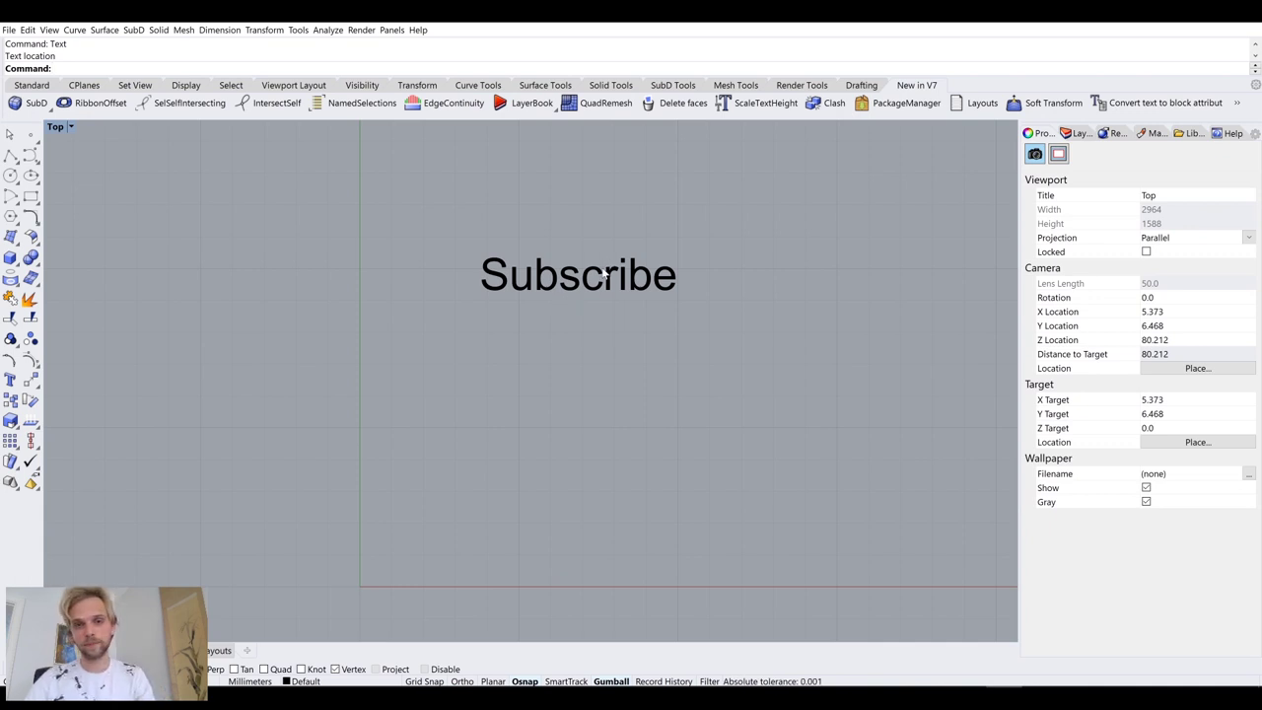
pyautogui.click(604, 274)
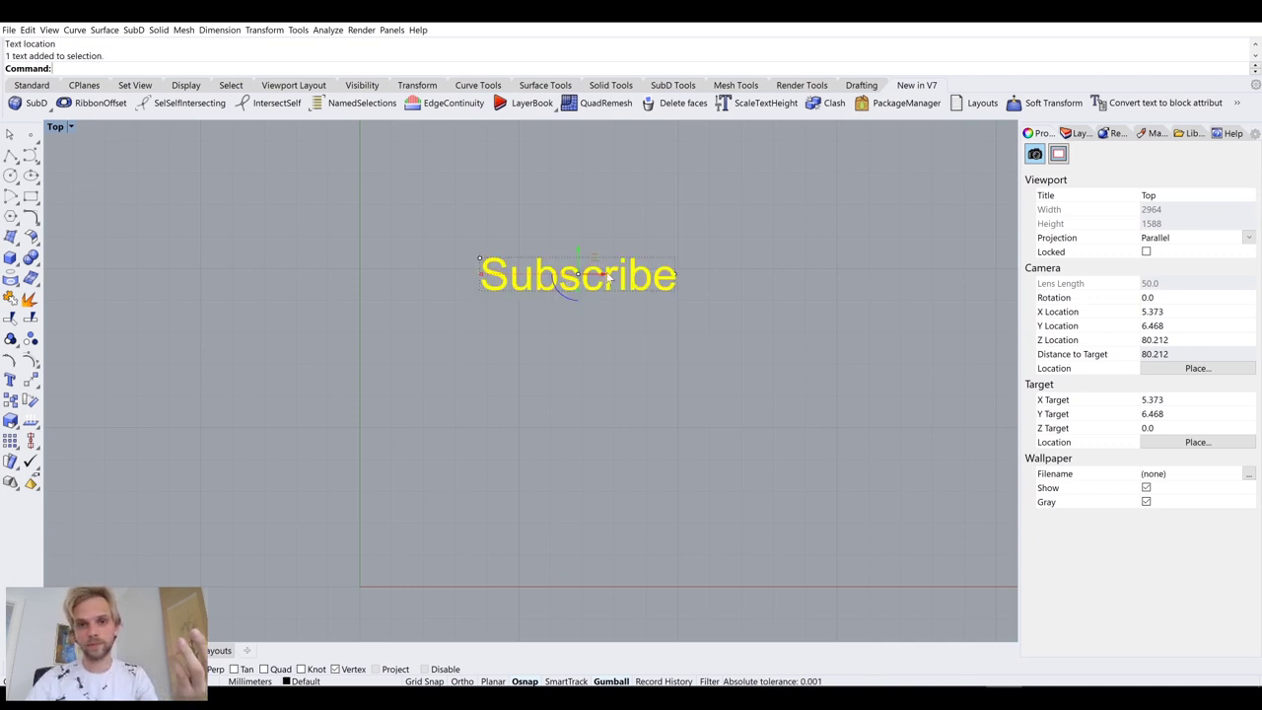
pyautogui.click(767, 107)
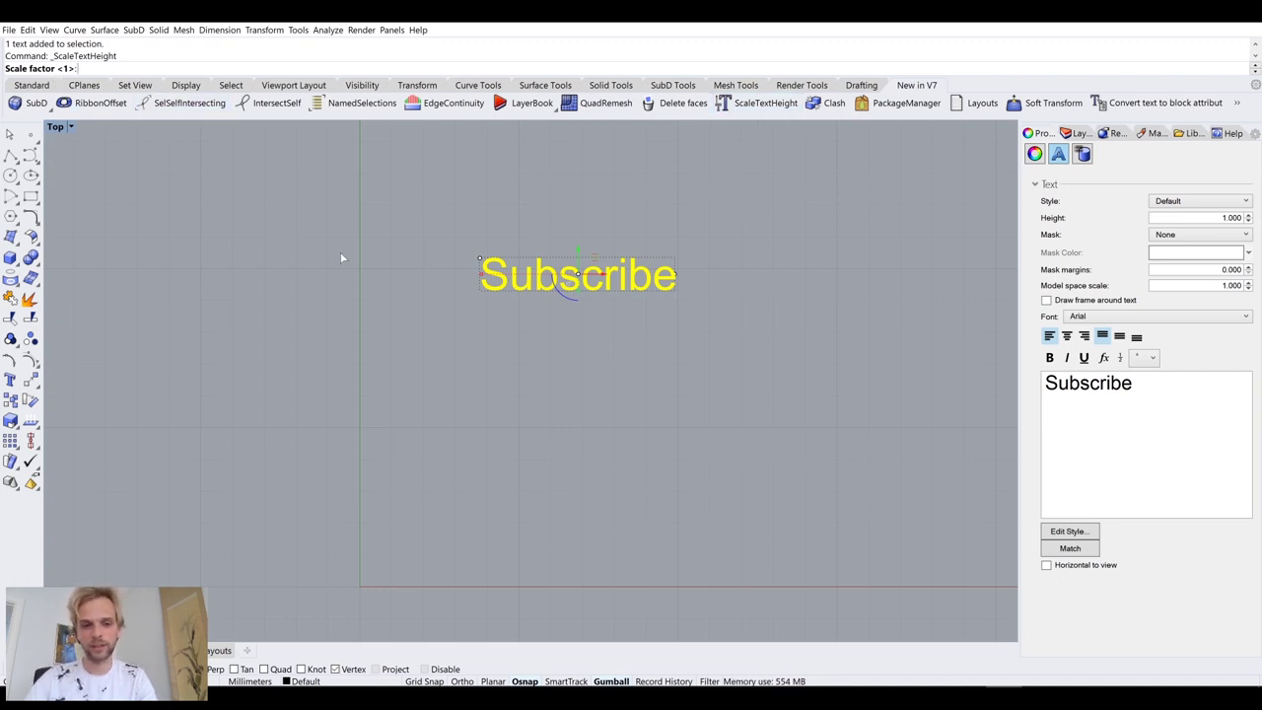
pyautogui.write('10')
pyautogui.press('Return')
pyautogui.scroll(-4, 500, 337)
pyautogui.moveTo(530, 342); pyautogui.dragTo(305, 326, button='right')
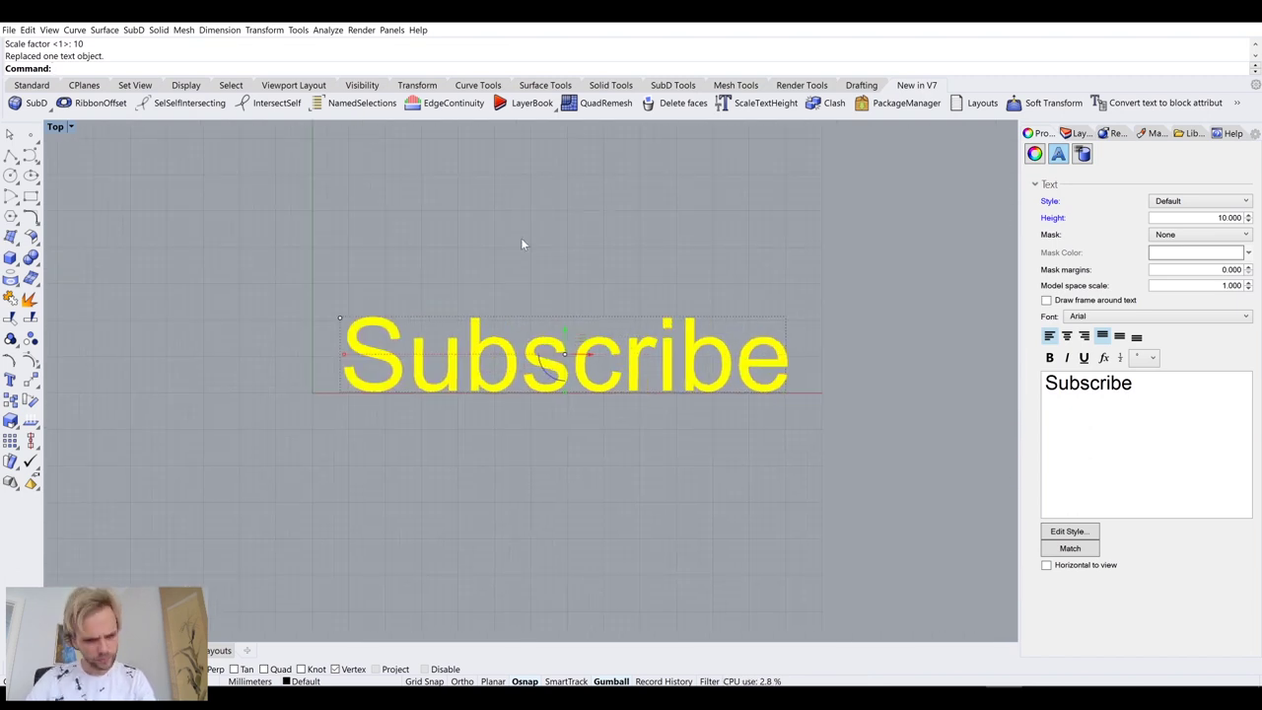
pyautogui.hotkey('ctrl', 'z')
# Step: Enlarge the Subscribe text freehand with the gumball's scale handle to a height of about 1.86 mm
pyautogui.scroll(10, 311, 325)
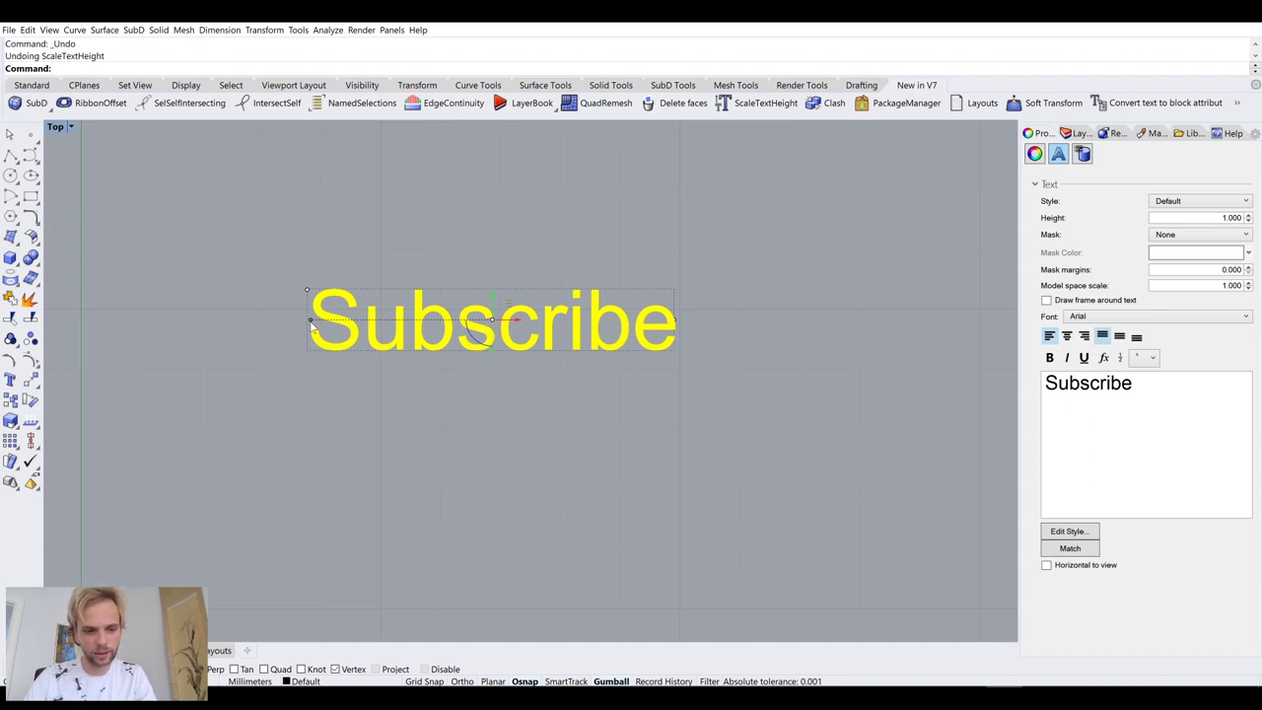
pyautogui.moveTo(311, 322); pyautogui.dragTo(155, 329)
pyautogui.scroll(-2, 378, 333)
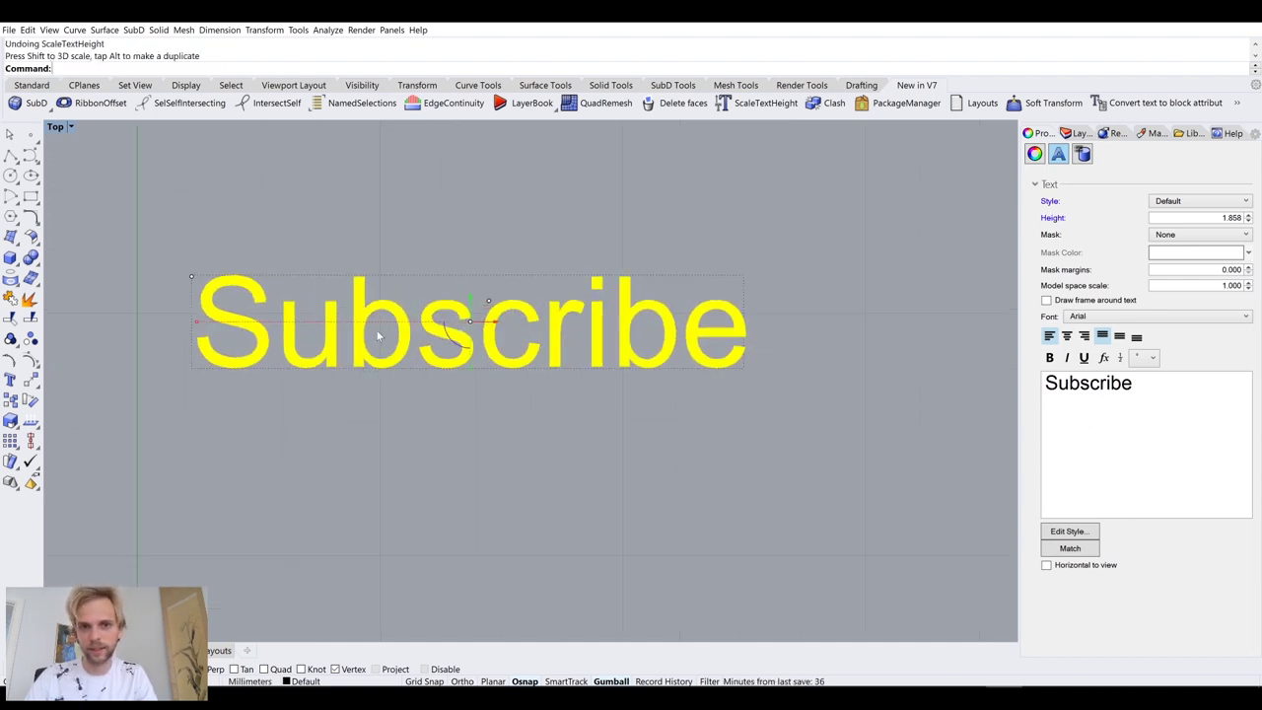
# Step: Scale the Subscribe text by a factor of 10 through the gumball, and undo that scaling
pyautogui.moveTo(377, 333); pyautogui.dragTo(537, 327, button='right')
pyautogui.click(355, 317)
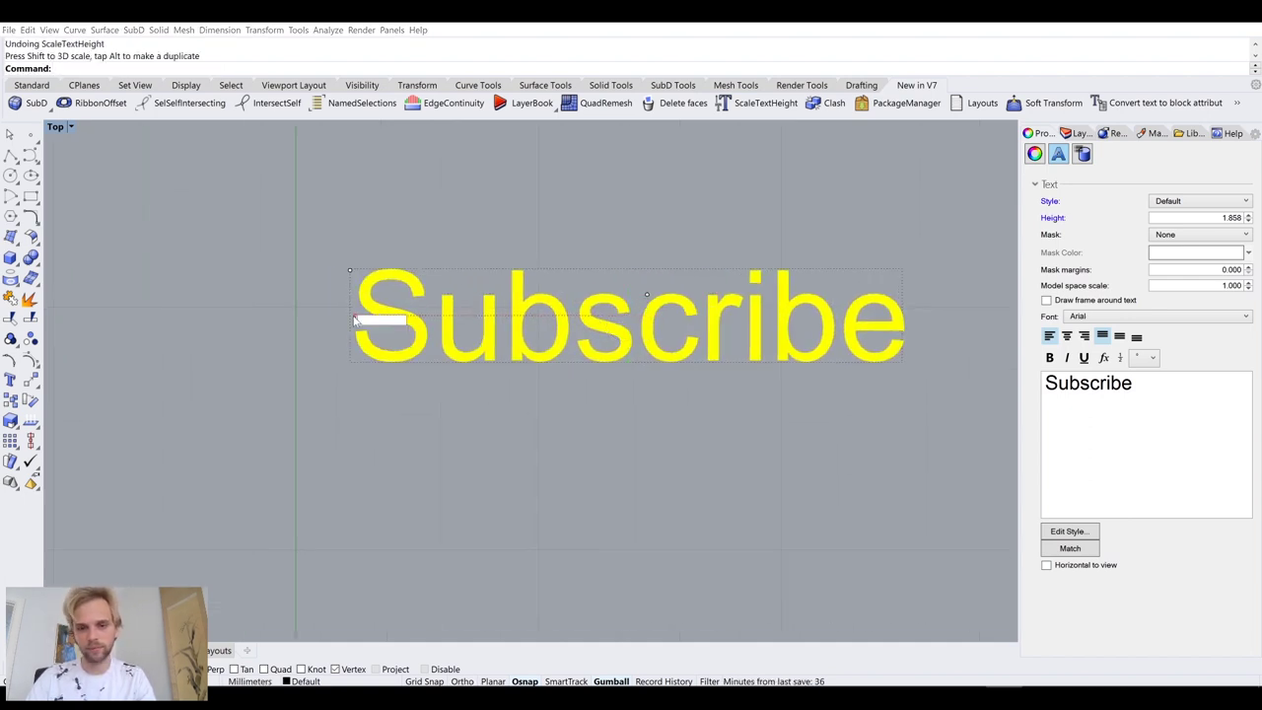
pyautogui.write('10')
pyautogui.press('Return')
pyautogui.scroll(-10, 370, 330)
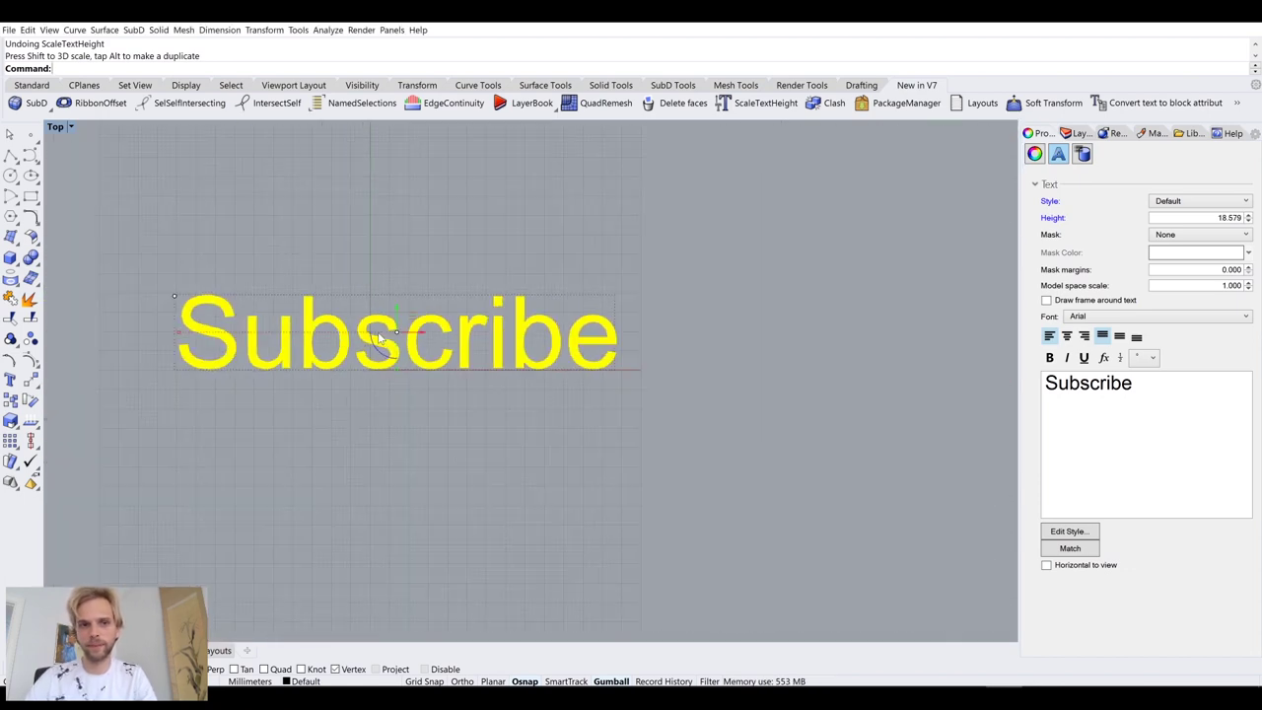
pyautogui.hotkey('ctrl', 'z')
pyautogui.press('Escape')
# Step: Duplicate the Subscribe text with the gumball into five copies scattered around the original
pyautogui.scroll(4, 362, 312)
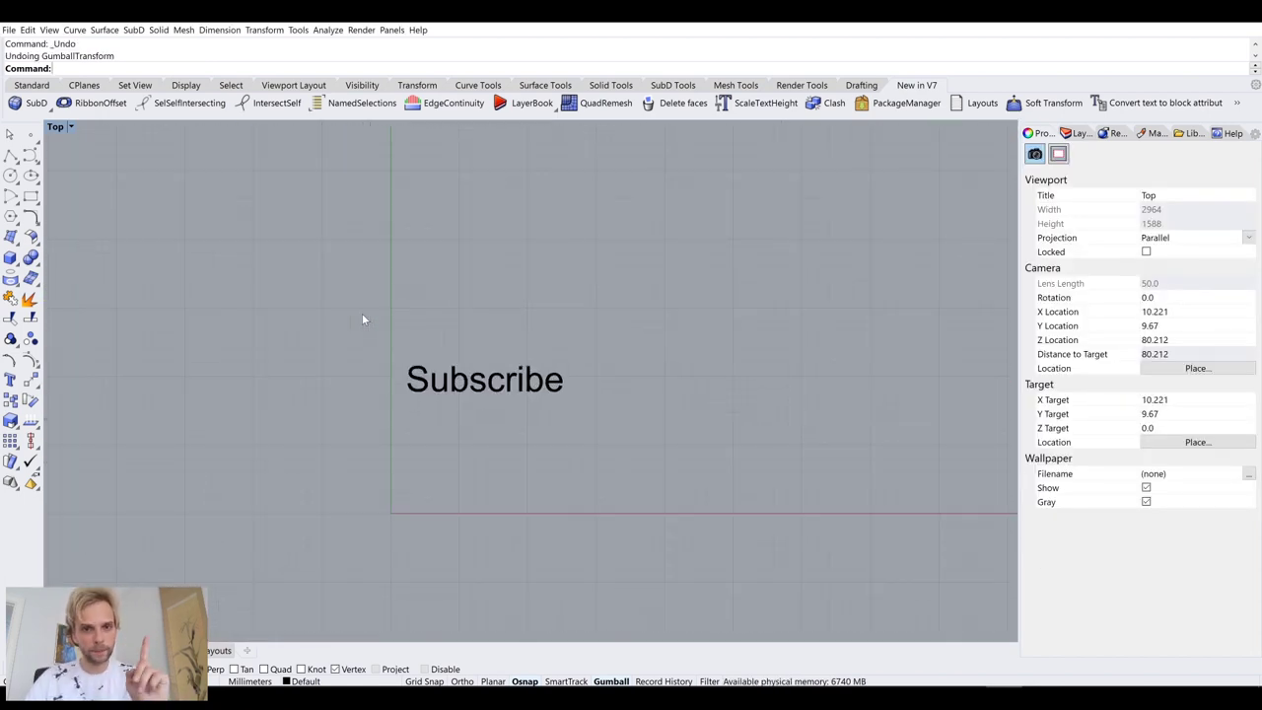
pyautogui.click(464, 377)
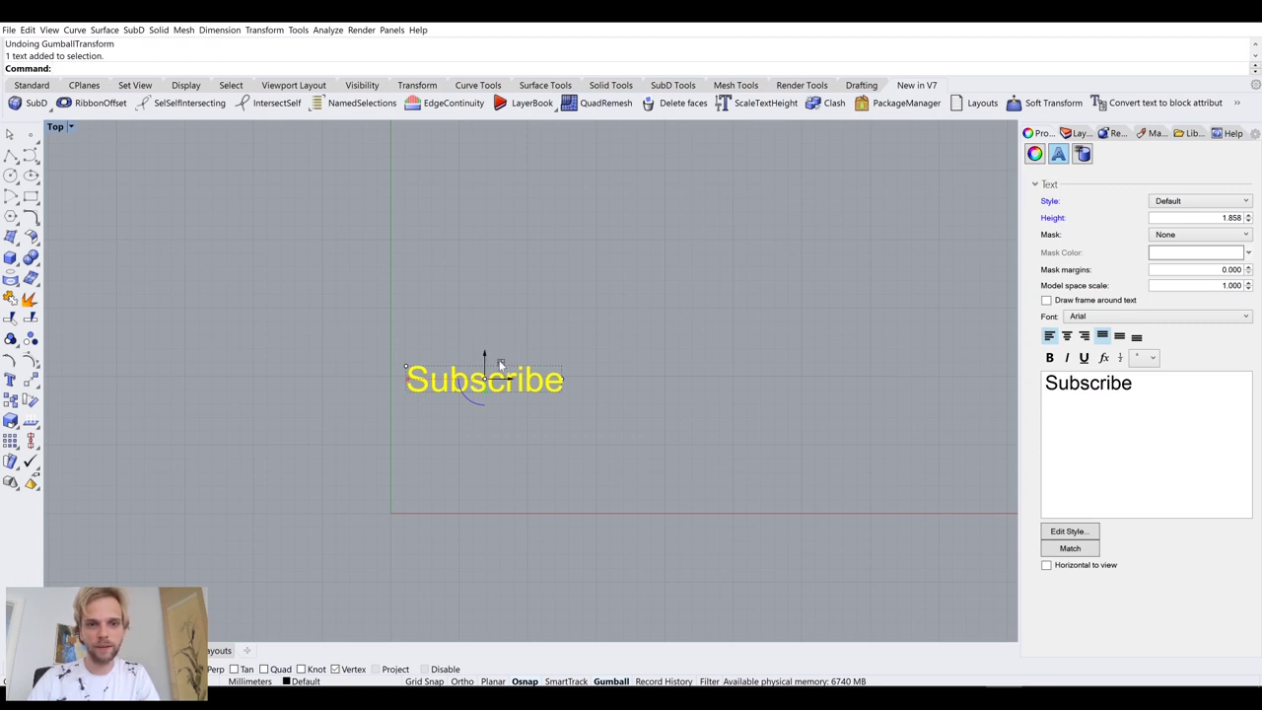
pyautogui.press('alt')
pyautogui.moveTo(500, 365); pyautogui.dragTo(680, 288)
pyautogui.press('alt')
pyautogui.press('alt')
pyautogui.press('alt')
pyautogui.press('alt')
# Step: Make the whole word italic in the uppermost Subscribe copy
pyautogui.click(612, 237)
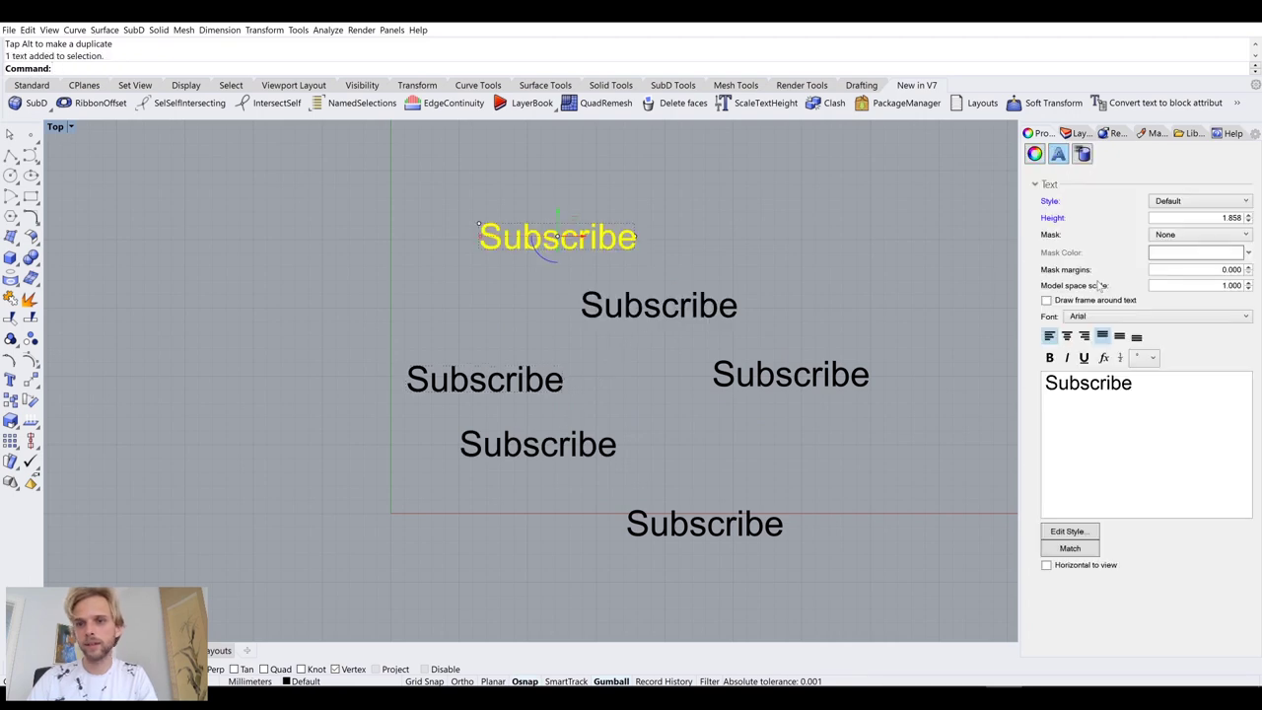
pyautogui.doubleClick(1080, 382)
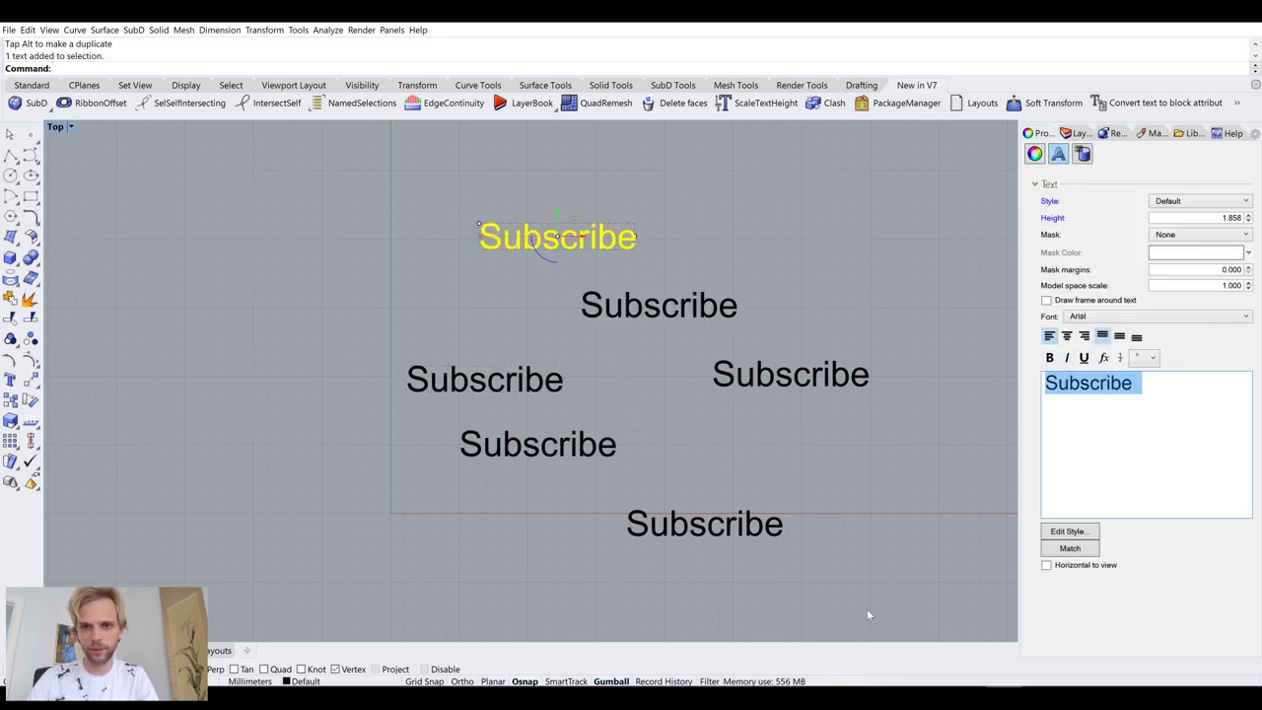
pyautogui.click(1068, 357)
# Step: Try to underline the whole word in the rightmost Subscribe copy
pyautogui.click(786, 377)
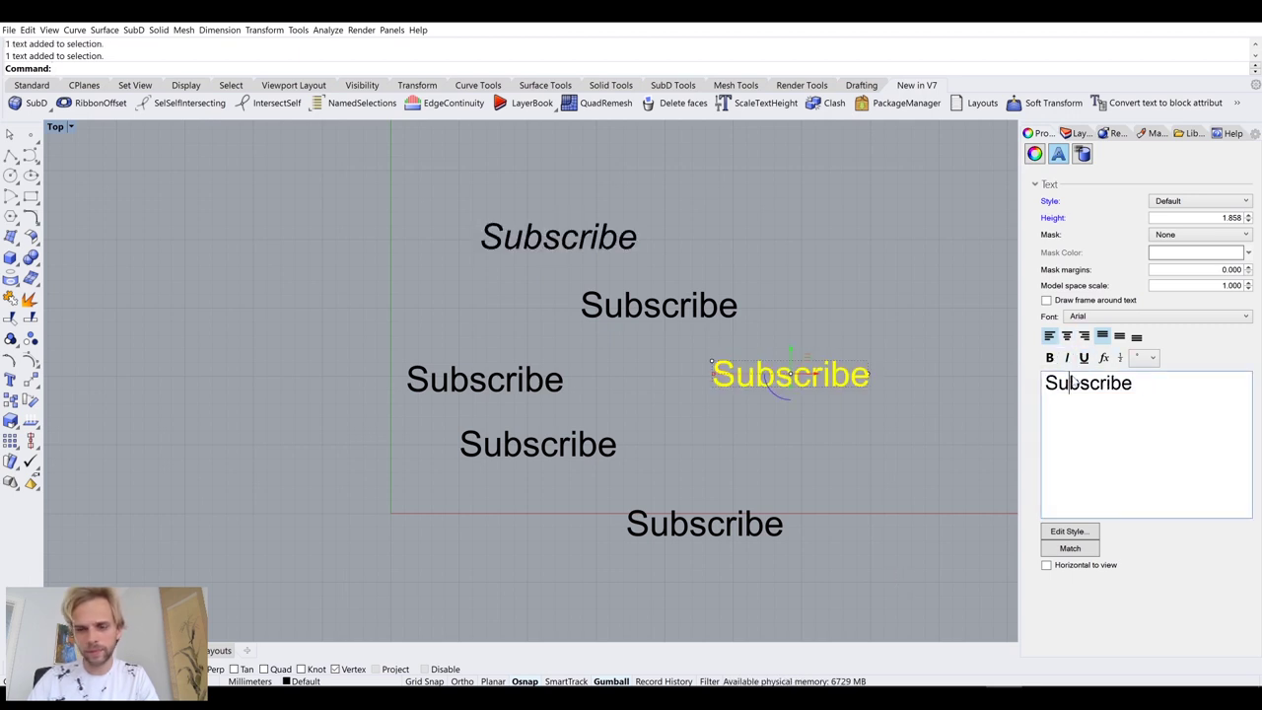
pyautogui.doubleClick(1087, 383)
pyautogui.click(1084, 357)
# Step: Make the lowest Subscribe copy italic
pyautogui.click(745, 530)
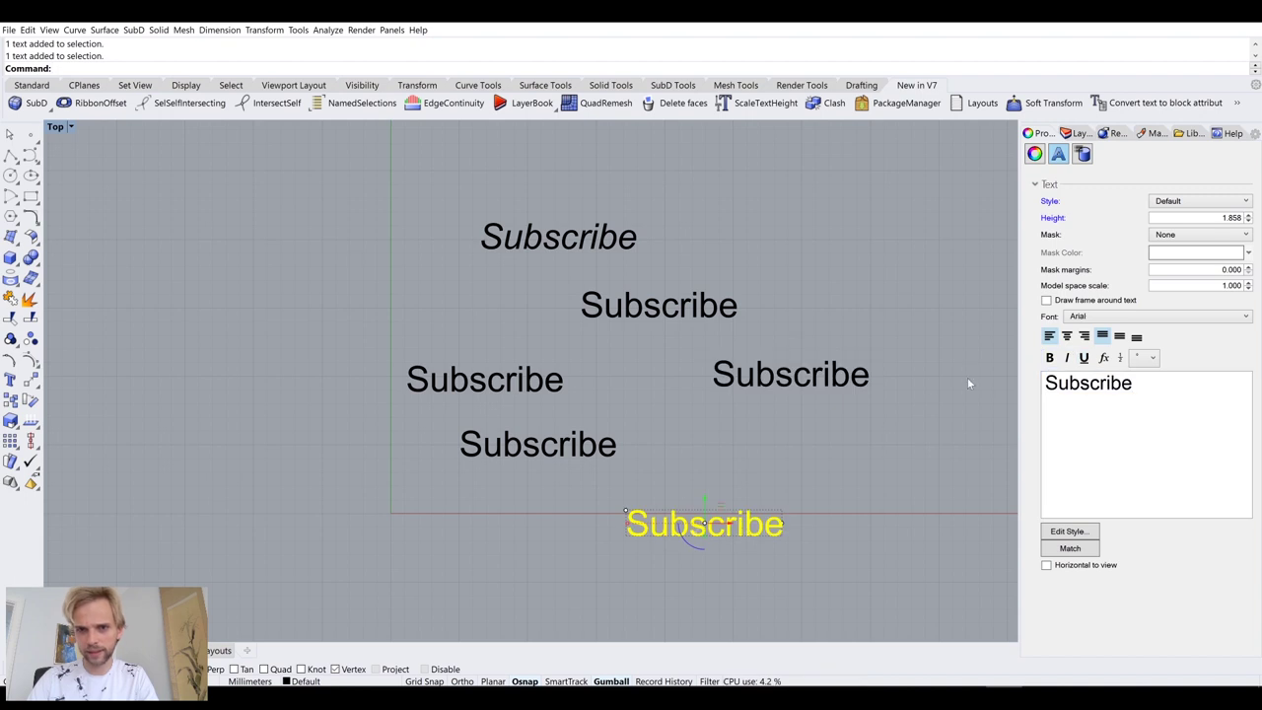
pyautogui.click(1067, 357)
pyautogui.click(1083, 357)
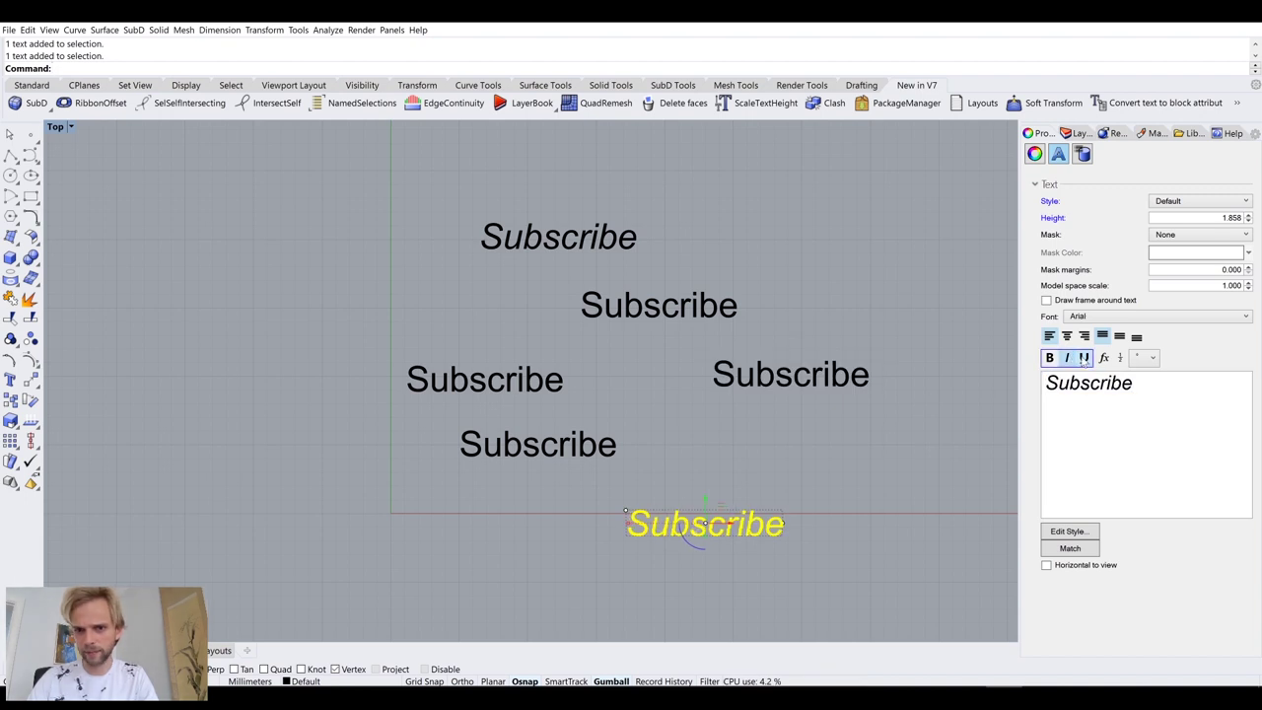
pyautogui.click(761, 498)
# Step: Try again to apply an underline to the whole word in the rightmost Subscribe copy
pyautogui.click(836, 373)
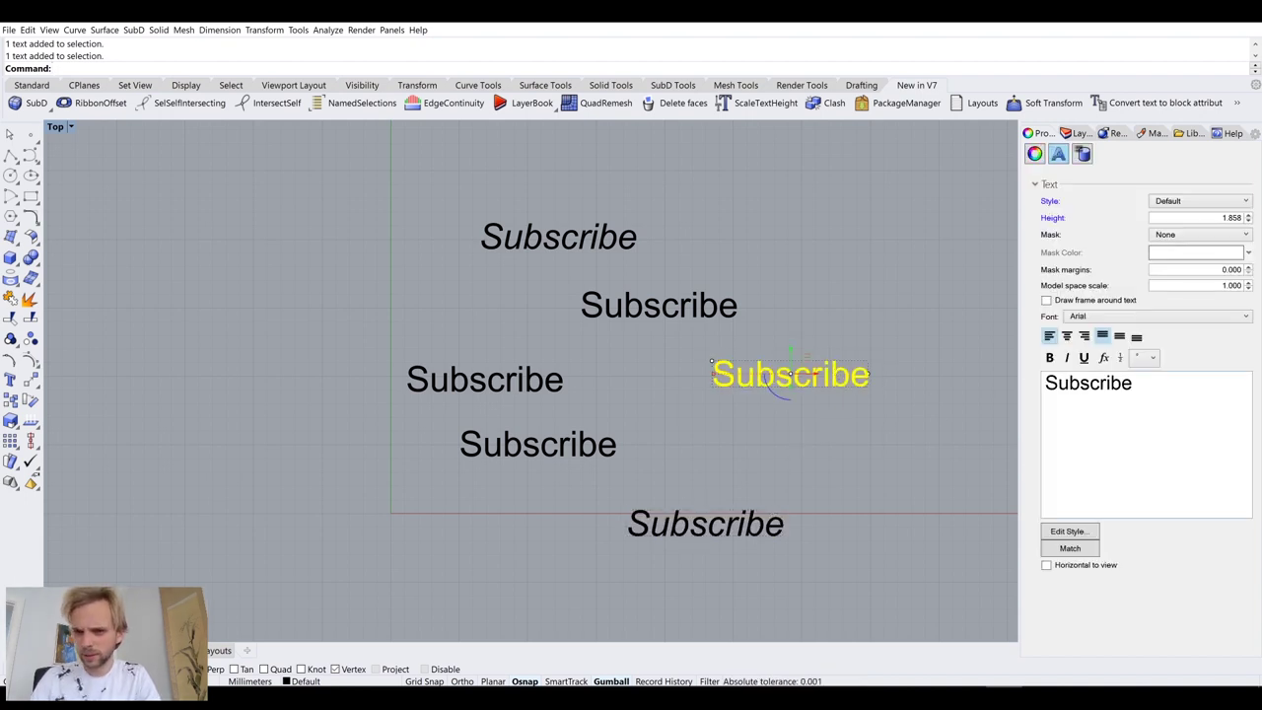
pyautogui.doubleClick(1088, 382)
pyautogui.click(1084, 357)
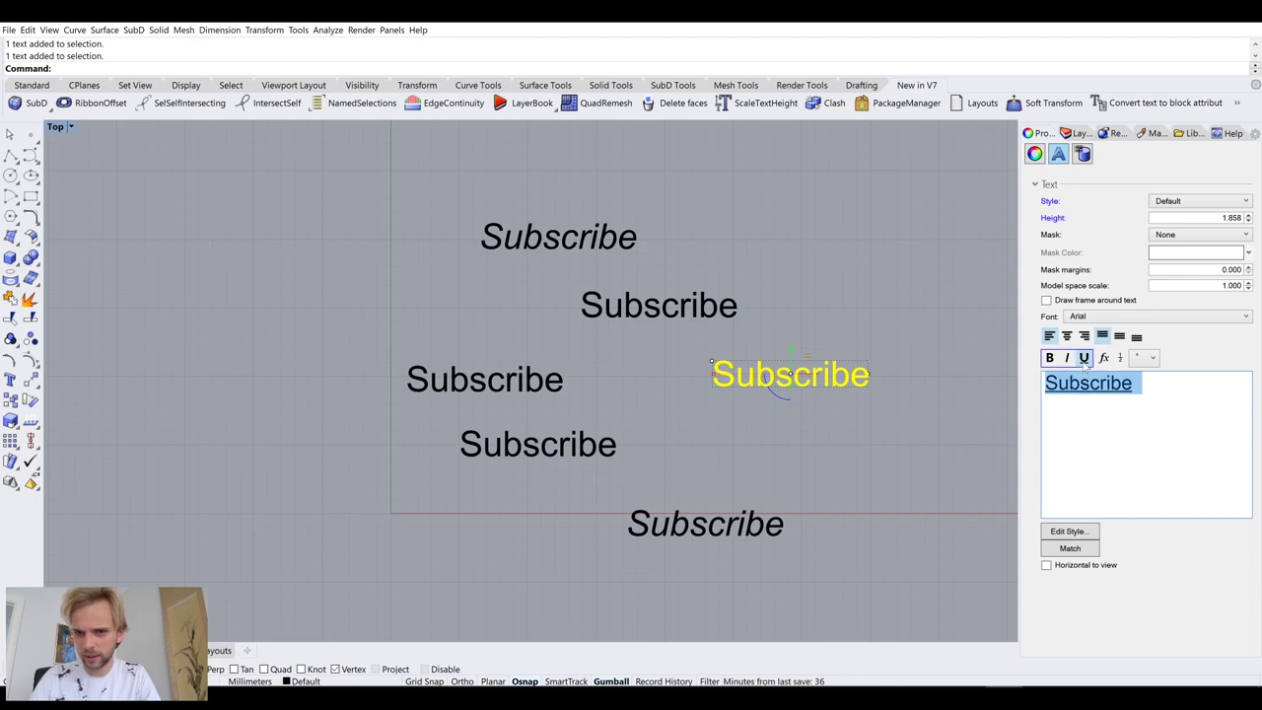
pyautogui.click(894, 438)
# Step: Make the whole word bold and italic in the rightmost Subscribe copy
pyautogui.click(753, 378)
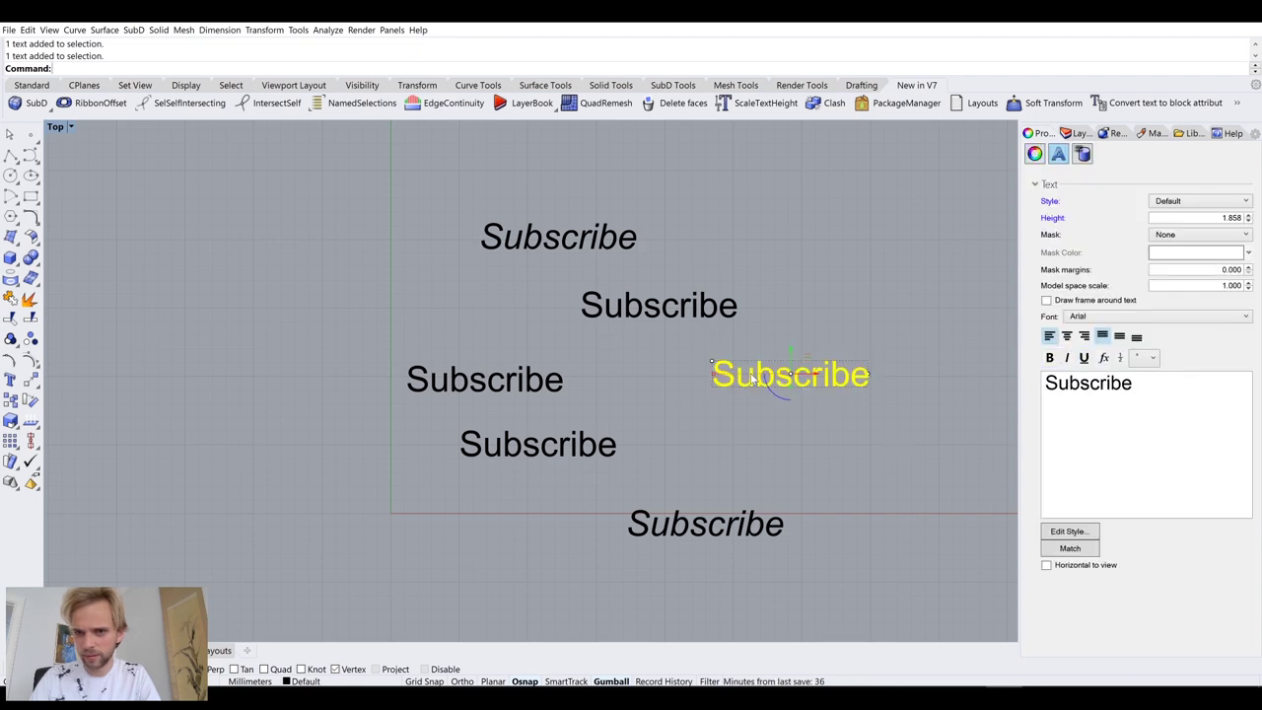
pyautogui.click(1054, 385)
pyautogui.doubleClick(1054, 385)
pyautogui.click(1066, 357)
pyautogui.click(1049, 357)
pyautogui.click(880, 422)
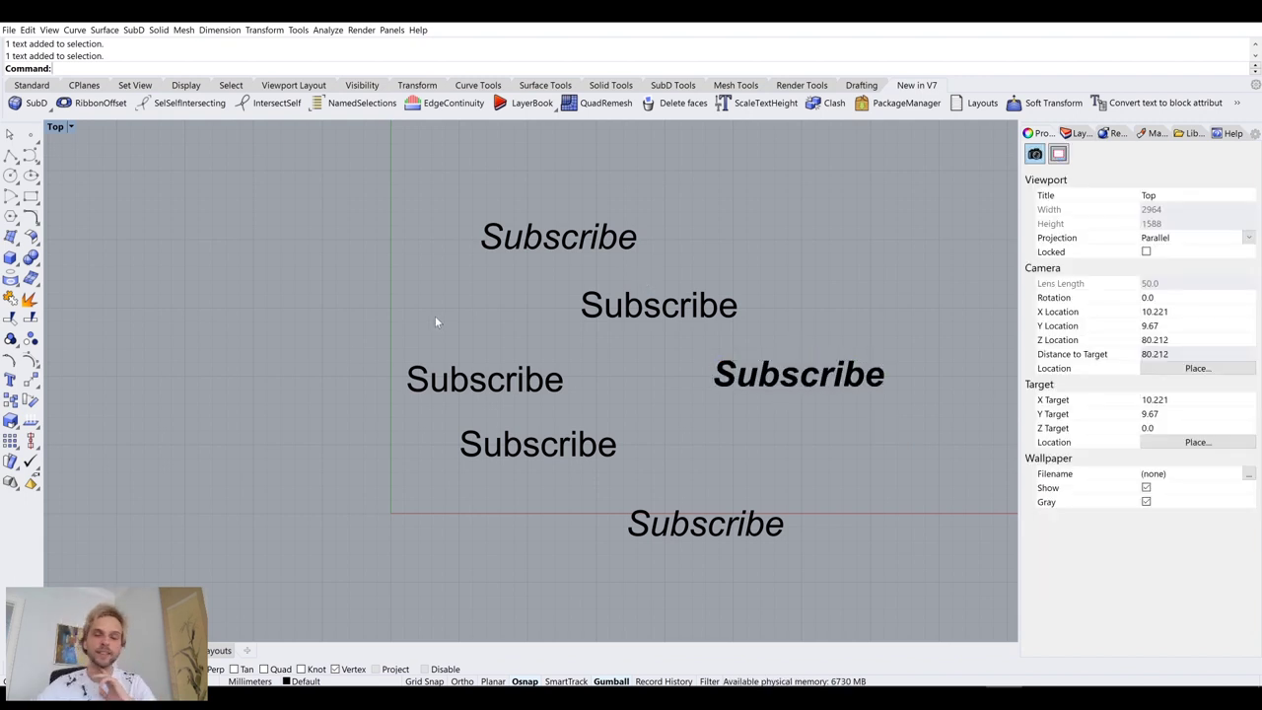
# Step: Select all six Subscribe texts, scale them together with the gumball, and undo that scaling
pyautogui.moveTo(894, 558); pyautogui.dragTo(345, 216)
pyautogui.scroll(-8, 371, 214)
pyautogui.moveTo(486, 329); pyautogui.dragTo(581, 425, button='right')
pyautogui.scroll(6, 468, 381)
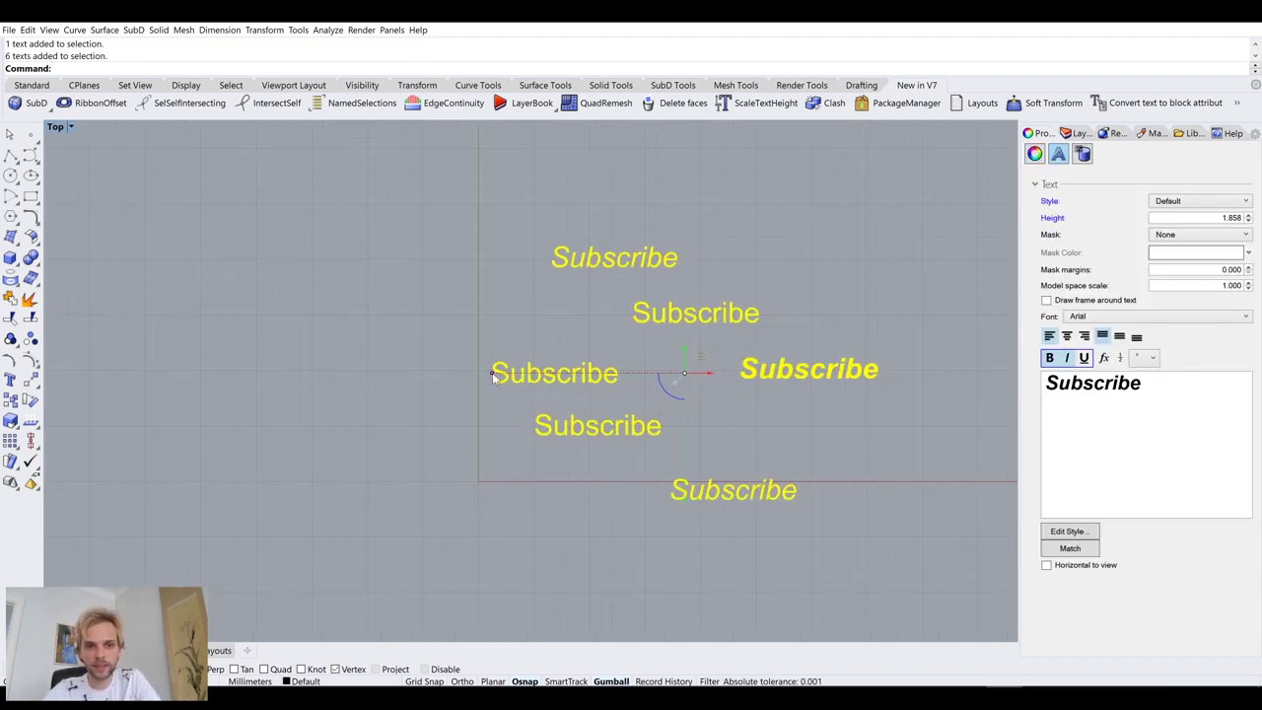
pyautogui.keyDown('shift'); pyautogui.moveTo(492, 374); pyautogui.dragTo(468, 457); pyautogui.keyUp('shift')
pyautogui.hotkey('ctrl', 'z')
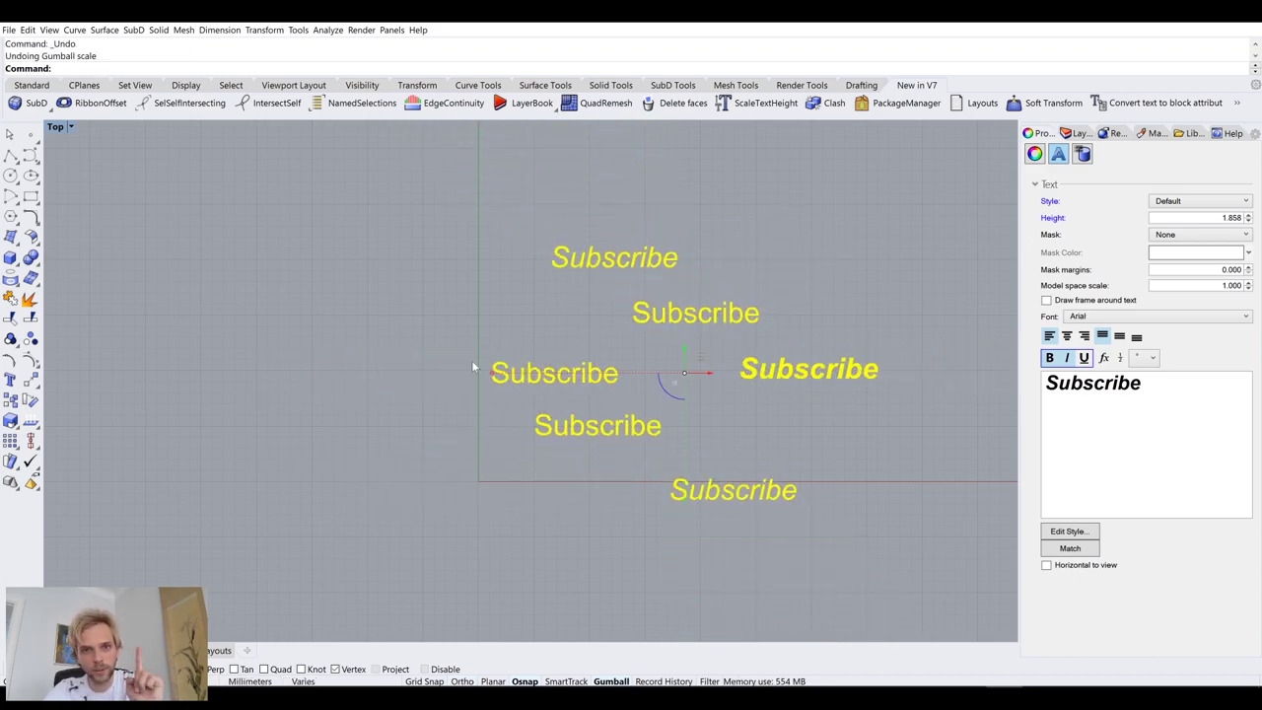
# Step: Scale the height of all six selected Subscribe texts by a factor of 2 with ScaleTextHeight
pyautogui.click(768, 103)
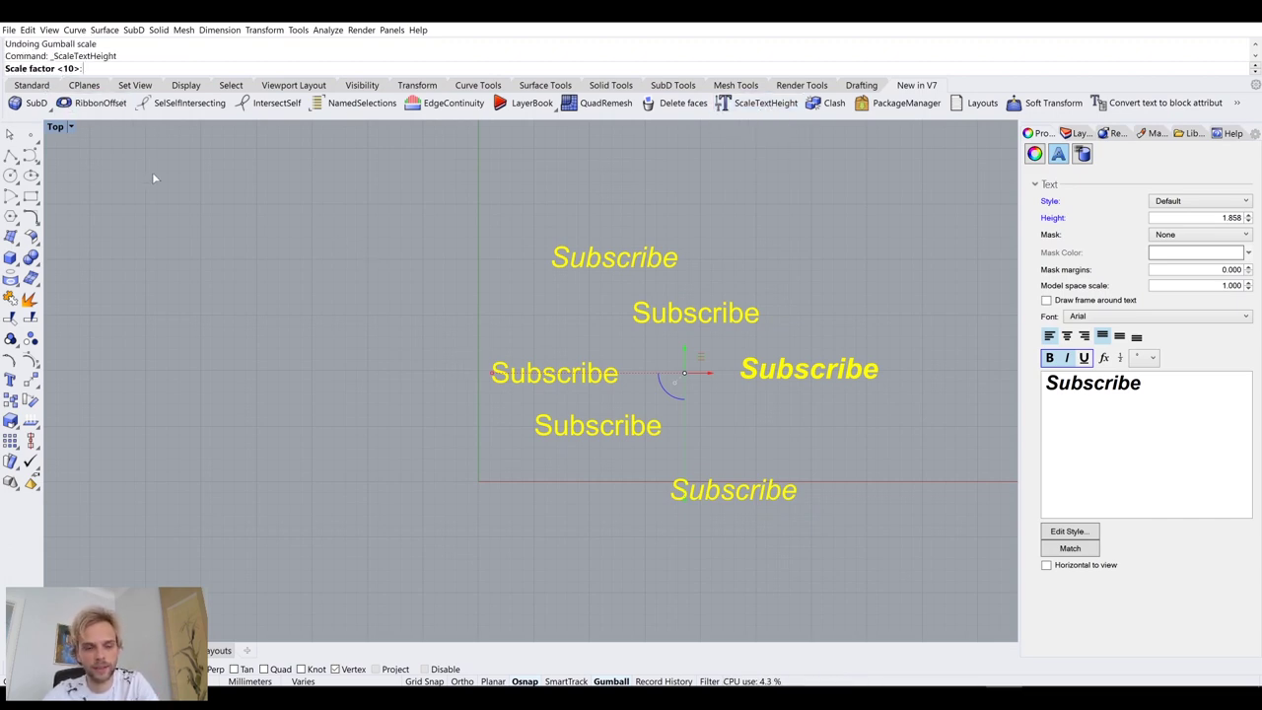
pyautogui.write('2')
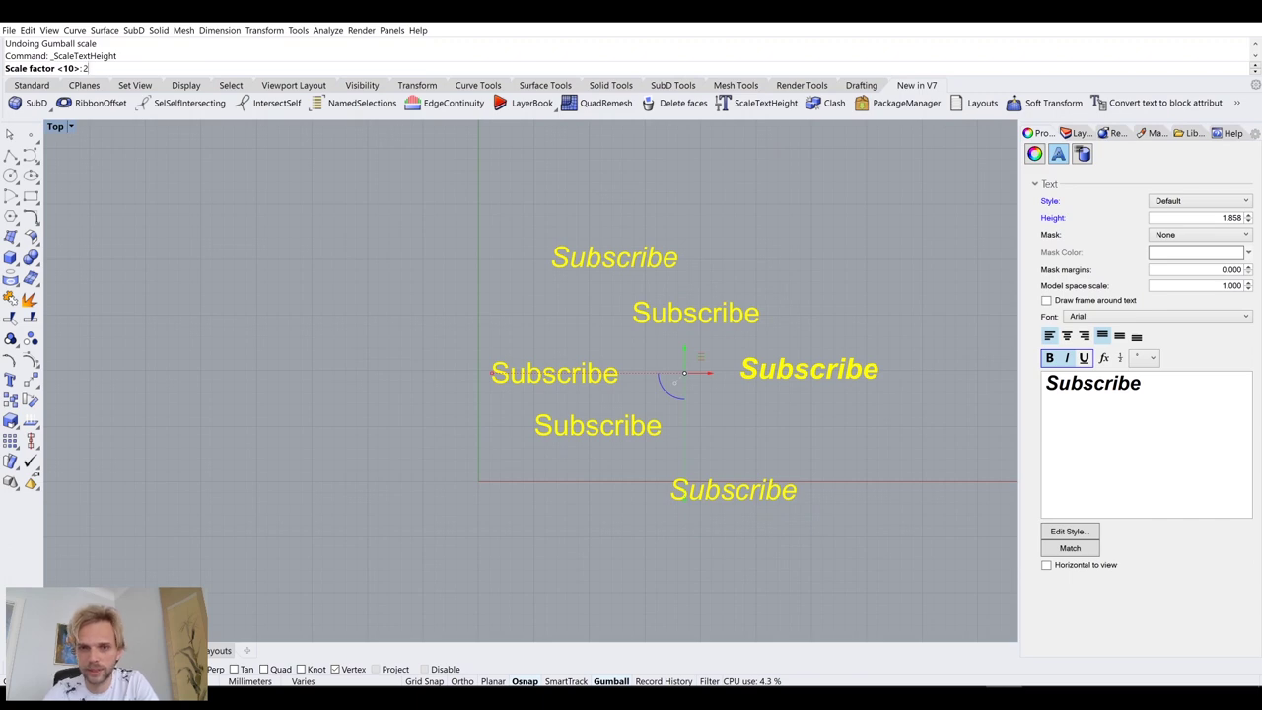
pyautogui.press('Return')
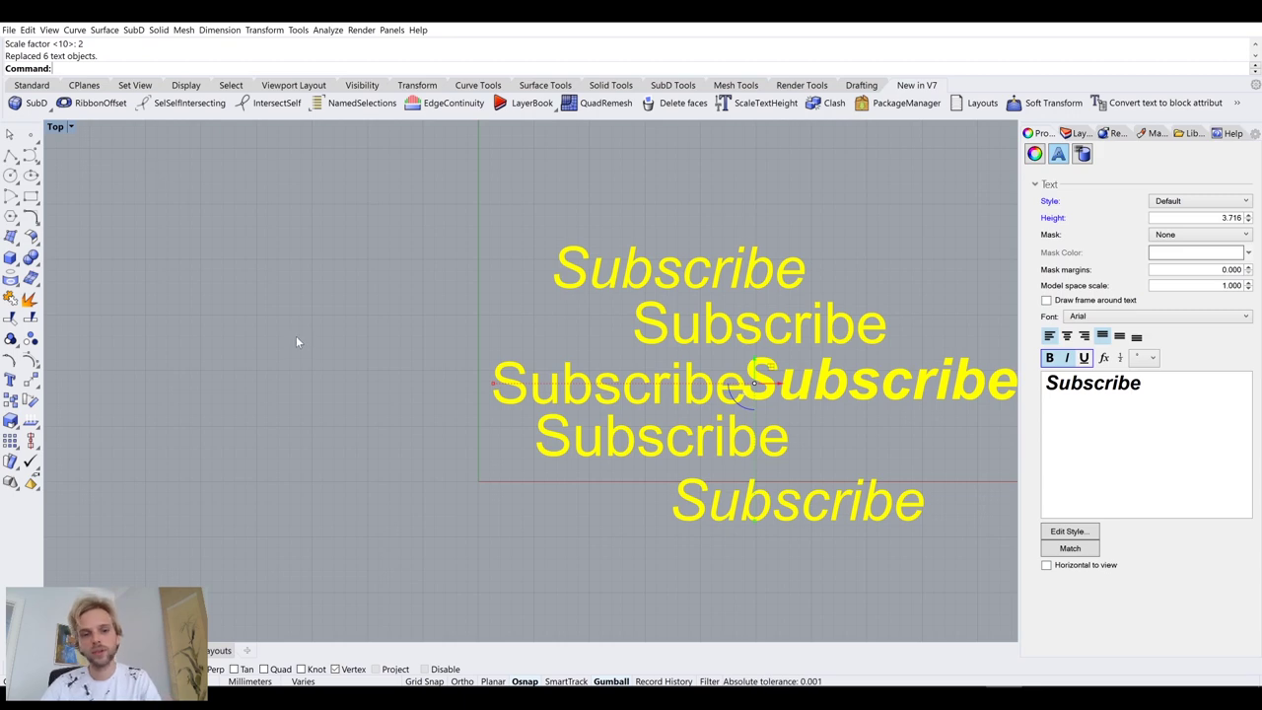
# Step: Delete all six Subscribe texts and switch from the Top view to a maximized Perspective viewport
pyautogui.click(343, 397)
pyautogui.scroll(-3, 415, 400)
pyautogui.moveTo(795, 544); pyautogui.dragTo(274, 265)
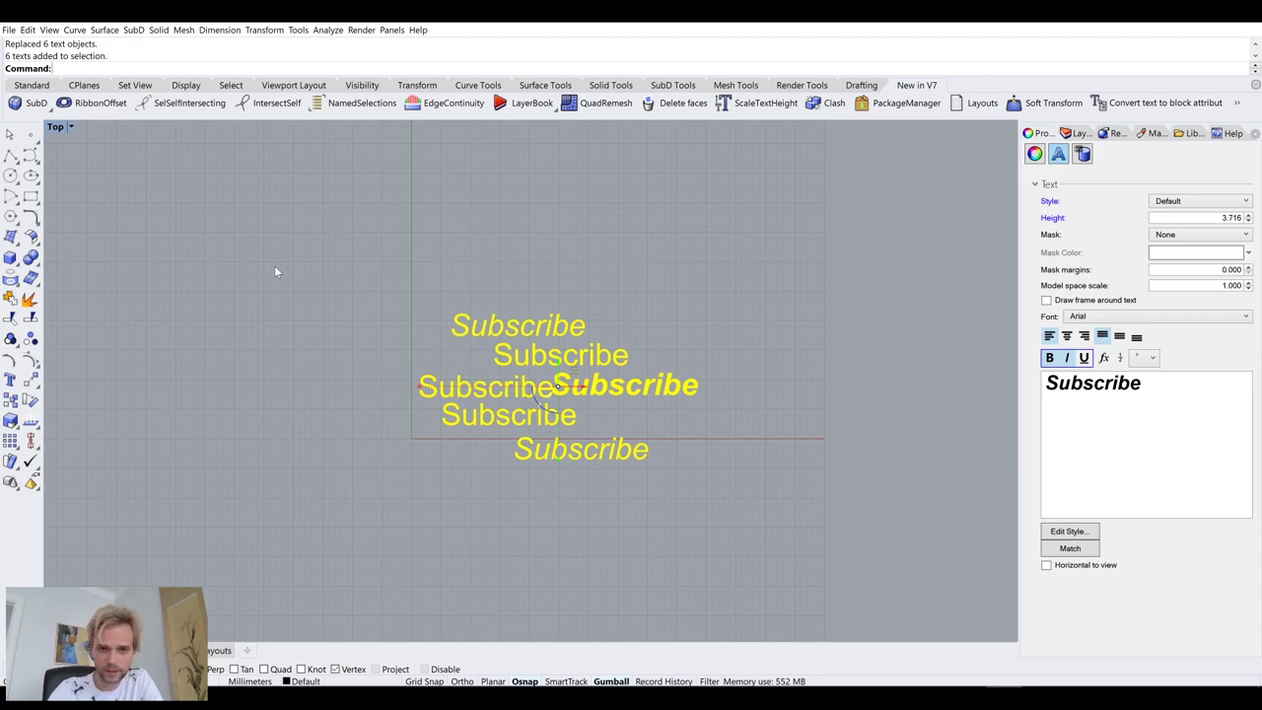
pyautogui.press('Delete')
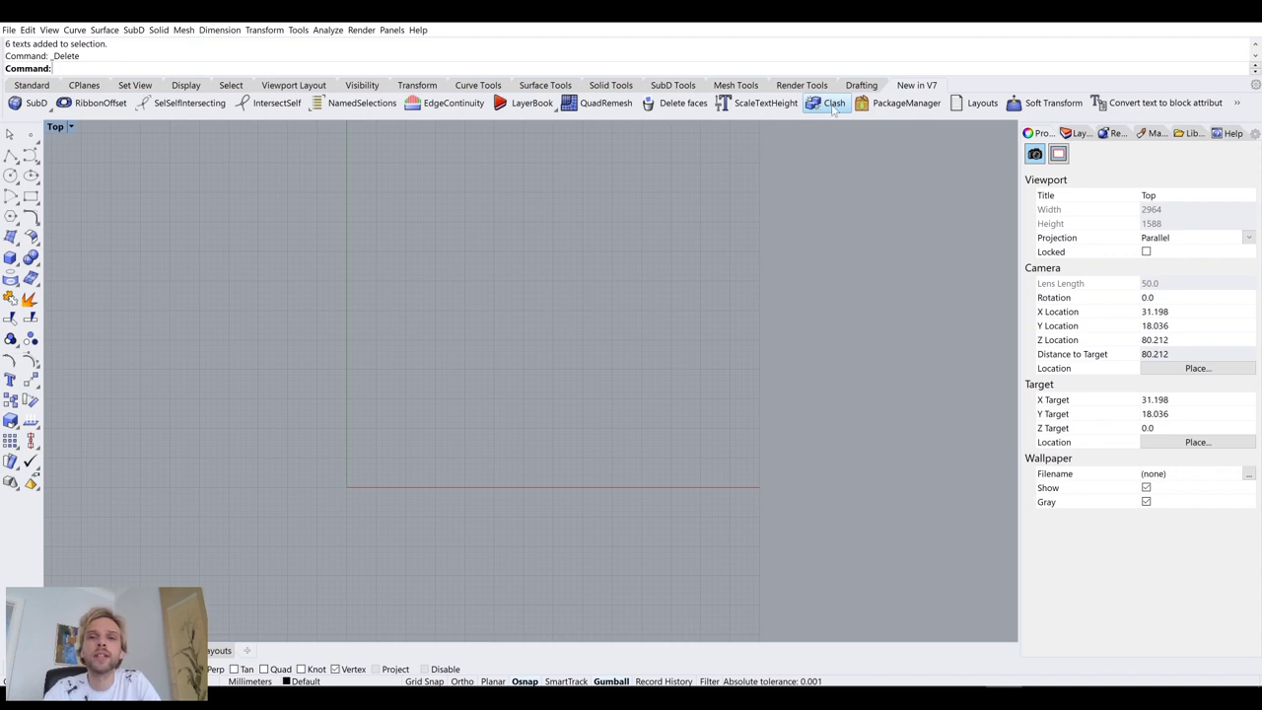
pyautogui.doubleClick(57, 128)
pyautogui.doubleClick(555, 128)
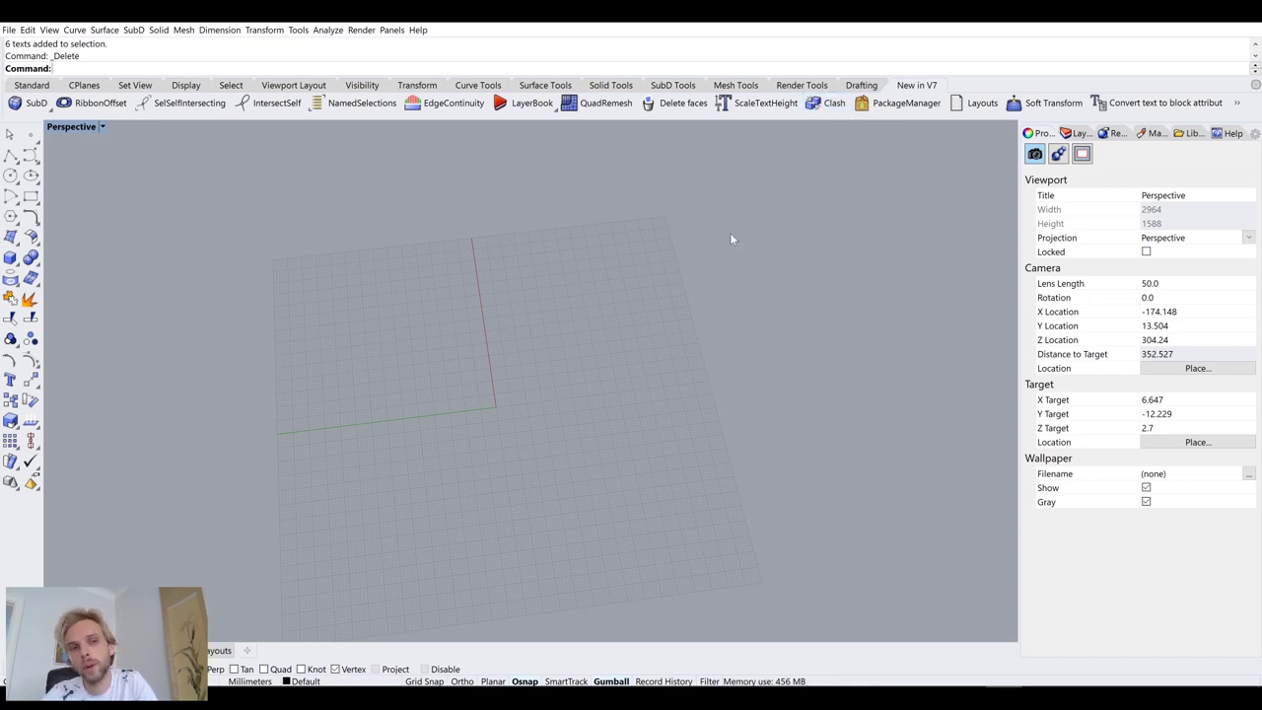
# Step: Draw a tall rectangular box freehand on the ground plane in the Perspective view
pyautogui.moveTo(620, 287); pyautogui.dragTo(558, 321, button='right')
pyautogui.scroll(-2, 581, 277)
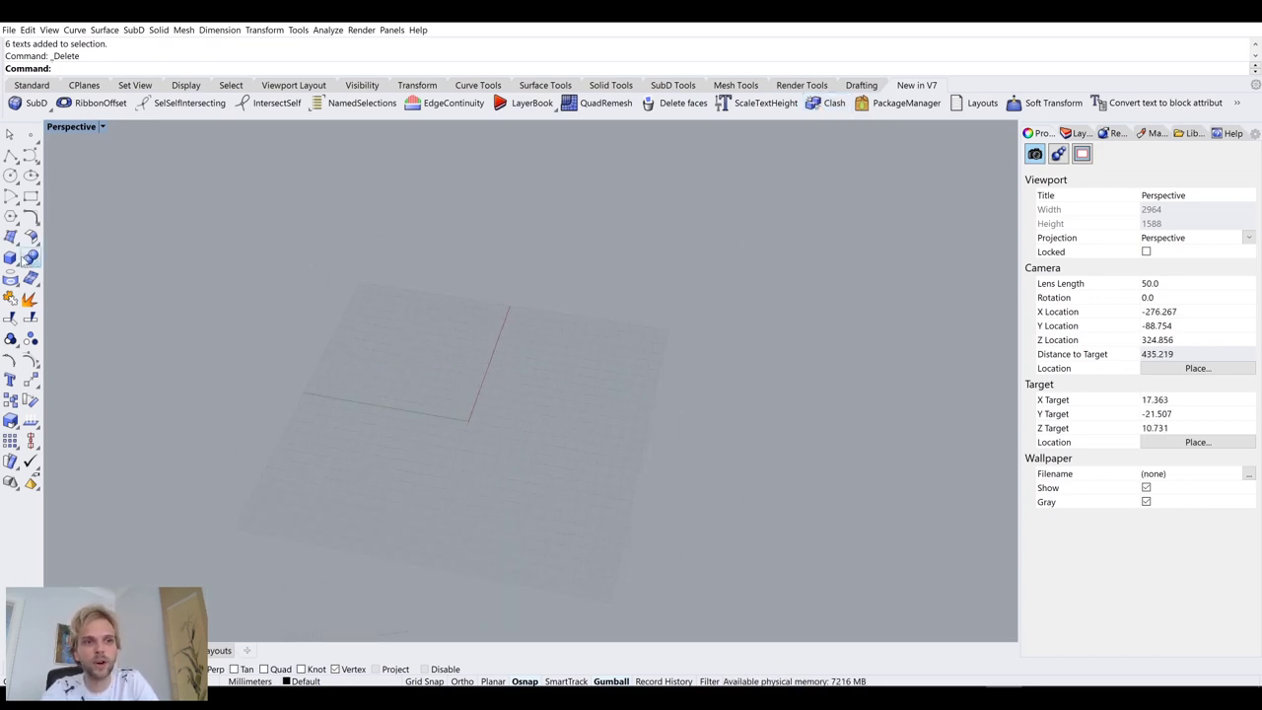
pyautogui.click(10, 258)
pyautogui.click(606, 342)
pyautogui.click(549, 371)
pyautogui.click(584, 347)
# Step: Duplicate the box with the gumball into a straight row of four evenly spread boxes
pyautogui.moveTo(582, 331); pyautogui.dragTo(423, 302)
pyautogui.click(442, 304)
pyautogui.click(510, 305)
pyautogui.click(430, 286)
pyautogui.click(523, 309)
pyautogui.moveTo(424, 300); pyautogui.dragTo(483, 317)
pyautogui.click(560, 460)
pyautogui.scroll(6, 485, 318)
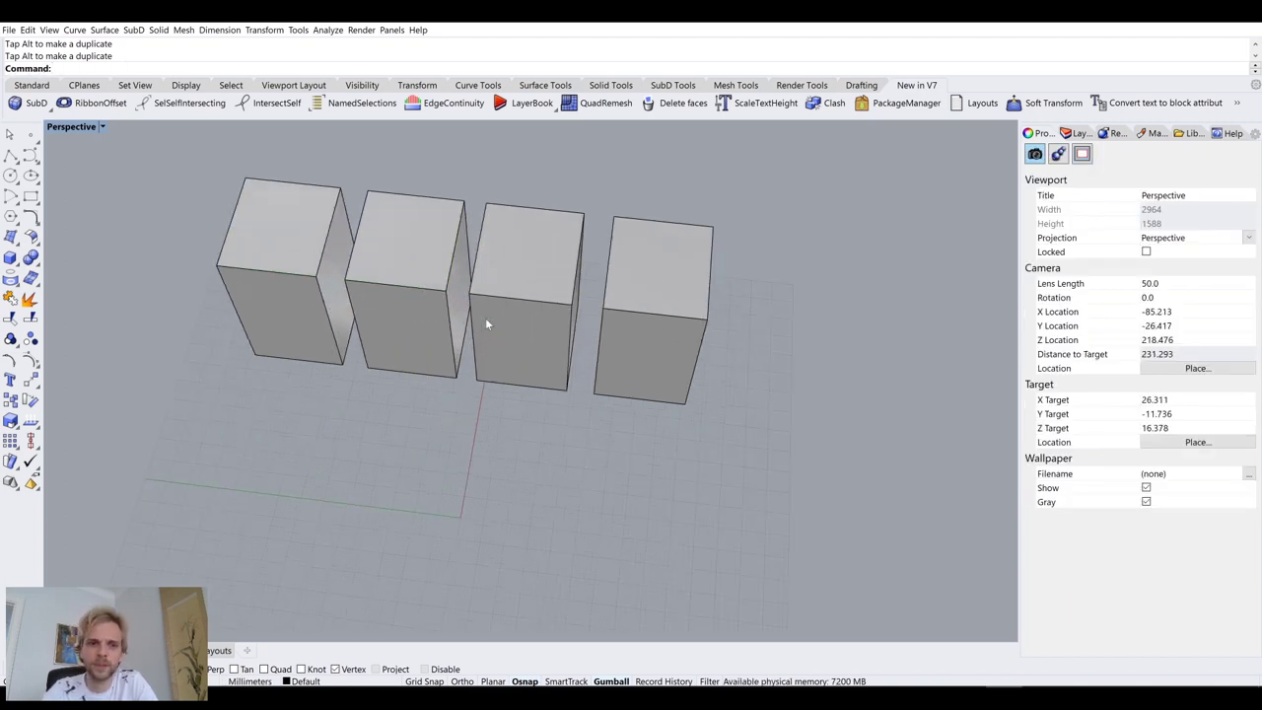
# Step: Duplicate one box of the row with the gumball and place the copy in front of the row
pyautogui.moveTo(486, 320); pyautogui.dragTo(524, 247, button='right')
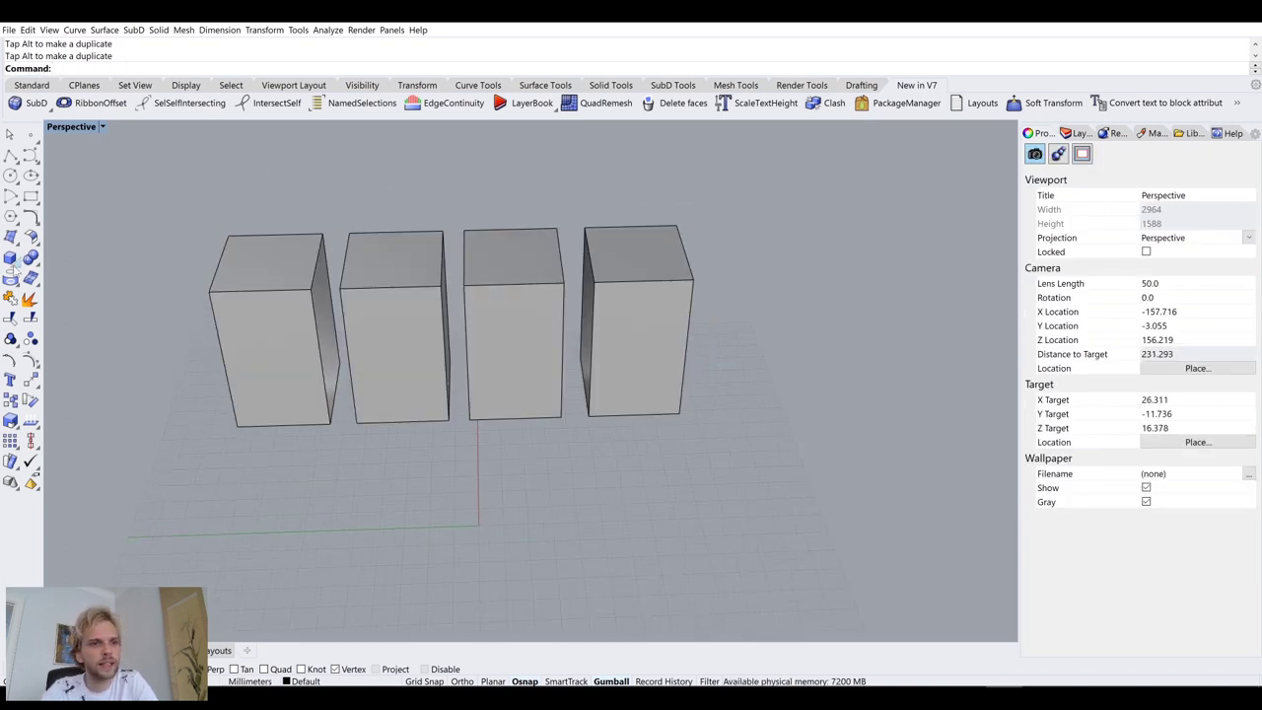
pyautogui.click(493, 320)
pyautogui.moveTo(493, 320); pyautogui.dragTo(568, 358, button='right')
pyautogui.moveTo(412, 391); pyautogui.dragTo(559, 394)
pyautogui.press('alt')
pyautogui.moveTo(560, 425); pyautogui.dragTo(574, 305, button='right')
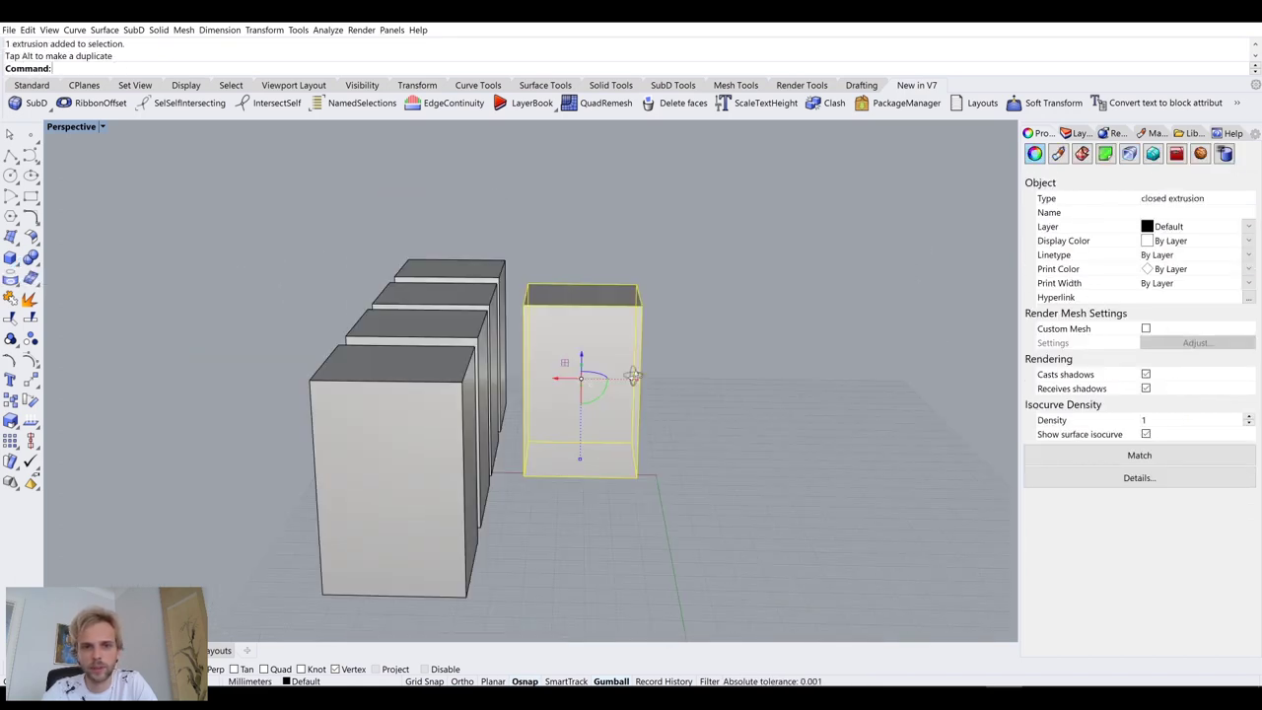
# Step: Rotate the separate front box freehand with the gumball so it leans at an angle toward the row
pyautogui.moveTo(607, 400)
pyautogui.mouseDown()
pyautogui.moveTo(620, 384)
pyautogui.moveTo(605, 439)
pyautogui.moveTo(624, 402)
pyautogui.mouseUp()
pyautogui.moveTo(624, 403); pyautogui.dragTo(573, 372, button='right')
pyautogui.moveTo(572, 406); pyautogui.dragTo(531, 477)
pyautogui.moveTo(517, 428); pyautogui.dragTo(547, 461)
pyautogui.moveTo(595, 420); pyautogui.dragTo(499, 452, button='right')
# Step: Move the tilted box so that it cuts into the first two neighbouring boxes at the row's end
pyautogui.click(380, 432)
pyautogui.keyDown('shift'); pyautogui.moveTo(381, 432); pyautogui.dragTo(490, 430, button='right'); pyautogui.keyUp('shift')
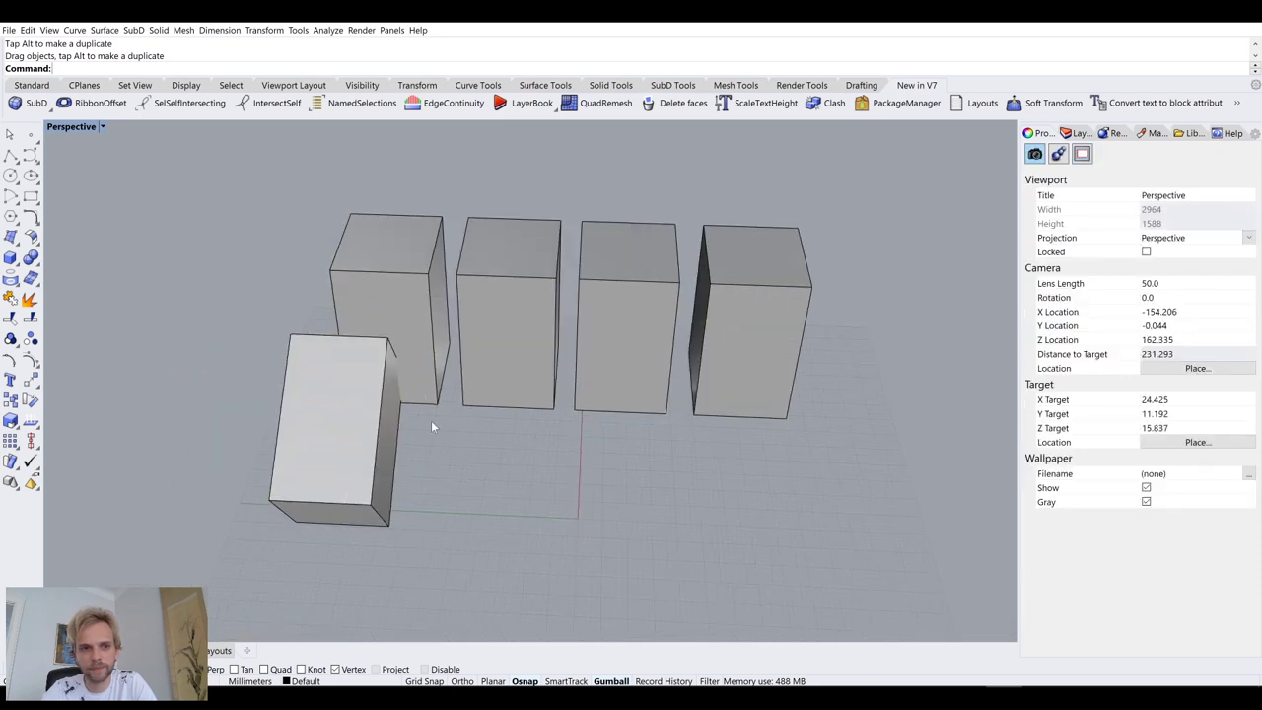
pyautogui.click(355, 444)
pyautogui.moveTo(318, 432); pyautogui.dragTo(415, 444)
pyautogui.moveTo(471, 490)
pyautogui.mouseDown(button='right')
pyautogui.moveTo(529, 475)
pyautogui.moveTo(542, 452)
pyautogui.moveTo(477, 474)
pyautogui.mouseUp(button='right')
pyautogui.click(529, 476)
pyautogui.scroll(-4, 543, 451)
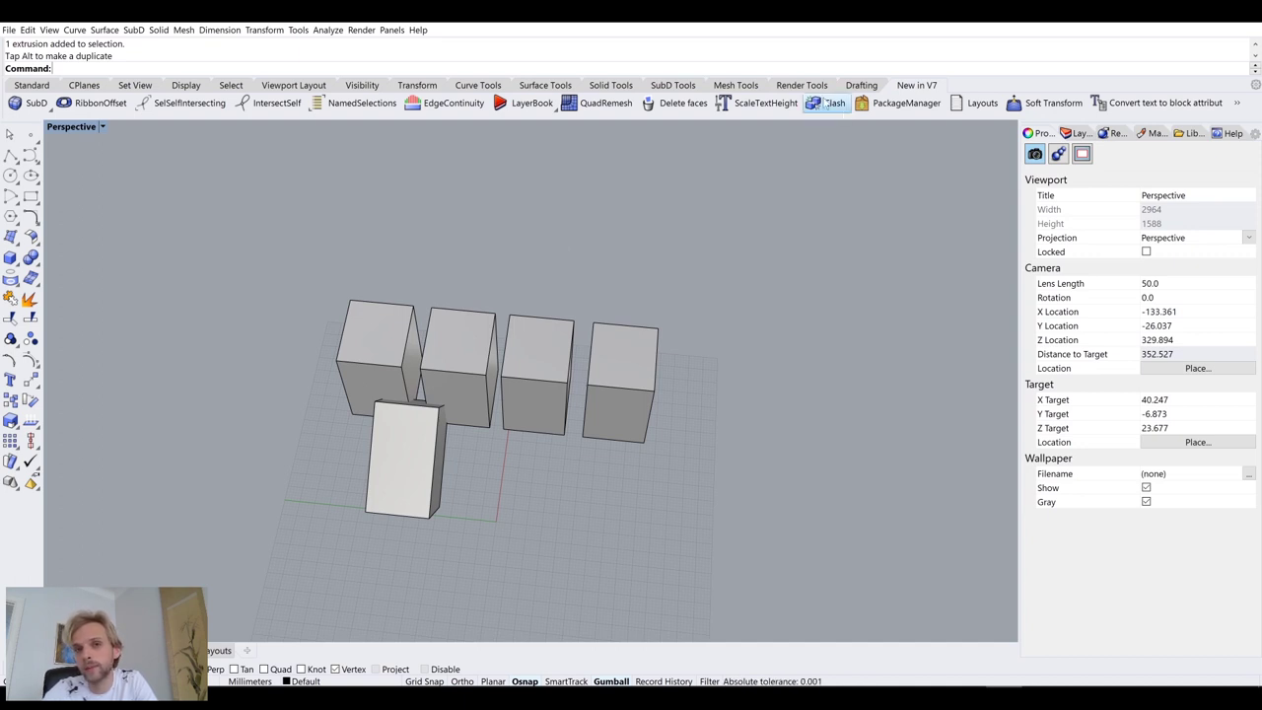
# Step: Start the Clash command and set the four boxes of the row as the first set
pyautogui.click(835, 105)
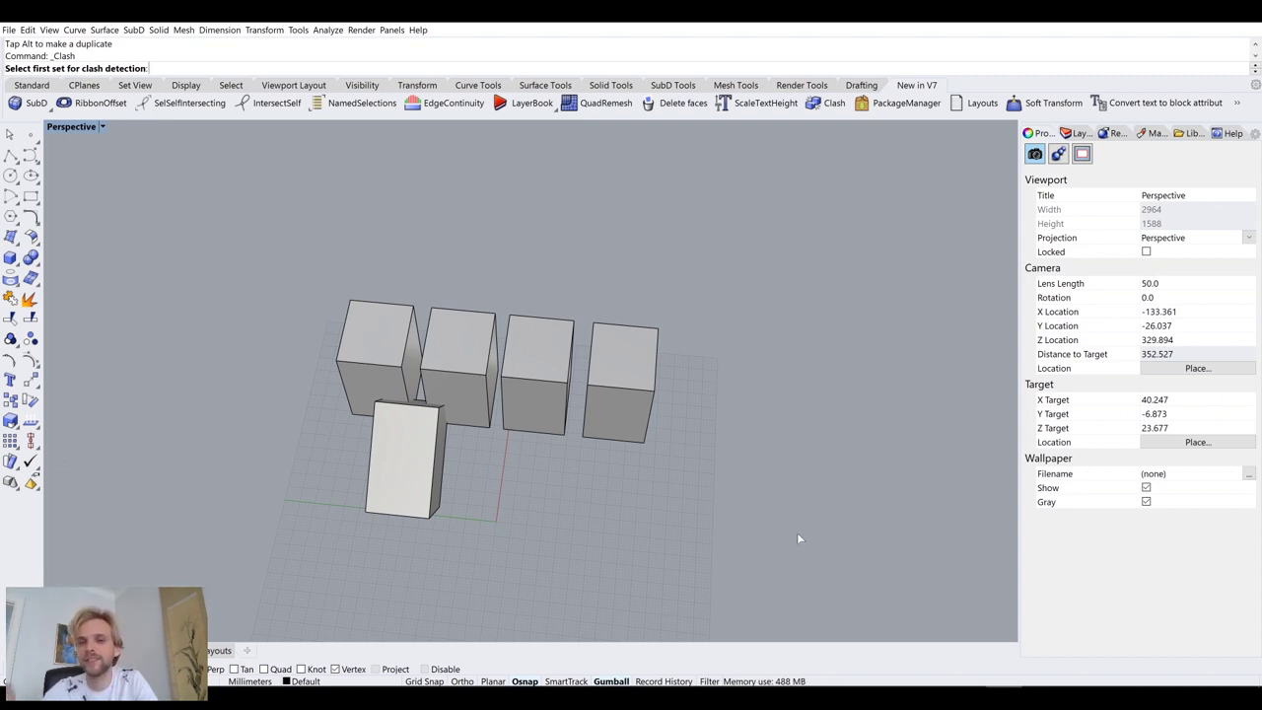
pyautogui.moveTo(798, 536); pyautogui.dragTo(684, 434, button='right')
pyautogui.moveTo(727, 349); pyautogui.dragTo(211, 287)
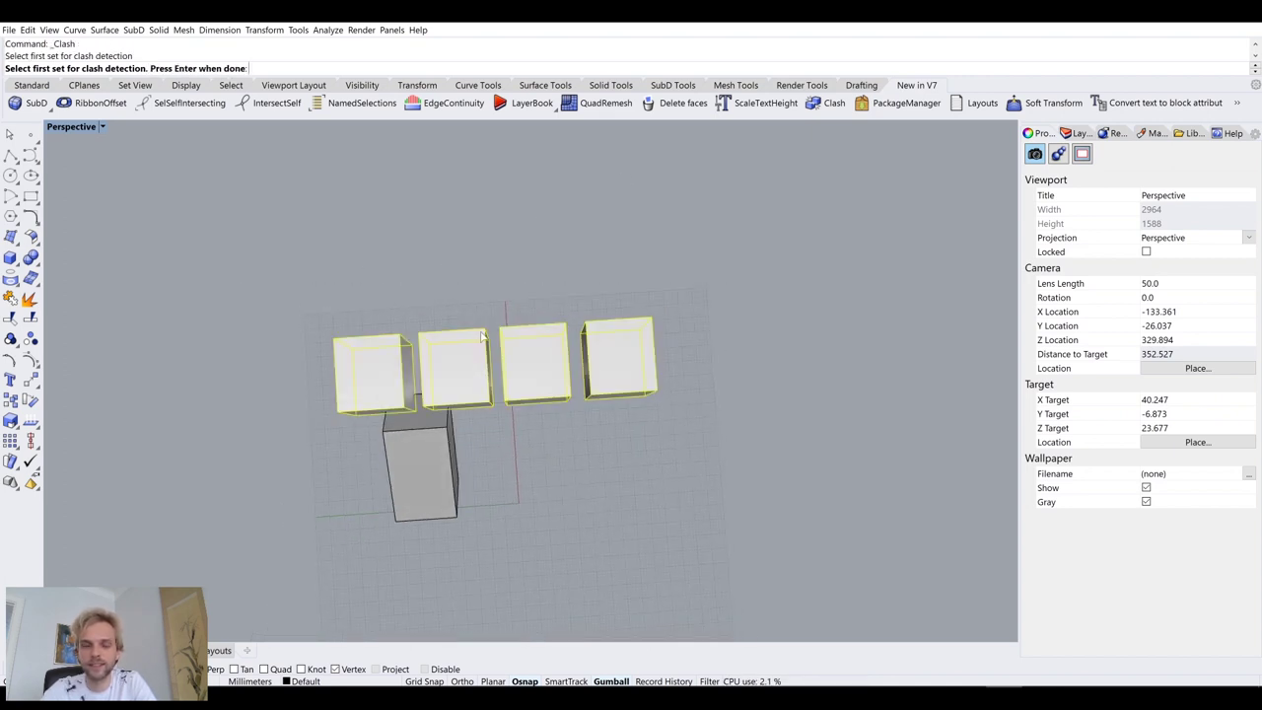
pyautogui.moveTo(427, 357); pyautogui.dragTo(467, 333, button='right')
pyautogui.press('Return')
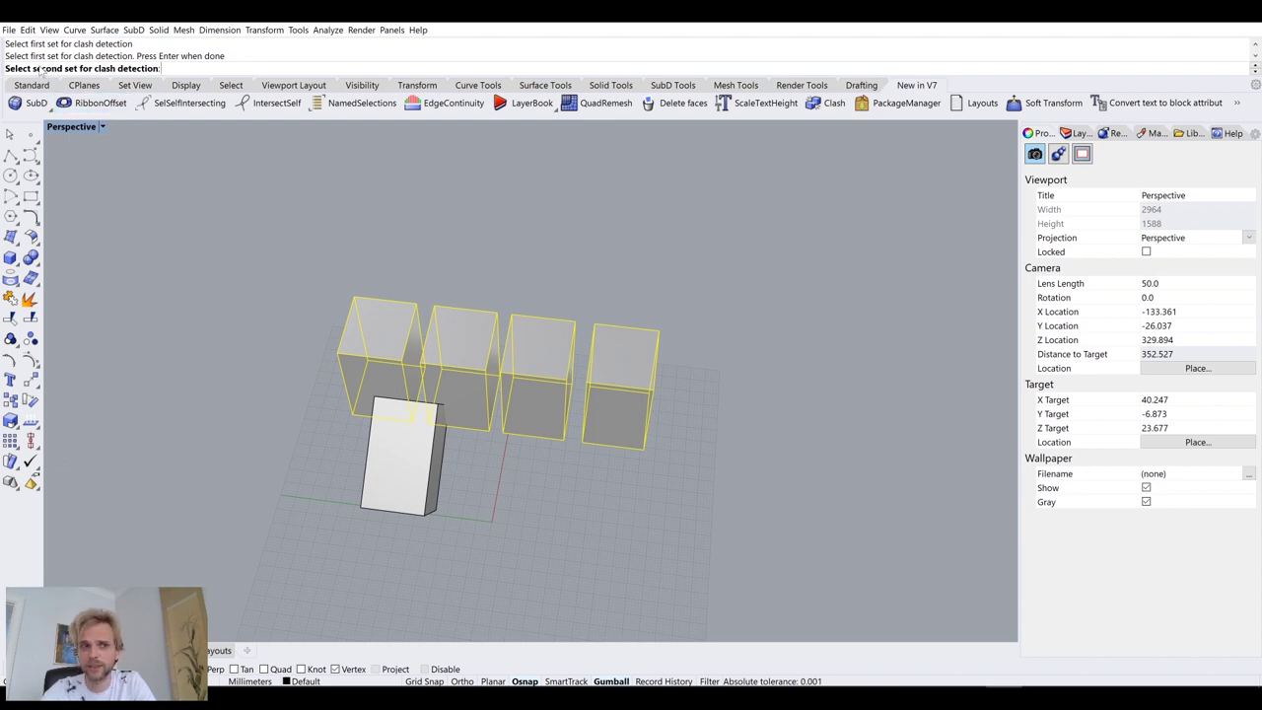
# Step: Set the tilted box as the second clash set and run the detection with a clearance distance of 0
pyautogui.click(391, 493)
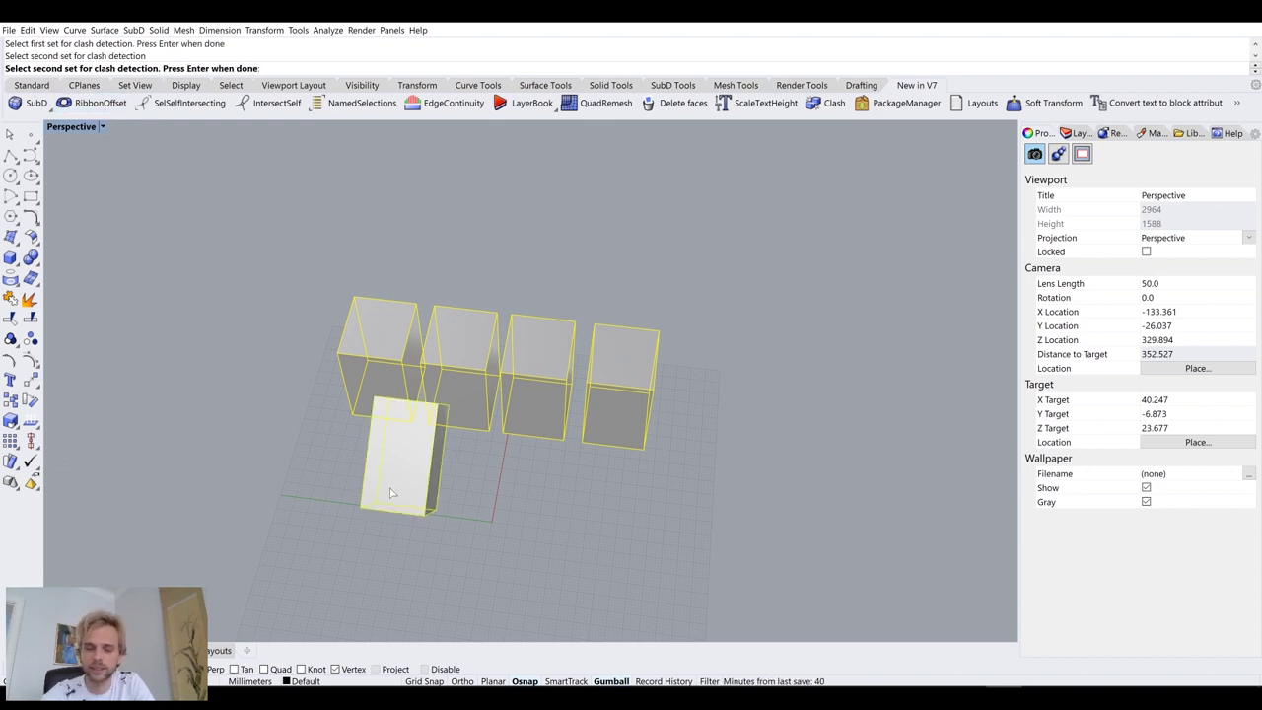
pyautogui.press('Return')
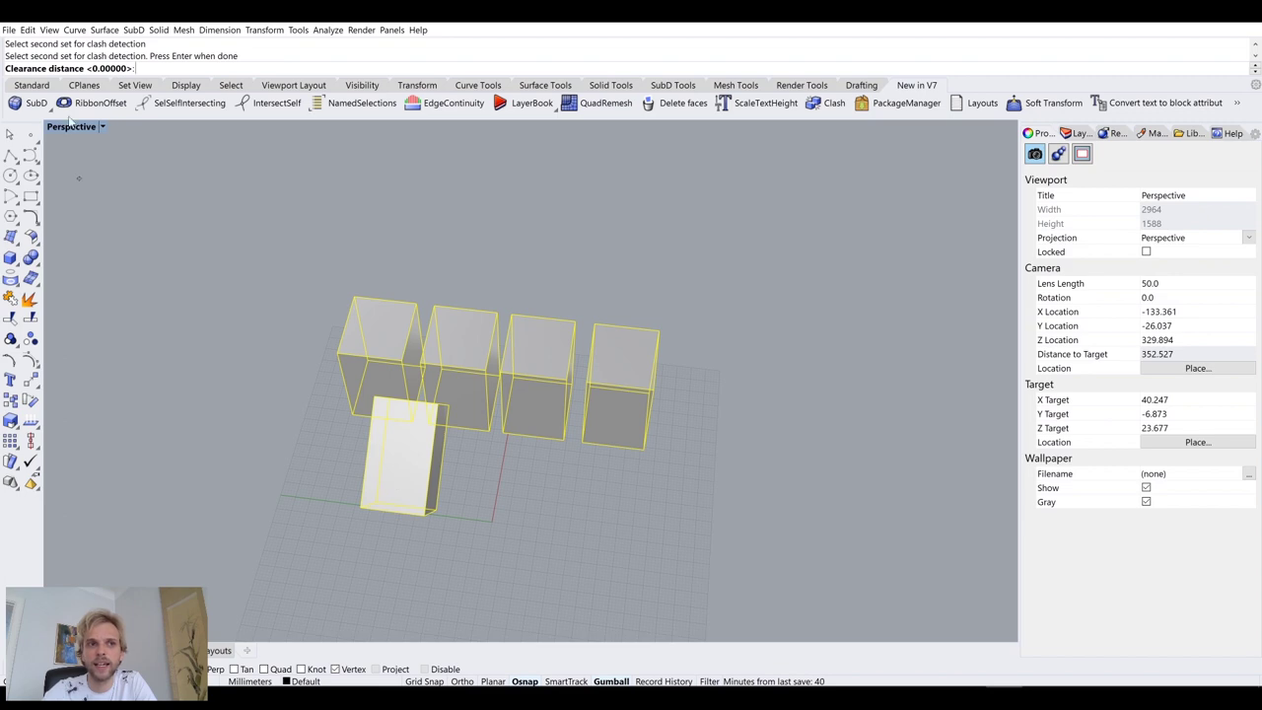
pyautogui.moveTo(250, 404); pyautogui.dragTo(319, 366, button='right')
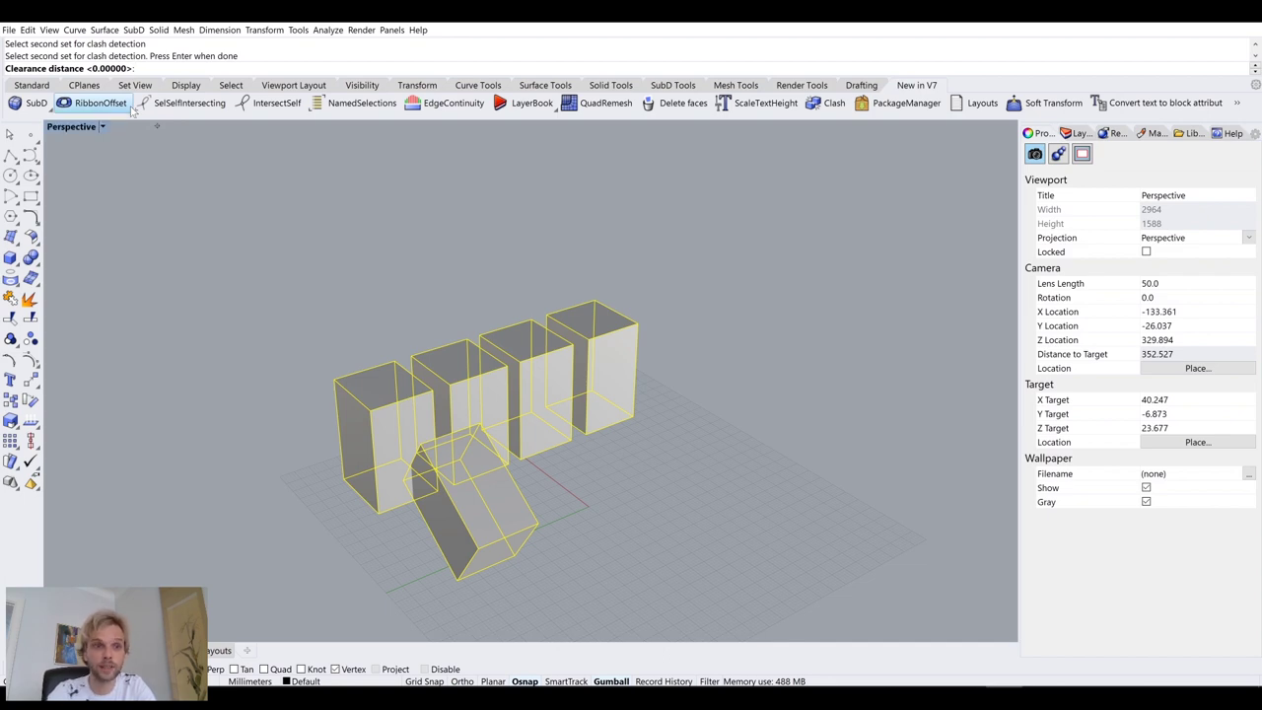
pyautogui.press('Return')
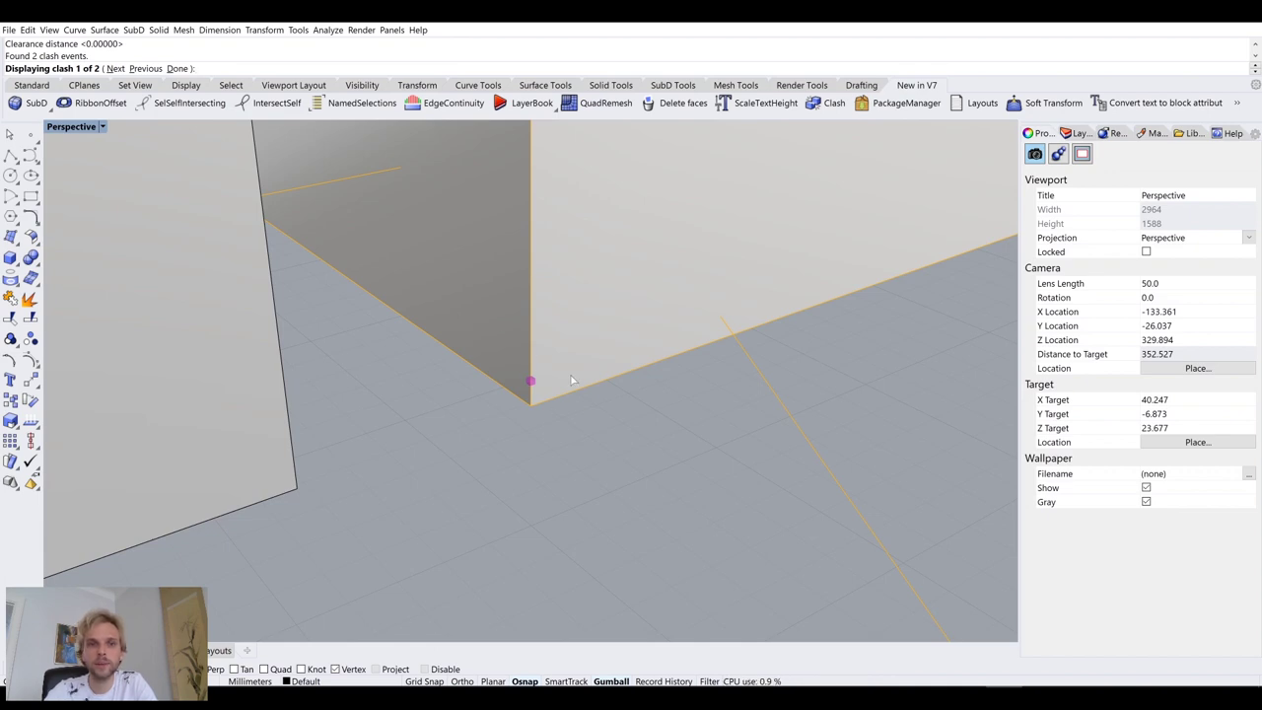
# Step: Examine the first displayed clash between the tilted box and the row from several angles and distances
pyautogui.scroll(-6, 582, 376)
pyautogui.moveTo(582, 376); pyautogui.dragTo(498, 409, button='right')
pyautogui.scroll(6, 523, 399)
pyautogui.moveTo(569, 341)
pyautogui.mouseDown(button='right')
pyautogui.moveTo(593, 296)
pyautogui.moveTo(622, 301)
pyautogui.mouseUp(button='right')
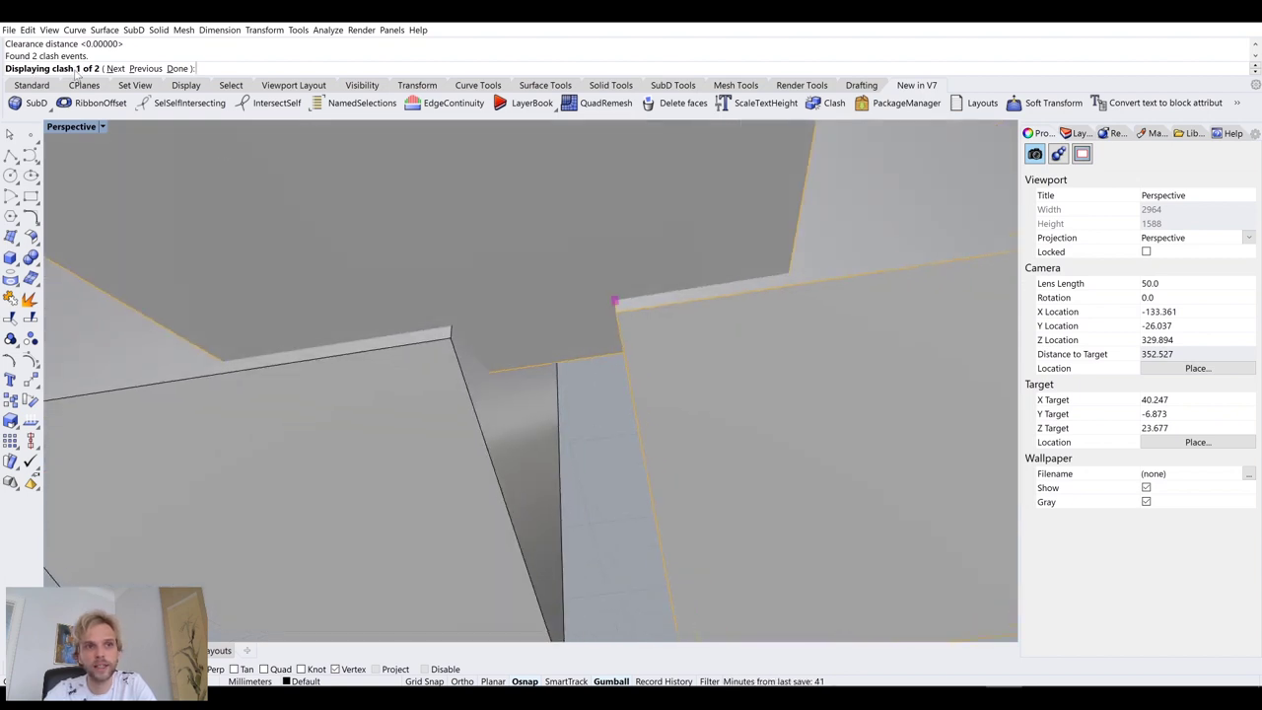
pyautogui.scroll(-5, 467, 321)
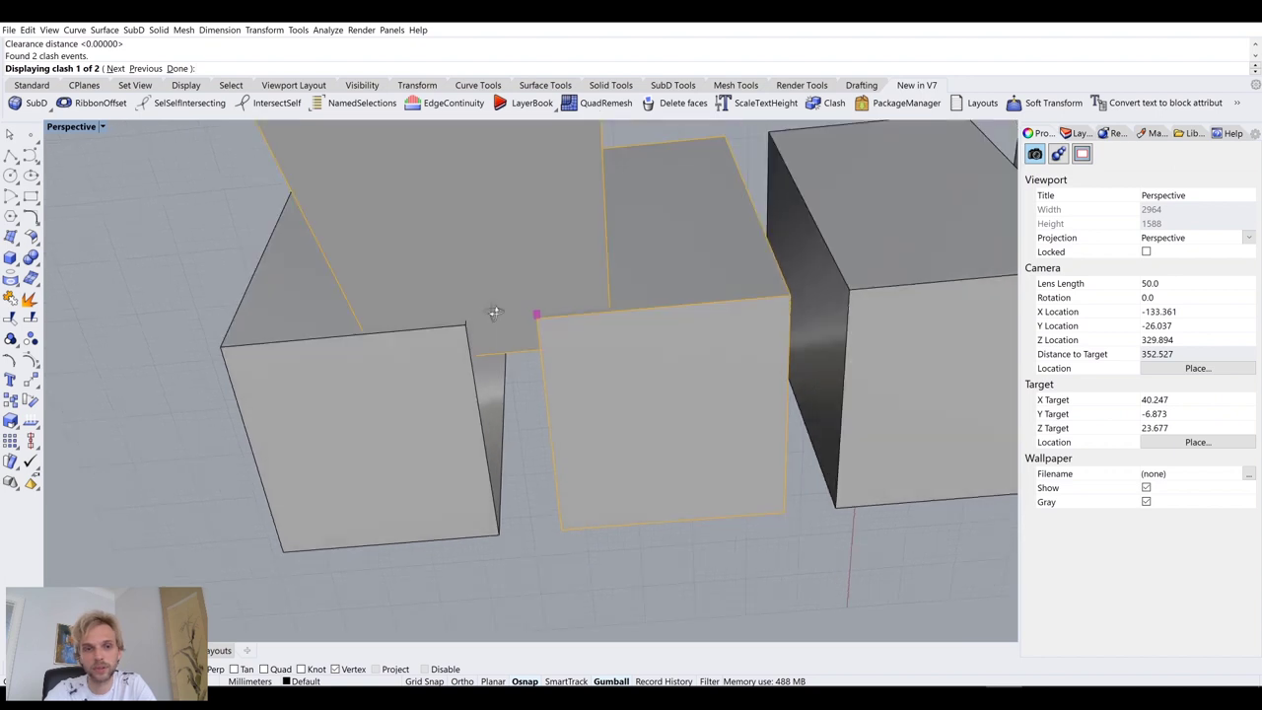
pyautogui.scroll(-5, 498, 313)
pyautogui.moveTo(524, 227); pyautogui.dragTo(511, 324, button='right')
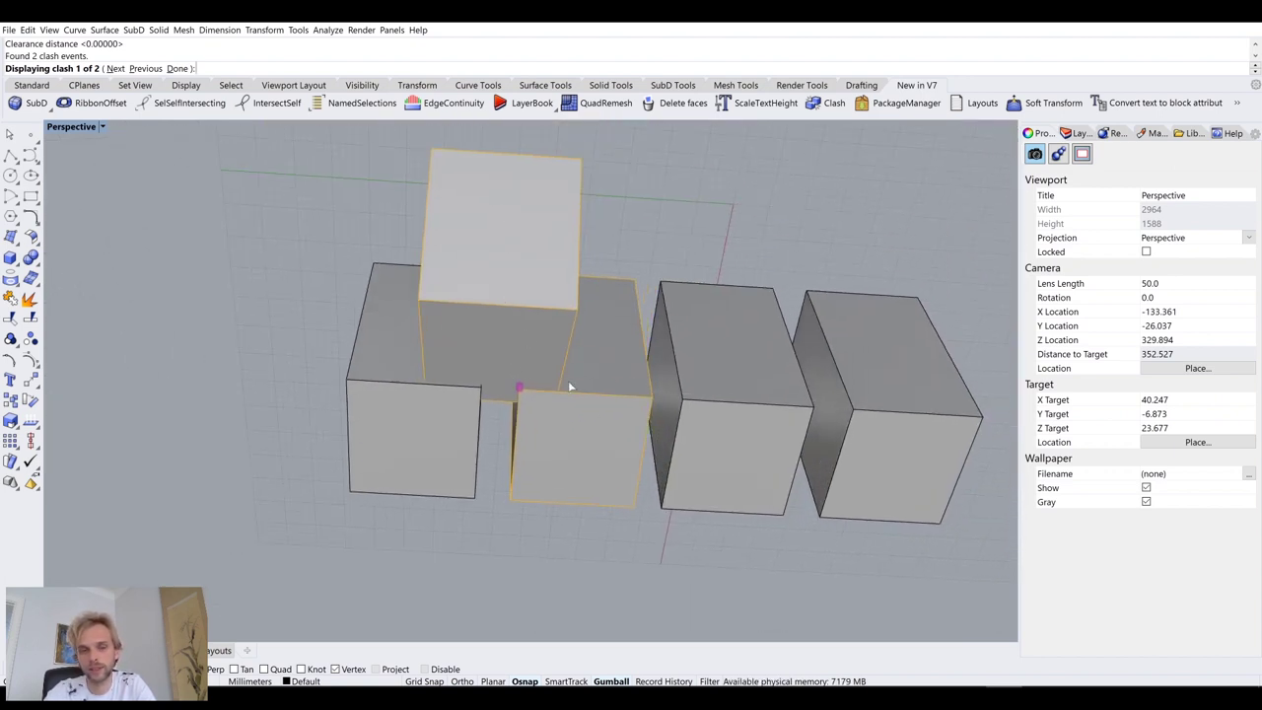
pyautogui.scroll(5, 498, 373)
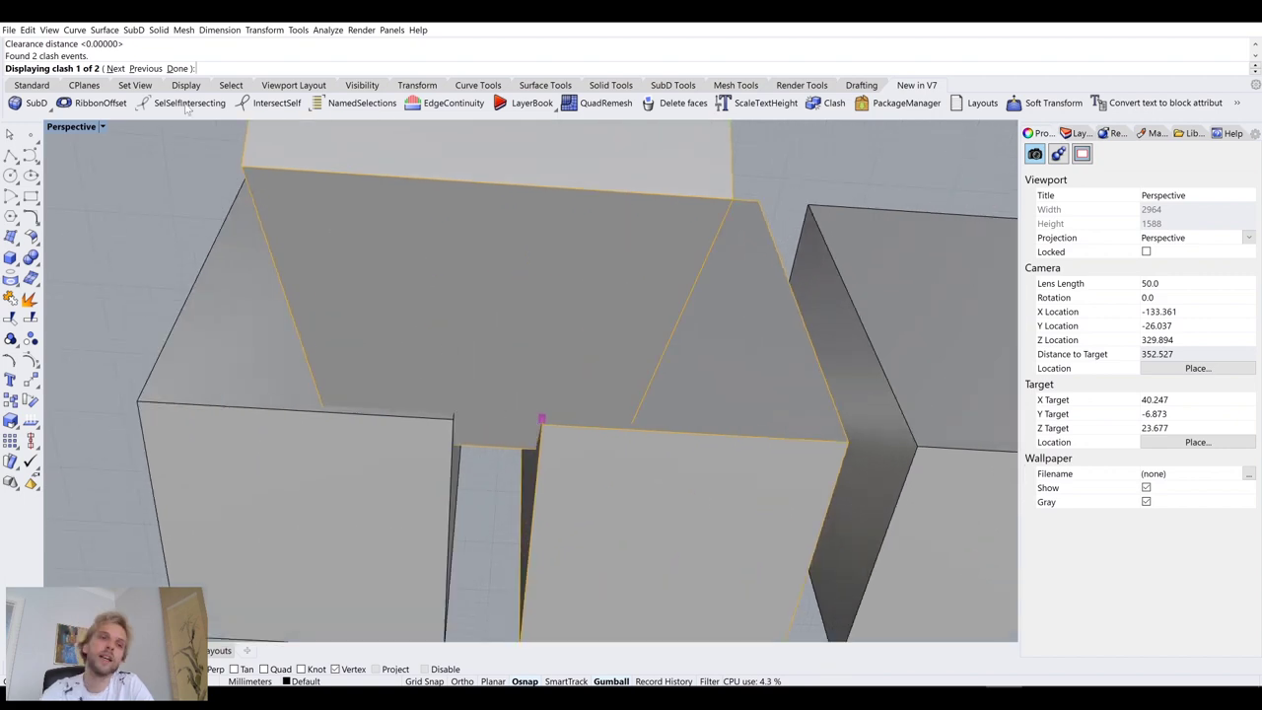
# Step: Display the next clash, examine it from another angle, and end the clash review
pyautogui.click(116, 69)
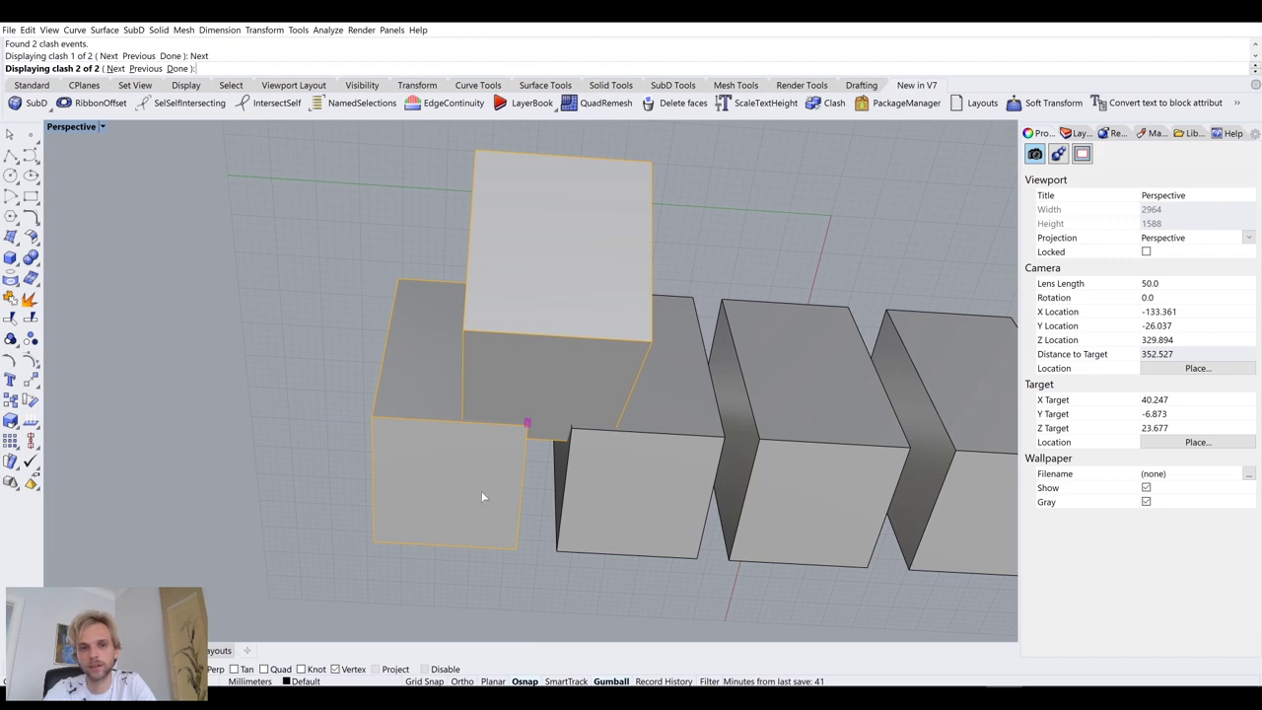
pyautogui.moveTo(507, 465); pyautogui.dragTo(255, 334, button='right')
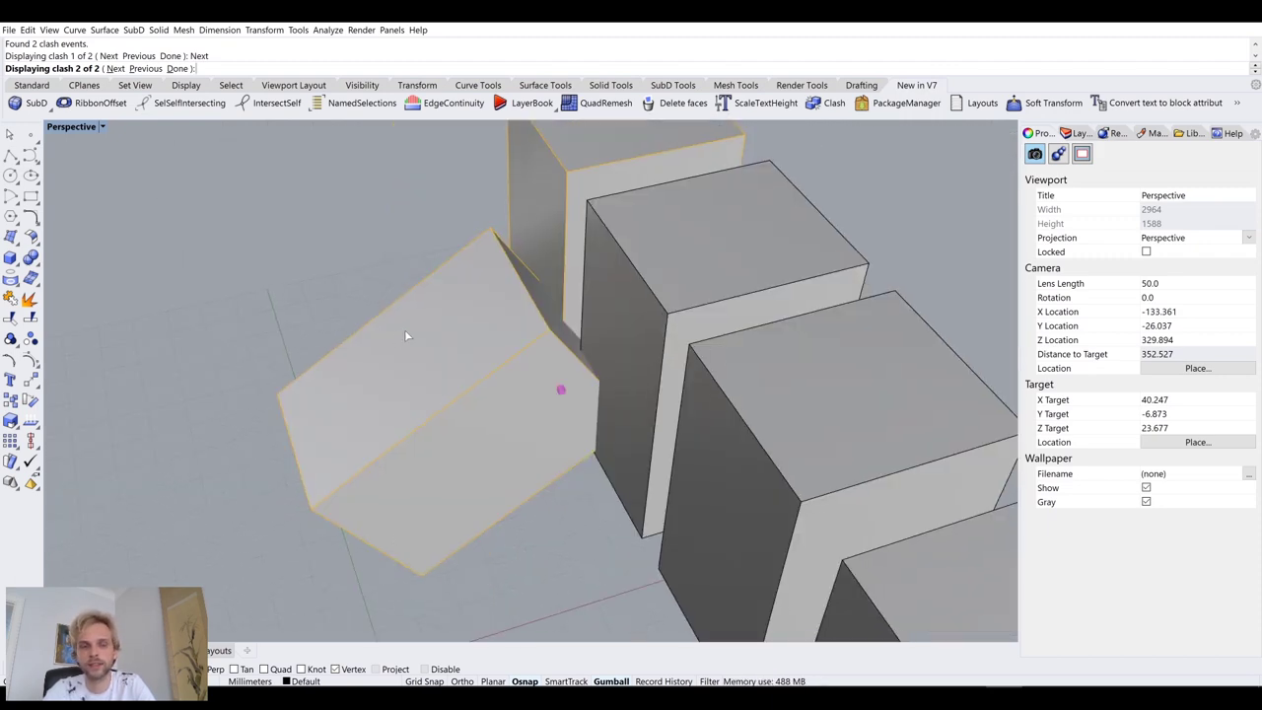
pyautogui.press('Escape')
# Step: Move the tilted box horizontally away from the row of four boxes until there is a gap between them
pyautogui.click(463, 414)
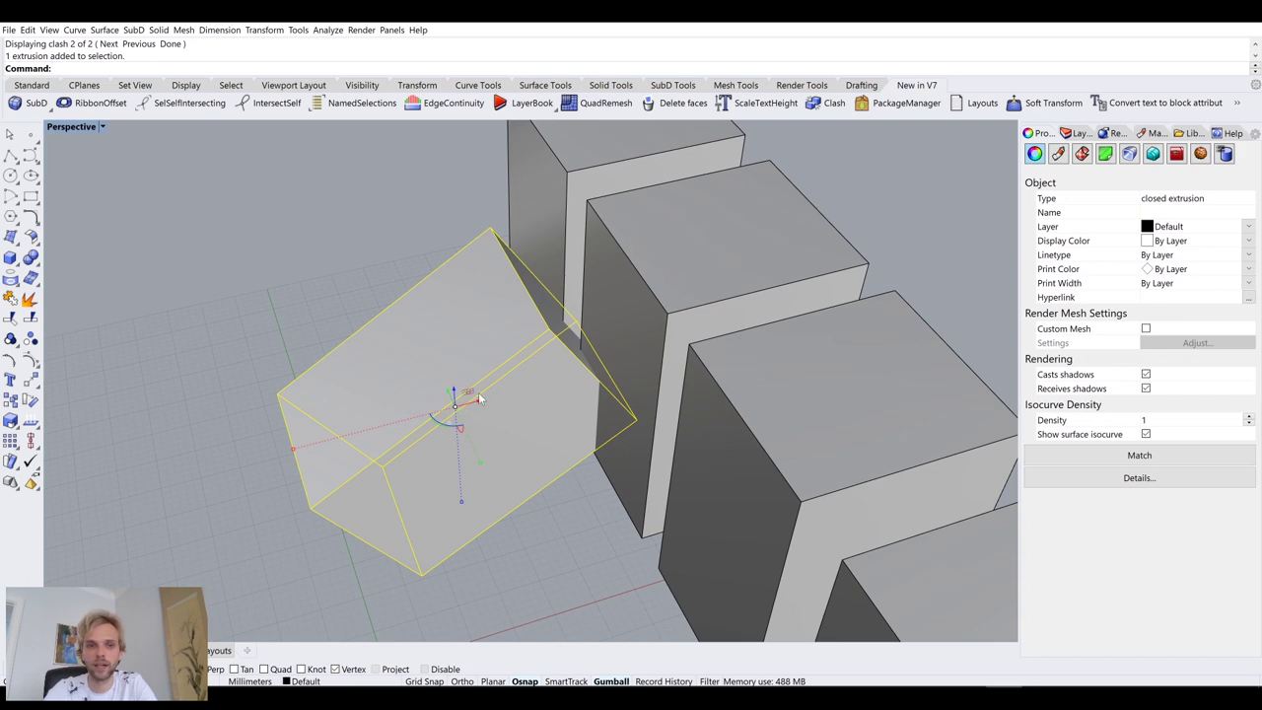
pyautogui.moveTo(478, 399); pyautogui.dragTo(407, 420)
pyautogui.click(530, 531)
pyautogui.moveTo(531, 532); pyautogui.dragTo(616, 531, button='right')
pyautogui.scroll(-8, 673, 477)
pyautogui.moveTo(674, 477); pyautogui.dragTo(584, 434, button='right')
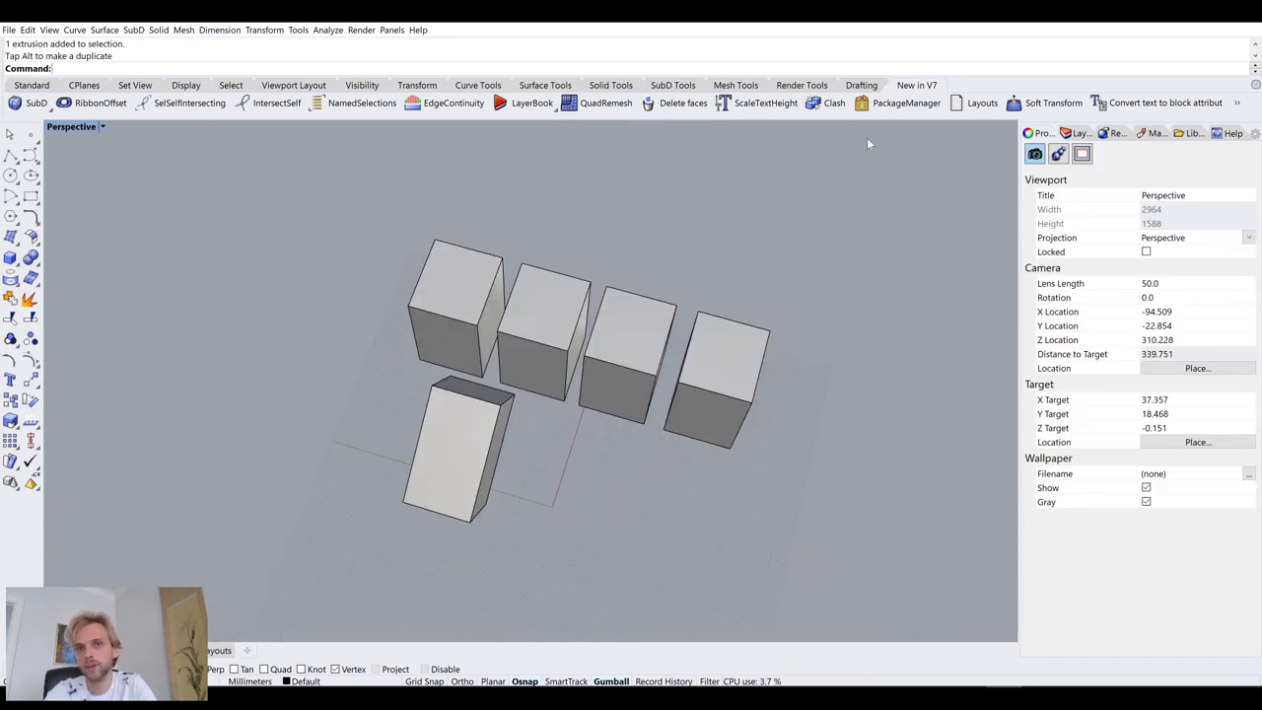
# Step: Run the Clash command with the four row boxes as first set, the tilted box as second set and a clearance distance of 0
pyautogui.click(831, 102)
pyautogui.moveTo(573, 491); pyautogui.dragTo(539, 338, button='right')
pyautogui.moveTo(815, 352); pyautogui.dragTo(344, 301)
pyautogui.press('Return')
pyautogui.moveTo(572, 524); pyautogui.dragTo(387, 445)
pyautogui.press('Return')
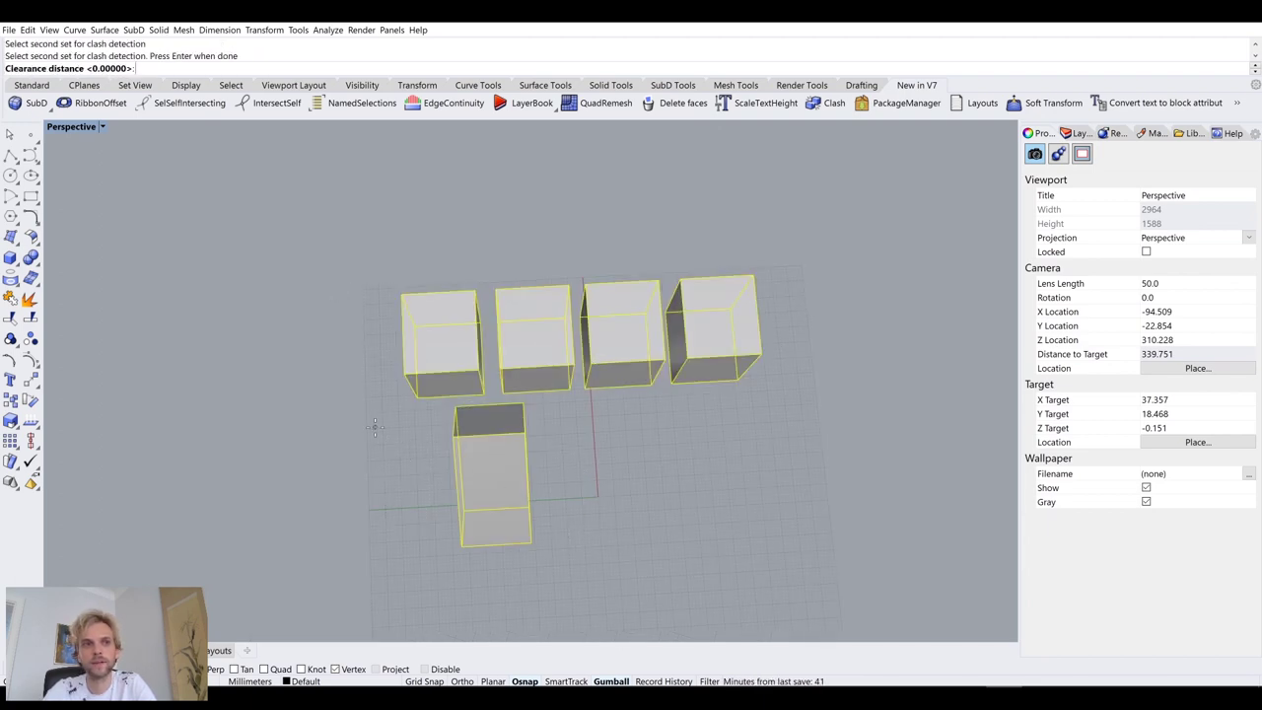
pyautogui.press('Return')
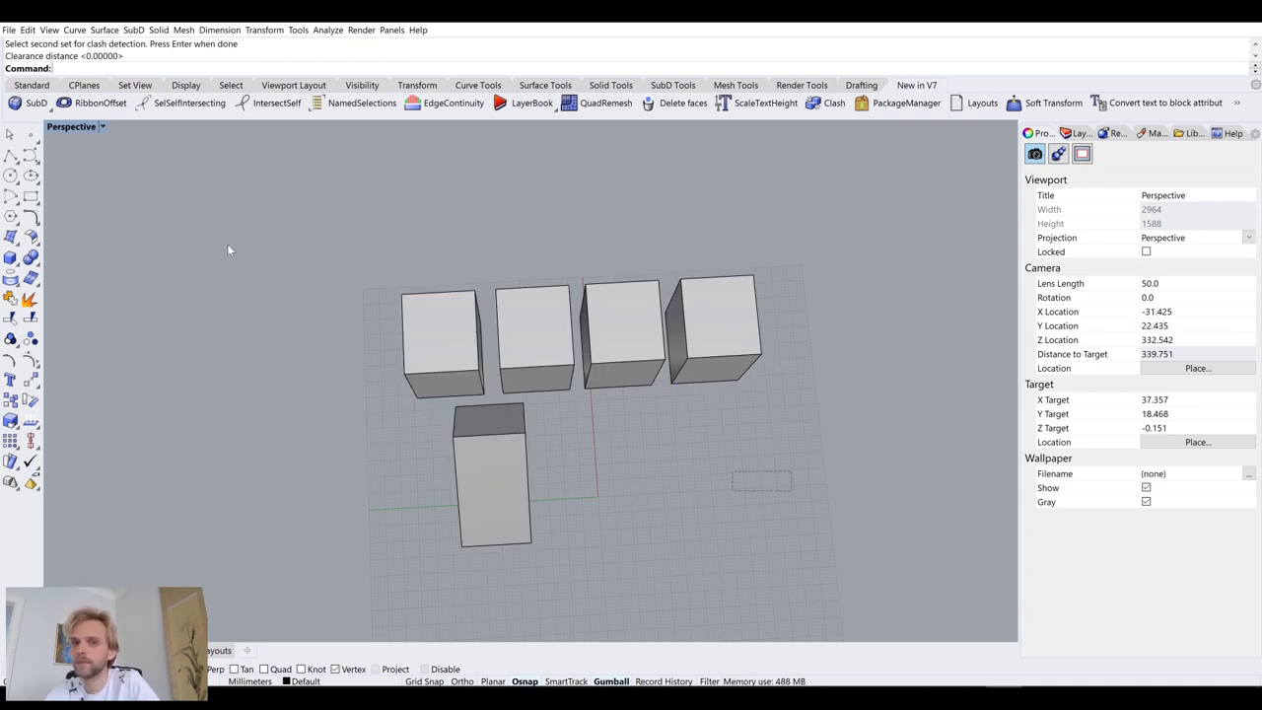
# Step: Delete all five boxes from the model
pyautogui.moveTo(227, 249); pyautogui.dragTo(227, 249)
pyautogui.press('Delete')
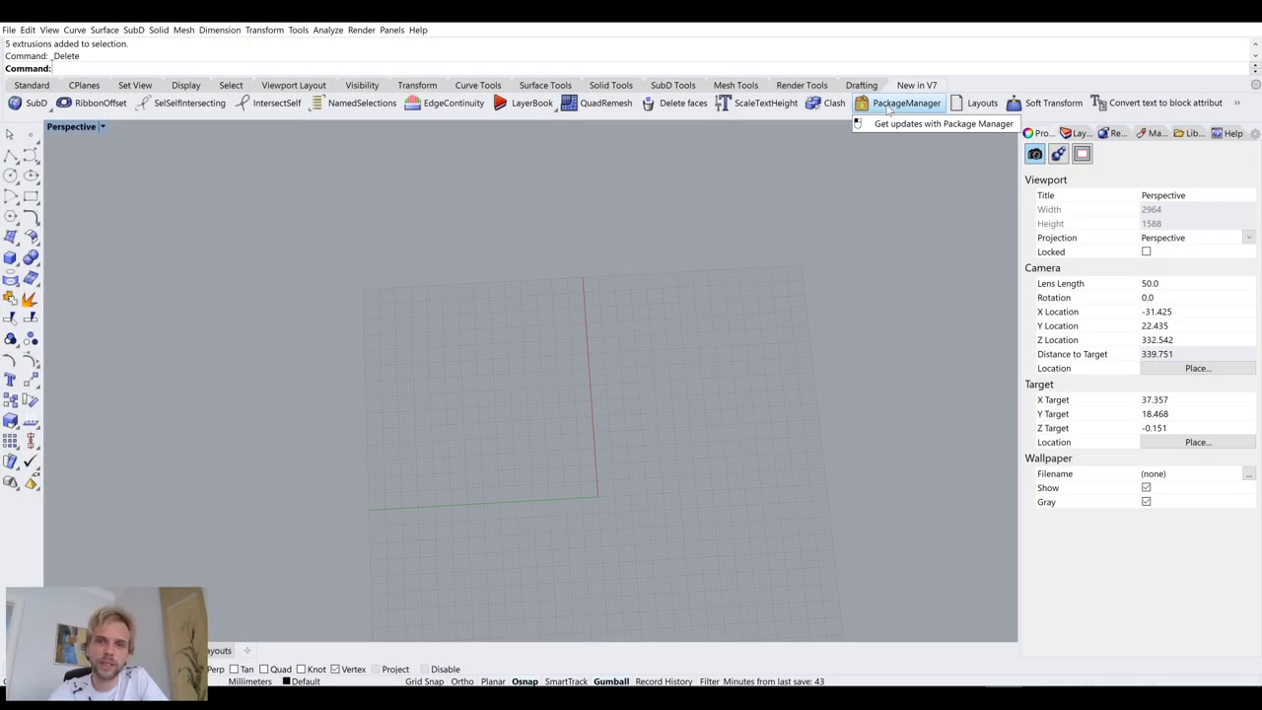
# Step: Open the Package Manager and reposition its dialog lower over the viewport
pyautogui.keyDown('shift'); pyautogui.moveTo(611, 376); pyautogui.dragTo(552, 356, button='right'); pyautogui.keyUp('shift')
pyautogui.scroll(-6, 554, 358)
pyautogui.moveTo(571, 400); pyautogui.dragTo(554, 379, button='right')
pyautogui.scroll(3, 554, 383)
pyautogui.click(892, 104)
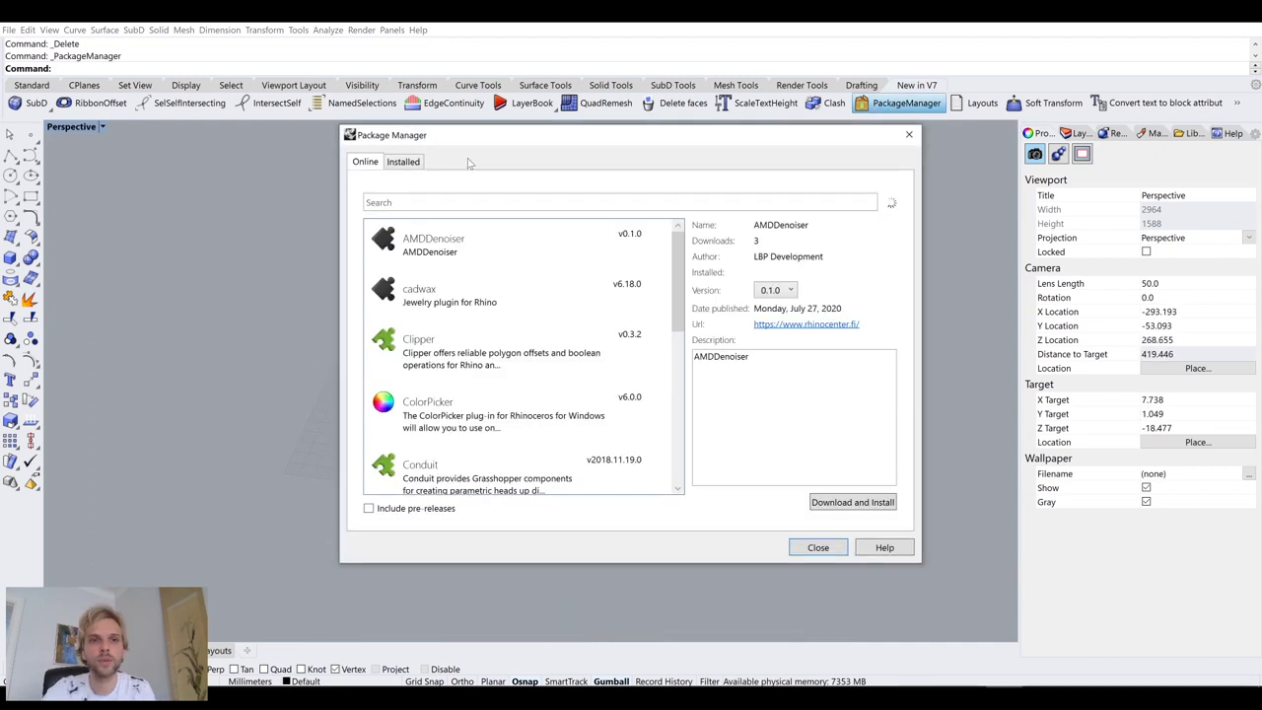
pyautogui.moveTo(486, 141); pyautogui.dragTo(511, 179)
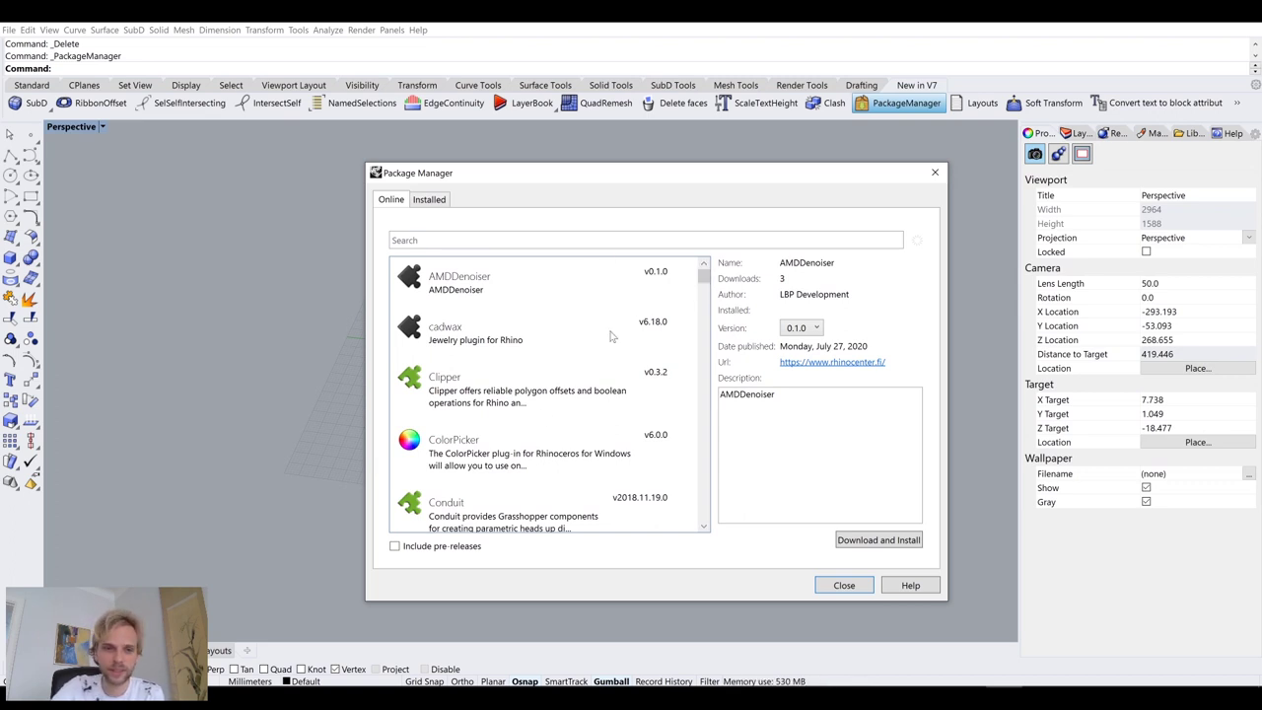
# Step: Browse the list of online packages to examine which Rhino and Grasshopper plug-ins are available
pyautogui.scroll(-3, 533, 347)
pyautogui.scroll(-10, 530, 345)
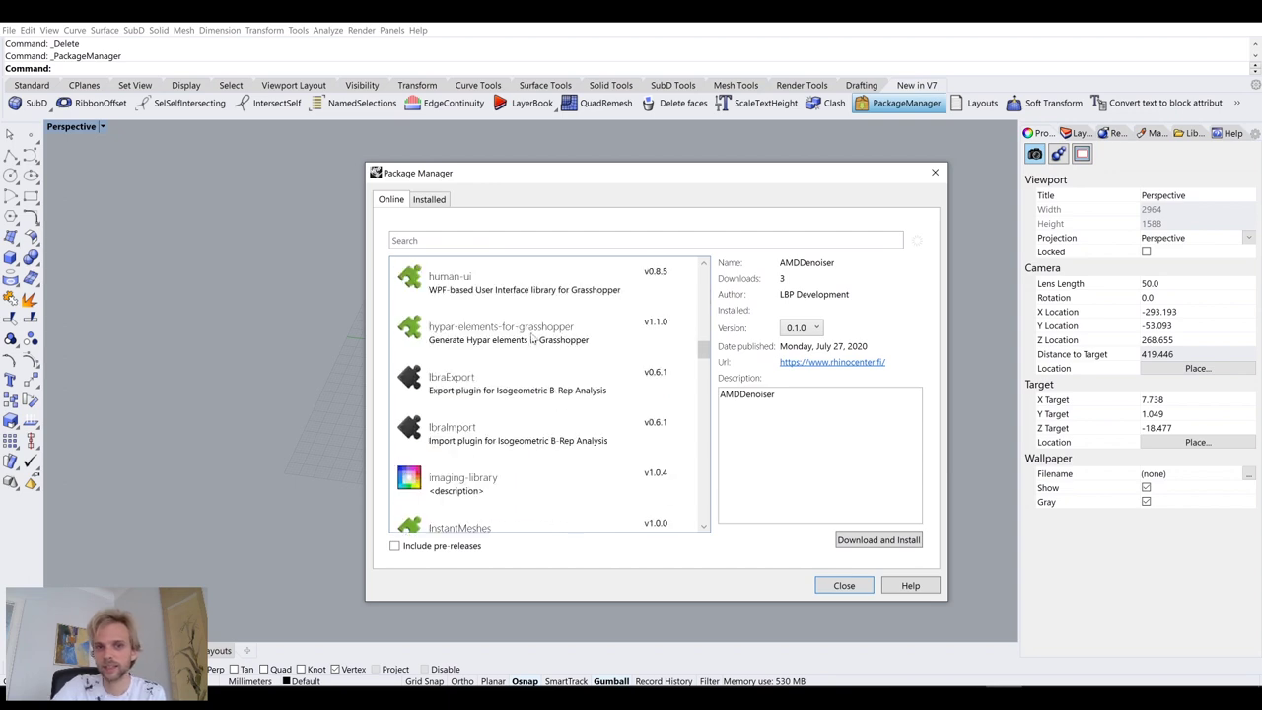
pyautogui.scroll(-15, 531, 338)
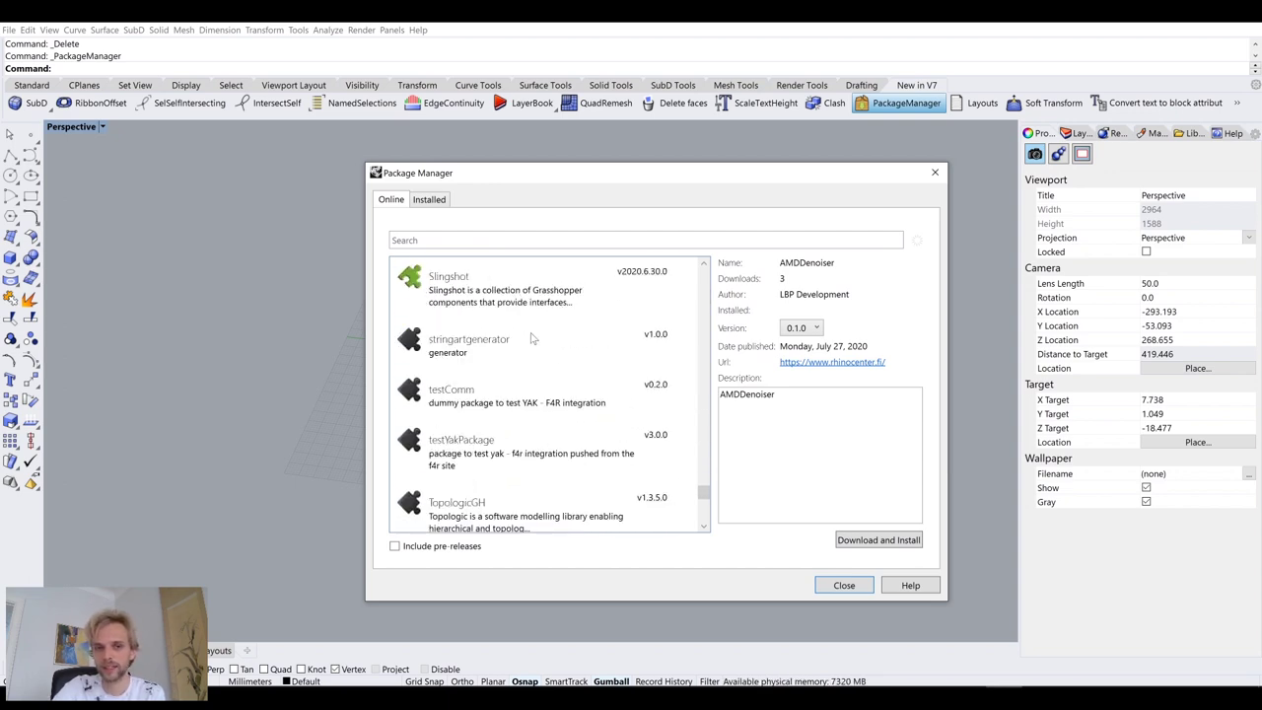
pyautogui.scroll(3, 532, 338)
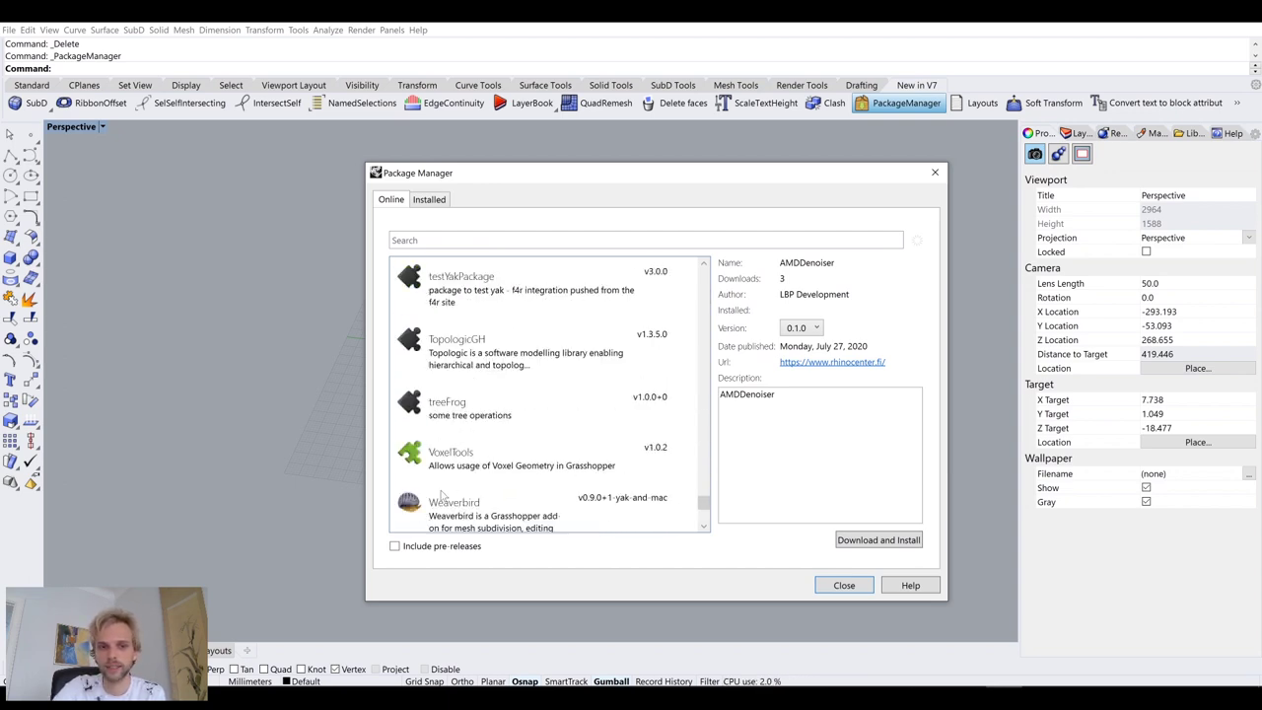
pyautogui.scroll(5, 553, 412)
pyautogui.scroll(10, 553, 413)
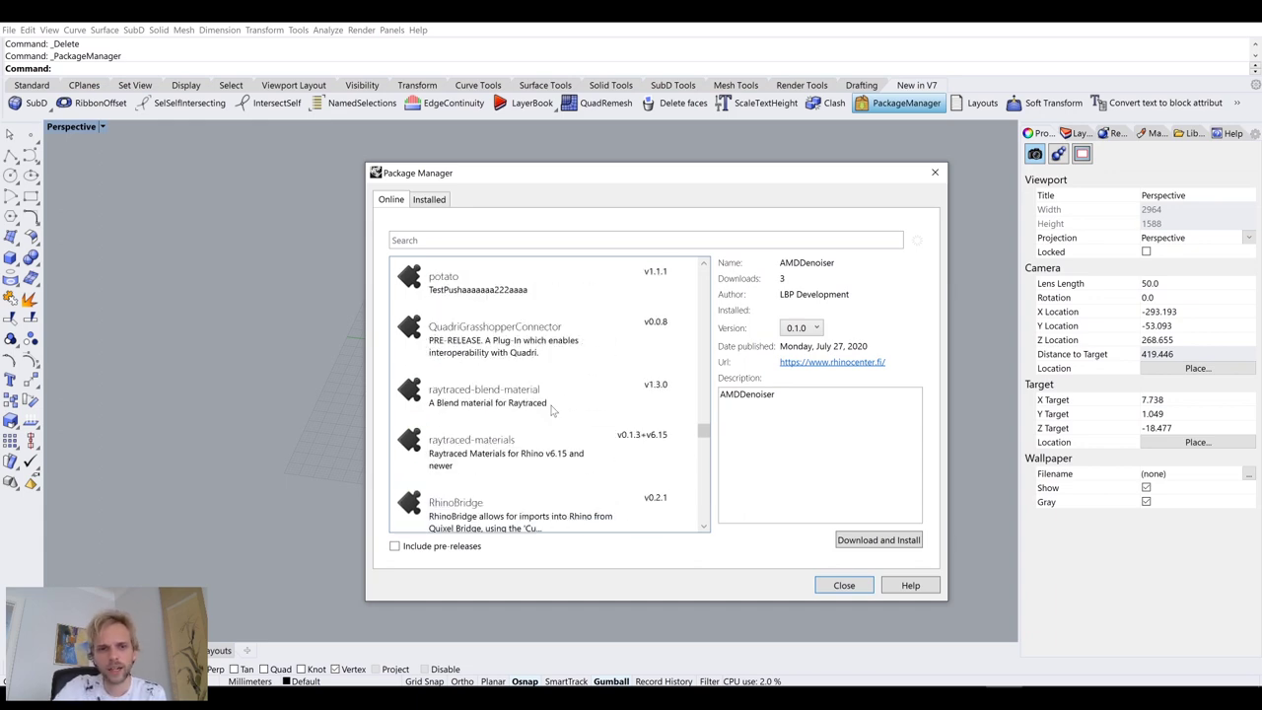
pyautogui.scroll(-3, 464, 471)
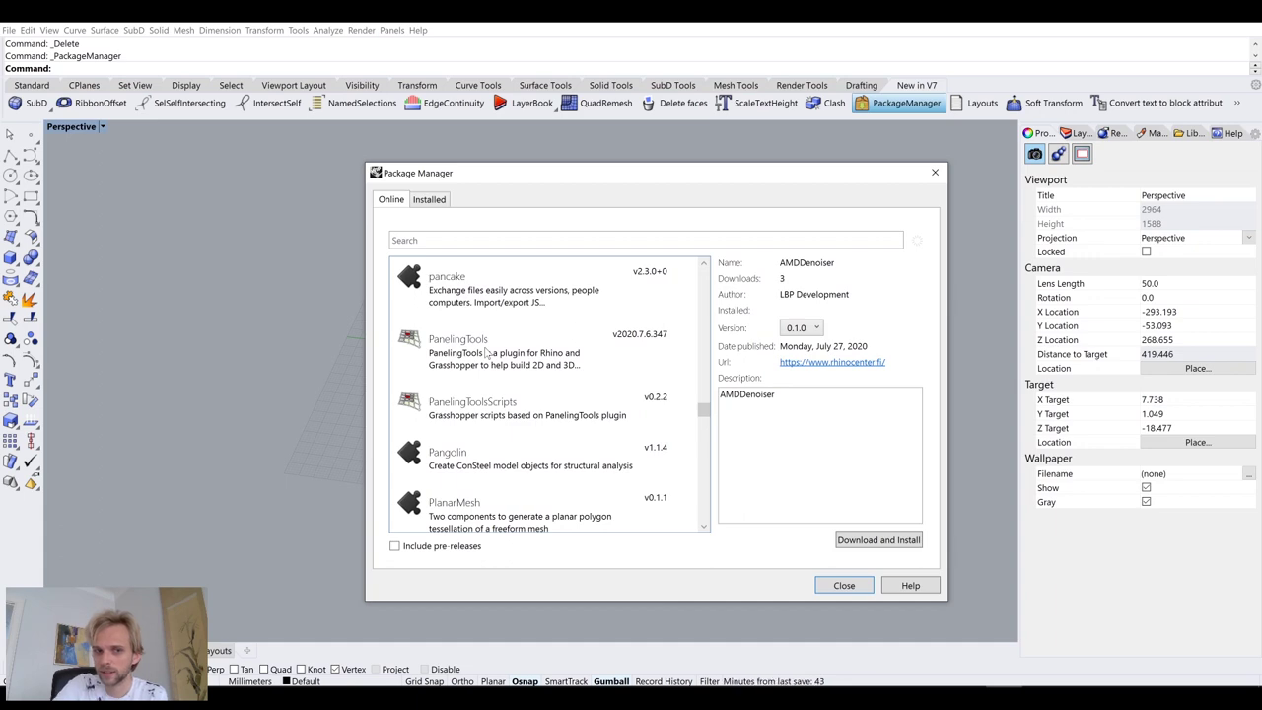
pyautogui.scroll(6, 485, 348)
pyautogui.scroll(10, 486, 353)
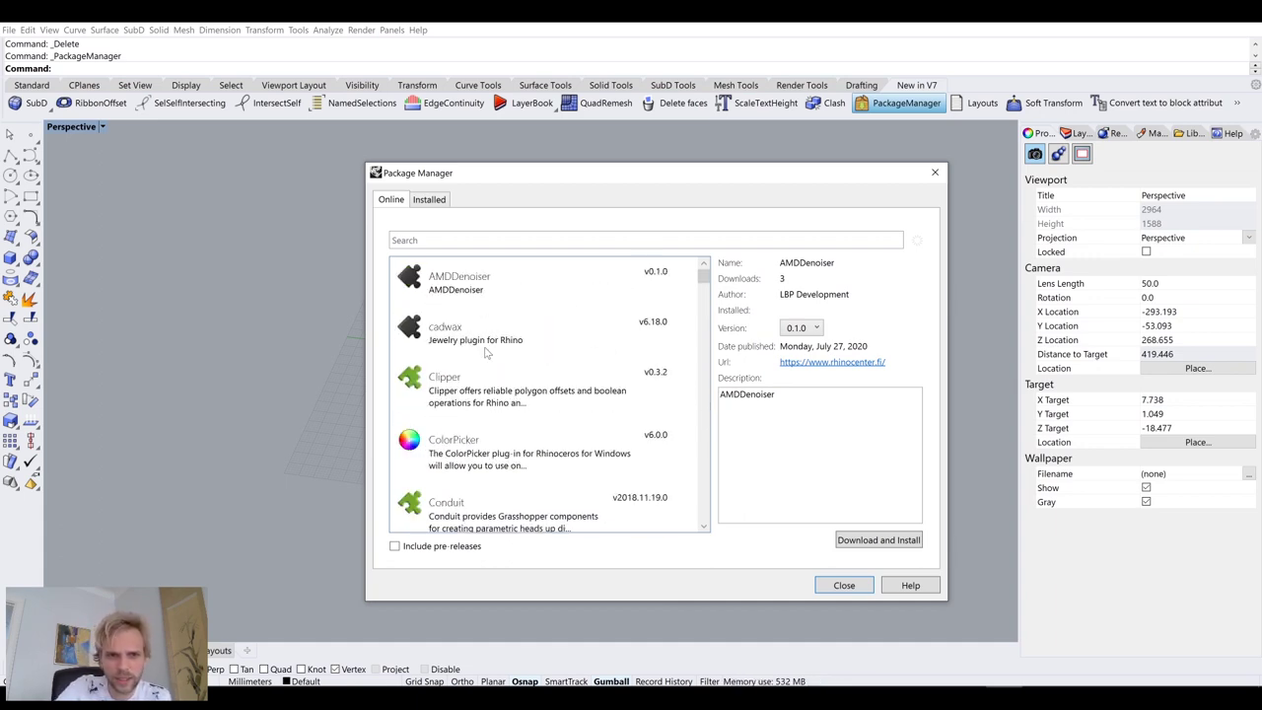
pyautogui.scroll(-5, 486, 352)
pyautogui.scroll(-6, 484, 352)
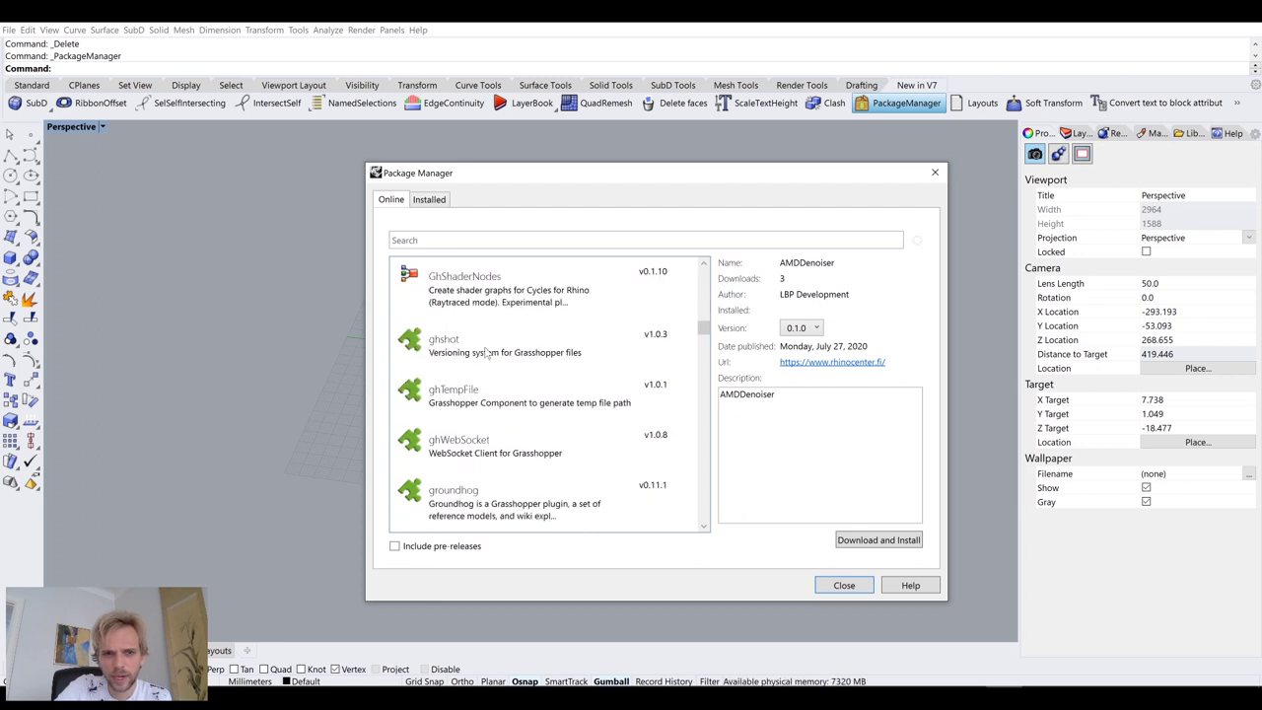
pyautogui.scroll(-5, 484, 352)
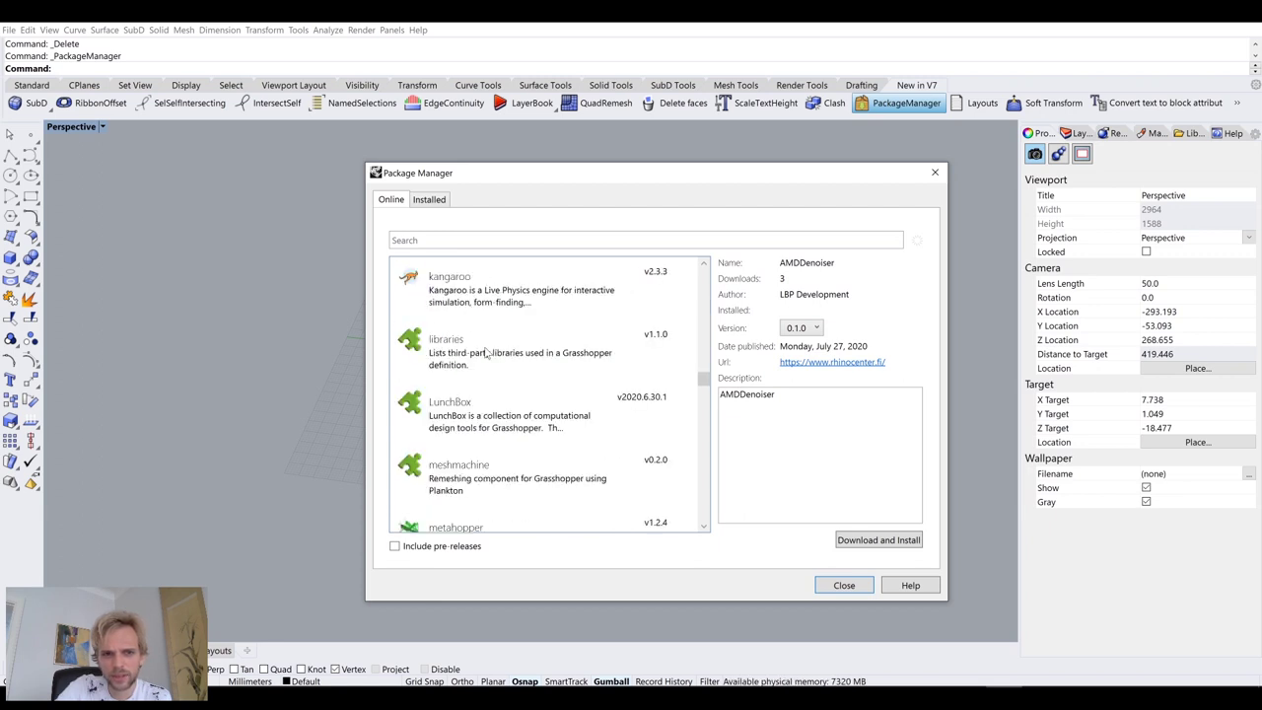
pyautogui.scroll(-5, 555, 347)
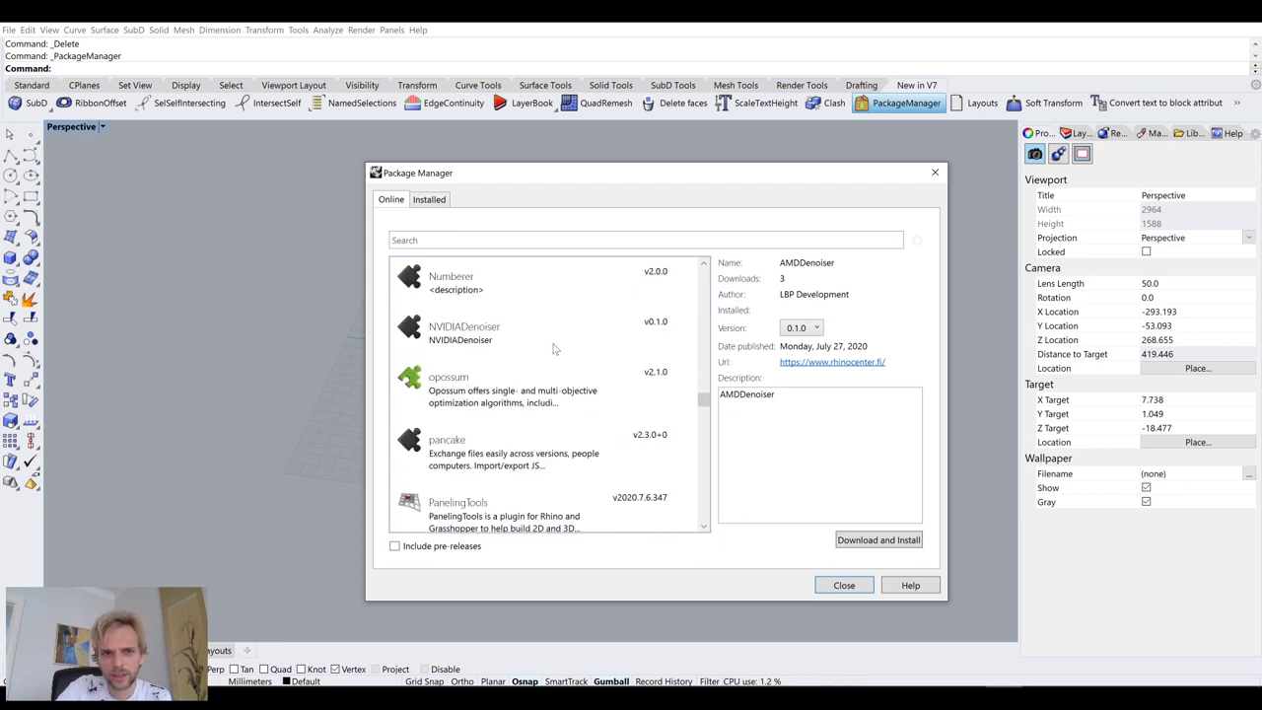
pyautogui.scroll(3, 554, 348)
pyautogui.scroll(-3, 468, 357)
pyautogui.scroll(-3, 469, 361)
pyautogui.scroll(8, 470, 361)
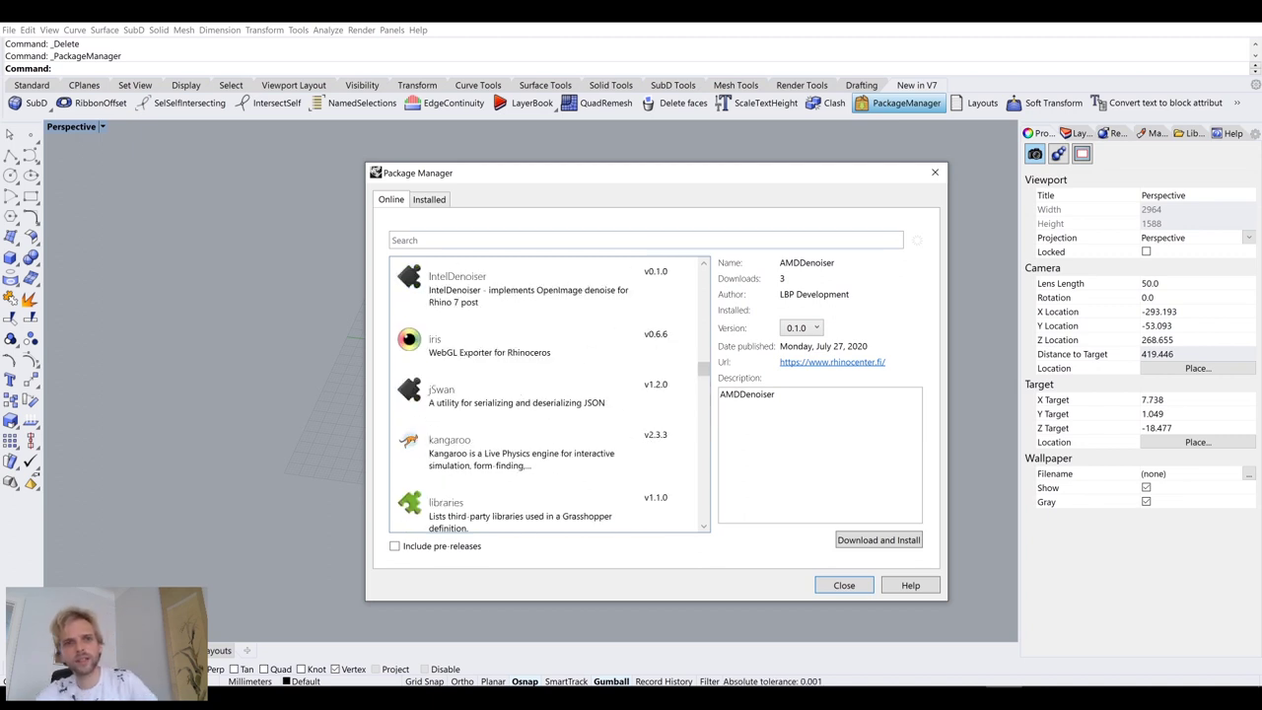
# Step: Search the online packages for "human"
pyautogui.click(393, 240)
pyautogui.write('human')
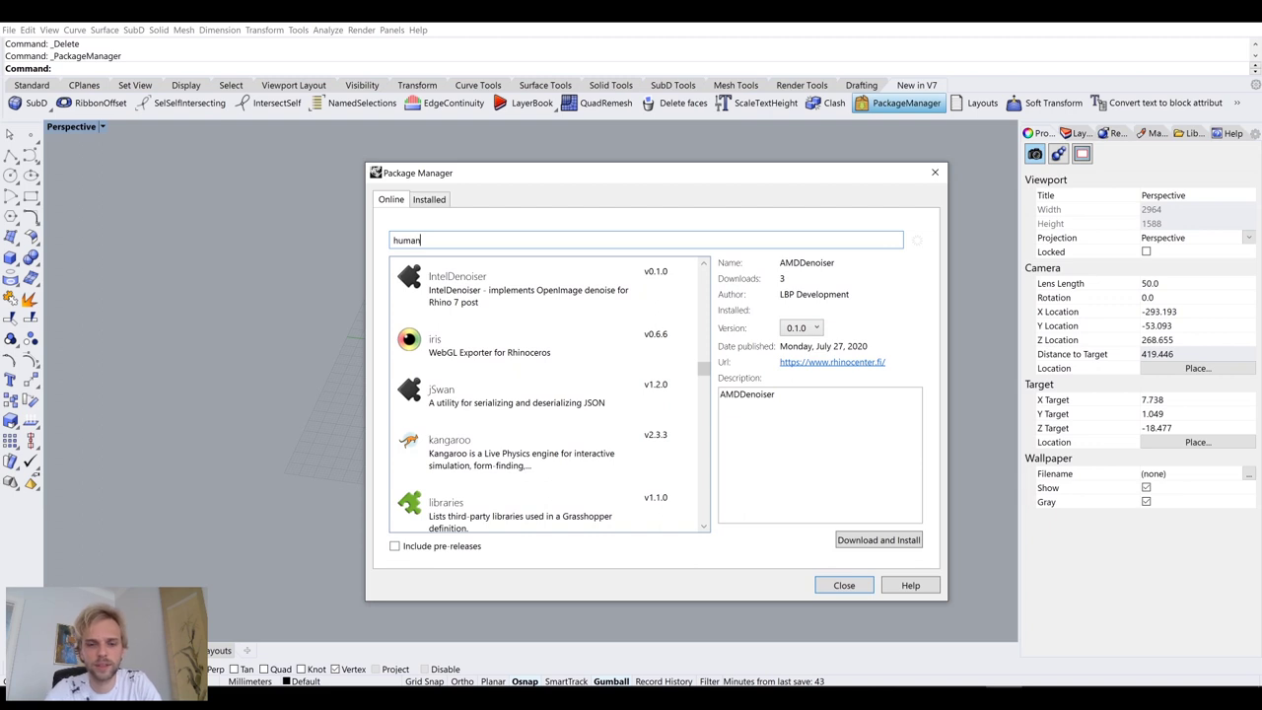
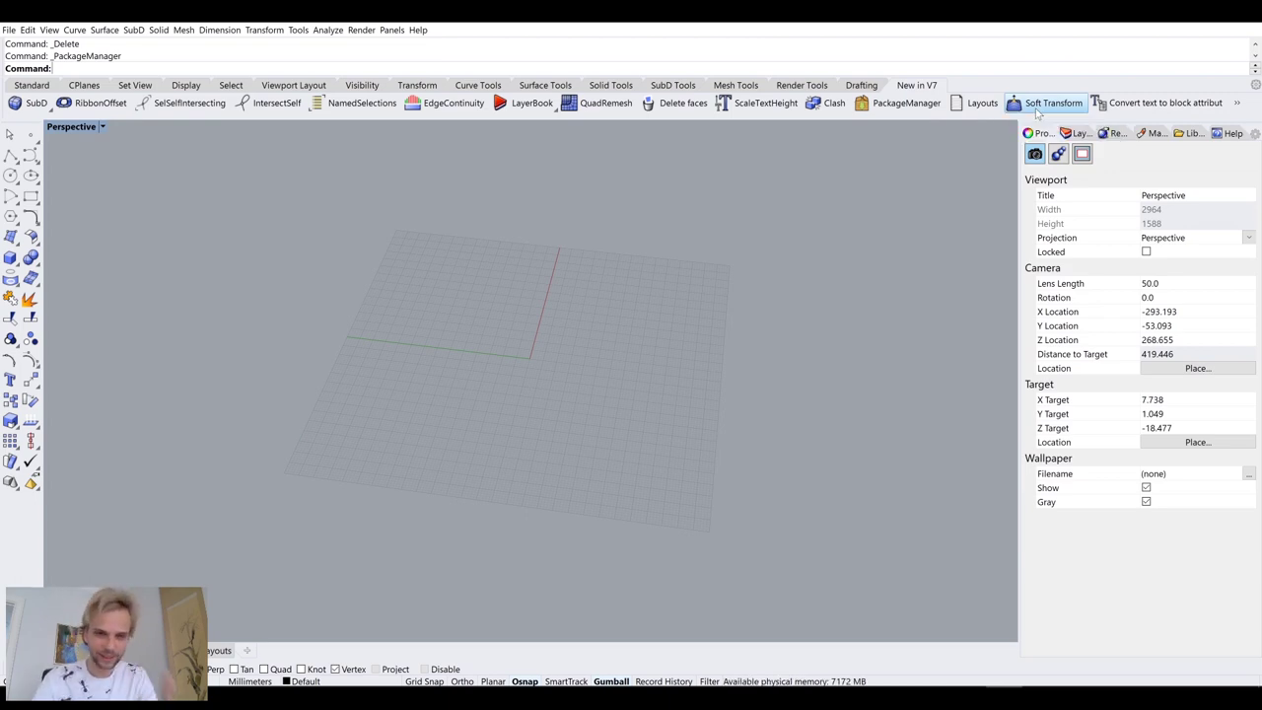
# Step: Create a rectangular mesh plane with 10 by 10 faces across the construction plane
pyautogui.click(10, 237)
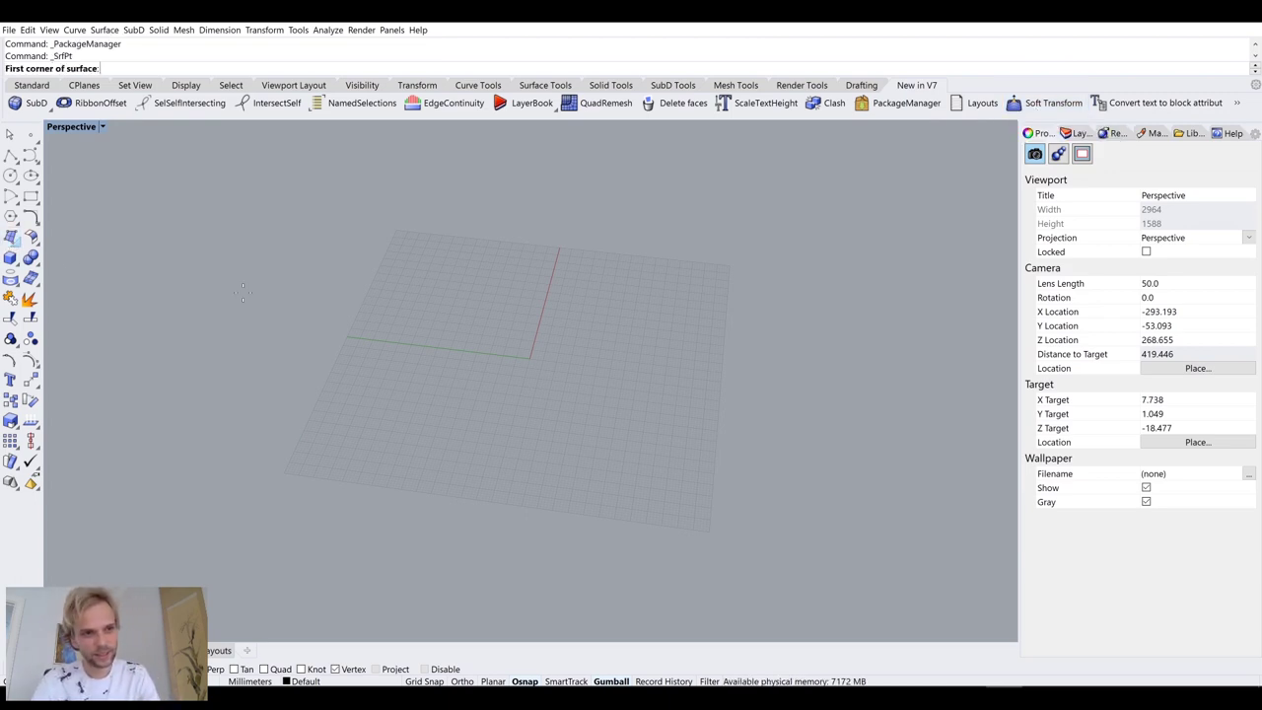
pyautogui.press('Escape')
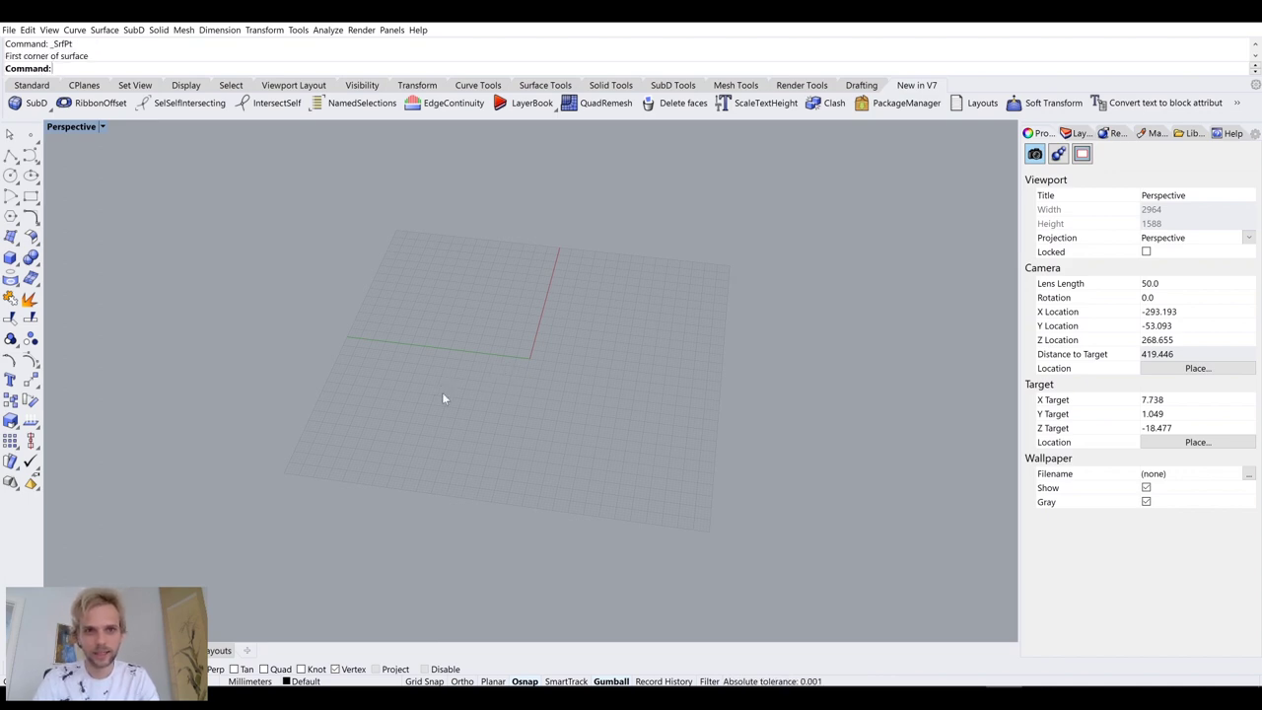
pyautogui.click(726, 87)
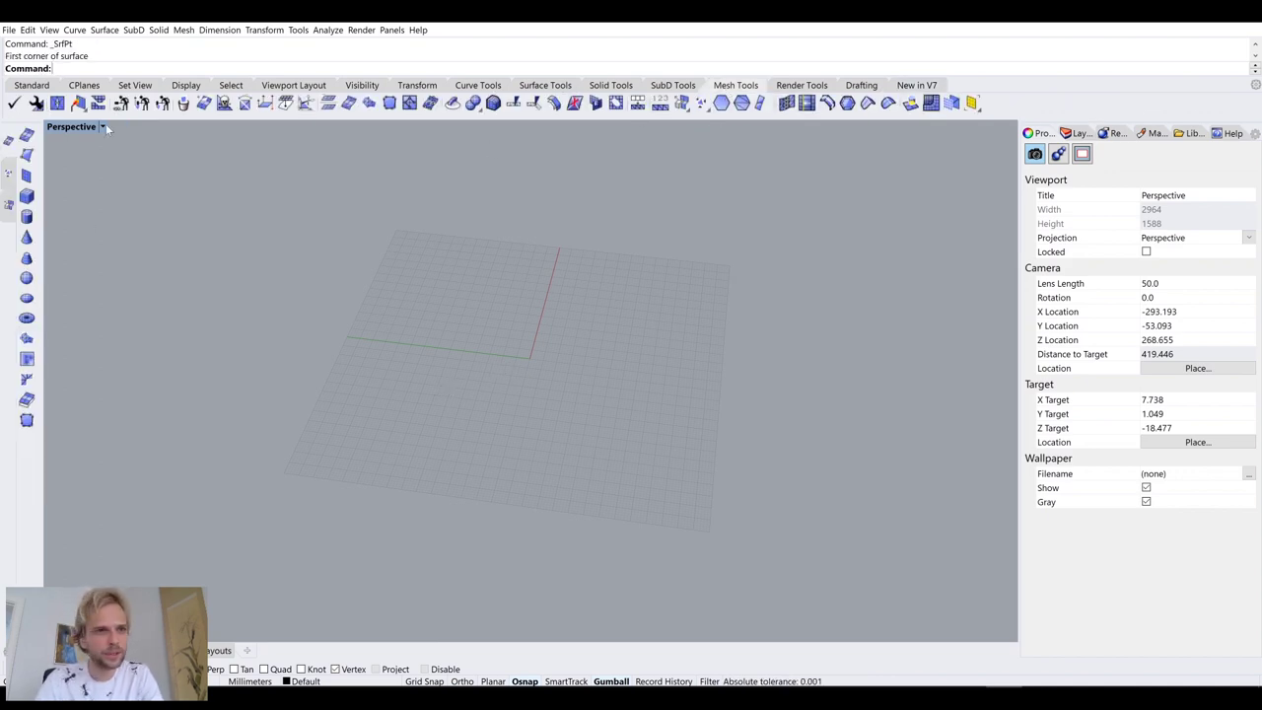
pyautogui.click(27, 176)
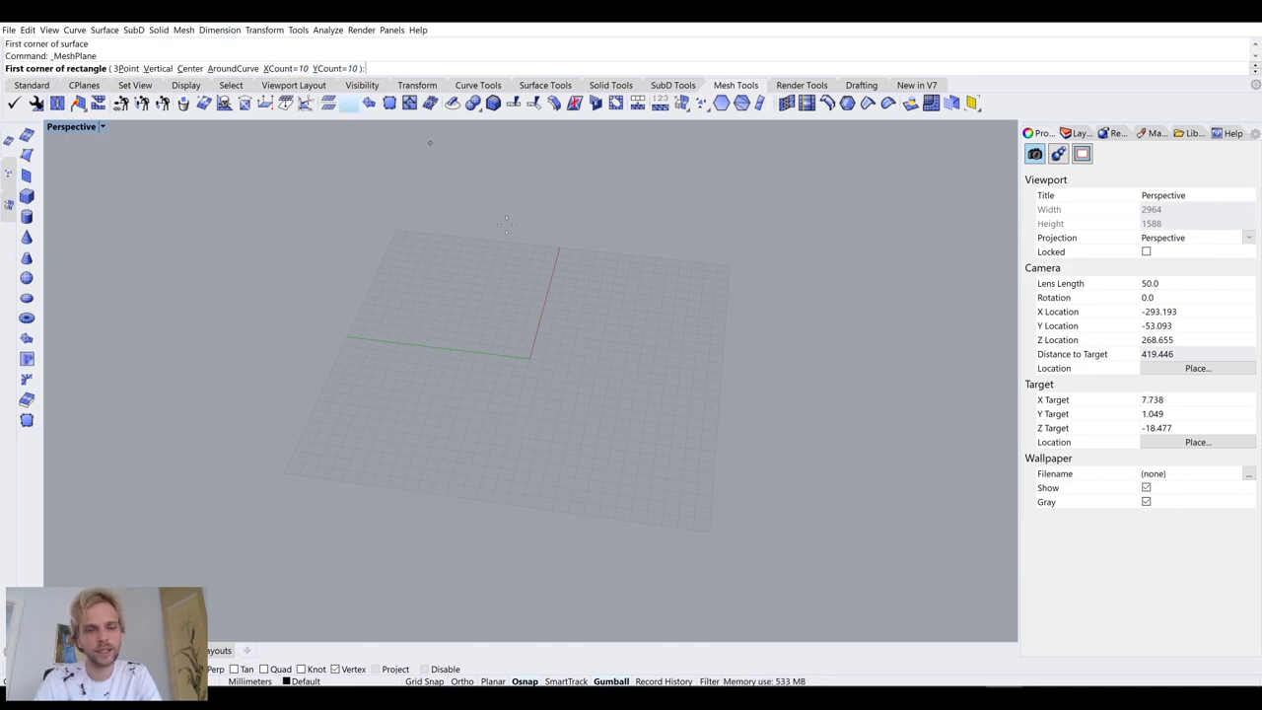
pyautogui.click(392, 440)
pyautogui.click(795, 235)
pyautogui.moveTo(793, 235); pyautogui.dragTo(691, 397, button='right')
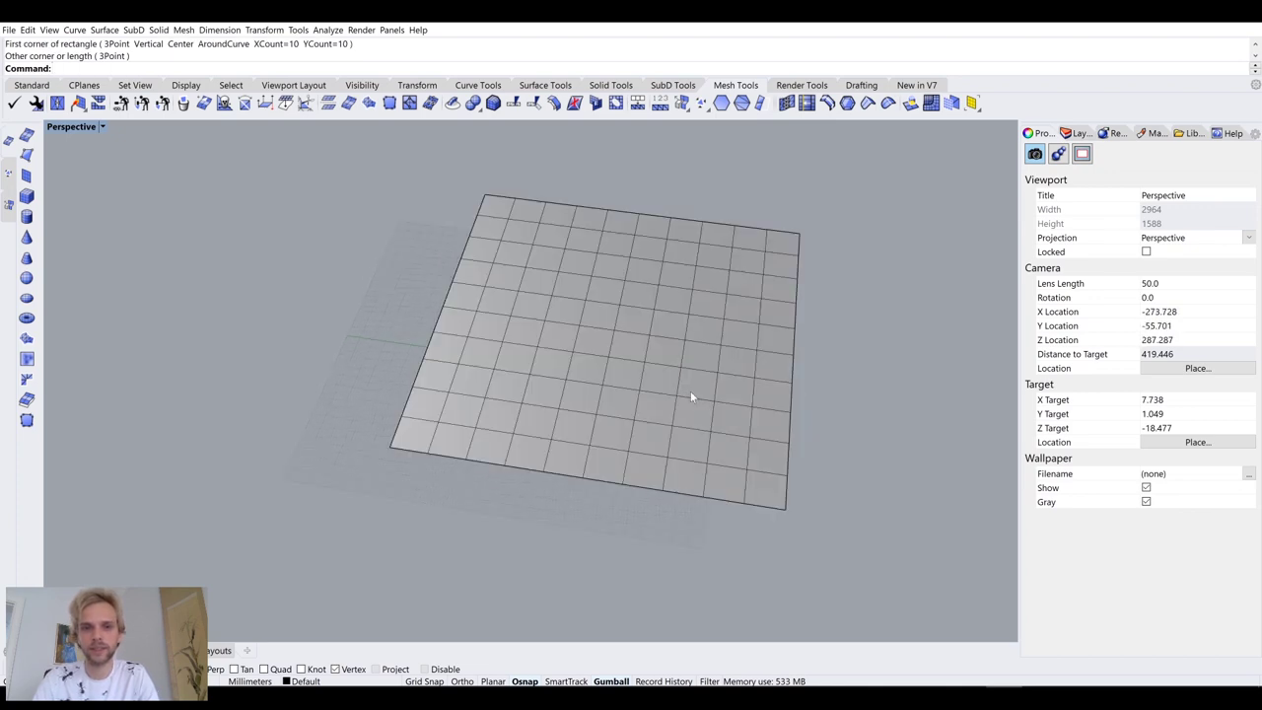
# Step: Enable Soft Transform with a radius of 50 and the Smooth shape
pyautogui.click(914, 86)
pyautogui.moveTo(962, 172); pyautogui.dragTo(651, 296, button='right')
pyautogui.click(1053, 105)
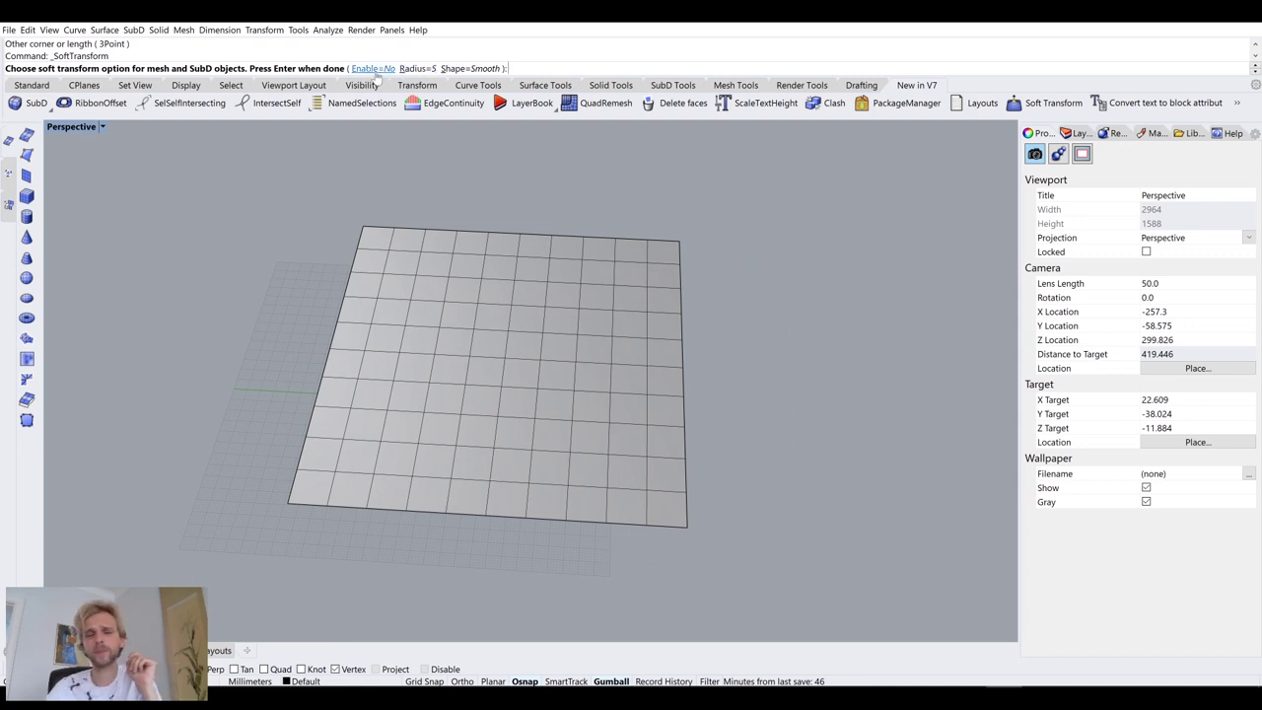
pyautogui.click(455, 69)
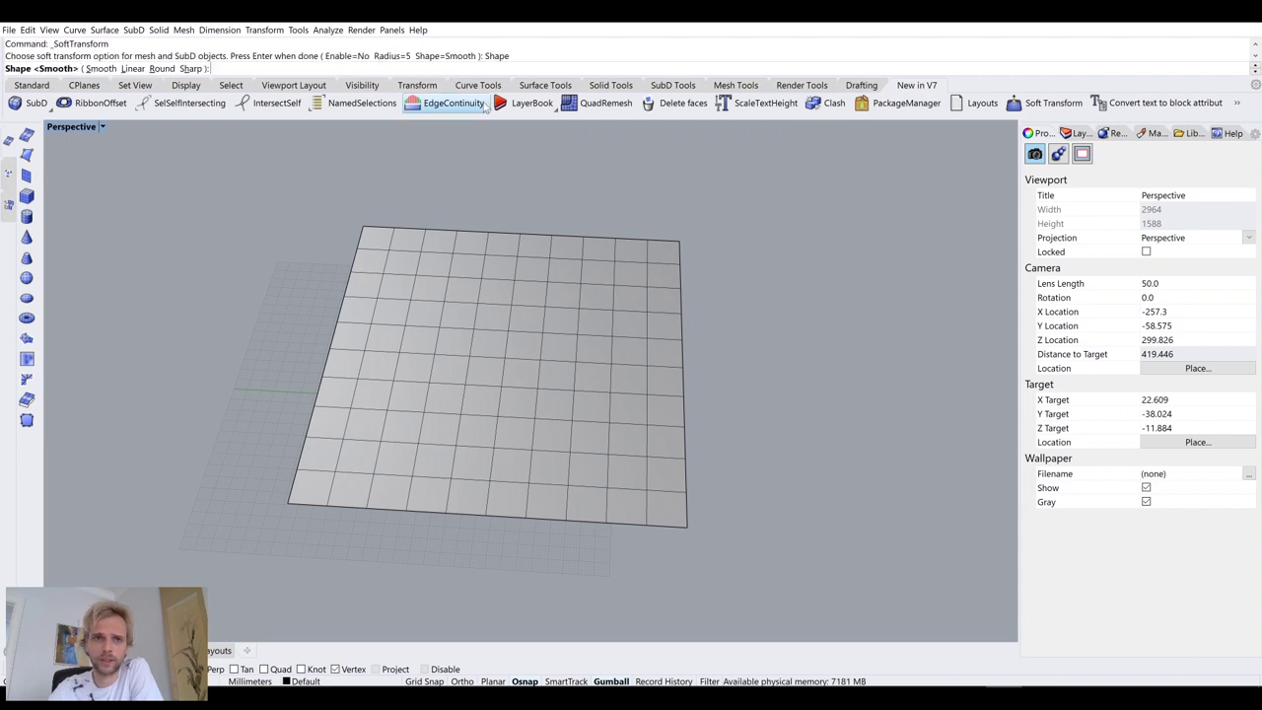
pyautogui.click(100, 69)
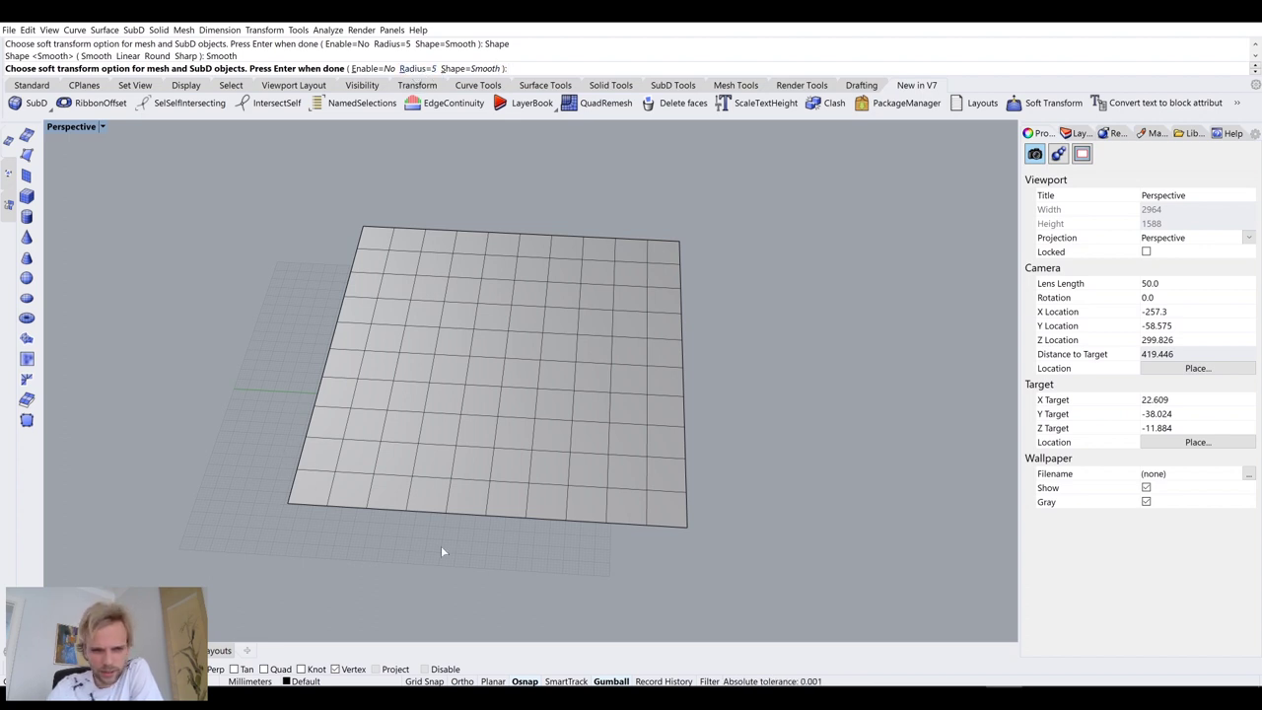
pyautogui.scroll(1, 414, 550)
pyautogui.scroll(4, 310, 554)
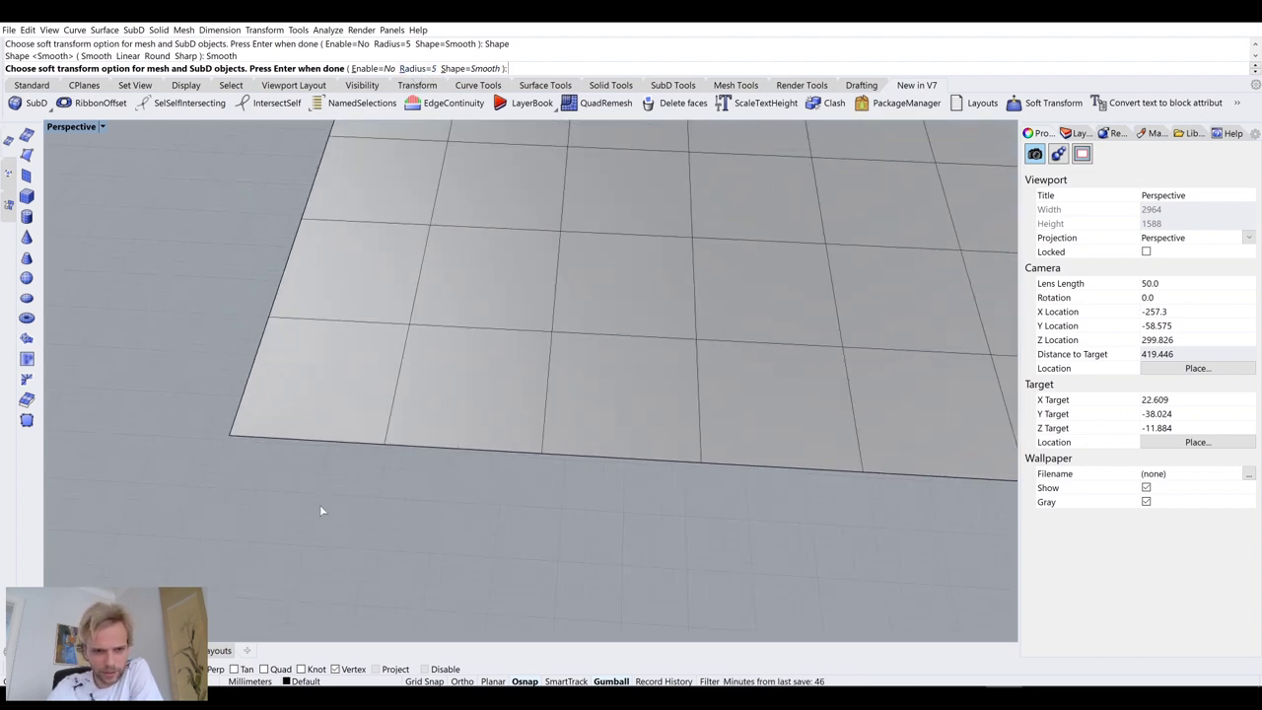
pyautogui.scroll(-5, 389, 477)
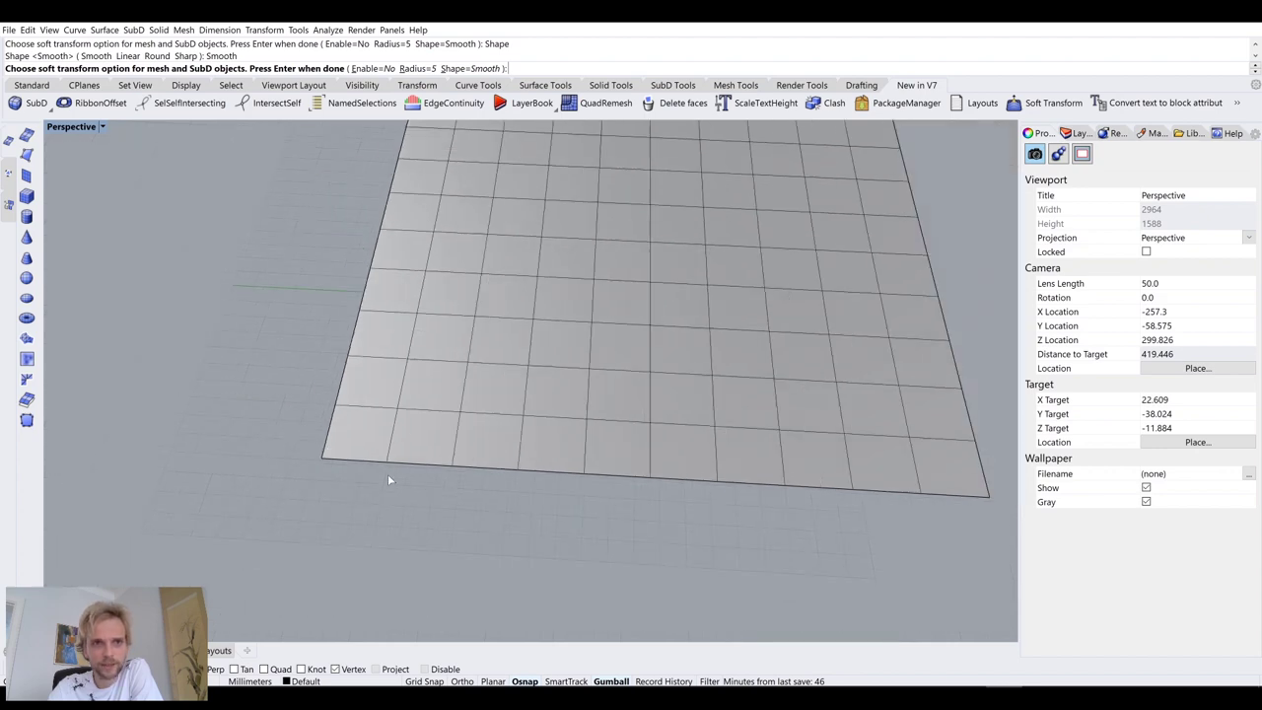
pyautogui.click(421, 68)
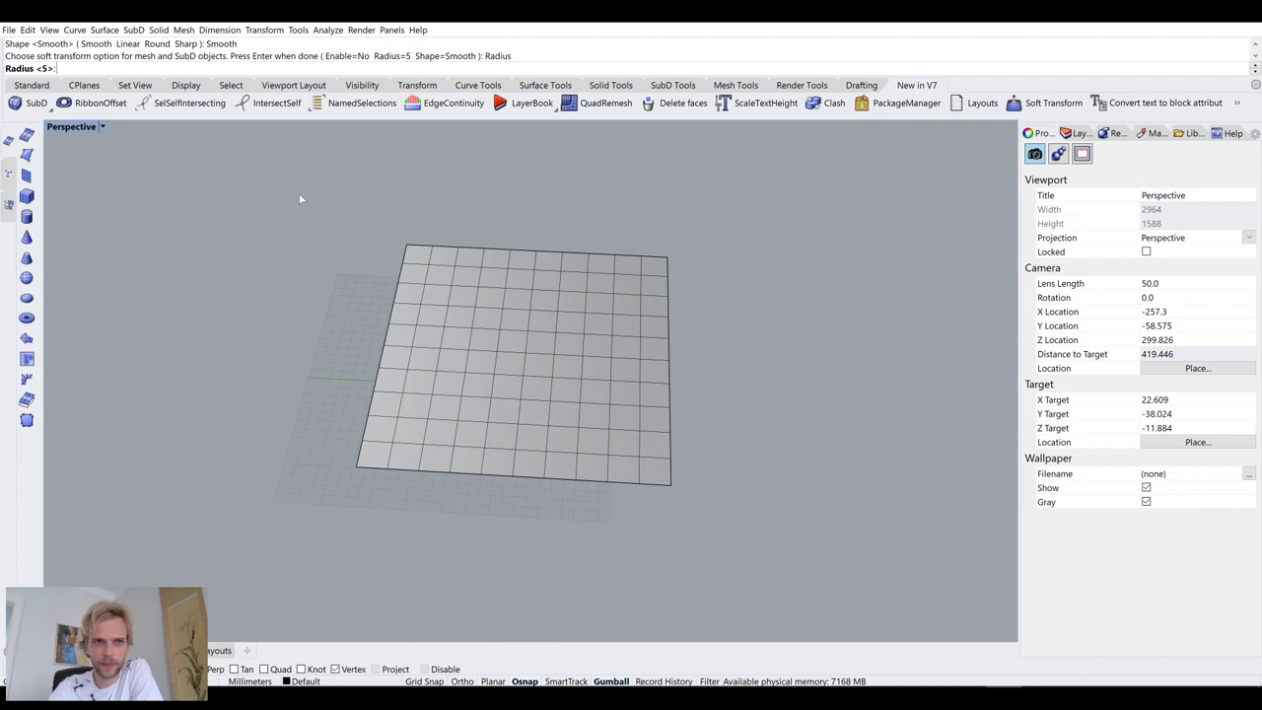
pyautogui.write('50')
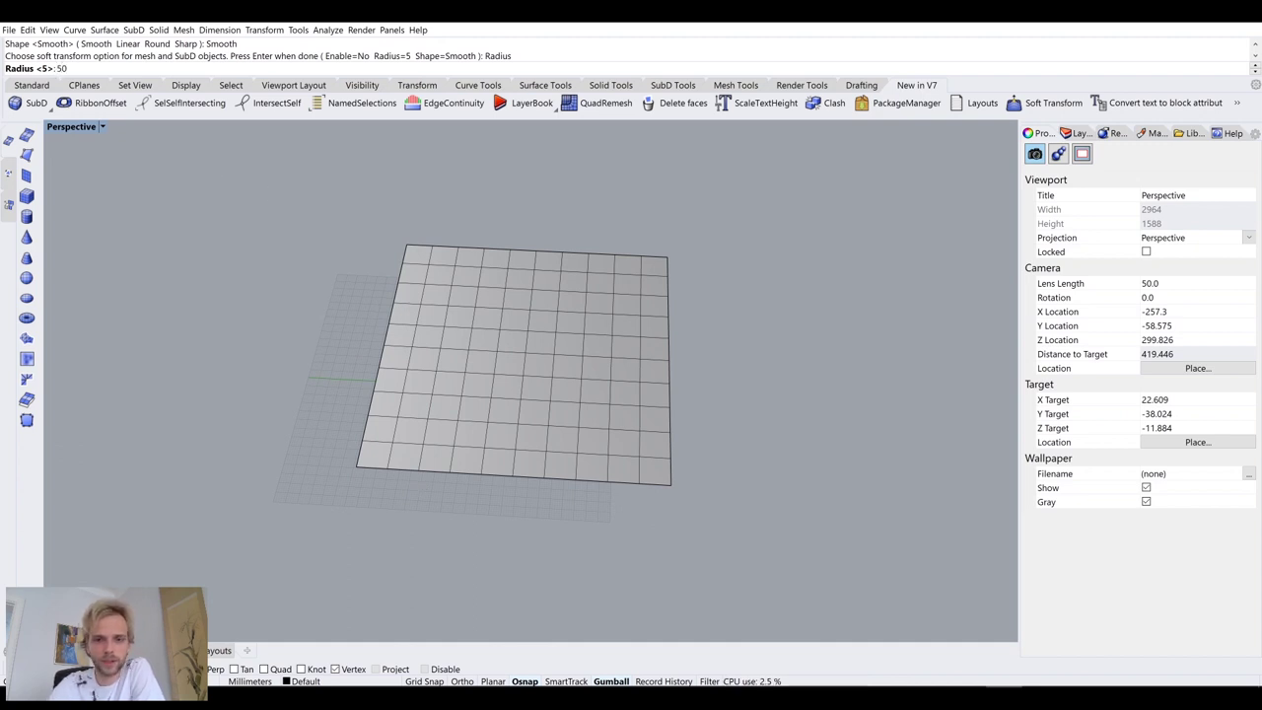
pyautogui.press('Return')
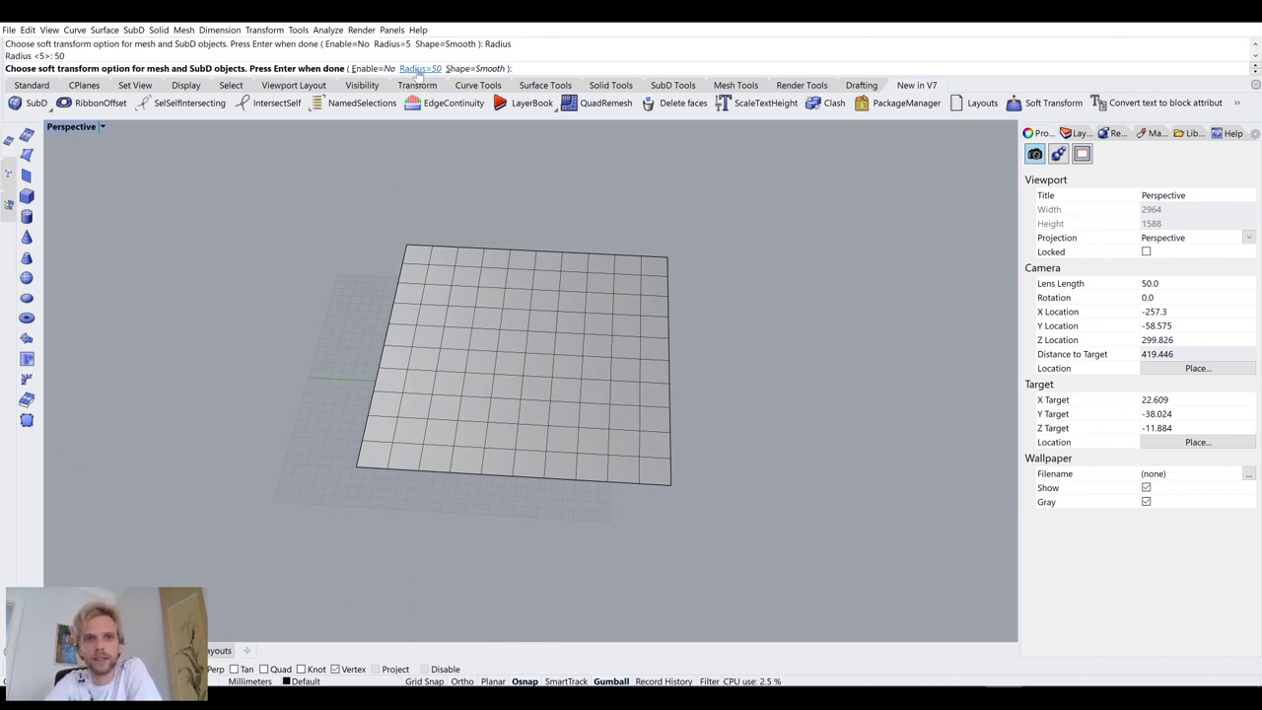
pyautogui.click(374, 69)
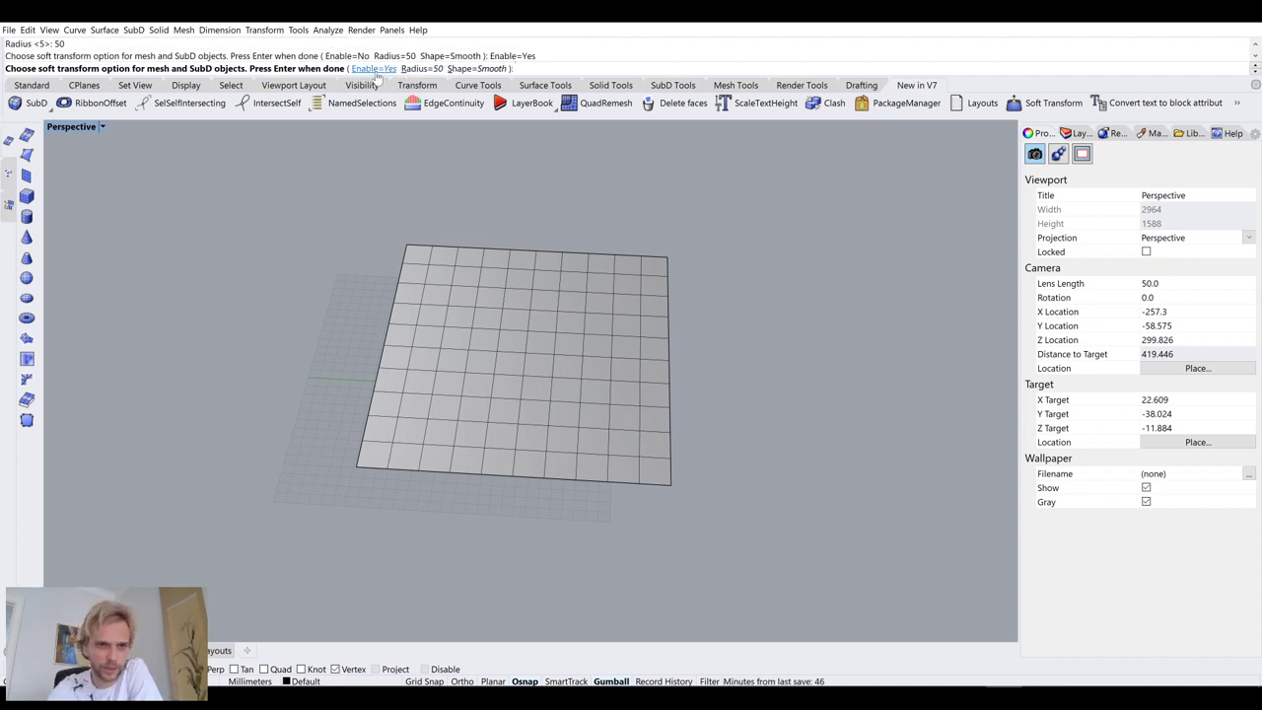
pyautogui.rightClick(499, 277)
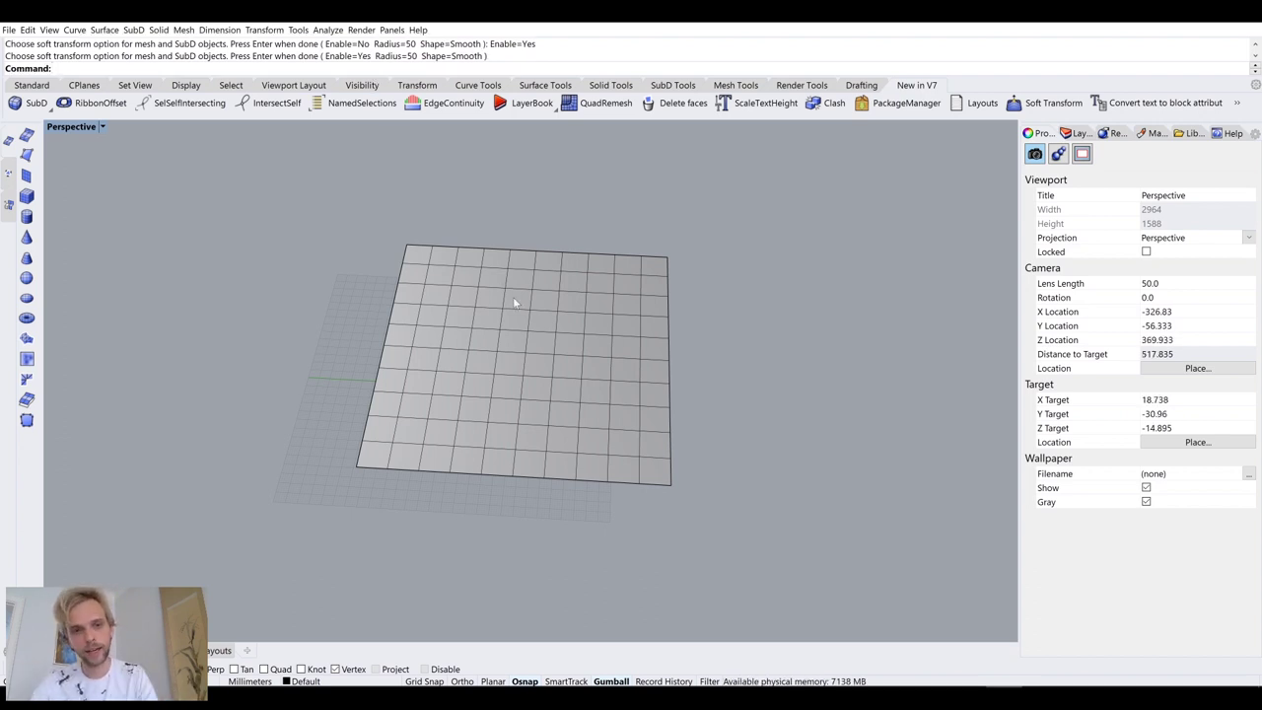
# Step: Show the mesh plane's points and raise a point near its centre vertically into a hill
pyautogui.click(513, 295)
pyautogui.press('F10')
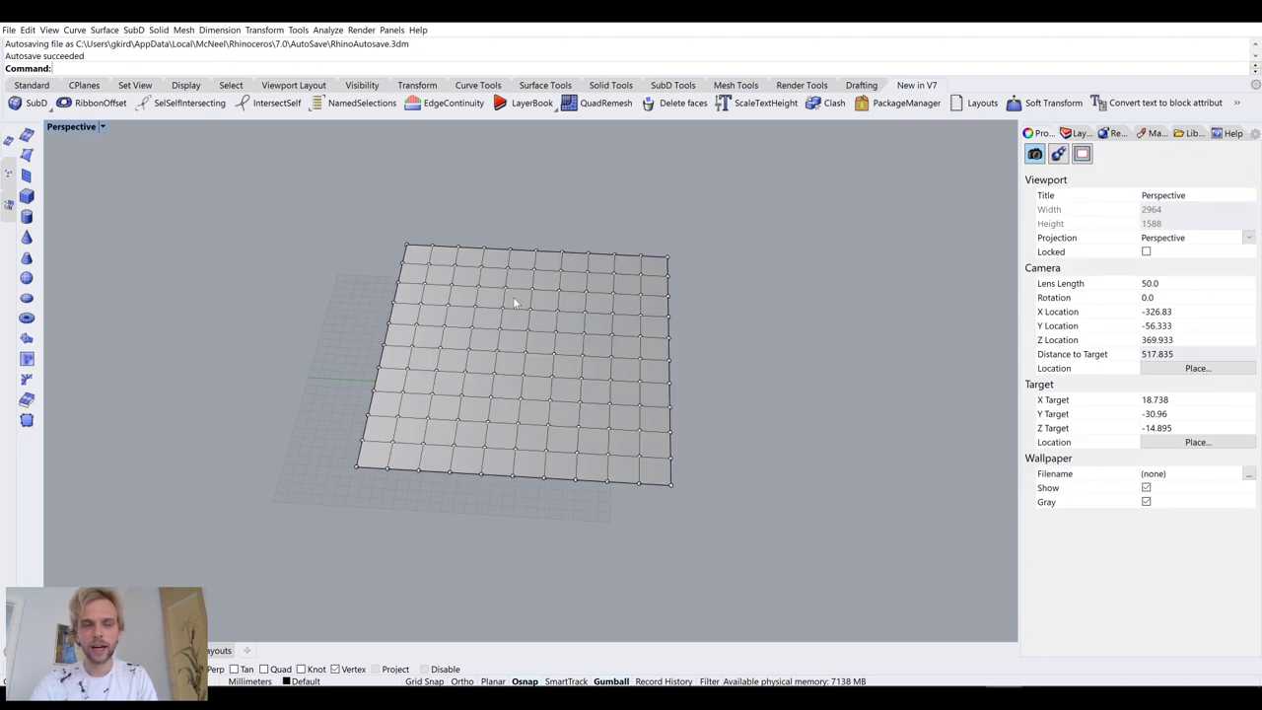
pyautogui.click(526, 358)
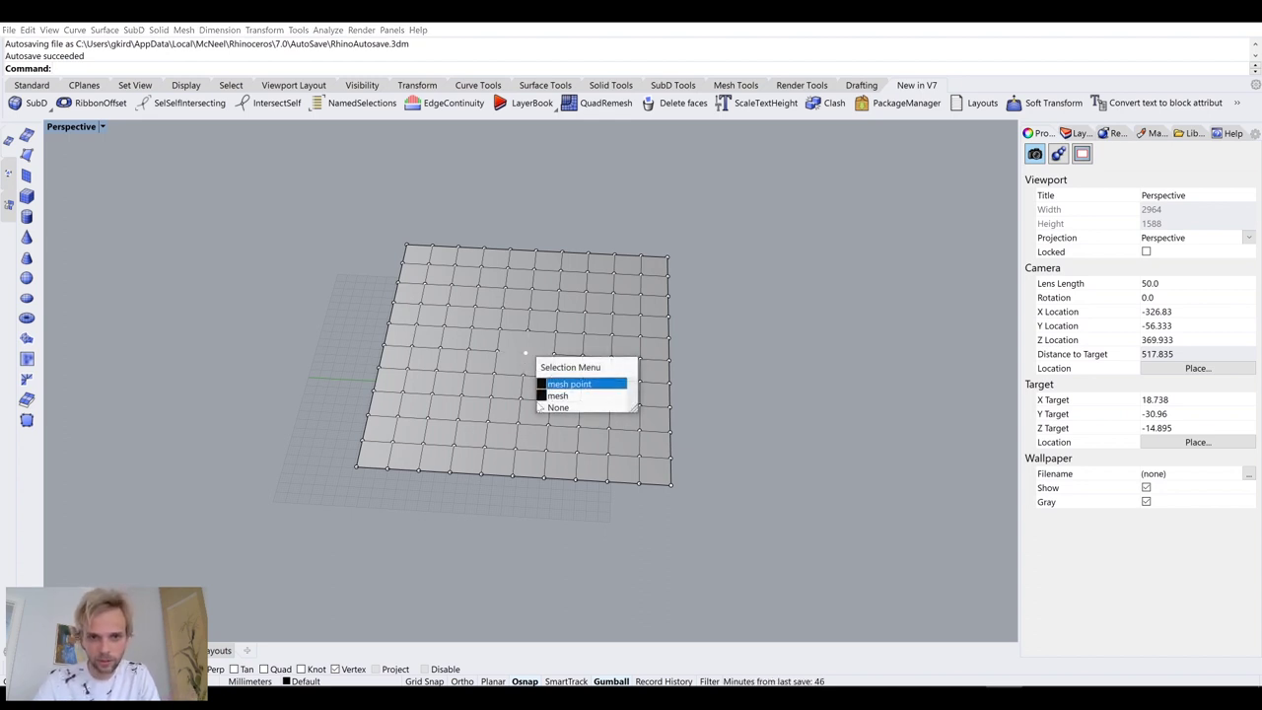
pyautogui.click(573, 385)
pyautogui.moveTo(553, 471); pyautogui.dragTo(538, 355, button='right')
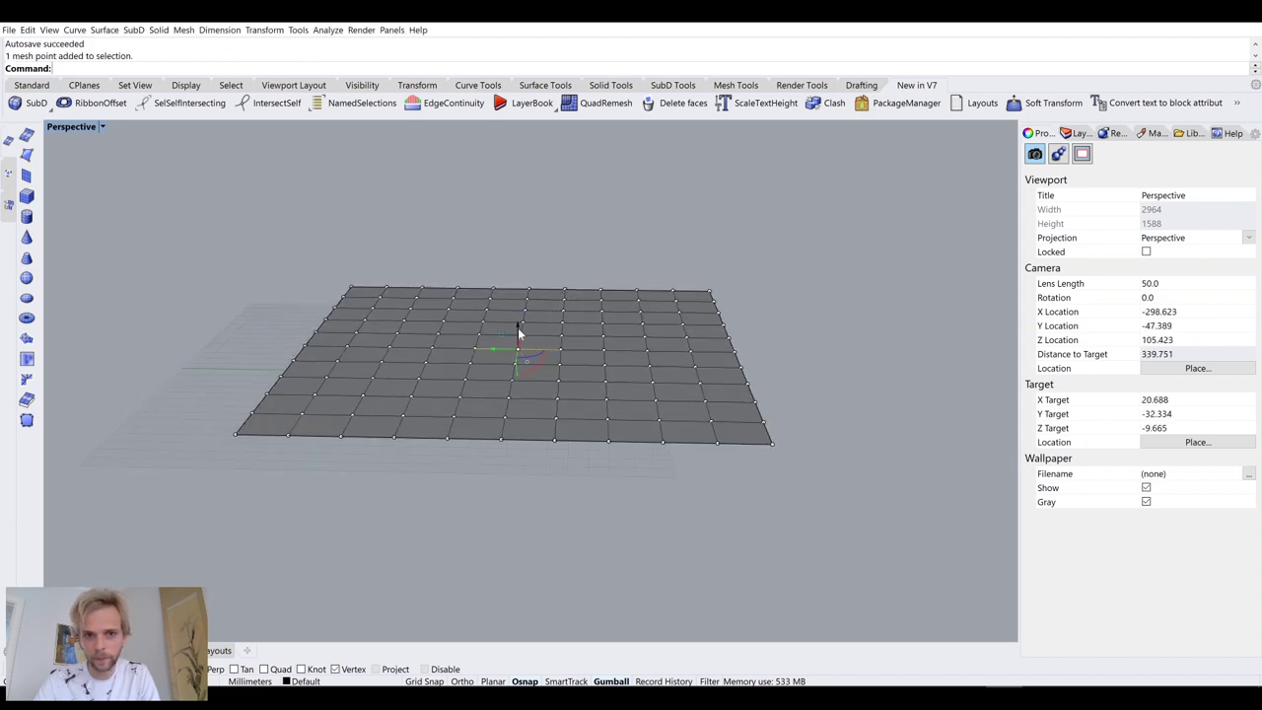
pyautogui.moveTo(518, 335); pyautogui.dragTo(519, 237)
# Step: Lower a mesh point beside the hill to form a dip and raise another point near the opposite edge
pyautogui.moveTo(634, 270); pyautogui.dragTo(594, 337, button='right')
pyautogui.click(637, 347)
pyautogui.keyDown('ctrl'); pyautogui.keyDown('shift'); pyautogui.click(639, 344); pyautogui.keyUp('shift'); pyautogui.keyUp('ctrl')
pyautogui.moveTo(638, 331); pyautogui.dragTo(631, 418)
pyautogui.moveTo(631, 417); pyautogui.dragTo(355, 407, button='right')
pyautogui.click(343, 402)
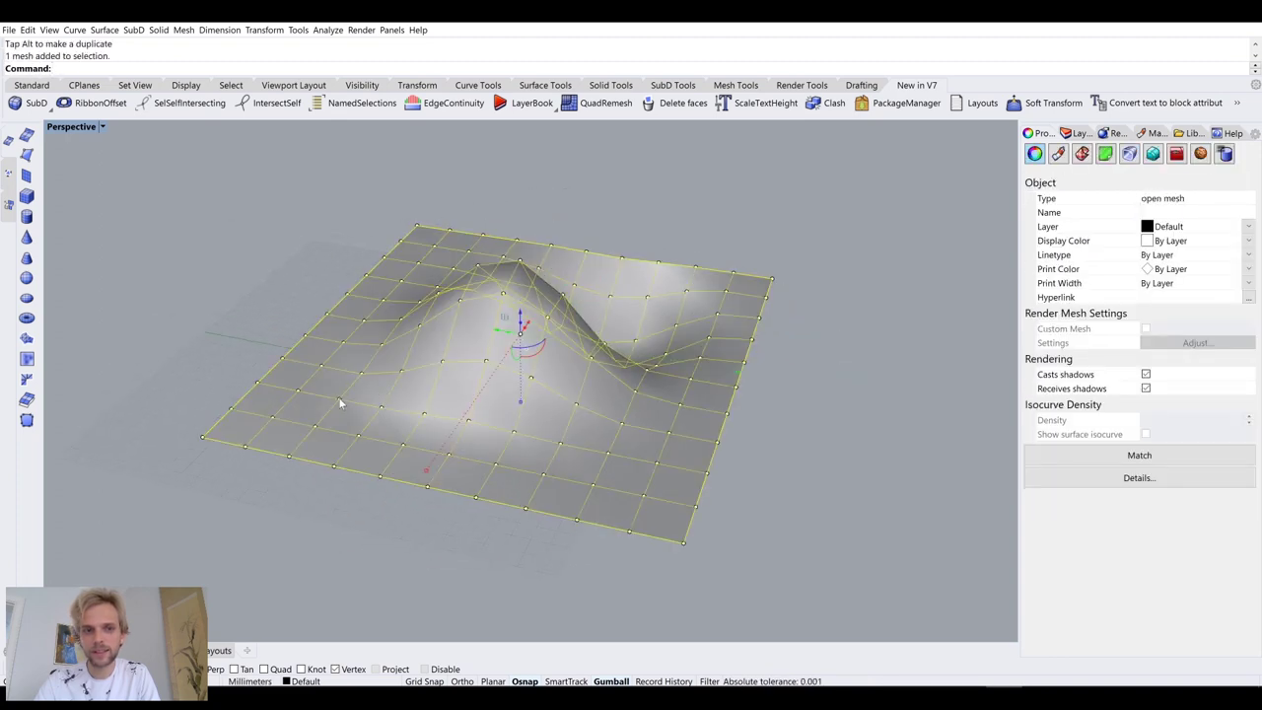
pyautogui.keyDown('ctrl'); pyautogui.keyDown('shift'); pyautogui.click(343, 401); pyautogui.keyUp('shift'); pyautogui.keyUp('ctrl')
pyautogui.moveTo(342, 402); pyautogui.dragTo(428, 482)
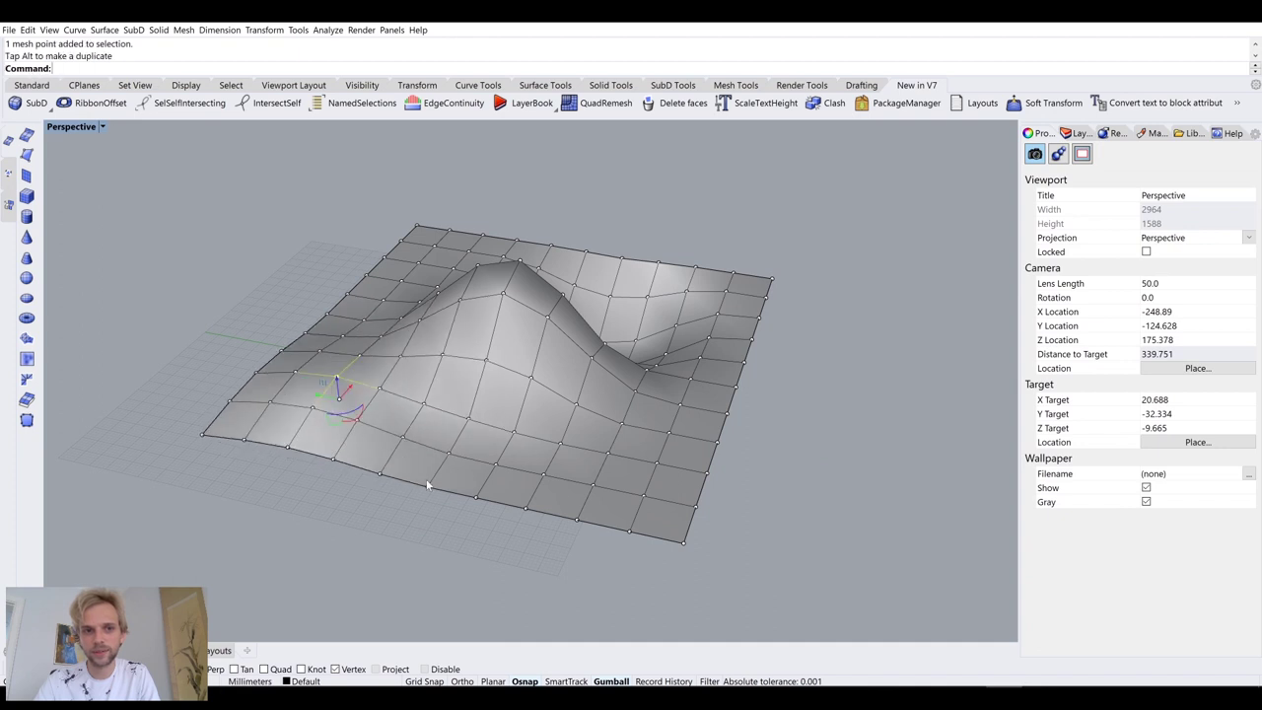
# Step: Lower two more mesh points around the hill's base and turn off the mesh's point display
pyautogui.click(516, 431)
pyautogui.click(542, 463)
pyautogui.moveTo(515, 431); pyautogui.dragTo(528, 508)
pyautogui.moveTo(528, 508); pyautogui.dragTo(472, 362, button='right')
pyautogui.click(398, 394)
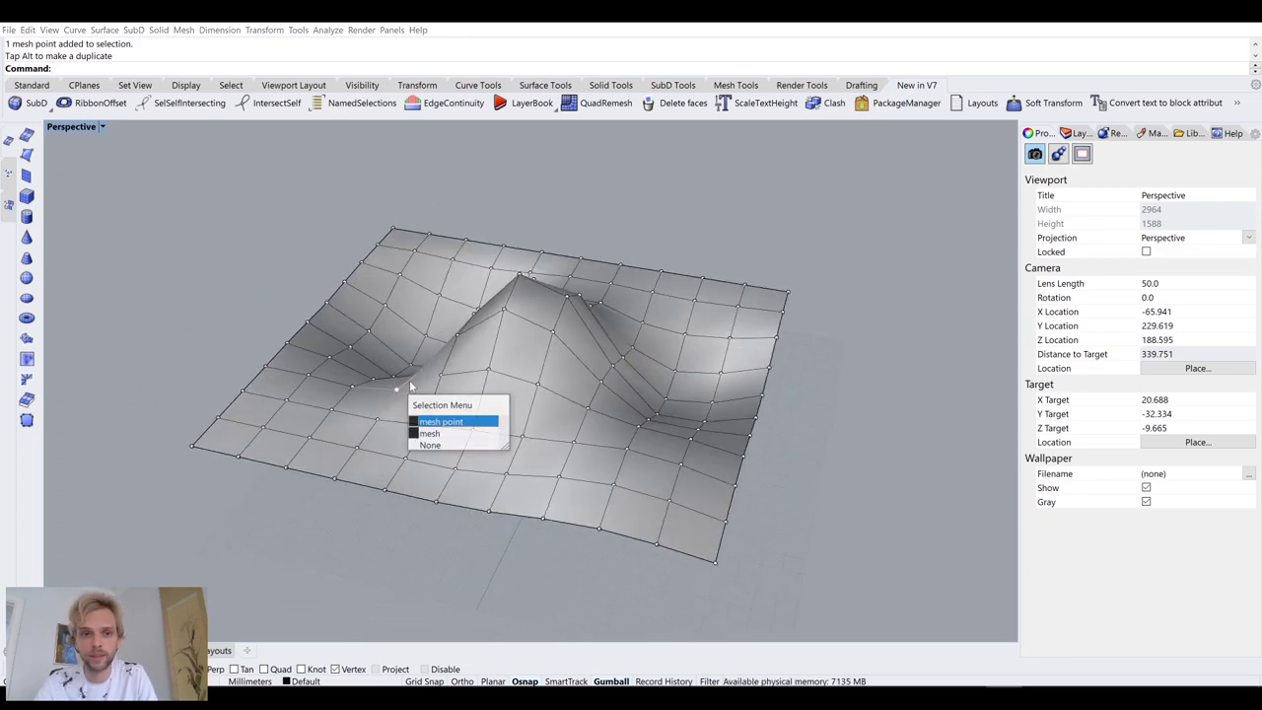
pyautogui.click(454, 420)
pyautogui.moveTo(397, 378); pyautogui.dragTo(431, 470, button='right')
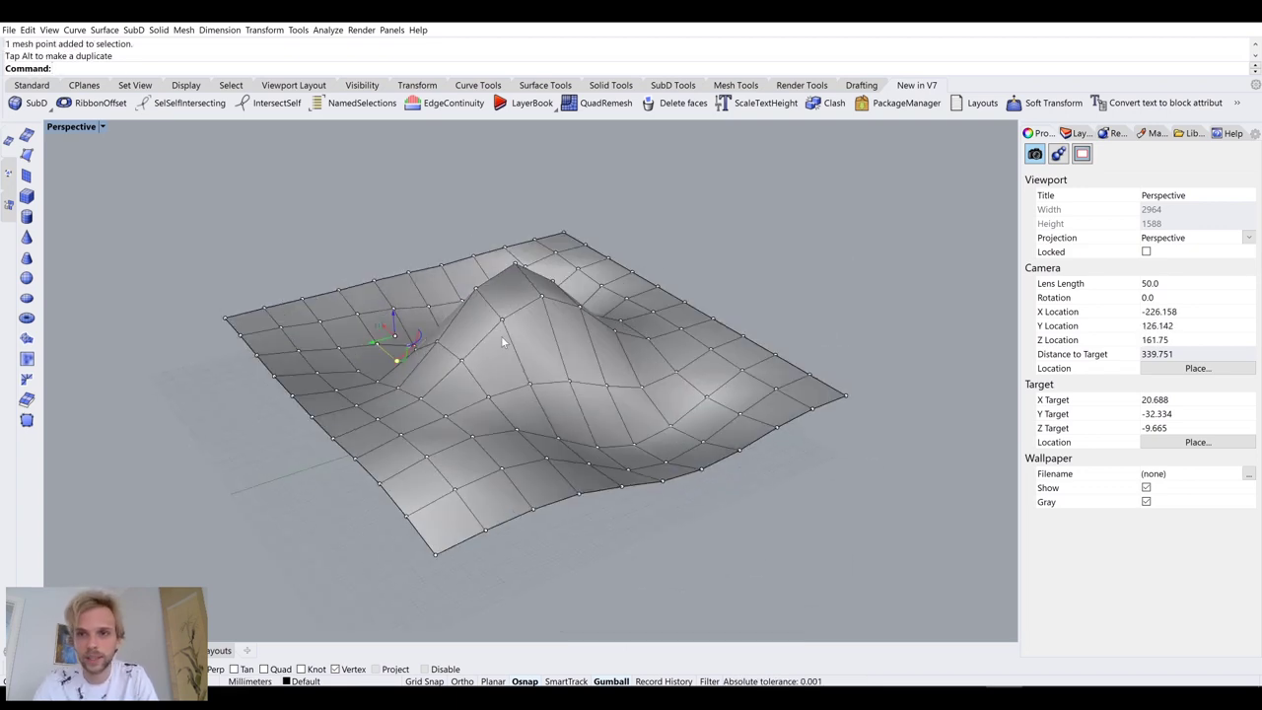
pyautogui.press('Escape')
pyautogui.press('Escape')
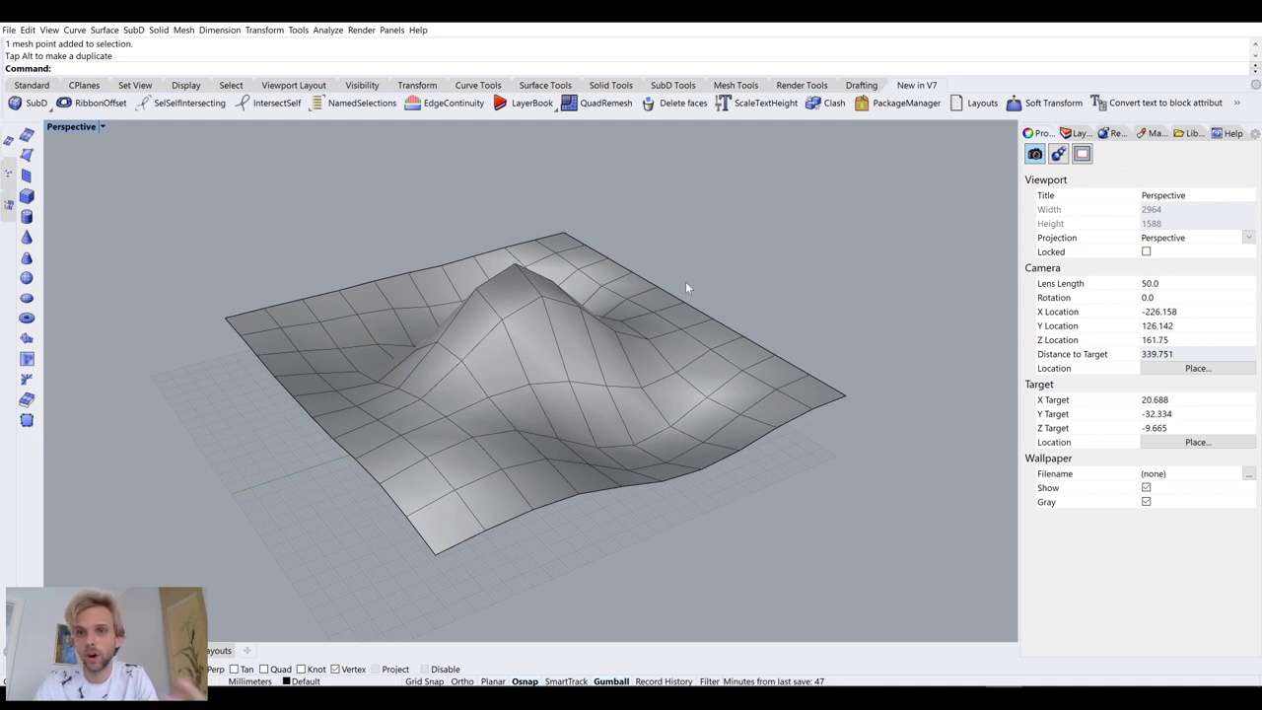
# Step: Disable Soft Transform, keeping its radius and shape settings
pyautogui.click(1046, 103)
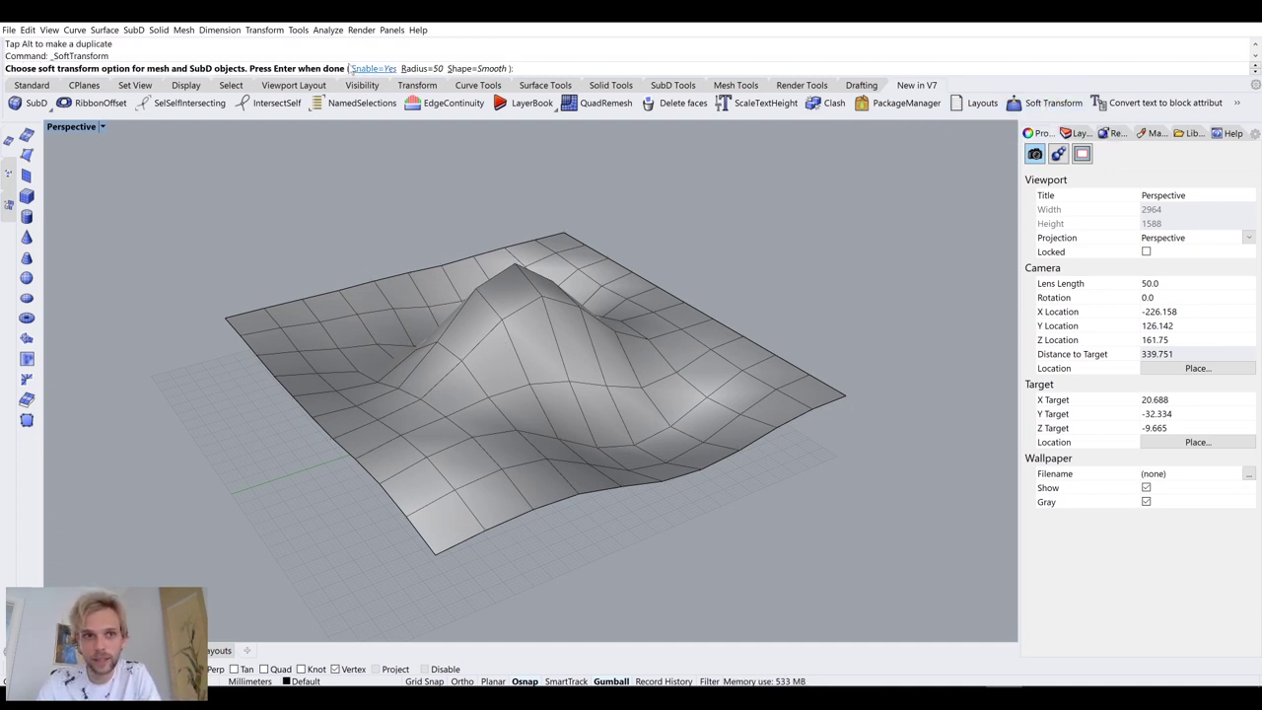
pyautogui.click(375, 68)
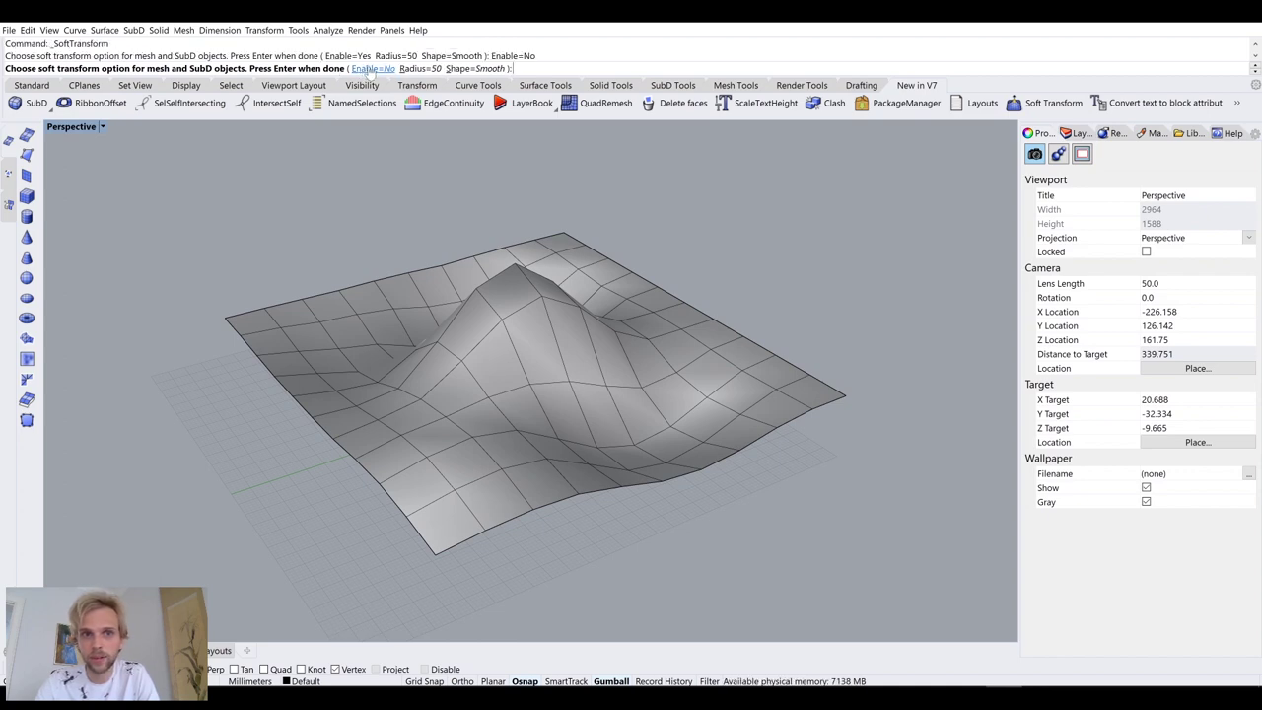
pyautogui.press('Return')
# Step: Try raising a single mesh point near the corner with Soft Transform off, and undo the move
pyautogui.click(538, 333)
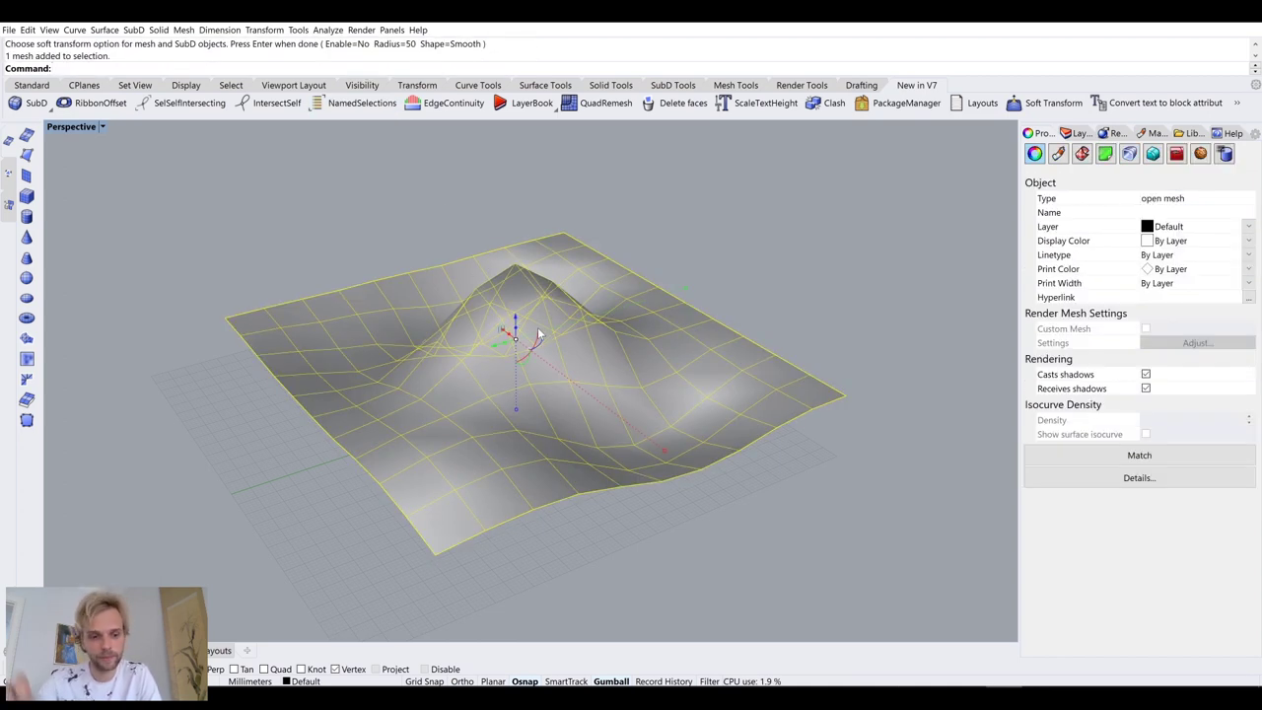
pyautogui.press('F10')
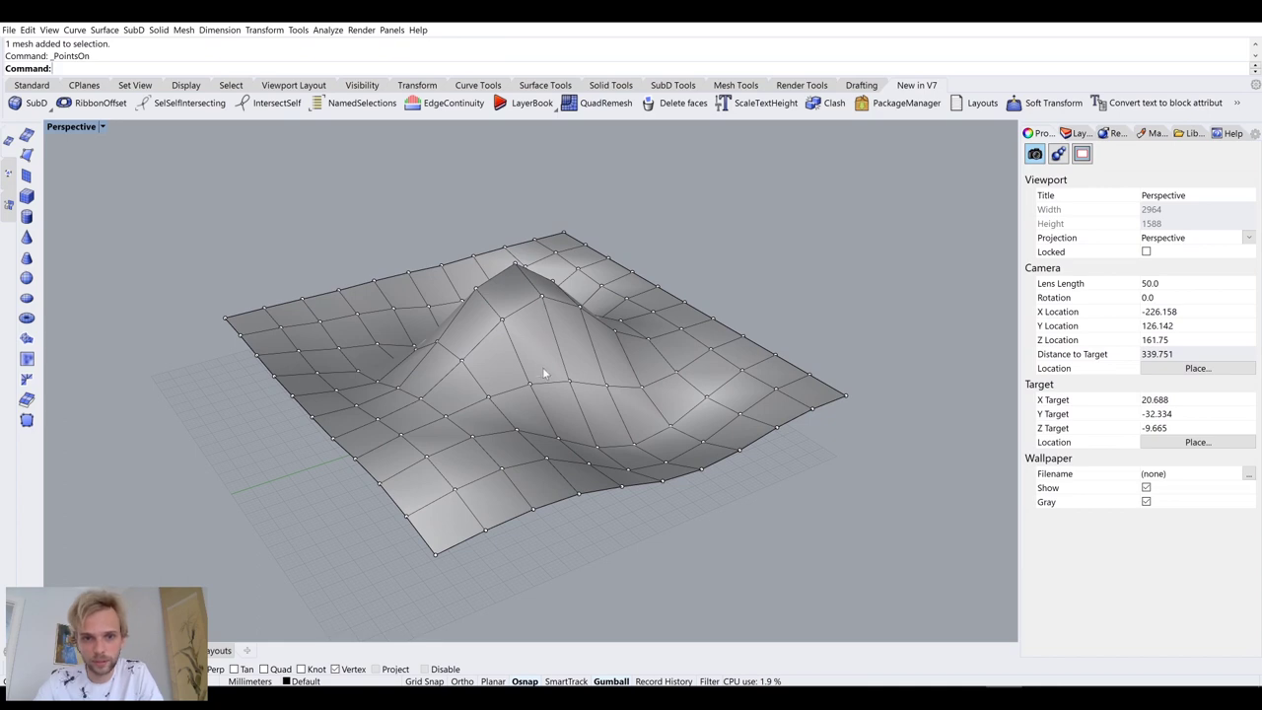
pyautogui.moveTo(550, 378); pyautogui.dragTo(488, 393, button='right')
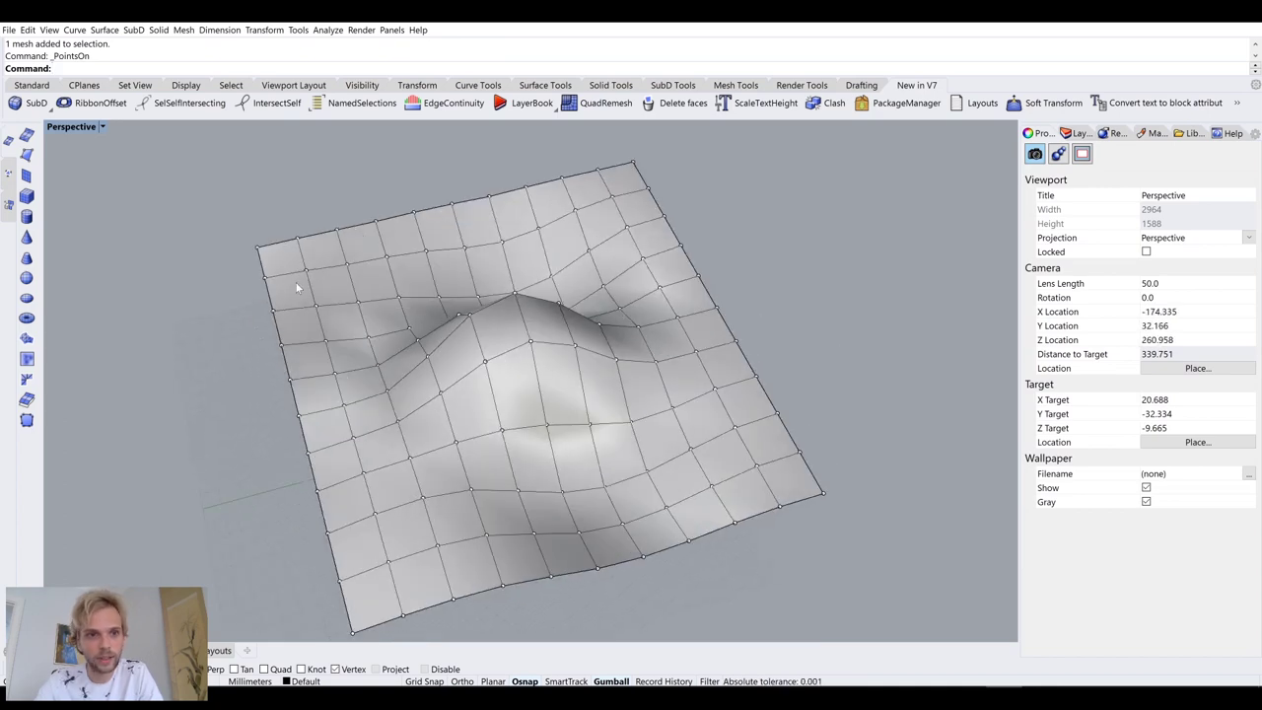
pyautogui.click(347, 266)
pyautogui.click(377, 299)
pyautogui.moveTo(378, 301); pyautogui.dragTo(283, 332, button='right')
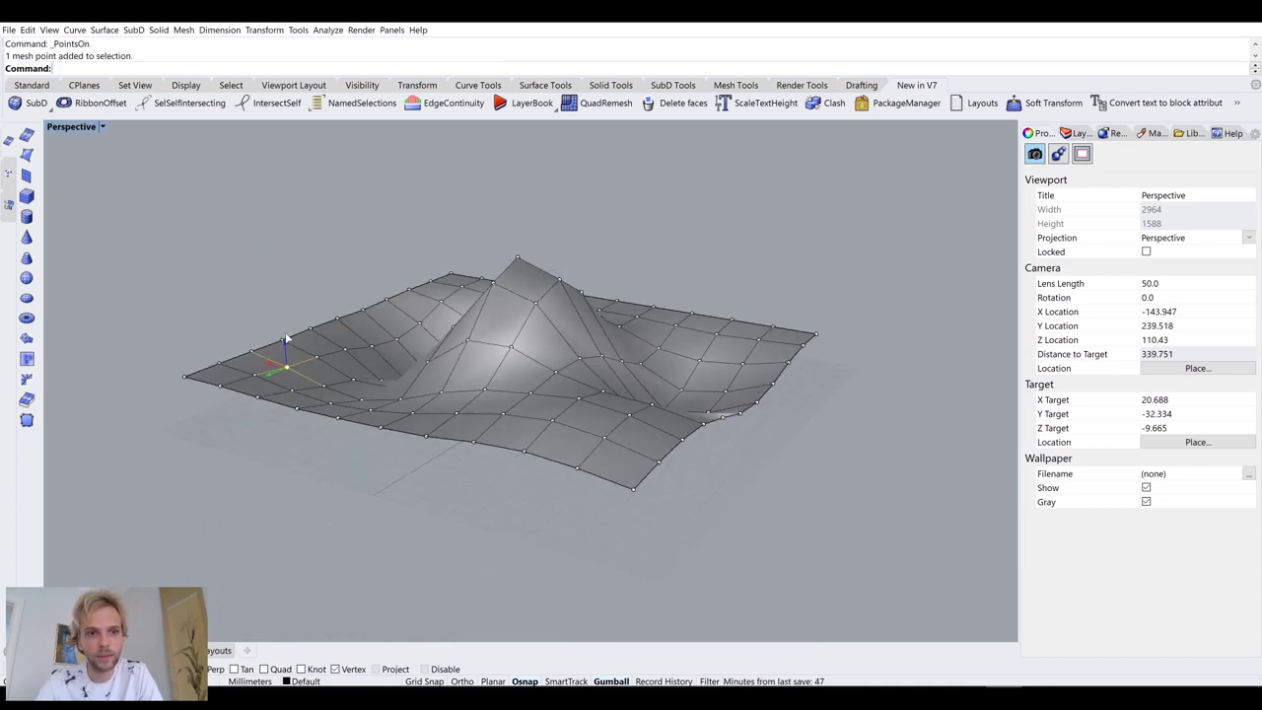
pyautogui.moveTo(288, 340); pyautogui.dragTo(314, 225)
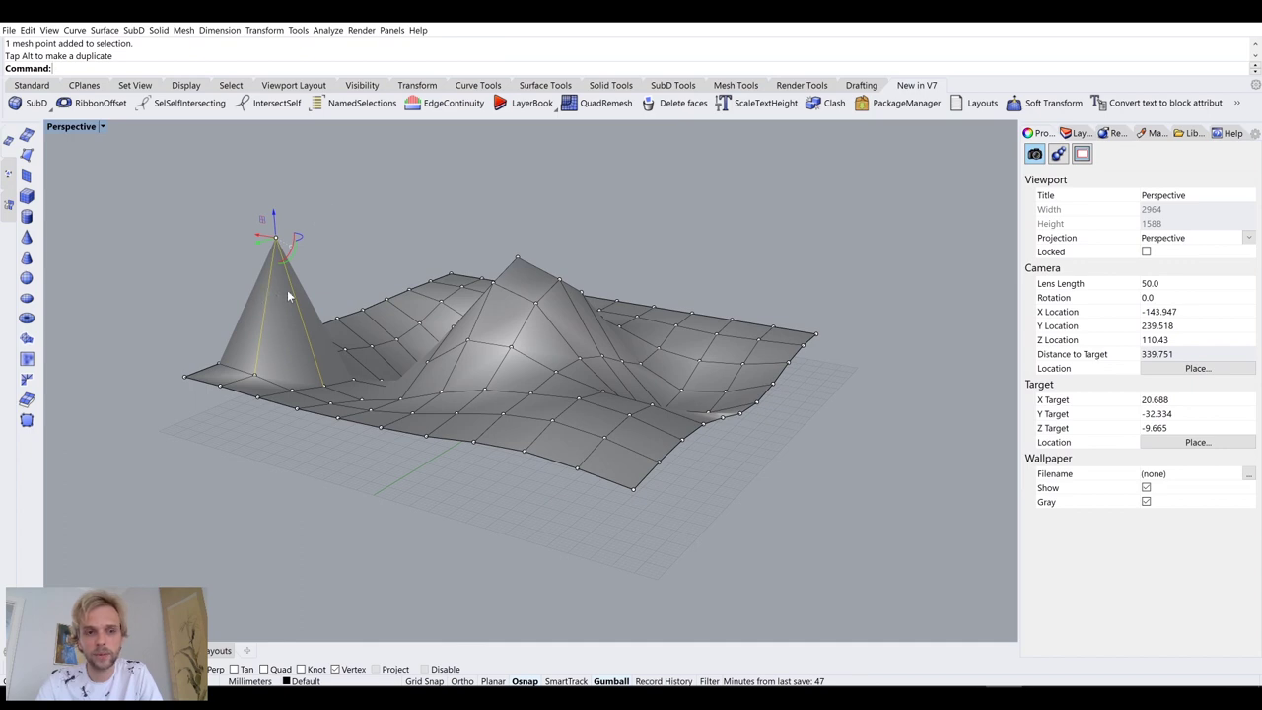
pyautogui.hotkey('ctrl', 'z')
# Step: Delete the deformed mesh from the model
pyautogui.moveTo(267, 287); pyautogui.dragTo(420, 279, button='right')
pyautogui.click(505, 330)
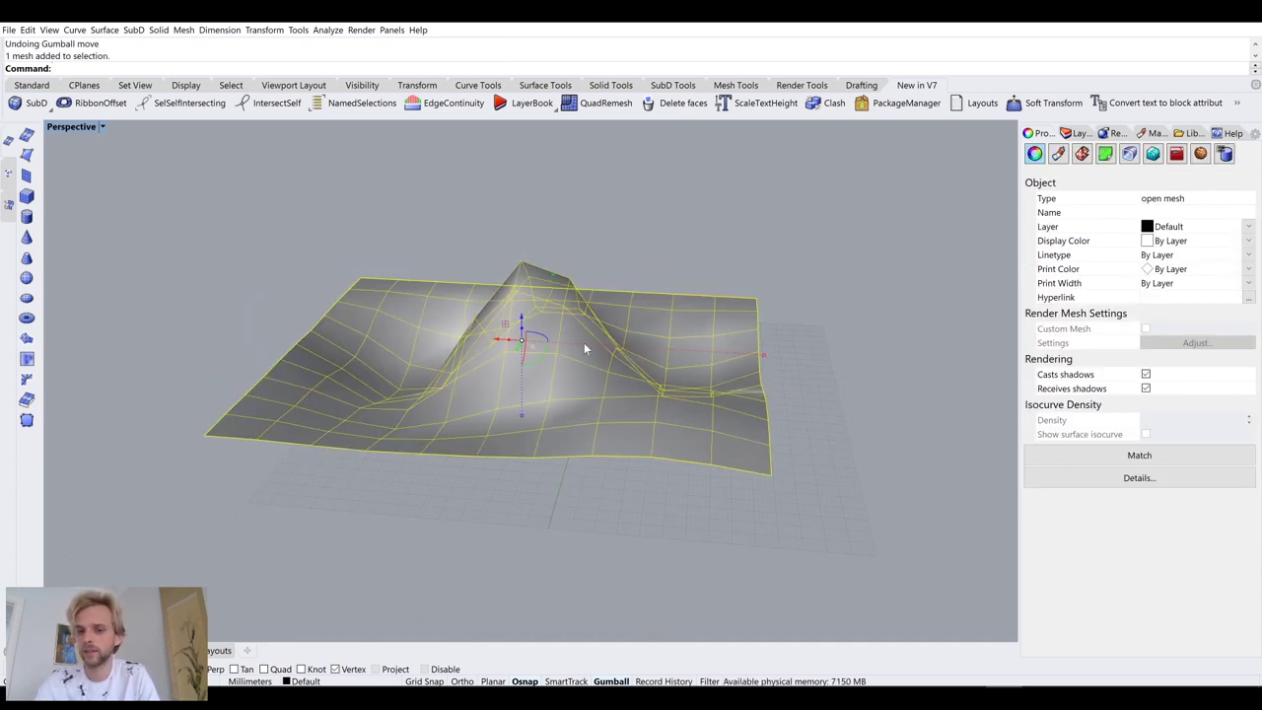
pyautogui.press('Delete')
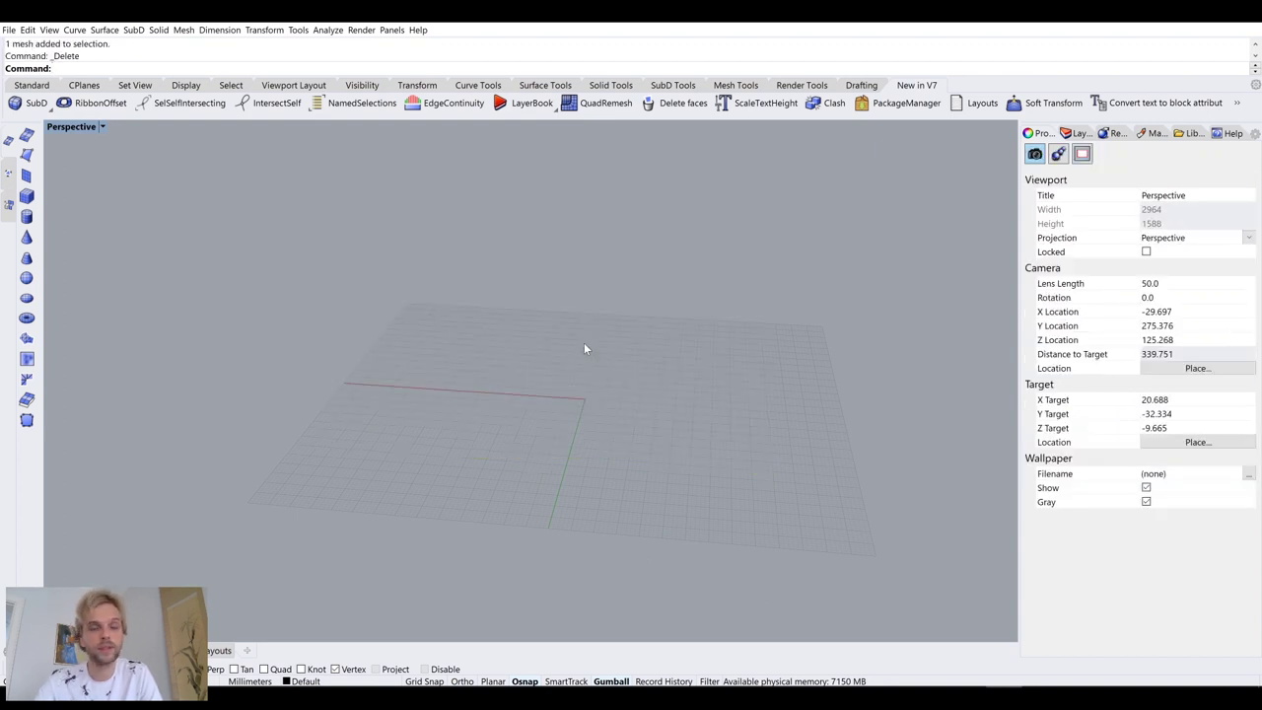
pyautogui.moveTo(583, 343); pyautogui.dragTo(646, 397, button='right')
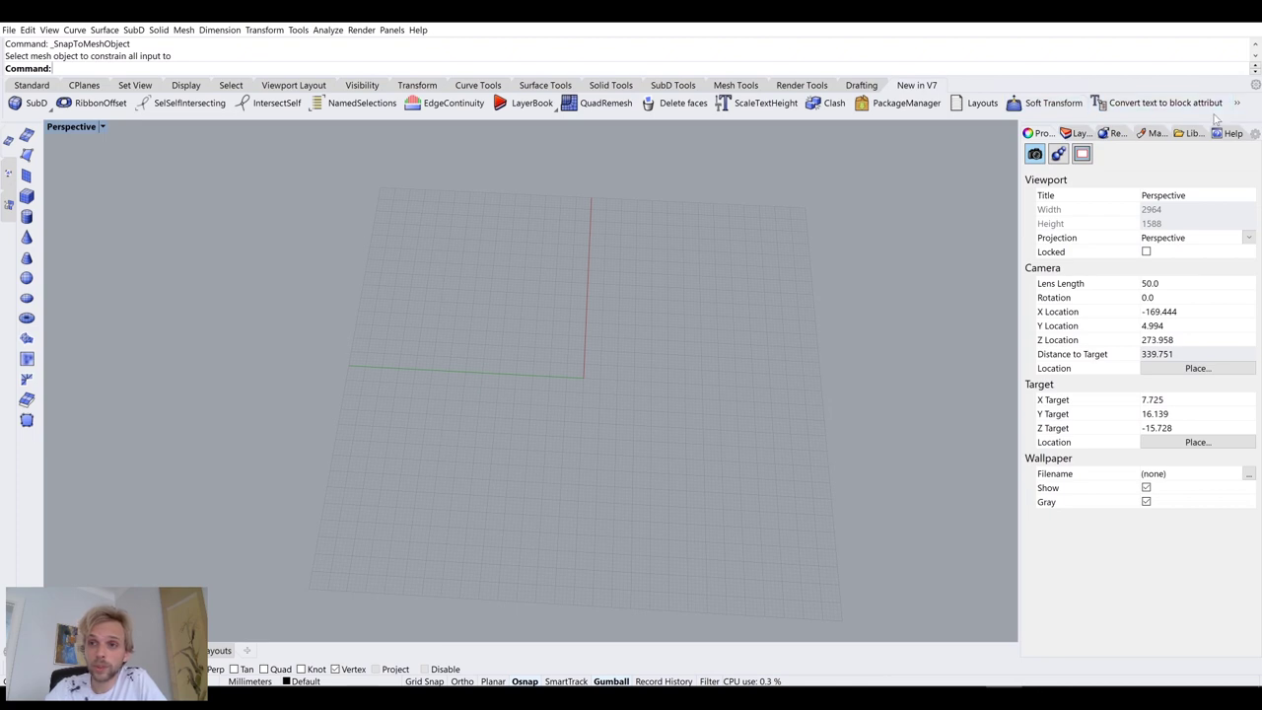
pyautogui.click(1238, 104)
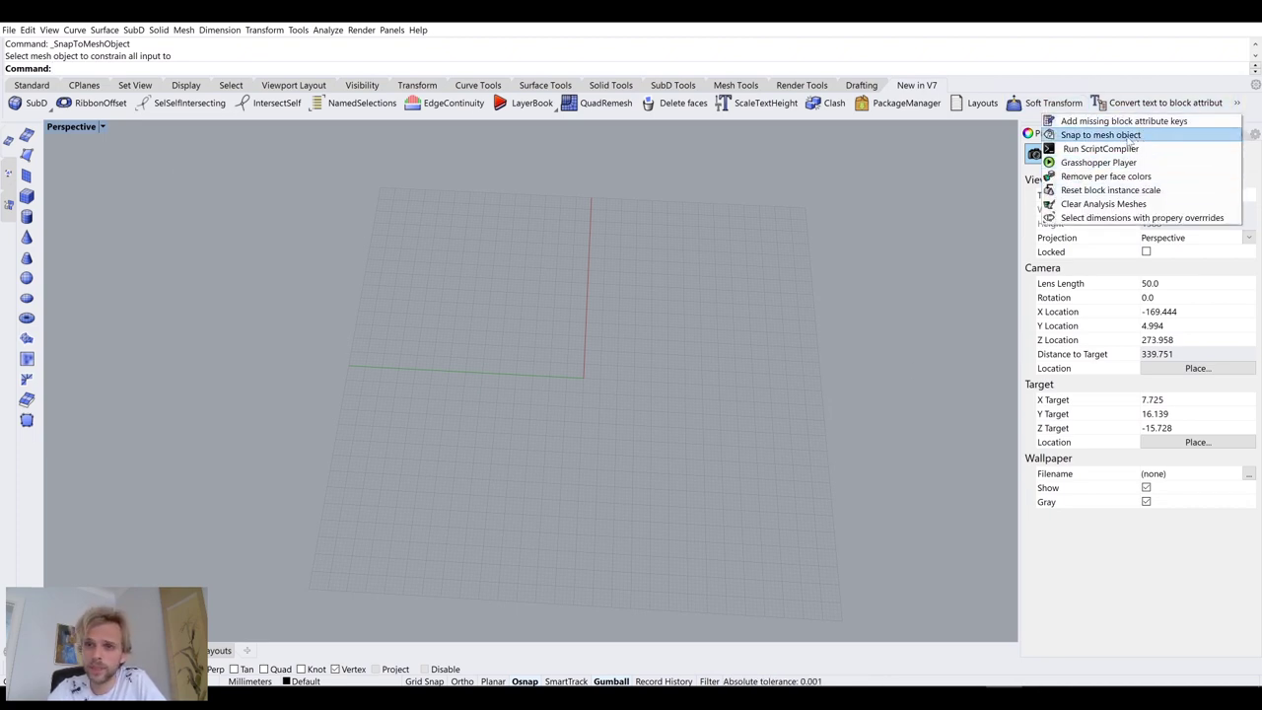
pyautogui.click(1108, 135)
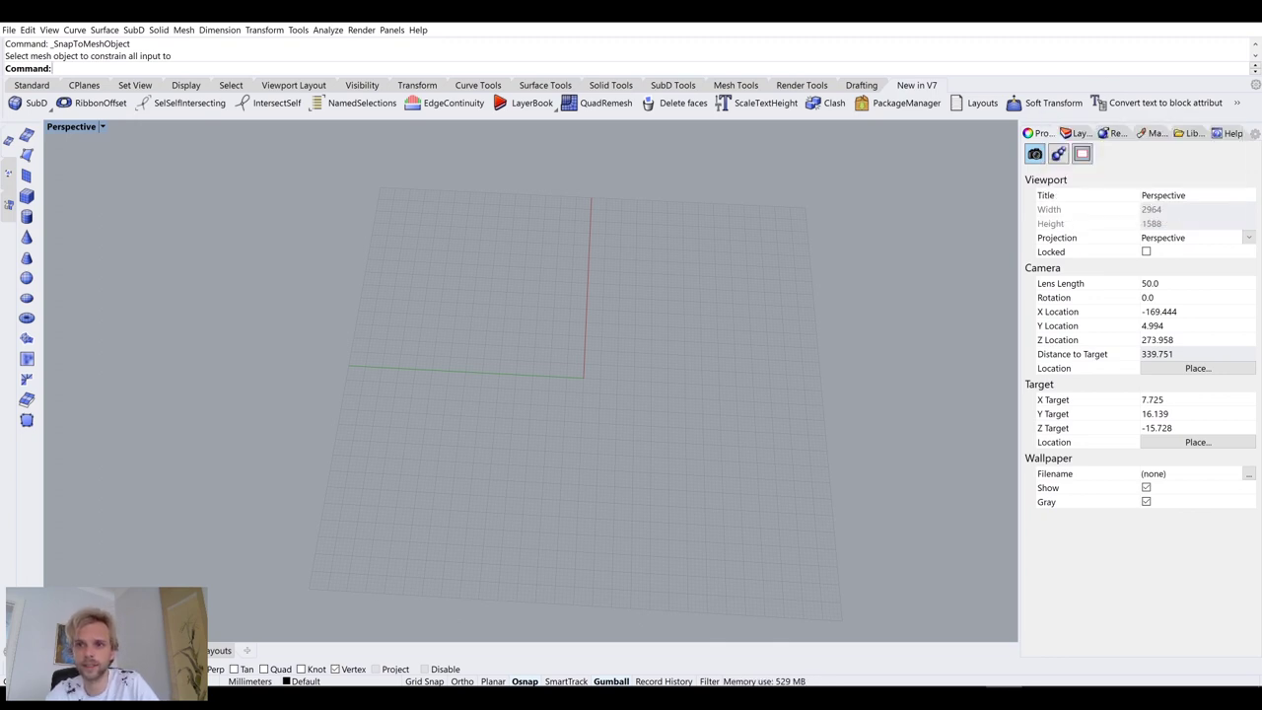
pyautogui.click(1237, 103)
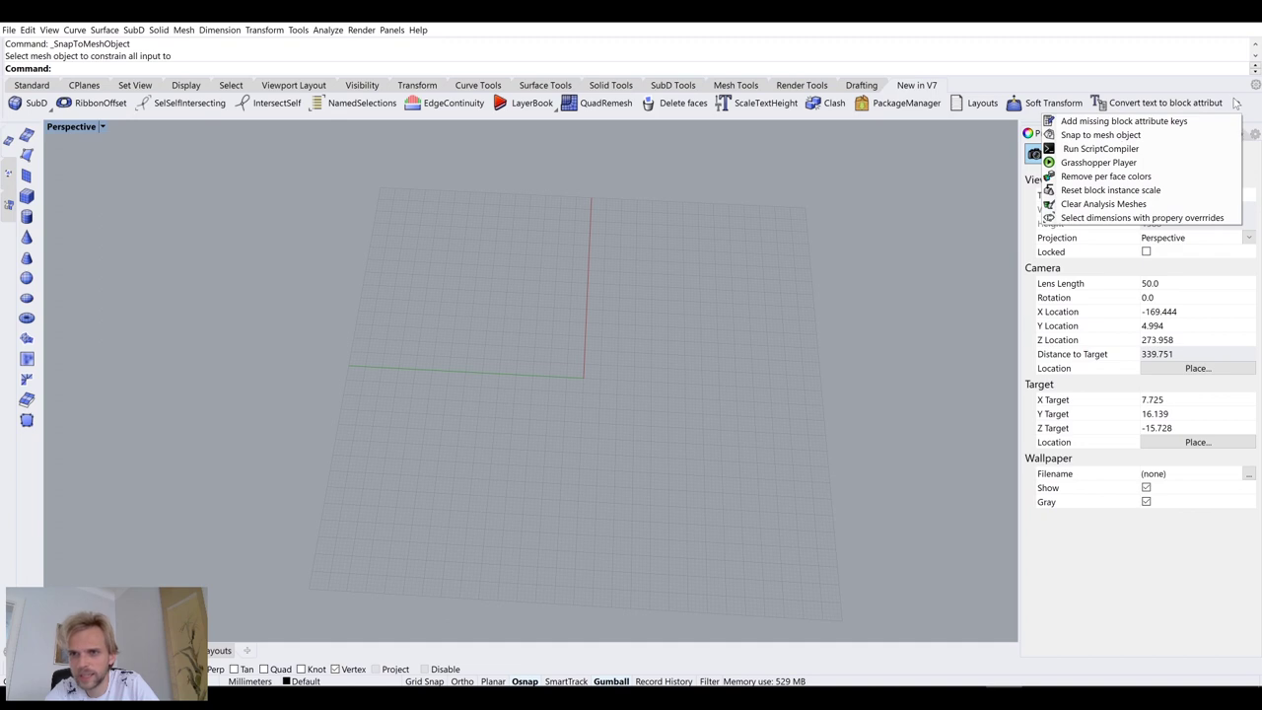
pyautogui.click(1108, 135)
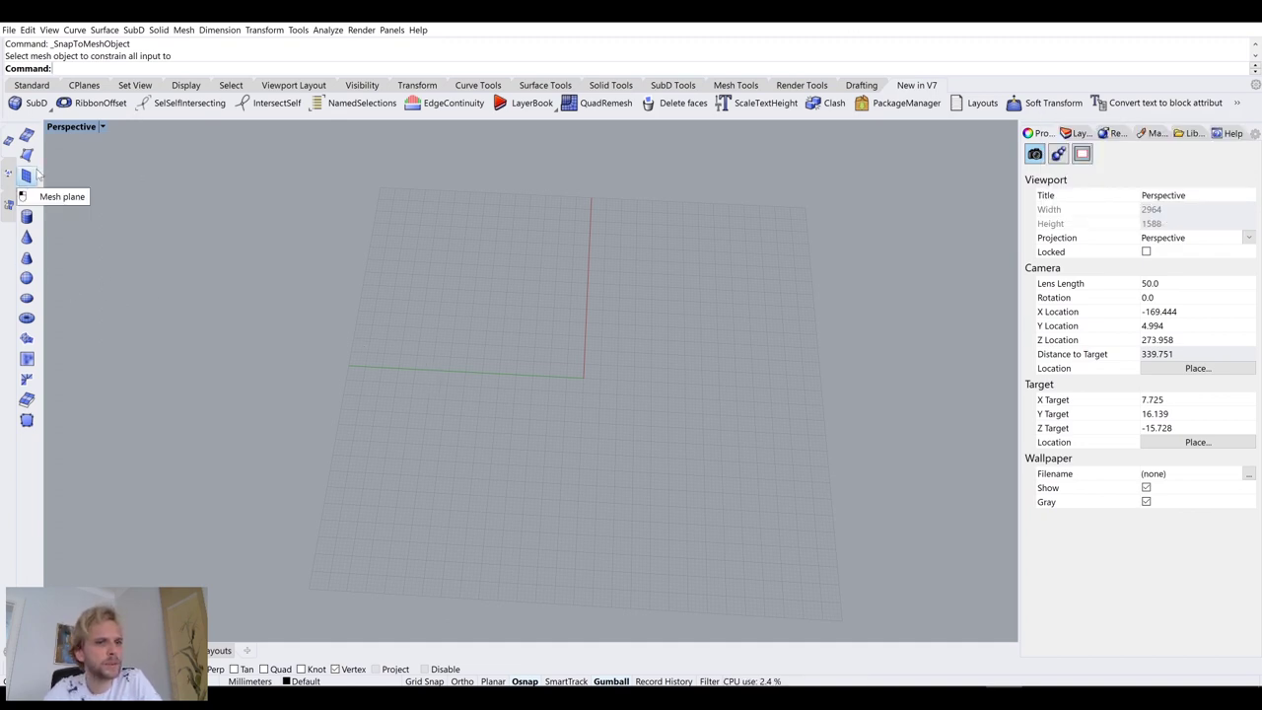
# Step: Draw a degree-3 control point curve with four points across the construction plane, the first two about 44 mm apart
pyautogui.click(30, 86)
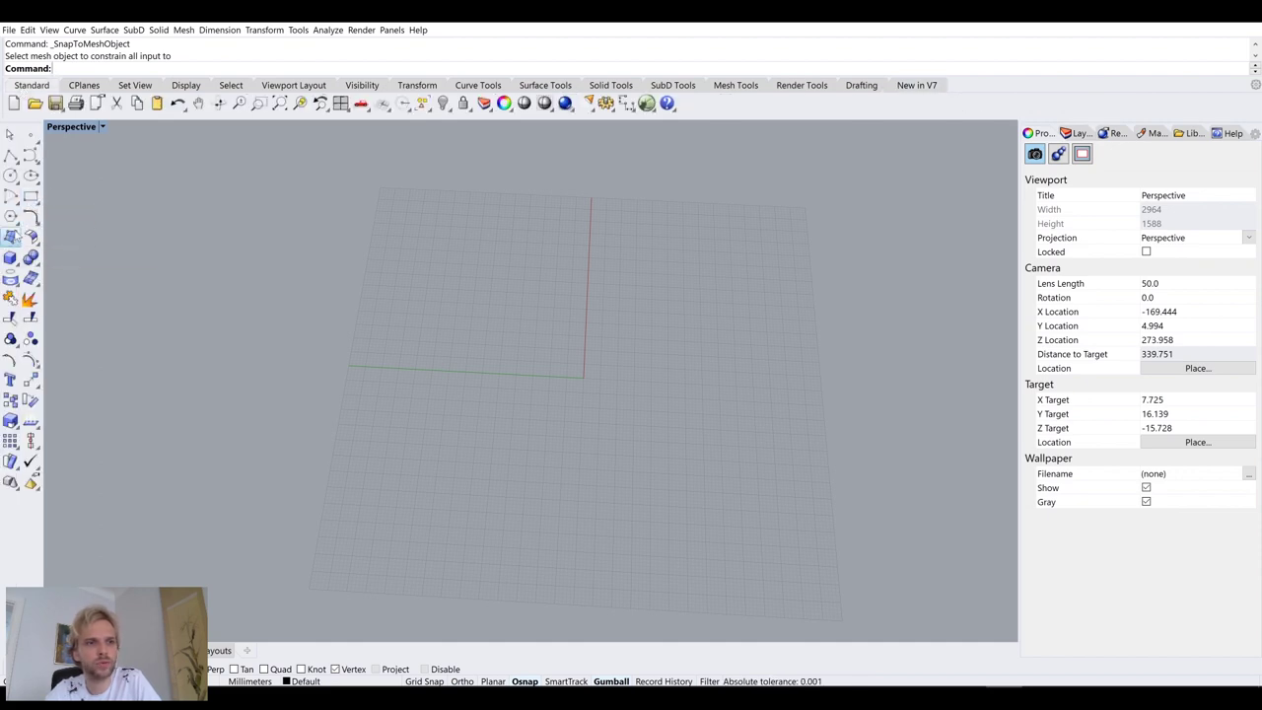
pyautogui.click(31, 155)
pyautogui.click(536, 322)
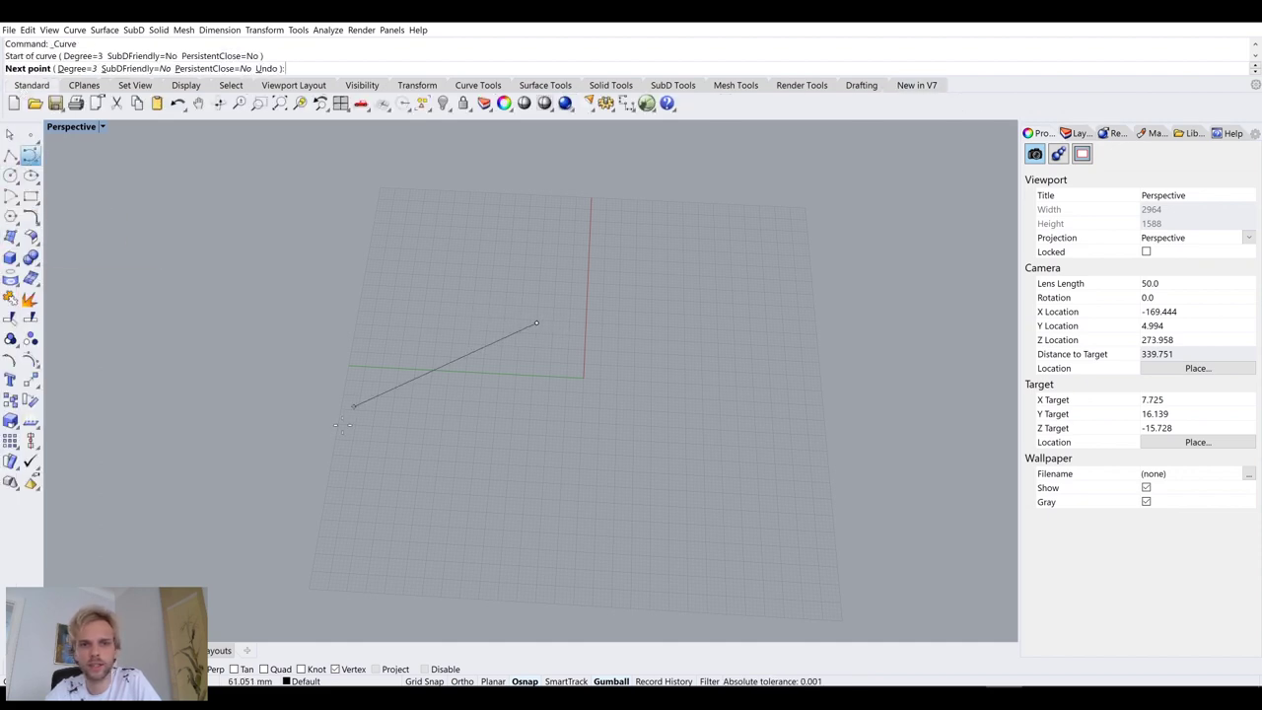
pyautogui.click(520, 450)
pyautogui.click(725, 397)
pyautogui.click(896, 516)
pyautogui.press('Return')
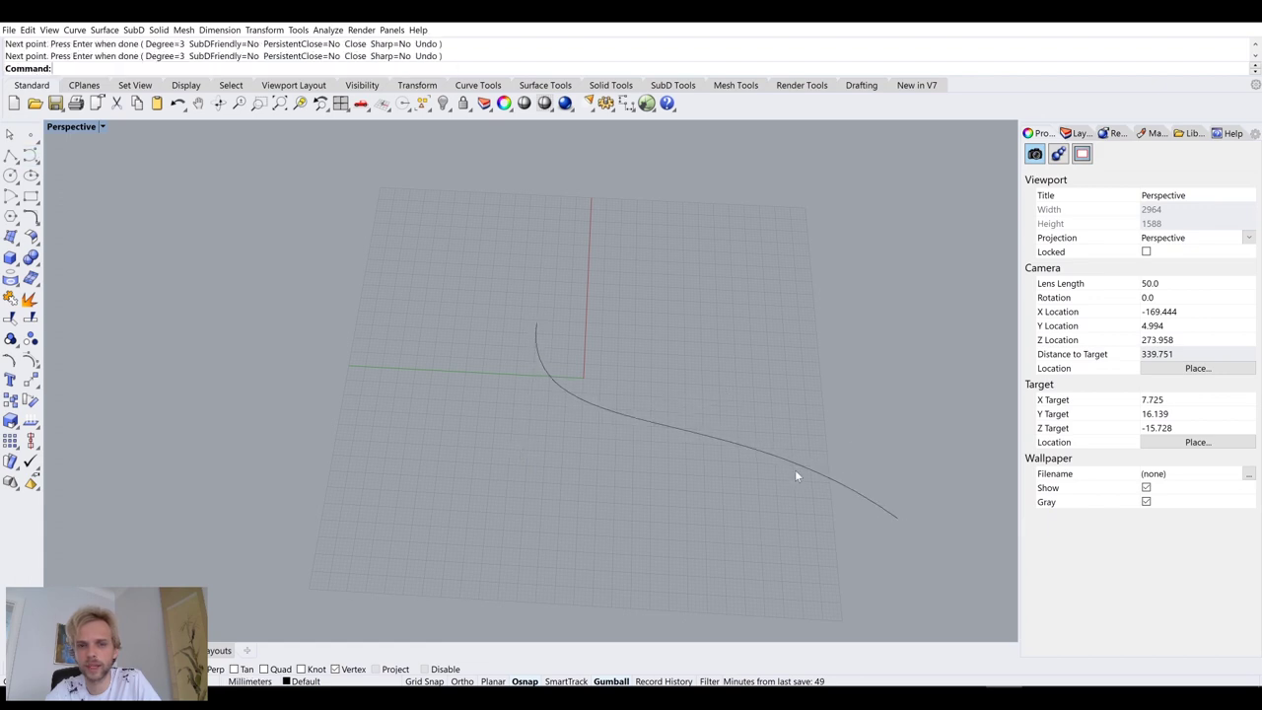
# Step: Duplicate the curve vertically above the original
pyautogui.click(798, 466)
pyautogui.moveTo(790, 442); pyautogui.dragTo(776, 392, button='right')
pyautogui.keyDown('alt'); pyautogui.moveTo(716, 363); pyautogui.dragTo(731, 203); pyautogui.keyUp('alt')
# Step: Reshape the upper curve by moving a middle control point, giving it a different bend from the lower curve, and deselect it
pyautogui.click(646, 230)
pyautogui.moveTo(644, 227); pyautogui.dragTo(719, 273, button='right')
pyautogui.moveTo(725, 283); pyautogui.dragTo(642, 399)
pyautogui.moveTo(735, 367); pyautogui.dragTo(584, 334, button='right')
pyautogui.moveTo(585, 339); pyautogui.dragTo(947, 276)
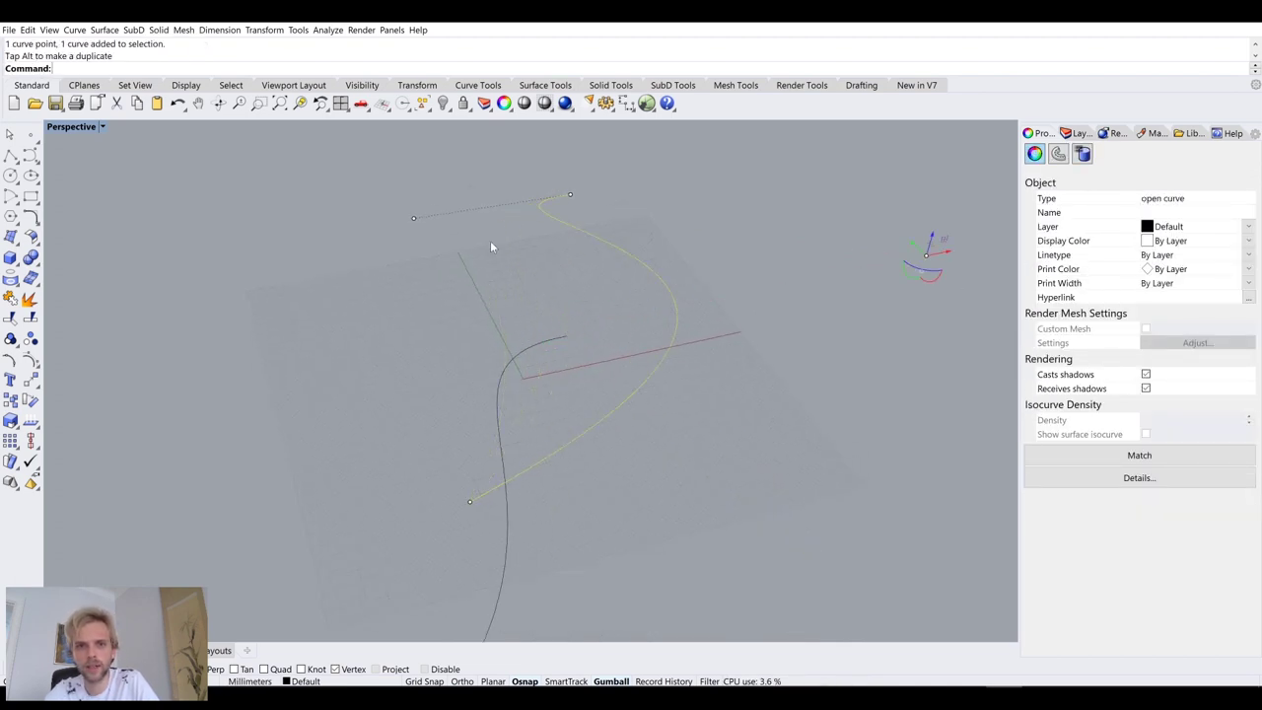
pyautogui.press('Escape')
pyautogui.moveTo(457, 252); pyautogui.dragTo(462, 259)
pyautogui.moveTo(456, 212); pyautogui.dragTo(420, 325, button='right')
pyautogui.moveTo(404, 378); pyautogui.dragTo(327, 549)
pyautogui.press('Escape')
pyautogui.press('Escape')
# Step: Loft a surface between the lower and upper curves and delete the two source curves
pyautogui.moveTo(334, 417); pyautogui.dragTo(626, 291, button='right')
pyautogui.moveTo(716, 419); pyautogui.dragTo(597, 133)
pyautogui.keyDown('shift'); pyautogui.moveTo(566, 185); pyautogui.dragTo(434, 333, button='right'); pyautogui.keyUp('shift')
pyautogui.write('loft')
pyautogui.press('Return')
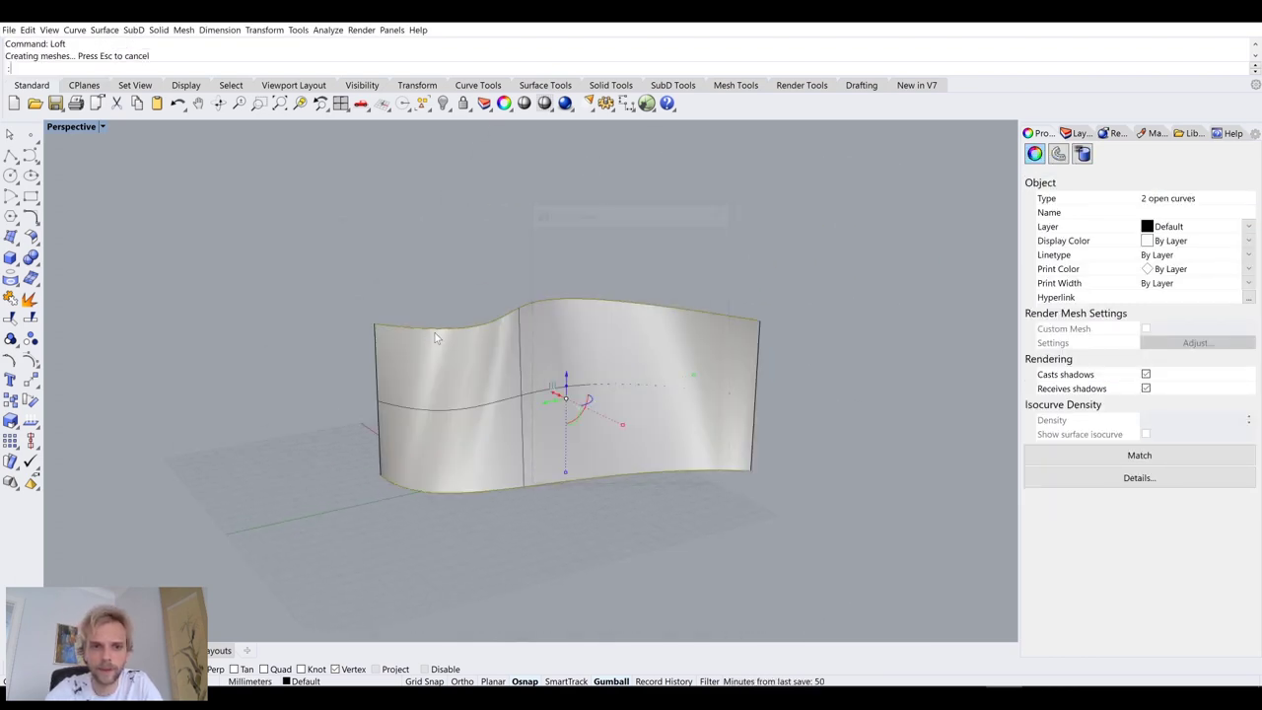
pyautogui.press('Delete')
# Step: Convert the lofted surface to a mesh and delete the original surface
pyautogui.click(440, 375)
pyautogui.write('mesh')
pyautogui.press('Return')
pyautogui.press('Return')
pyautogui.press('Delete')
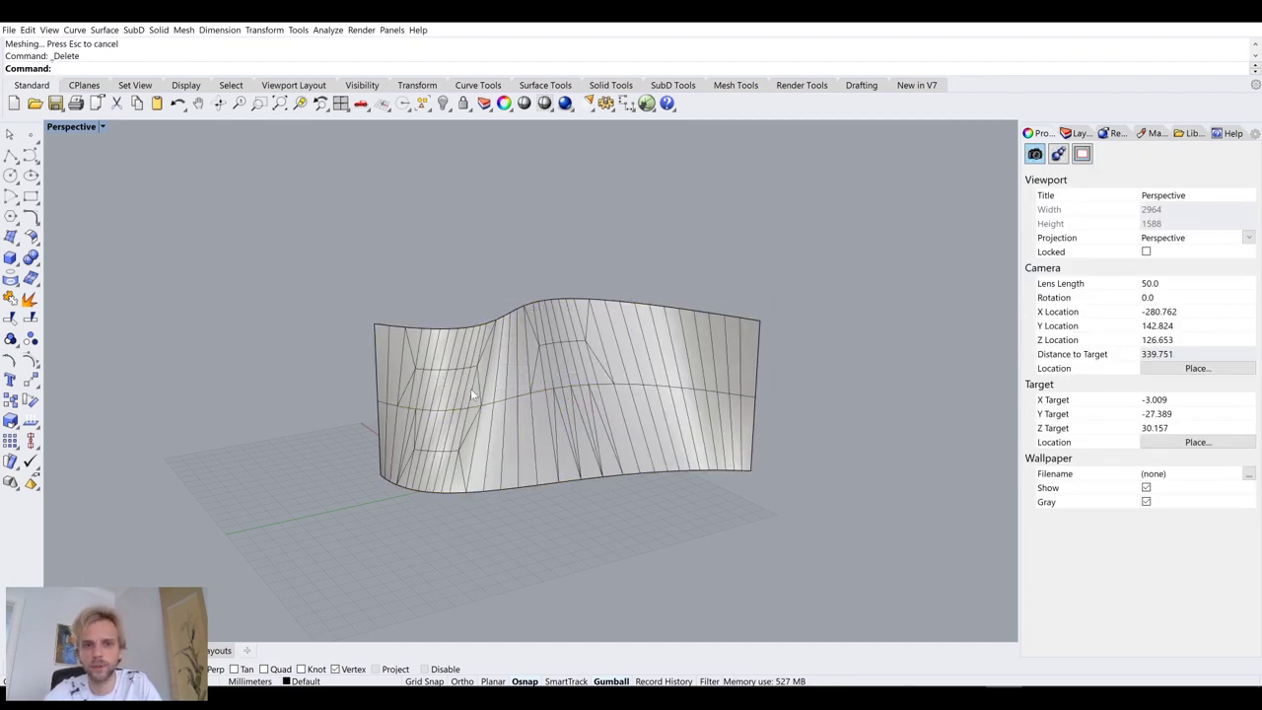
# Step: Constrain all input to the wavy mesh with SnapToMeshObject, using an offset of 0
pyautogui.scroll(5, 591, 380)
pyautogui.click(591, 380)
pyautogui.scroll(-5, 591, 380)
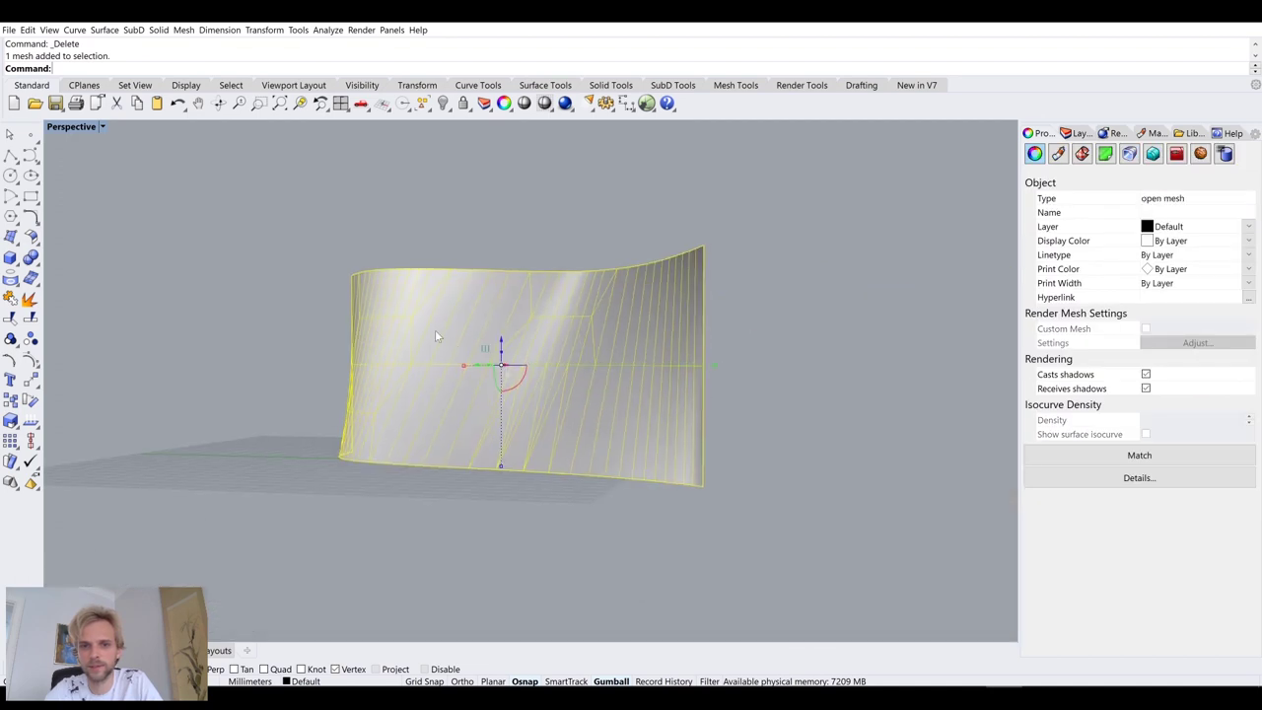
pyautogui.press('Escape')
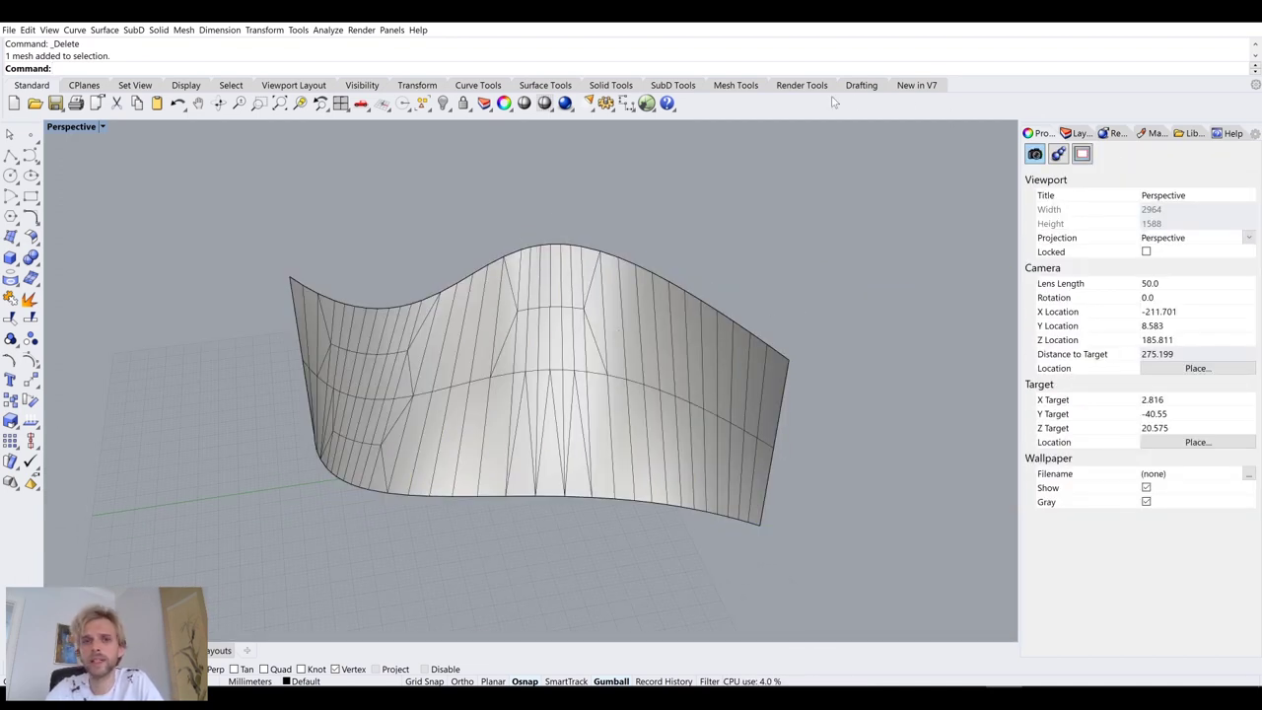
pyautogui.moveTo(542, 303); pyautogui.dragTo(398, 494, button='right')
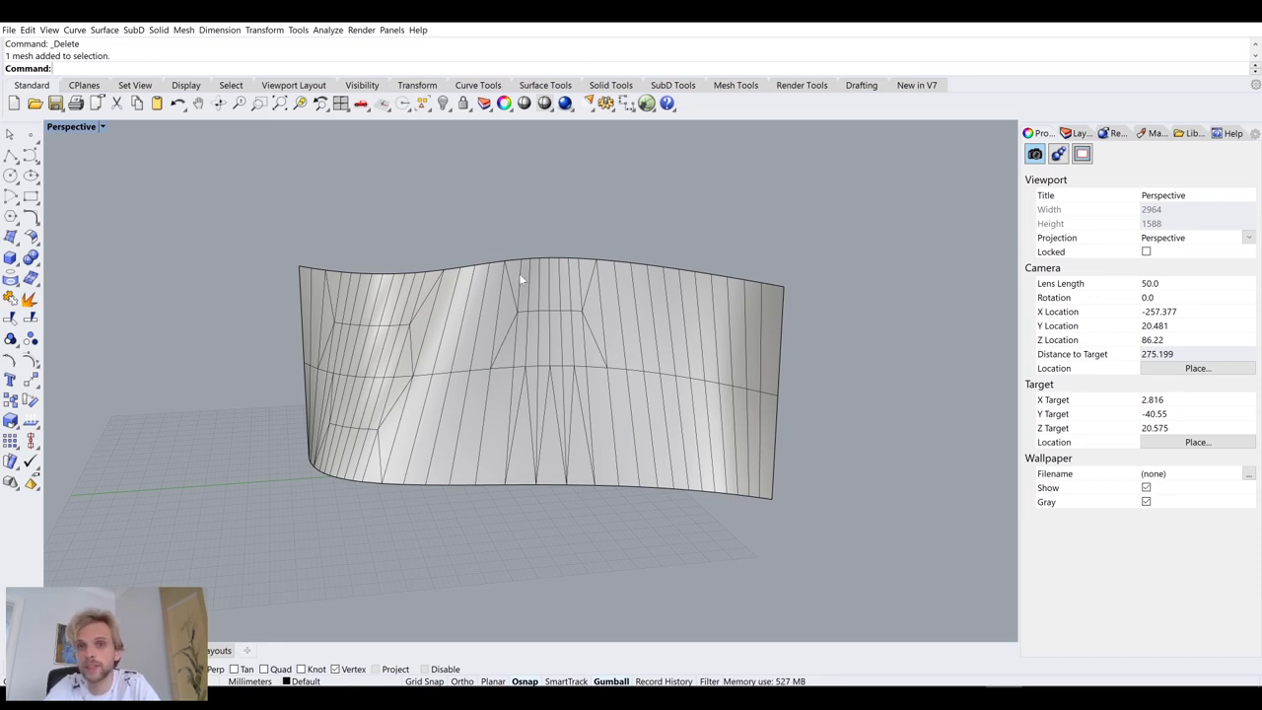
pyautogui.click(913, 87)
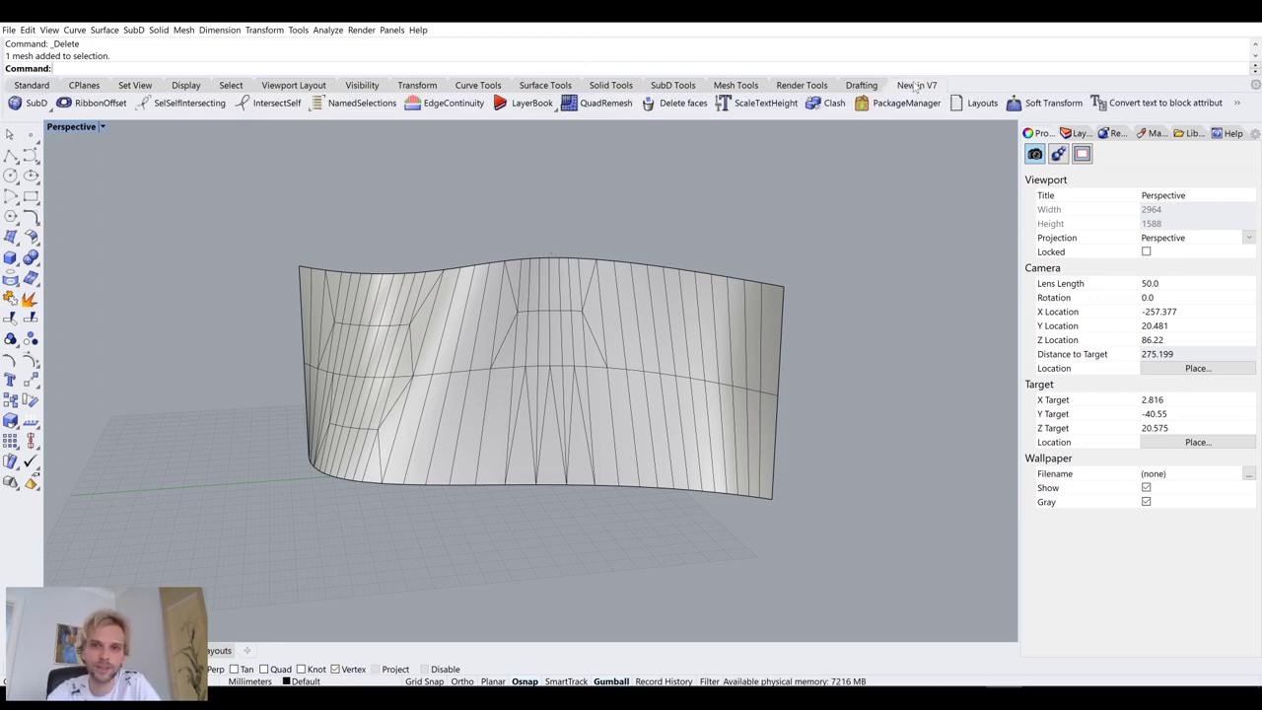
pyautogui.click(1239, 105)
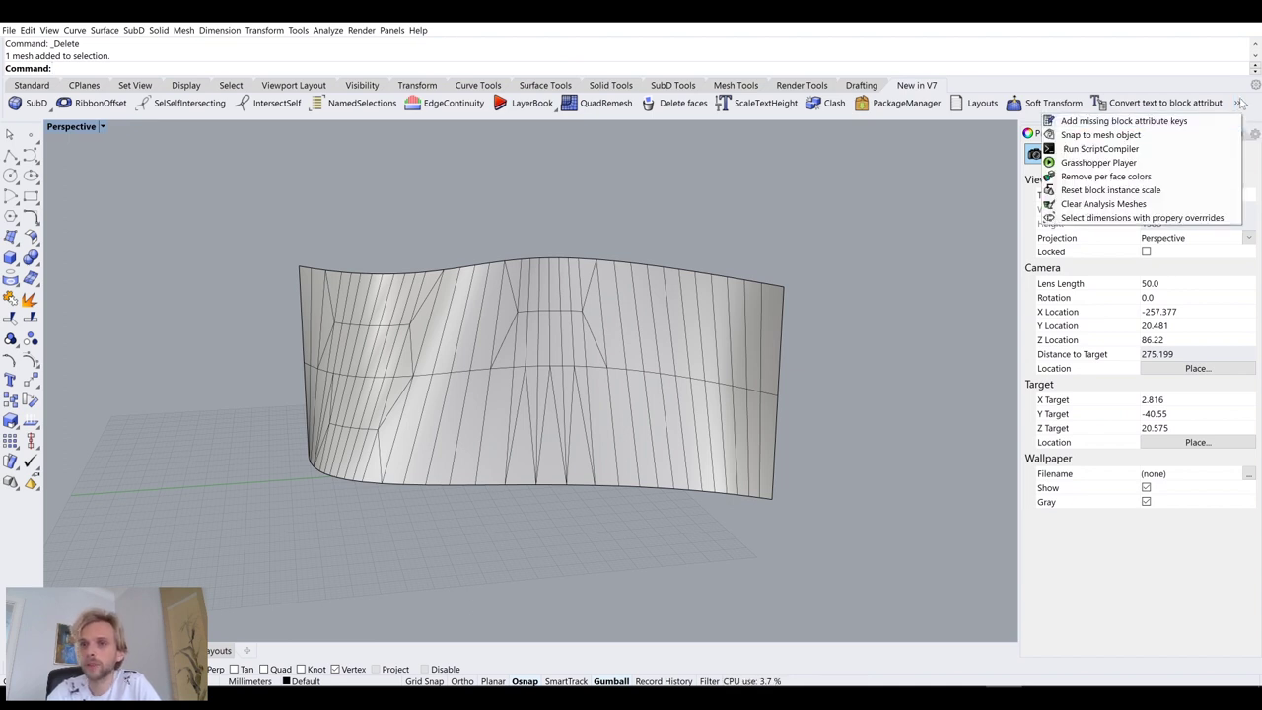
pyautogui.click(1104, 135)
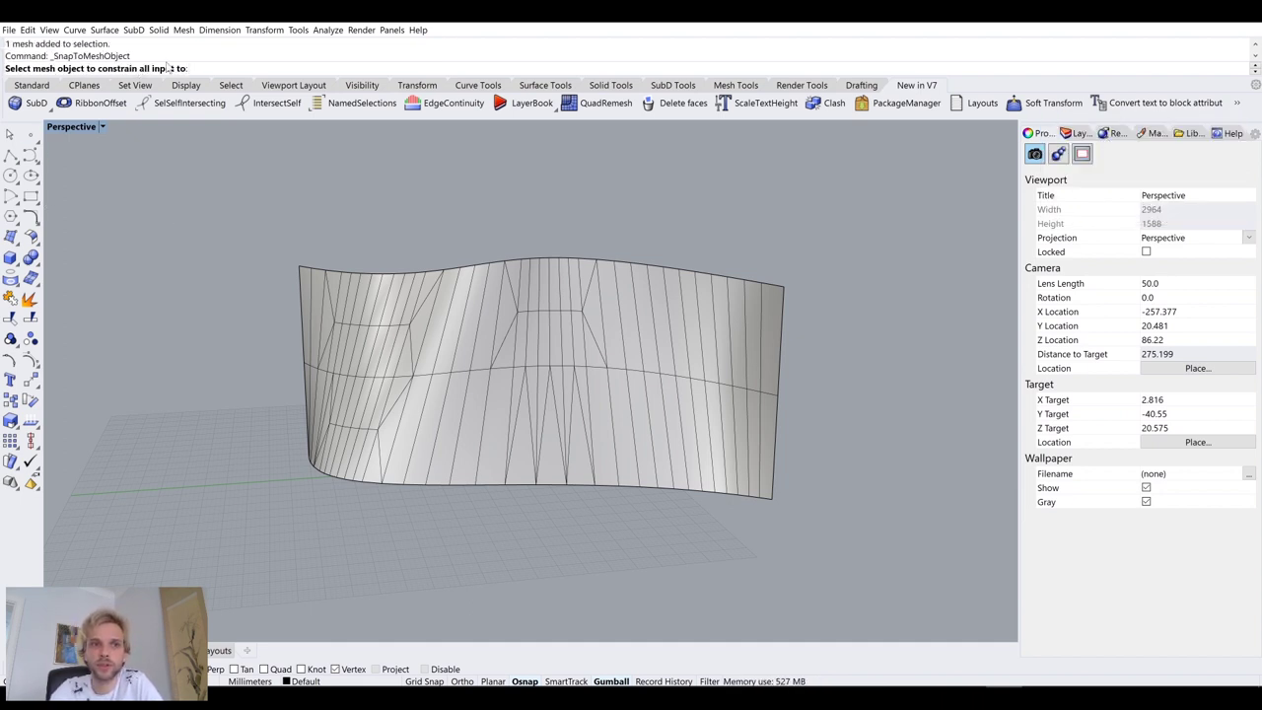
pyautogui.click(451, 317)
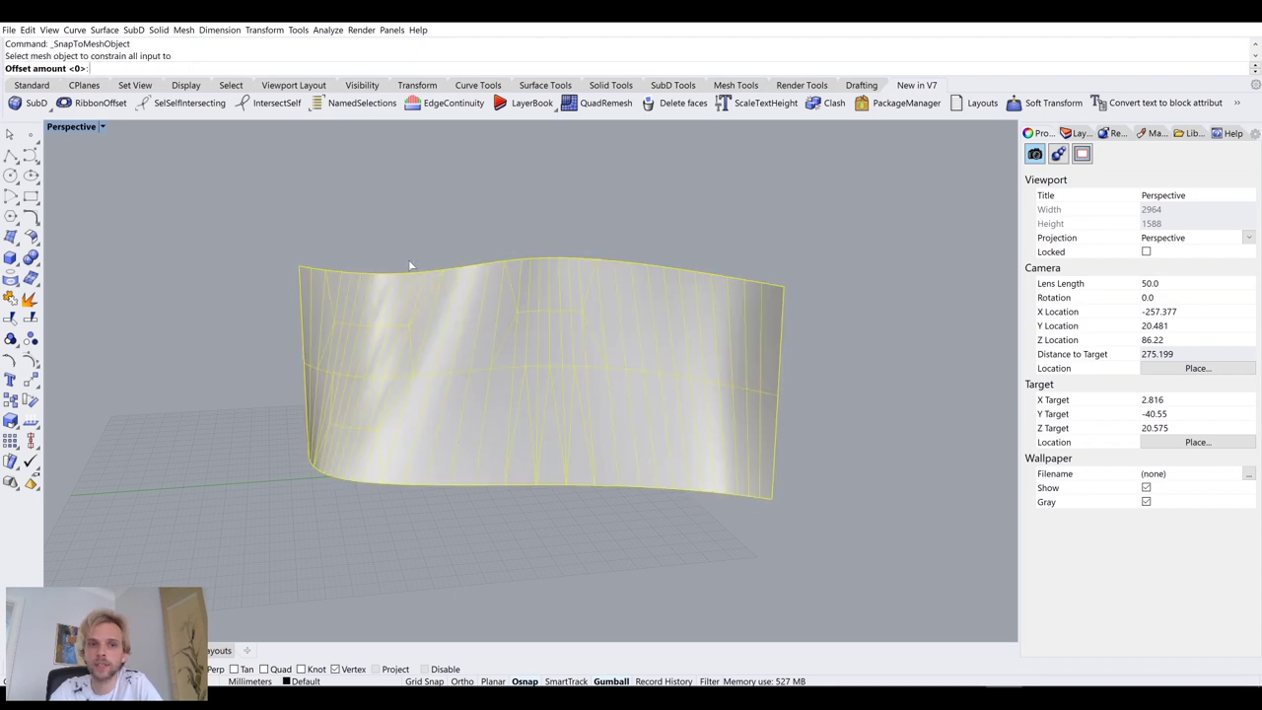
pyautogui.press('Return')
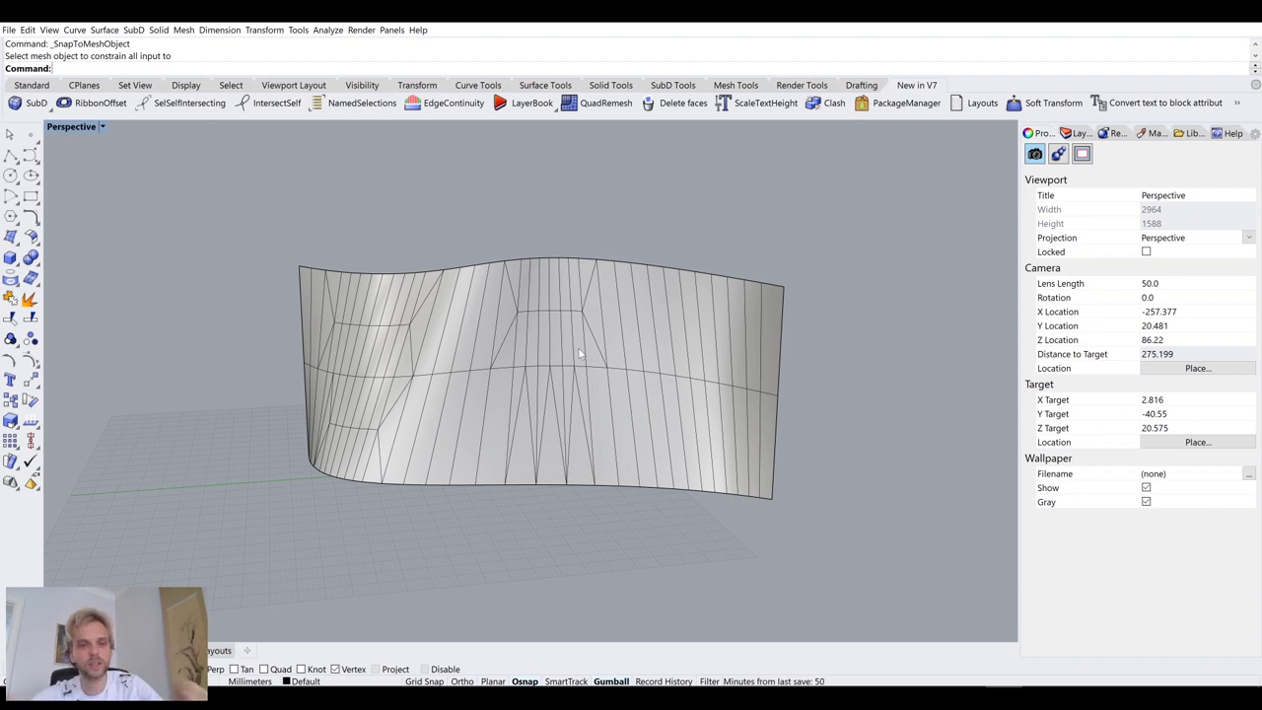
# Step: Turn off object snaps and draw a winding degree-3 control point curve across the mesh from one end to the other
pyautogui.click(30, 154)
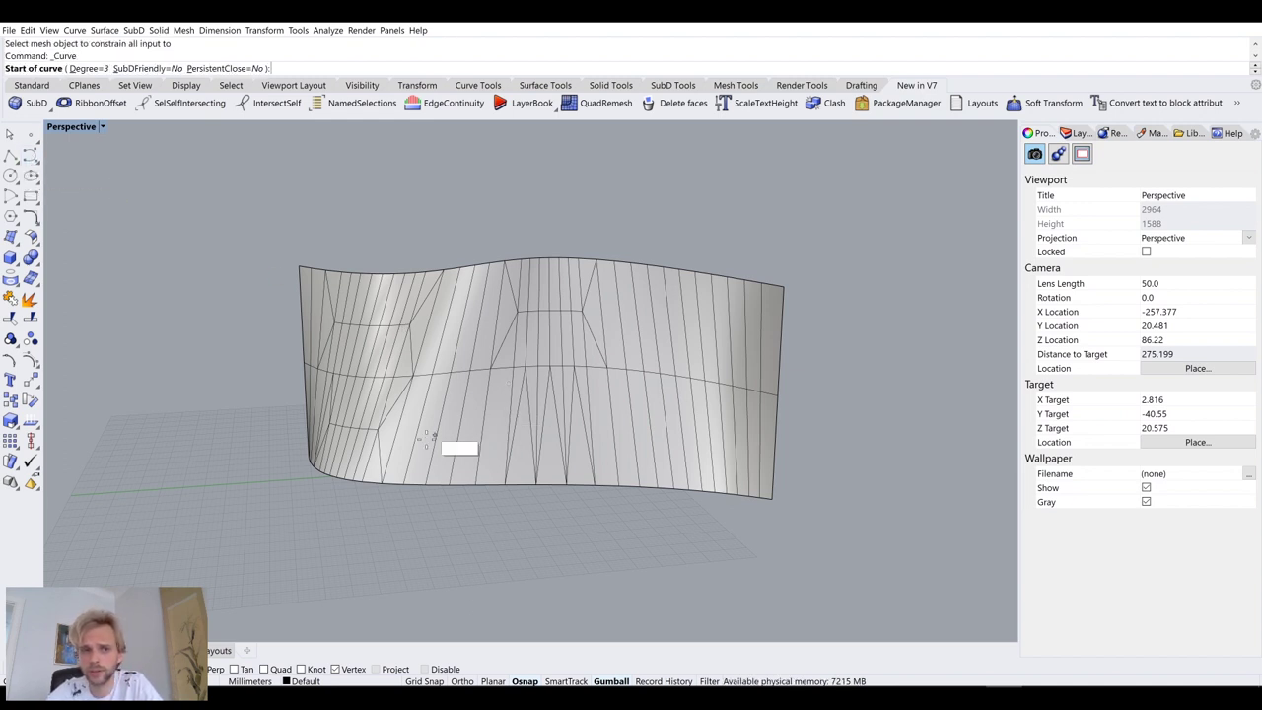
pyautogui.click(525, 681)
pyautogui.click(395, 463)
pyautogui.click(345, 421)
pyautogui.click(339, 324)
pyautogui.click(464, 391)
pyautogui.click(487, 460)
pyautogui.click(575, 463)
pyautogui.click(628, 393)
pyautogui.click(645, 316)
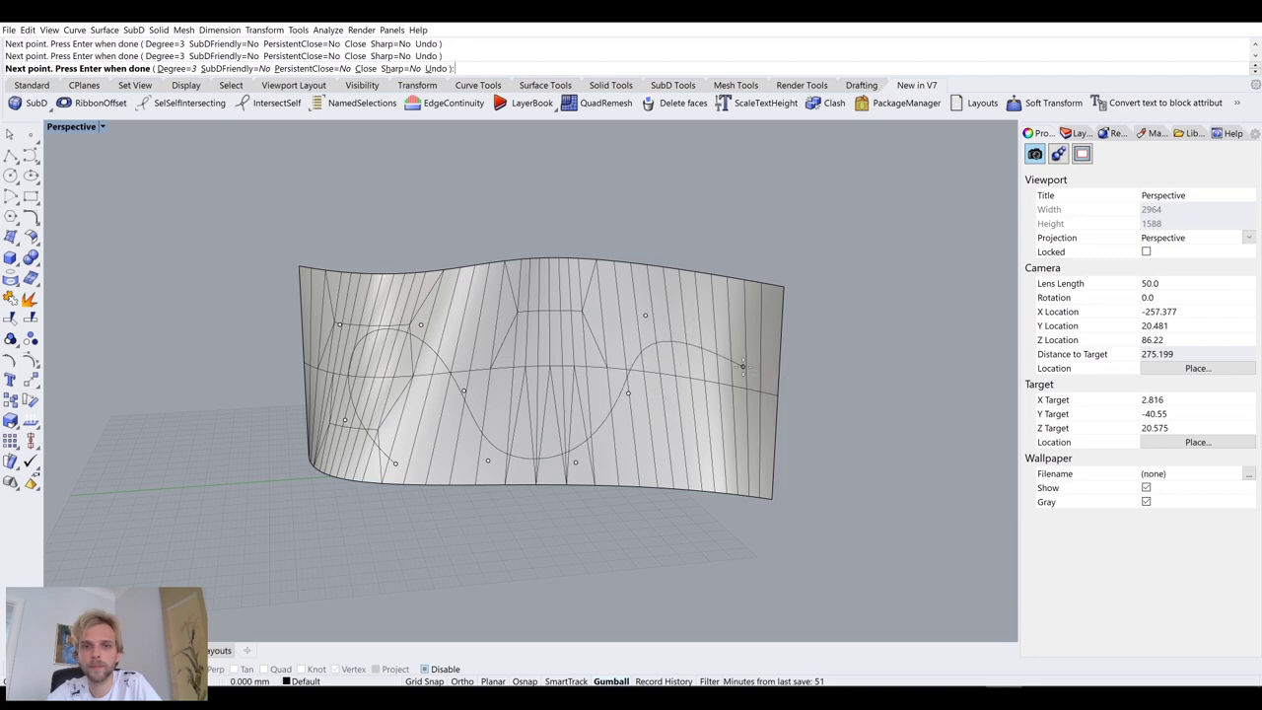
pyautogui.press('Return')
# Step: Select the new curve and inspect from several angles how closely it follows the mesh
pyautogui.moveTo(747, 366); pyautogui.dragTo(545, 353, button='right')
pyautogui.scroll(4, 621, 323)
pyautogui.click(605, 289)
pyautogui.moveTo(605, 289); pyautogui.dragTo(682, 291, button='right')
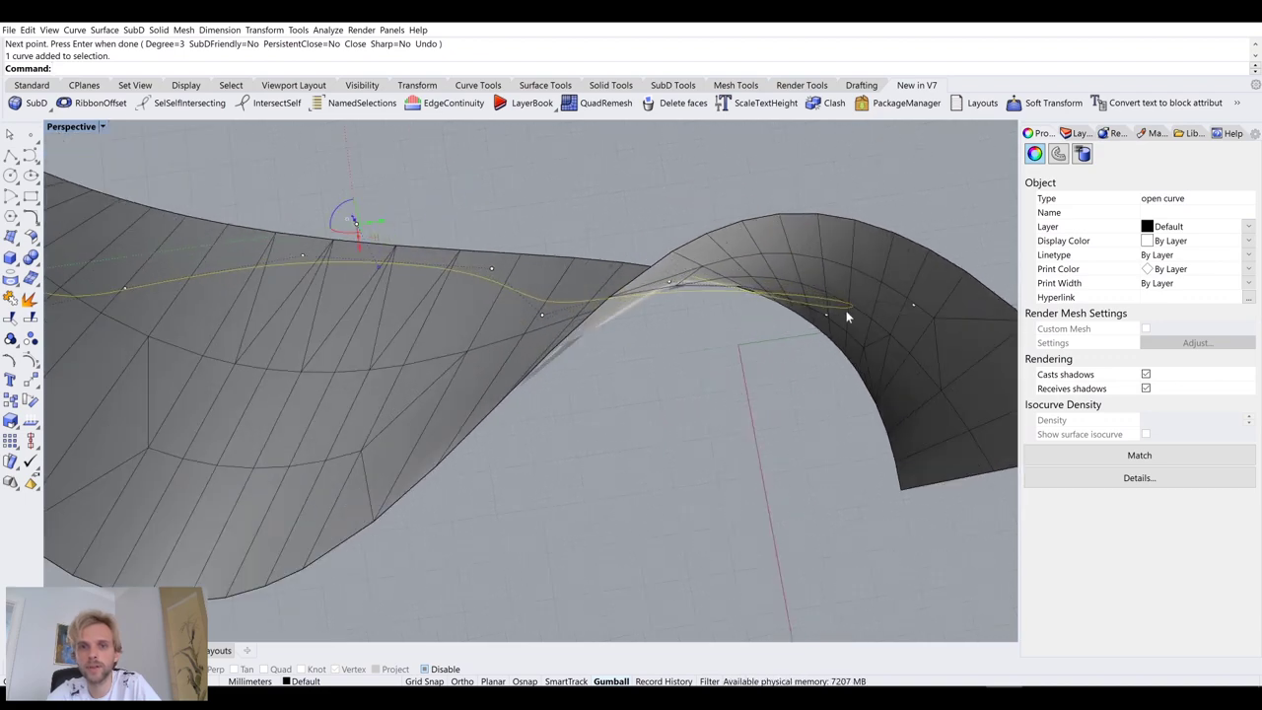
pyautogui.moveTo(428, 282); pyautogui.dragTo(618, 236, button='right')
pyautogui.moveTo(611, 317); pyautogui.dragTo(714, 262, button='right')
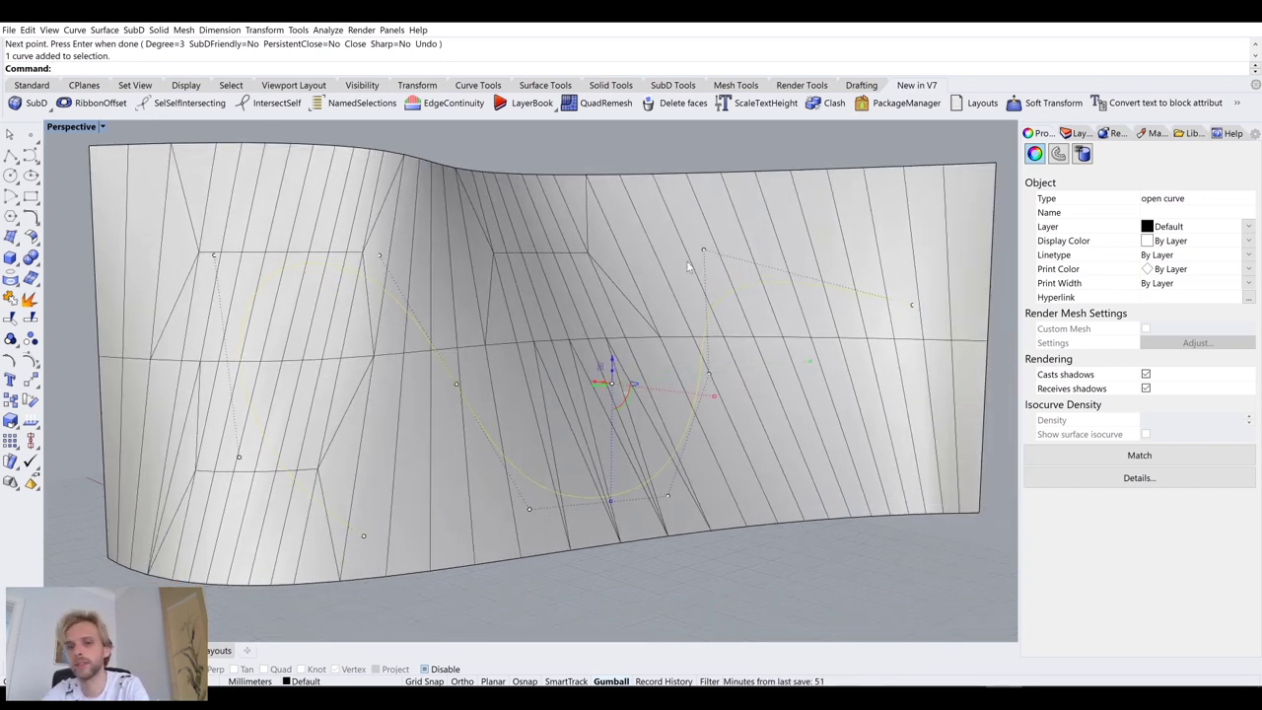
pyautogui.moveTo(689, 266); pyautogui.dragTo(667, 304, button='right')
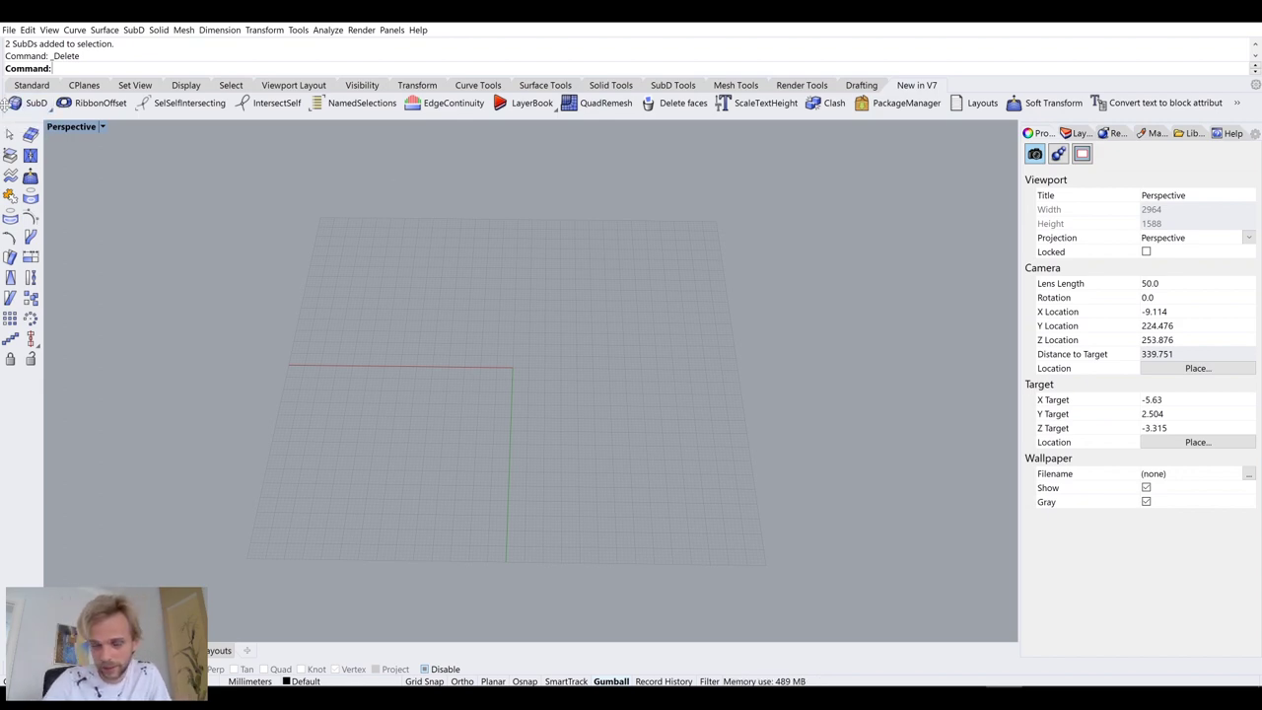
# Step: Create a SubD sphere near the origin with the Quads style and 1 subdivision
pyautogui.click(679, 86)
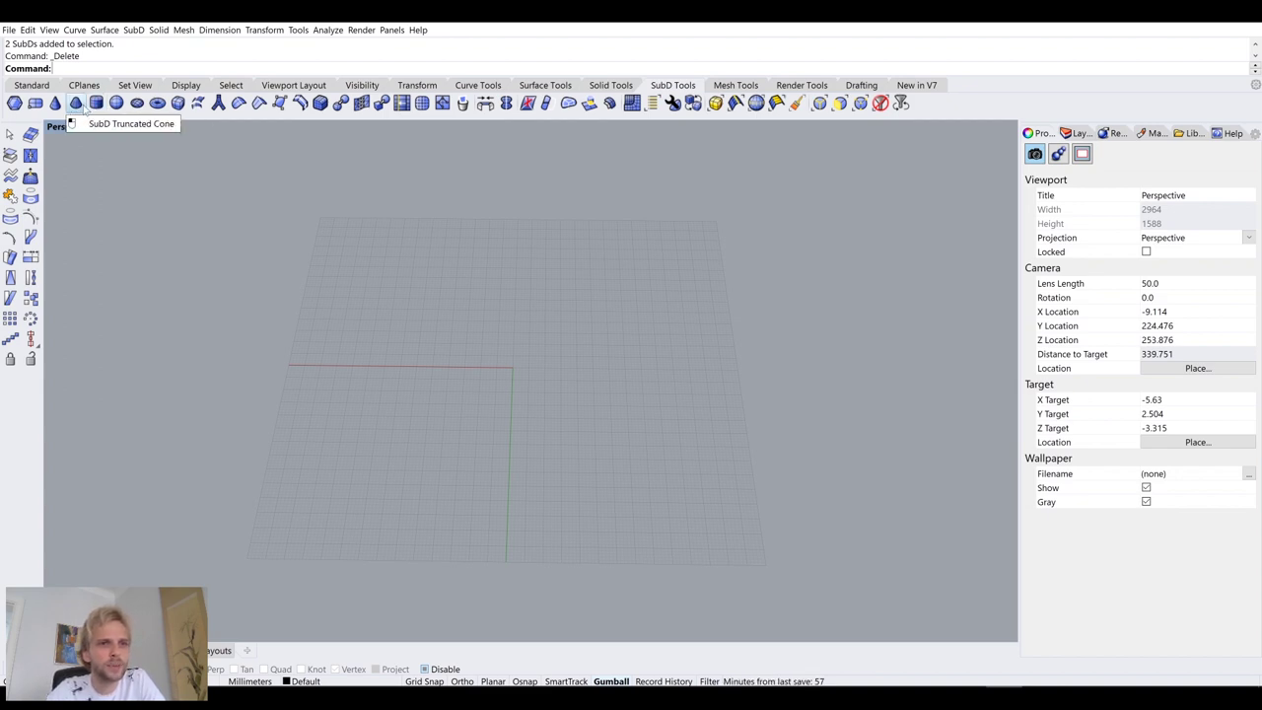
pyautogui.click(117, 104)
pyautogui.click(454, 321)
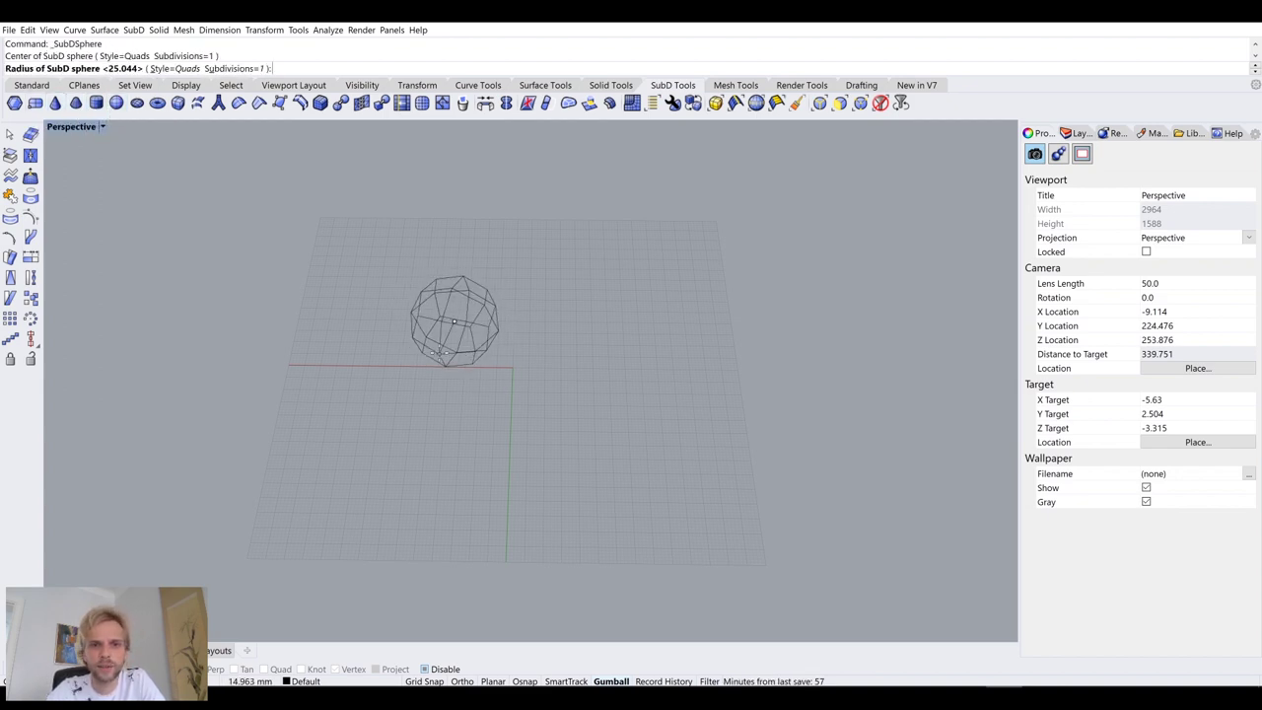
pyautogui.click(482, 349)
pyautogui.scroll(10, 455, 349)
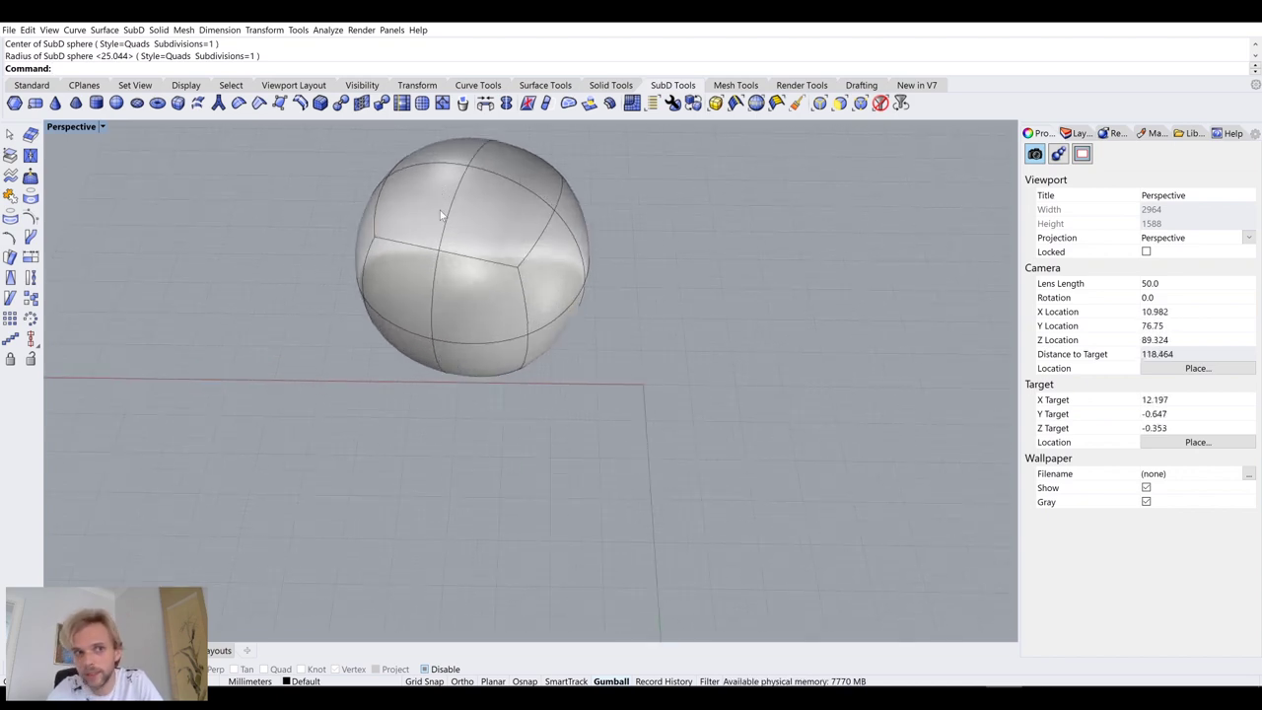
# Step: Create a SubD box beside the sphere, leaving a gap between the two objects
pyautogui.click(178, 105)
pyautogui.click(739, 328)
pyautogui.click(933, 425)
pyautogui.click(840, 311)
# Step: Move the SubD box to a new position beside the sphere and deselect it
pyautogui.moveTo(840, 311); pyautogui.dragTo(813, 256, button='right')
pyautogui.click(813, 256)
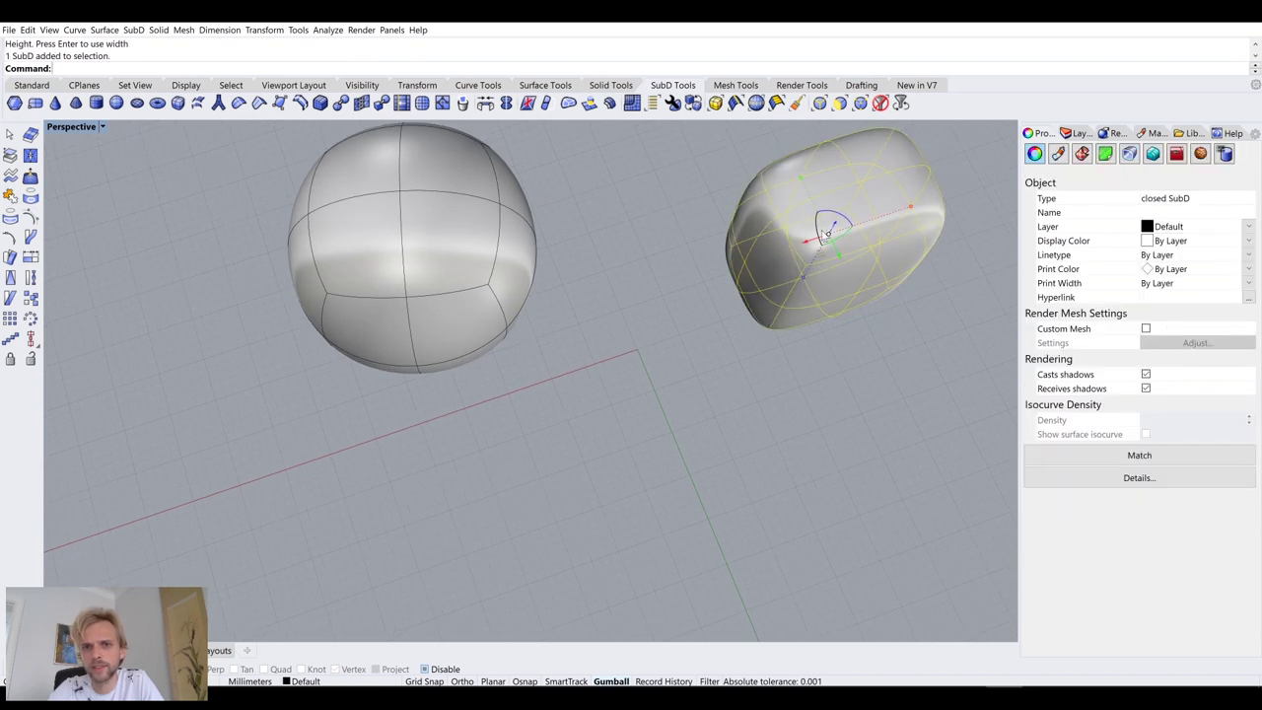
pyautogui.moveTo(821, 253); pyautogui.dragTo(802, 291)
pyautogui.click(624, 369)
pyautogui.moveTo(623, 368); pyautogui.dragTo(599, 389, button='right')
pyautogui.scroll(4, 623, 332)
pyautogui.scroll(-6, 615, 347)
pyautogui.keyDown('shift'); pyautogui.moveTo(616, 346); pyautogui.dragTo(590, 392, button='right'); pyautogui.keyUp('shift')
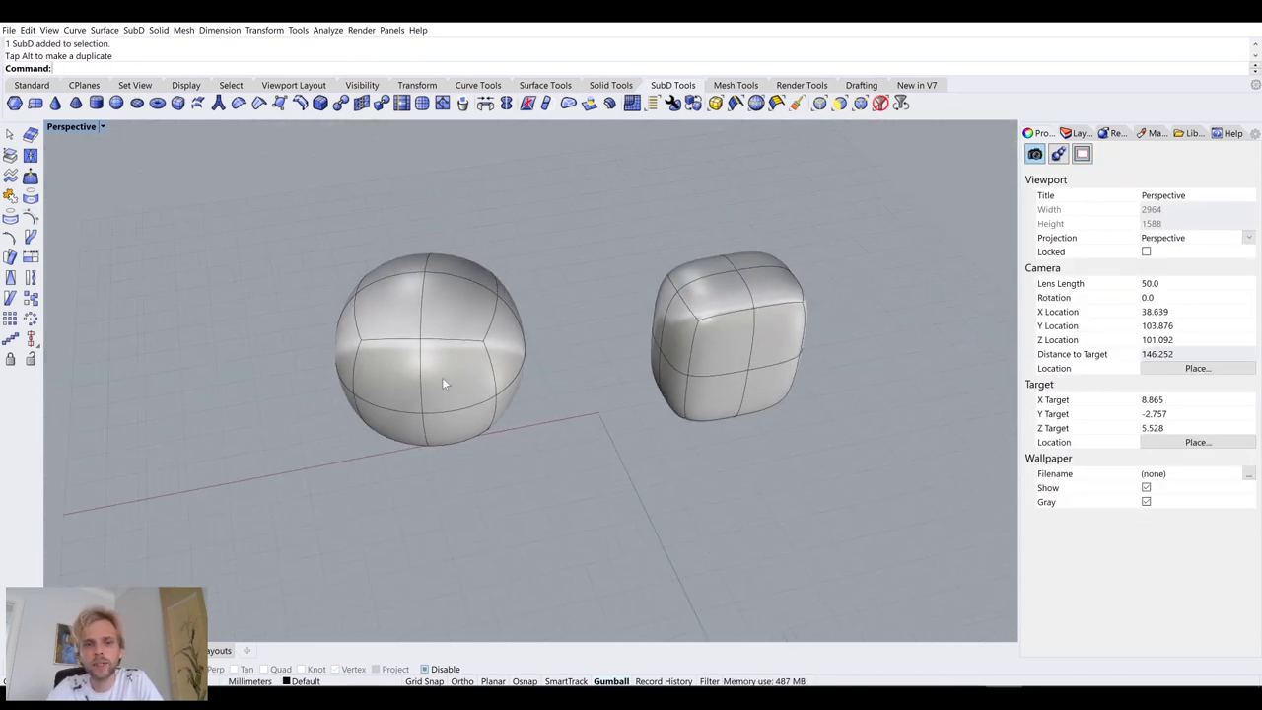
# Step: Examine the SubD sphere and box from several angles and distances
pyautogui.scroll(4, 449, 361)
pyautogui.moveTo(651, 353); pyautogui.dragTo(591, 330, button='right')
pyautogui.scroll(8, 570, 316)
pyautogui.scroll(-8, 564, 395)
pyautogui.moveTo(543, 398); pyautogui.dragTo(533, 422, button='right')
pyautogui.scroll(6, 651, 364)
pyautogui.scroll(-4, 594, 388)
pyautogui.scroll(-2, 525, 422)
pyautogui.keyDown('shift'); pyautogui.moveTo(501, 422); pyautogui.dragTo(441, 425, button='right'); pyautogui.keyUp('shift')
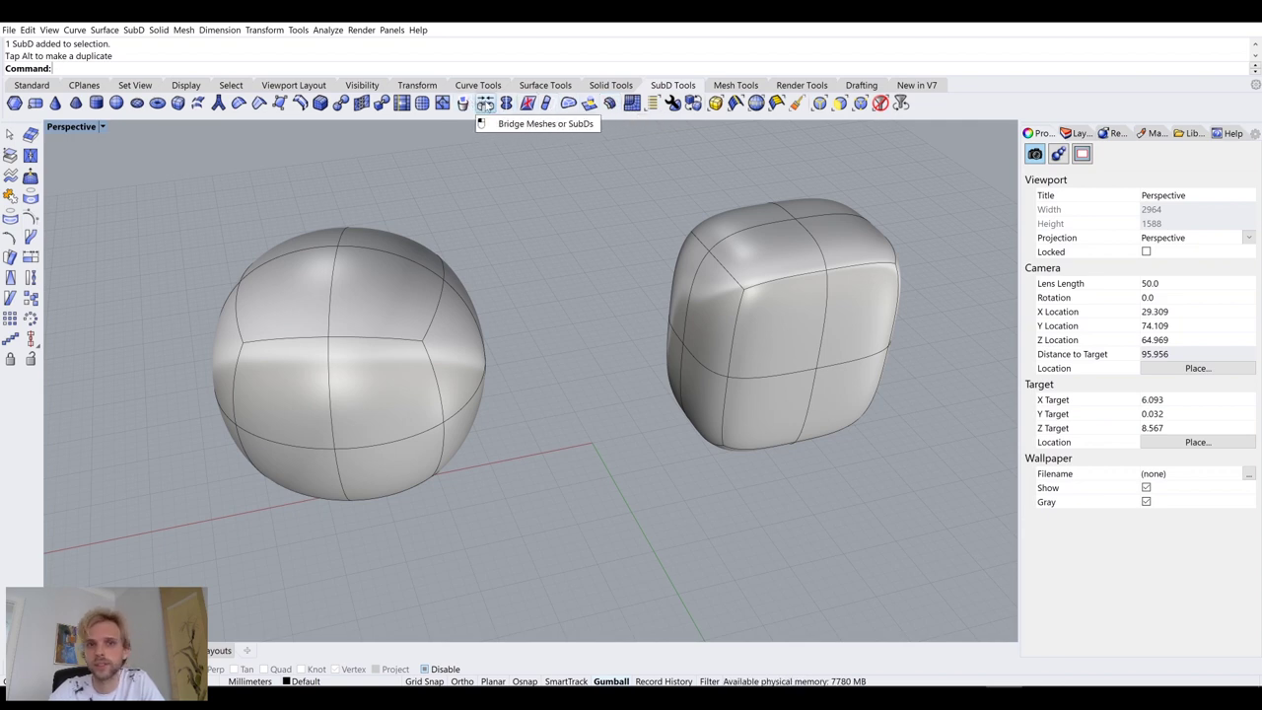
# Step: Bridge a face of the SubD sphere to a lower side face of the SubD box, with 1 segment and Join enabled
pyautogui.click(486, 103)
pyautogui.moveTo(589, 383); pyautogui.dragTo(537, 359, button='right')
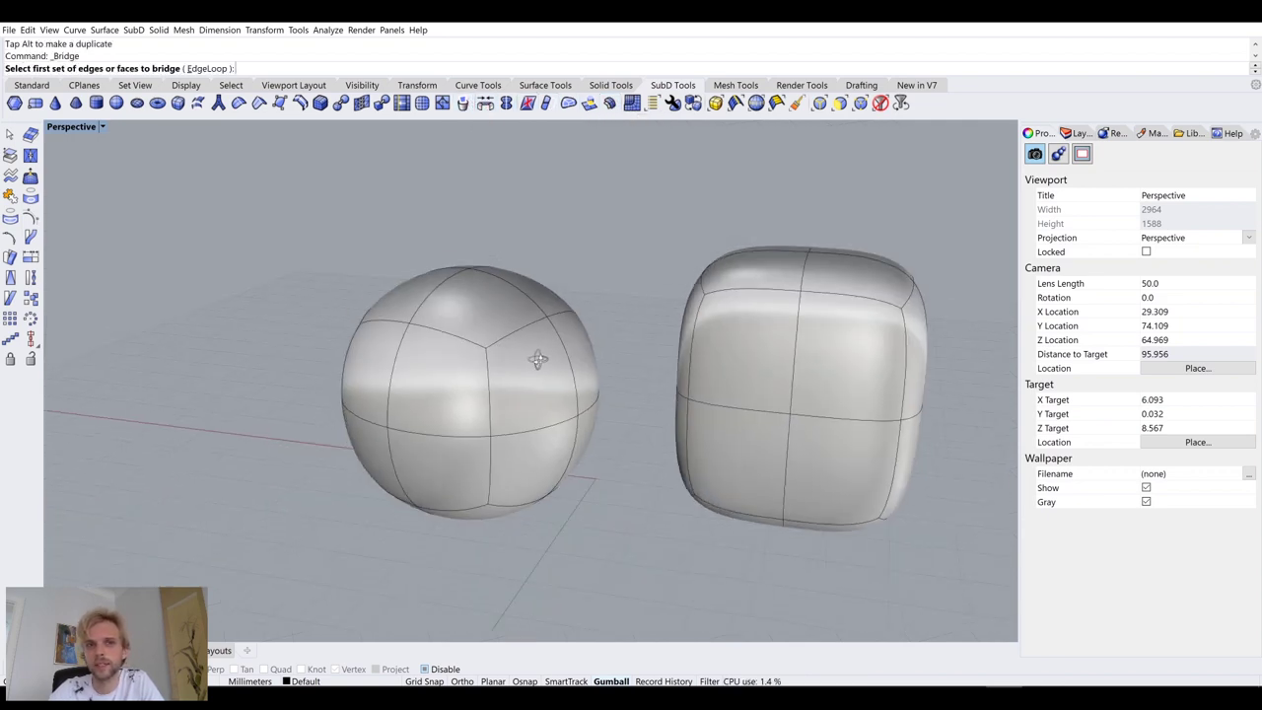
pyautogui.scroll(2, 532, 416)
pyautogui.moveTo(539, 403); pyautogui.dragTo(583, 417, button='right')
pyautogui.click(476, 358)
pyautogui.moveTo(476, 358); pyautogui.dragTo(517, 413, button='right')
pyautogui.moveTo(400, 395); pyautogui.dragTo(567, 350, button='right')
pyautogui.press('Return')
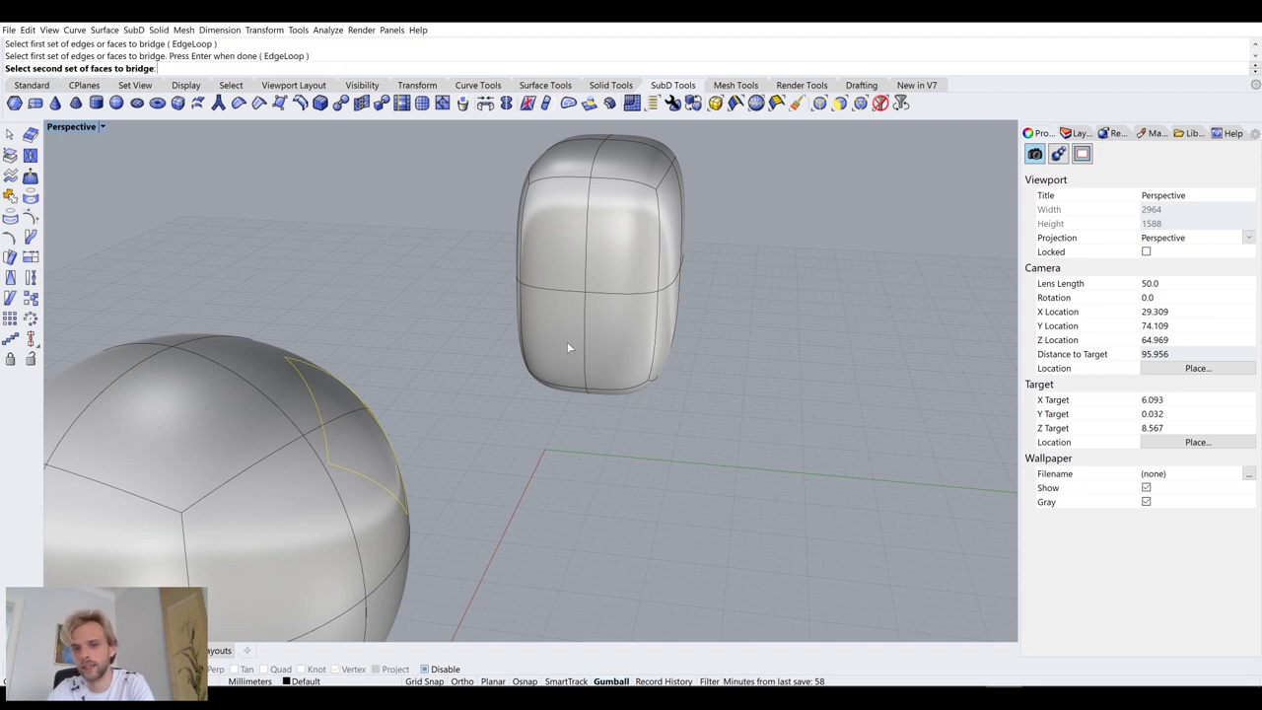
pyautogui.click(568, 347)
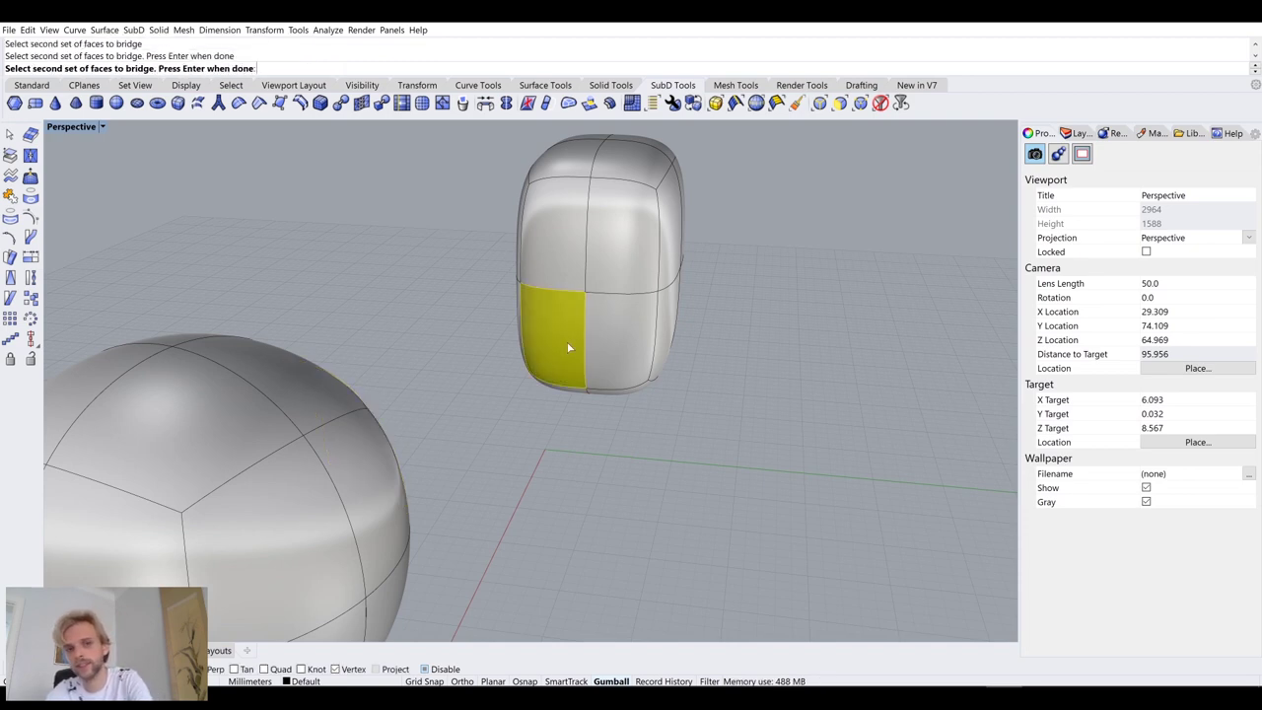
pyautogui.press('Return')
pyautogui.moveTo(567, 353); pyautogui.dragTo(519, 413, button='right')
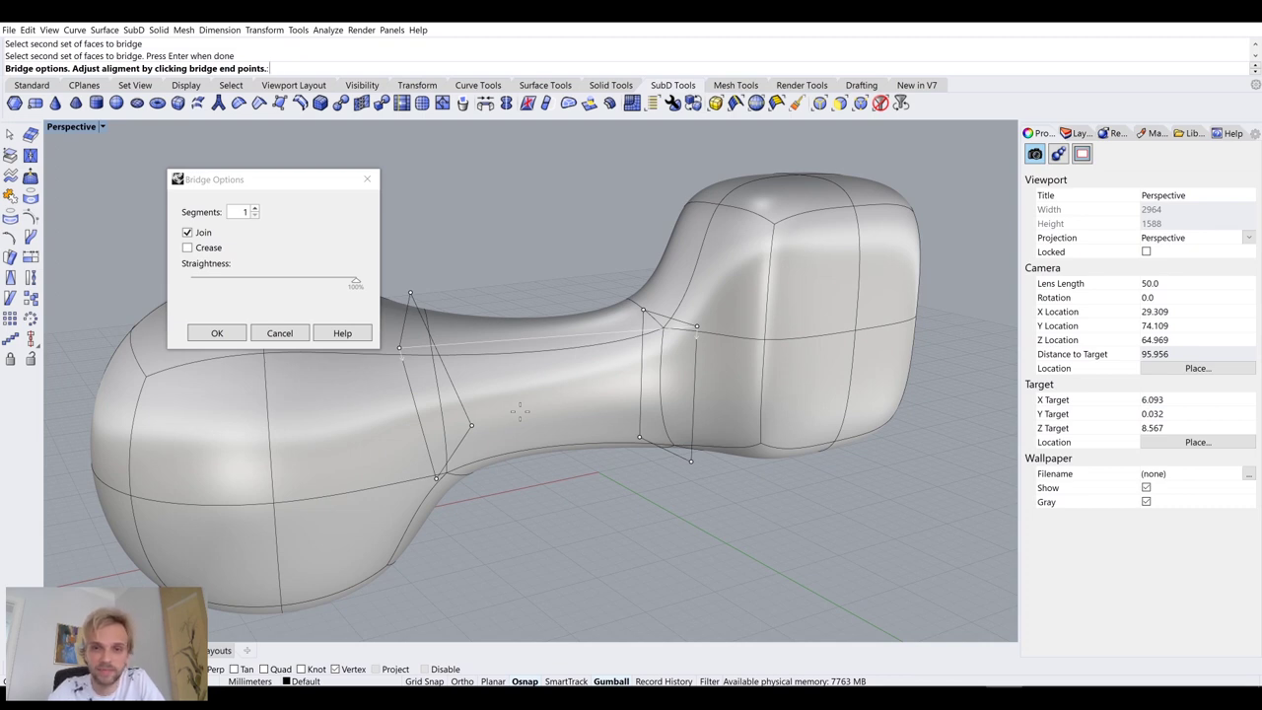
# Step: Try the Crease option, then finish the bridge uncreased with 2 segments, Join enabled and 100% straightness
pyautogui.click(188, 248)
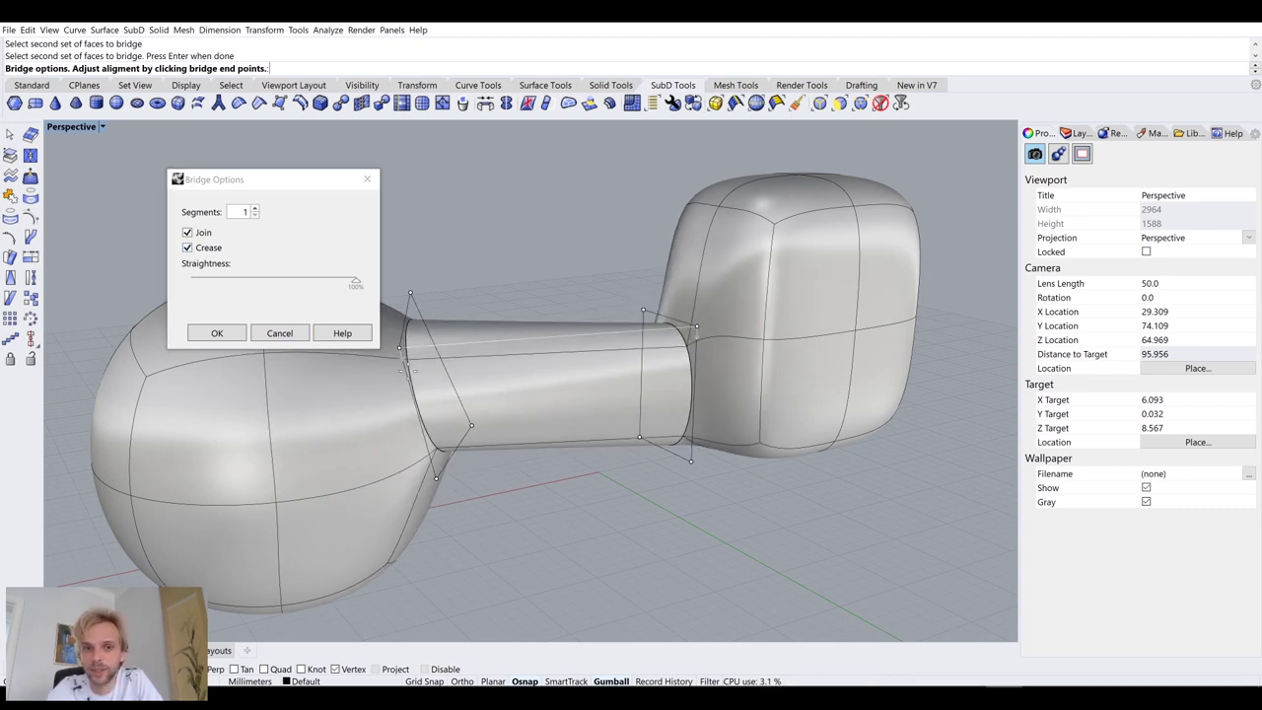
pyautogui.click(188, 247)
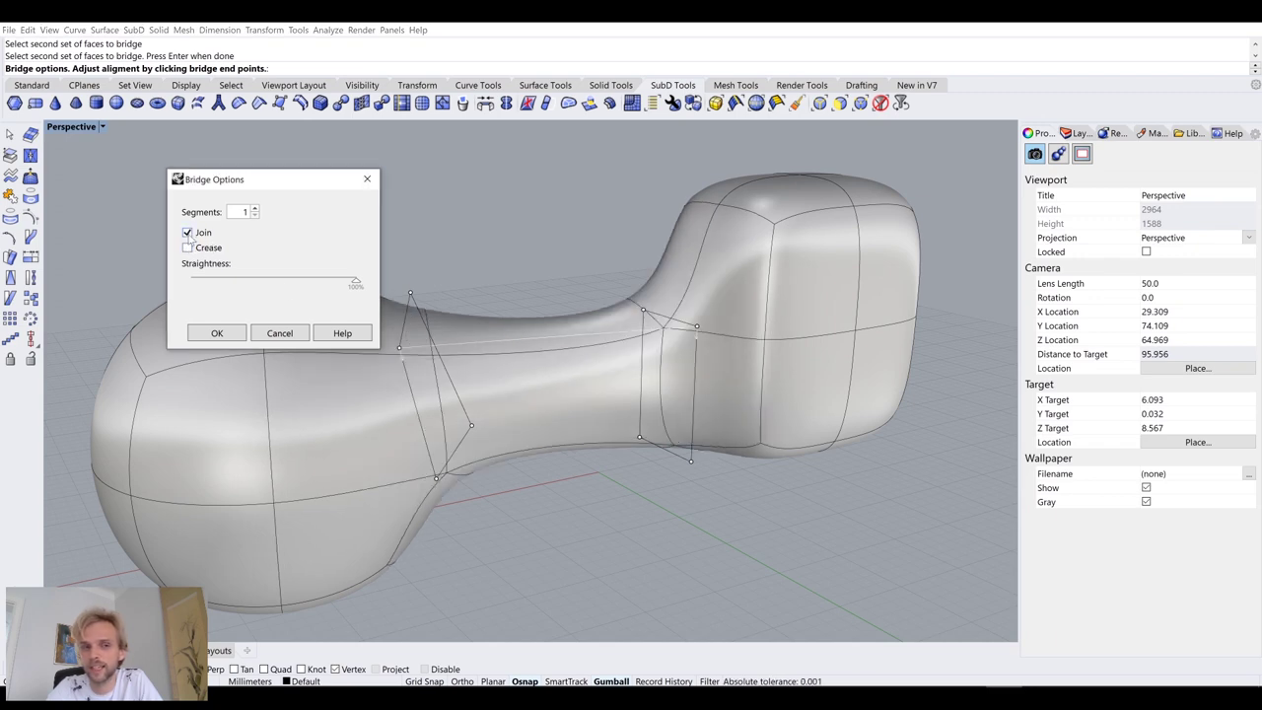
pyautogui.click(256, 209)
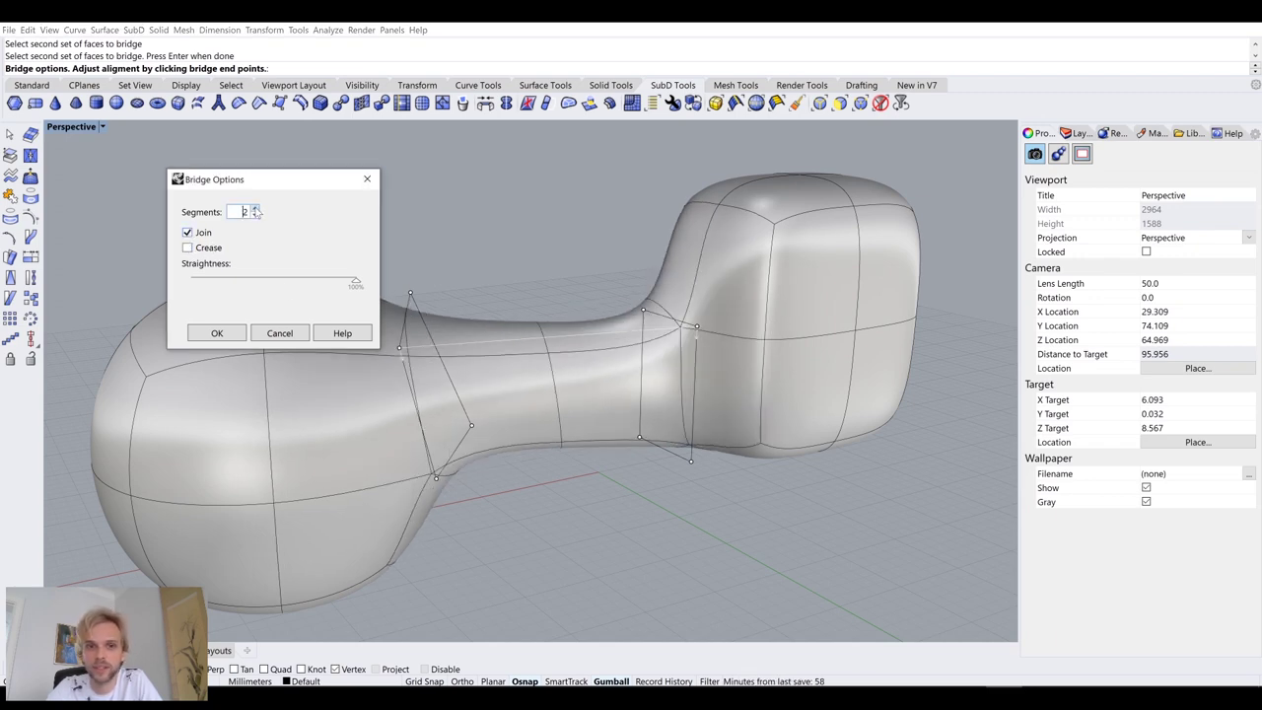
pyautogui.click(255, 209)
pyautogui.click(255, 209)
pyautogui.click(254, 215)
pyautogui.click(254, 215)
pyautogui.moveTo(355, 283); pyautogui.dragTo(319, 286)
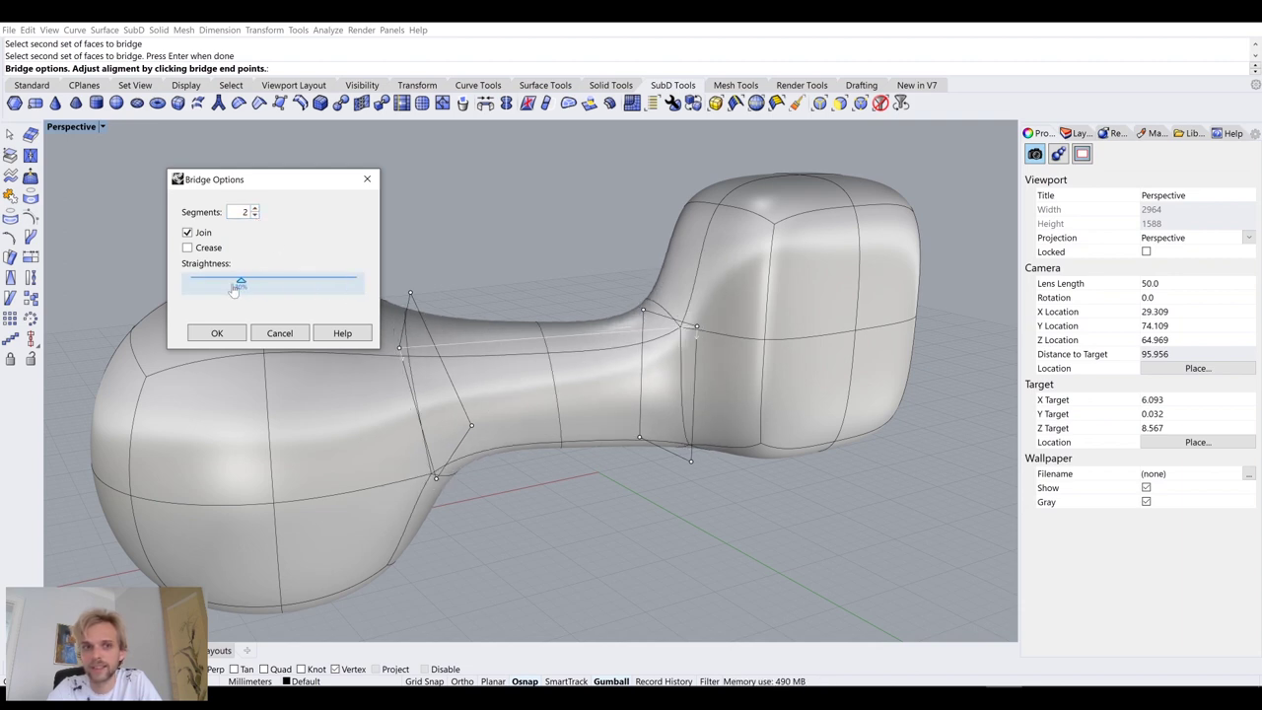
pyautogui.moveTo(233, 288); pyautogui.dragTo(389, 301)
pyautogui.click(217, 333)
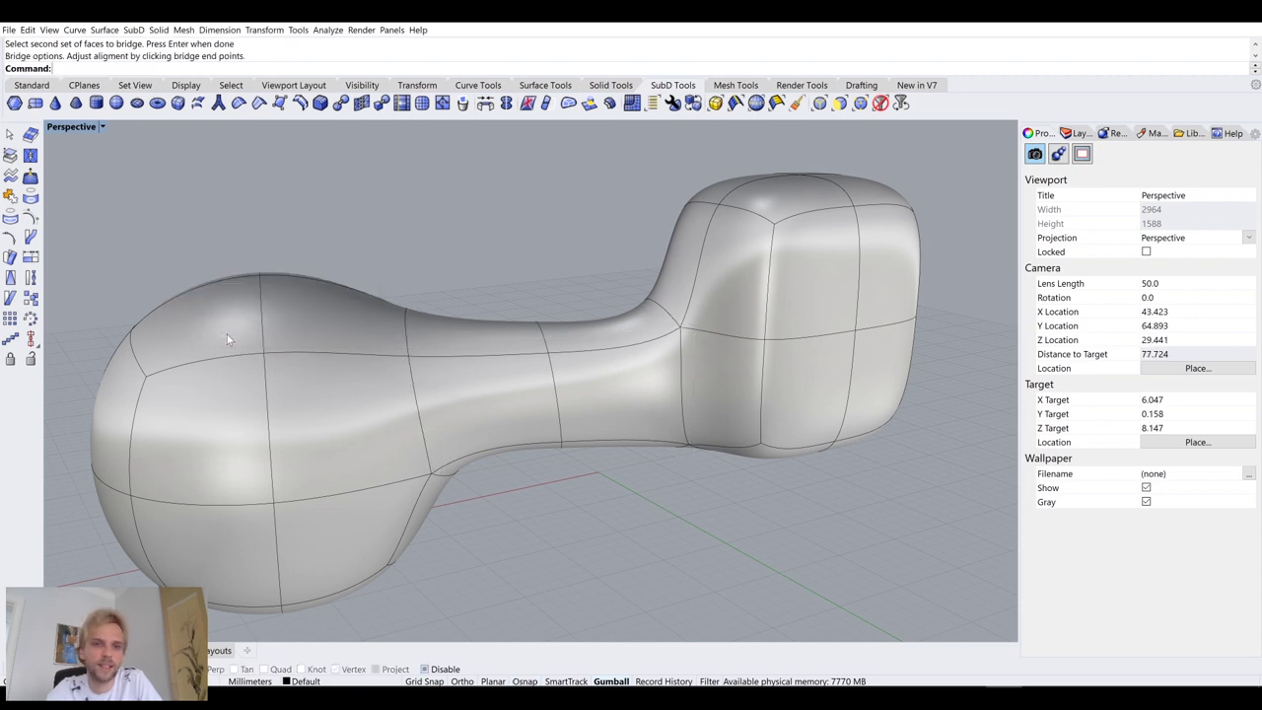
# Step: Examine the bridged SubD body from several angles, checking the transitions at the sphere and box
pyautogui.moveTo(581, 283)
pyautogui.mouseDown(button='right')
pyautogui.moveTo(481, 351)
pyautogui.moveTo(369, 267)
pyautogui.moveTo(569, 266)
pyautogui.mouseUp(button='right')
pyautogui.moveTo(569, 271); pyautogui.dragTo(279, 220)
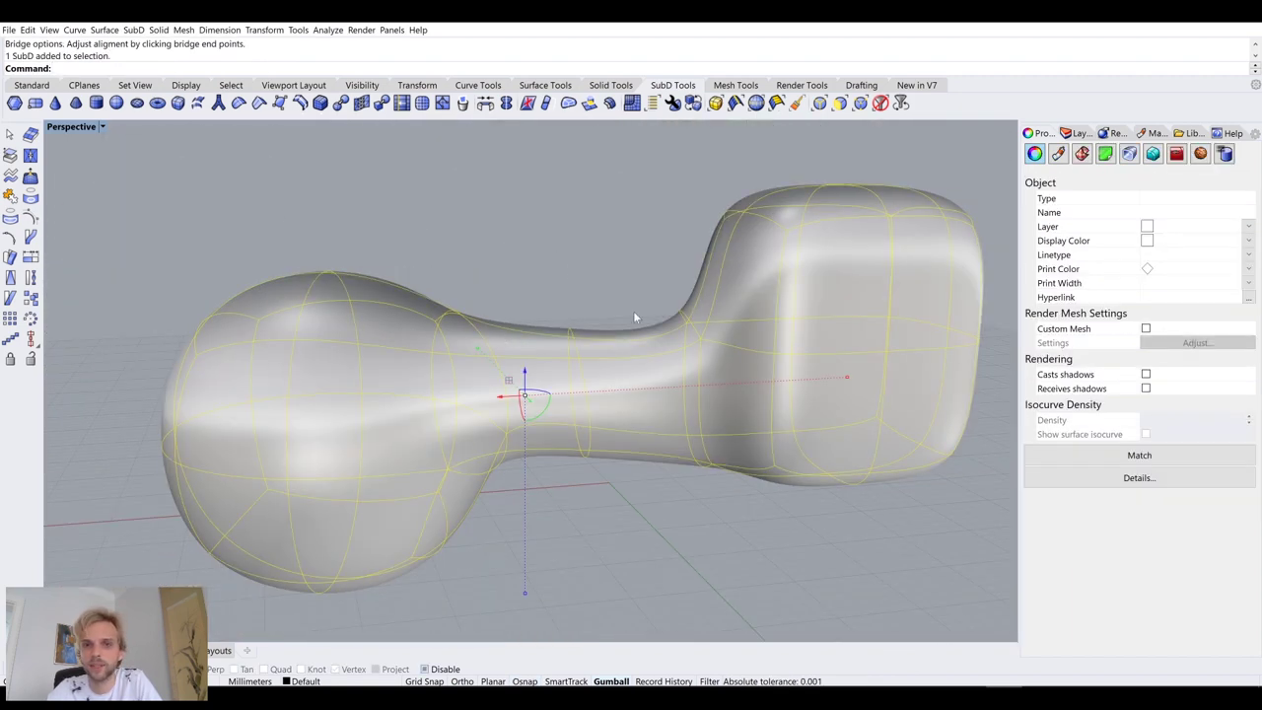
pyautogui.click(543, 247)
pyautogui.moveTo(543, 246); pyautogui.dragTo(610, 281, button='right')
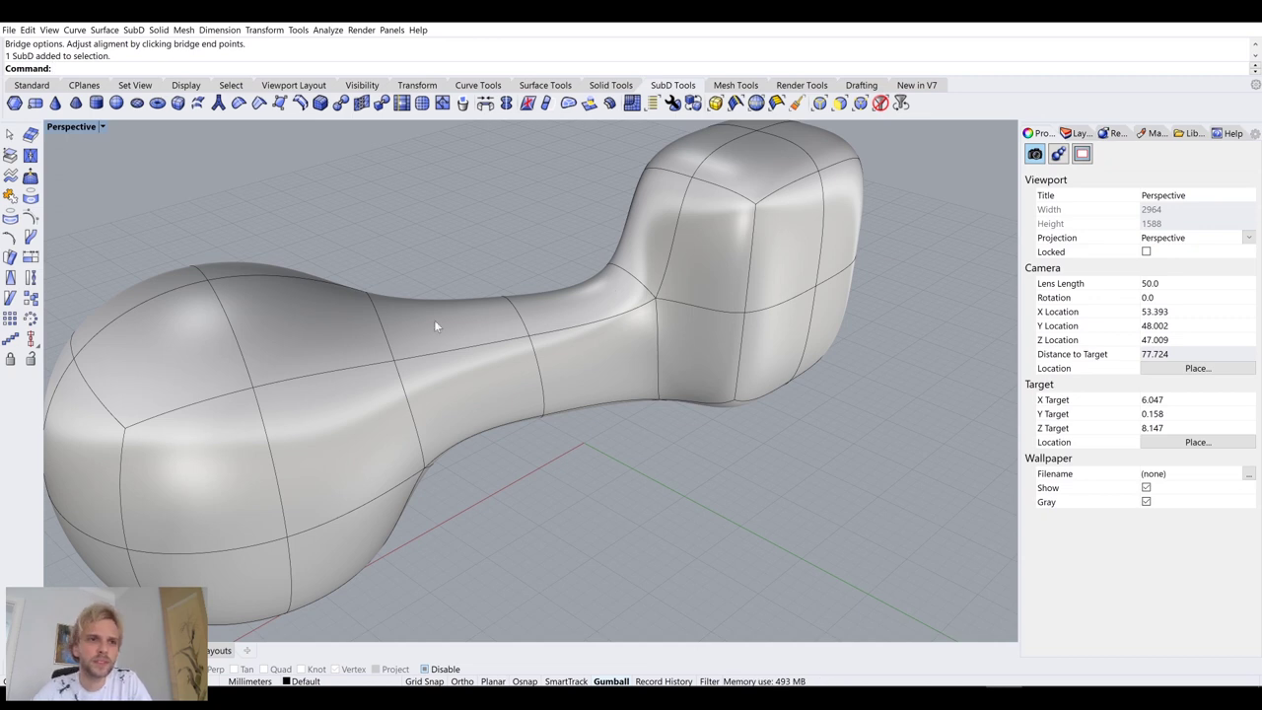
pyautogui.moveTo(407, 328); pyautogui.dragTo(407, 302, button='right')
pyautogui.moveTo(218, 290); pyautogui.dragTo(451, 269, button='right')
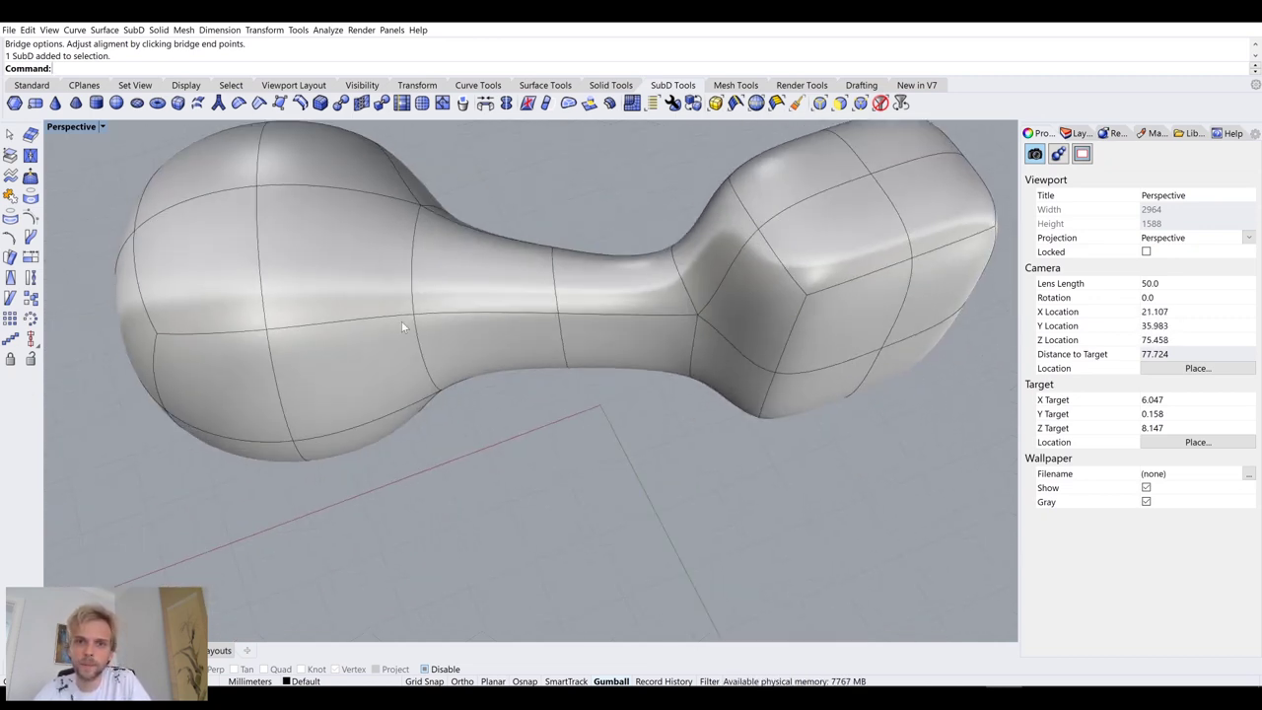
pyautogui.moveTo(388, 320); pyautogui.dragTo(368, 290, button='right')
pyautogui.keyDown('shift'); pyautogui.moveTo(525, 286); pyautogui.dragTo(335, 344, button='right'); pyautogui.keyUp('shift')
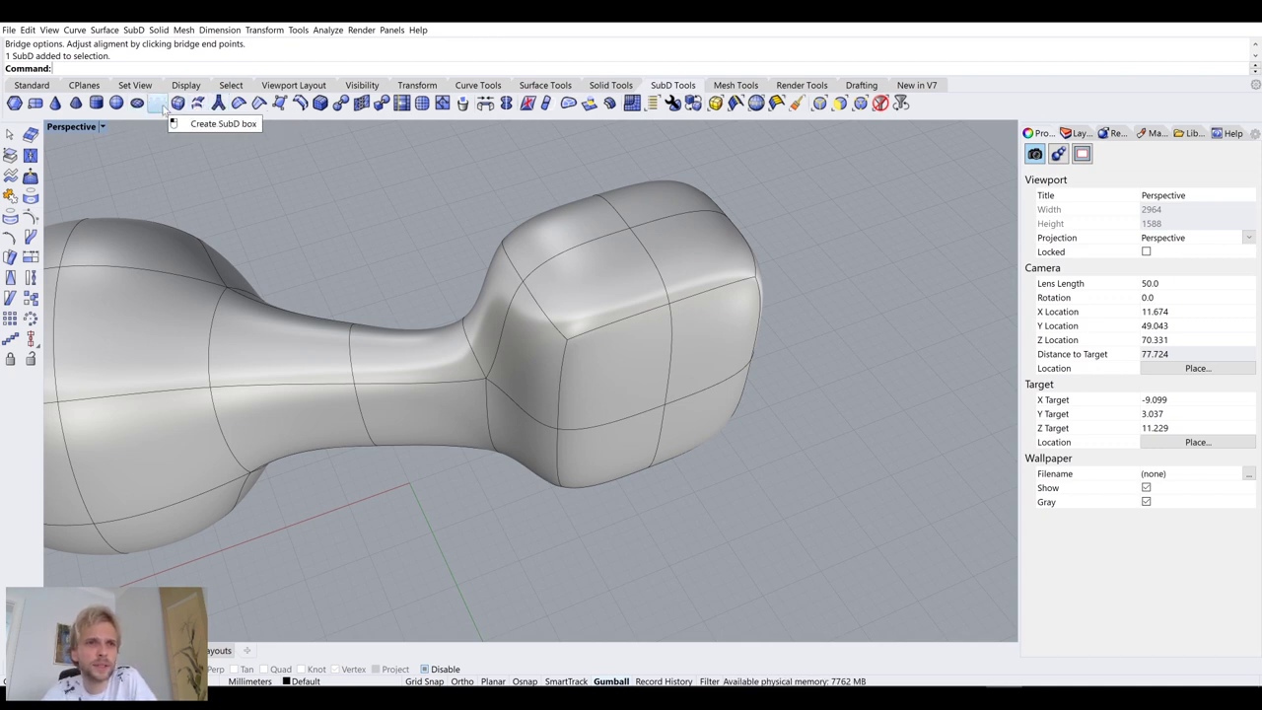
# Step: Crease the SubD edges around the top of the box end
pyautogui.click(260, 104)
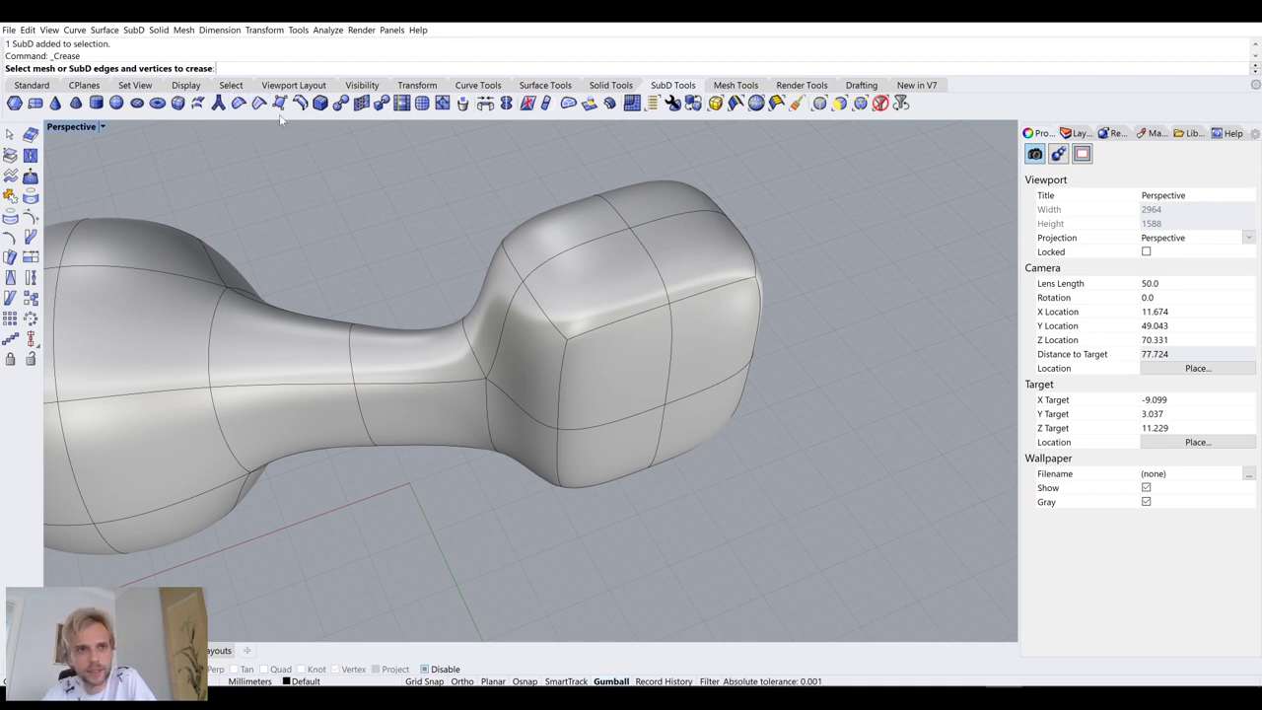
pyautogui.click(616, 323)
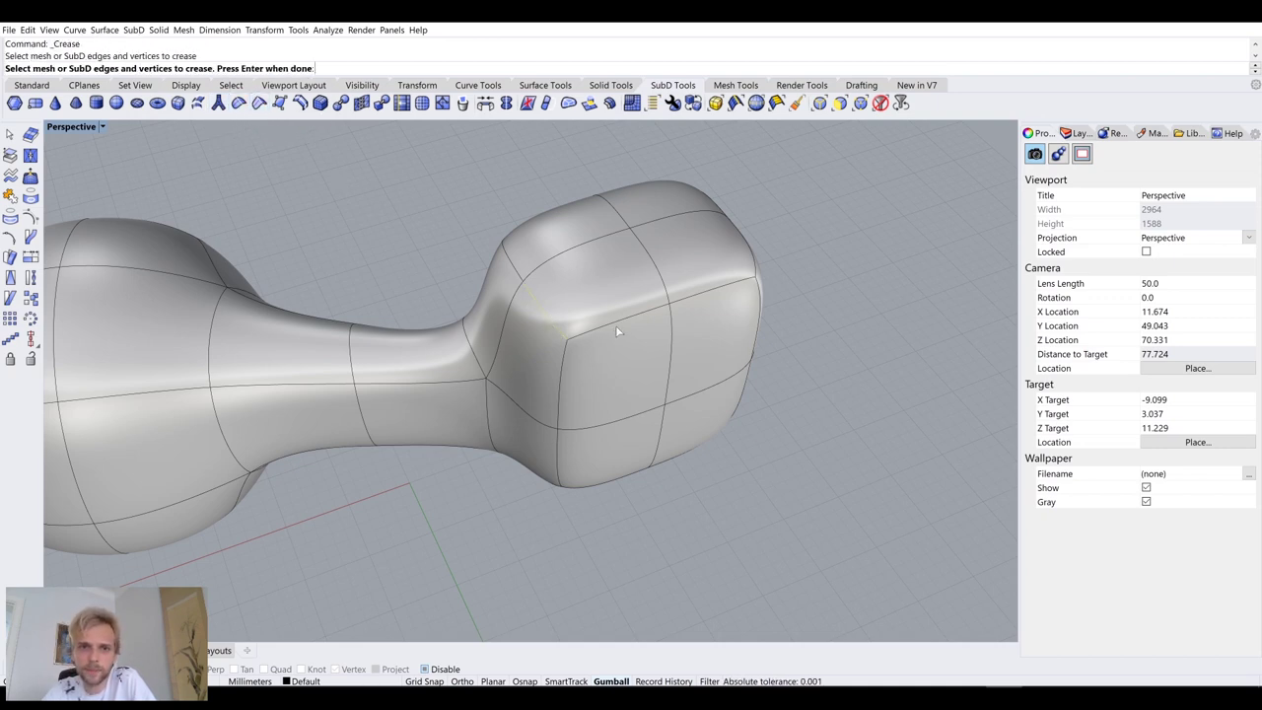
pyautogui.moveTo(715, 285); pyautogui.dragTo(616, 430, button='right')
pyautogui.click(615, 430)
pyautogui.click(738, 430)
pyautogui.moveTo(766, 387); pyautogui.dragTo(470, 437, button='right')
pyautogui.moveTo(542, 400); pyautogui.dragTo(696, 330, button='right')
pyautogui.press('Return')
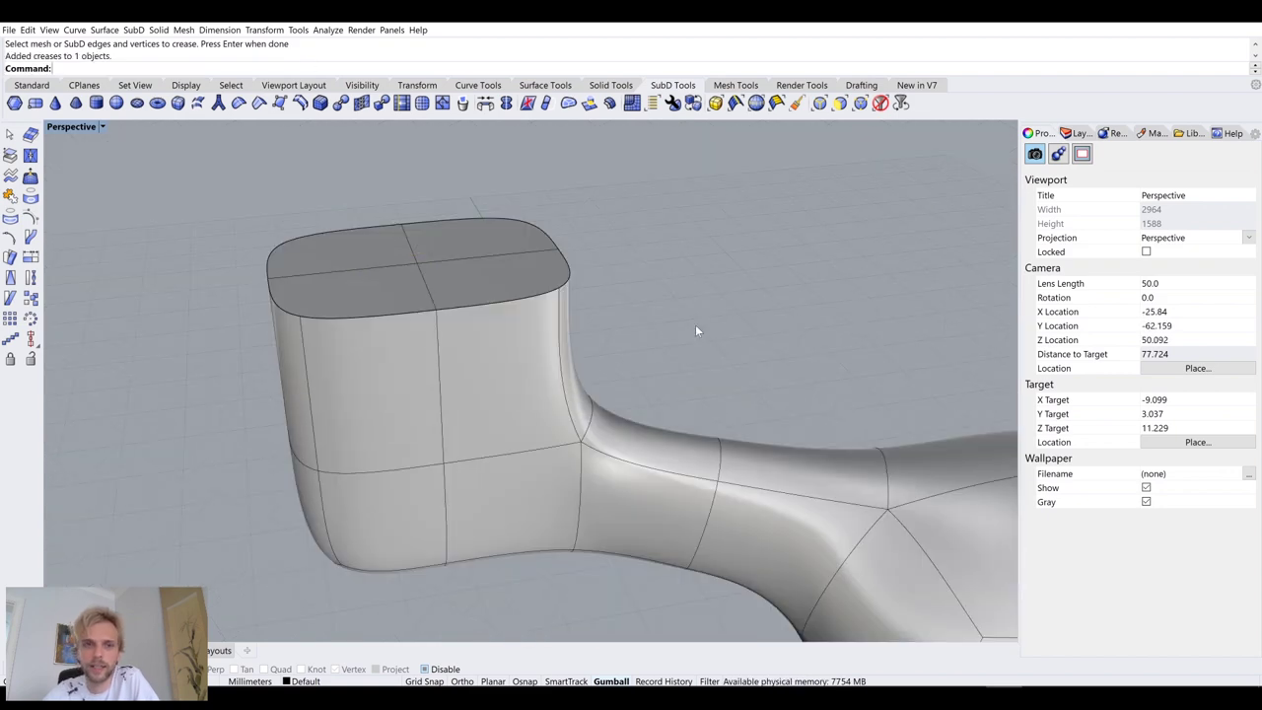
# Step: Inset the four top faces of the box end with an inset distance of 1.000
pyautogui.moveTo(603, 345); pyautogui.dragTo(572, 174, button='right')
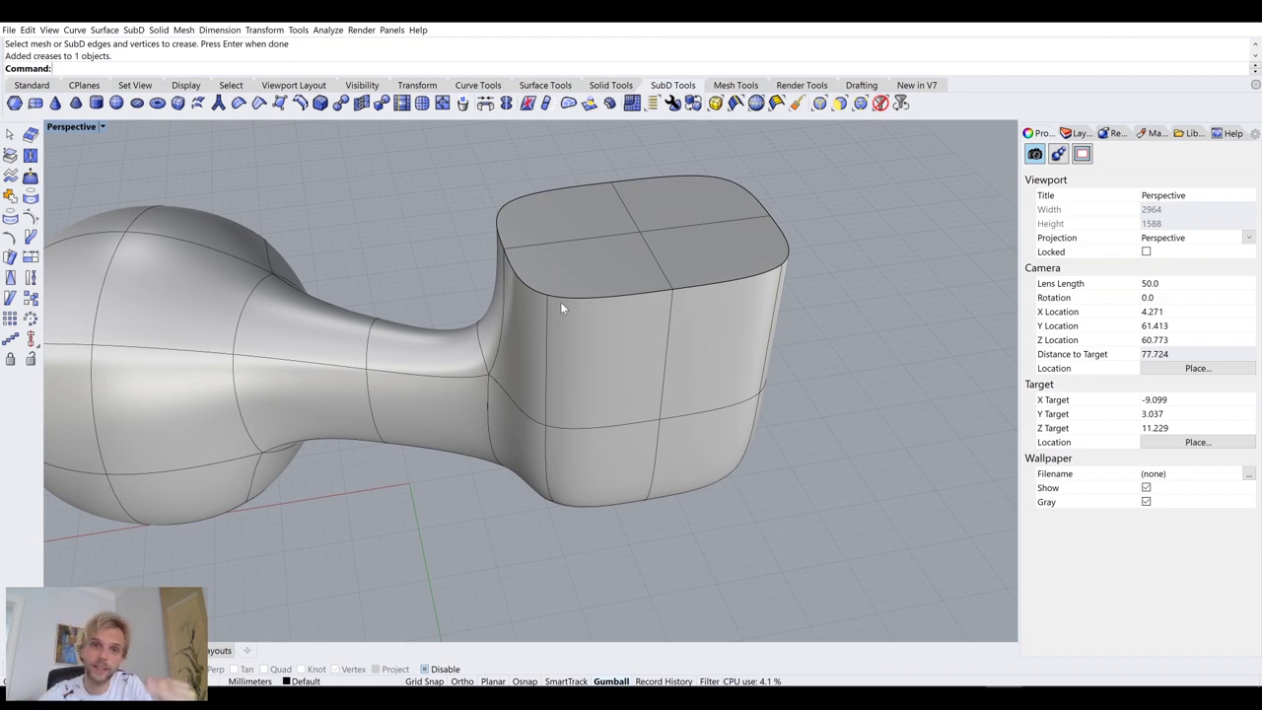
pyautogui.moveTo(561, 306); pyautogui.dragTo(602, 286, button='right')
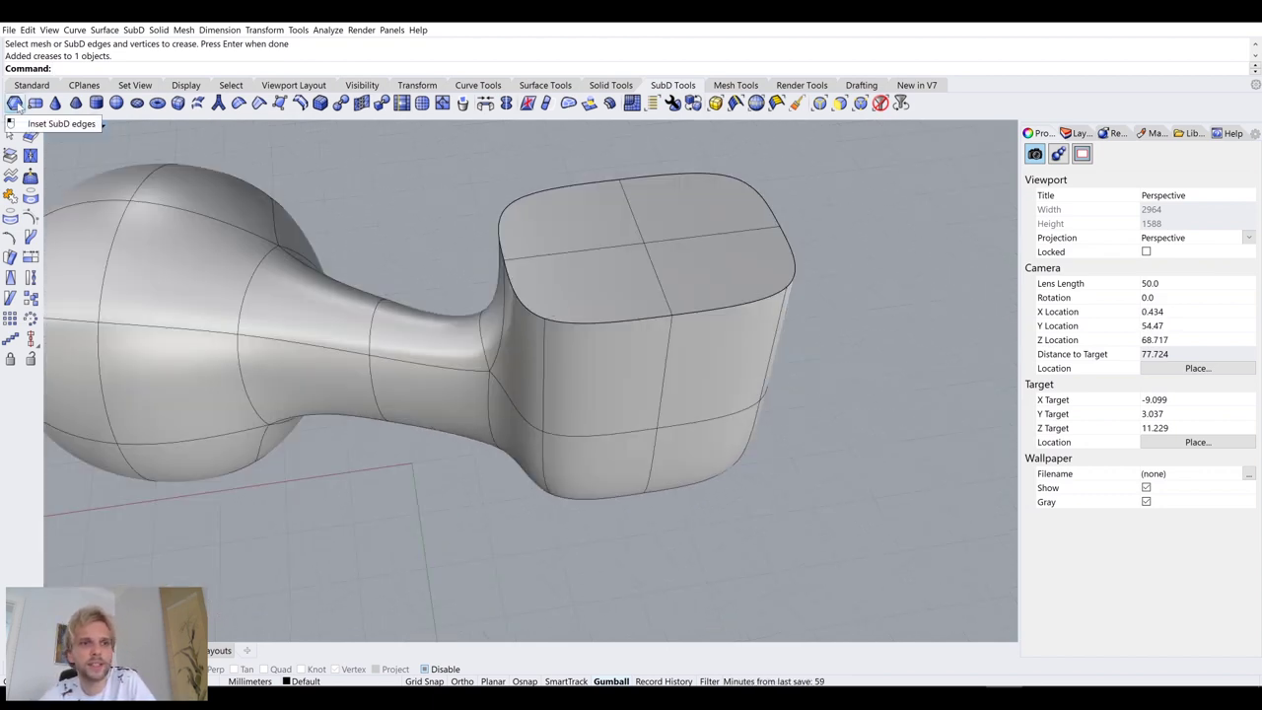
pyautogui.click(15, 102)
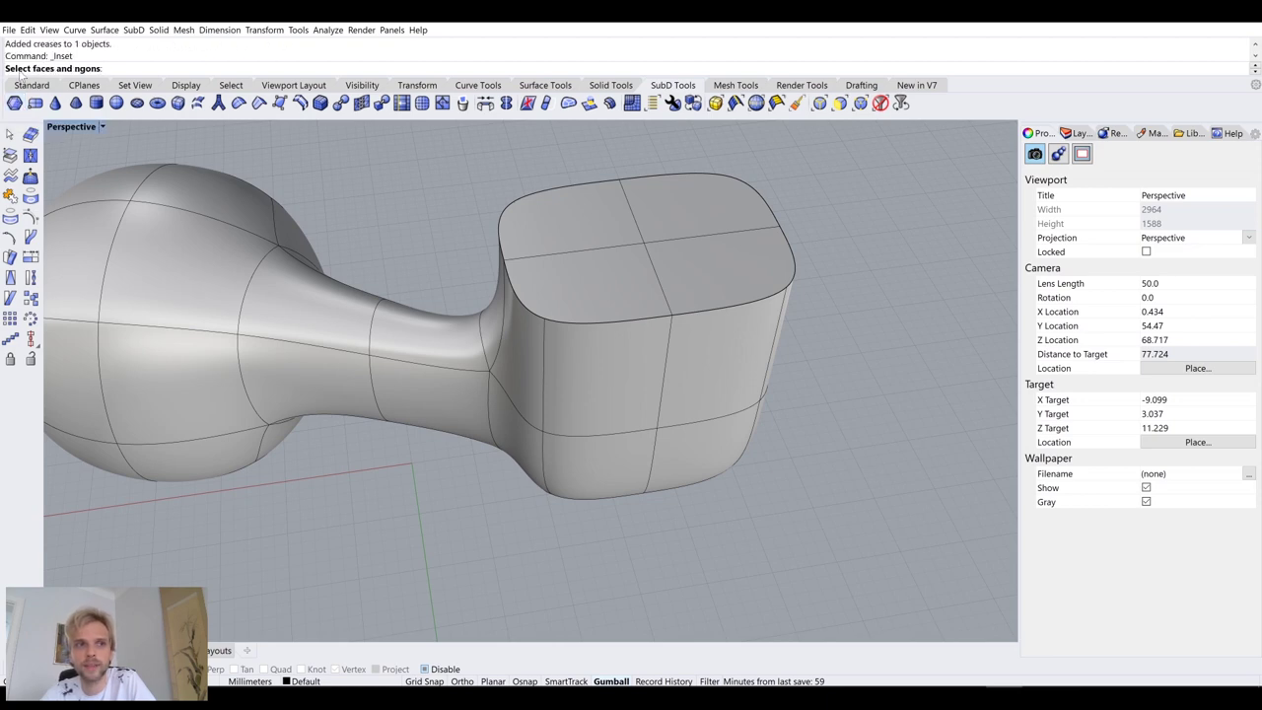
pyautogui.click(553, 238)
pyautogui.click(694, 223)
pyautogui.click(706, 266)
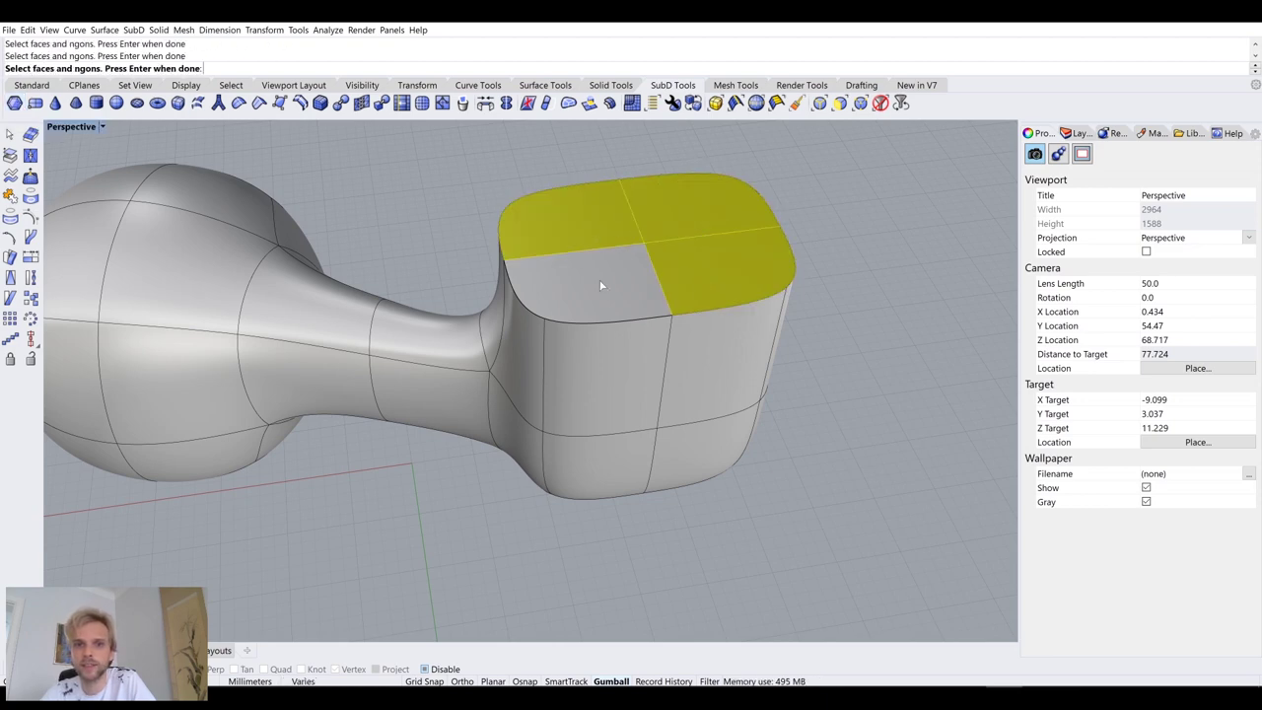
pyautogui.click(589, 282)
pyautogui.keyDown('shift'); pyautogui.moveTo(800, 343); pyautogui.dragTo(706, 390, button='right'); pyautogui.keyUp('shift')
pyautogui.rightClick(769, 319)
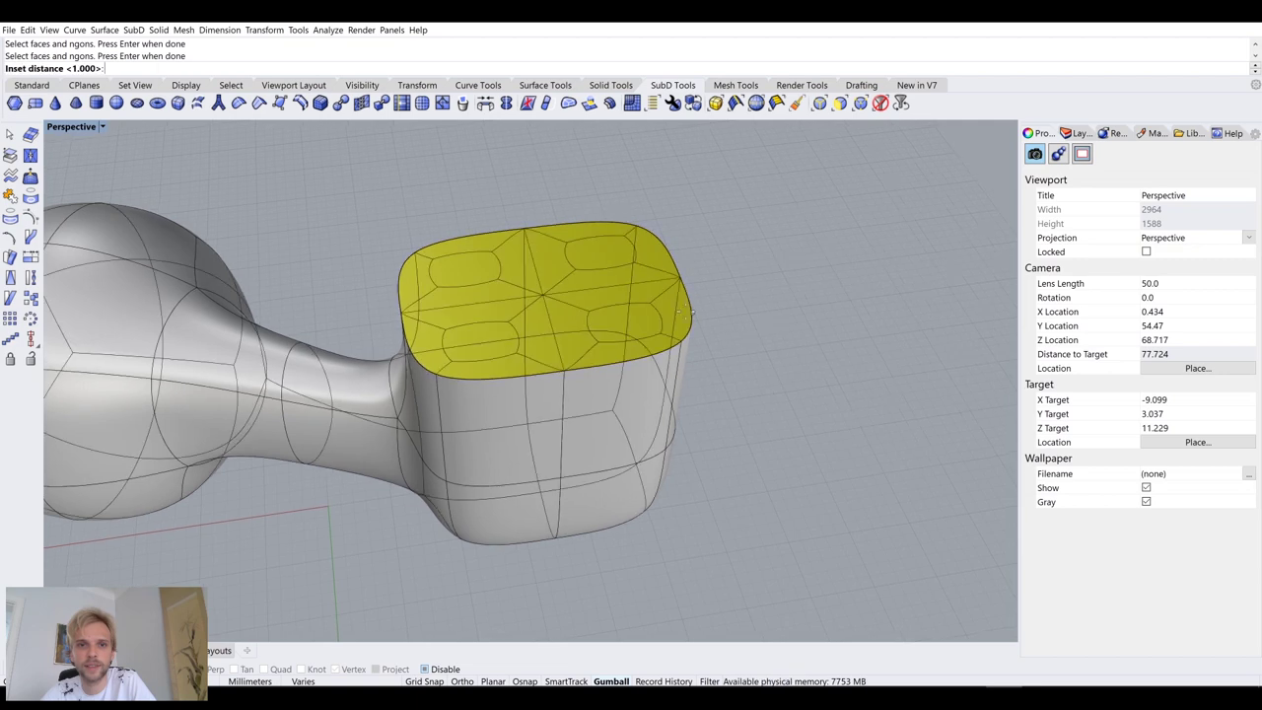
pyautogui.scroll(2, 482, 284)
pyautogui.moveTo(491, 290); pyautogui.dragTo(413, 271, button='right')
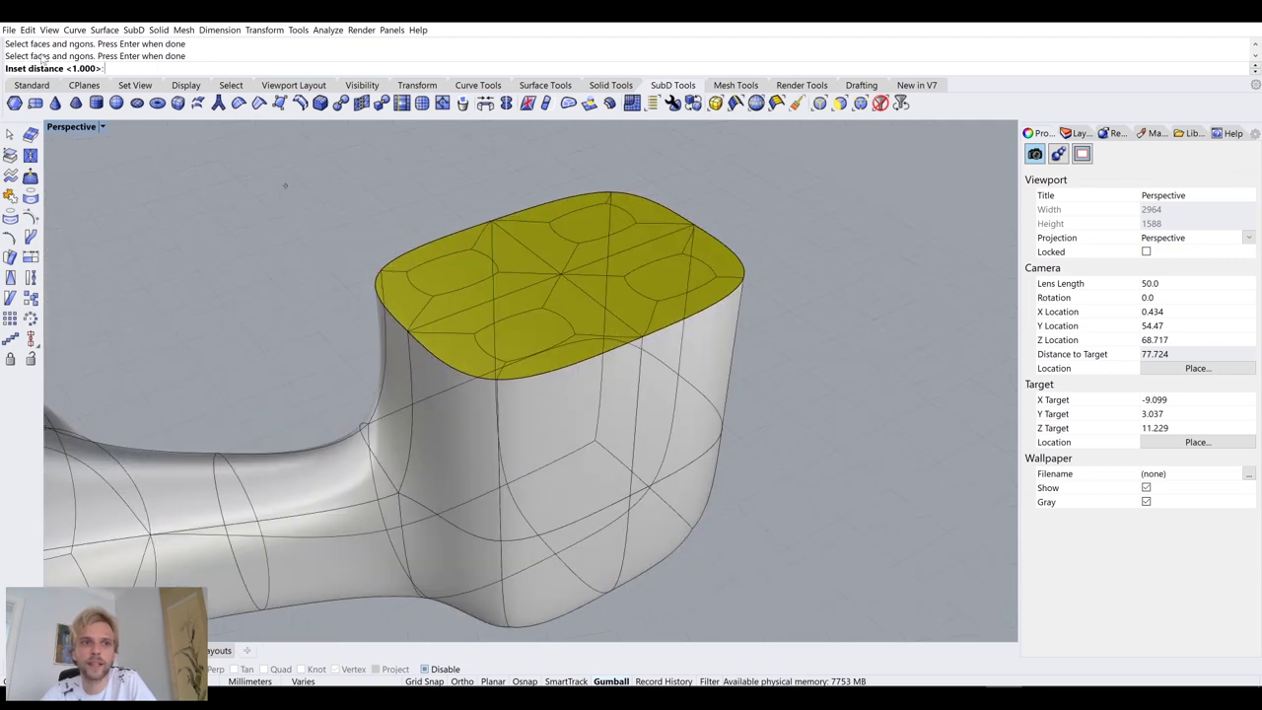
pyautogui.rightClick(304, 254)
# Step: Push the inset faces down into the box end to form four recesses in its top
pyautogui.moveTo(627, 370); pyautogui.dragTo(576, 290, button='right')
pyautogui.scroll(4, 573, 230)
pyautogui.moveTo(551, 254); pyautogui.dragTo(540, 293)
pyautogui.moveTo(774, 261); pyautogui.dragTo(701, 262, button='right')
pyautogui.click(386, 195)
pyautogui.moveTo(385, 196); pyautogui.dragTo(592, 304, button='right')
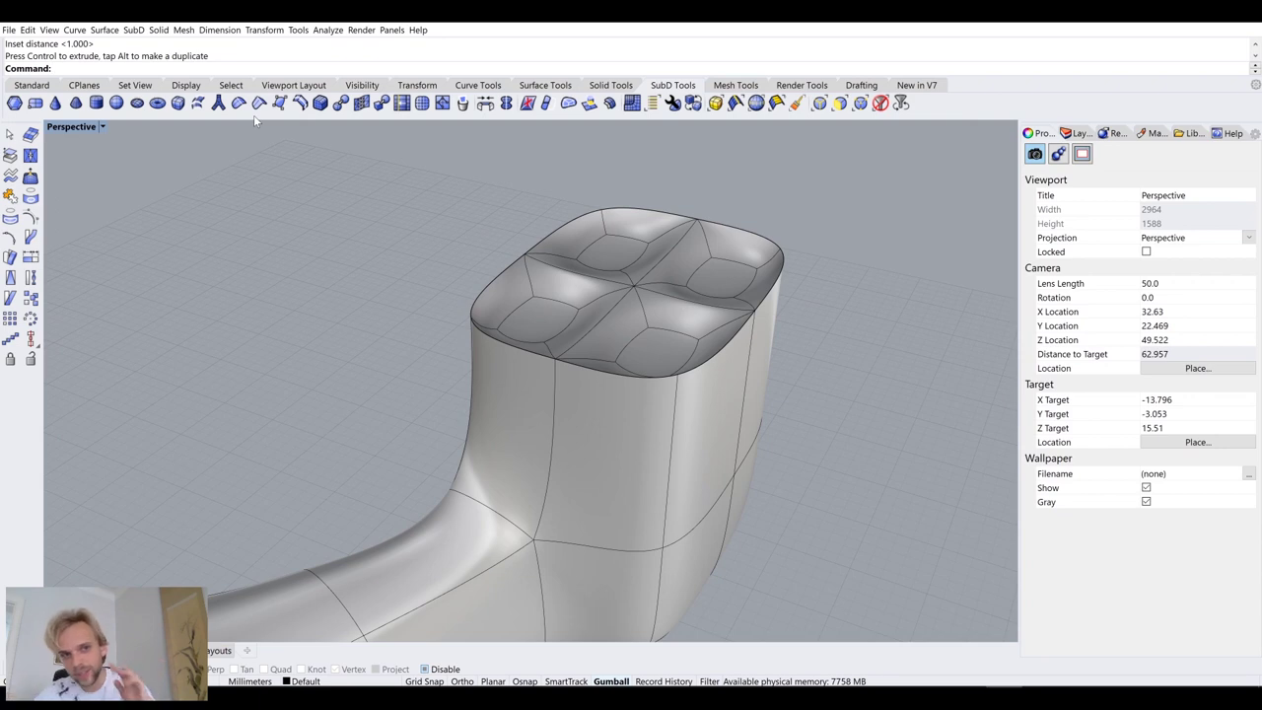
# Step: Delete the entire bridged SubD body from the scene
pyautogui.scroll(-6, 530, 296)
pyautogui.keyDown('shift'); pyautogui.moveTo(524, 308); pyautogui.dragTo(487, 269, button='right'); pyautogui.keyUp('shift')
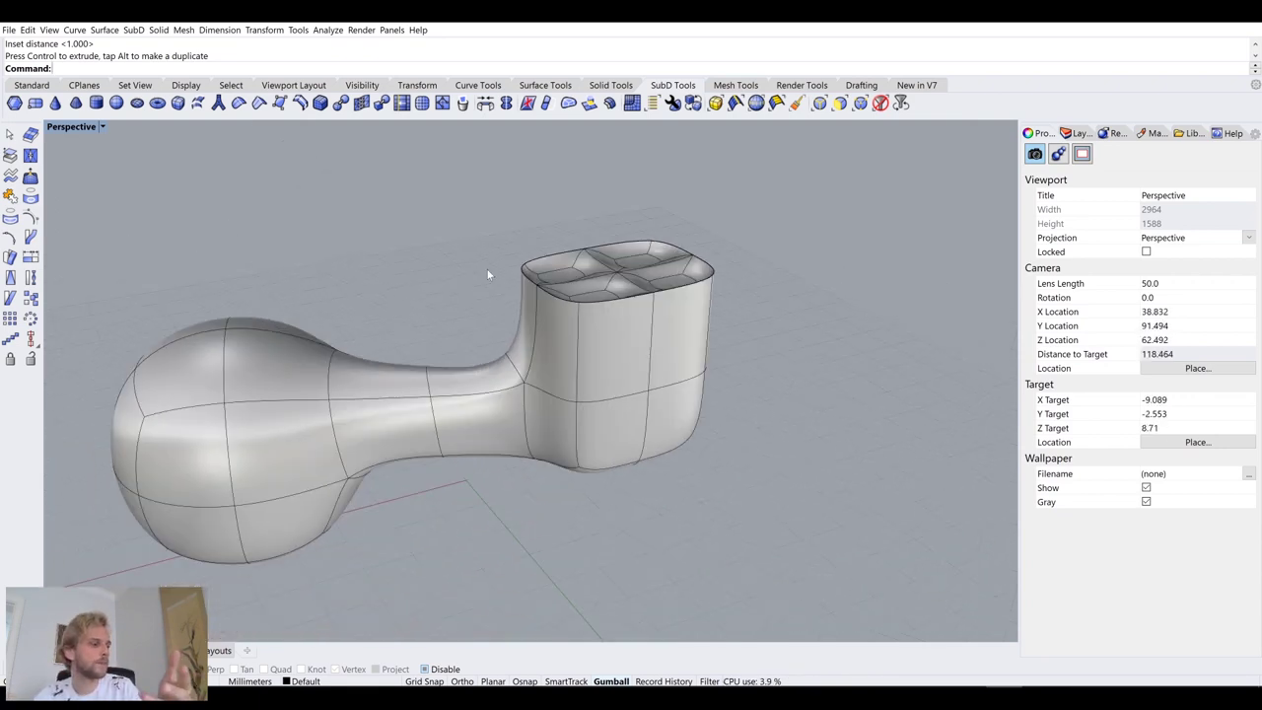
pyautogui.click(452, 377)
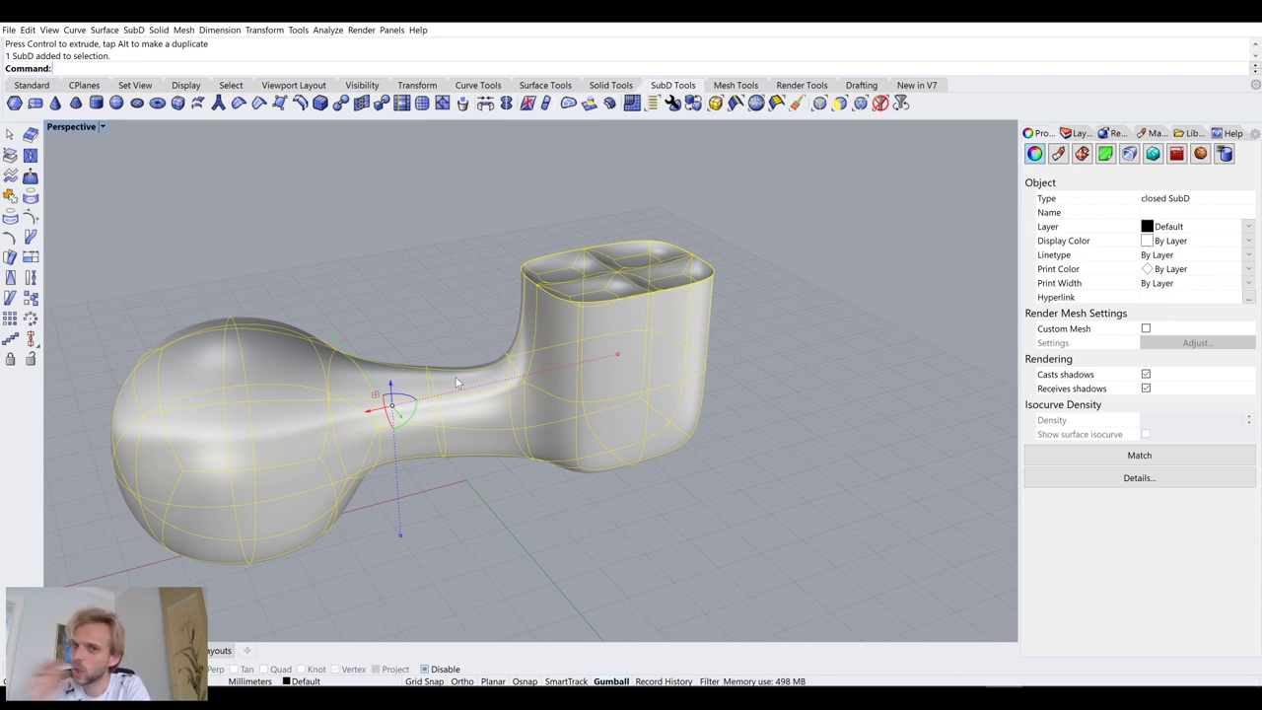
pyautogui.press('Delete')
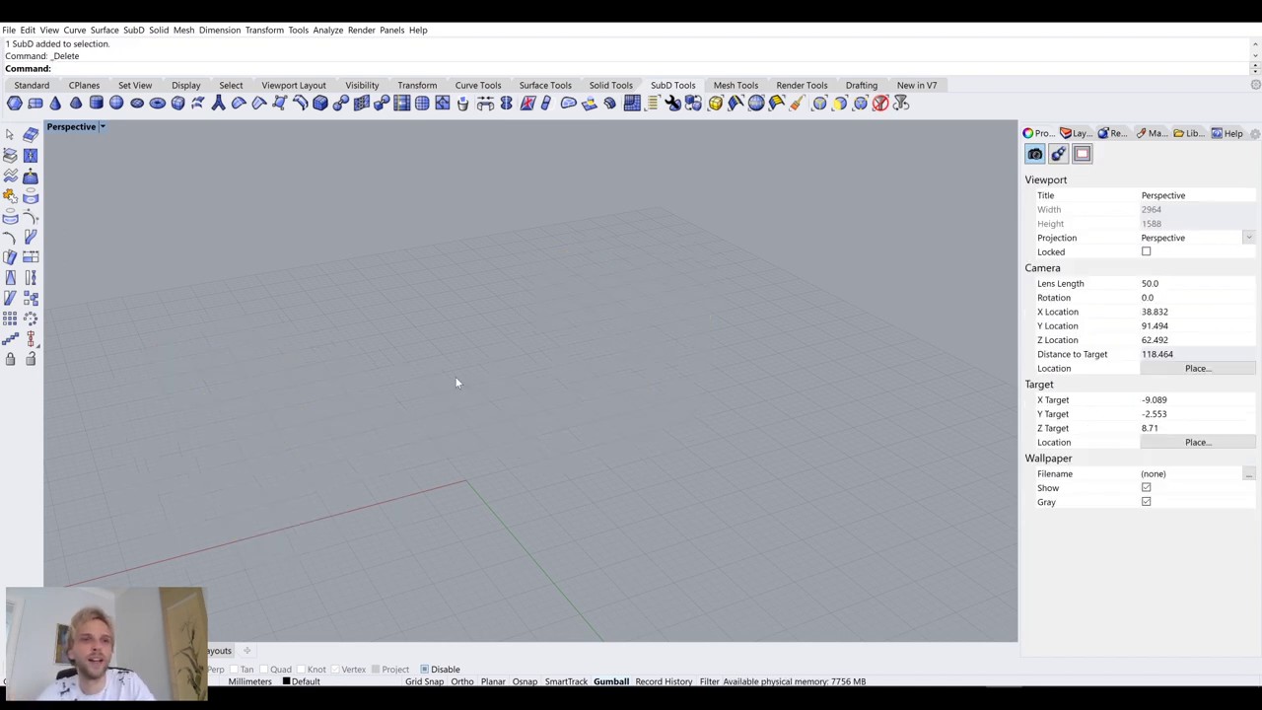
# Step: Draw a single-segment polyline on the construction plane near the origin
pyautogui.click(31, 85)
pyautogui.click(29, 156)
pyautogui.click(490, 465)
pyautogui.click(610, 414)
pyautogui.rightClick(621, 404)
# Step: Enable object snaps and draw a second single-segment polyline about 27 mm long from the first line's endpoint
pyautogui.moveTo(598, 403); pyautogui.dragTo(441, 389, button='right')
pyautogui.rightClick(604, 407)
pyautogui.scroll(5, 442, 389)
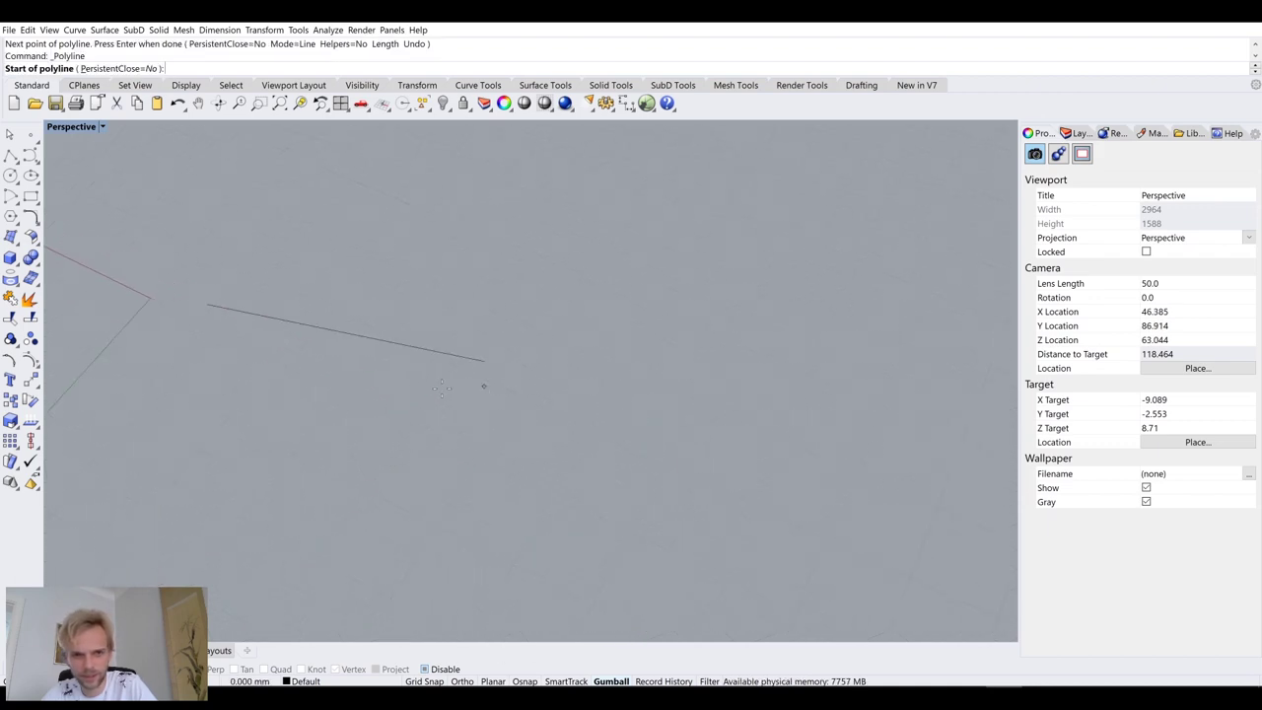
pyautogui.click(524, 682)
pyautogui.click(486, 362)
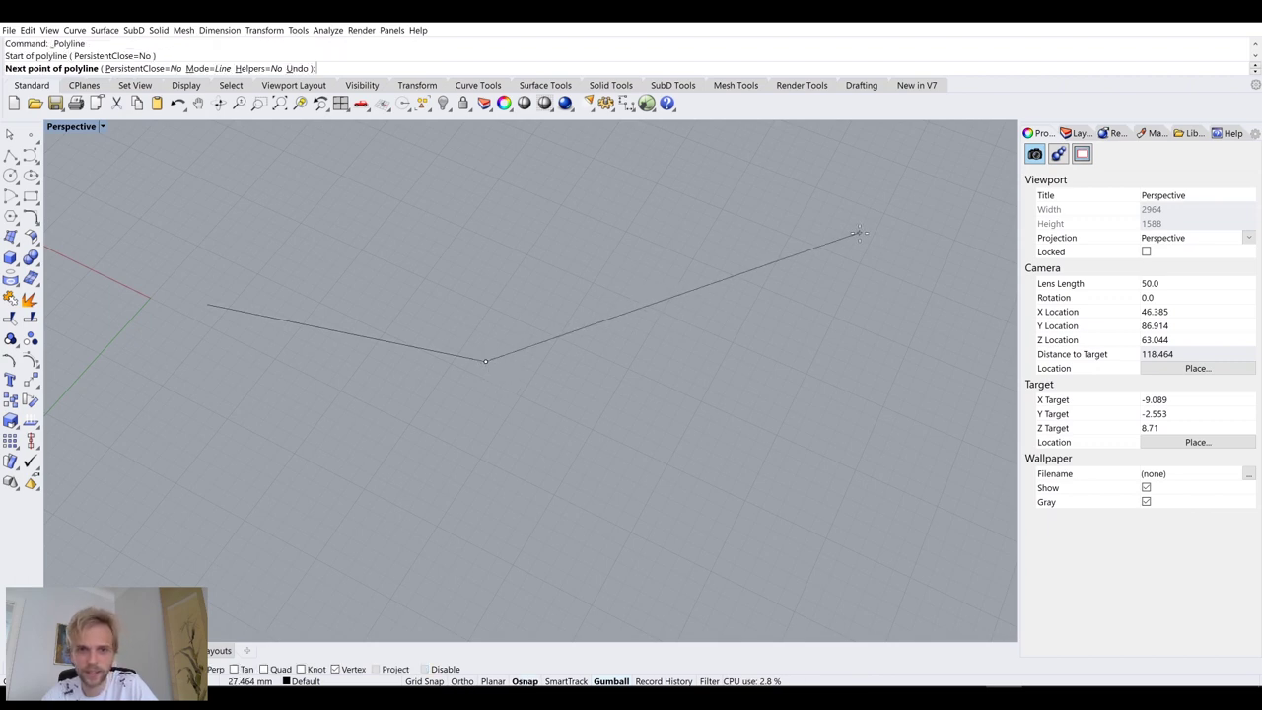
pyautogui.click(860, 234)
pyautogui.press('Return')
pyautogui.press('Return')
# Step: Draw a third single-segment polyline from the shared joint to complete a three-armed branch
pyautogui.click(492, 362)
pyautogui.rightClick(489, 374)
pyautogui.moveTo(489, 362); pyautogui.dragTo(485, 360, button='right')
pyautogui.rightClick(486, 360)
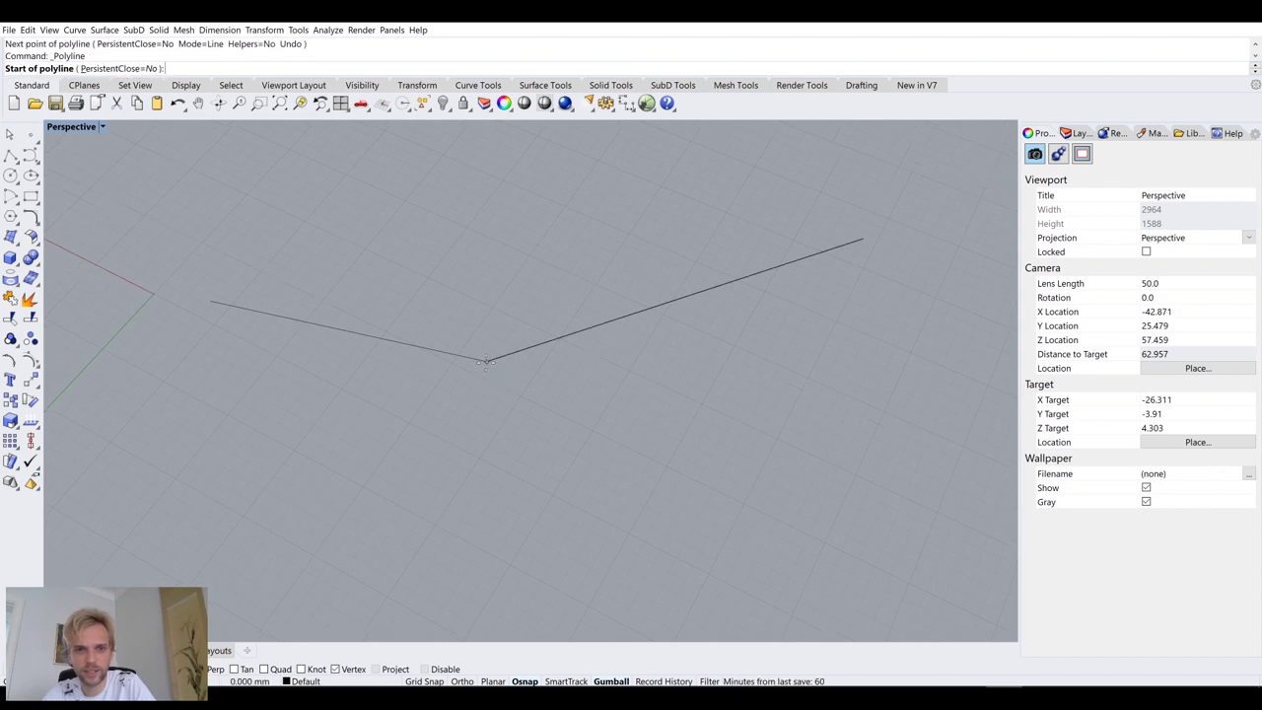
pyautogui.click(486, 359)
pyautogui.click(530, 568)
pyautogui.press('Return')
# Step: Pipe the three branching lines with a radius of 1.000 and flat caps
pyautogui.scroll(-5, 633, 437)
pyautogui.scroll(6, 572, 398)
pyautogui.moveTo(634, 437); pyautogui.dragTo(533, 438, button='right')
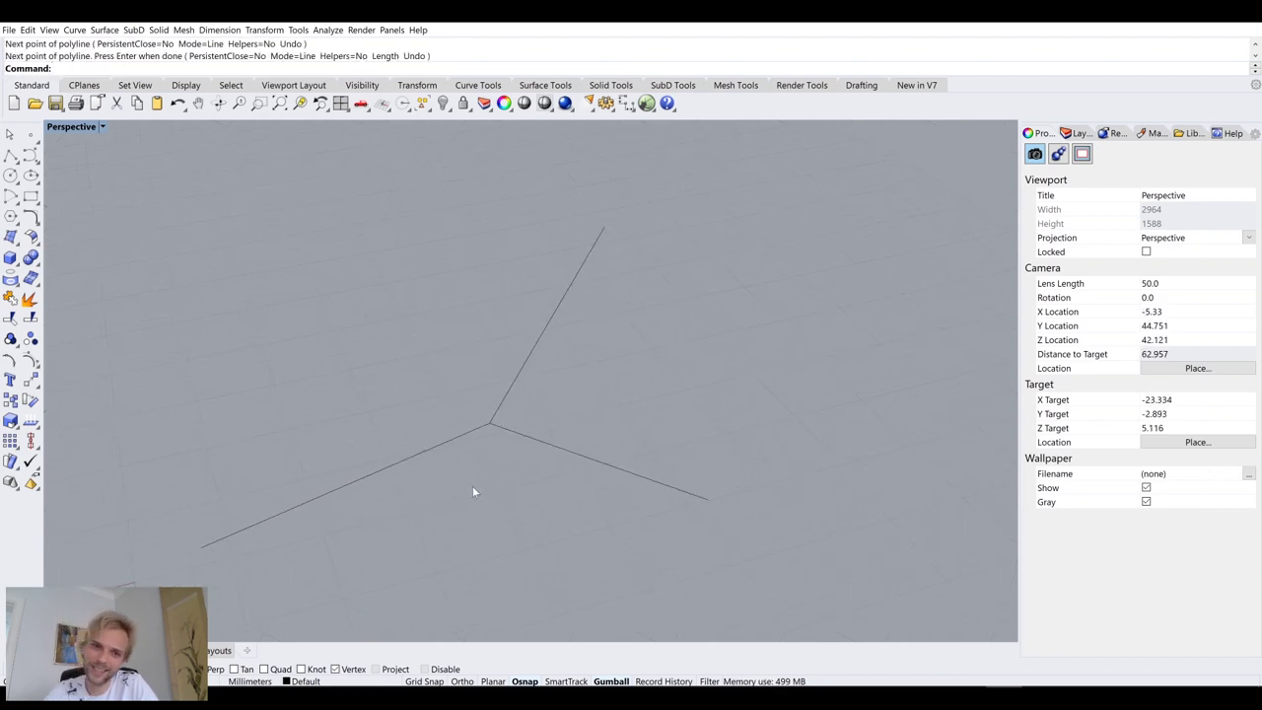
pyautogui.moveTo(528, 534); pyautogui.dragTo(385, 343)
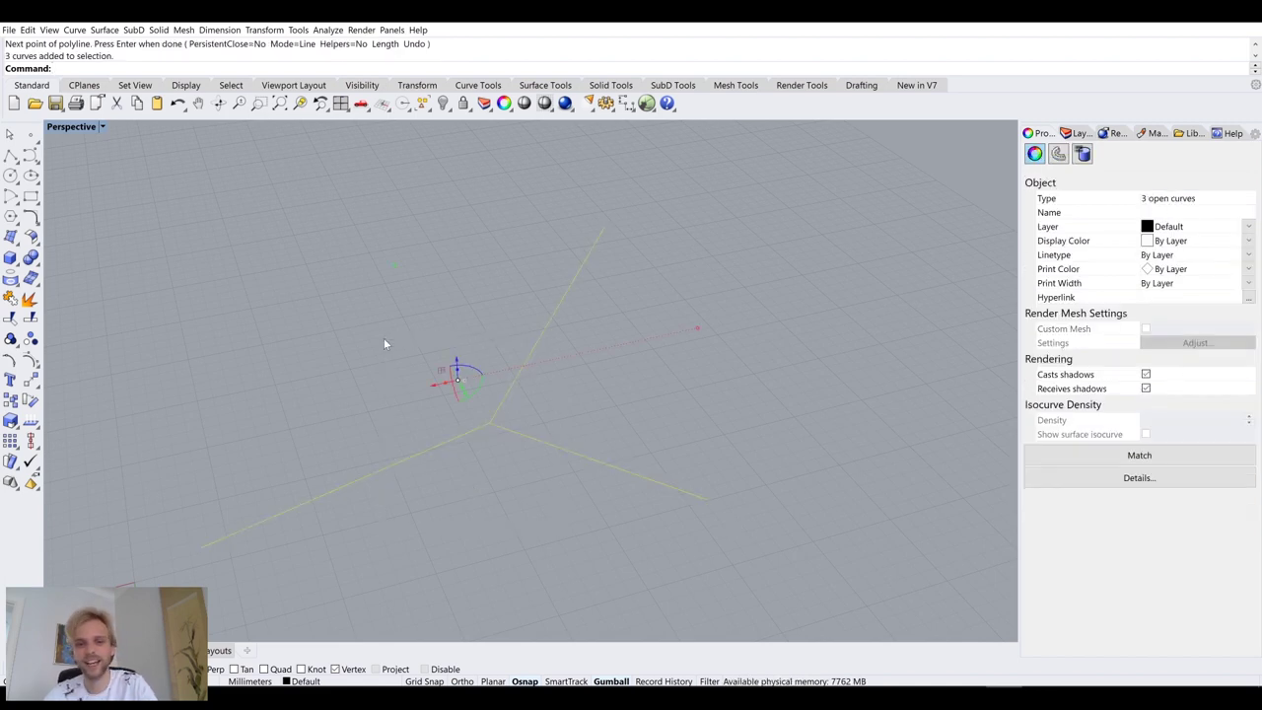
pyautogui.write('Pipe')
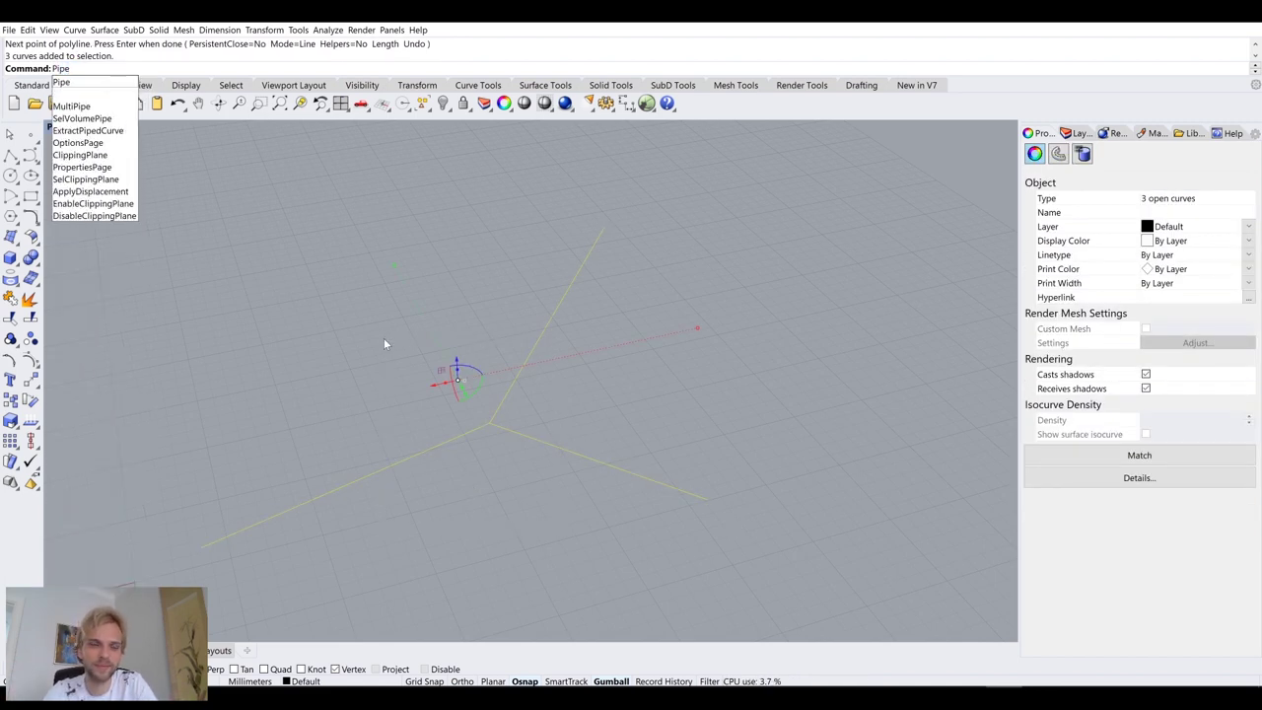
pyautogui.press('Return')
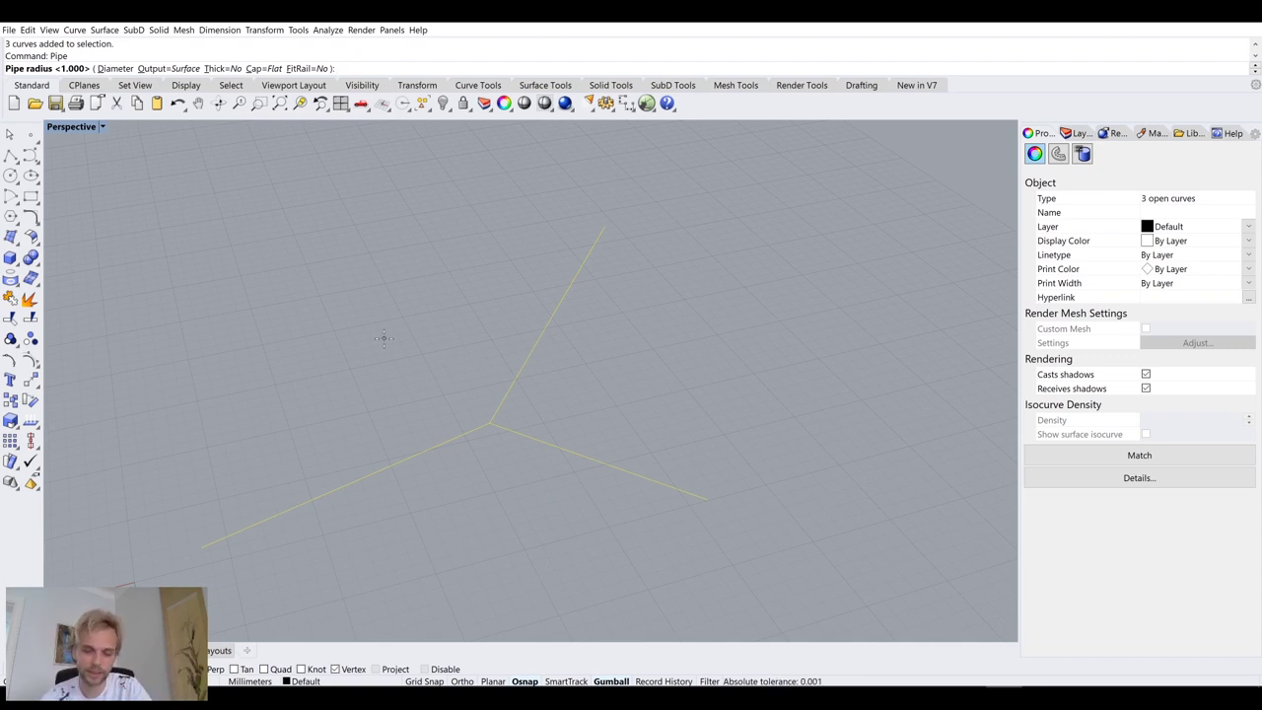
pyautogui.press('Return')
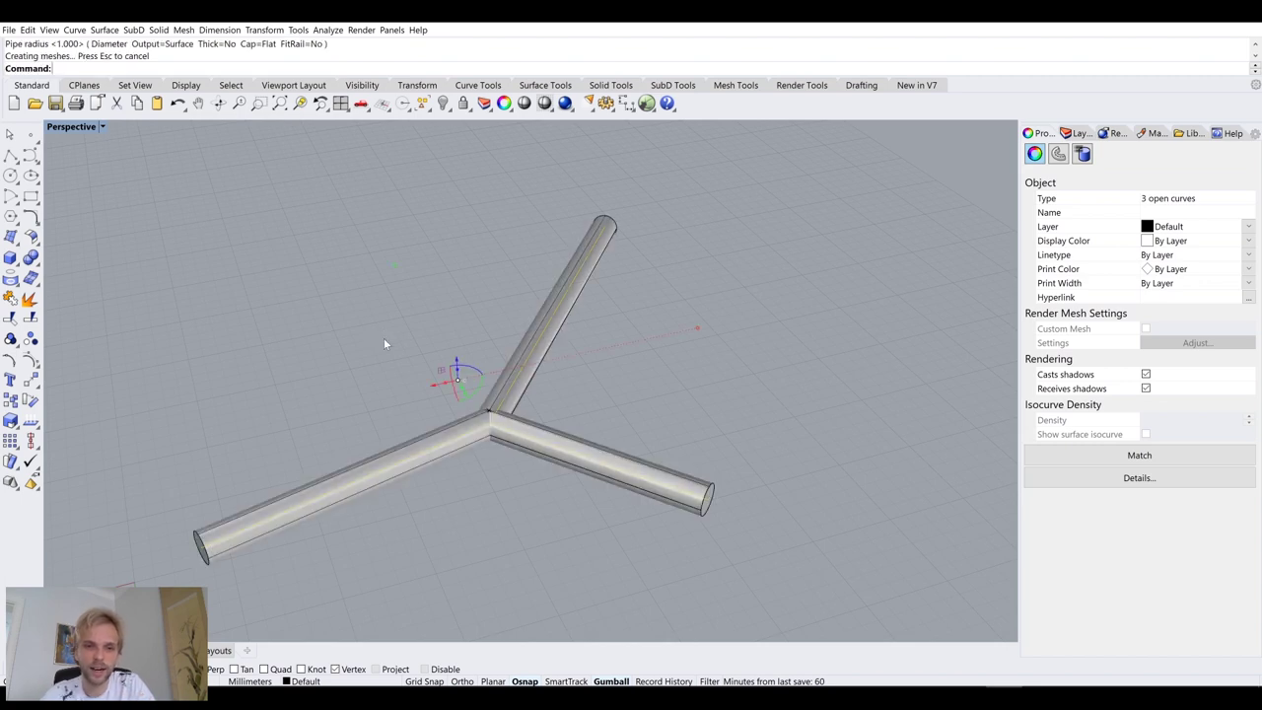
# Step: Inspect the joint of the three pipes and try to merge them with BooleanUnion
pyautogui.moveTo(384, 338); pyautogui.dragTo(408, 316, button='right')
pyautogui.click(408, 316)
pyautogui.scroll(5, 446, 384)
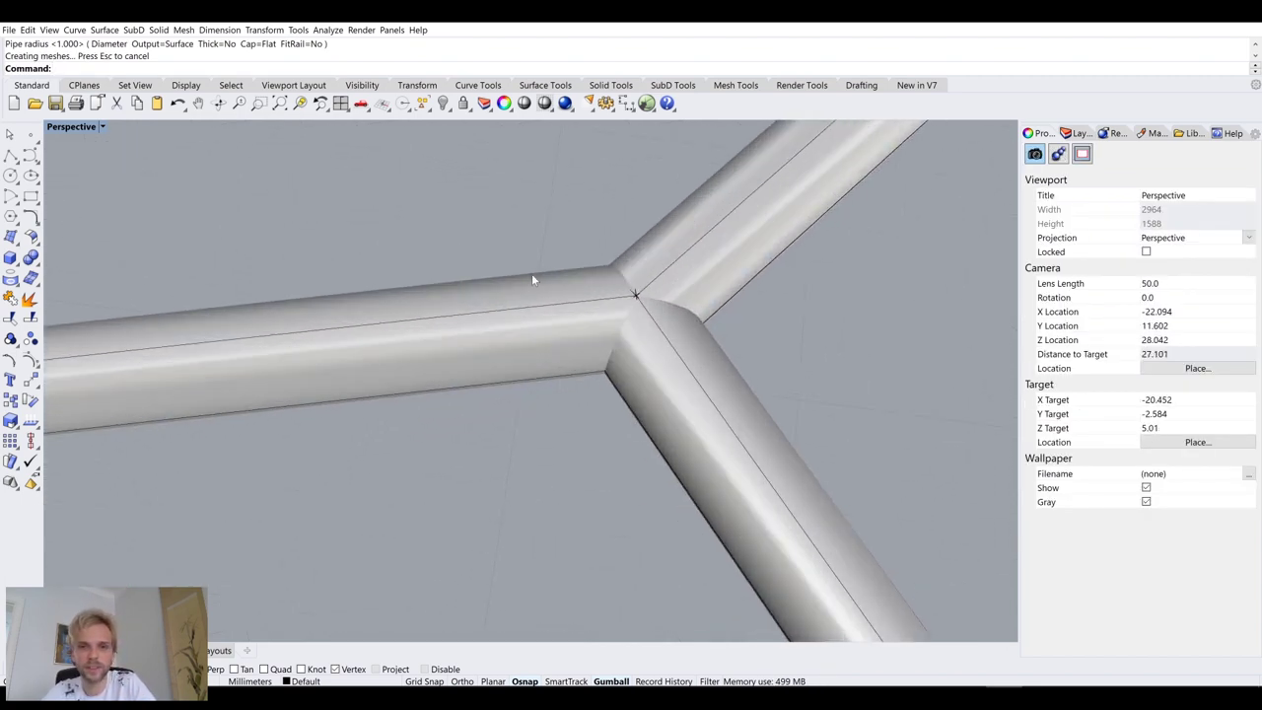
pyautogui.click(535, 274)
pyautogui.scroll(-4, 569, 299)
pyautogui.keyDown('shift'); pyautogui.moveTo(684, 240); pyautogui.dragTo(637, 308, button='right'); pyautogui.keyUp('shift')
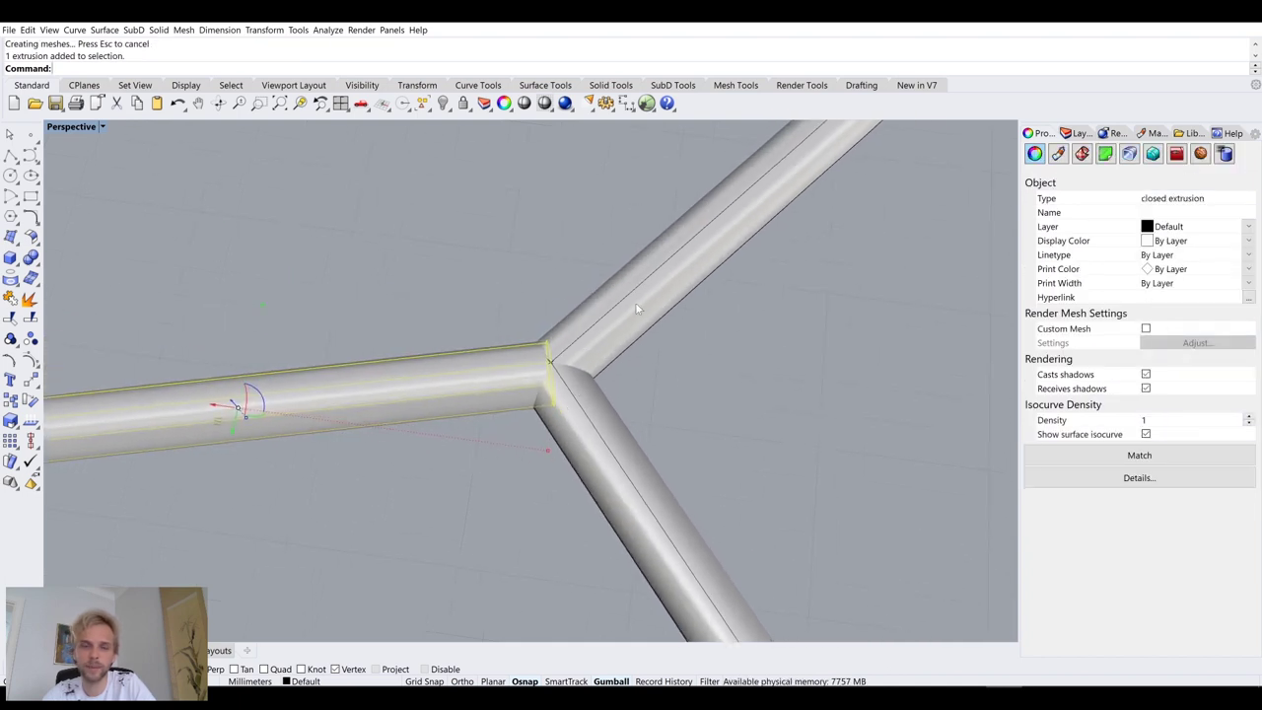
pyautogui.click(459, 275)
pyautogui.click(496, 349)
pyautogui.keyDown('shift'); pyautogui.click(582, 314); pyautogui.keyUp('shift')
pyautogui.keyDown('shift'); pyautogui.click(608, 416); pyautogui.keyUp('shift')
pyautogui.write('BooleanUnion')
pyautogui.press('Return')
pyautogui.click(650, 419)
pyautogui.click(609, 407)
pyautogui.moveTo(608, 406); pyautogui.dragTo(662, 363, button='right')
# Step: Undo the BooleanUnion and the Pipe operation, leaving only the three branching lines
pyautogui.hotkey('ctrl', 'z')
pyautogui.scroll(-7, 661, 363)
pyautogui.click(664, 495)
pyautogui.scroll(6, 651, 424)
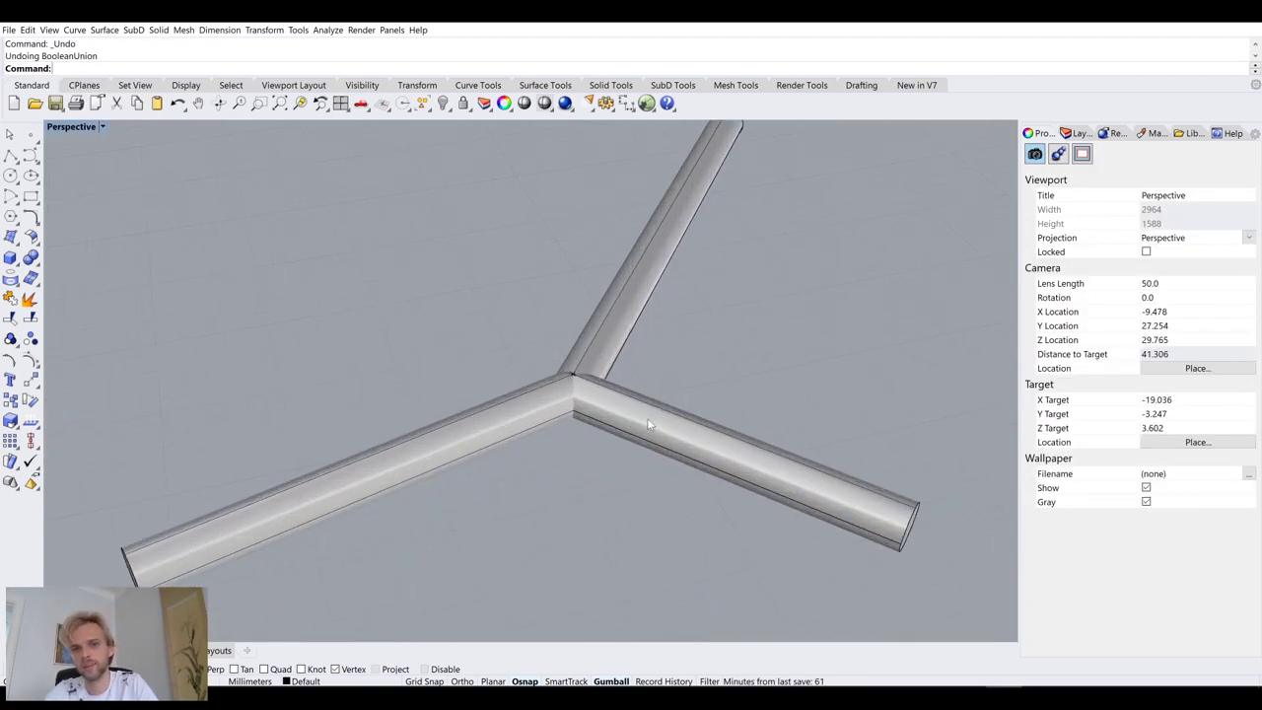
pyautogui.hotkey('ctrl', 'z')
# Step: Turn on the control points of one branch line and raise its free end point vertically
pyautogui.click(673, 435)
pyautogui.moveTo(672, 441); pyautogui.dragTo(725, 380, button='right')
pyautogui.moveTo(919, 422); pyautogui.dragTo(941, 526)
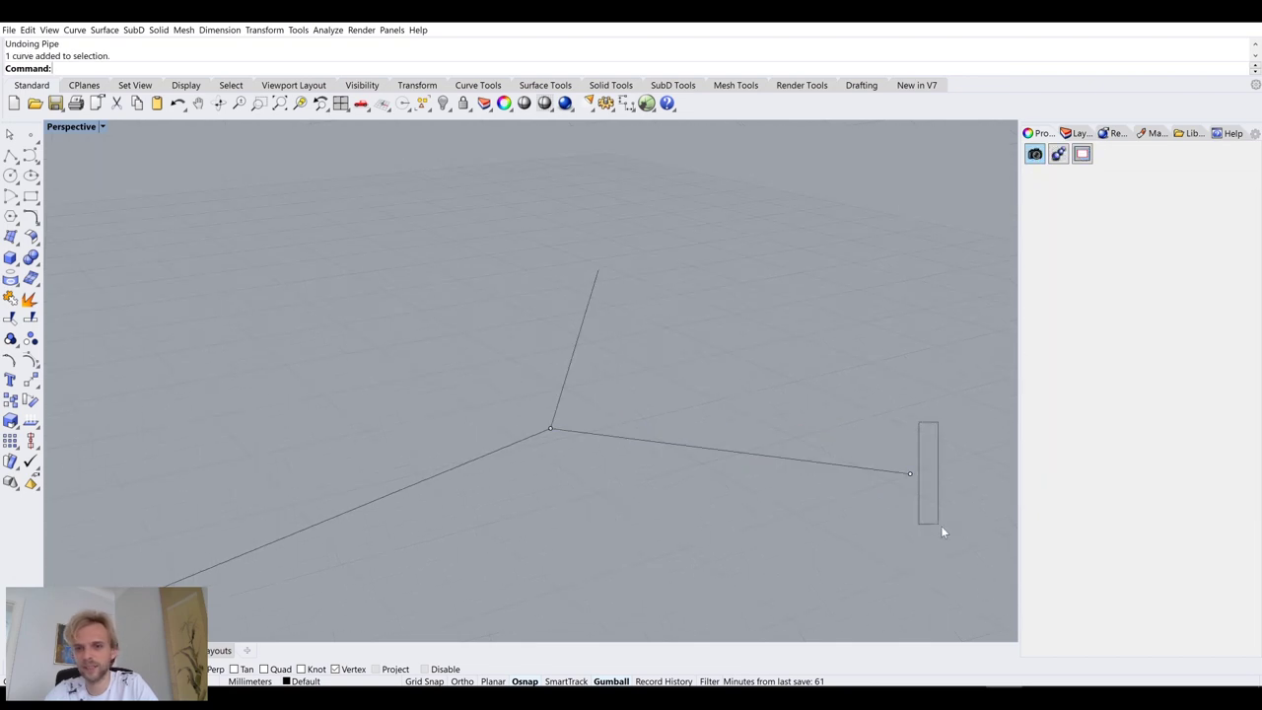
pyautogui.moveTo(853, 410); pyautogui.dragTo(861, 471)
pyautogui.keyDown('shift'); pyautogui.moveTo(861, 470); pyautogui.dragTo(819, 411, button='right'); pyautogui.keyUp('shift')
pyautogui.press('F10')
pyautogui.click(850, 434)
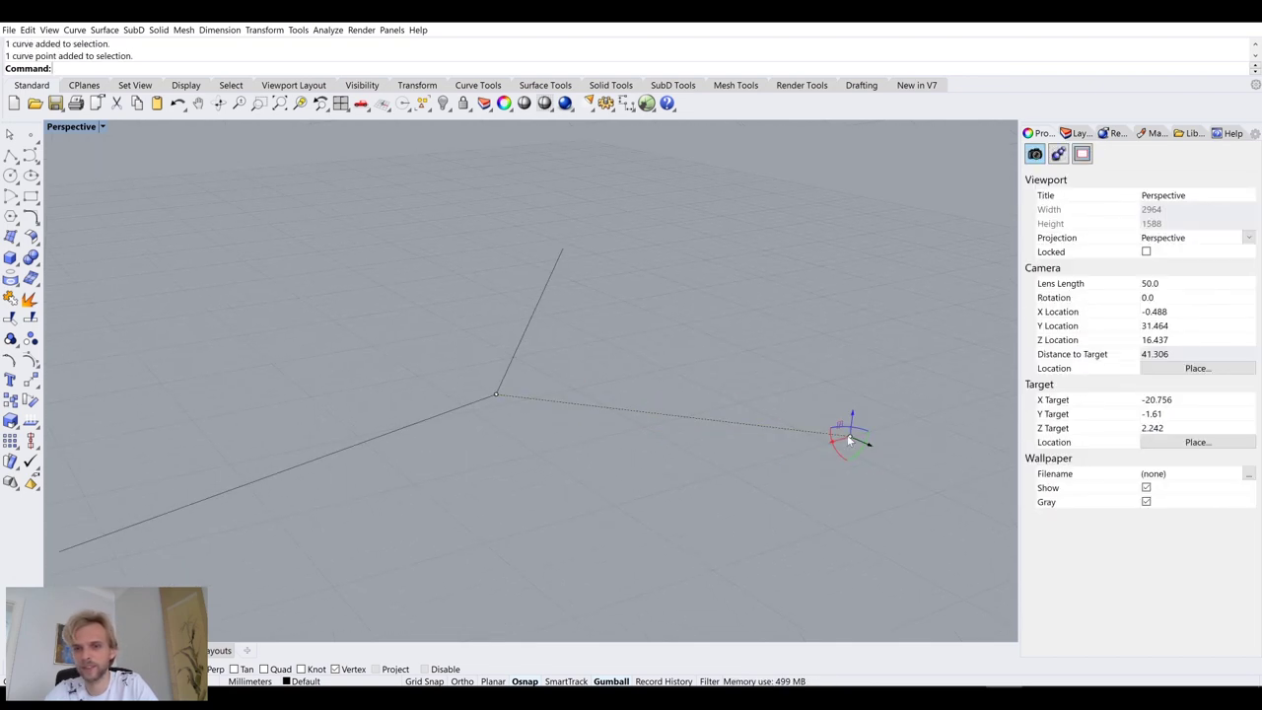
pyautogui.moveTo(852, 413); pyautogui.dragTo(789, 191)
# Step: Lower the free end point of a second branch line vertically so the three arms slope differently
pyautogui.moveTo(507, 299); pyautogui.dragTo(442, 352, button='right')
pyautogui.click(622, 325)
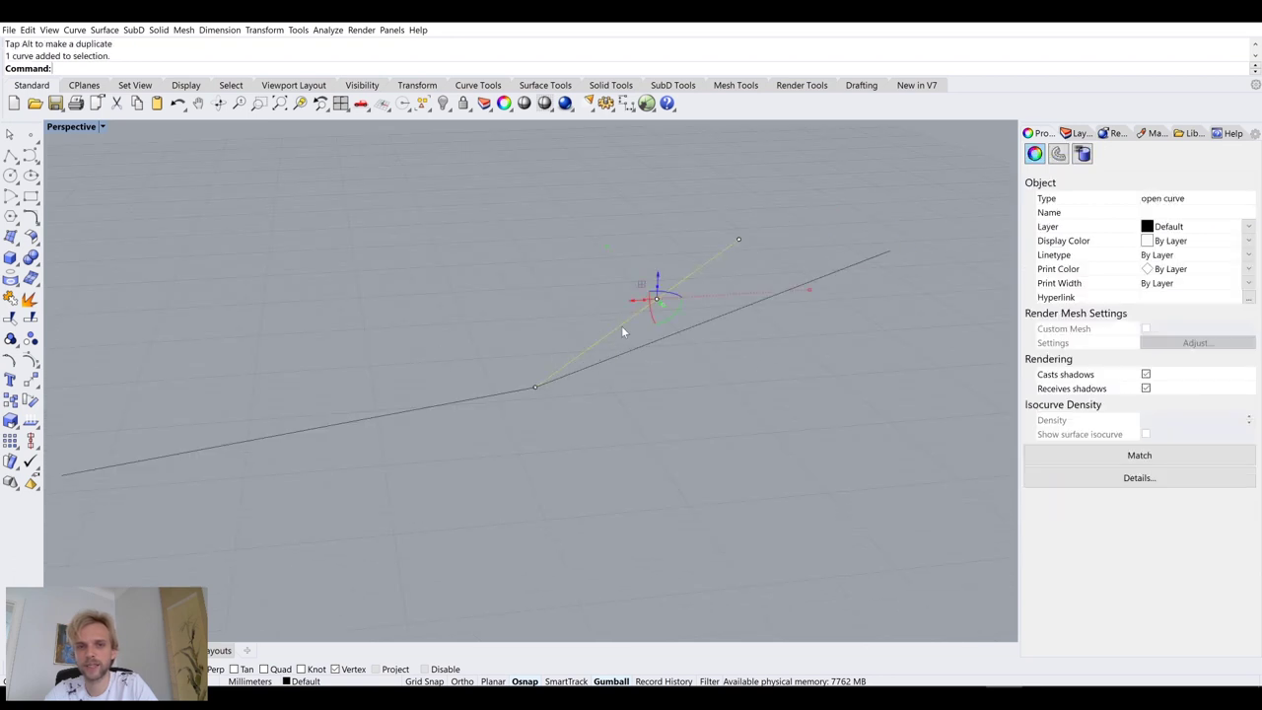
pyautogui.moveTo(622, 325); pyautogui.dragTo(814, 310, button='right')
pyautogui.click(848, 346)
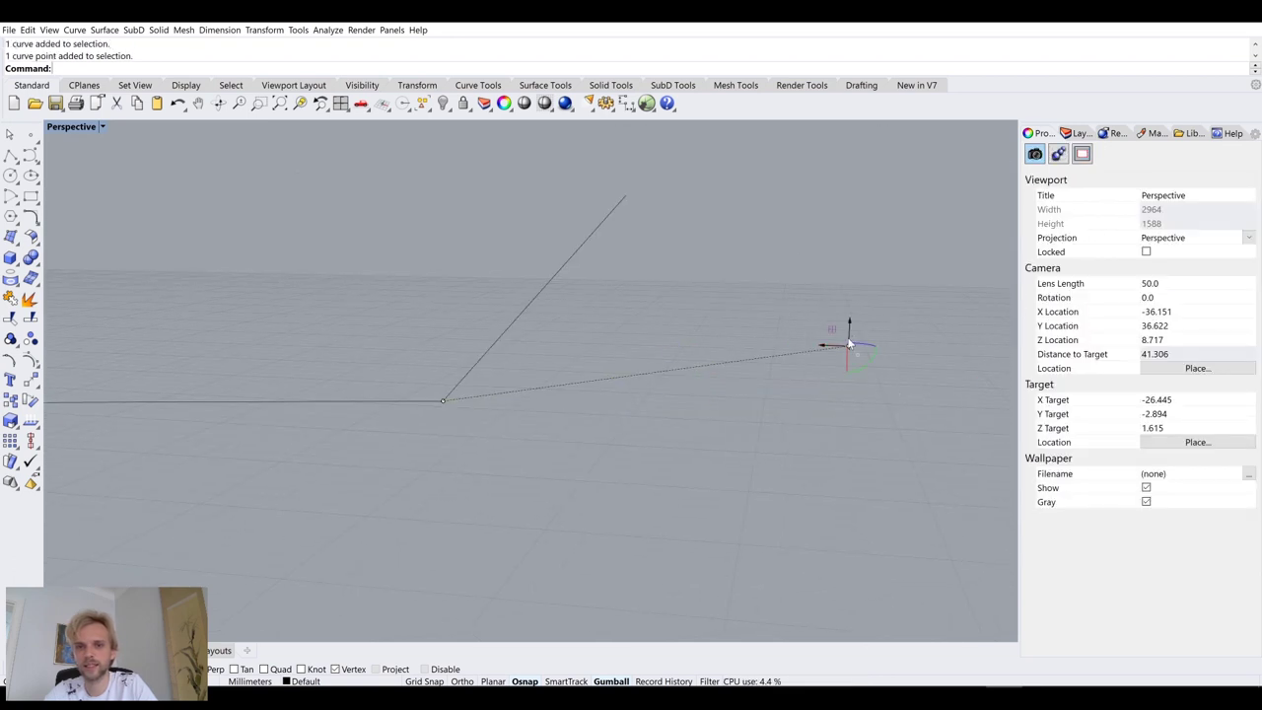
pyautogui.moveTo(850, 327); pyautogui.dragTo(846, 398)
# Step: Pipe all three branch lines with a radius of 1.000 and flat caps
pyautogui.click(497, 363)
pyautogui.moveTo(497, 364); pyautogui.dragTo(601, 419, button='right')
pyautogui.moveTo(621, 381); pyautogui.dragTo(482, 260)
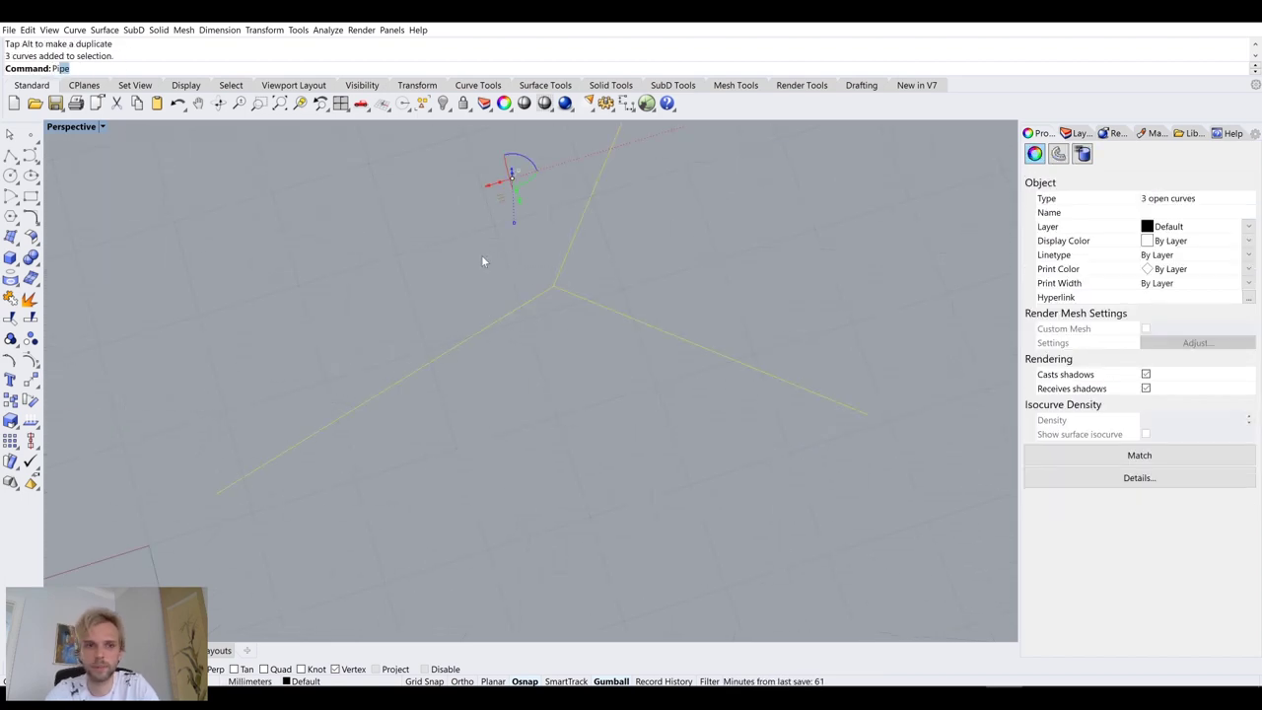
pyautogui.press('Return')
pyautogui.press('Return')
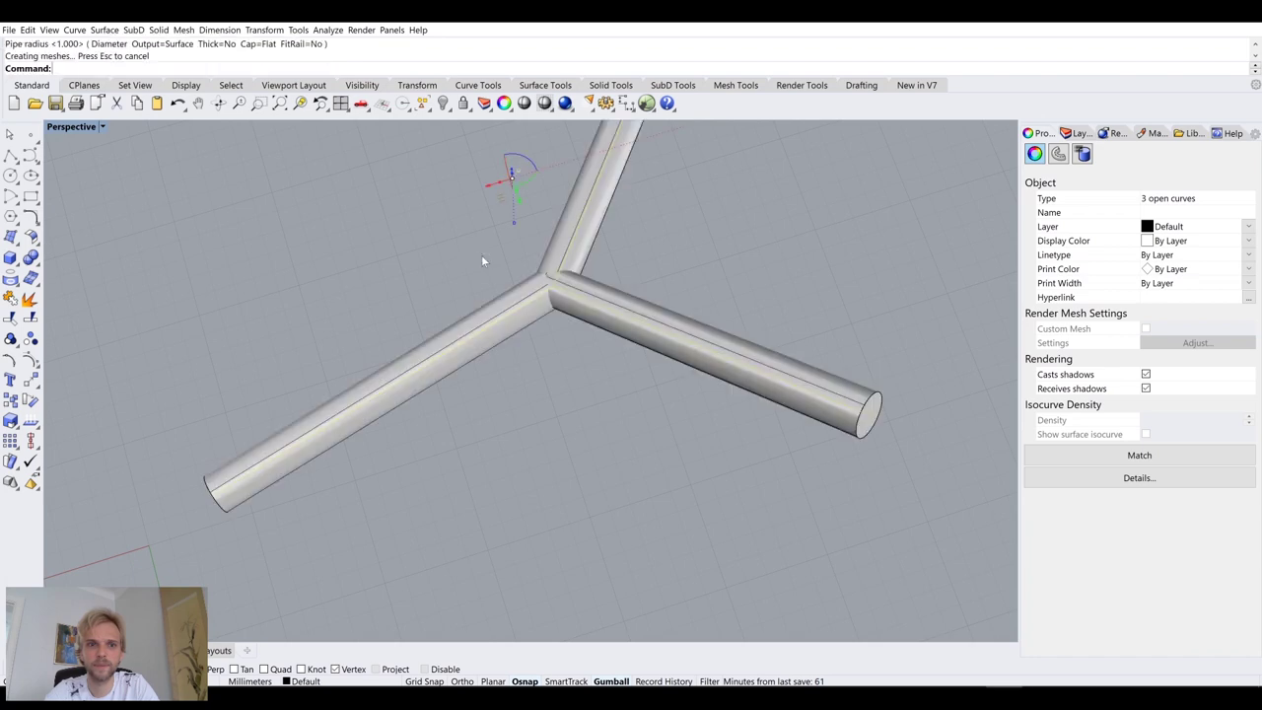
# Step: Merge the three pipes at their shared joint with BooleanUnion
pyautogui.click(596, 414)
pyautogui.moveTo(596, 414)
pyautogui.mouseDown(button='right')
pyautogui.moveTo(578, 349)
pyautogui.moveTo(592, 414)
pyautogui.mouseUp(button='right')
pyautogui.scroll(18, 589, 427)
pyautogui.moveTo(561, 502); pyautogui.dragTo(570, 395, button='right')
pyautogui.scroll(-9, 582, 424)
pyautogui.moveTo(600, 480); pyautogui.dragTo(588, 443, button='right')
pyautogui.scroll(13, 585, 446)
pyautogui.click(605, 367)
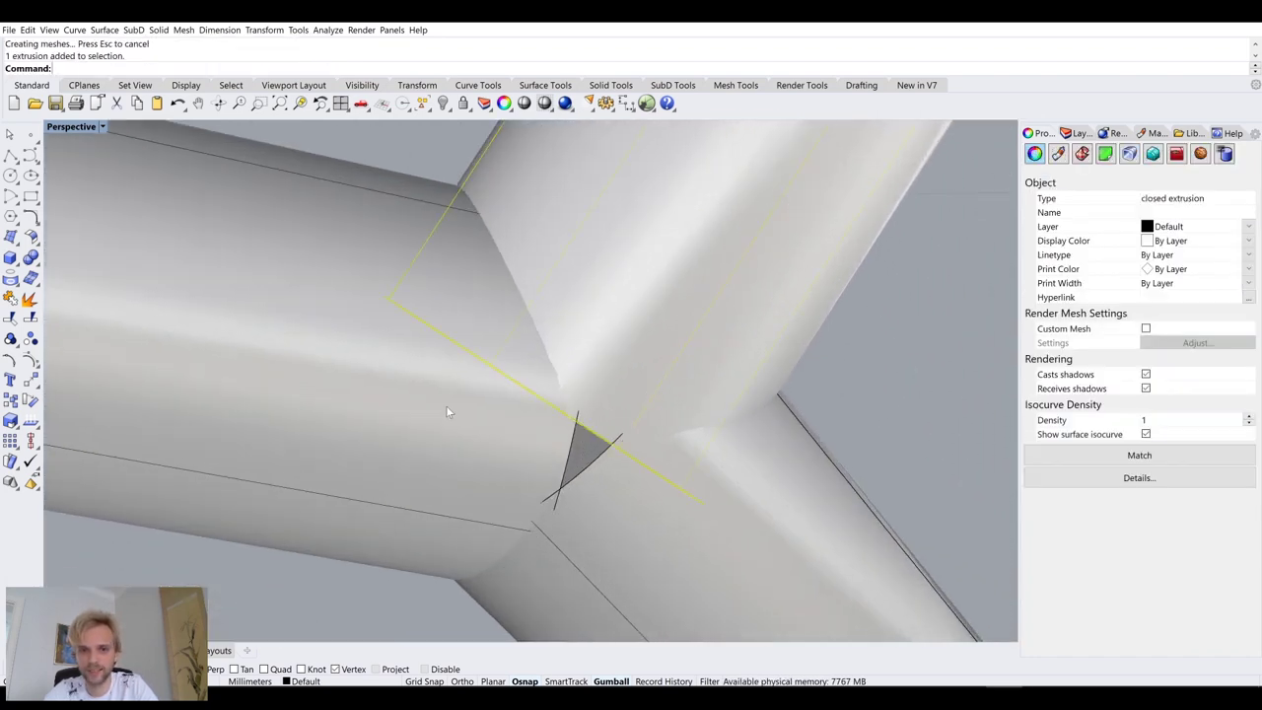
pyautogui.keyDown('shift'); pyautogui.click(659, 489); pyautogui.keyUp('shift')
pyautogui.write('booleanunion')
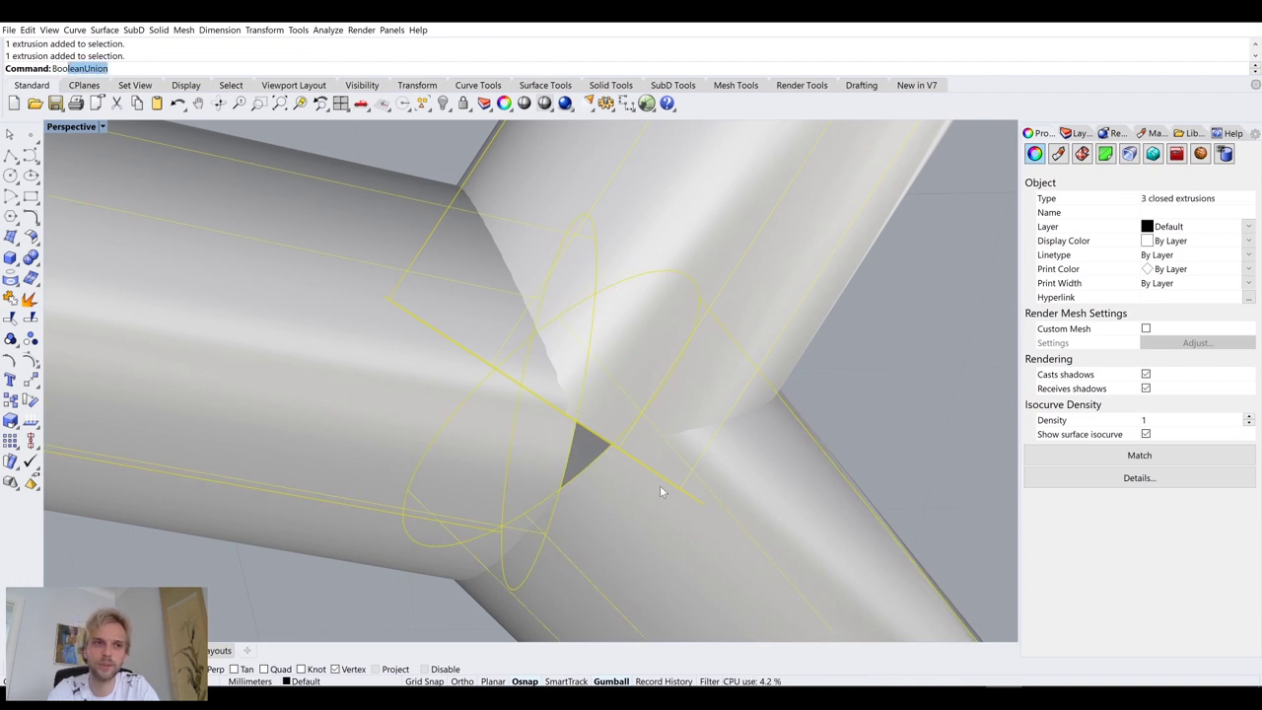
pyautogui.press('Return')
pyautogui.press('Escape')
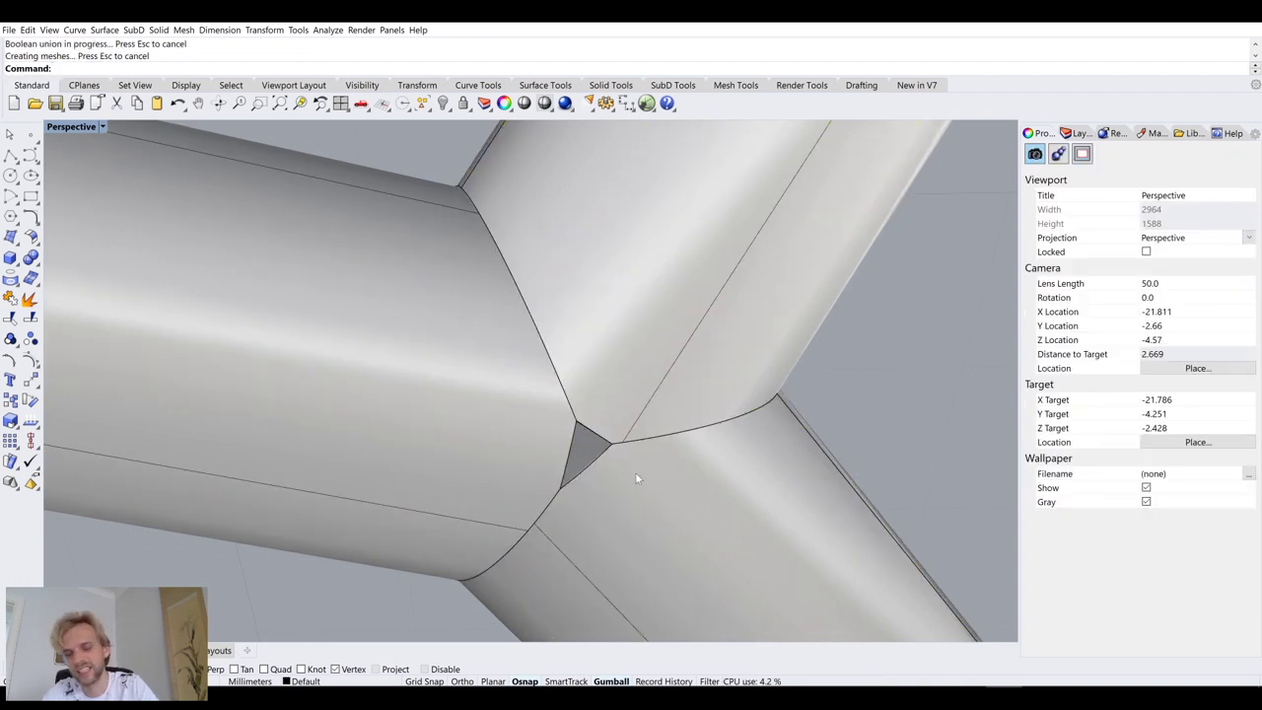
# Step: Undo the BooleanUnion and the Pipe operation on the sloped branch lines
pyautogui.scroll(-9, 570, 447)
pyautogui.moveTo(572, 445); pyautogui.dragTo(530, 282, button='right')
pyautogui.moveTo(593, 382); pyautogui.dragTo(557, 422, button='right')
pyautogui.hotkey('ctrl', 'z')
pyautogui.hotkey('ctrl', 'z')
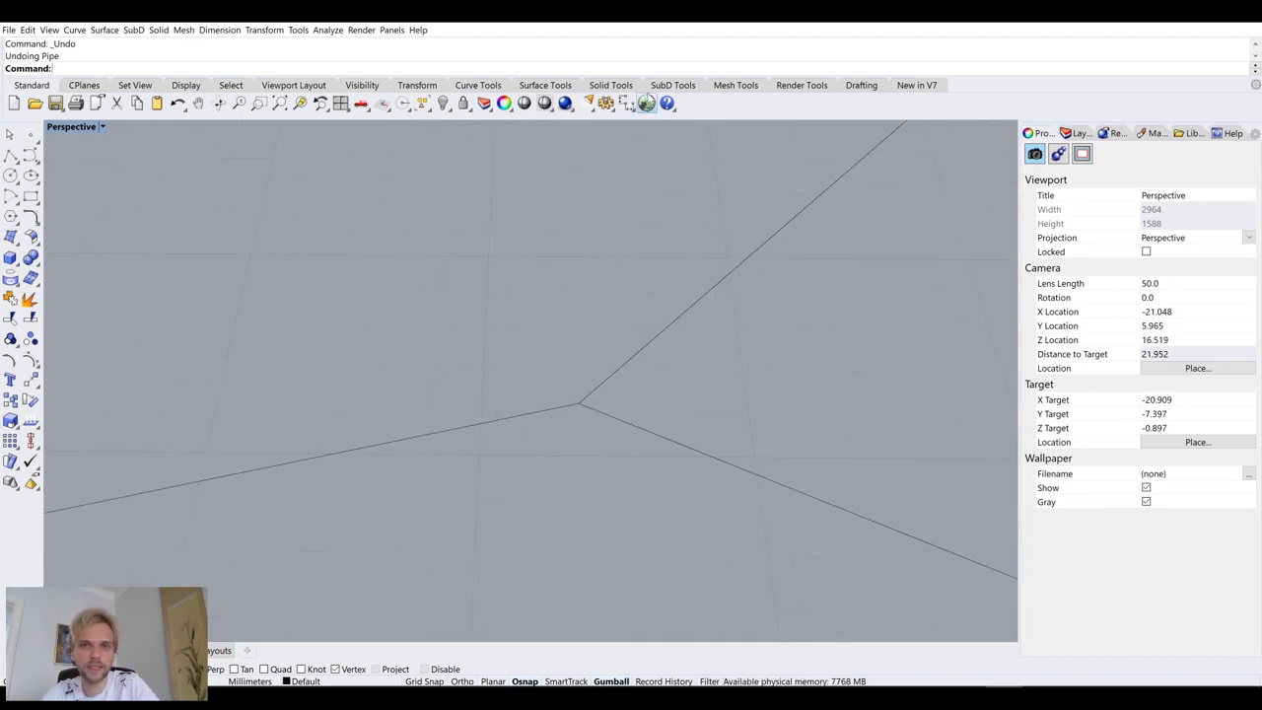
# Step: Create a SubD MultiPipe with radius 1 along the three branch lines
pyautogui.click(666, 86)
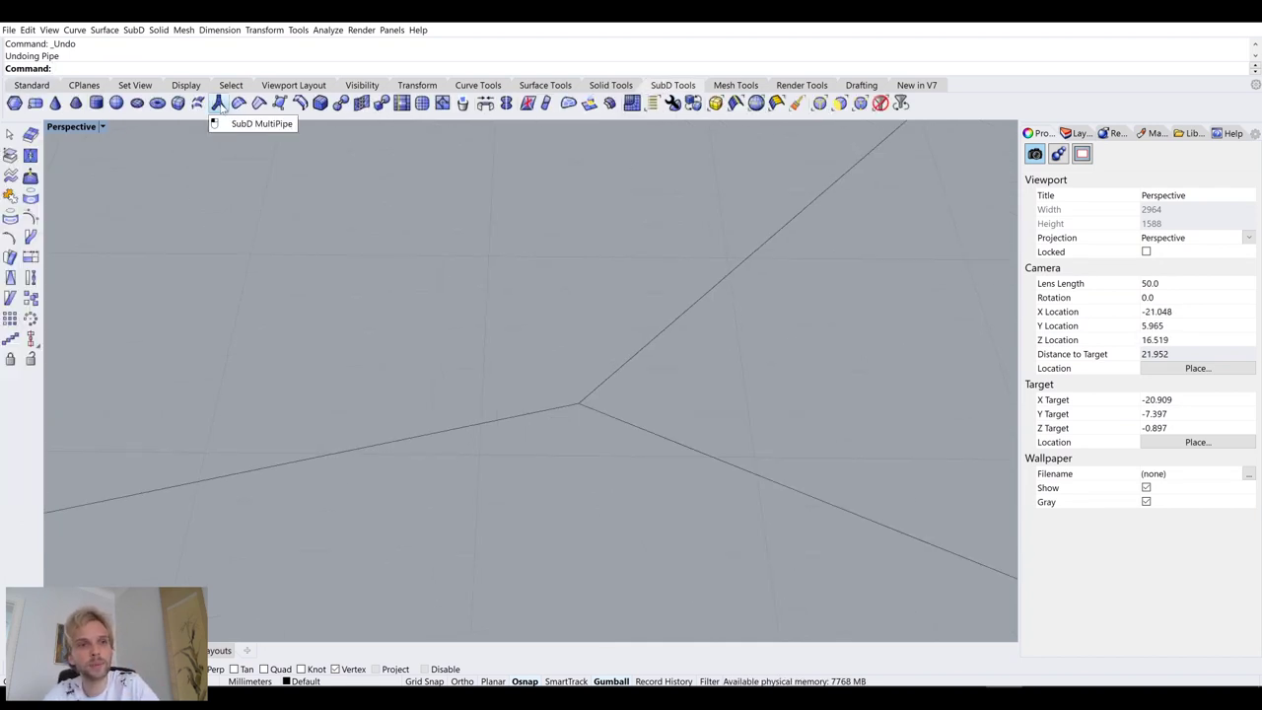
pyautogui.click(221, 110)
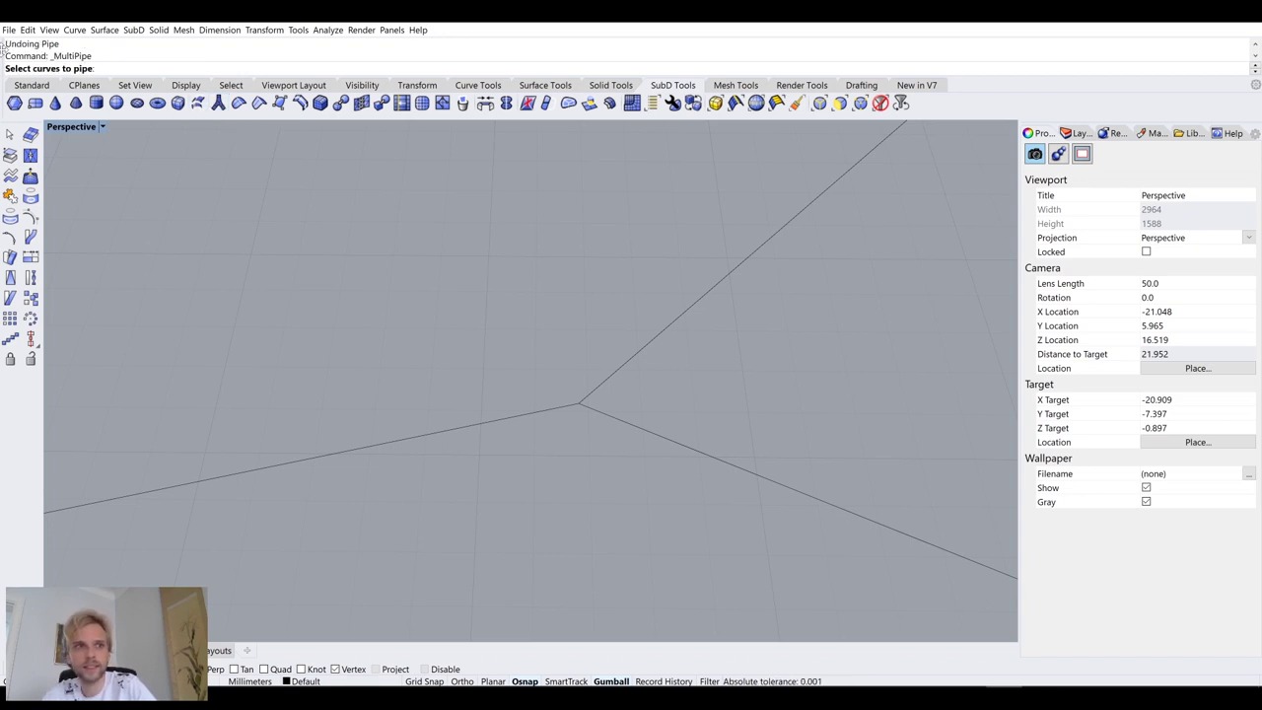
pyautogui.scroll(-2, 463, 351)
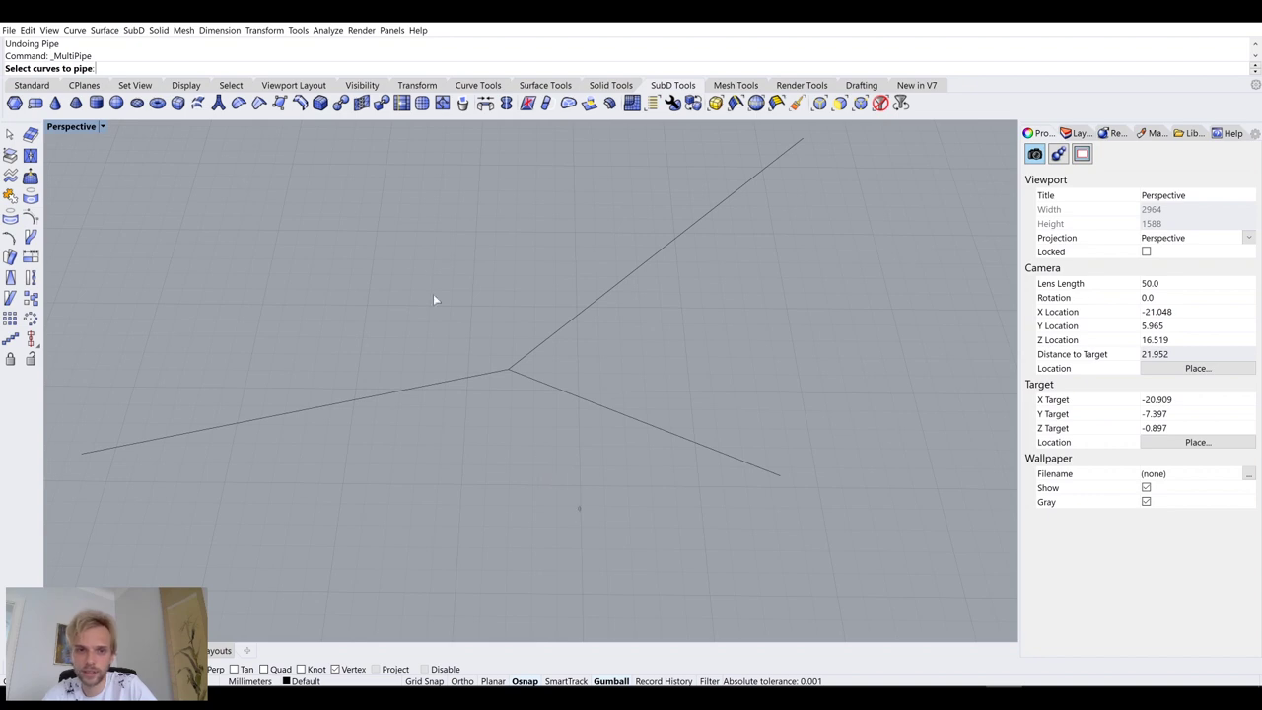
pyautogui.hotkey('ctrl', 'a')
pyautogui.press('Return')
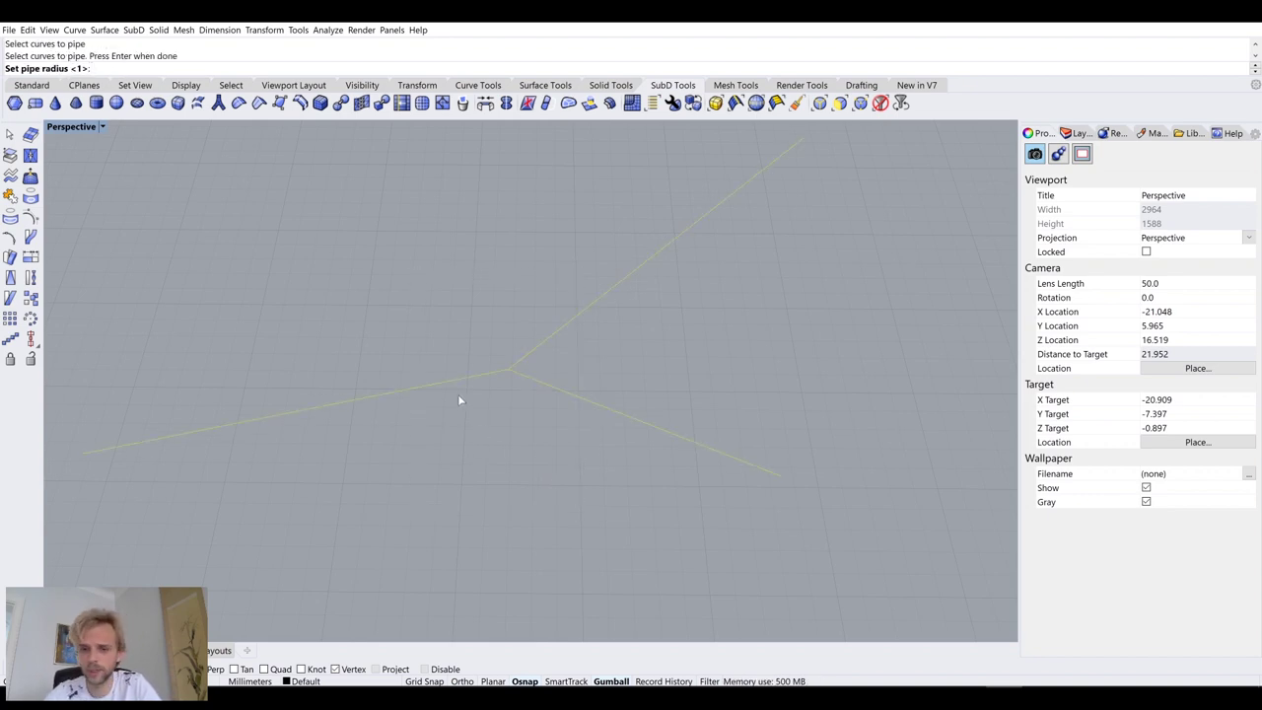
pyautogui.press('Return')
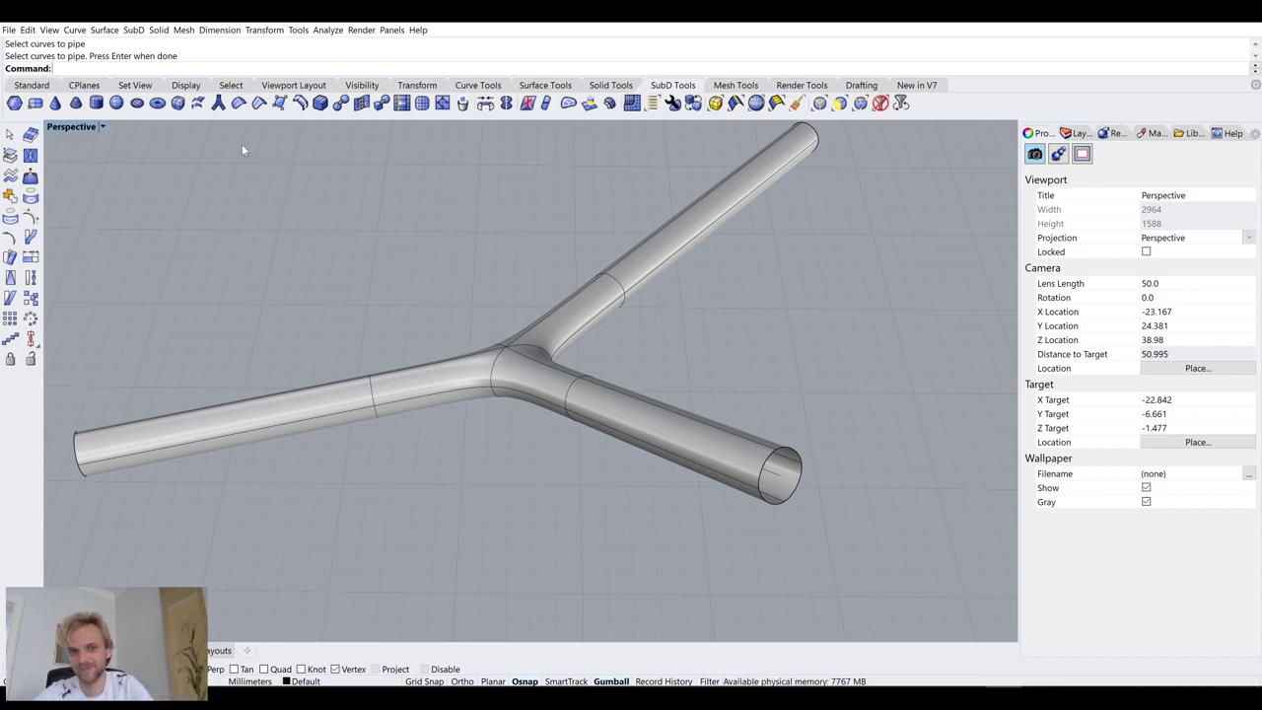
# Step: Examine the blended joint of the three-armed MultiPipe and undo the operation
pyautogui.moveTo(493, 266); pyautogui.dragTo(504, 392, button='right')
pyautogui.scroll(8, 511, 409)
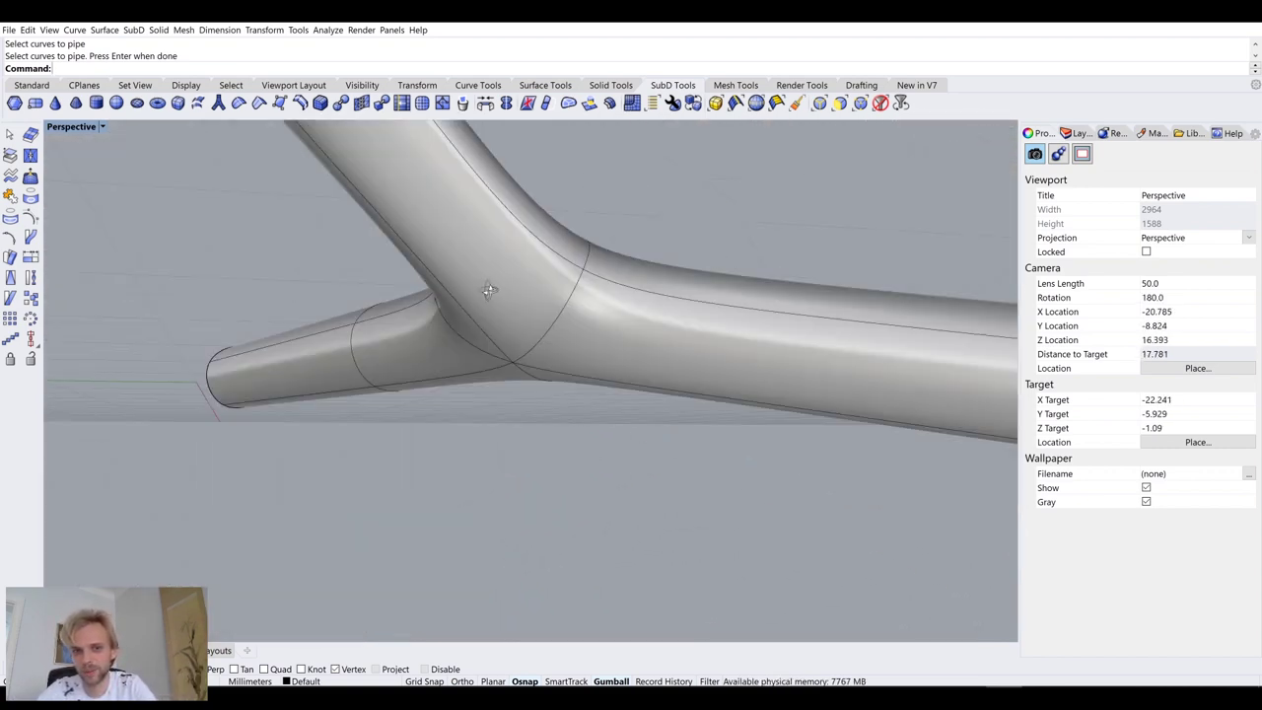
pyautogui.moveTo(493, 282); pyautogui.dragTo(338, 259, button='right')
pyautogui.scroll(-5, 568, 359)
pyautogui.hotkey('ctrl', 'z')
# Step: Draw two more single-segment polylines from the shared joint to form a five-armed branch
pyautogui.click(32, 85)
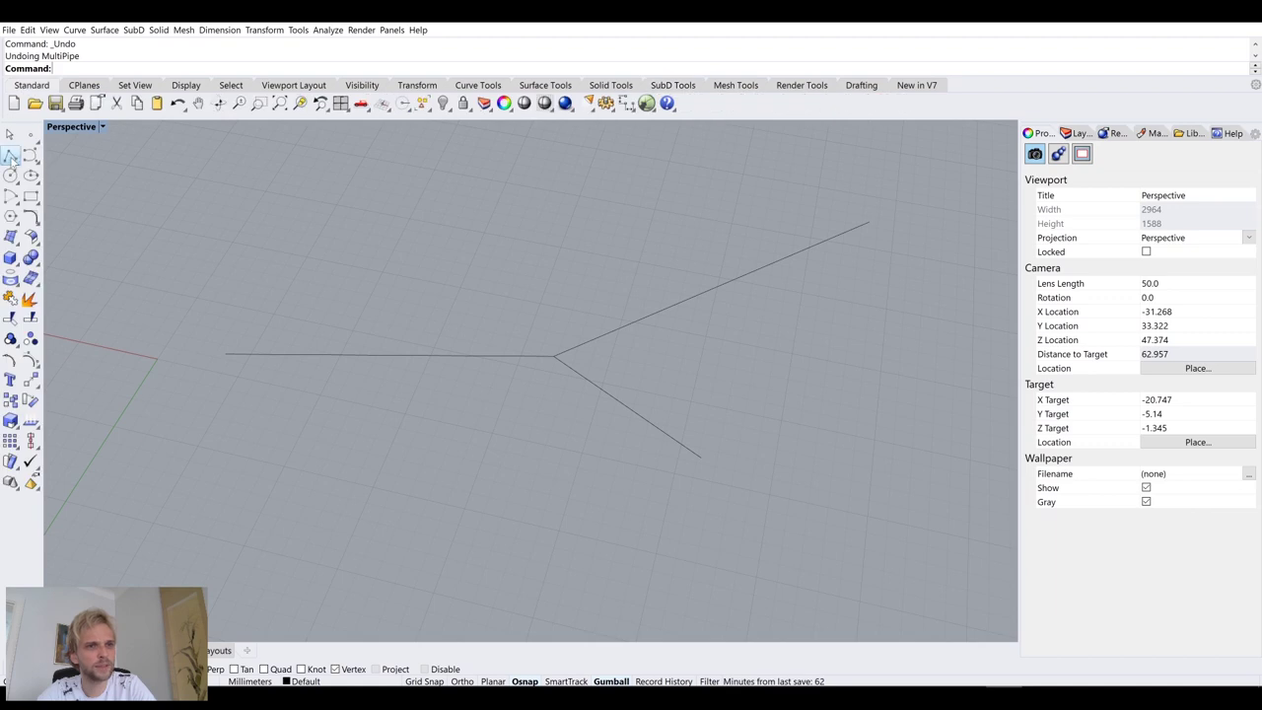
pyautogui.click(10, 156)
pyautogui.click(554, 356)
pyautogui.click(527, 180)
pyautogui.press('Return')
pyautogui.moveTo(510, 309); pyautogui.dragTo(552, 378, button='right')
pyautogui.press('Return')
pyautogui.click(539, 347)
pyautogui.click(569, 511)
pyautogui.press('Return')
# Step: Create a SubD MultiPipe along all five branch lines with the default radius
pyautogui.moveTo(707, 487); pyautogui.dragTo(422, 253)
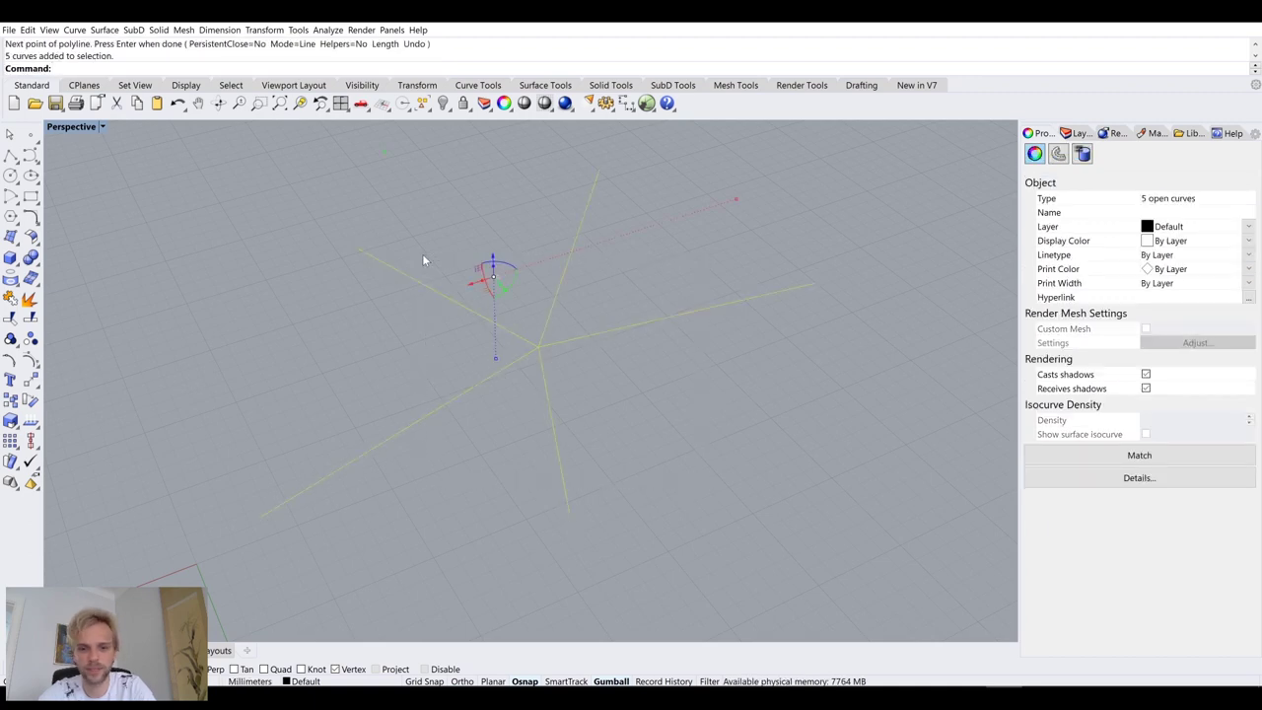
pyautogui.click(673, 85)
pyautogui.click(218, 103)
pyautogui.press('Return')
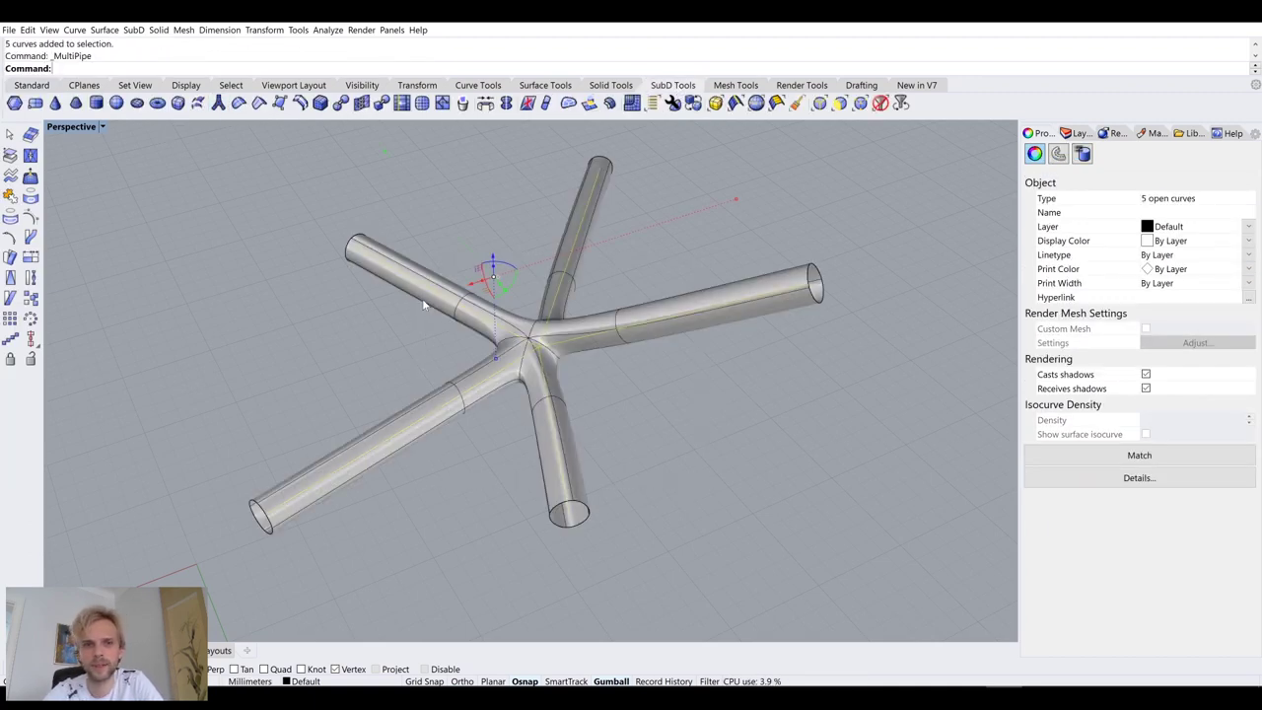
# Step: Examine how the five pipe arms blend together at the shared joint
pyautogui.moveTo(523, 379); pyautogui.dragTo(614, 492, button='right')
pyautogui.click(615, 492)
pyautogui.moveTo(623, 444); pyautogui.dragTo(605, 385, button='right')
pyautogui.scroll(10, 593, 330)
pyautogui.moveTo(593, 331); pyautogui.dragTo(225, 424, button='right')
pyautogui.scroll(-8, 458, 367)
pyautogui.moveTo(471, 394); pyautogui.dragTo(564, 375, button='right')
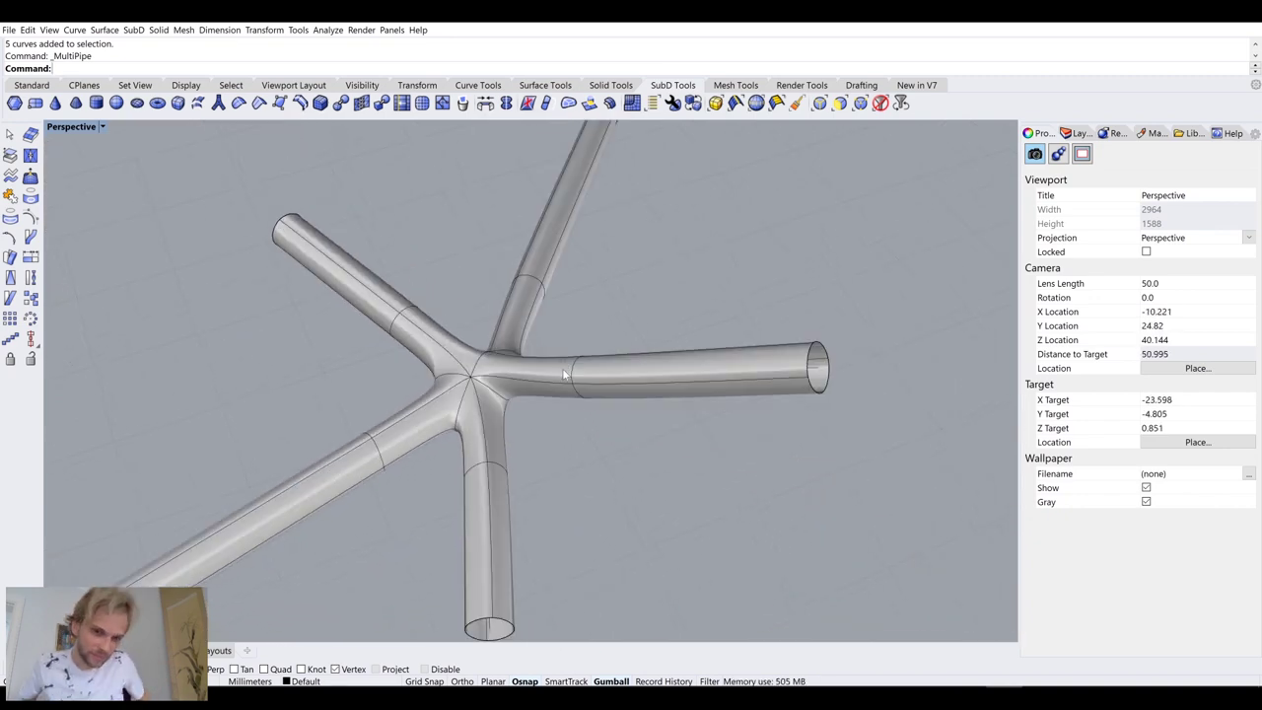
pyautogui.click(568, 373)
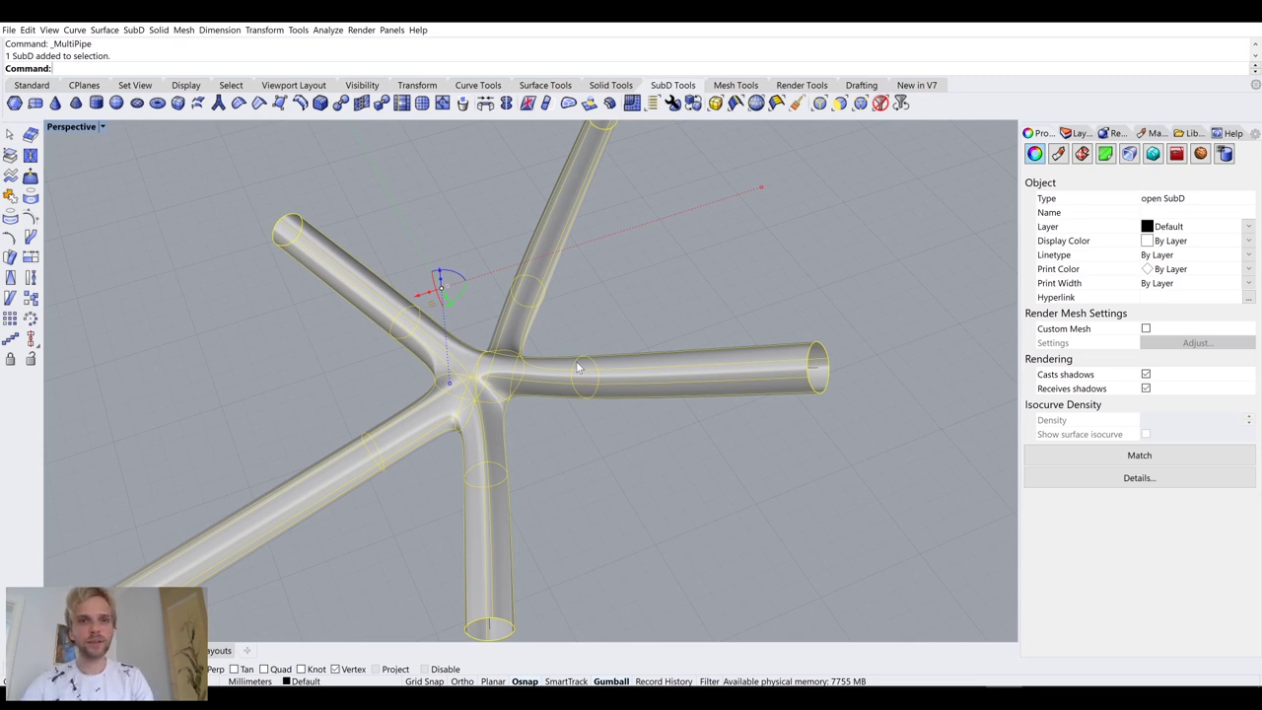
pyautogui.write('Topo')
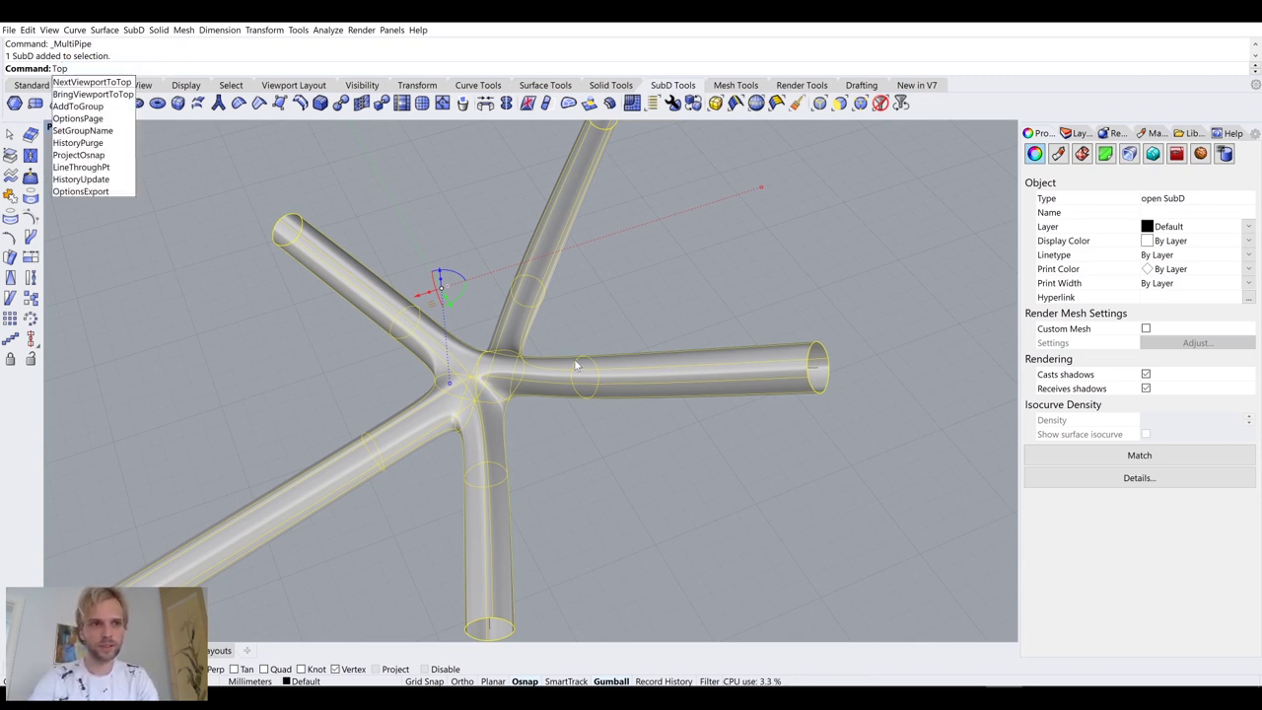
pyautogui.press('BackSpace')
pyautogui.write('ol')
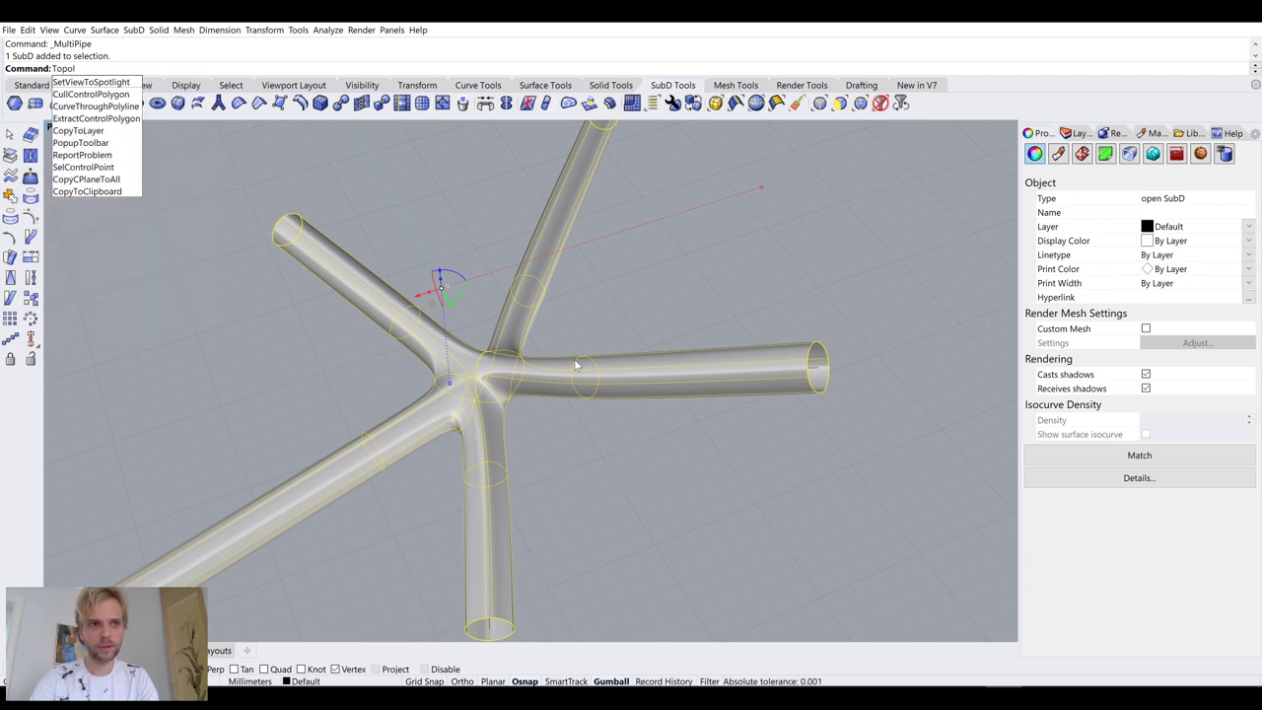
pyautogui.write('y')
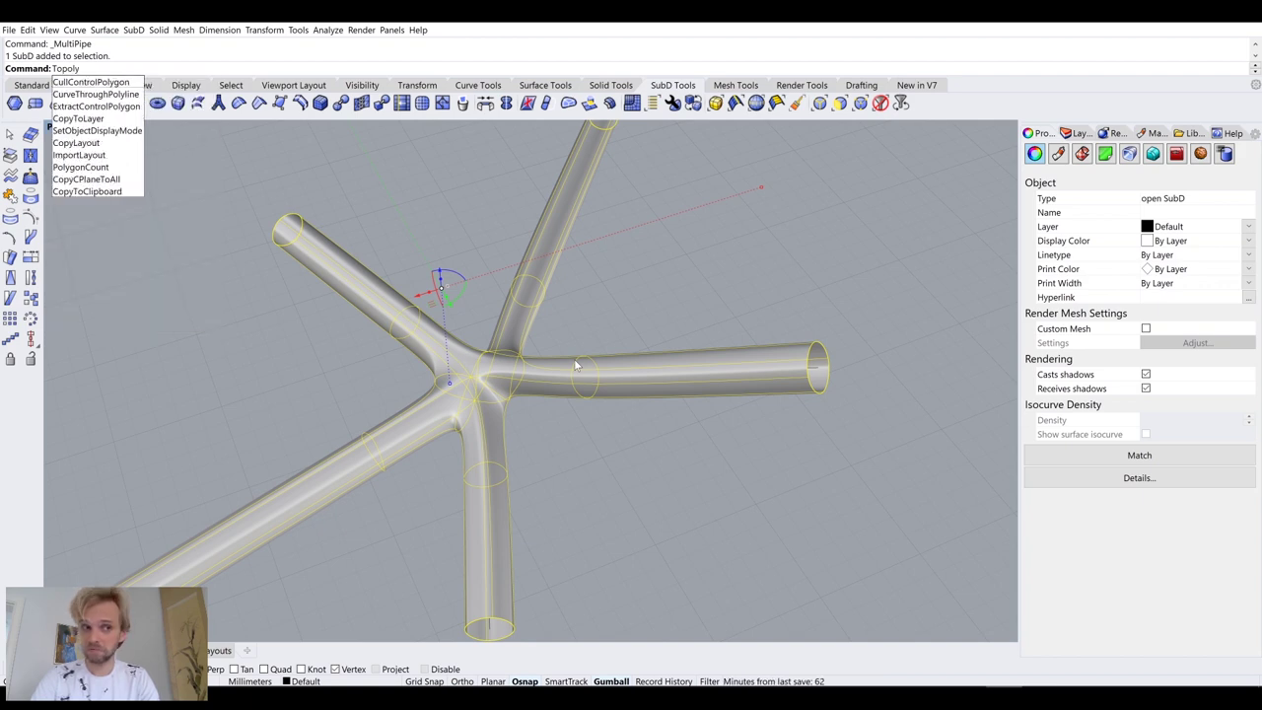
pyautogui.press('BackSpace')
pyautogui.press('BackSpace')
pyautogui.press('BackSpace')
pyautogui.press('BackSpace')
pyautogui.write('au')
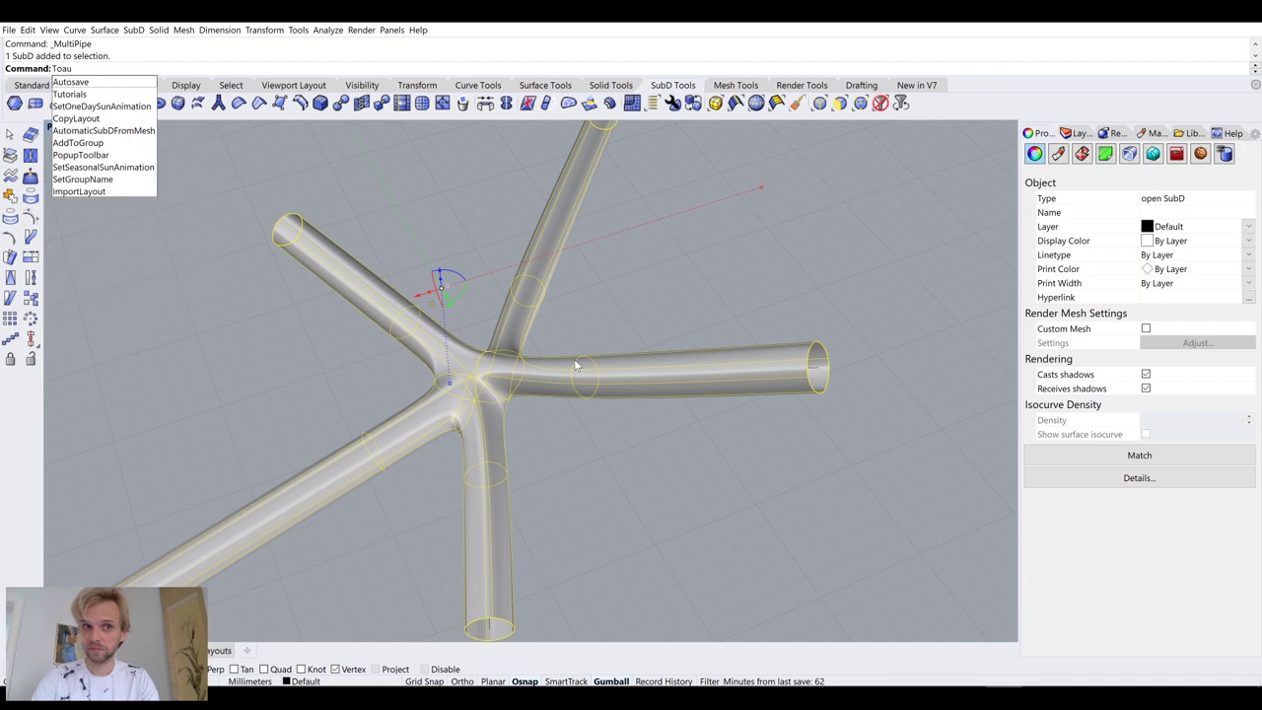
pyautogui.press('Escape')
pyautogui.press('Escape')
# Step: Convert the five-armed SubD pipe with ToNURBS, keeping DeleteInputObjects=No, and delete the original SubD
pyautogui.click(338, 243)
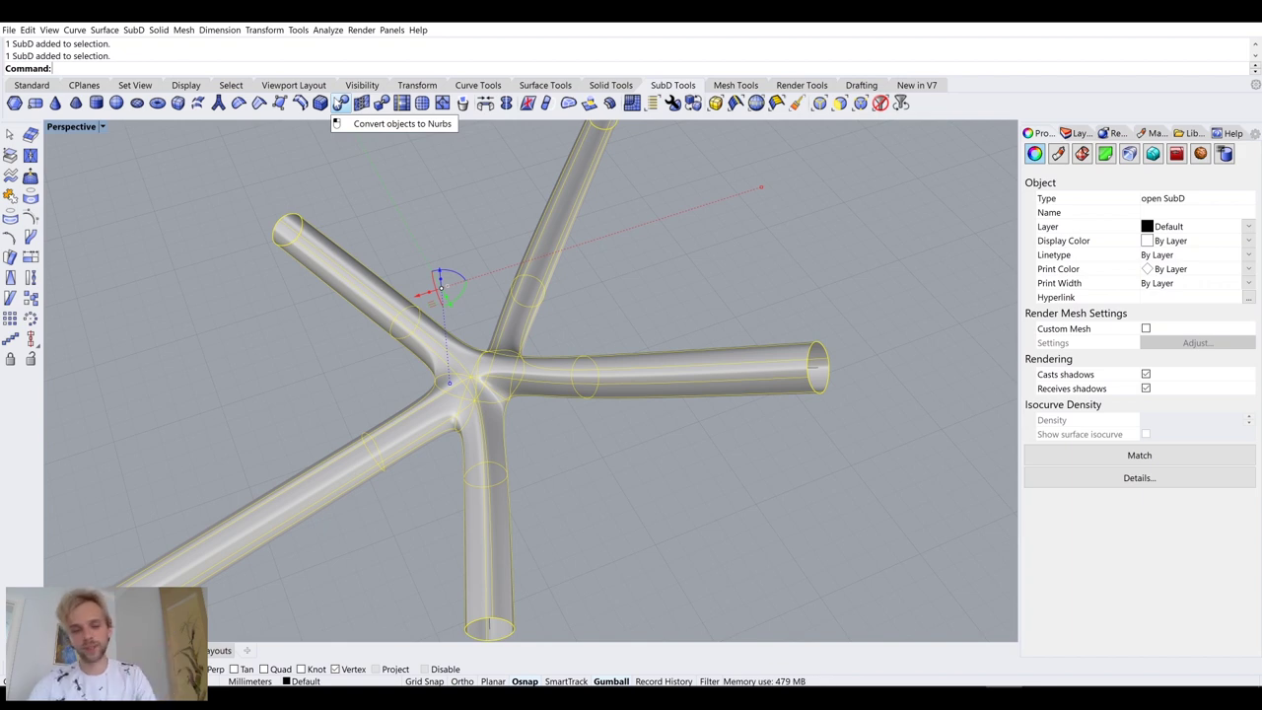
pyautogui.write('ToNURBS')
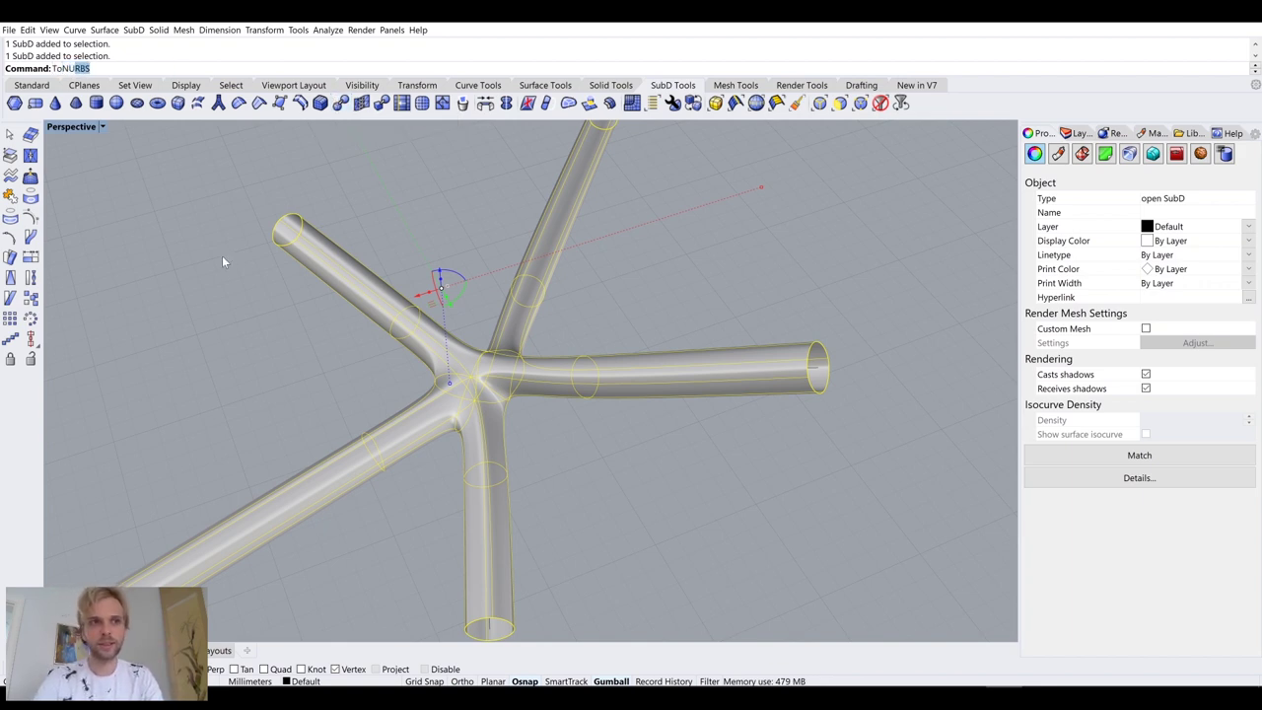
pyautogui.press('Return')
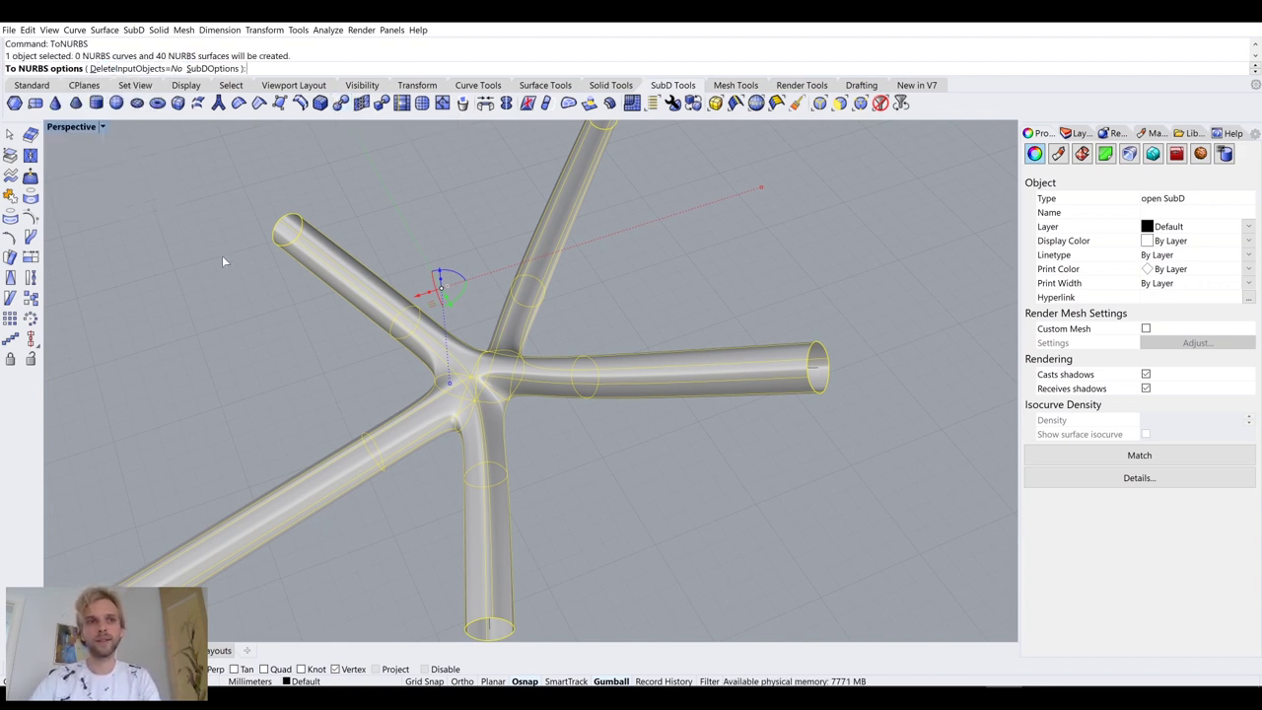
pyautogui.press('Return')
pyautogui.press('Delete')
# Step: Cap the open ends of the converted five-armed polysurface
pyautogui.click(418, 328)
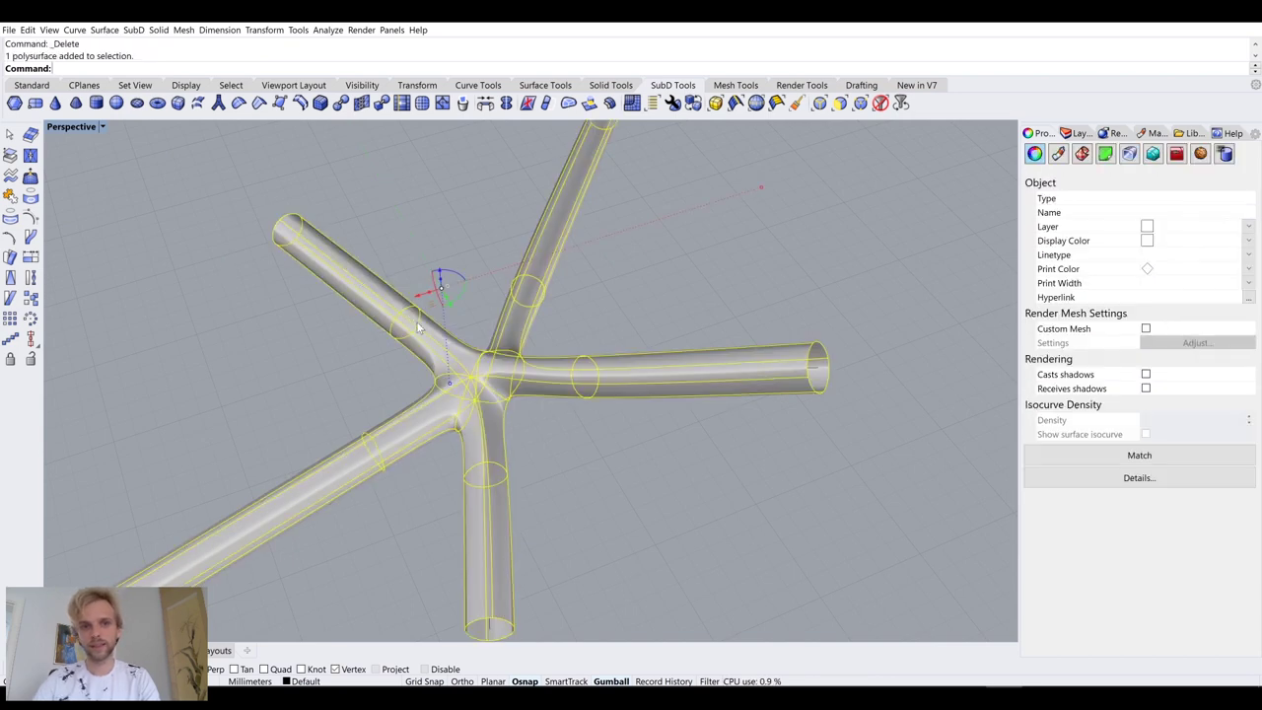
pyautogui.write('Cap')
pyautogui.press('Return')
pyautogui.press('Escape')
# Step: Inspect the capped pipe and check its object description with the What command
pyautogui.moveTo(418, 328); pyautogui.dragTo(424, 371, button='right')
pyautogui.scroll(4, 424, 371)
pyautogui.click(473, 407)
pyautogui.scroll(-7, 466, 312)
pyautogui.moveTo(466, 312); pyautogui.dragTo(474, 385, button='right')
pyautogui.write('What')
pyautogui.press('Return')
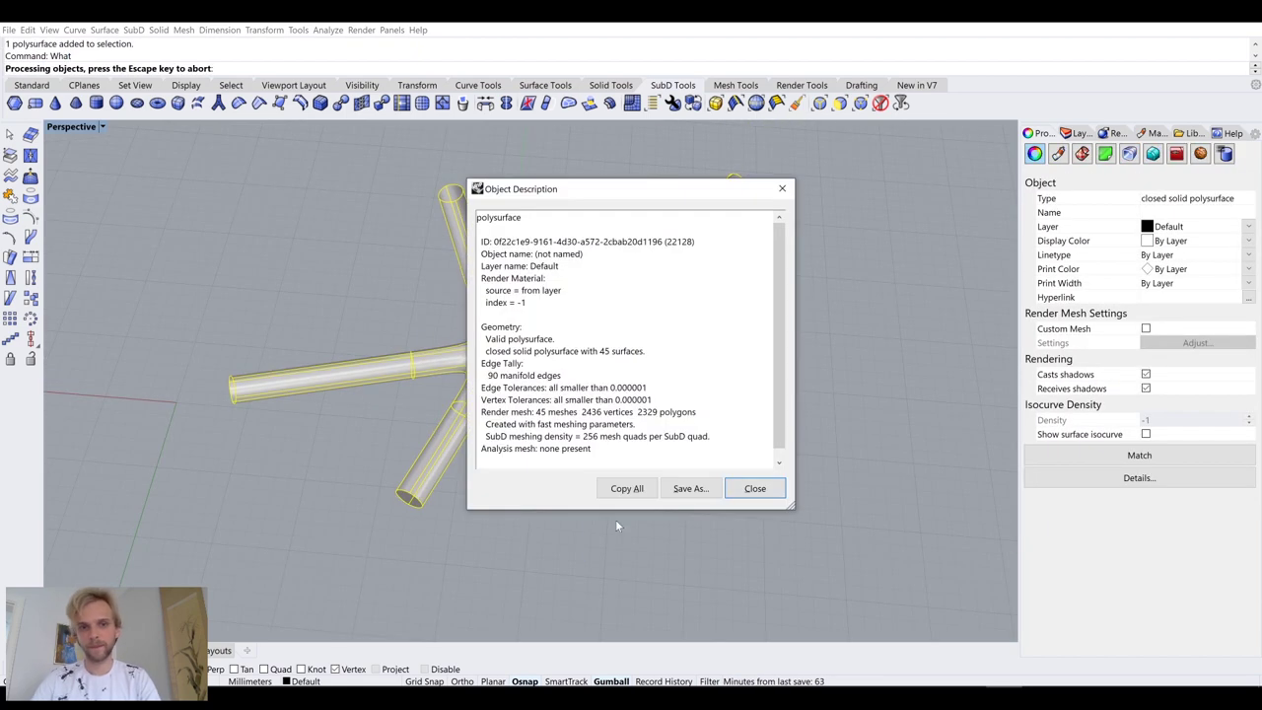
pyautogui.moveTo(488, 352); pyautogui.dragTo(617, 352)
pyautogui.click(753, 487)
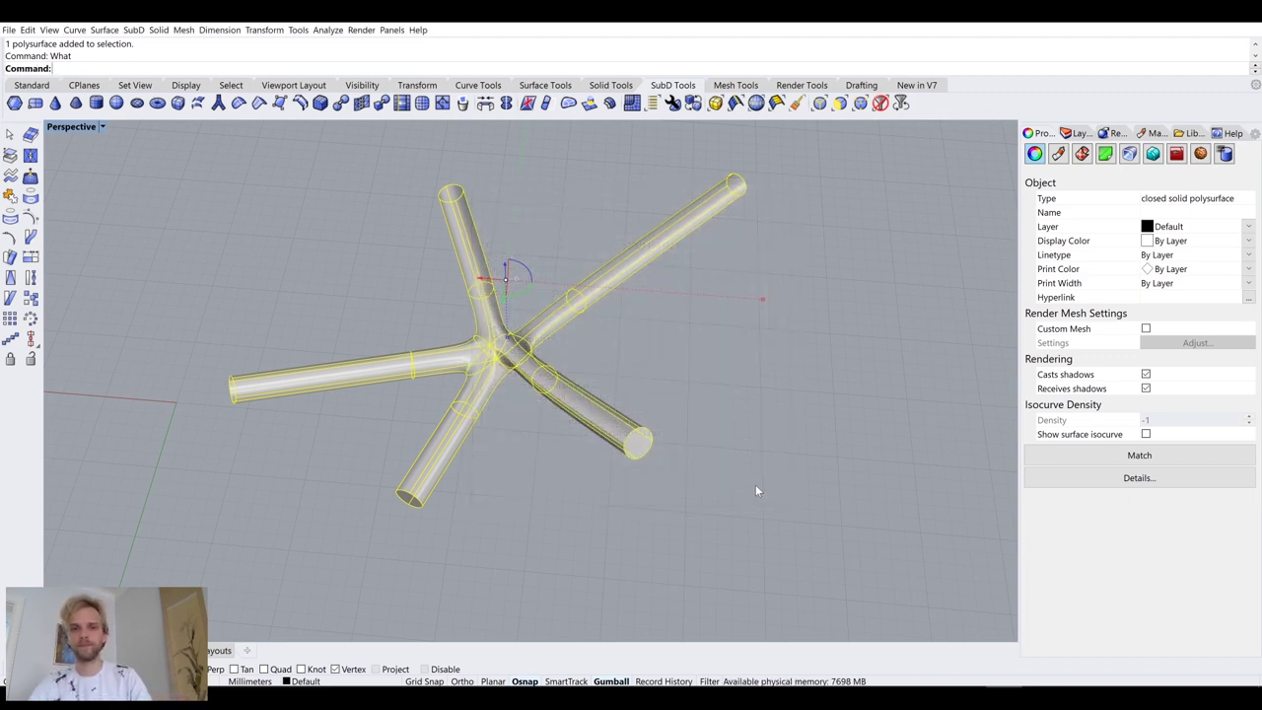
# Step: Delete the capped polysurface together with the five branch lines
pyautogui.moveTo(780, 493); pyautogui.dragTo(291, 270)
pyautogui.press('Delete')
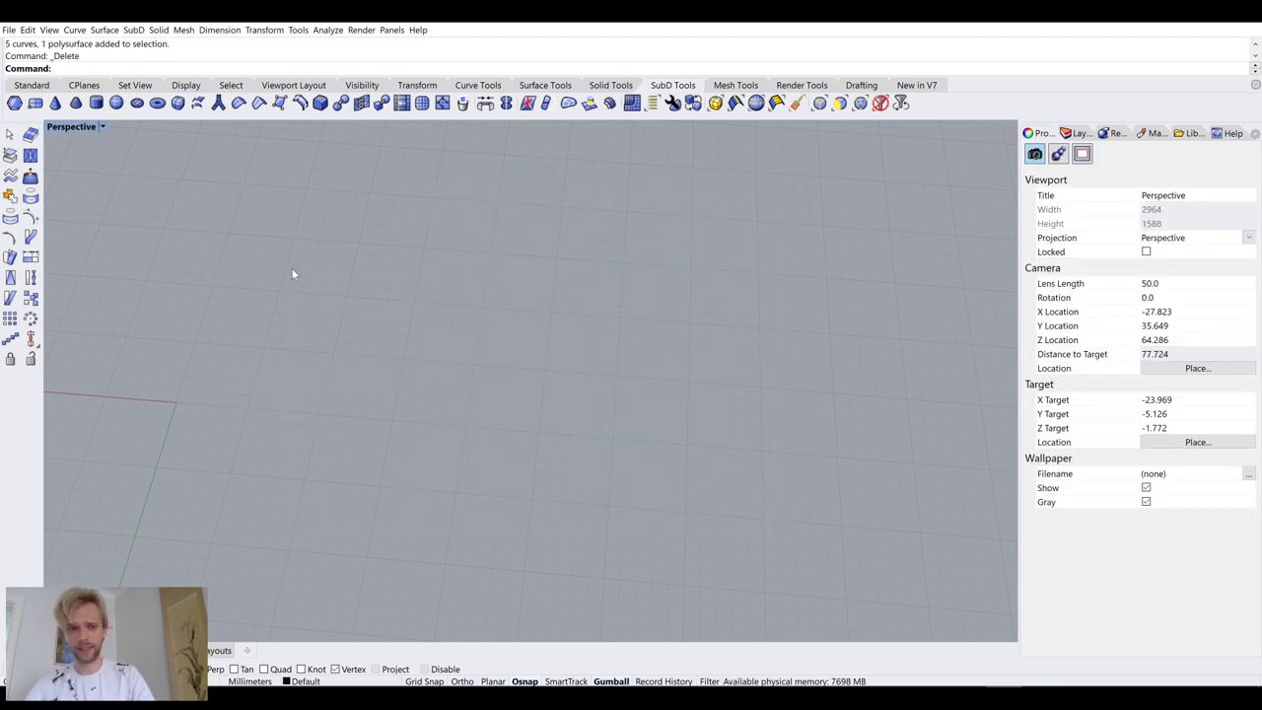
pyautogui.keyDown('shift'); pyautogui.moveTo(291, 267); pyautogui.dragTo(388, 311, button='right'); pyautogui.keyUp('shift')
pyautogui.scroll(4, 504, 283)
pyautogui.keyDown('shift'); pyautogui.moveTo(504, 283); pyautogui.dragTo(379, 414, button='right'); pyautogui.keyUp('shift')
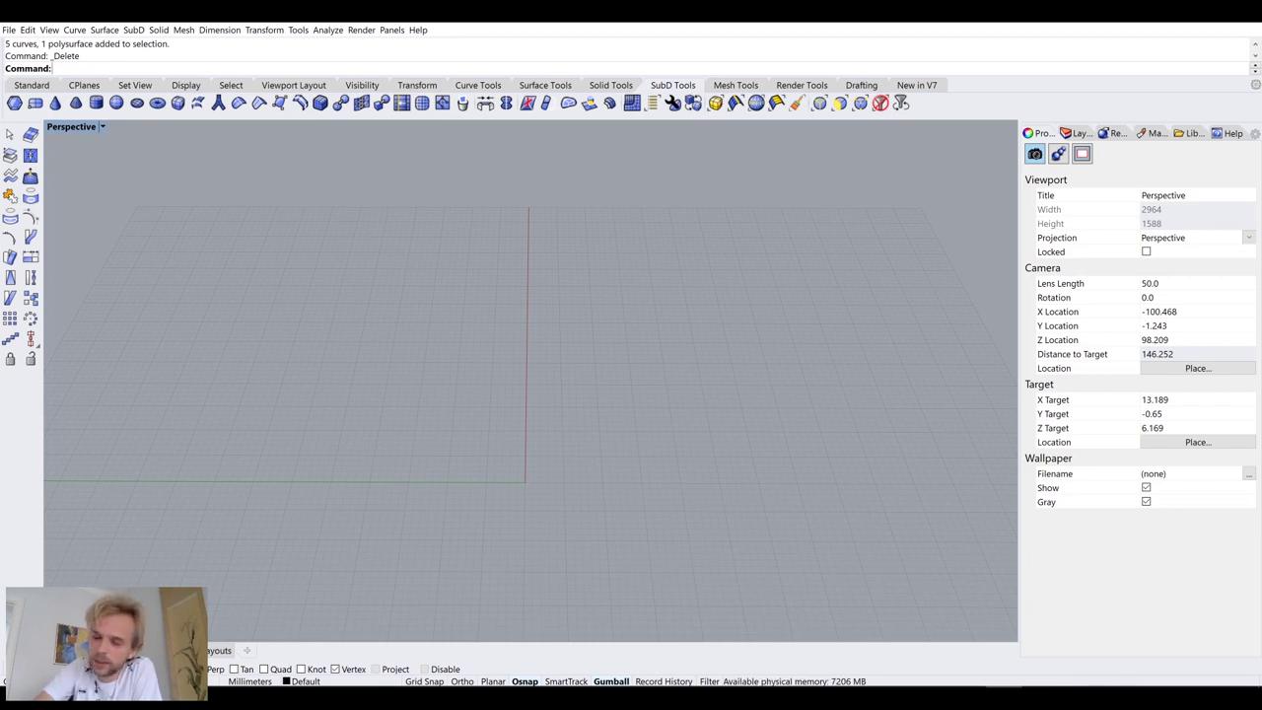
# Step: Draw a freehand mesh box on the construction plane near the origin
pyautogui.click(736, 85)
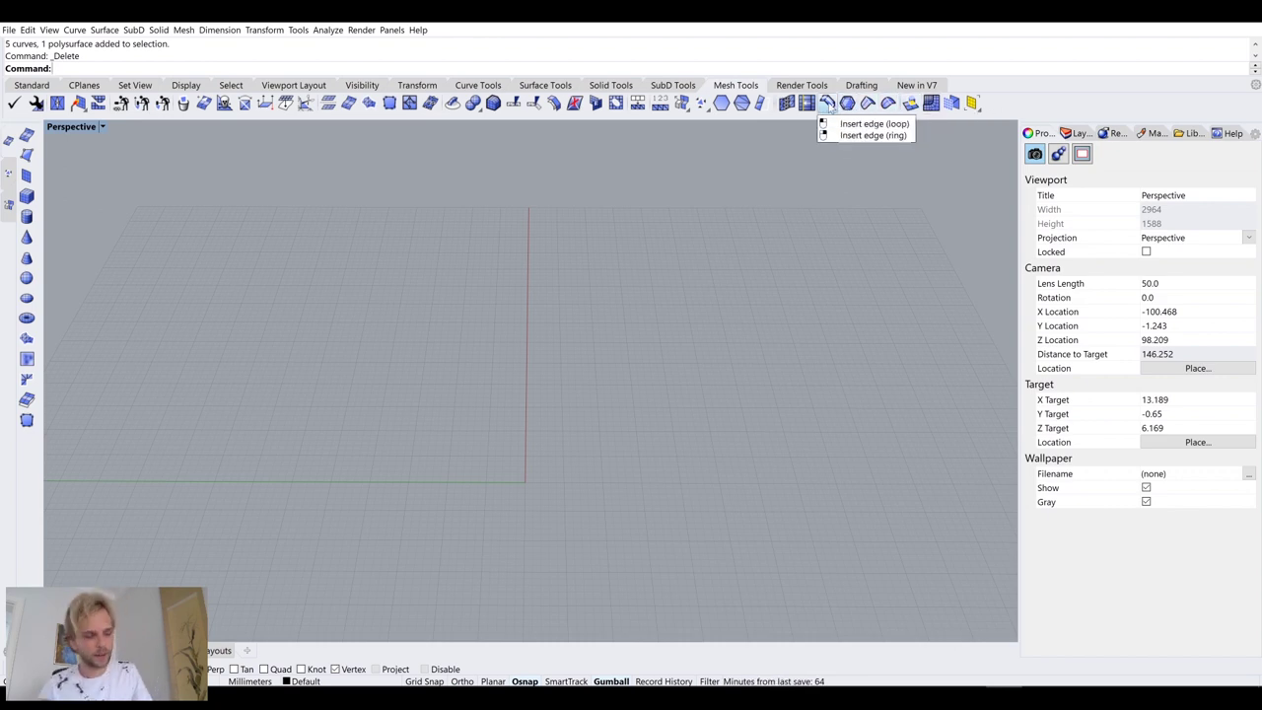
pyautogui.click(27, 196)
pyautogui.click(699, 469)
pyautogui.click(716, 337)
pyautogui.moveTo(536, 368); pyautogui.dragTo(598, 296, button='right')
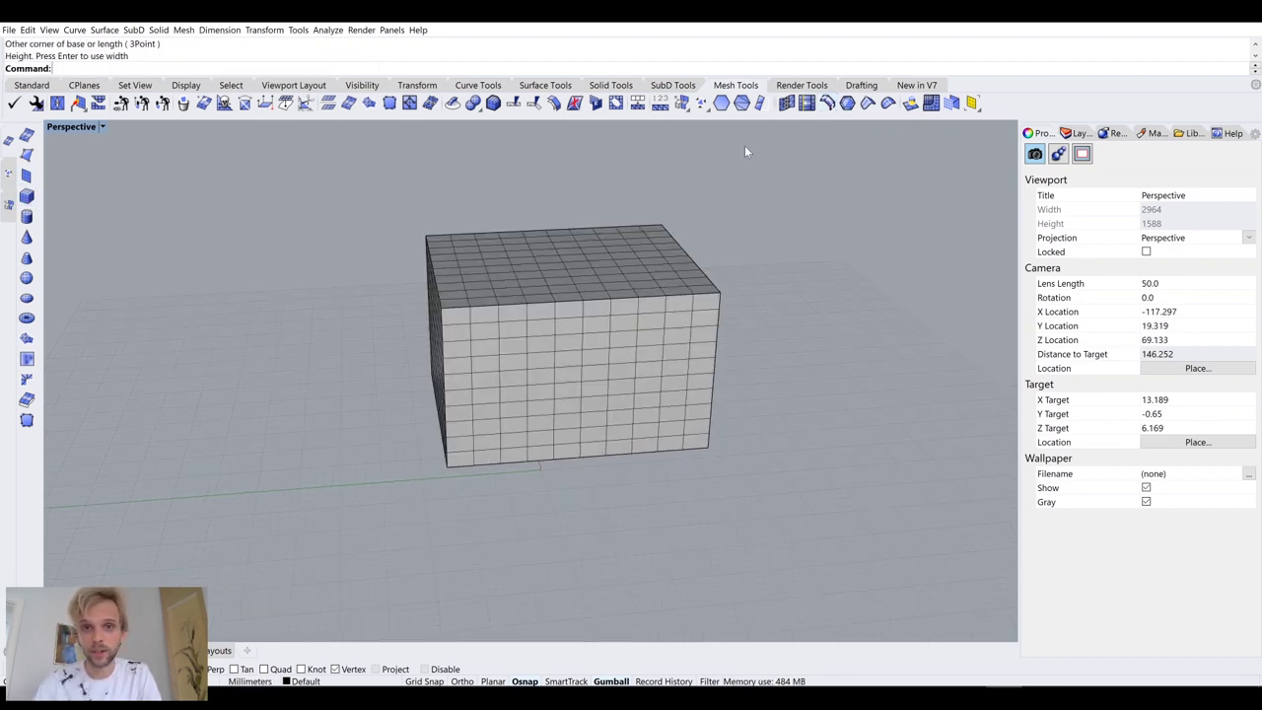
# Step: Insert a full edge loop around the mesh box, between the first and second horizontal loops below its top face
pyautogui.click(827, 105)
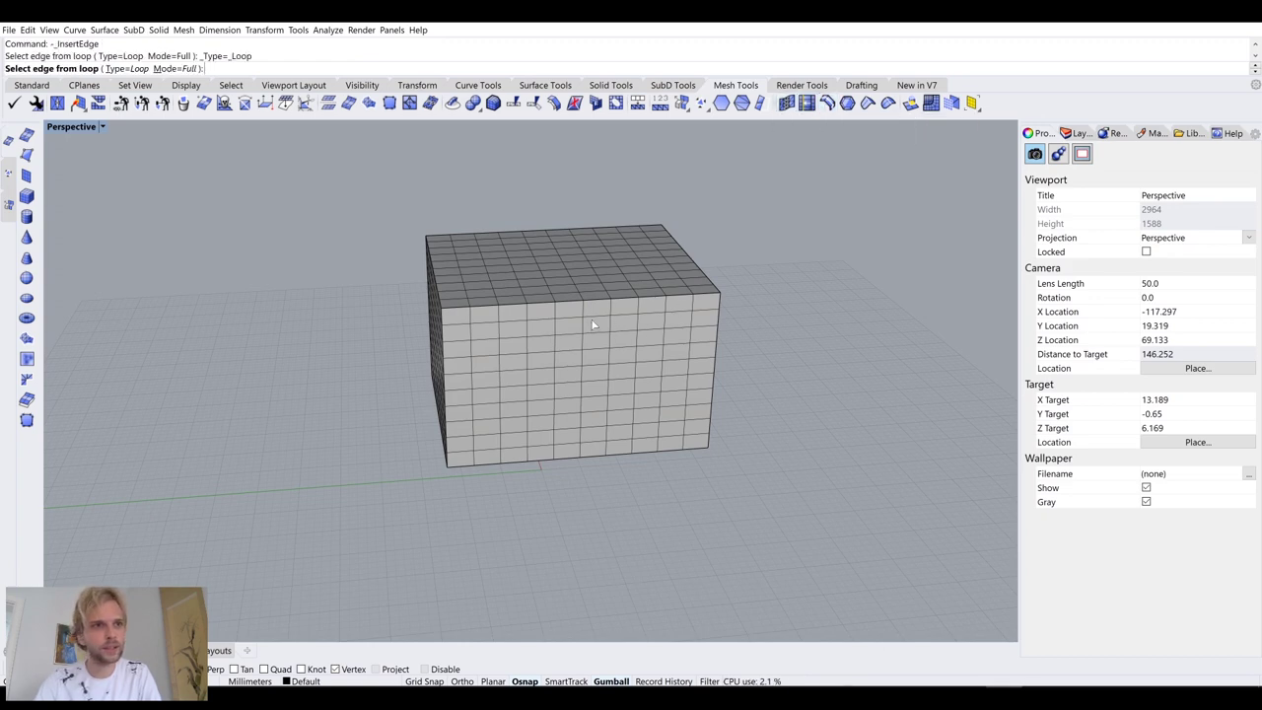
pyautogui.scroll(3, 592, 326)
pyautogui.click(601, 317)
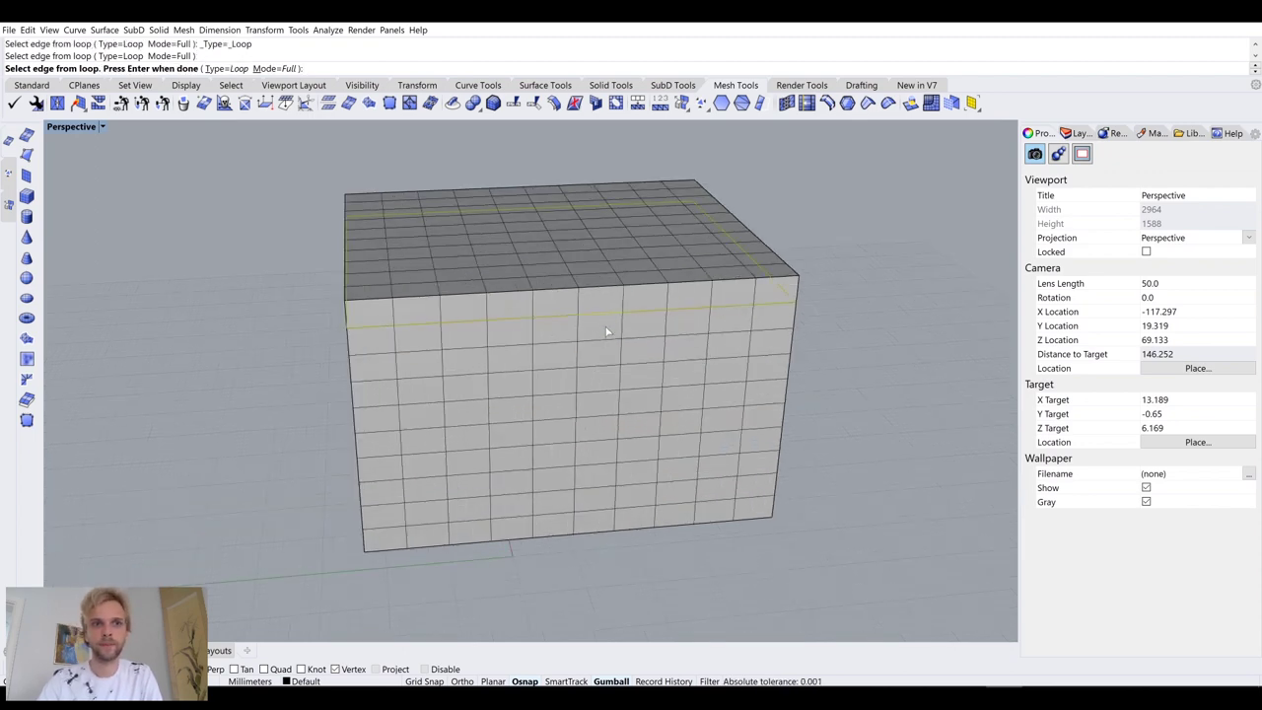
pyautogui.press('Return')
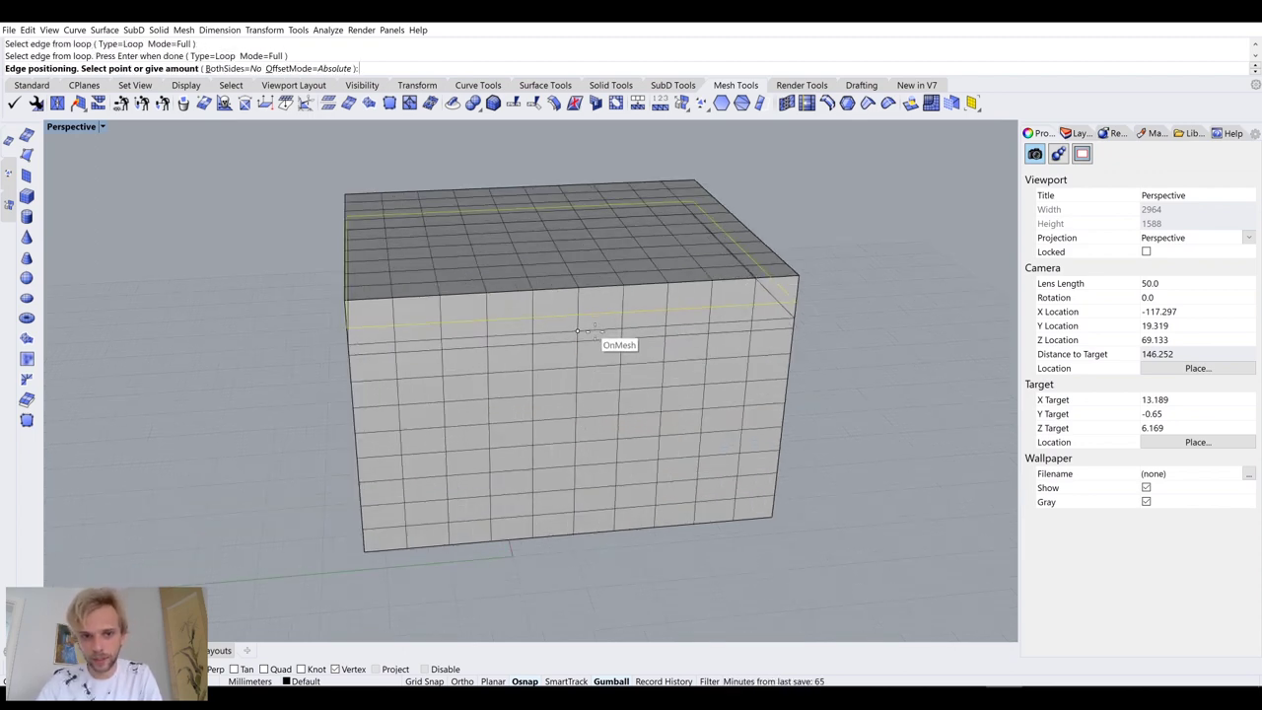
pyautogui.click(599, 329)
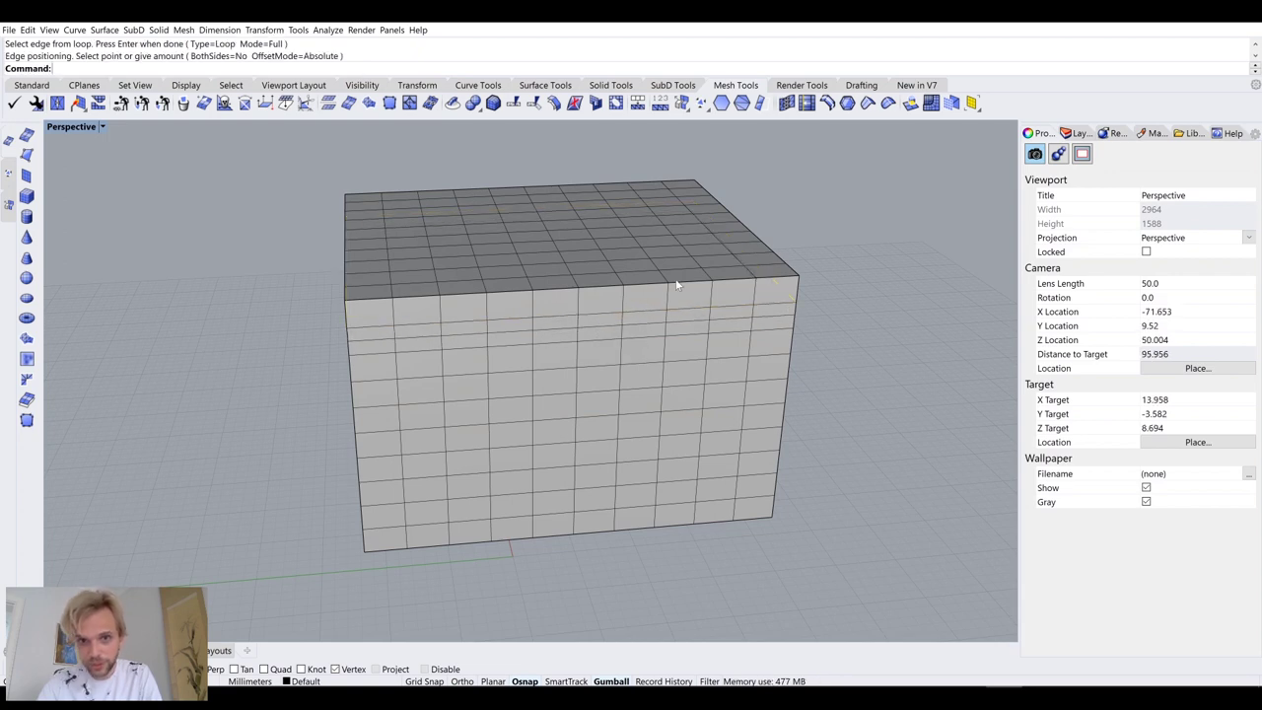
# Step: Delete the mesh box
pyautogui.click(401, 340)
pyautogui.press('Delete')
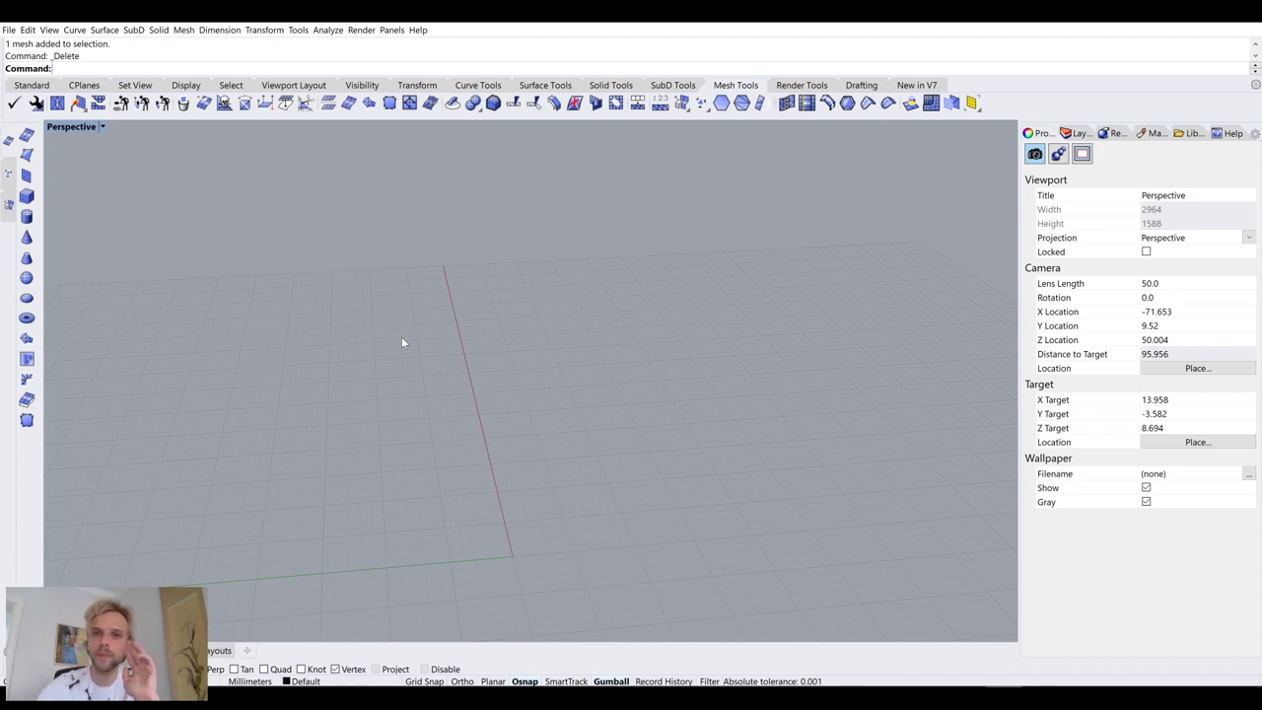
pyautogui.click(673, 85)
pyautogui.click(738, 85)
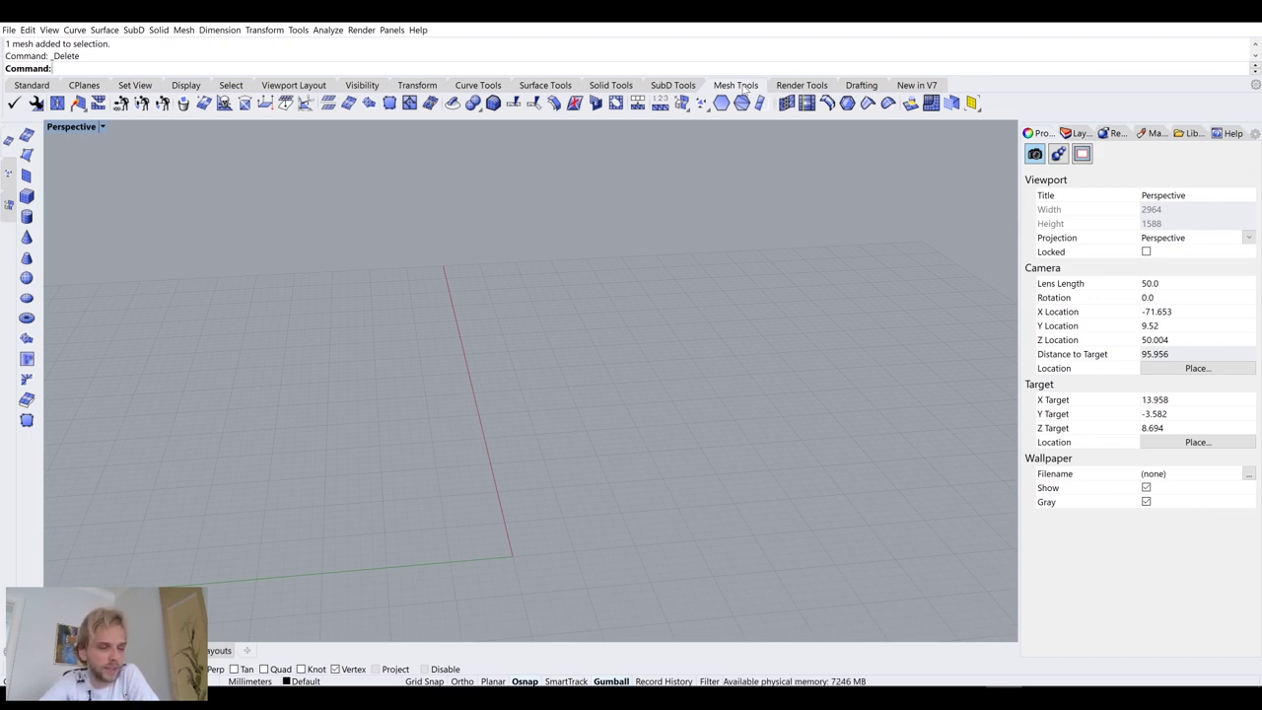
pyautogui.click(664, 84)
pyautogui.click(737, 88)
pyautogui.click(673, 86)
pyautogui.click(740, 88)
pyautogui.scroll(1, 741, 90)
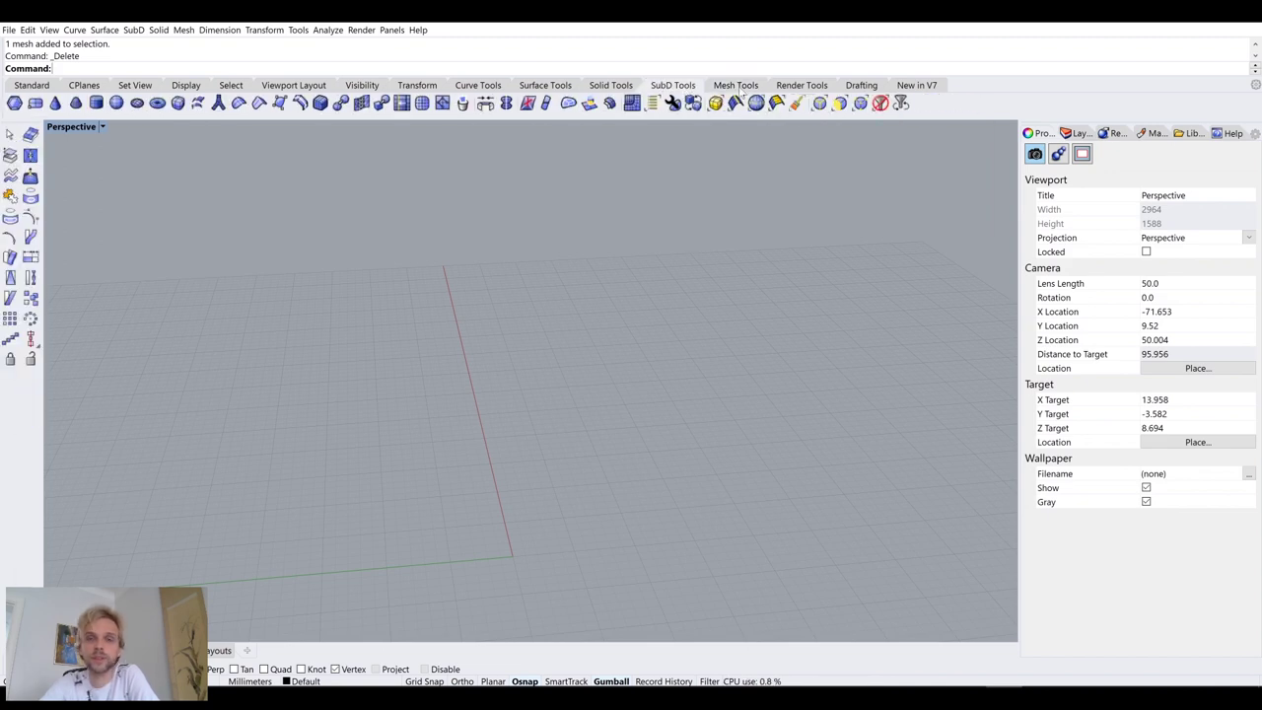